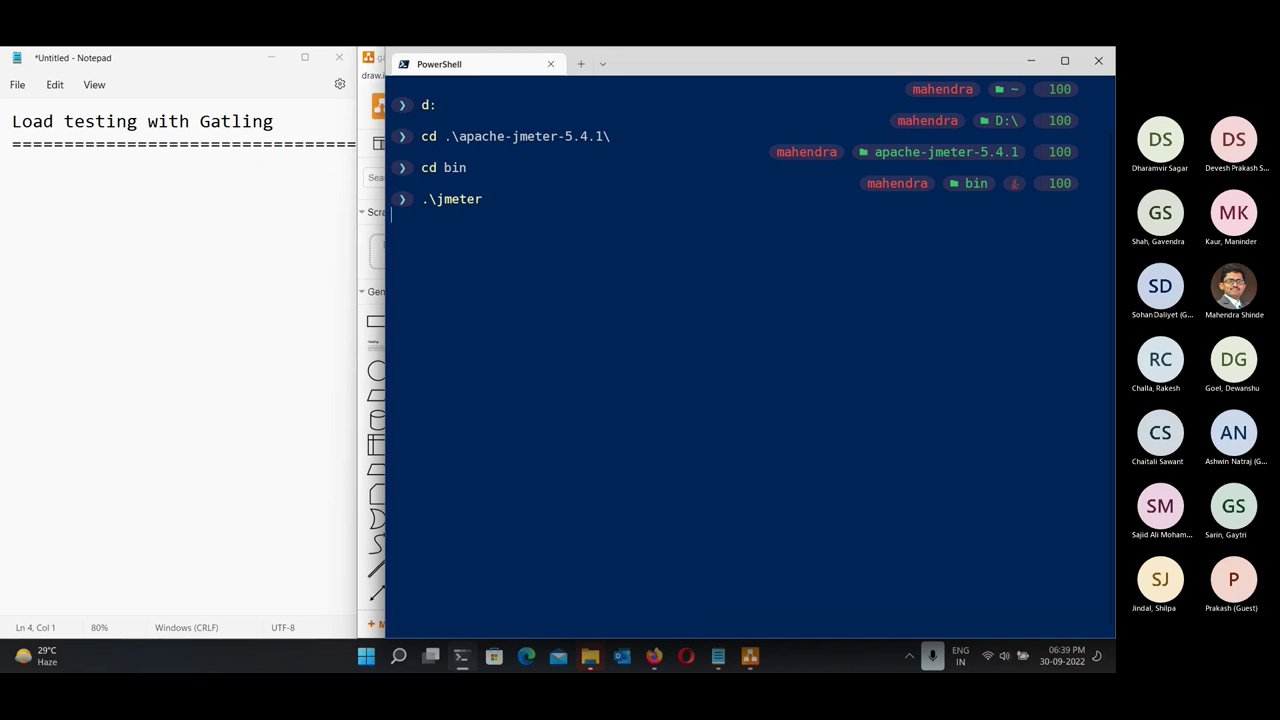
Terminate the running JMeter batch job and confirm its termination with Y.
{"action": "key", "text": "ctrl+c"}
{"action": "type", "text": "Y"}
{"action": "key", "text": "Return"}
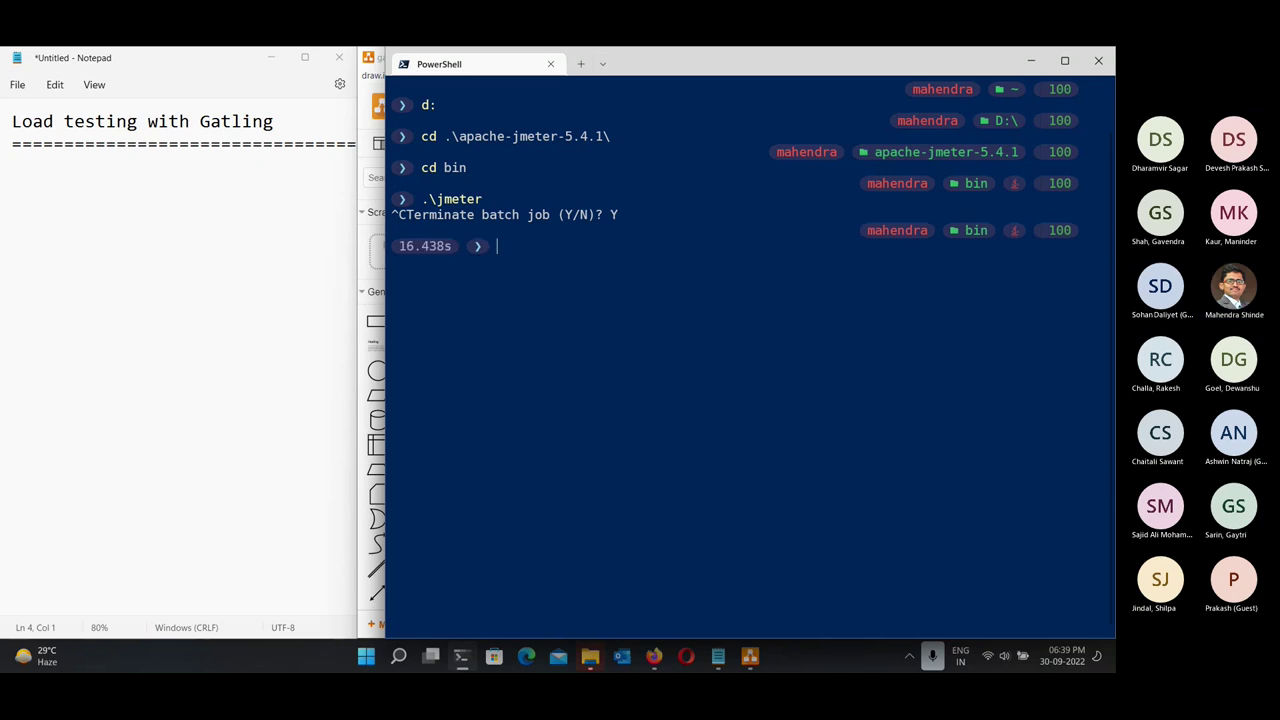
List the files in JMeter's bin folder with dir and look through the whole listing.
{"action": "type", "text": "dir"}
{"action": "key", "text": "Return"}
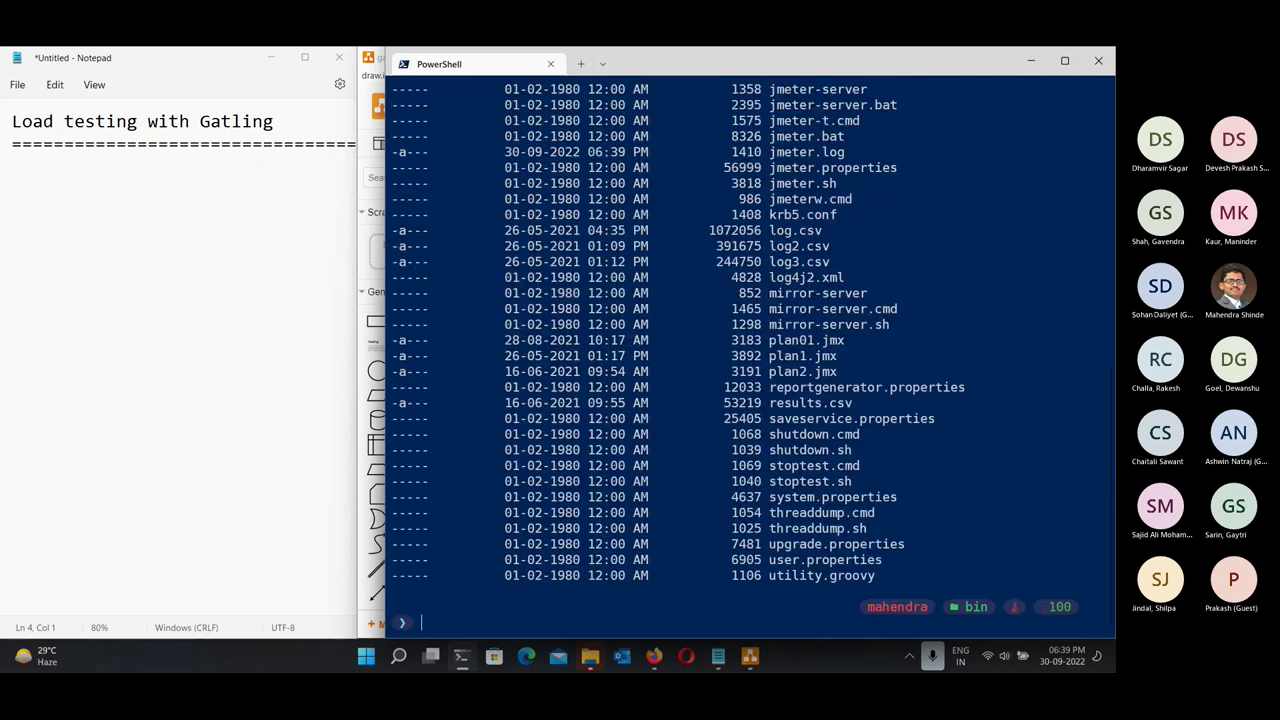
{"action": "scroll", "coordinate": [911, 312], "scroll_direction": "up", "scroll_amount": 2}
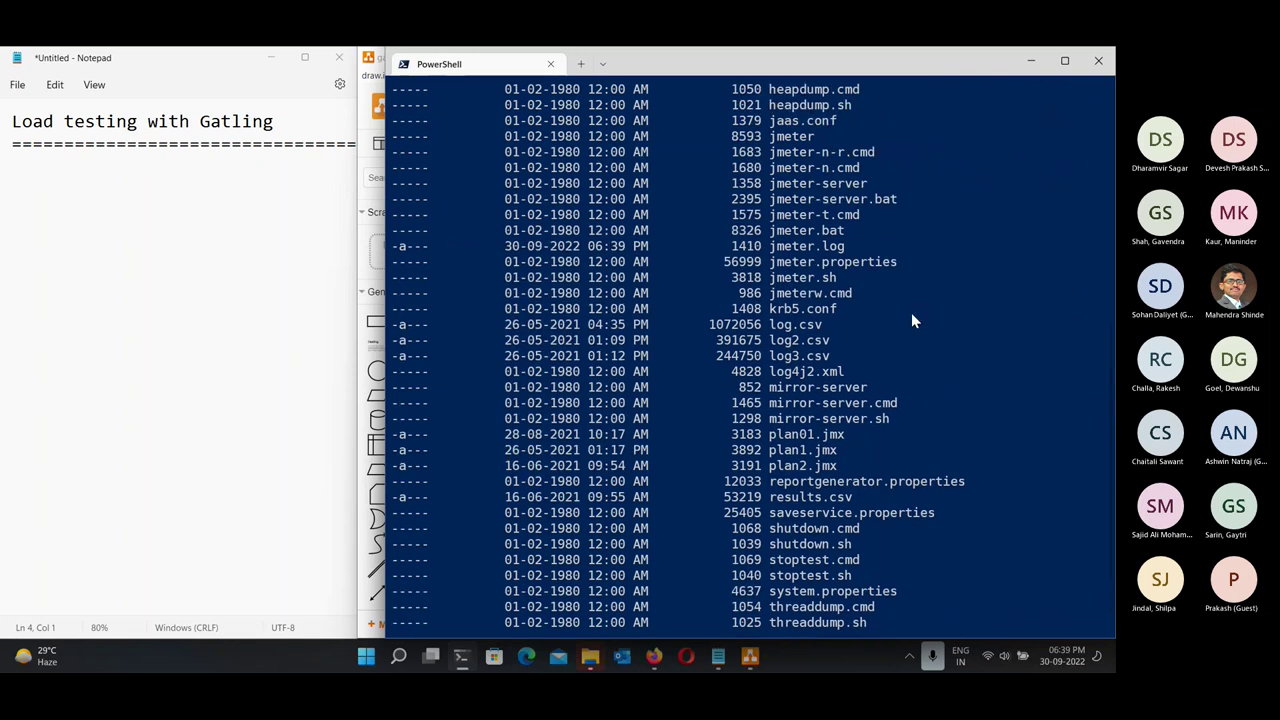
{"action": "scroll", "coordinate": [912, 316], "scroll_direction": "up", "scroll_amount": 5}
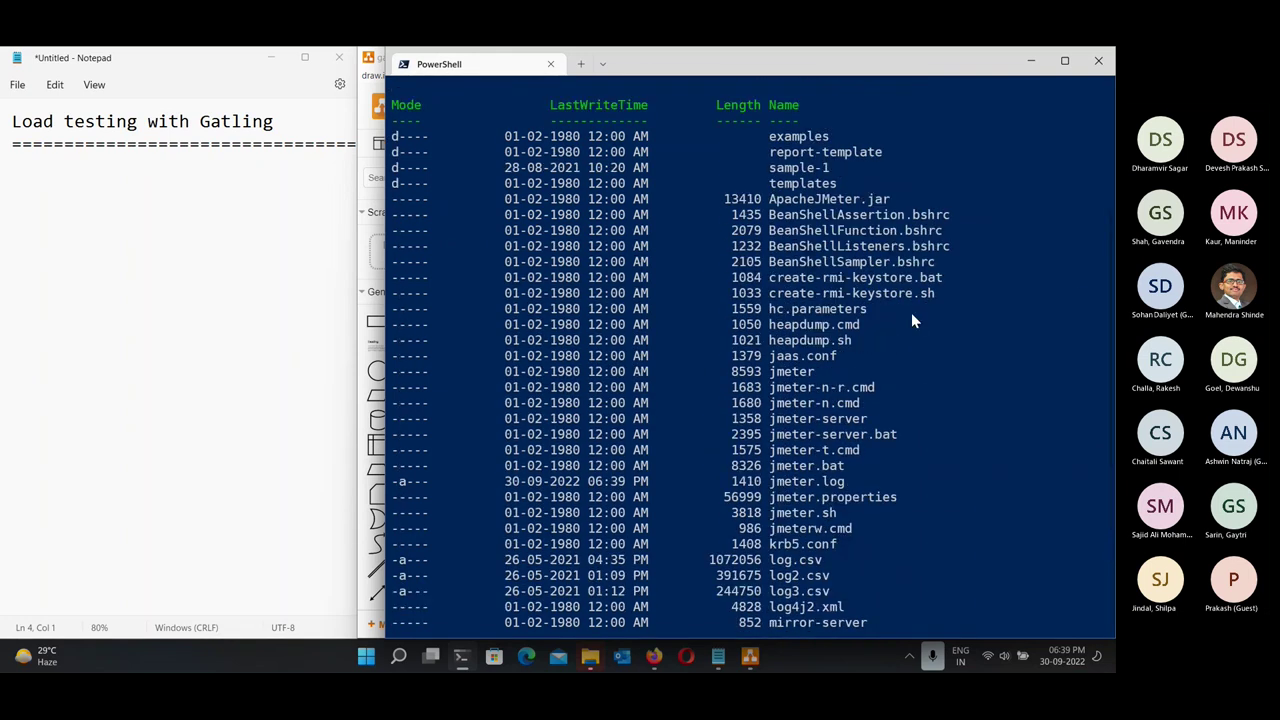
{"action": "scroll", "coordinate": [911, 320], "scroll_direction": "down", "scroll_amount": 2}
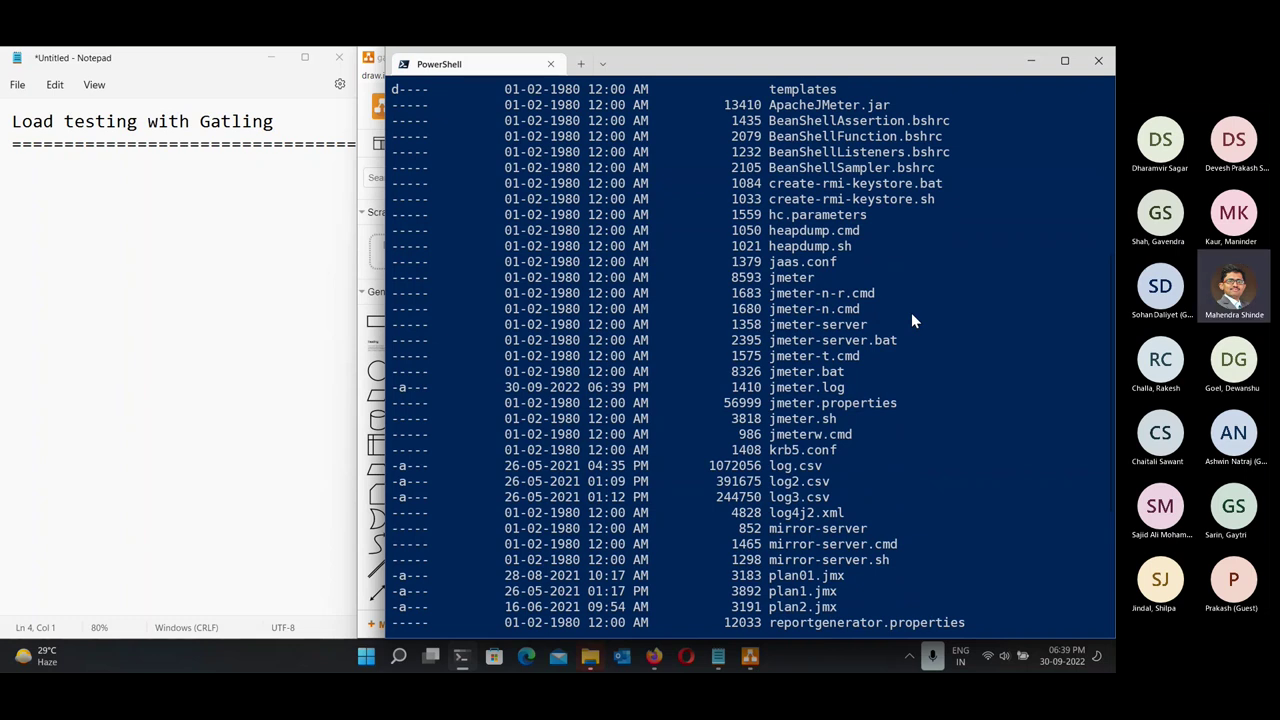
{"action": "scroll", "coordinate": [911, 320], "scroll_direction": "down", "scroll_amount": 3}
{"action": "scroll", "coordinate": [911, 320], "scroll_direction": "down", "scroll_amount": 2}
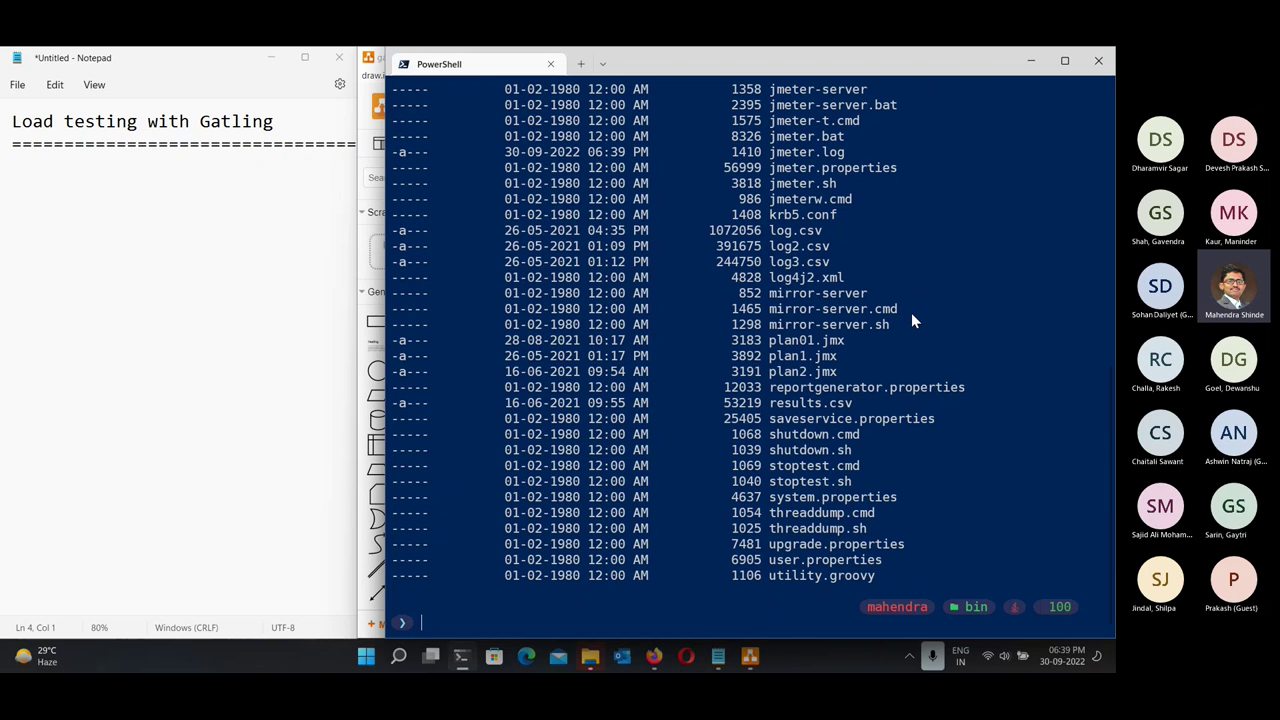
Try to launch JMeter from the bin folder with ./jmeter.cmd.
{"action": "type", "text": "./"}
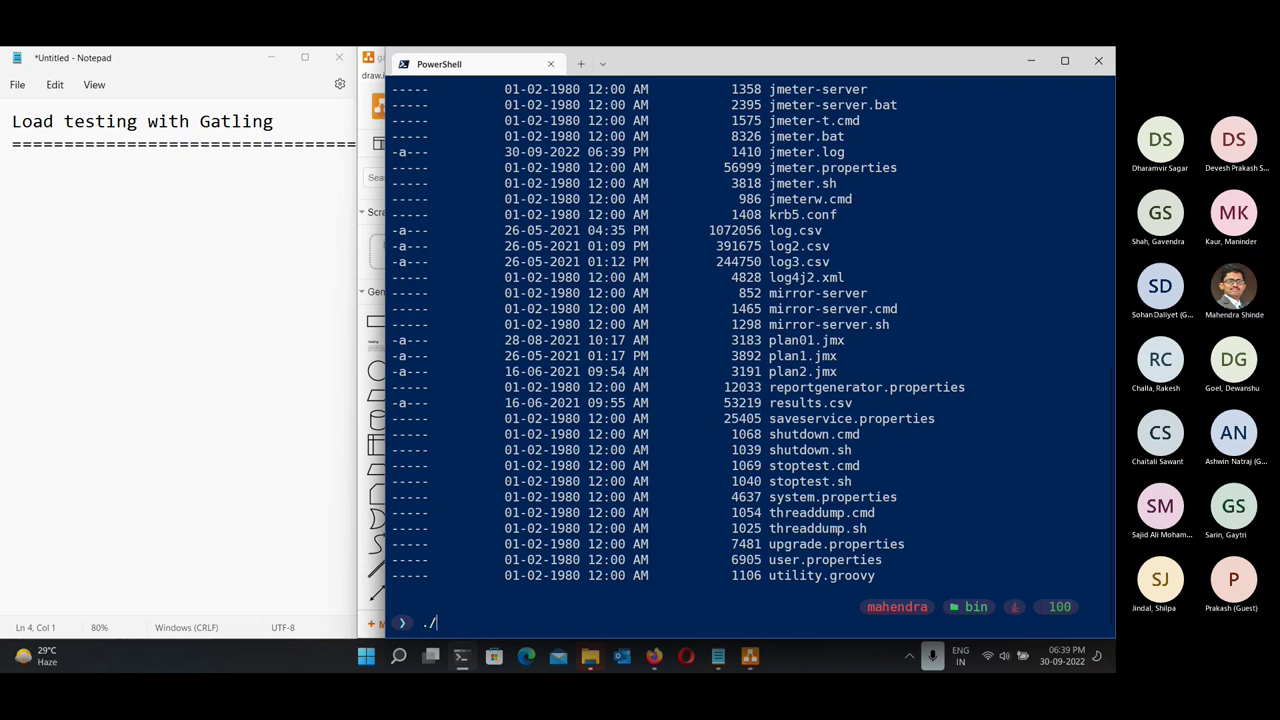
{"action": "type", "text": "jmeter.cmd"}
{"action": "key", "text": "Return"}
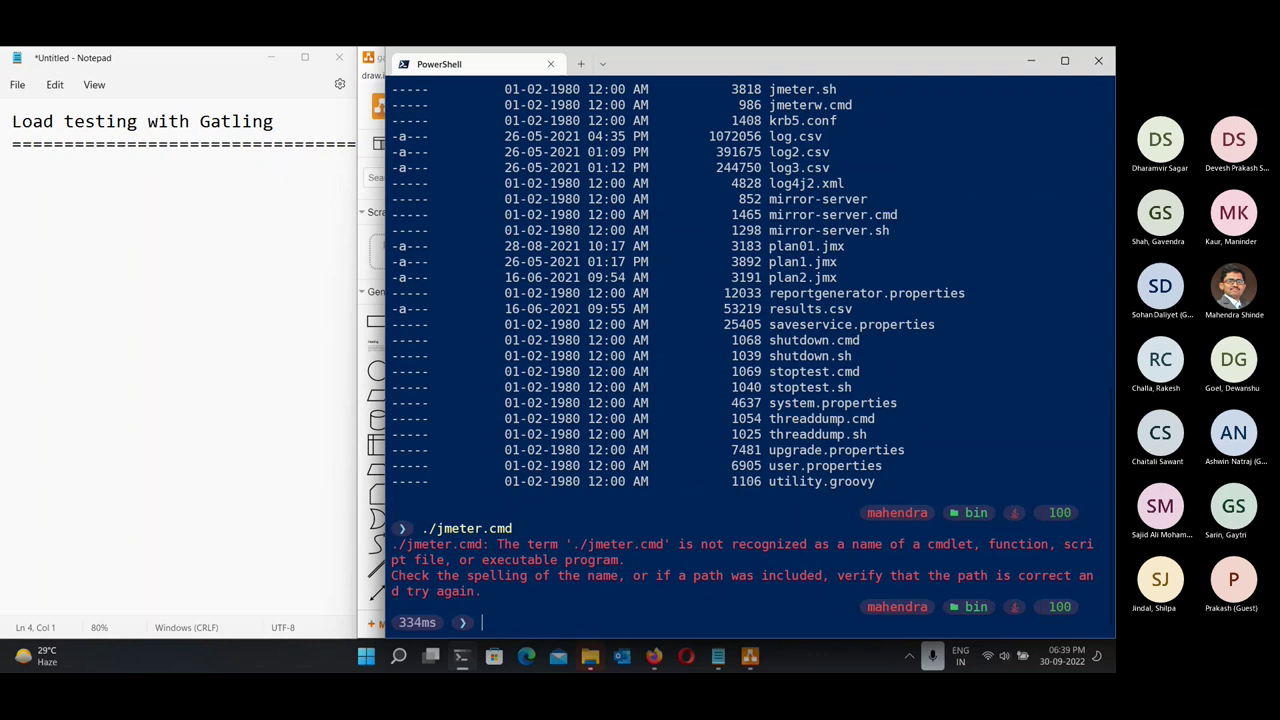
Launch the JMeter GUI by running ./jmeter.bat.
{"action": "key", "text": "Up"}
{"action": "key", "text": "BackSpace"}
{"action": "key", "text": "BackSpace"}
{"action": "key", "text": "BackSpace"}
{"action": "type", "text": "bat"}
{"action": "key", "text": "Return"}
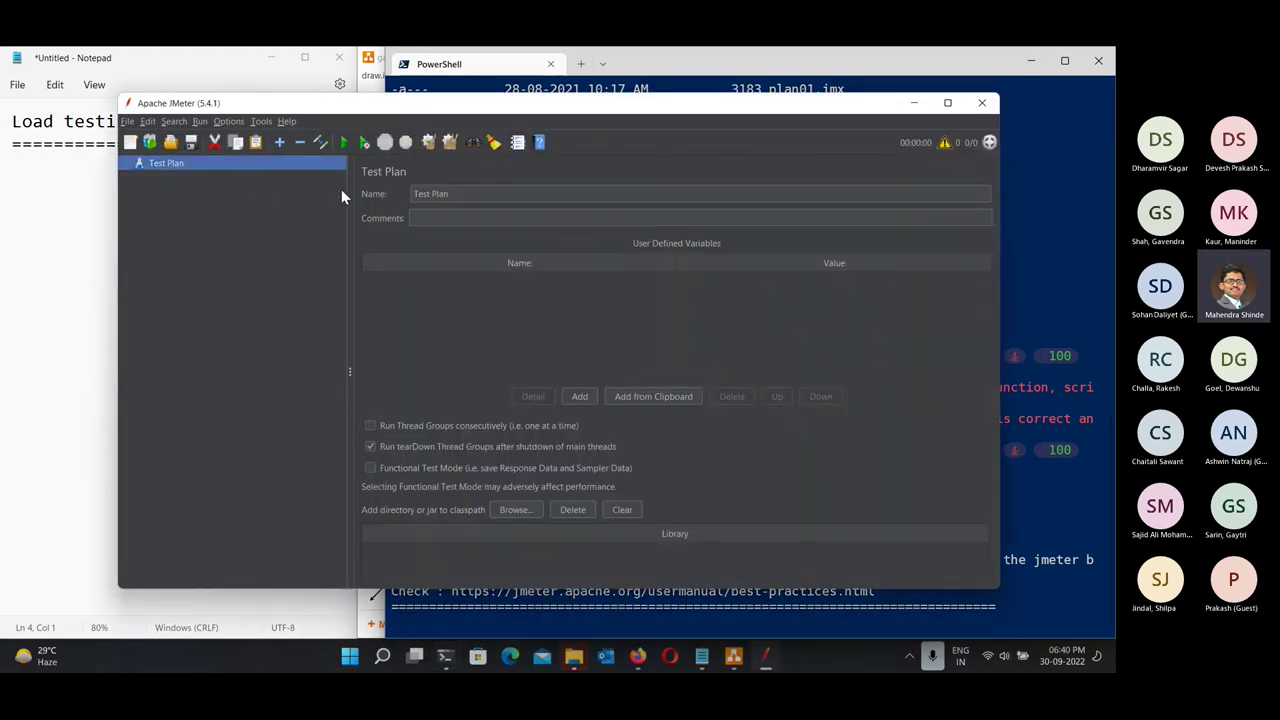
Examine the Test Plan and the element types that can be added to it, such as listeners, and close JMeter.
{"action": "left_click_drag", "start_coordinate": [349, 252], "coordinate": [309, 258]}
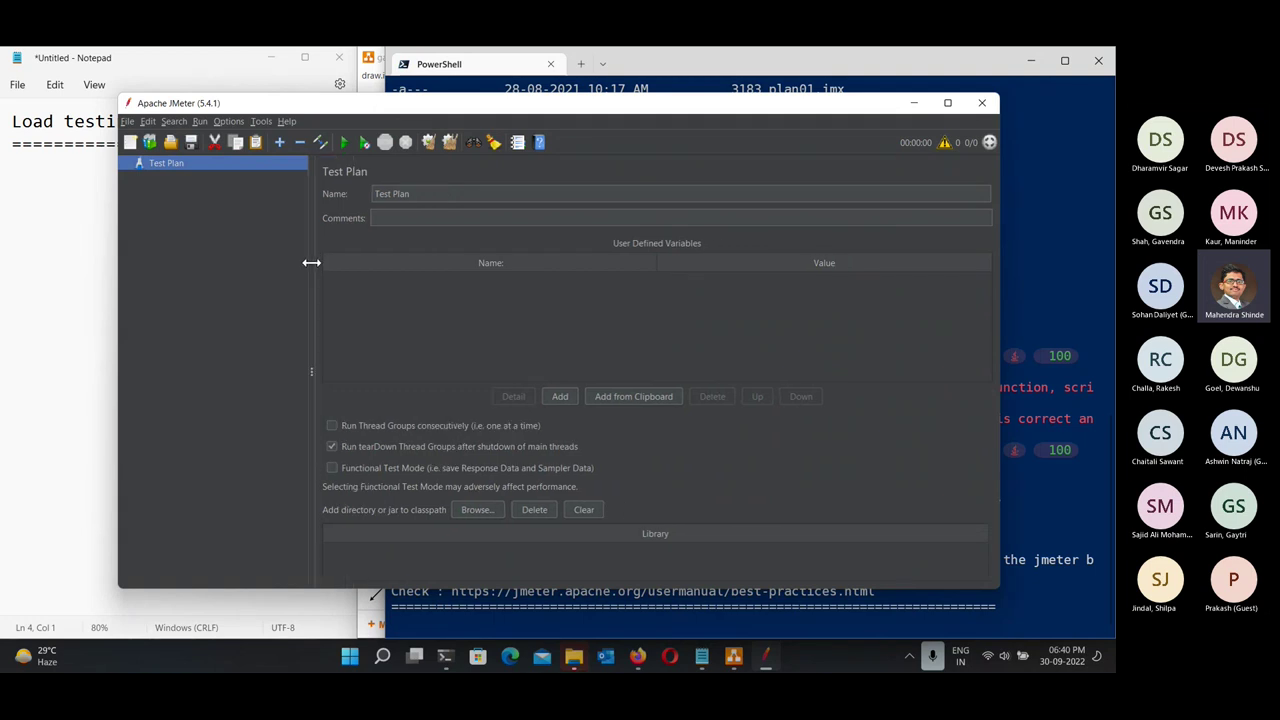
{"action": "triple_click", "coordinate": [417, 194]}
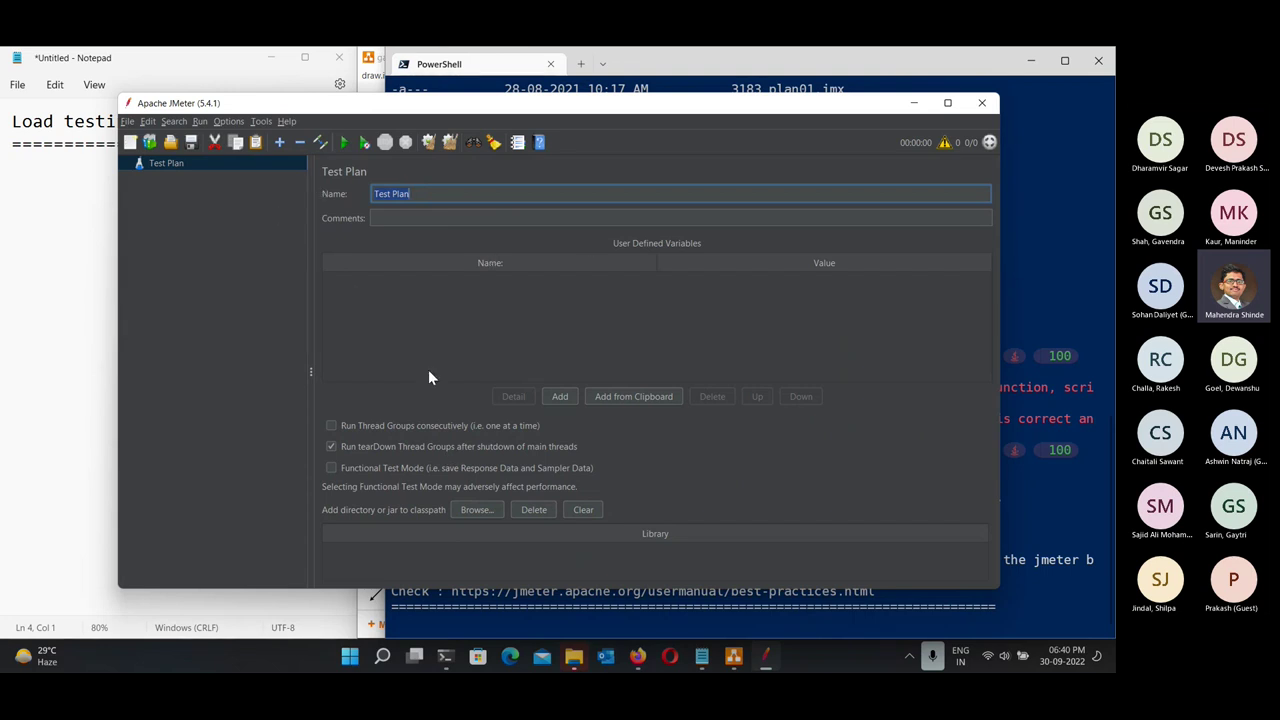
{"action": "right_click", "coordinate": [217, 160]}
{"action": "mouse_move", "coordinate": [336, 172]}
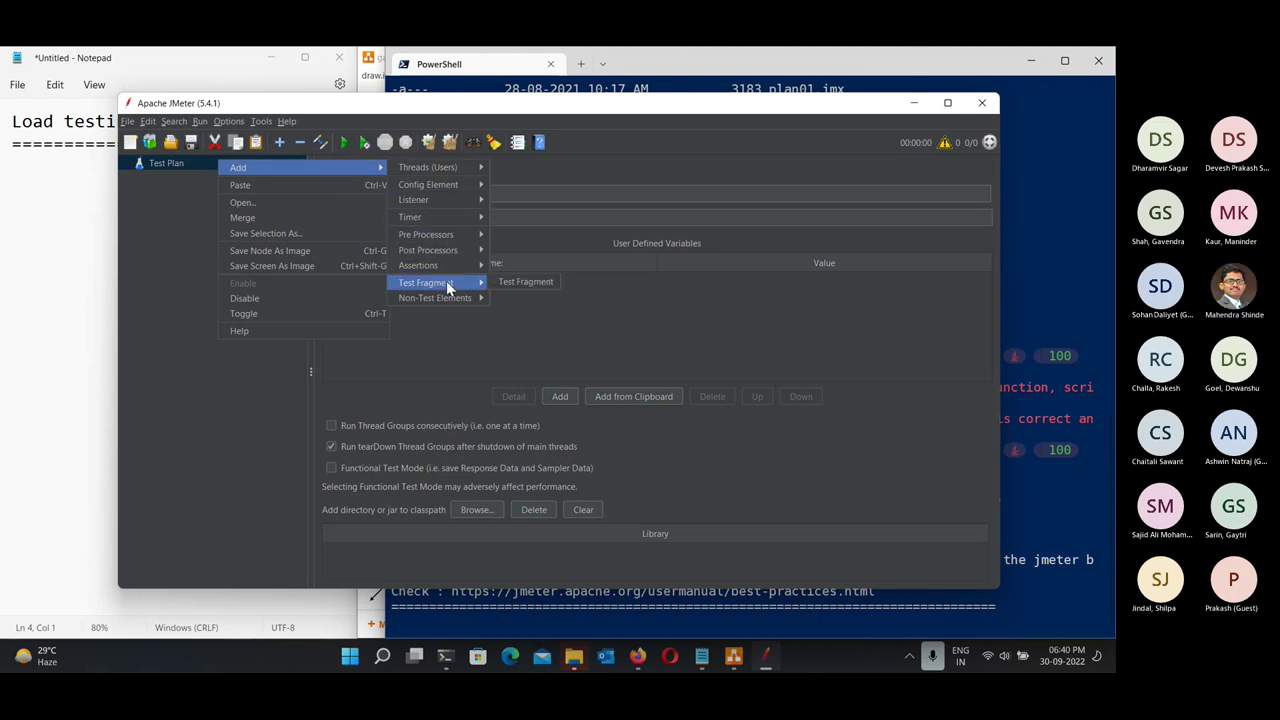
{"action": "mouse_move", "coordinate": [451, 204]}
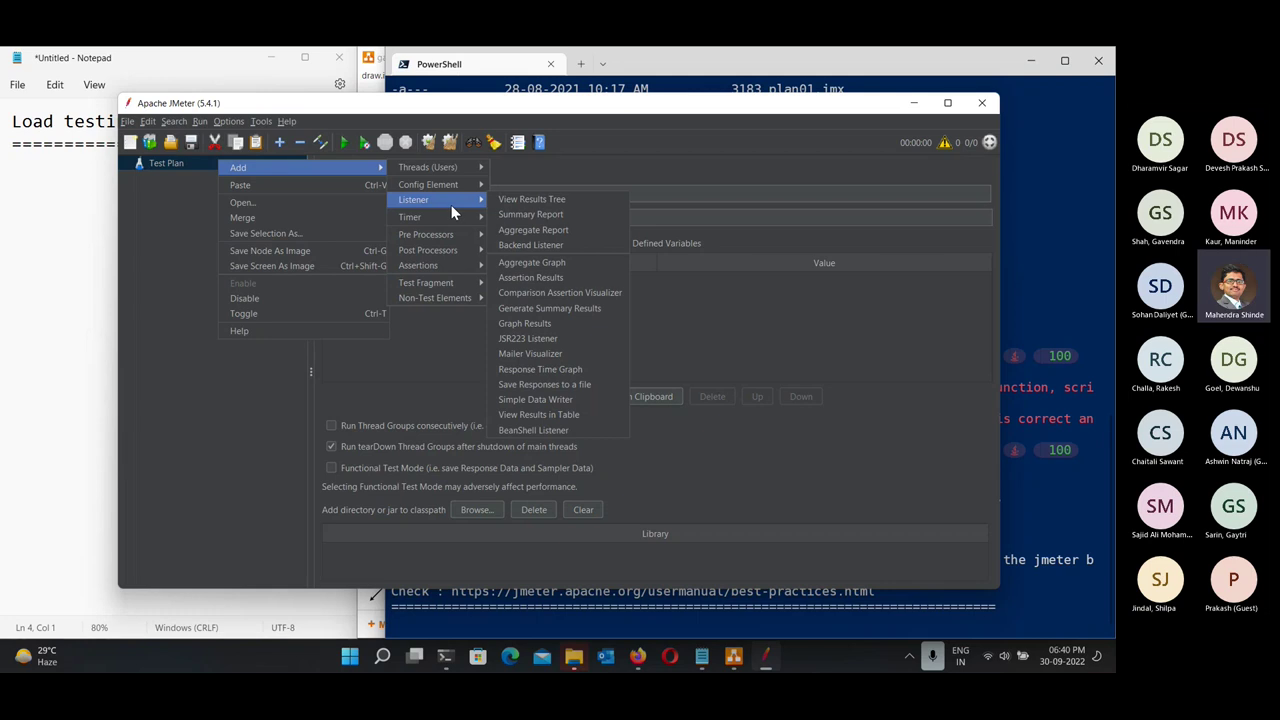
{"action": "left_click", "coordinate": [896, 157]}
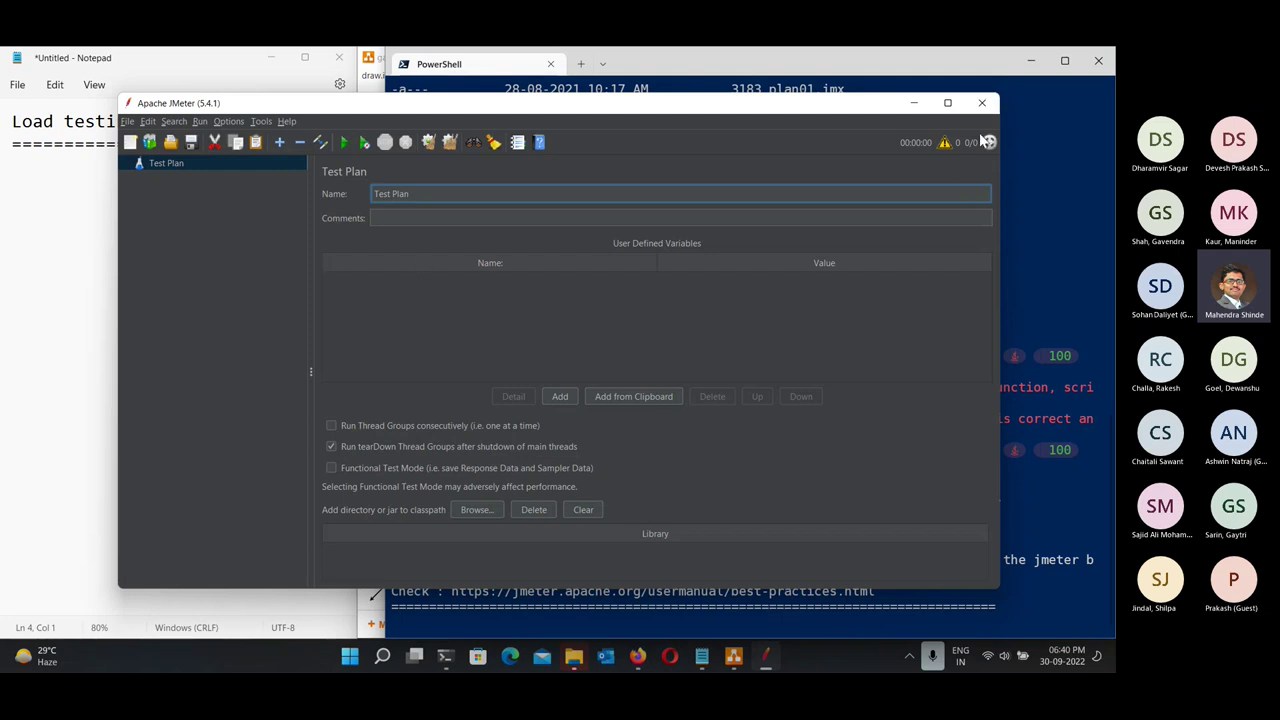
{"action": "left_click", "coordinate": [982, 104]}
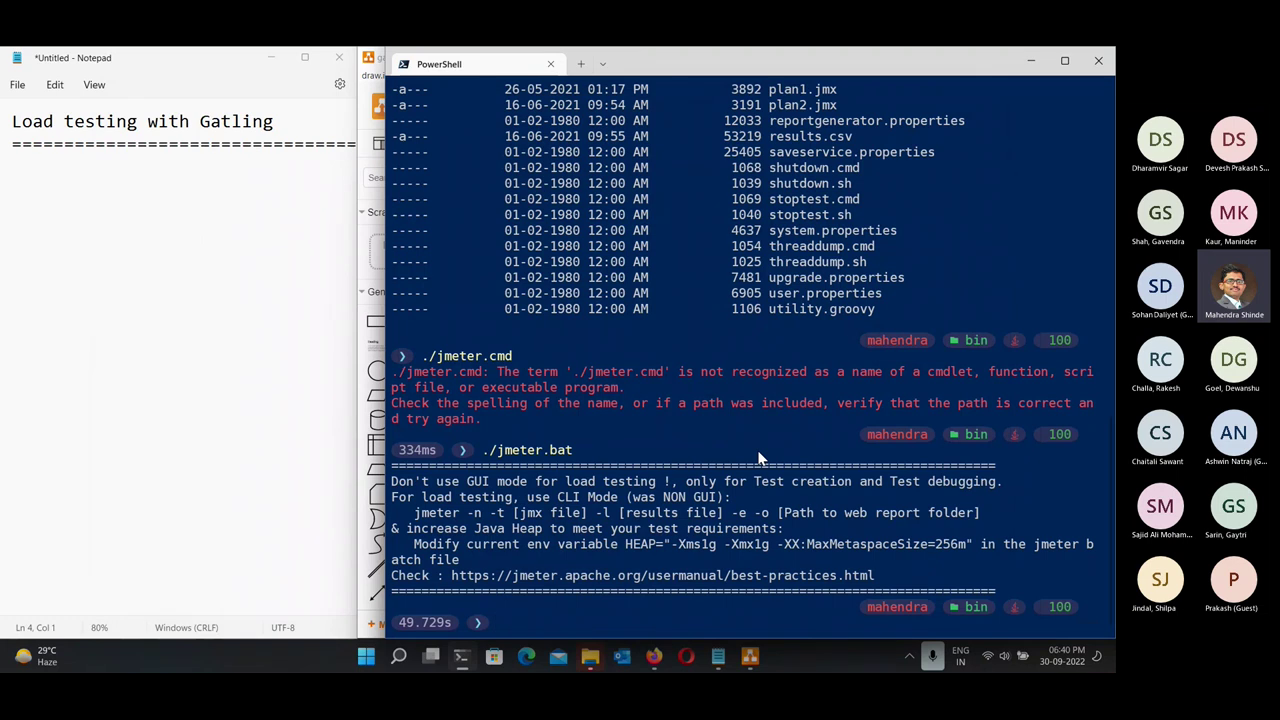
Clear the terminal and list JMeter's bin folder again.
{"action": "type", "text": "cls"}
{"action": "key", "text": "Return"}
{"action": "type", "text": "ls"}
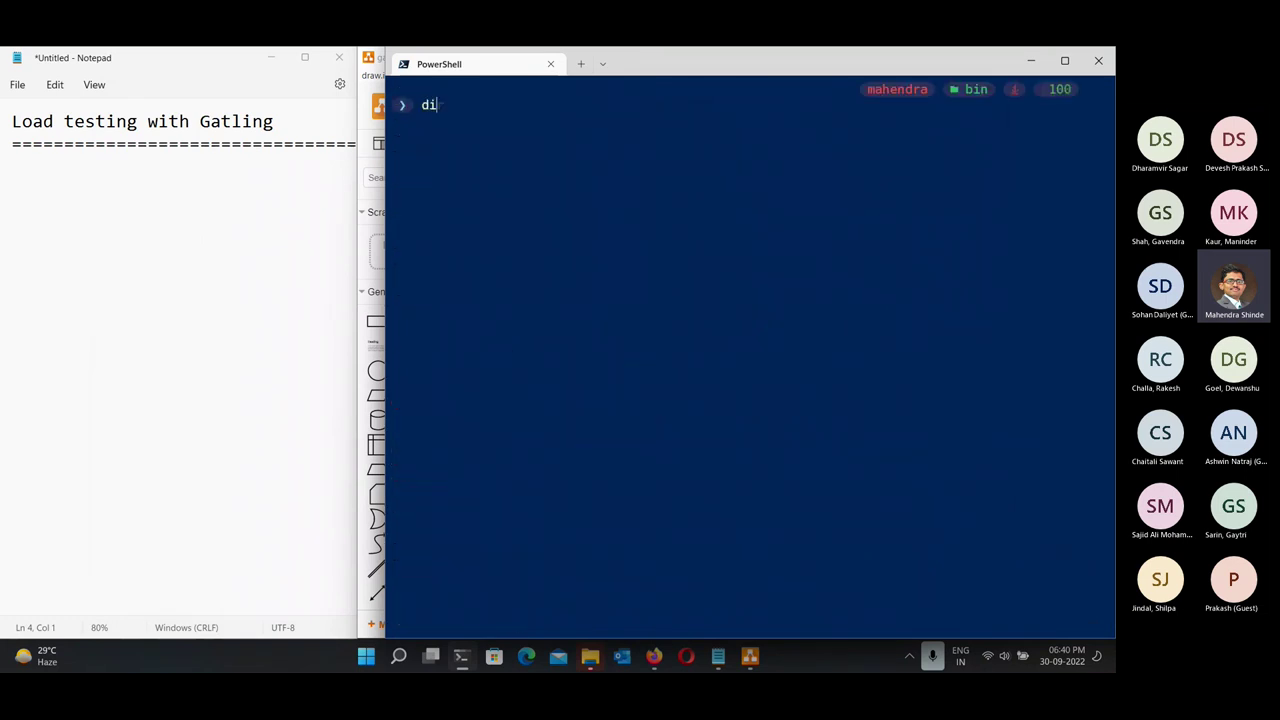
{"action": "key", "text": "Return"}
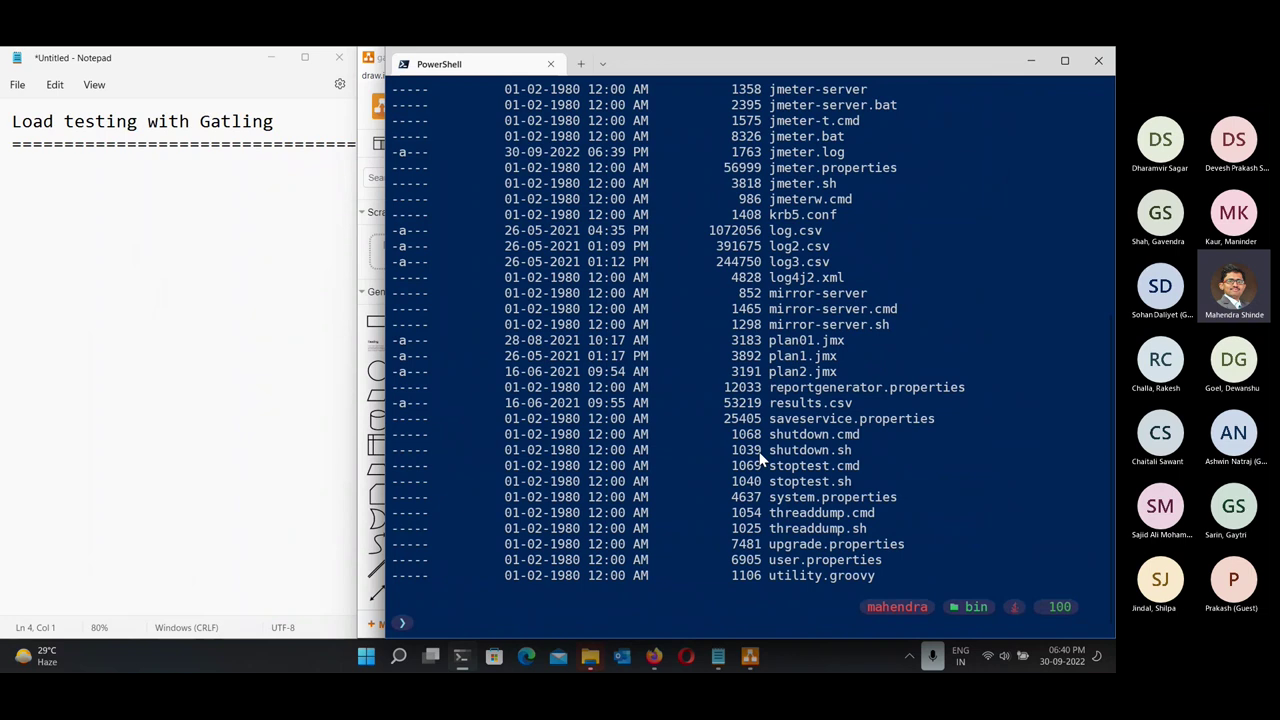
Open plan1.jmx in Notepad from the terminal, maximize the window, and reduce the text zoom to 70%.
{"action": "type", "text": "notepad .\\plan1"}
{"action": "key", "text": "Tab"}
{"action": "key", "text": "Return"}
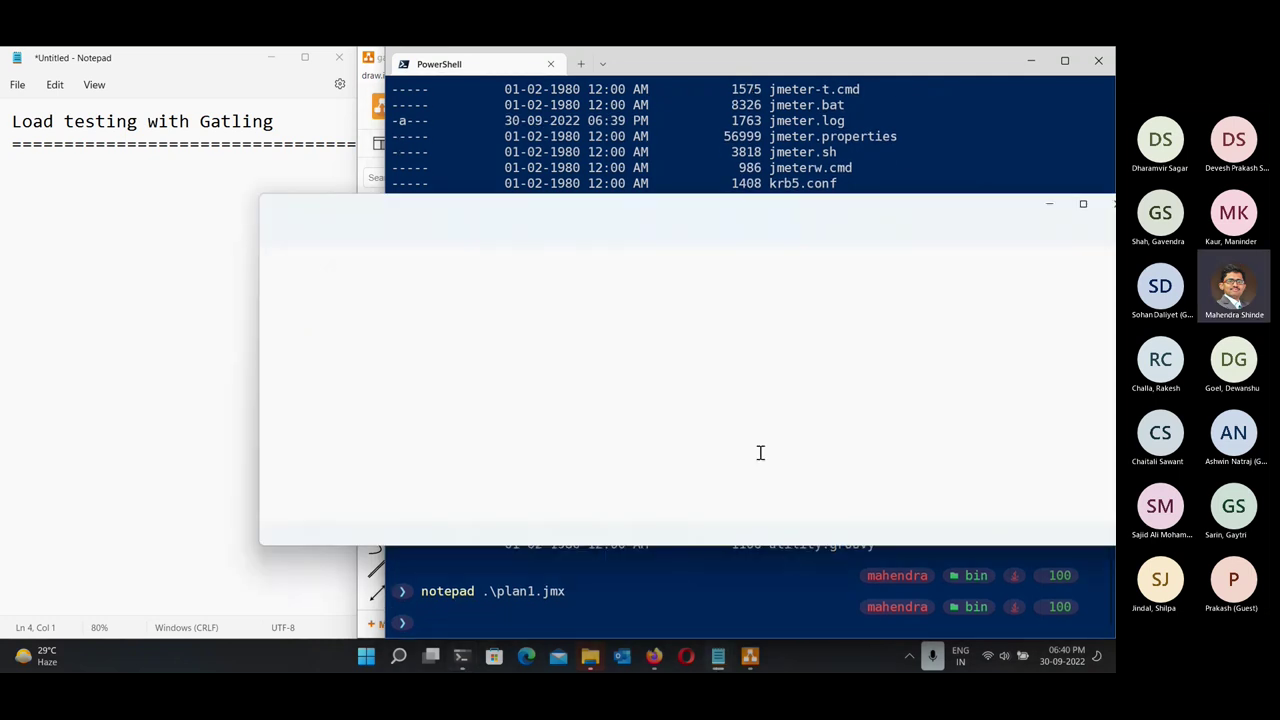
{"action": "double_click", "coordinate": [822, 217]}
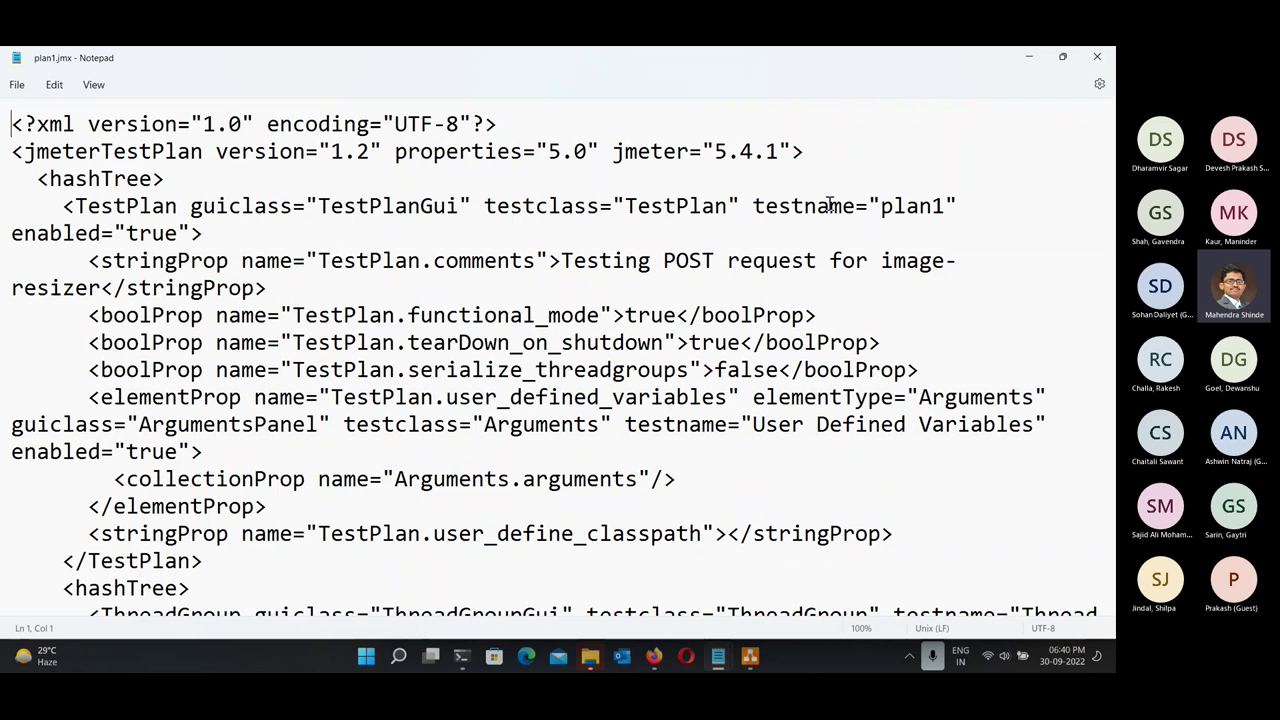
{"action": "scroll", "coordinate": [571, 428], "scroll_direction": "down", "scroll_amount": 3, "text": "ctrl"}
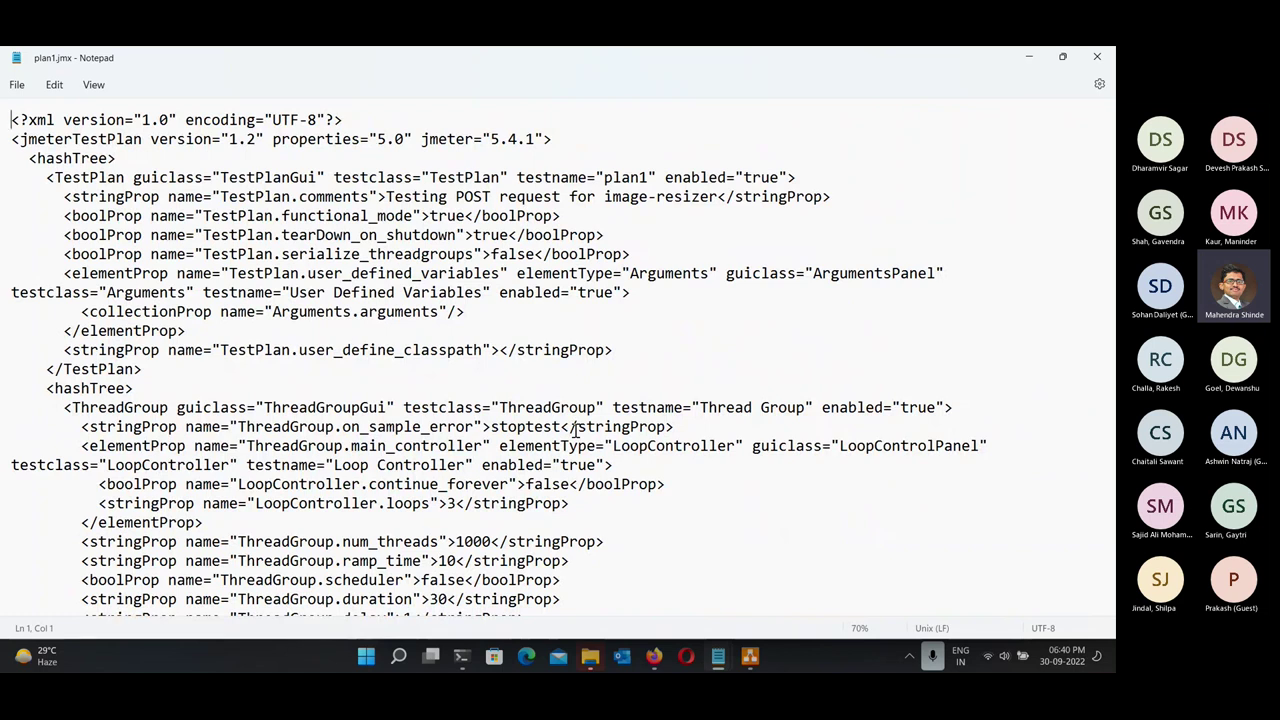
Read the XML of plan1.jmx down to the HTTP sampler settings and back to its start, and close the file.
{"action": "scroll", "coordinate": [576, 430], "scroll_direction": "down", "scroll_amount": 8}
{"action": "scroll", "coordinate": [576, 430], "scroll_direction": "down", "scroll_amount": 5}
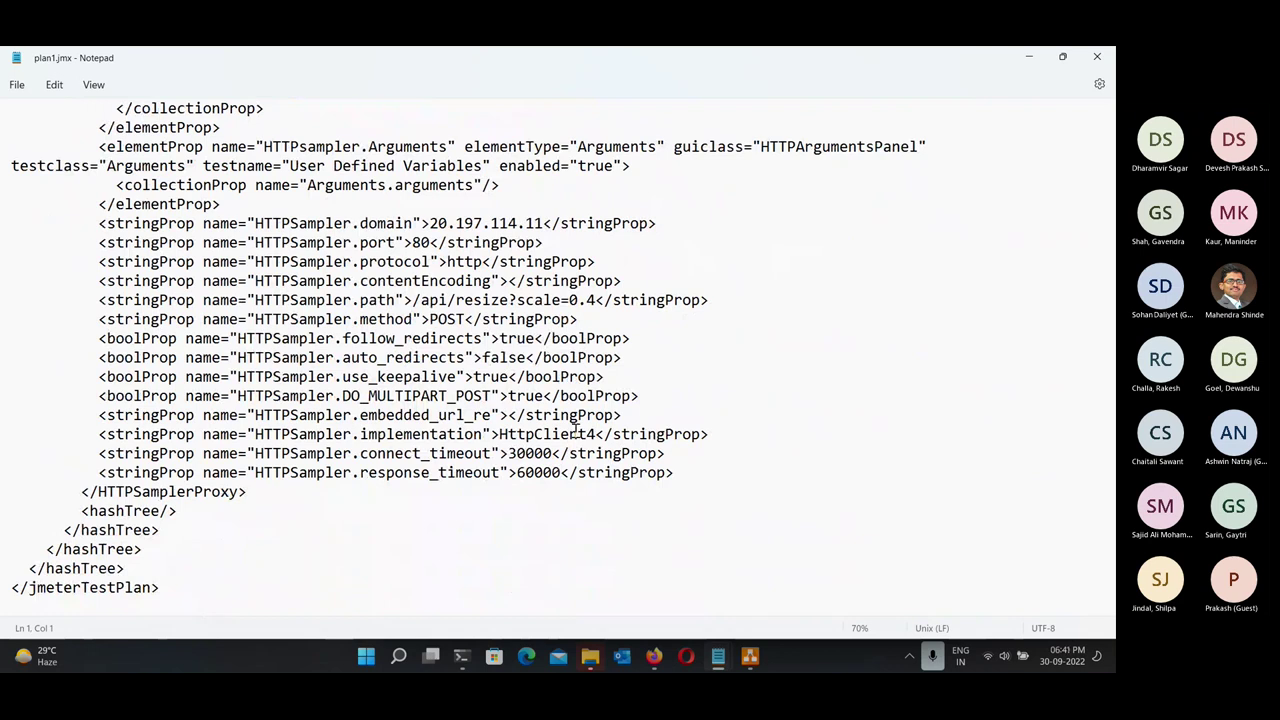
{"action": "scroll", "coordinate": [576, 430], "scroll_direction": "up", "scroll_amount": 13}
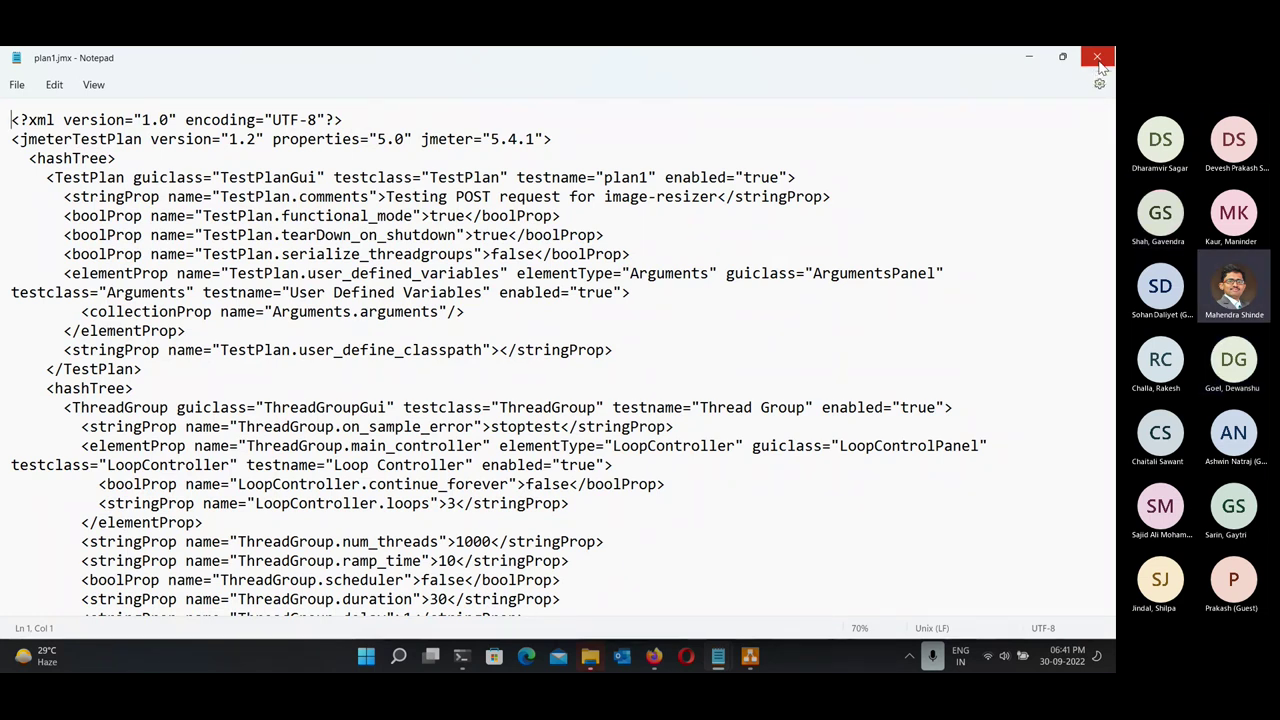
{"action": "left_click", "coordinate": [398, 405]}
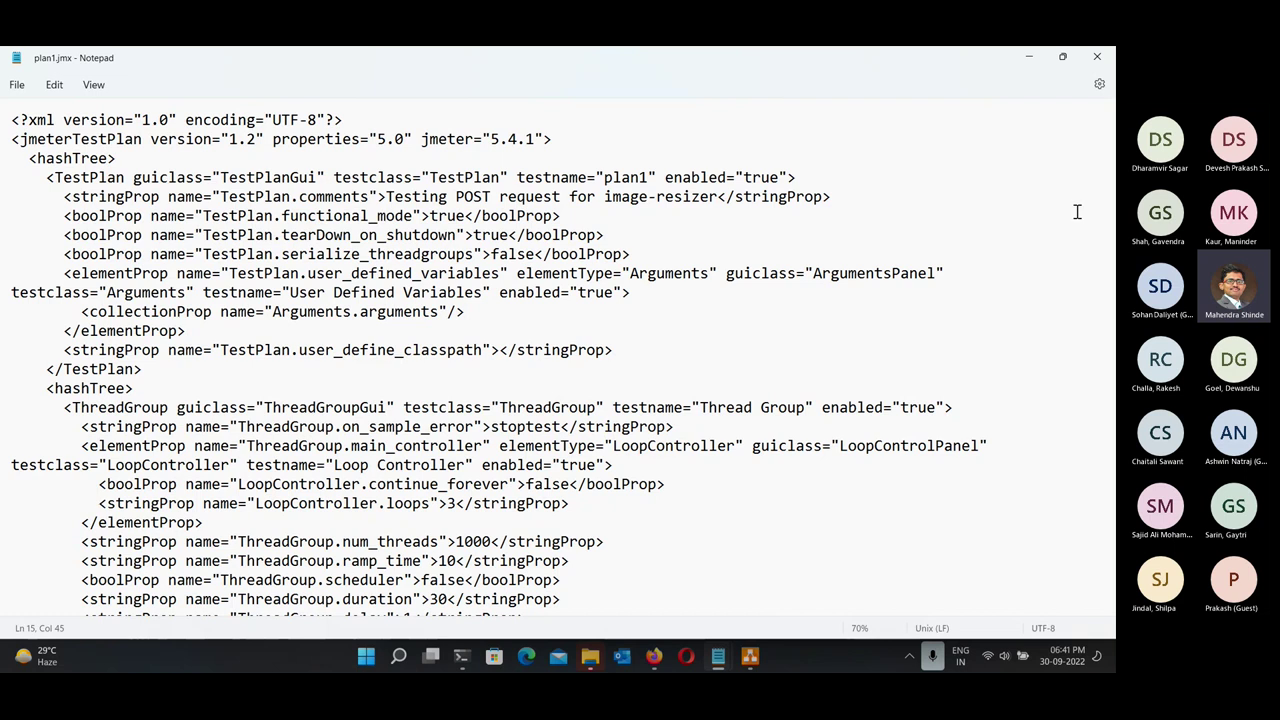
{"action": "left_click", "coordinate": [1095, 58]}
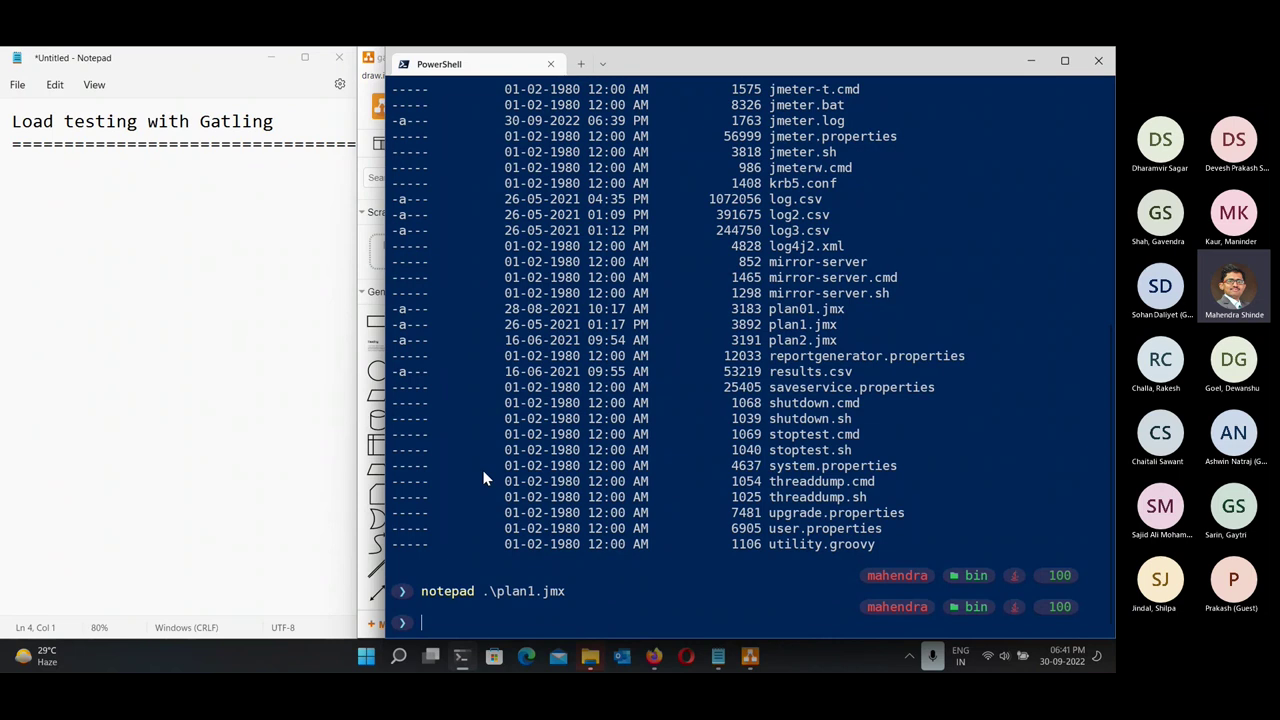
Switch to the gatling diagram in draw.io, review the Gatling setup options, and return to the Notepad notes.
{"action": "left_click", "coordinate": [750, 656]}
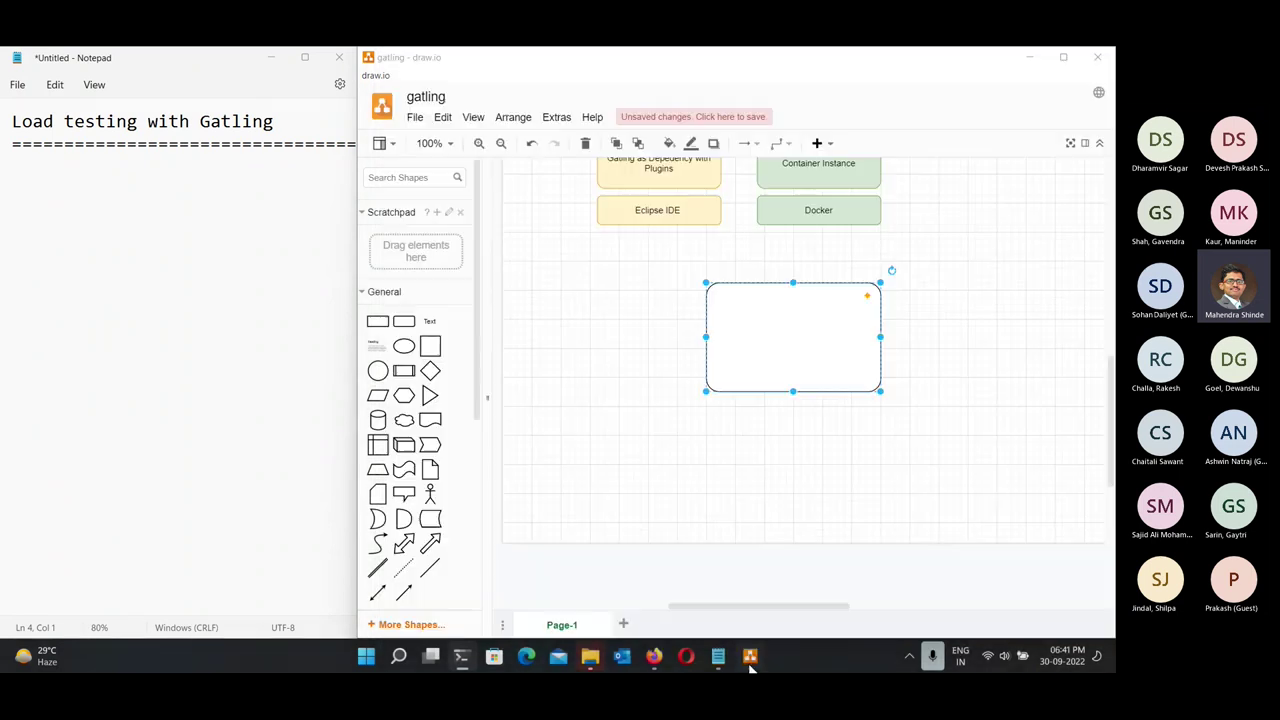
{"action": "scroll", "coordinate": [780, 449], "scroll_direction": "up", "scroll_amount": 5}
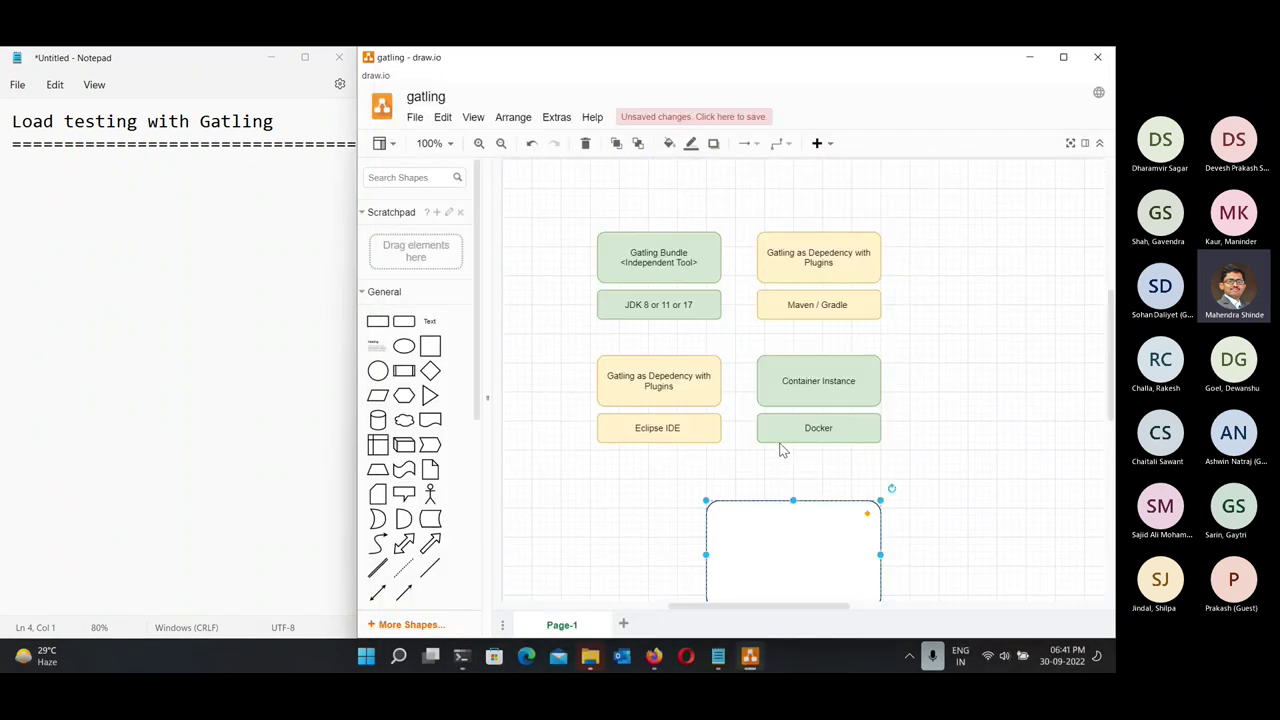
{"action": "scroll", "coordinate": [780, 449], "scroll_direction": "down", "scroll_amount": 3}
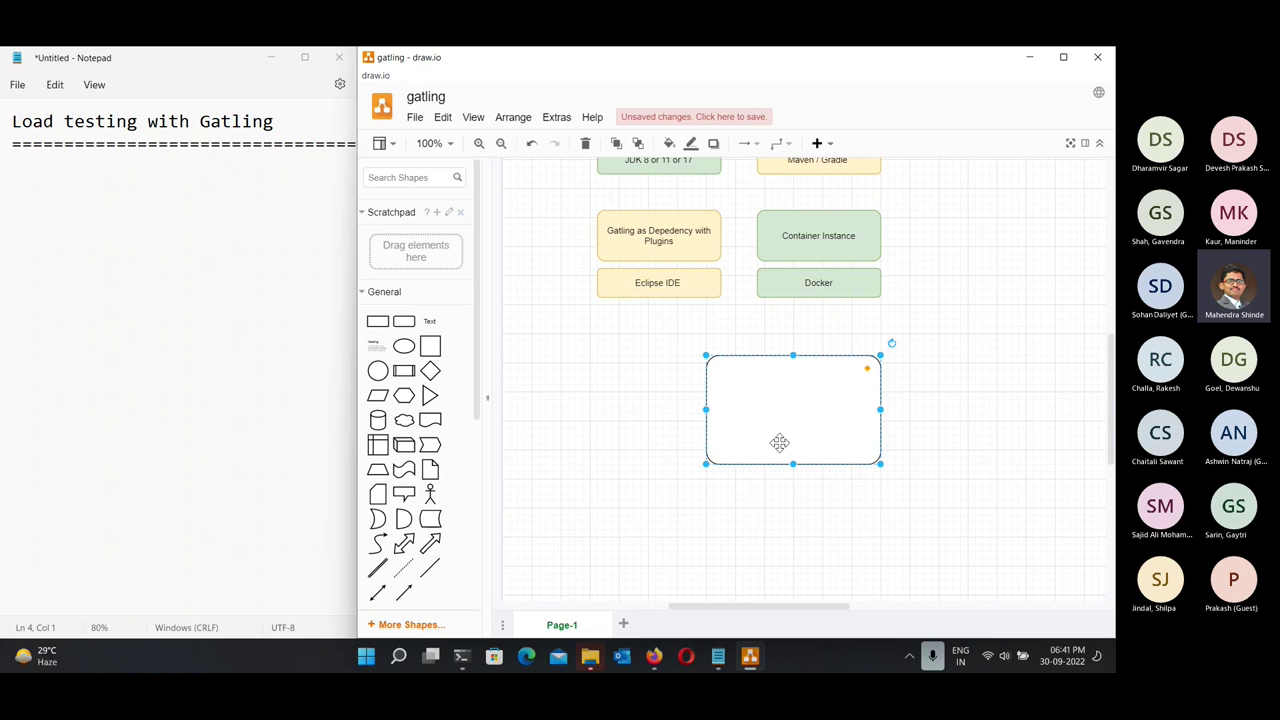
{"action": "left_click", "coordinate": [64, 236]}
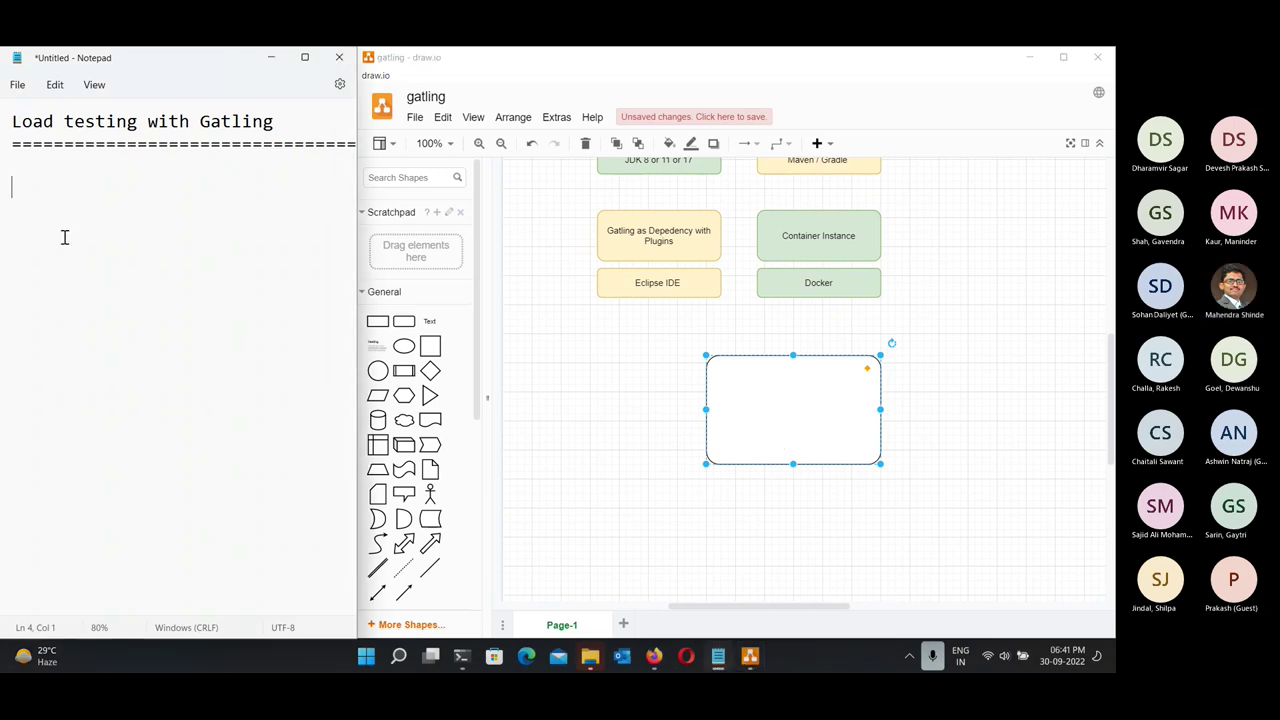
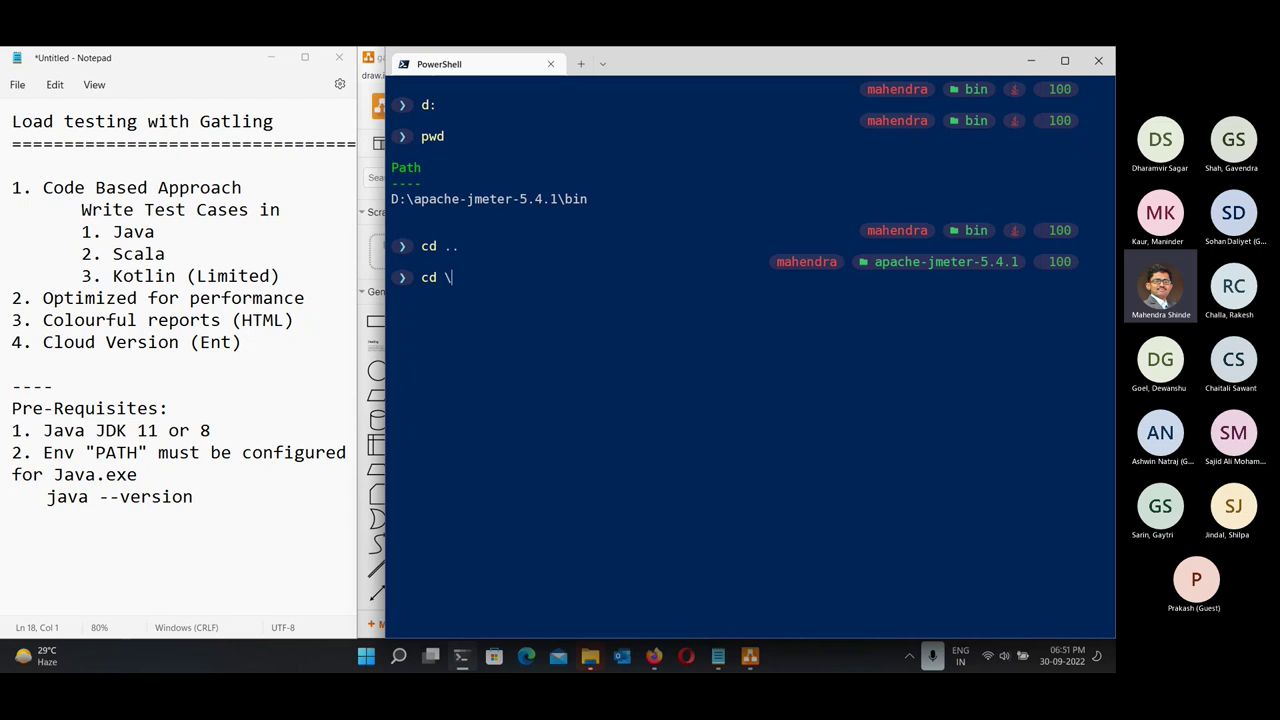
Change the terminal's working directory to D:\gatling and into its bin folder.
{"action": "key", "text": "BackSpace"}
{"action": "type", "text": "t"}
{"action": "key", "text": "Tab"}
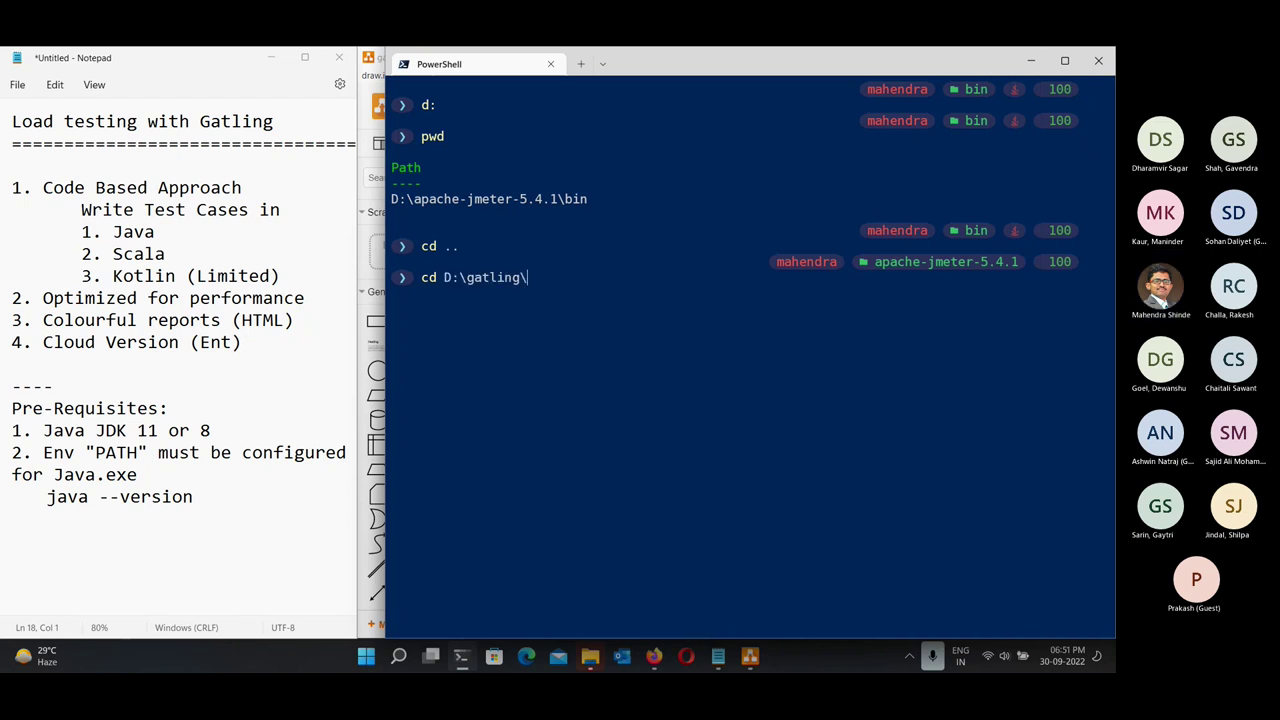
{"action": "key", "text": "Return"}
{"action": "type", "text": "cd bin"}
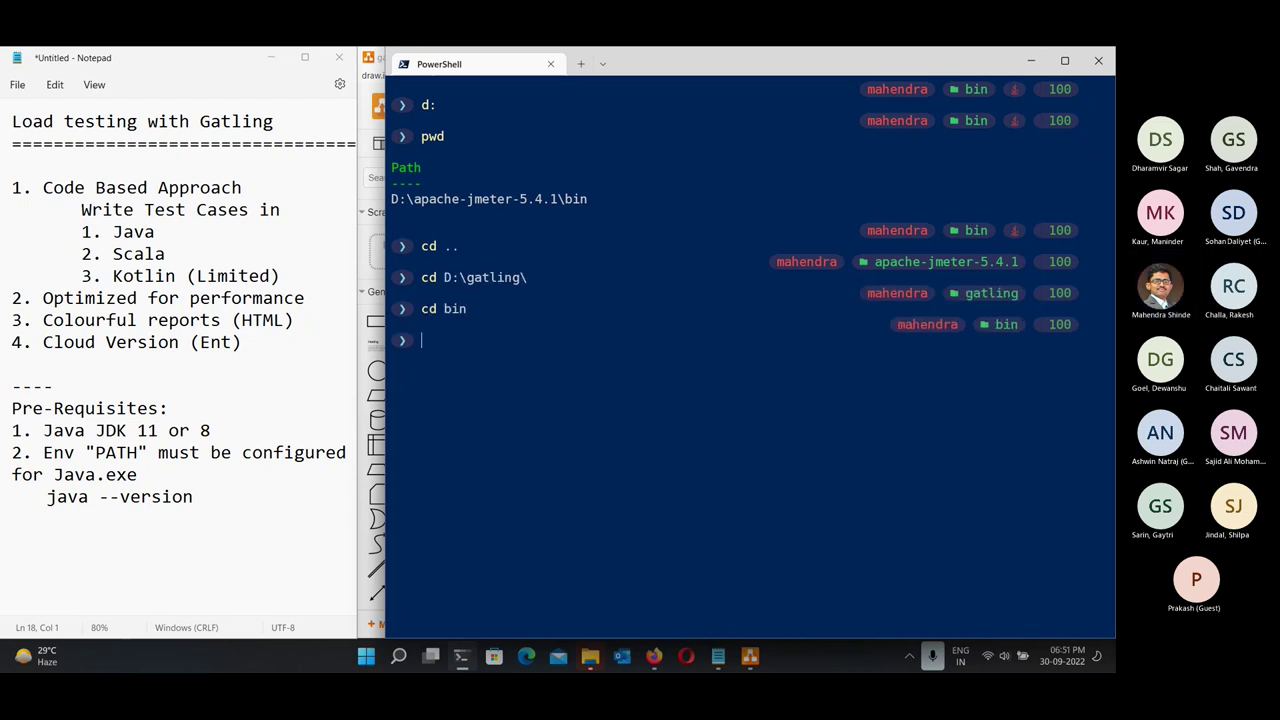
{"action": "key", "text": "Return"}
List the files of D:\gatling\bin in a cleared terminal and highlight the gatling.bat and recorder.sh entries.
{"action": "key", "text": "ctrl+l"}
{"action": "type", "text": "dir"}
{"action": "key", "text": "Return"}
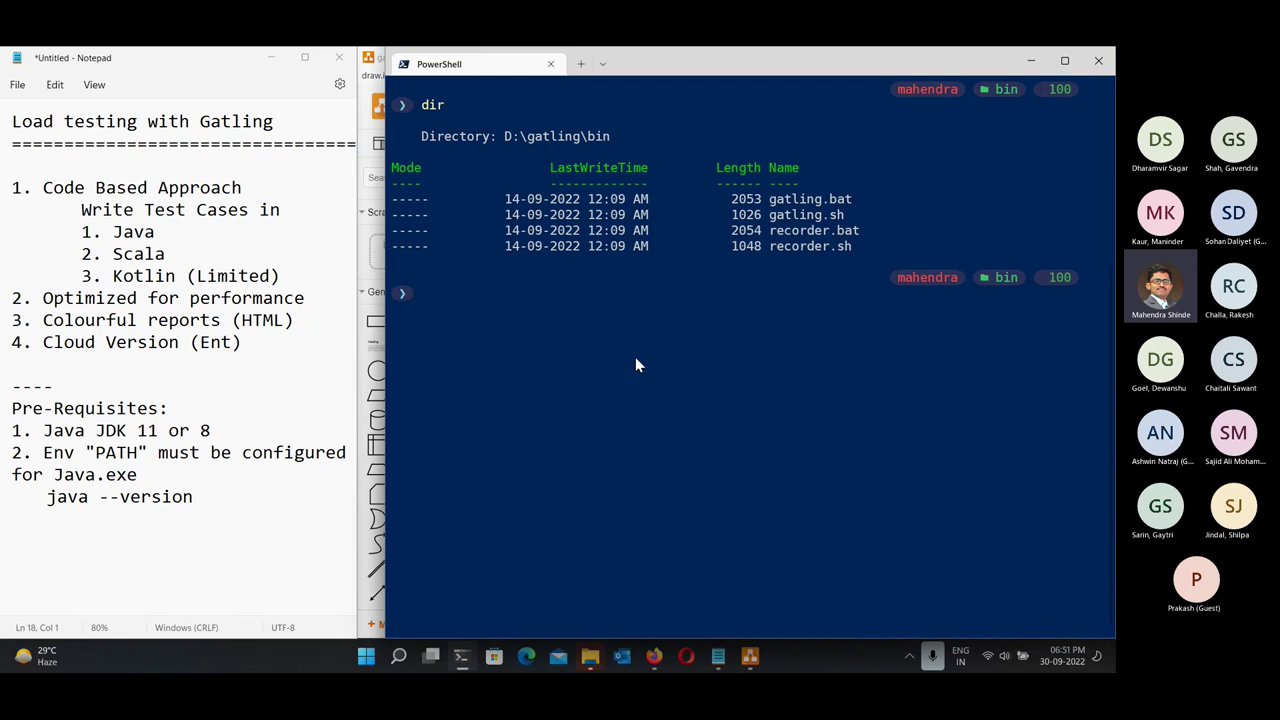
{"action": "left_click_drag", "start_coordinate": [771, 200], "coordinate": [853, 205]}
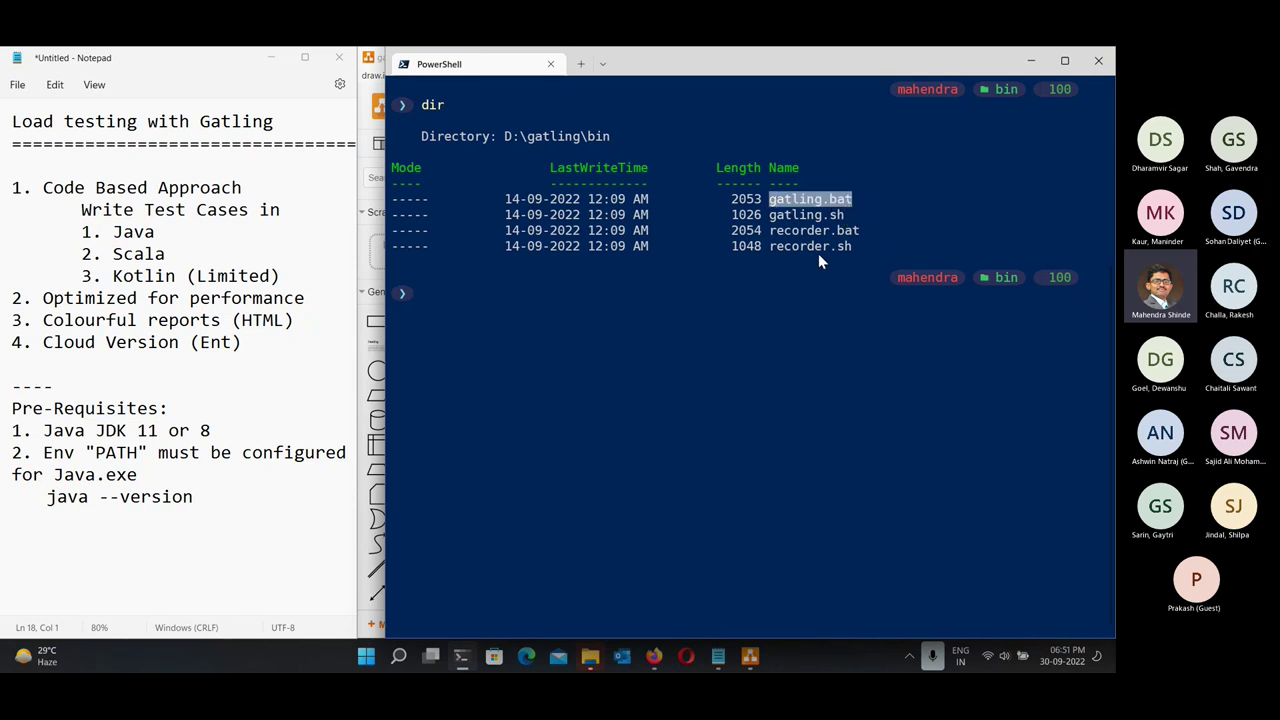
{"action": "left_click_drag", "start_coordinate": [766, 247], "coordinate": [853, 250]}
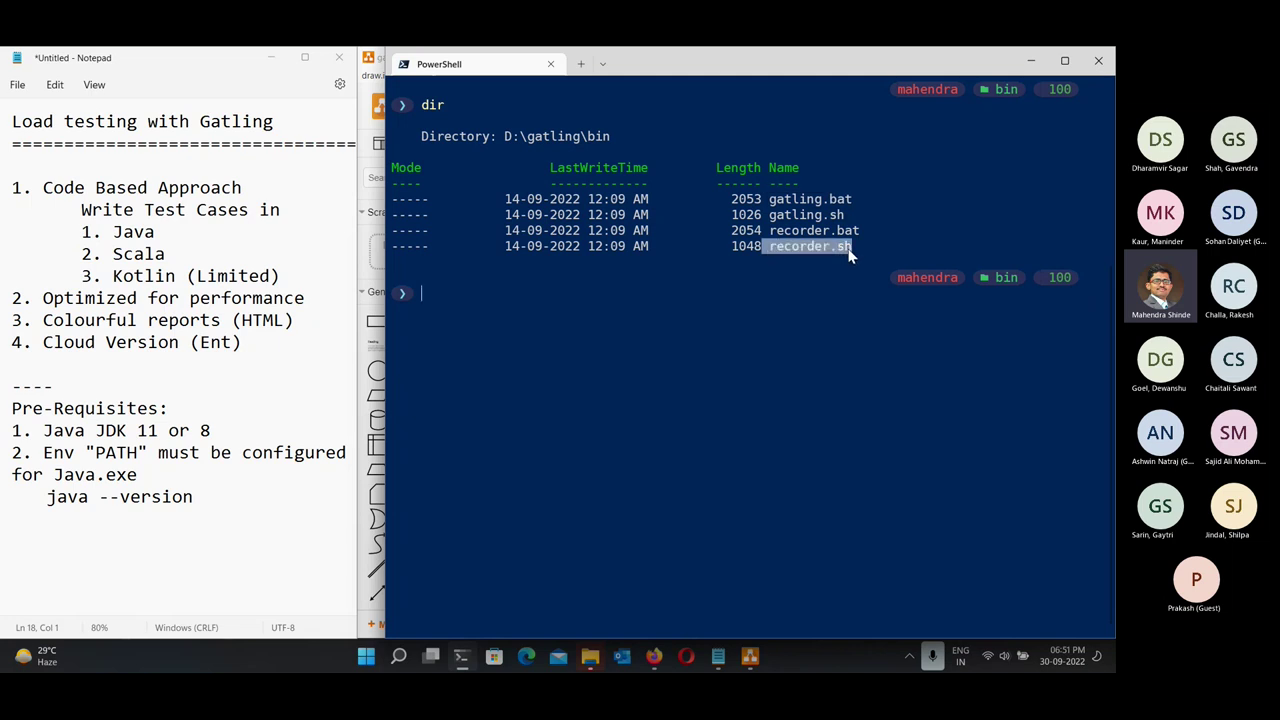
{"action": "left_click_drag", "start_coordinate": [769, 200], "coordinate": [856, 204]}
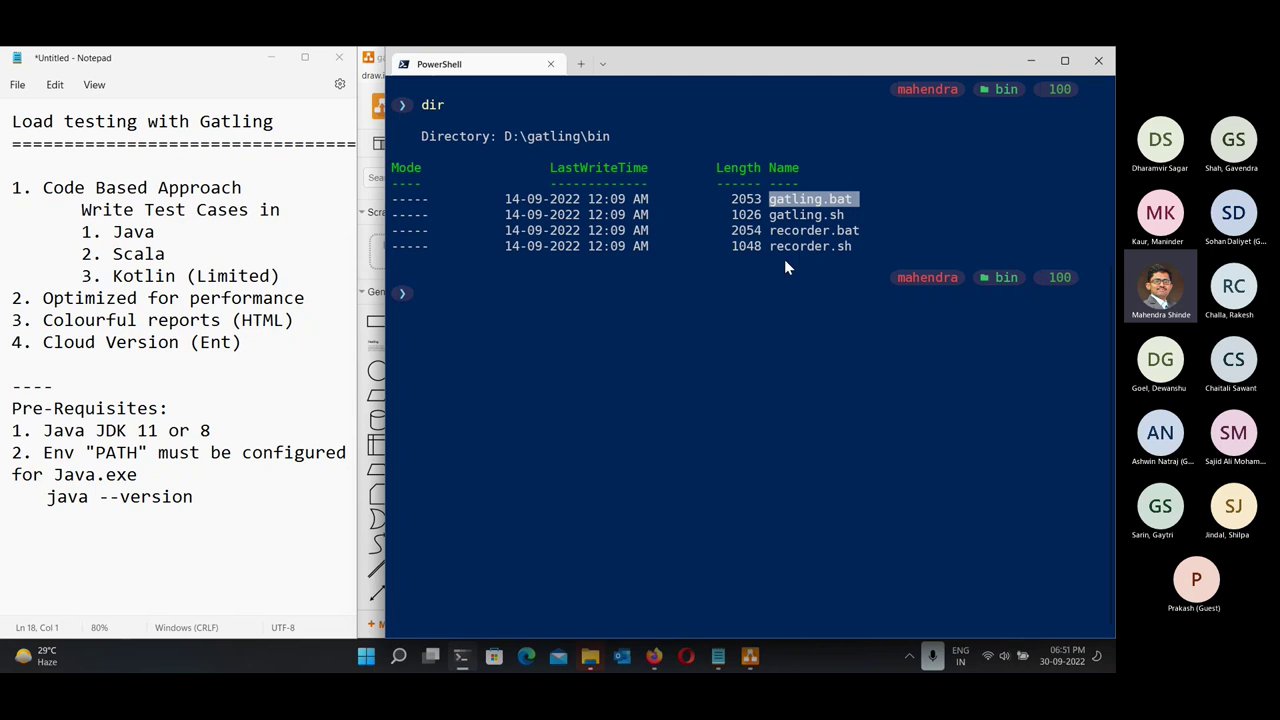
Launch gatling.bat from the bin folder in the terminal.
{"action": "left_click", "coordinate": [784, 259]}
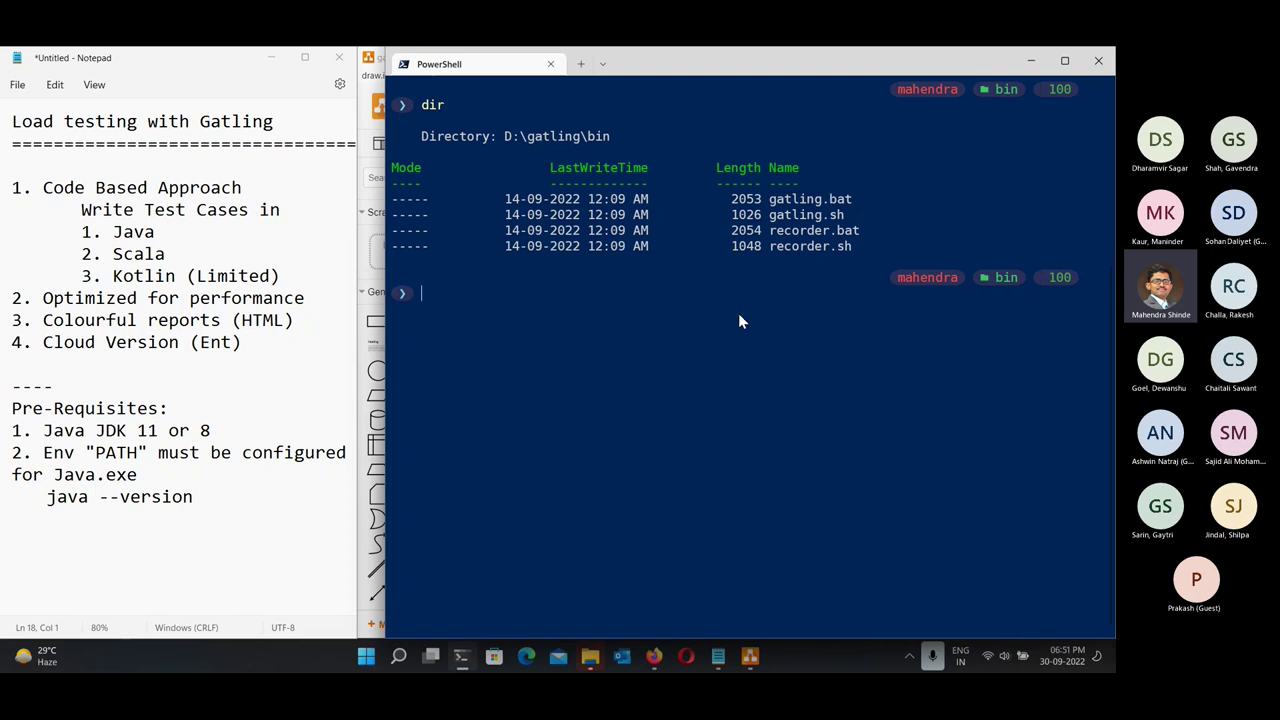
{"action": "type", "text": "gatl"}
{"action": "key", "text": "Tab"}
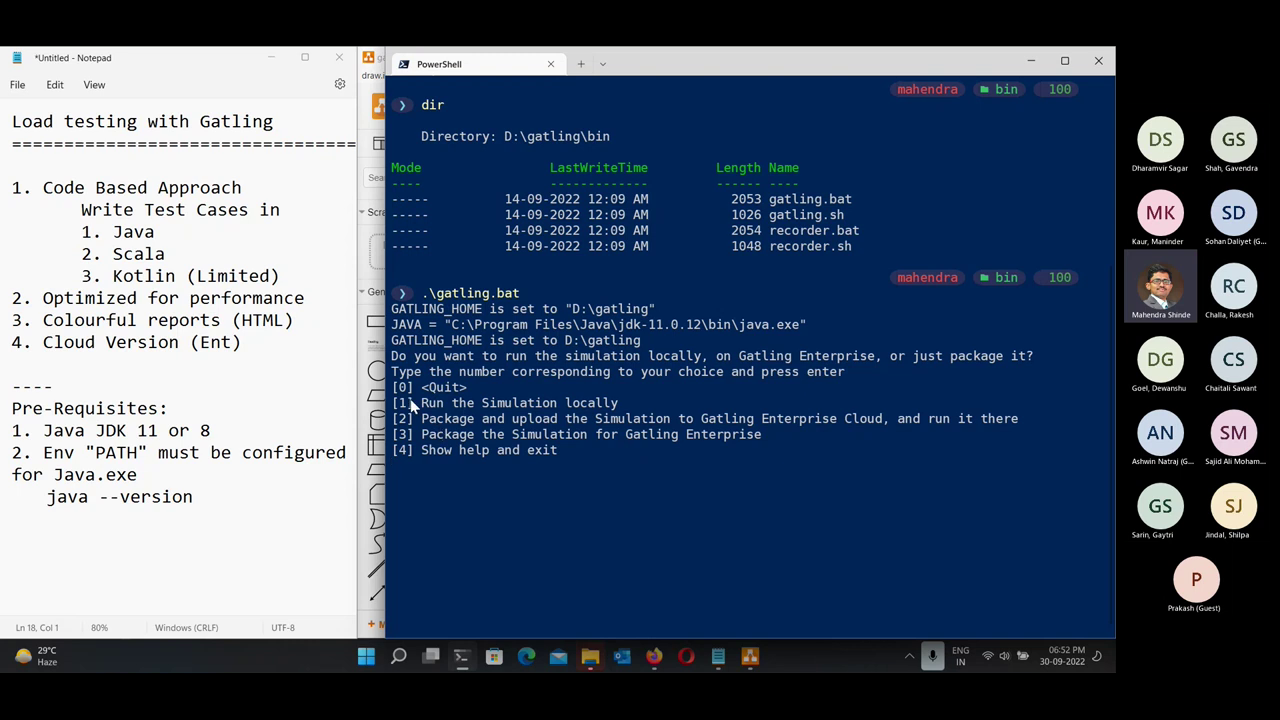
Highlight Gatling's options for running locally, uploading to Enterprise Cloud and packaging for Enterprise, one after another.
{"action": "left_click_drag", "start_coordinate": [393, 404], "coordinate": [630, 412]}
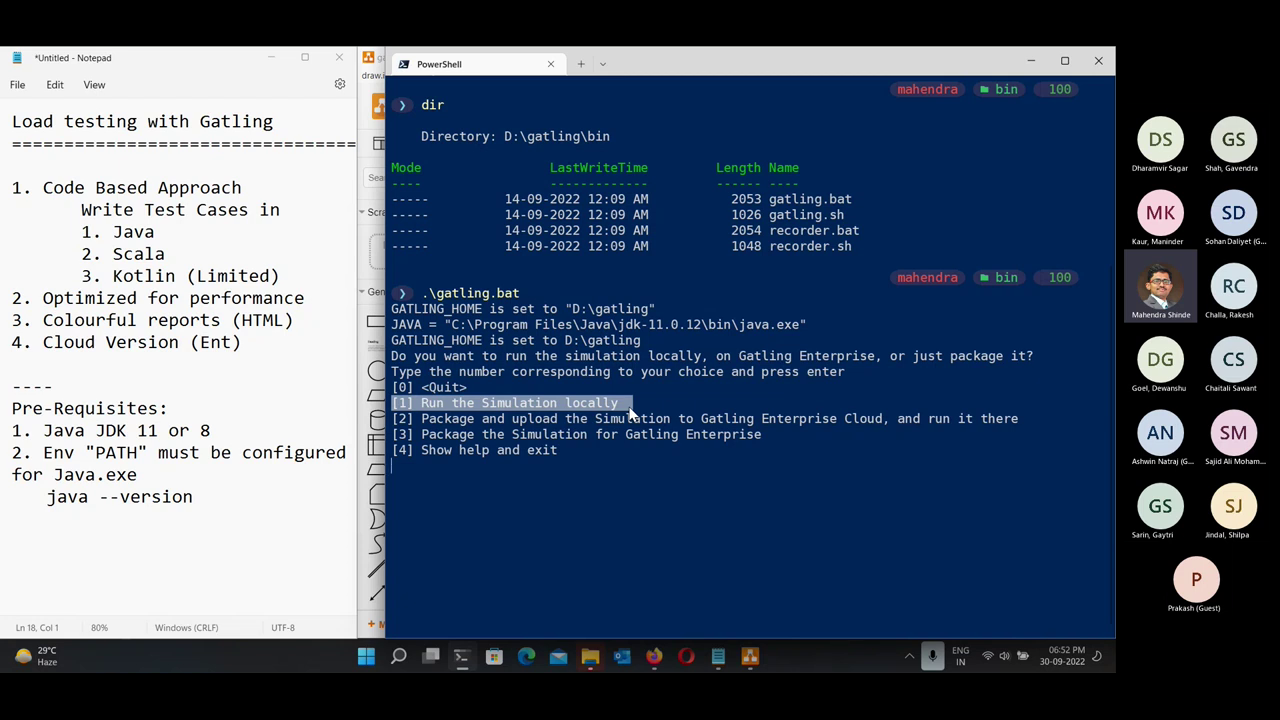
{"action": "left_click_drag", "start_coordinate": [393, 420], "coordinate": [1010, 421]}
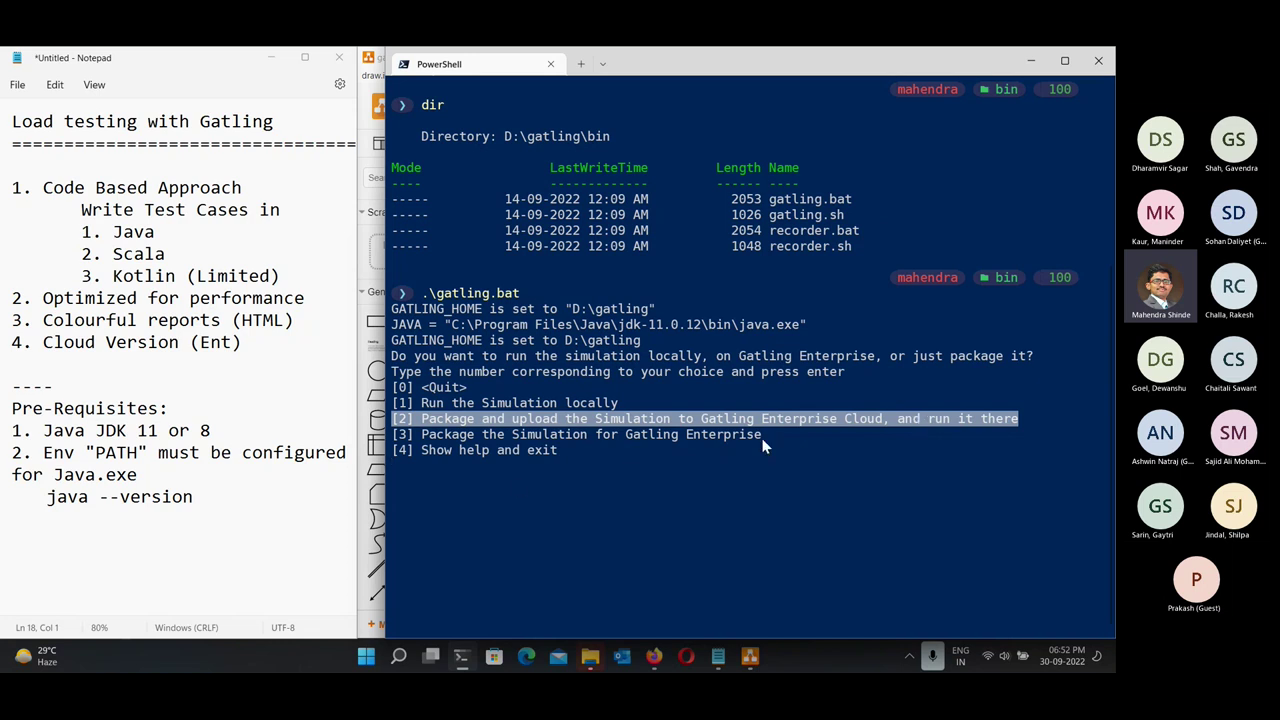
{"action": "left_click", "coordinate": [492, 430]}
{"action": "left_click_drag", "start_coordinate": [393, 436], "coordinate": [786, 440]}
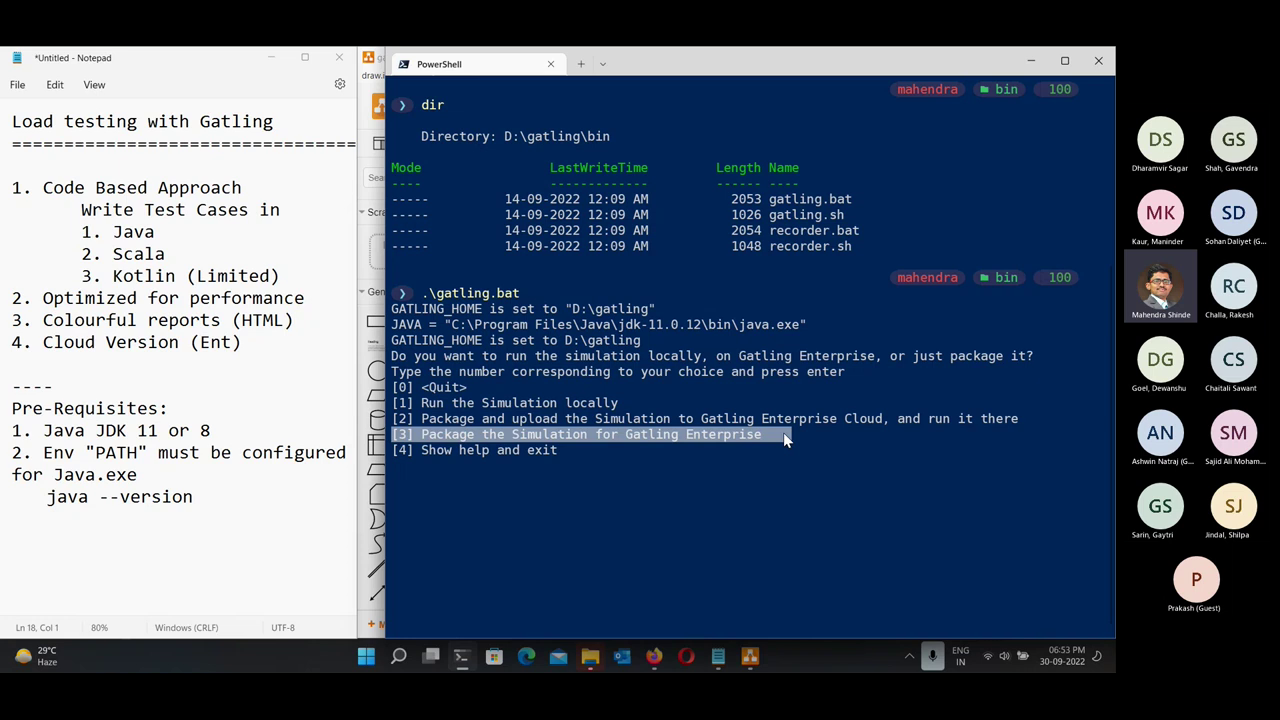
{"action": "left_click", "coordinate": [499, 457]}
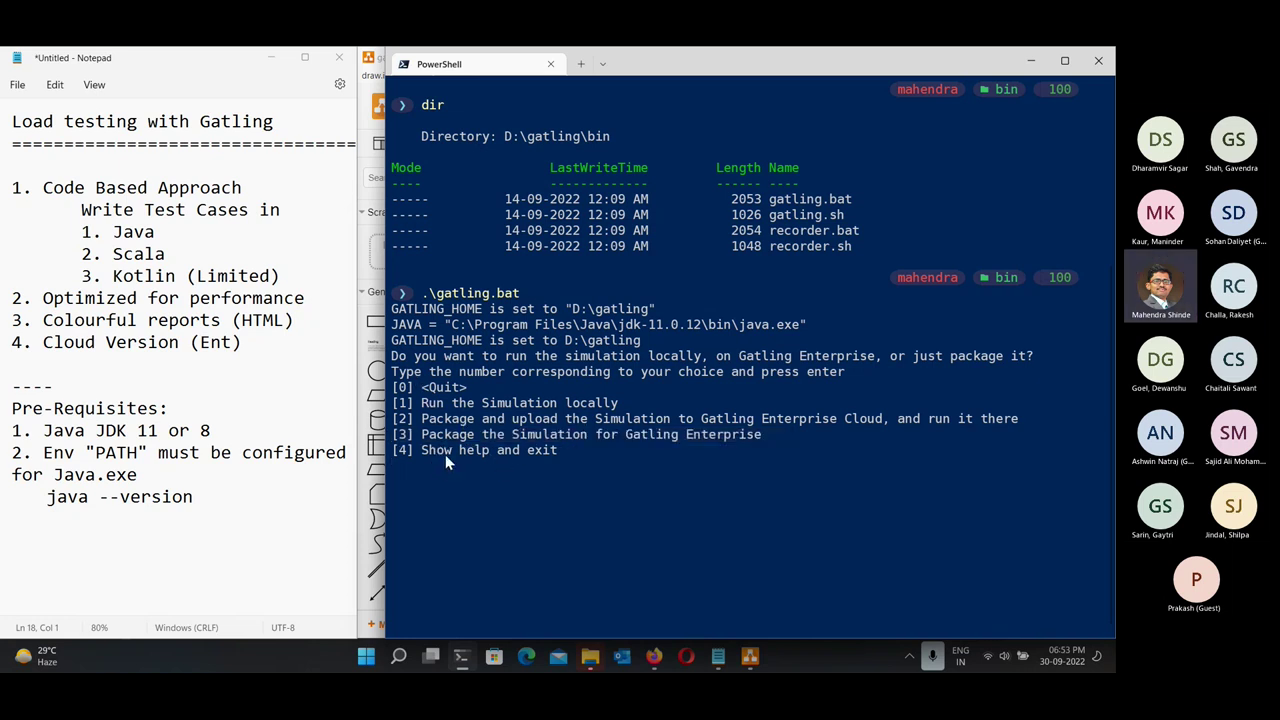
Choose option 1 to run the simulation locally, leaving the optional run description empty.
{"action": "type", "text": "1"}
{"action": "key", "text": "Return"}
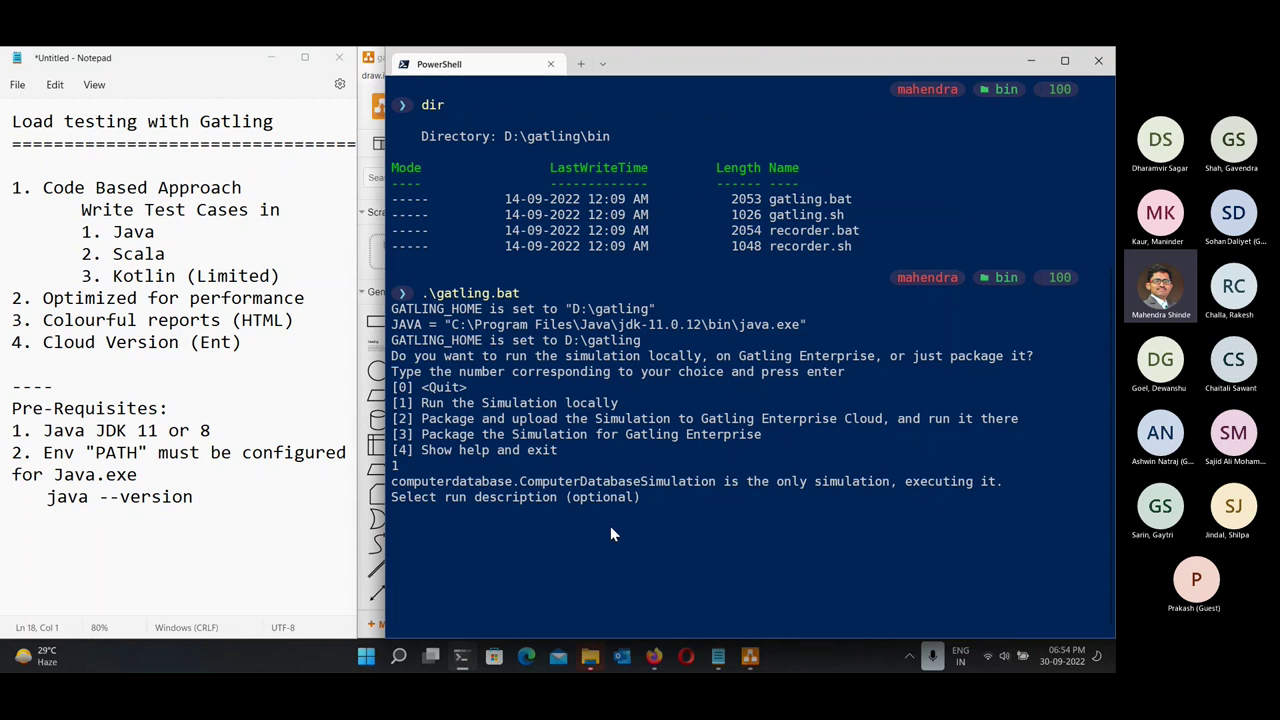
{"action": "key", "text": "Return"}
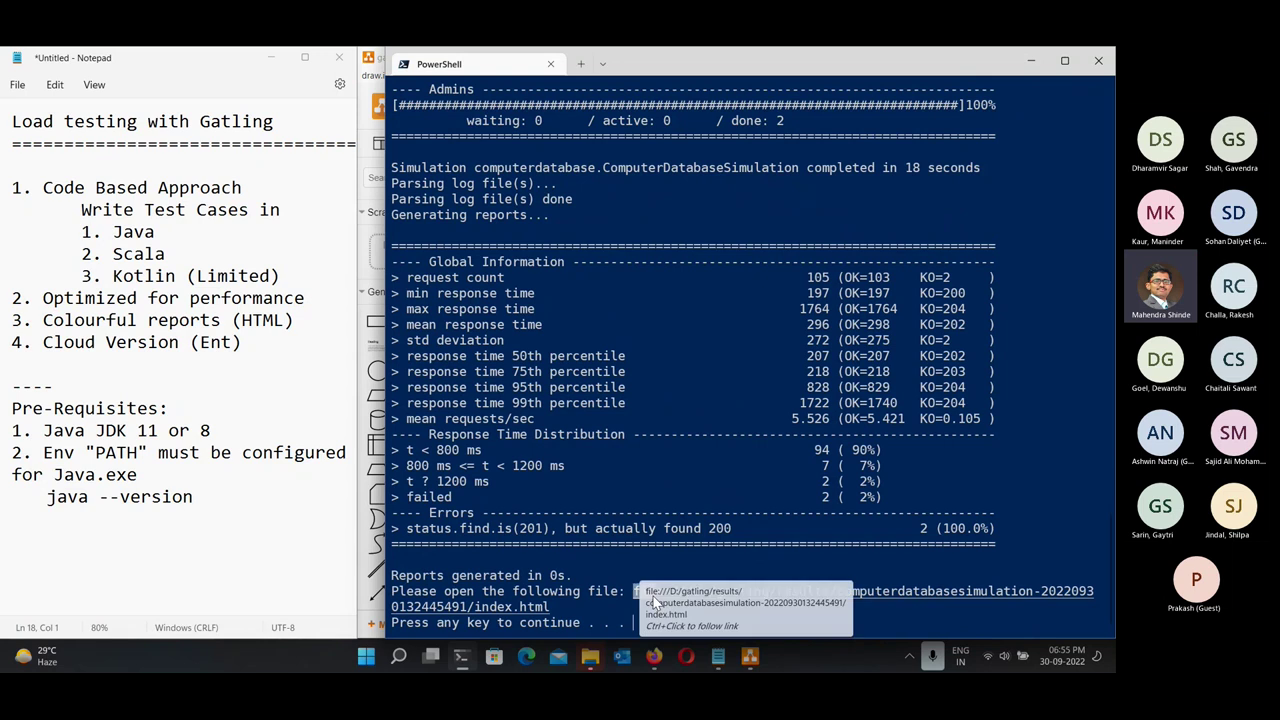
Copy the index.html report link from the simulation output and return to the terminal prompt.
{"action": "left_click_drag", "start_coordinate": [636, 593], "coordinate": [556, 614]}
{"action": "left_click", "coordinate": [556, 614]}
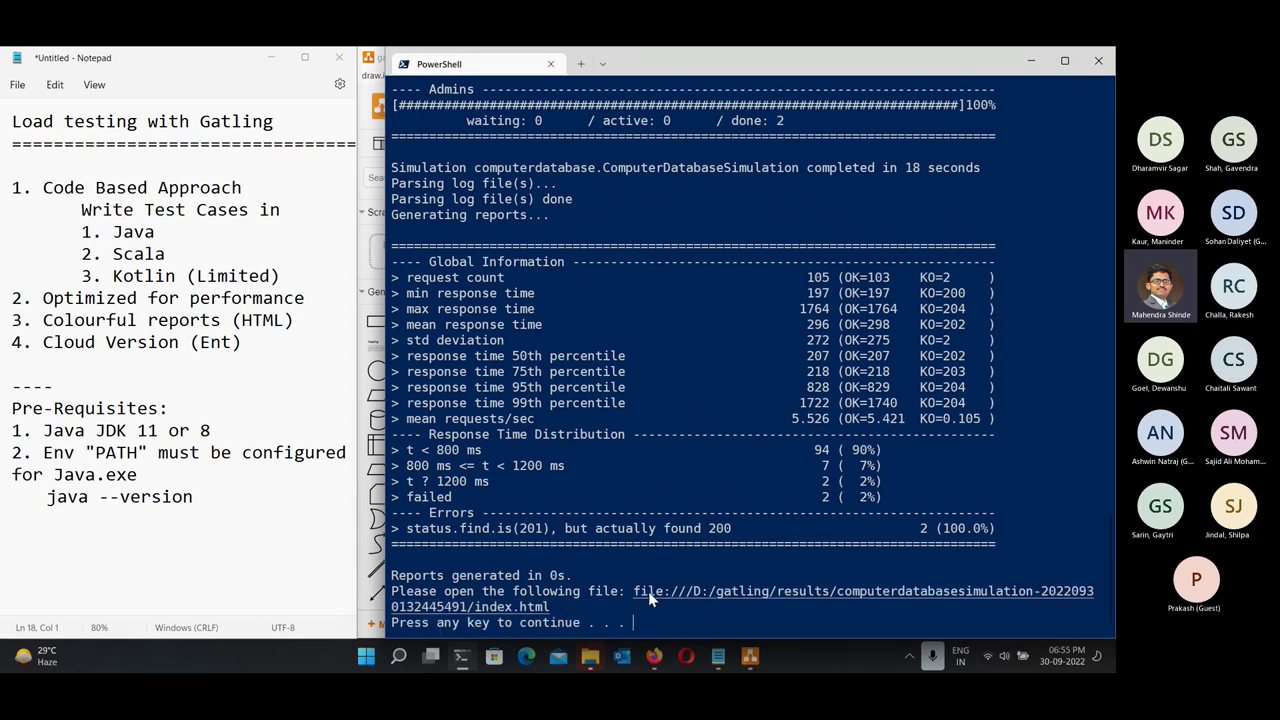
{"action": "left_click_drag", "start_coordinate": [629, 593], "coordinate": [631, 607]}
{"action": "key", "text": "ctrl+c"}
{"action": "key", "text": "Return"}
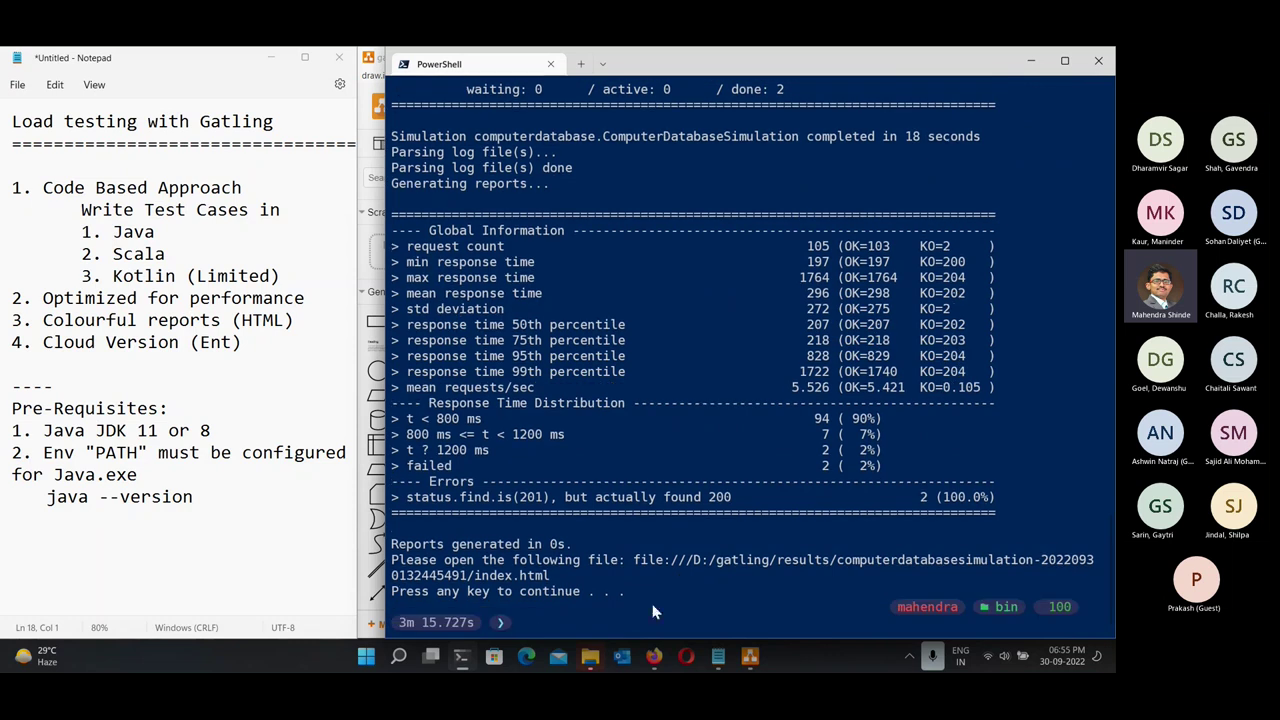
Switch to Firefox and open the copied ComputerDatabaseSimulation report link in a new tab.
{"action": "left_click", "coordinate": [654, 656]}
{"action": "left_click", "coordinate": [344, 62]}
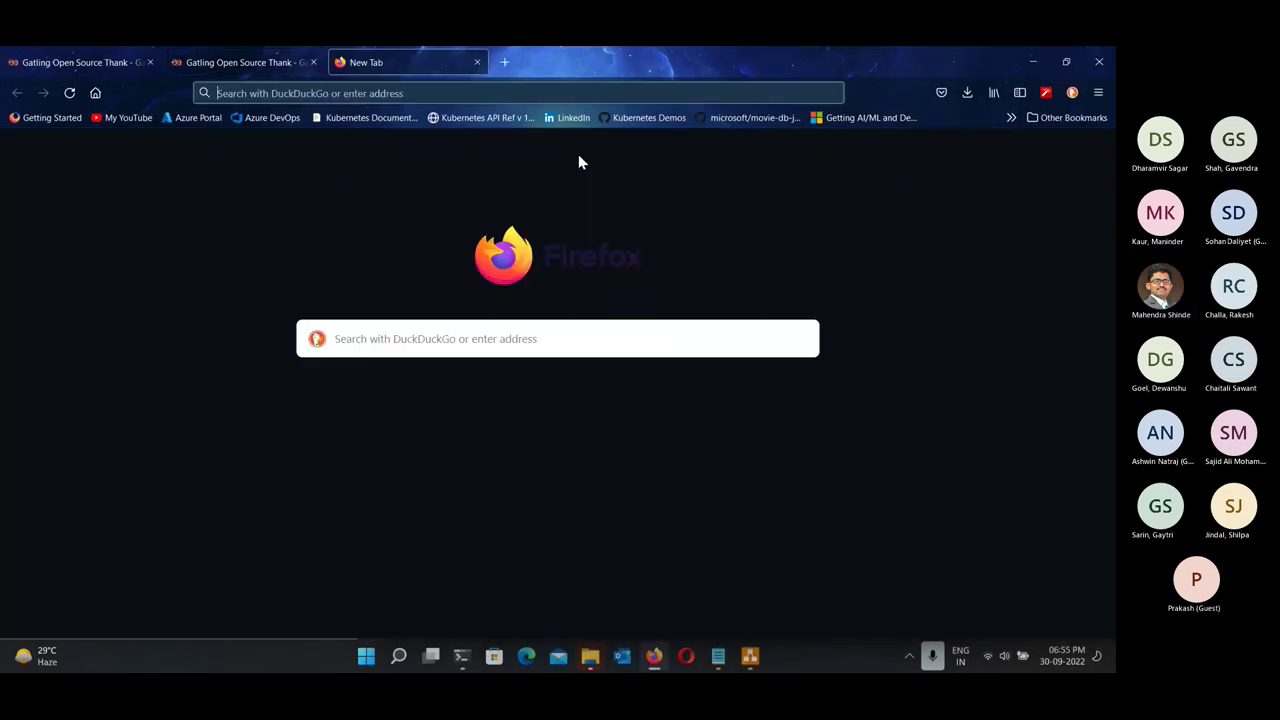
{"action": "key", "text": "ctrl+v"}
{"action": "key", "text": "Return"}
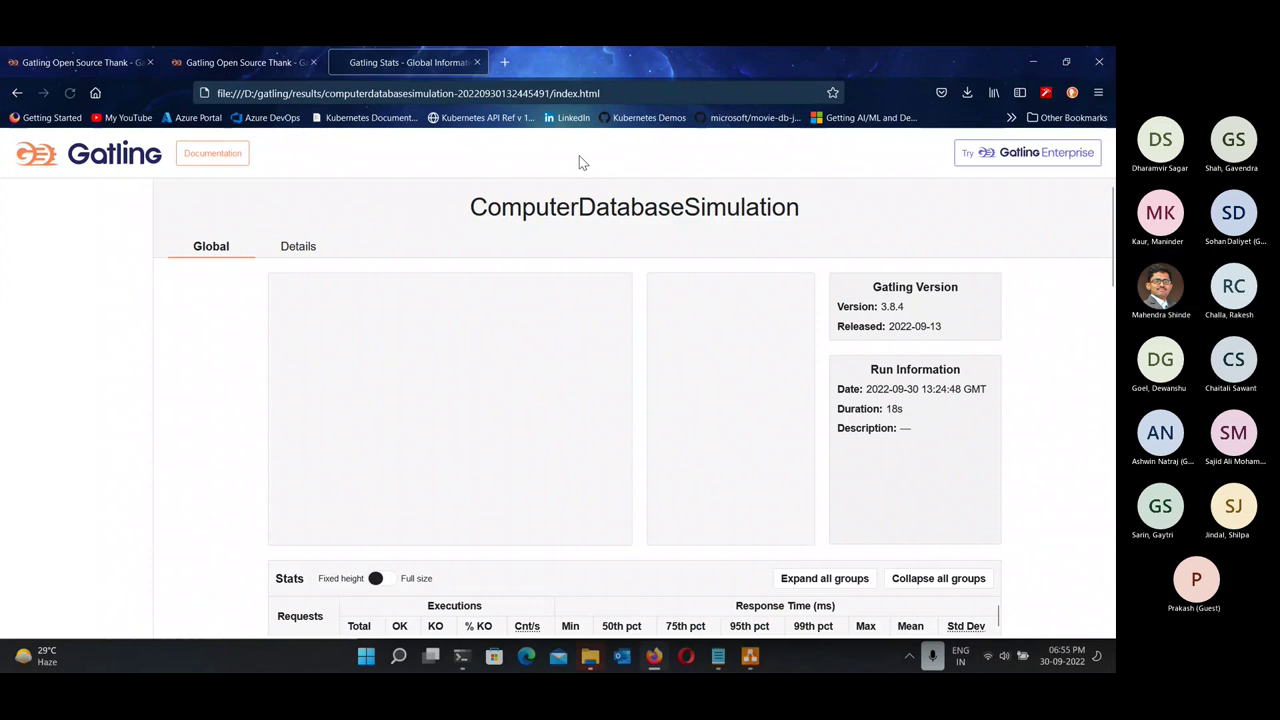
Review the report's response time ranges, request statistics, errors and active users chart.
{"action": "mouse_move", "coordinate": [600, 322]}
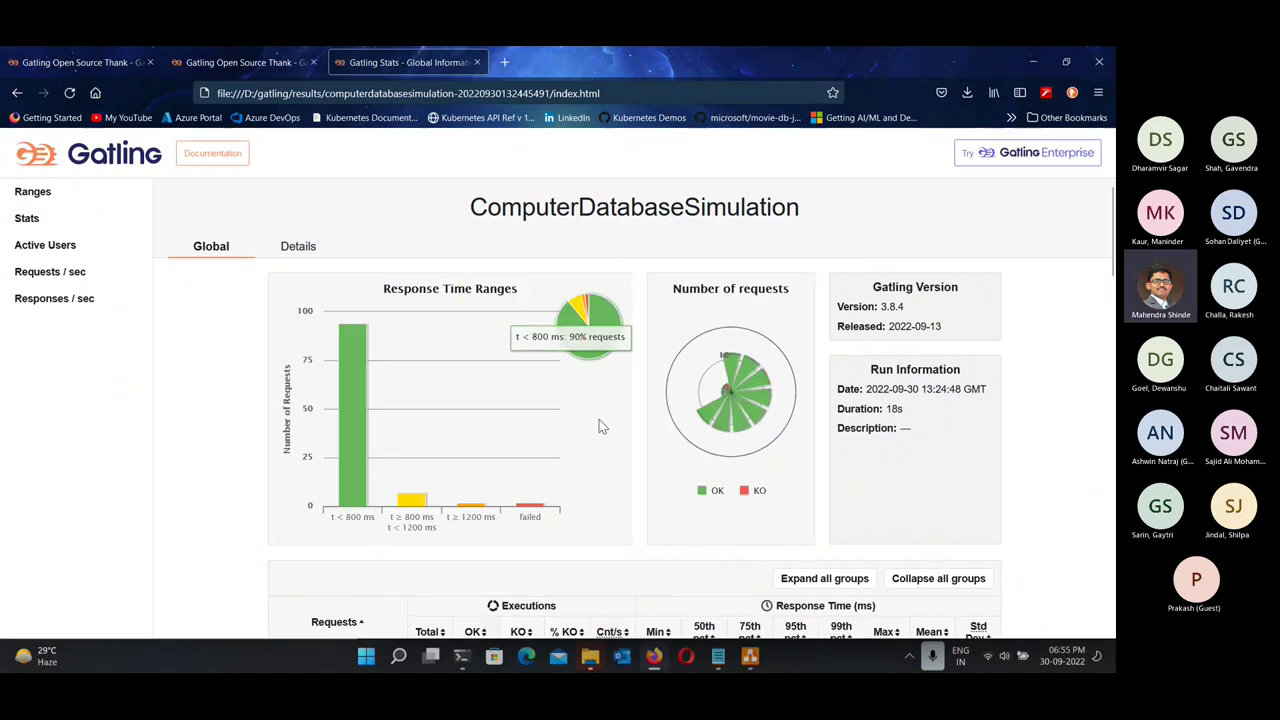
{"action": "scroll", "coordinate": [600, 425], "scroll_direction": "down", "scroll_amount": 1}
{"action": "scroll", "coordinate": [600, 425], "scroll_direction": "down", "scroll_amount": 2}
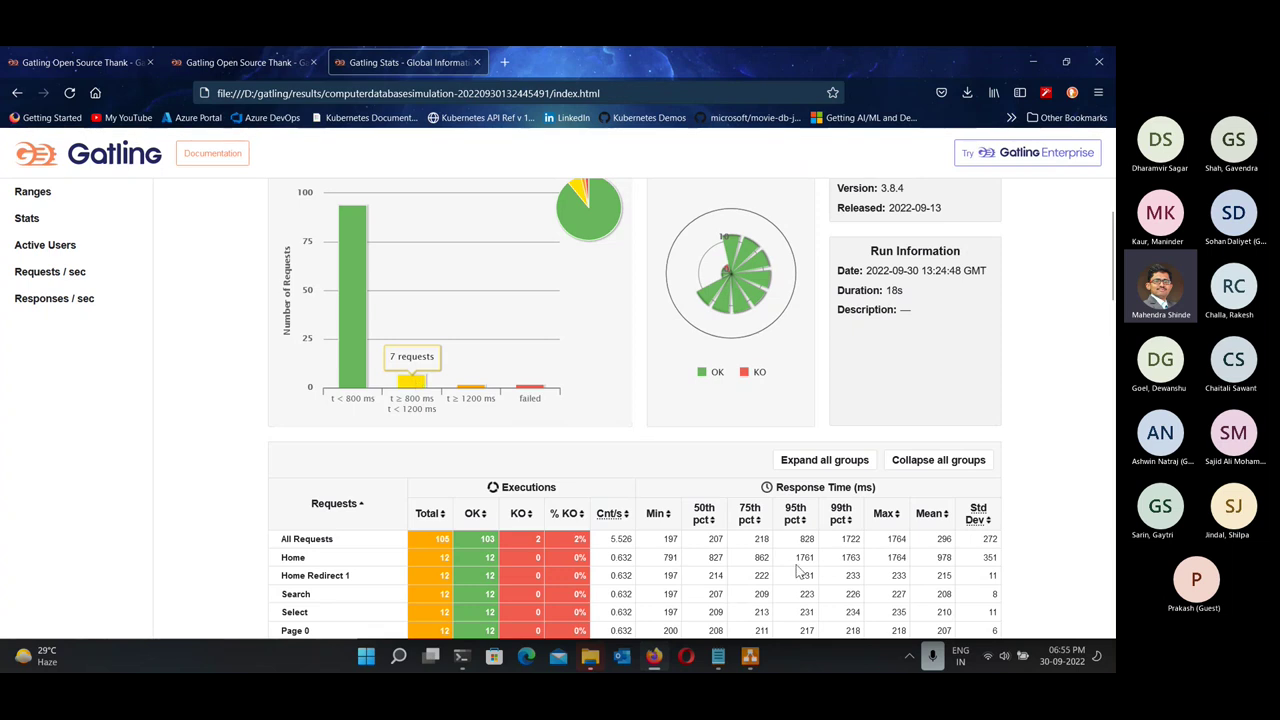
{"action": "scroll", "coordinate": [863, 494], "scroll_direction": "down", "scroll_amount": 4}
{"action": "scroll", "coordinate": [866, 500], "scroll_direction": "down", "scroll_amount": 2}
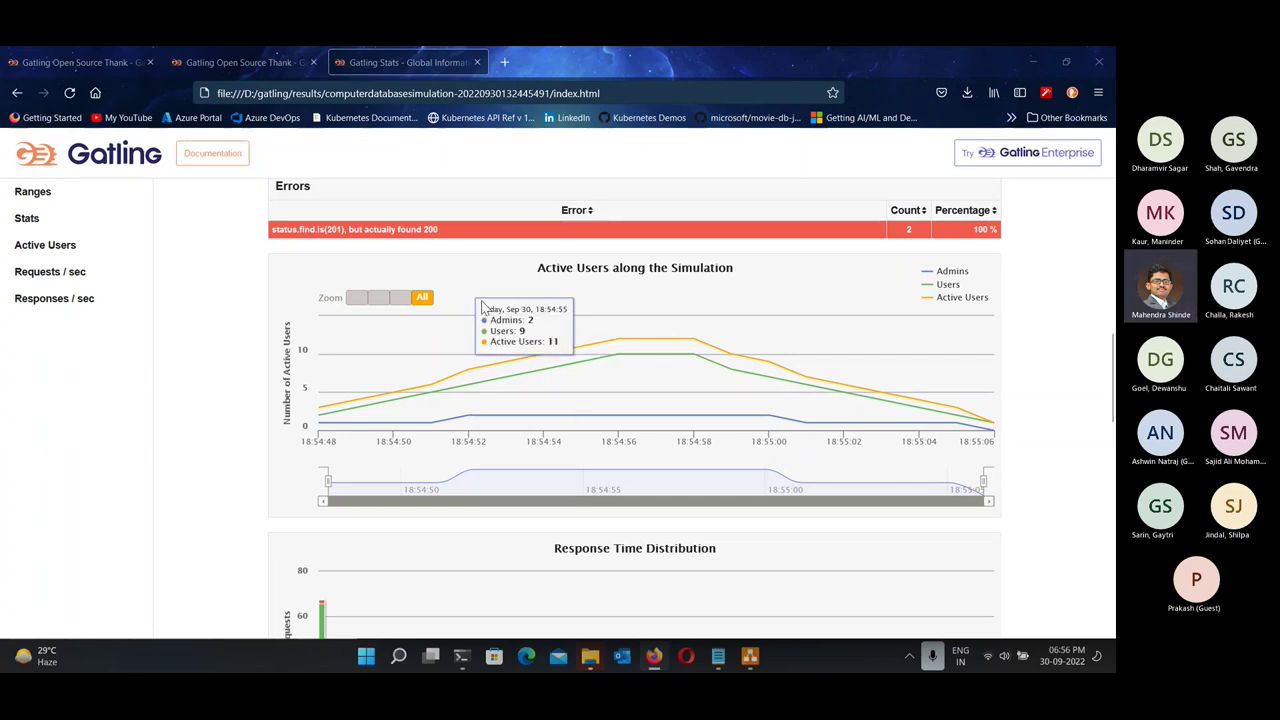
Go through the report's Requests / sec, Responses / sec, Active Users, Ranges and Stats sections.
{"action": "left_click", "coordinate": [42, 278]}
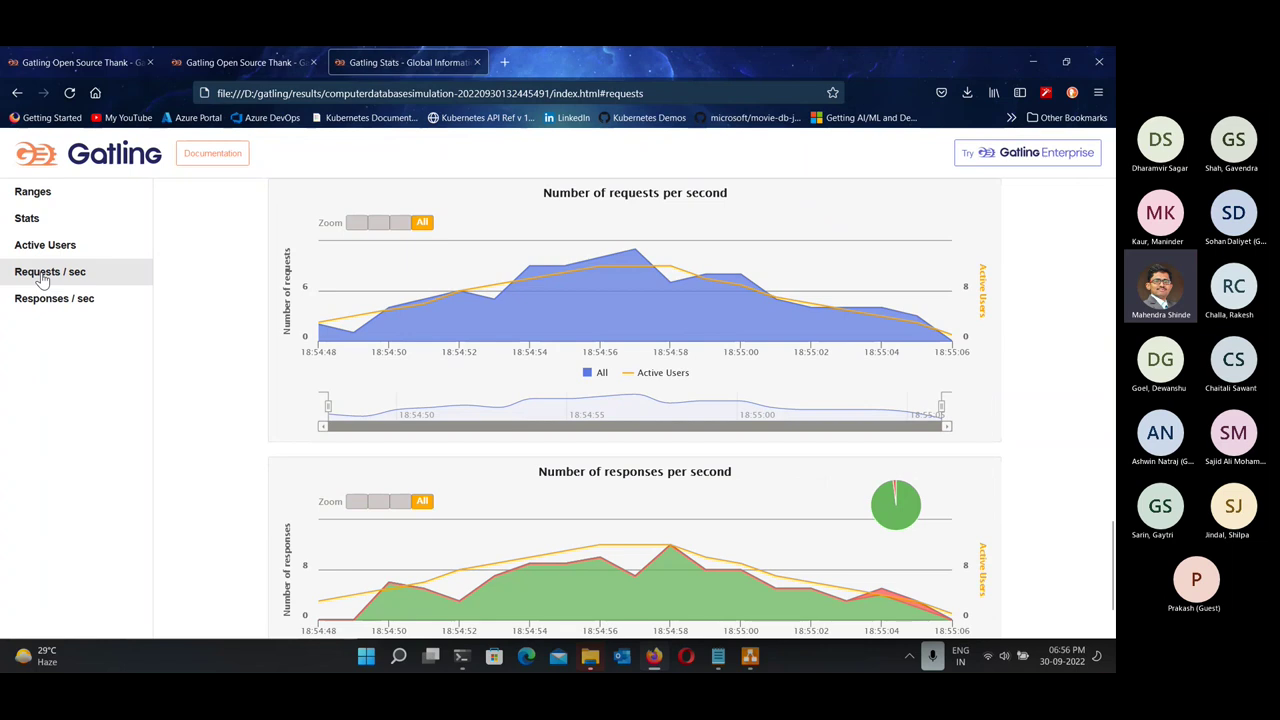
{"action": "left_click", "coordinate": [46, 310]}
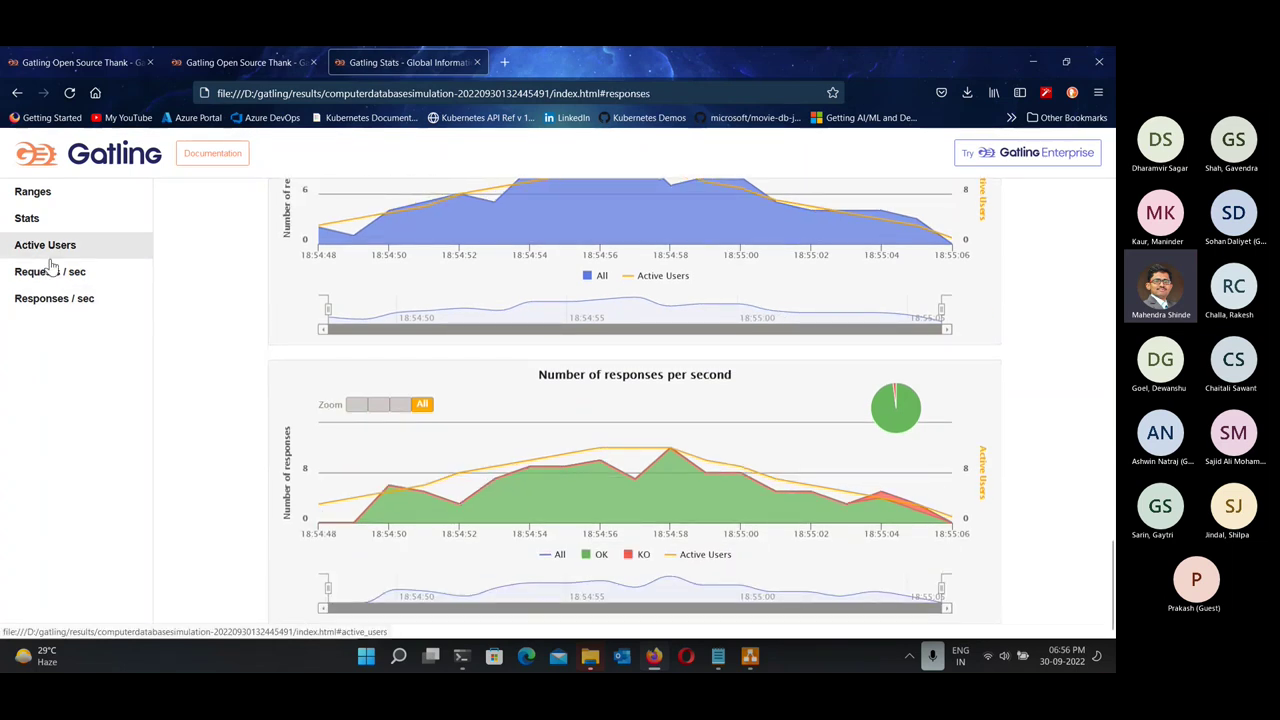
{"action": "left_click", "coordinate": [53, 260]}
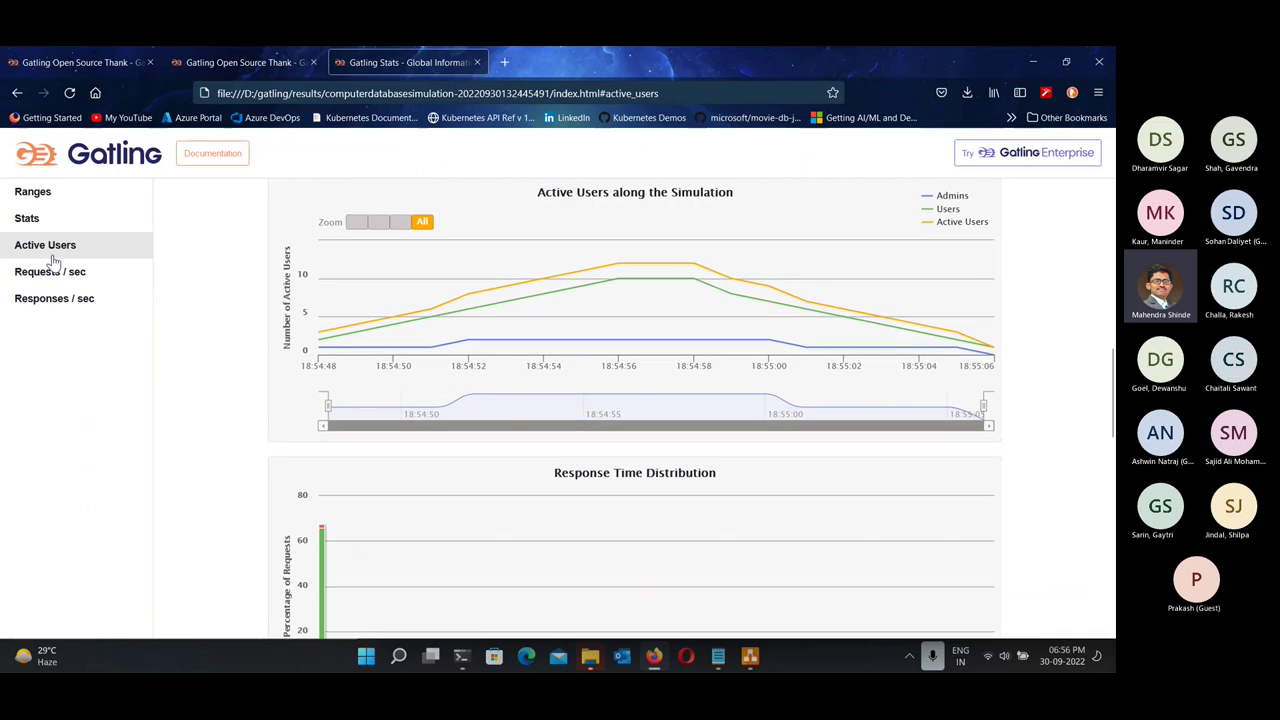
{"action": "left_click", "coordinate": [54, 271]}
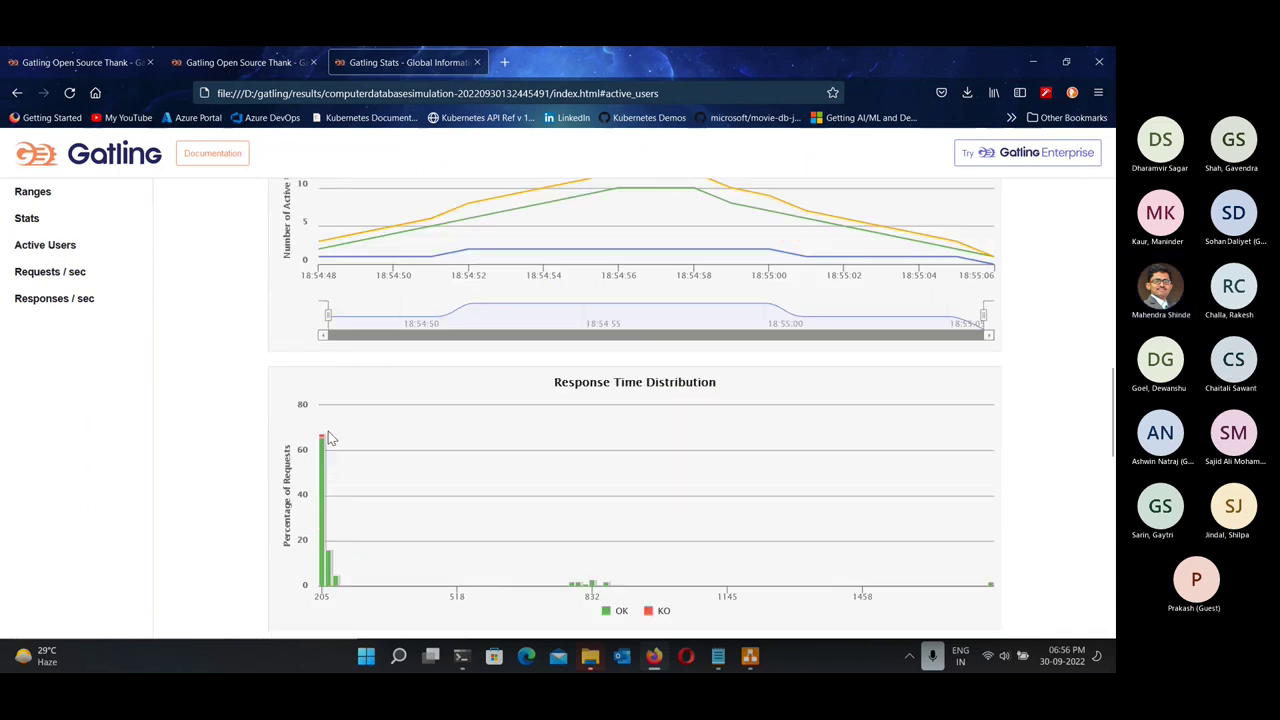
{"action": "scroll", "coordinate": [331, 437], "scroll_direction": "down", "scroll_amount": 2}
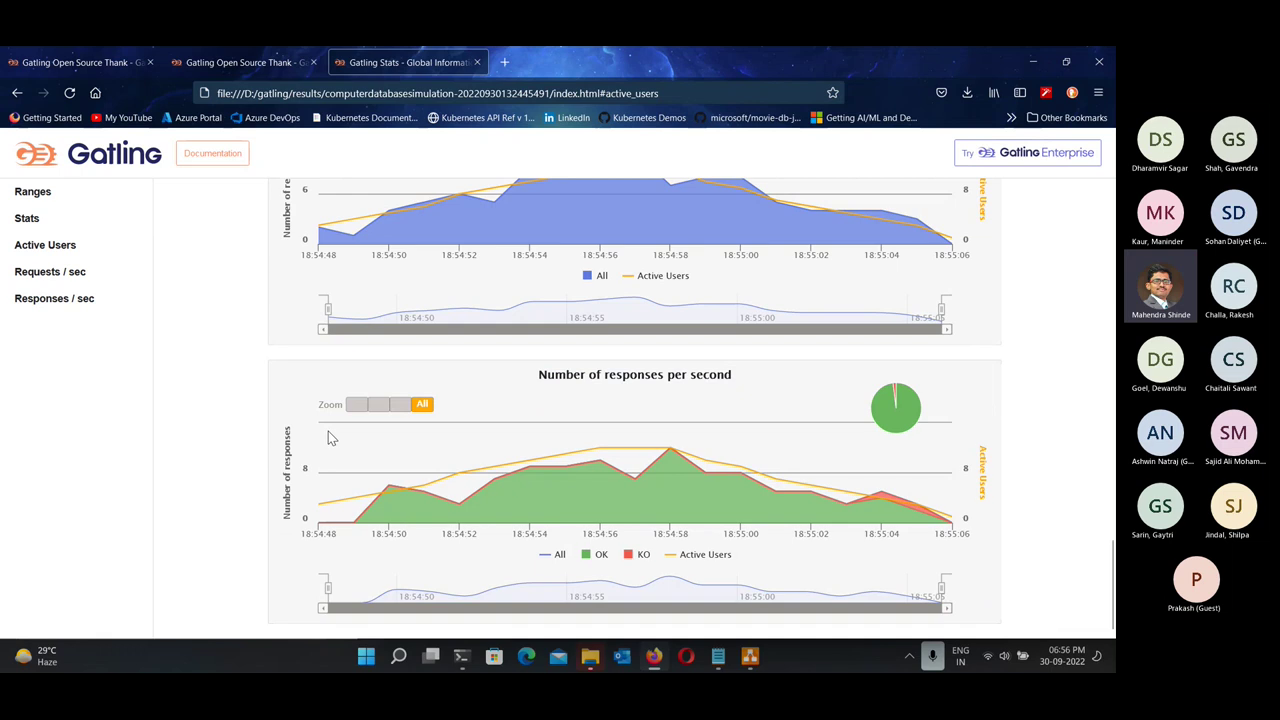
{"action": "scroll", "coordinate": [328, 431], "scroll_direction": "up", "scroll_amount": 8}
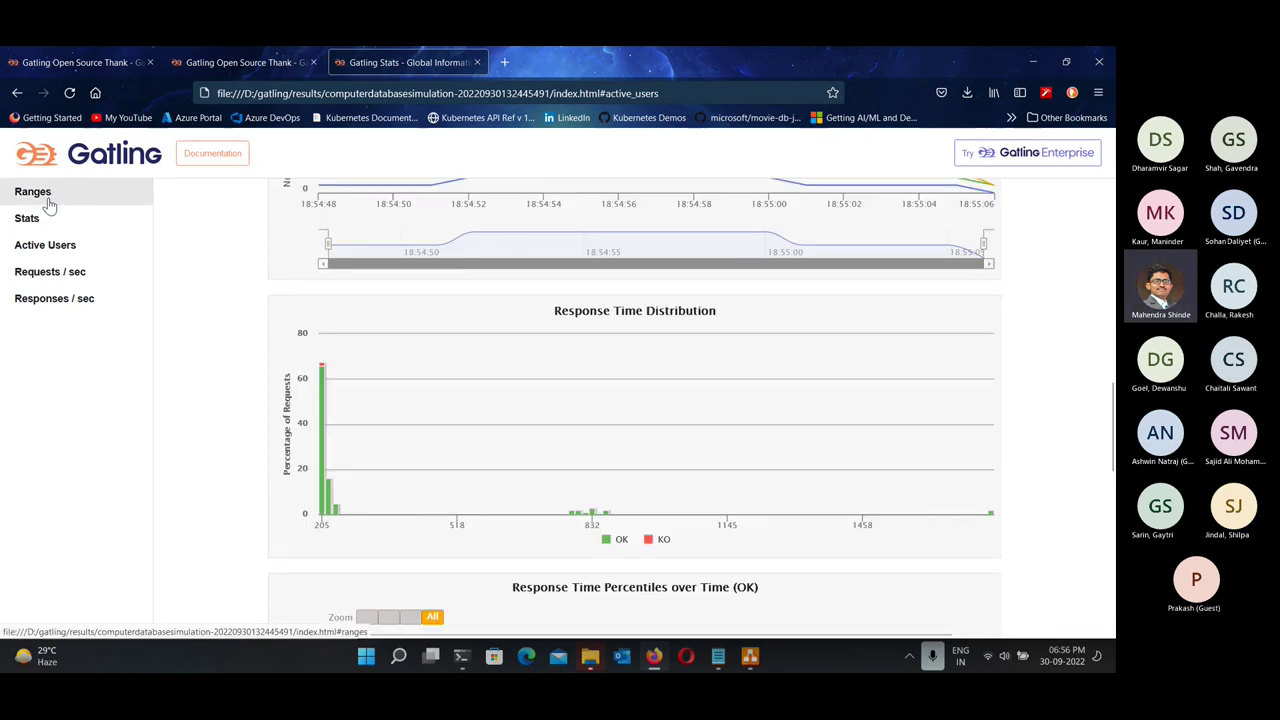
{"action": "left_click", "coordinate": [33, 192]}
{"action": "left_click", "coordinate": [30, 218]}
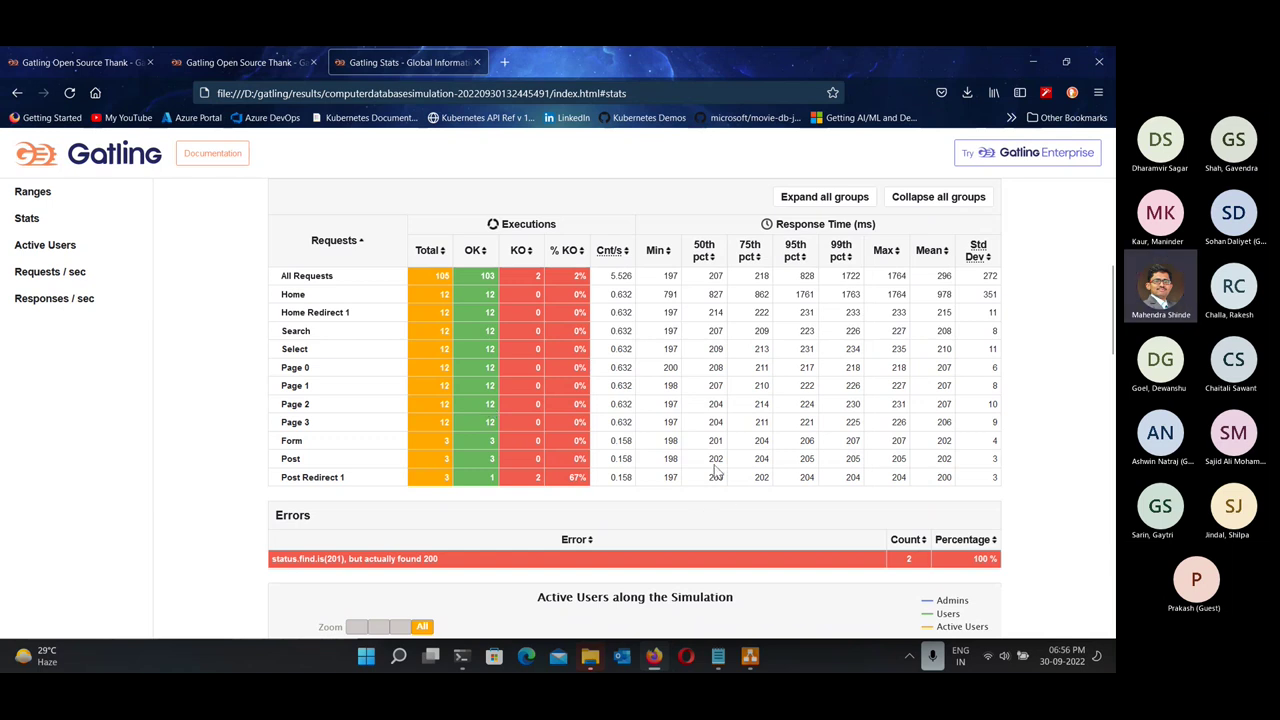
Close the report and one duplicate Gatling thank-you page, and minimize Firefox.
{"action": "key", "text": "ctrl+w"}
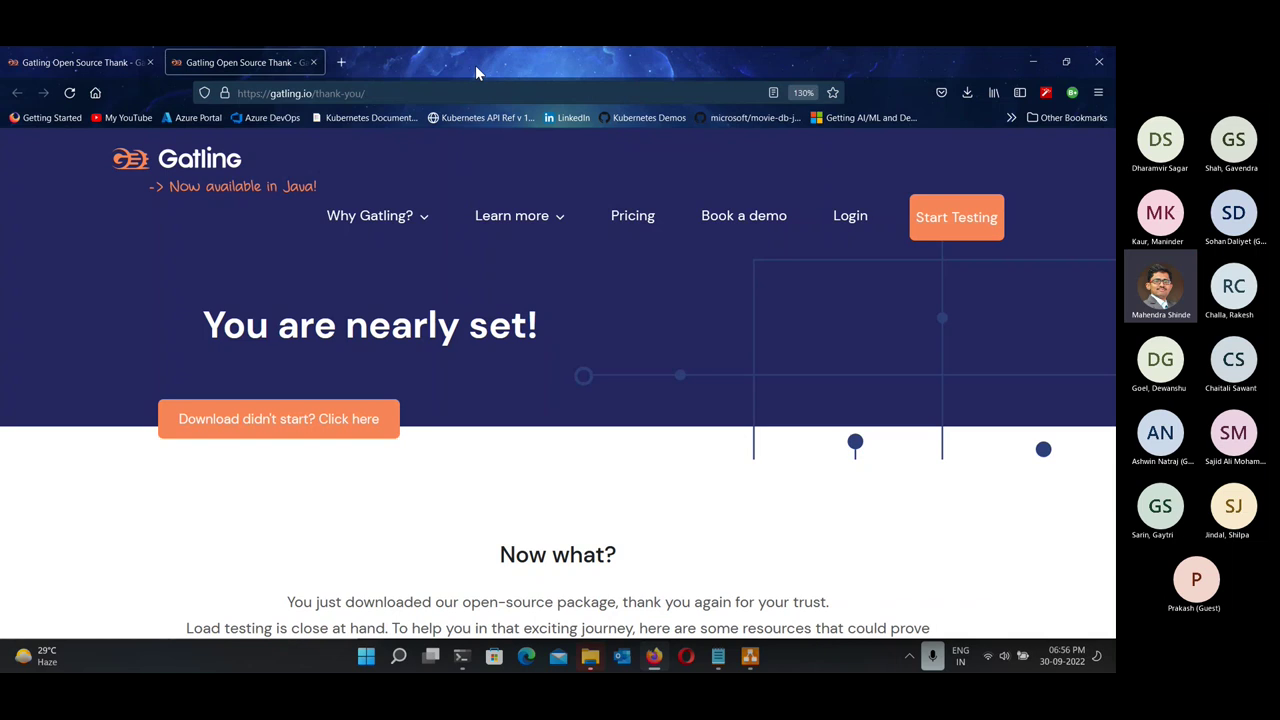
{"action": "left_click", "coordinate": [313, 62]}
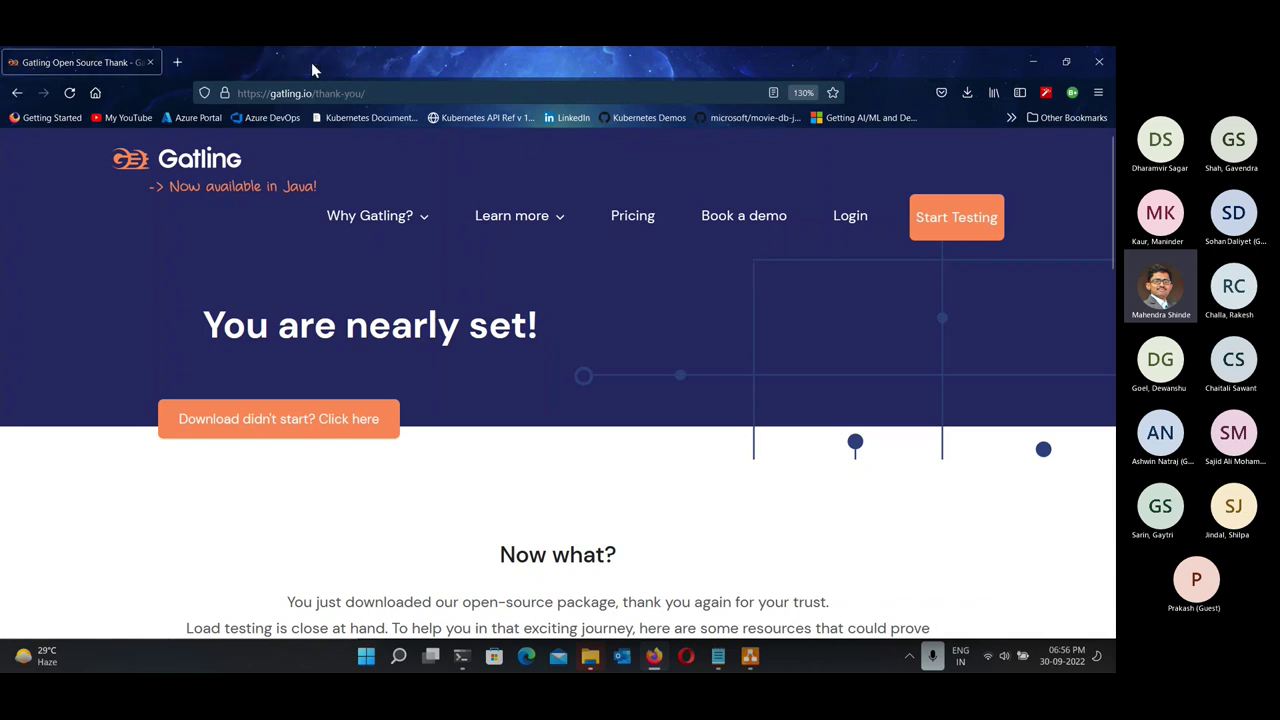
{"action": "left_click", "coordinate": [1033, 62]}
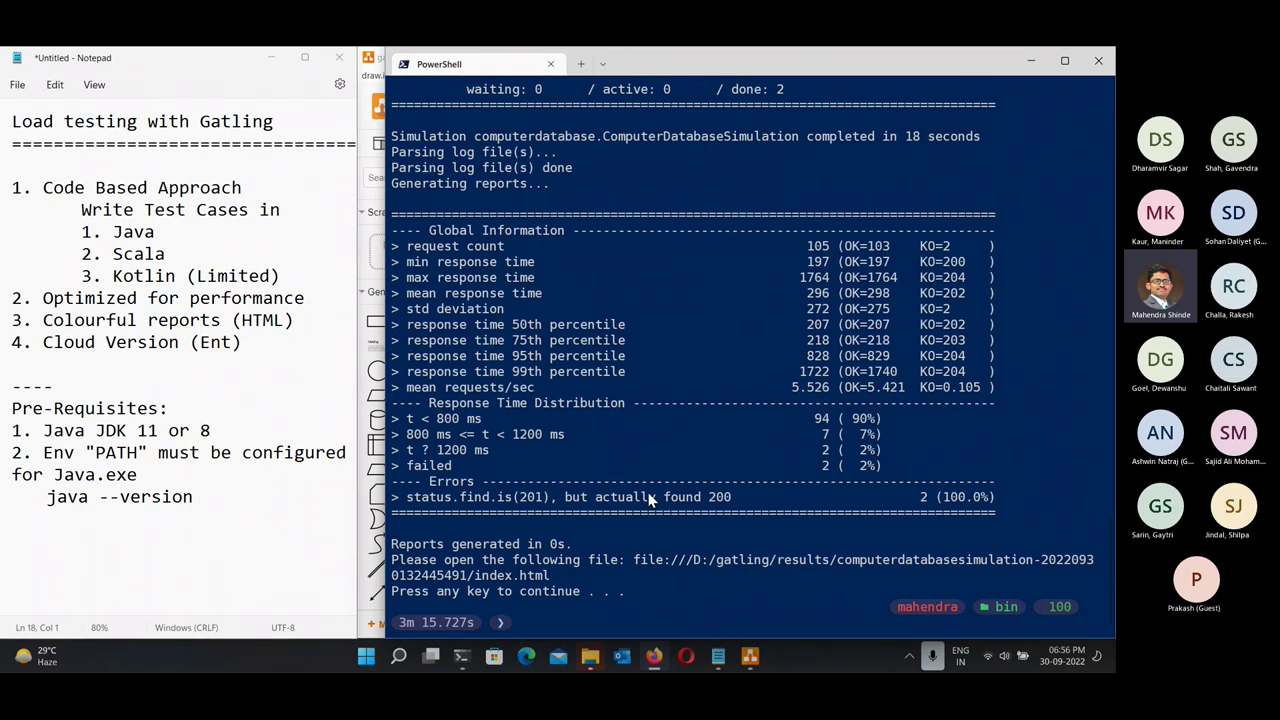
Clear the terminal and launch recorder.bat from the bin folder.
{"action": "type", "text": "clear"}
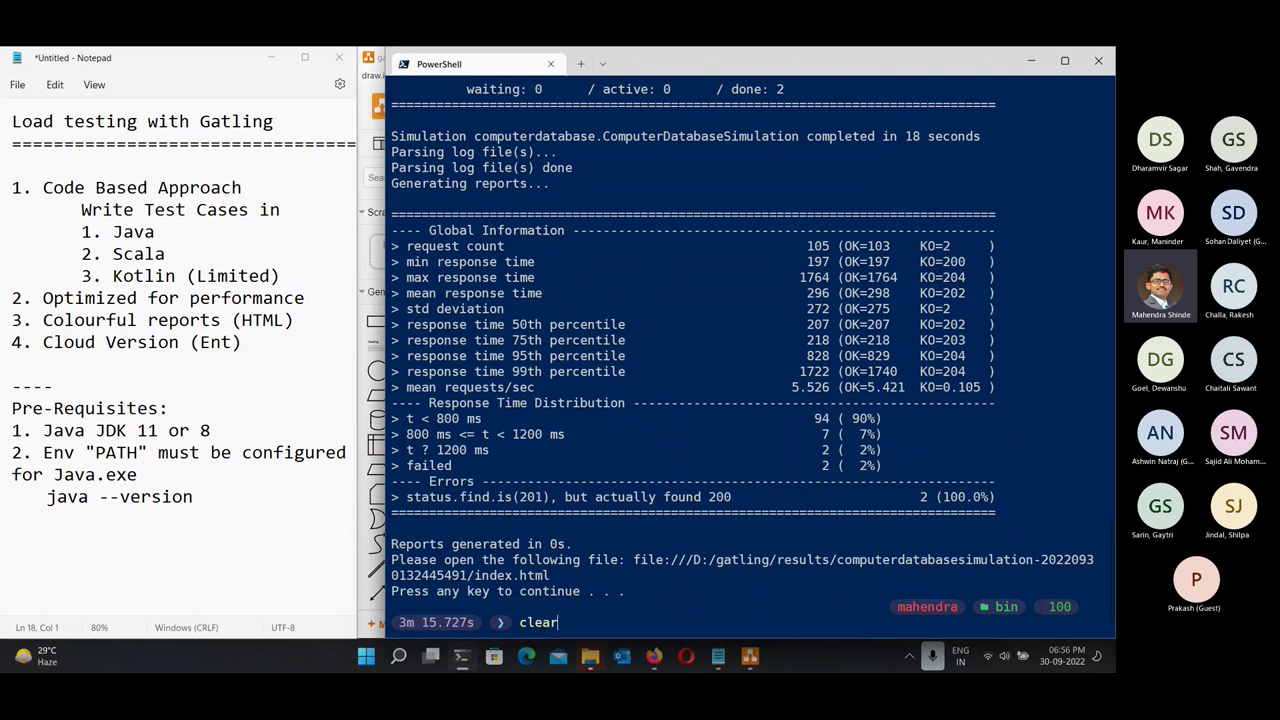
{"action": "key", "text": "Return"}
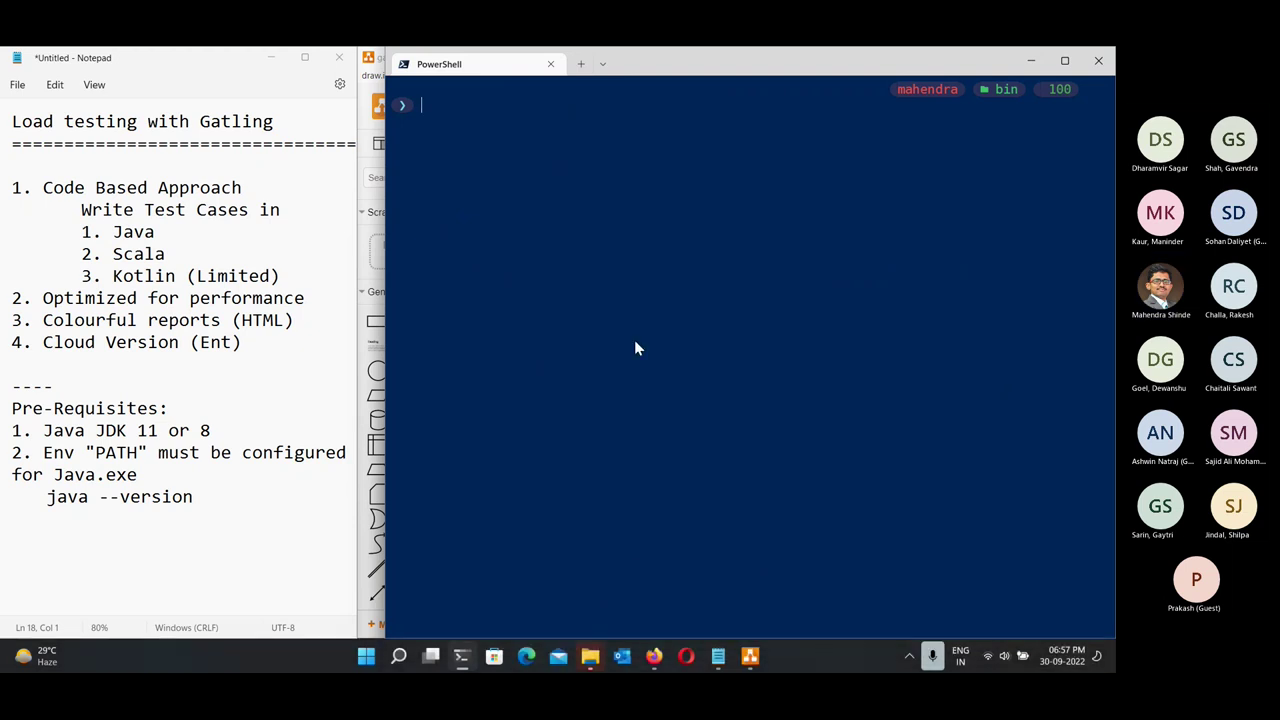
{"action": "type", "text": "re"}
{"action": "key", "text": "Tab"}
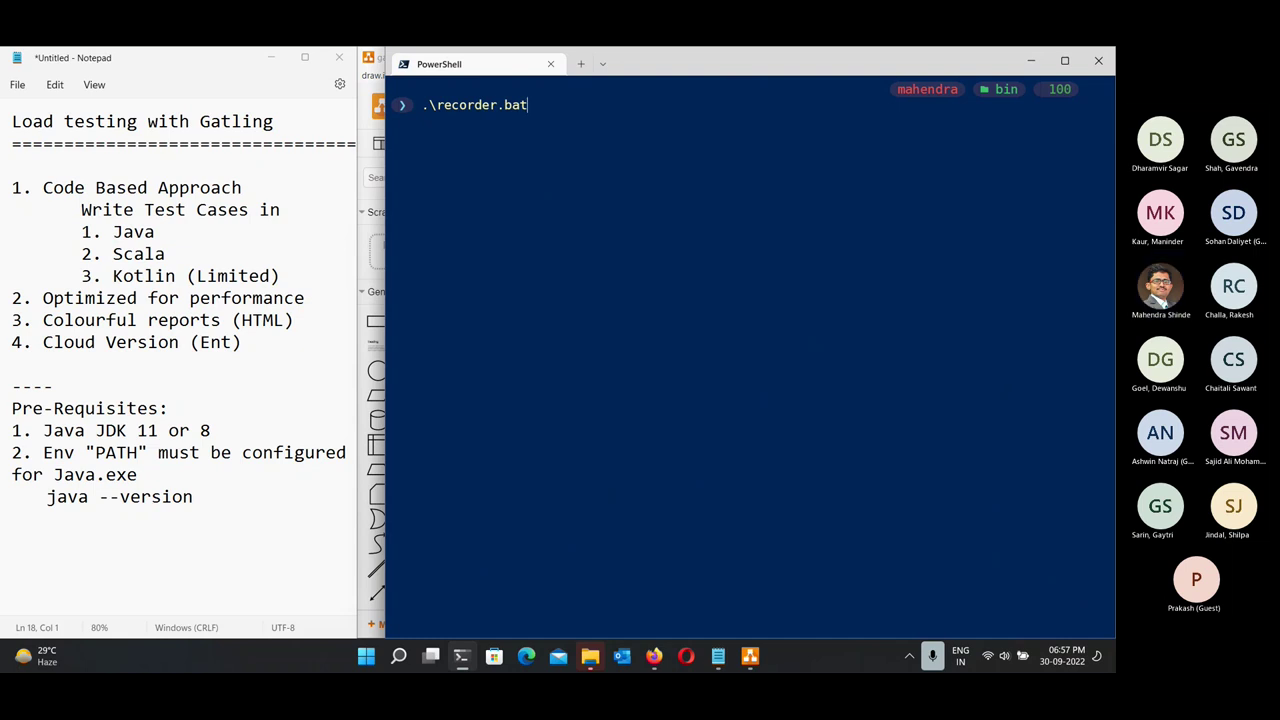
{"action": "key", "text": "Return"}
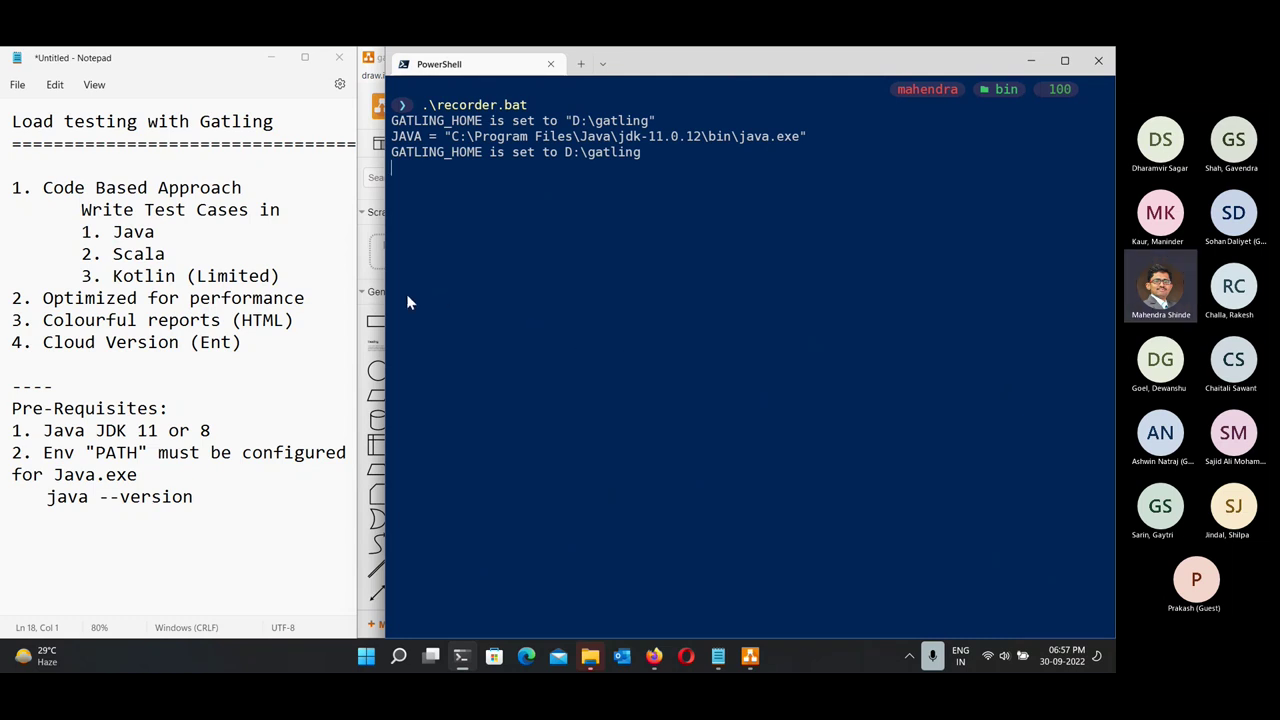
Switch to the gatling diagram in draw.io and add a second page after Page-1.
{"action": "left_click", "coordinate": [375, 292]}
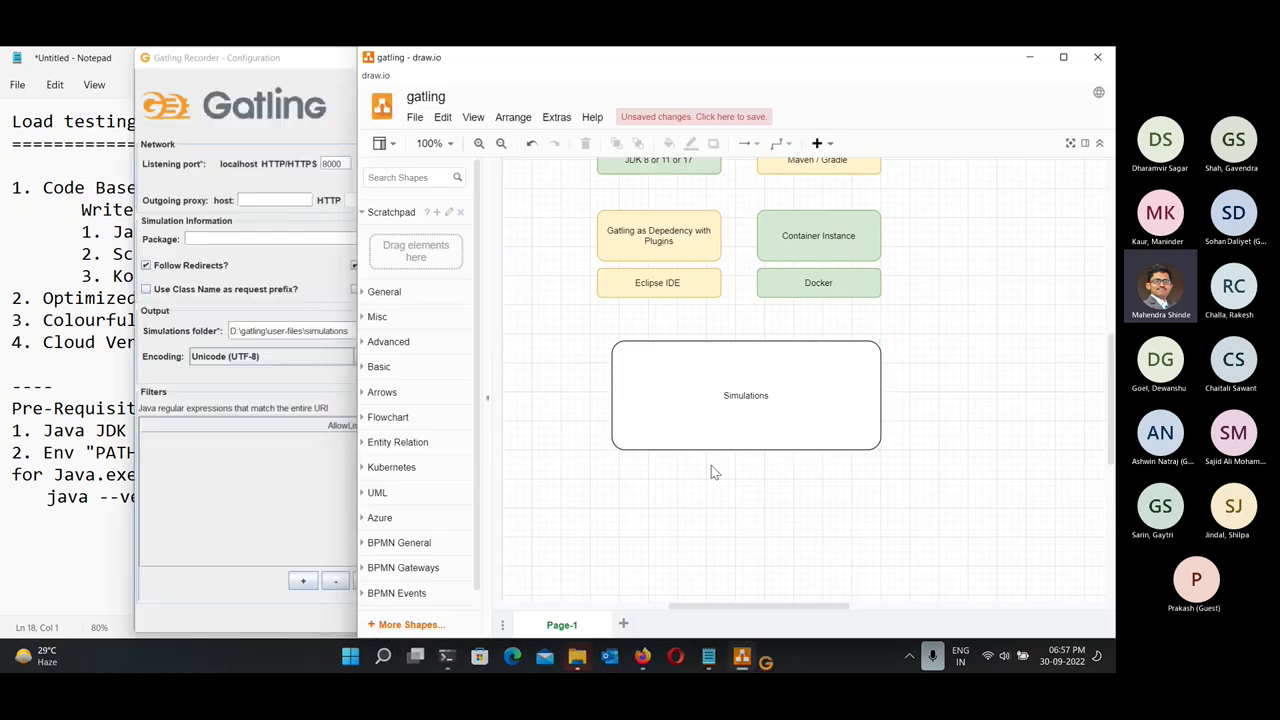
{"action": "scroll", "coordinate": [908, 463], "scroll_direction": "down", "scroll_amount": 3}
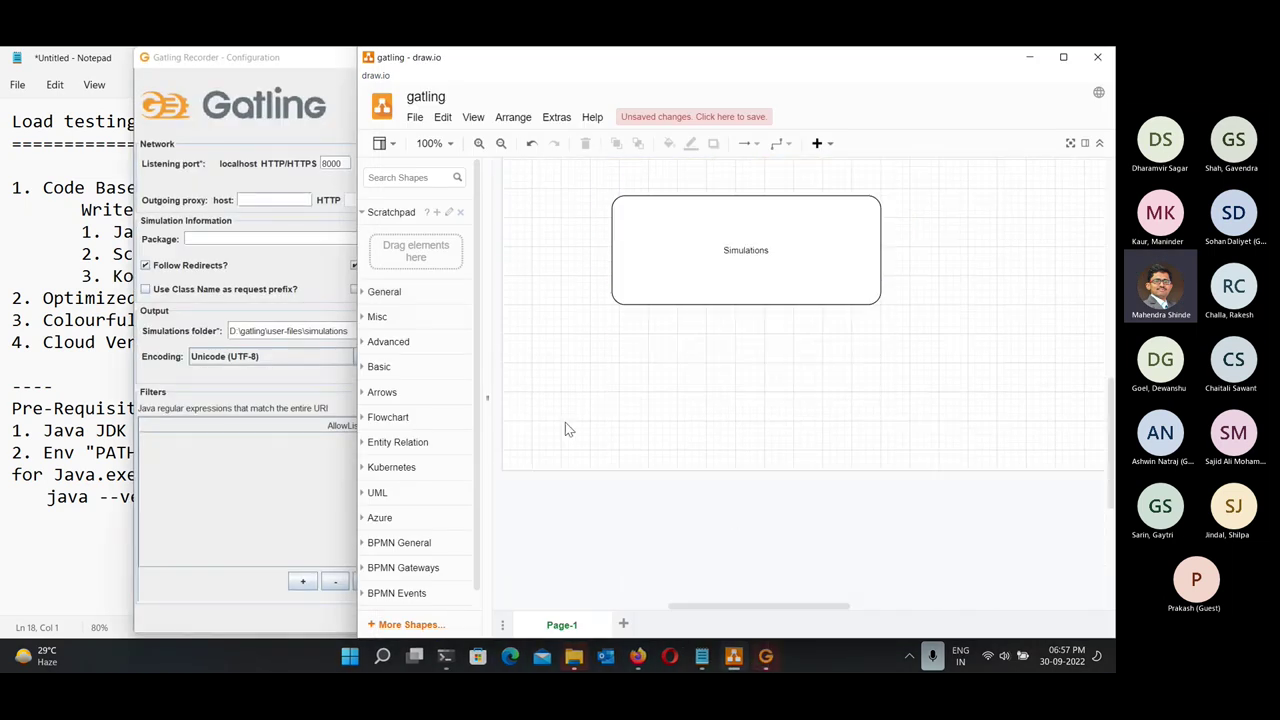
{"action": "left_click", "coordinate": [623, 624]}
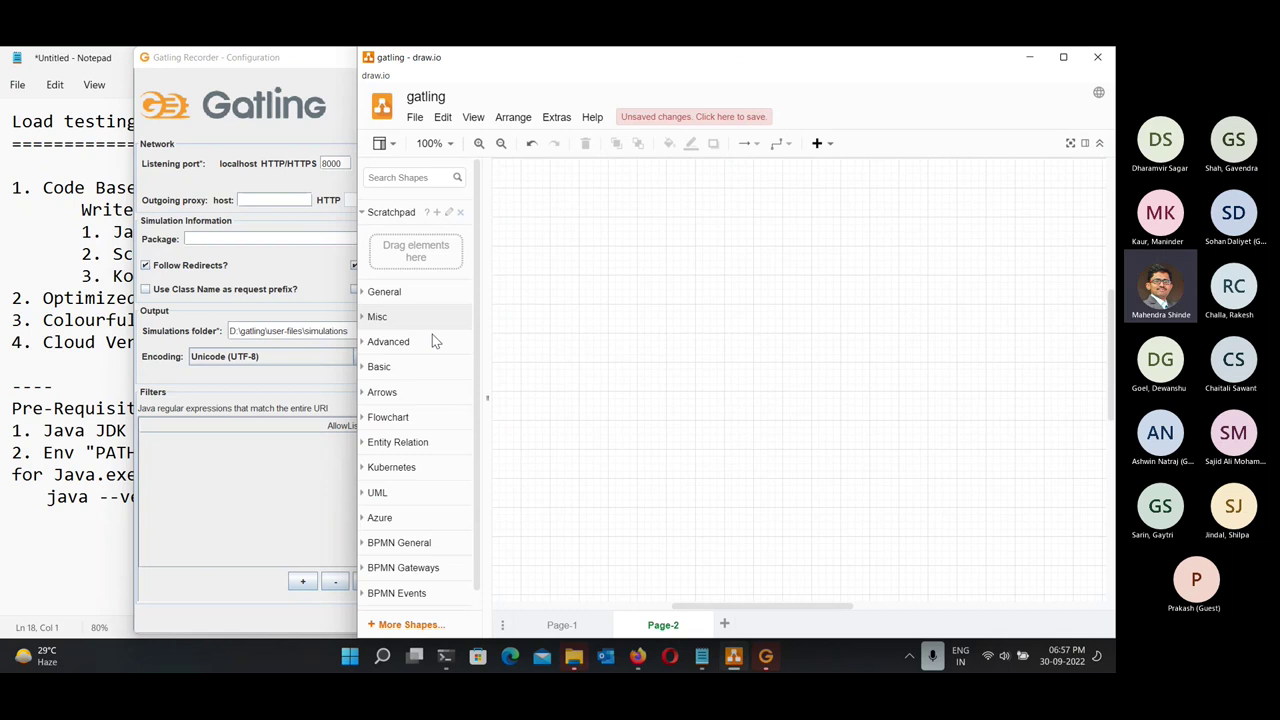
Add a rounded rectangle from the General shapes to Page-2 and enlarge it into a tall, wide box.
{"action": "scroll", "coordinate": [428, 494], "scroll_direction": "down", "scroll_amount": 1}
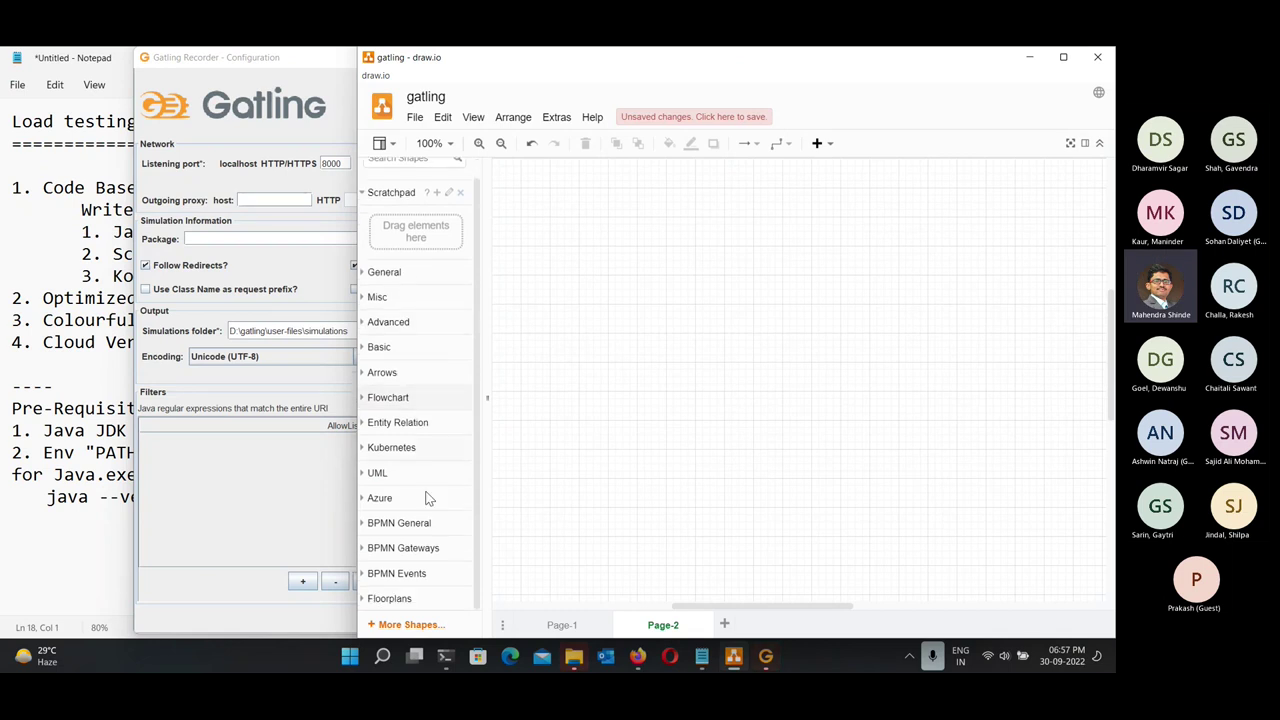
{"action": "left_click", "coordinate": [384, 271]}
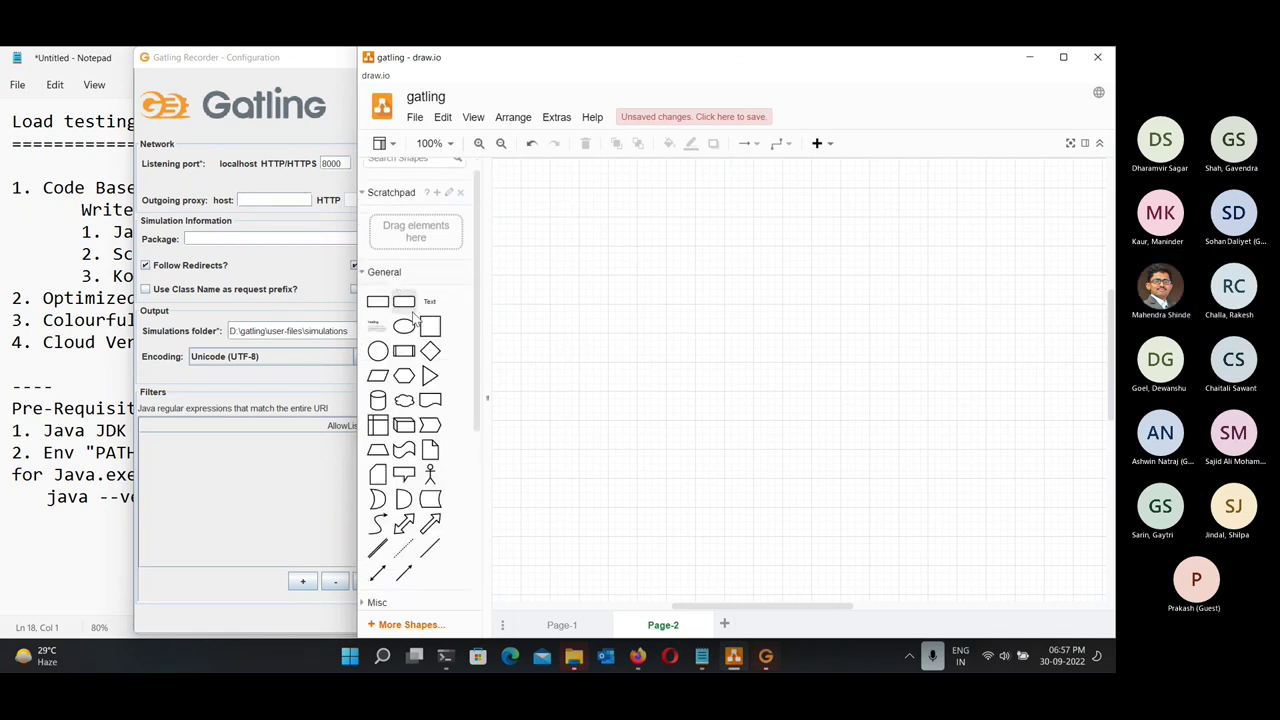
{"action": "left_click", "coordinate": [404, 301]}
{"action": "left_click_drag", "start_coordinate": [555, 216], "coordinate": [695, 413]}
{"action": "left_click_drag", "start_coordinate": [651, 300], "coordinate": [564, 300]}
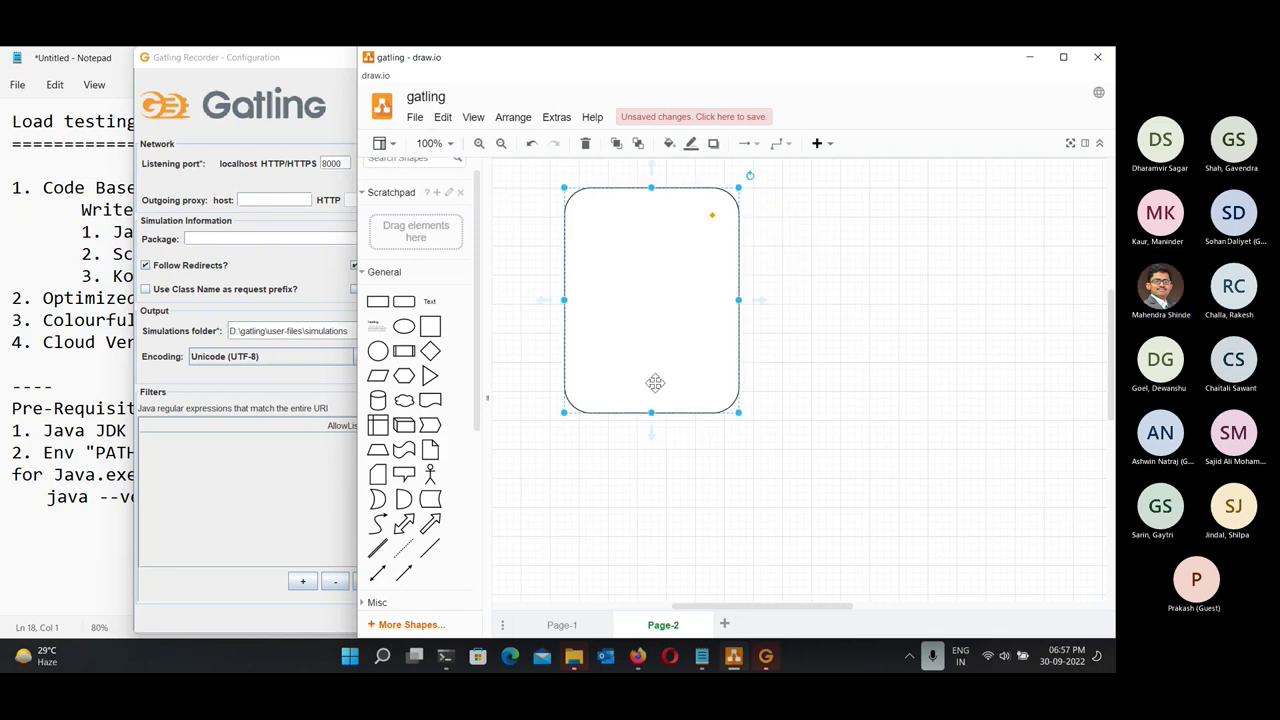
Label the large rounded box "Web Browser" and reduce its corner rounding.
{"action": "double_click", "coordinate": [655, 383]}
{"action": "type", "text": "Web Browser"}
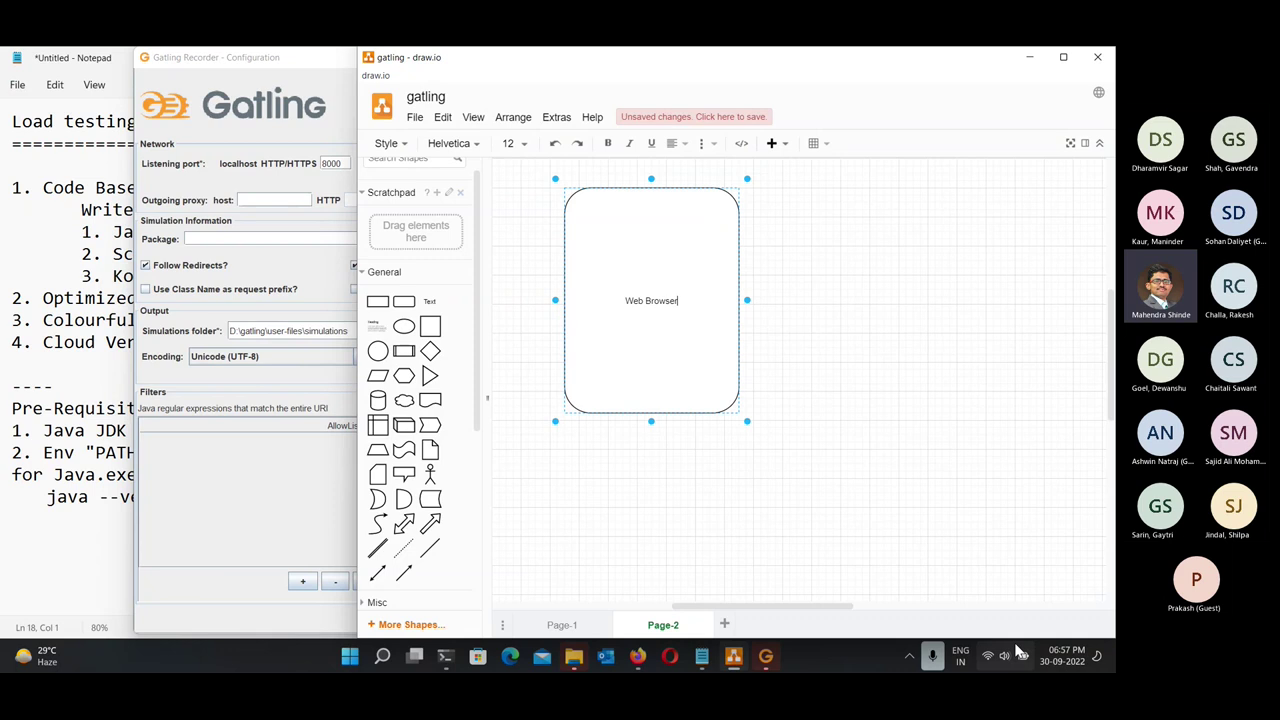
{"action": "left_click", "coordinate": [702, 229]}
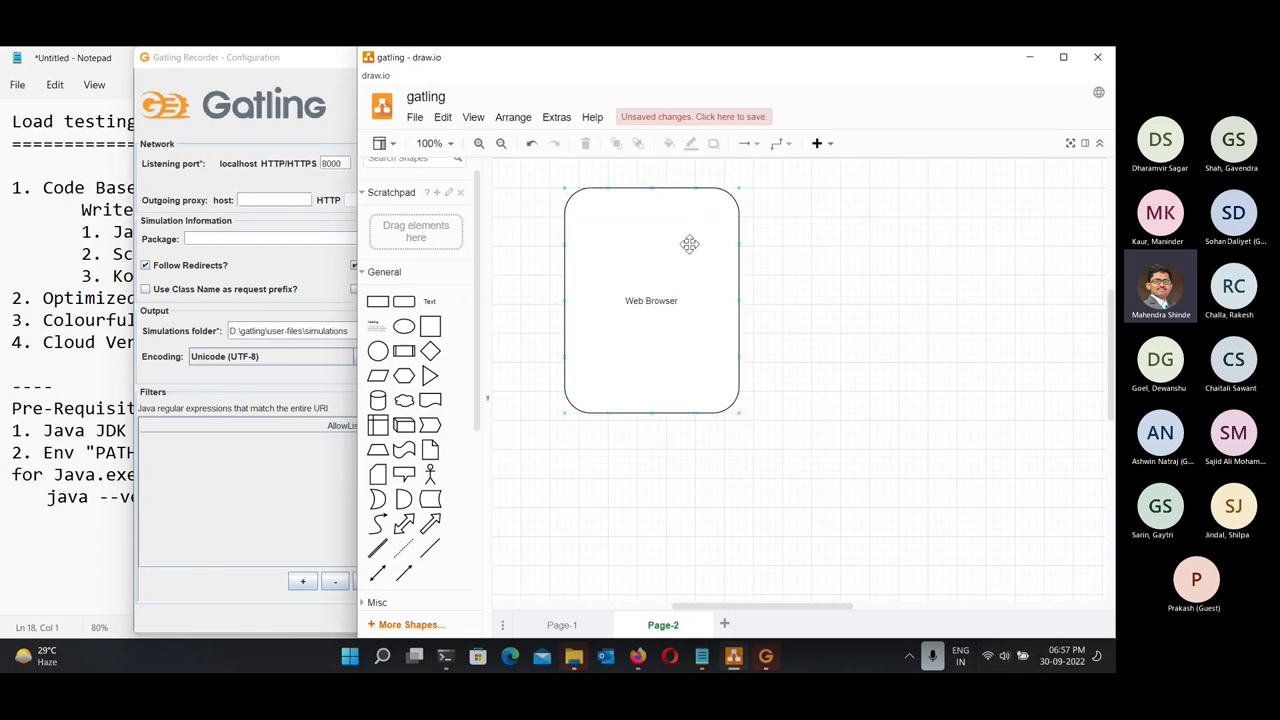
{"action": "left_click_drag", "start_coordinate": [714, 216], "coordinate": [728, 215]}
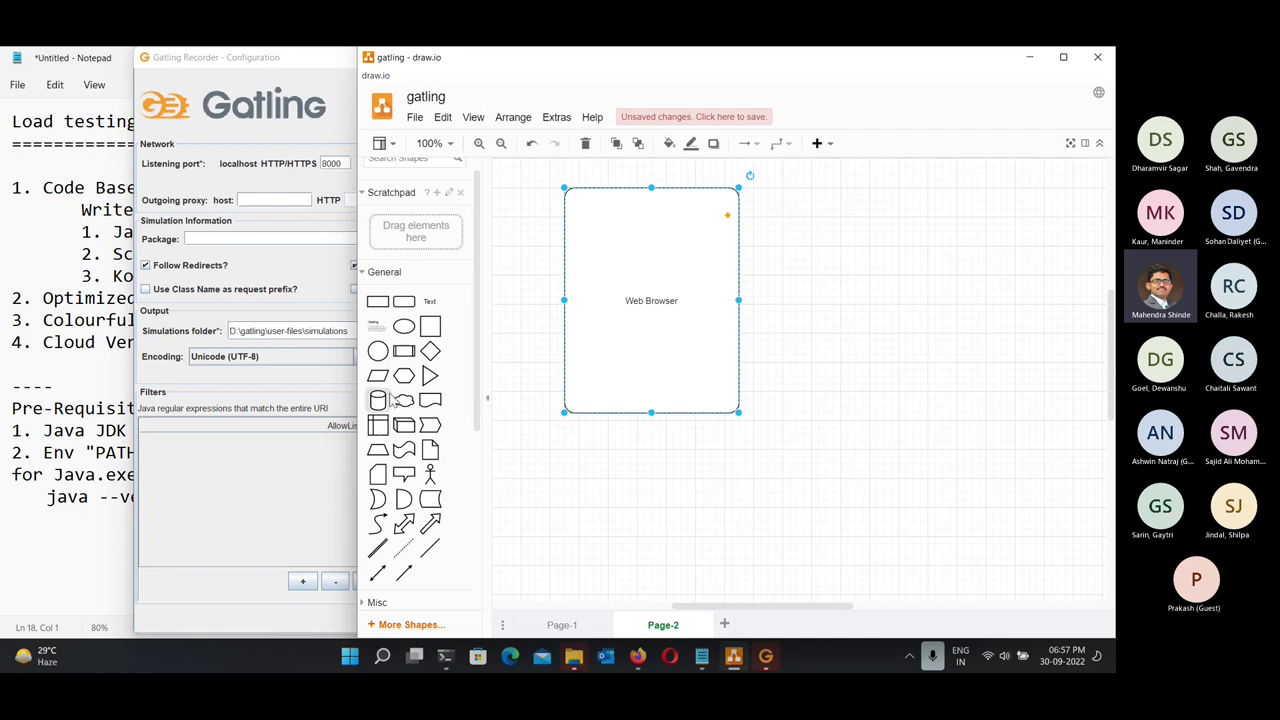
Add a small rounded rectangle straddling the right edge of the Web Browser box and label it "Proxy Config" on two lines.
{"action": "left_click_drag", "start_coordinate": [404, 302], "coordinate": [760, 245]}
{"action": "key", "text": "F2"}
{"action": "type", "text": "Proxy"}
{"action": "key", "text": "Return"}
{"action": "type", "text": "Config"}
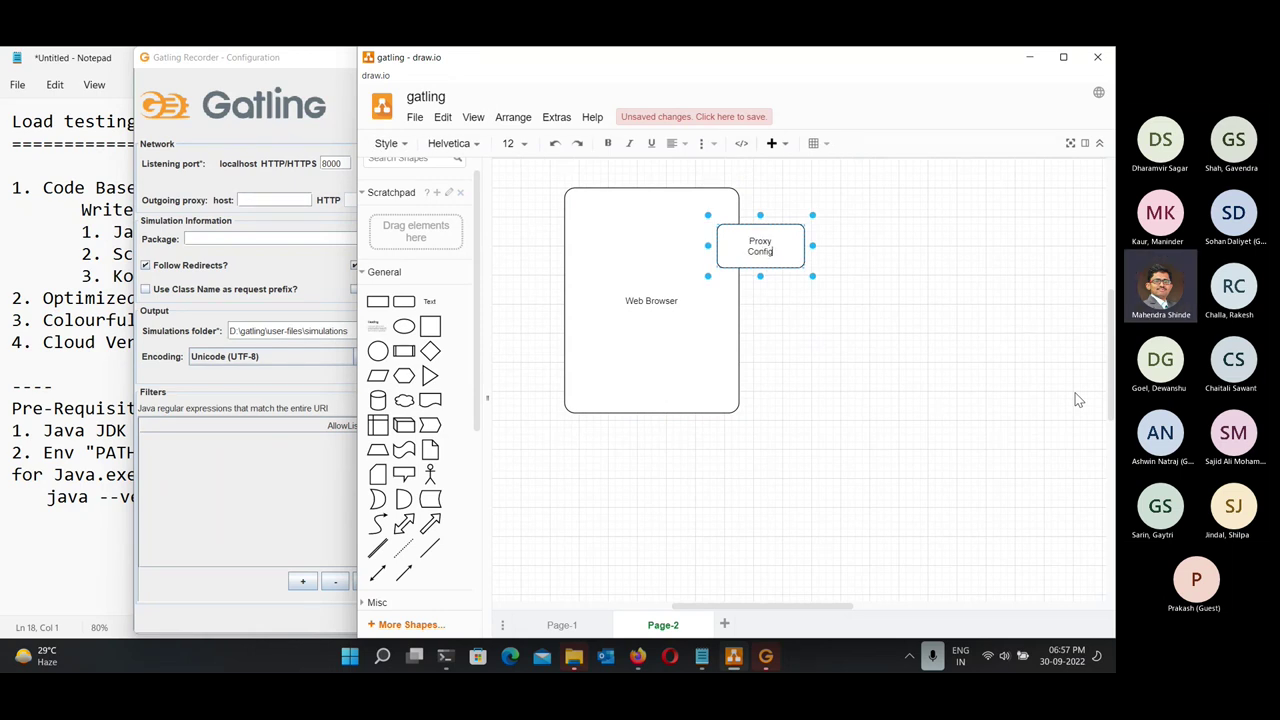
{"action": "left_click", "coordinate": [972, 289]}
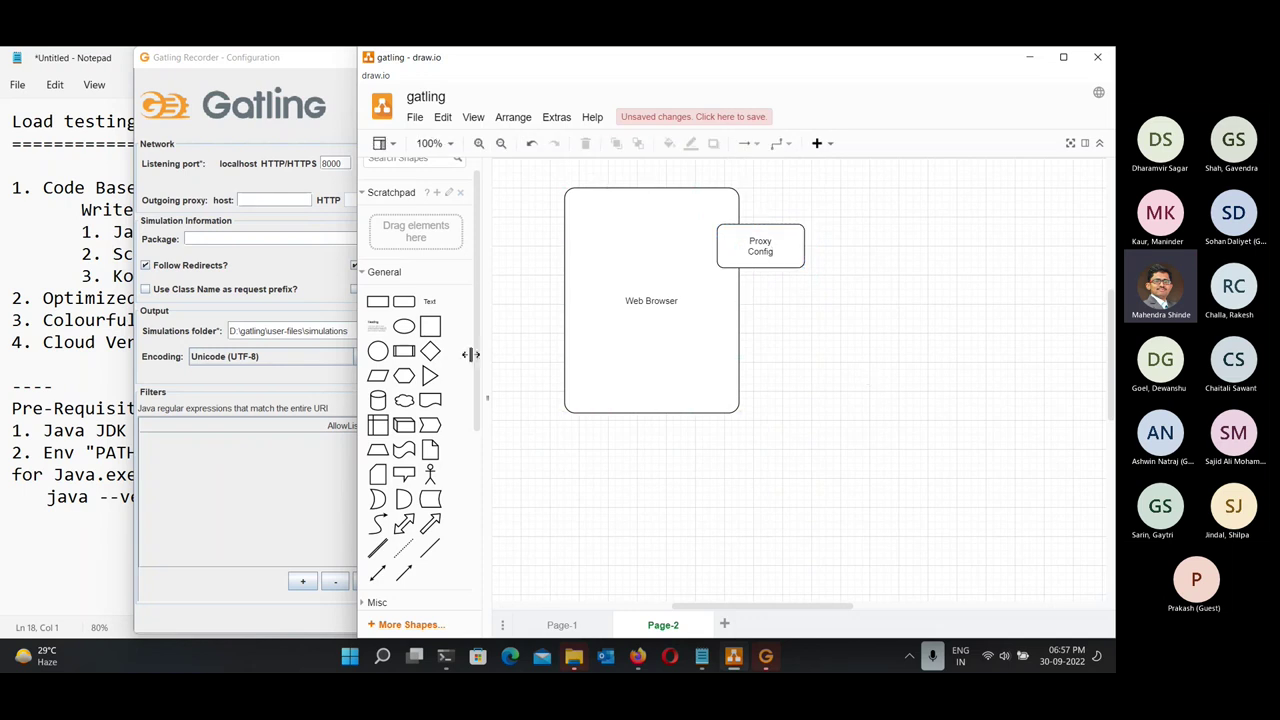
Add a rounded box labelled "Gatling Recorder" against the right side of Proxy Config and resize it to a roughly square shape.
{"action": "left_click", "coordinate": [404, 302]}
{"action": "left_click_drag", "start_coordinate": [608, 448], "coordinate": [840, 340]}
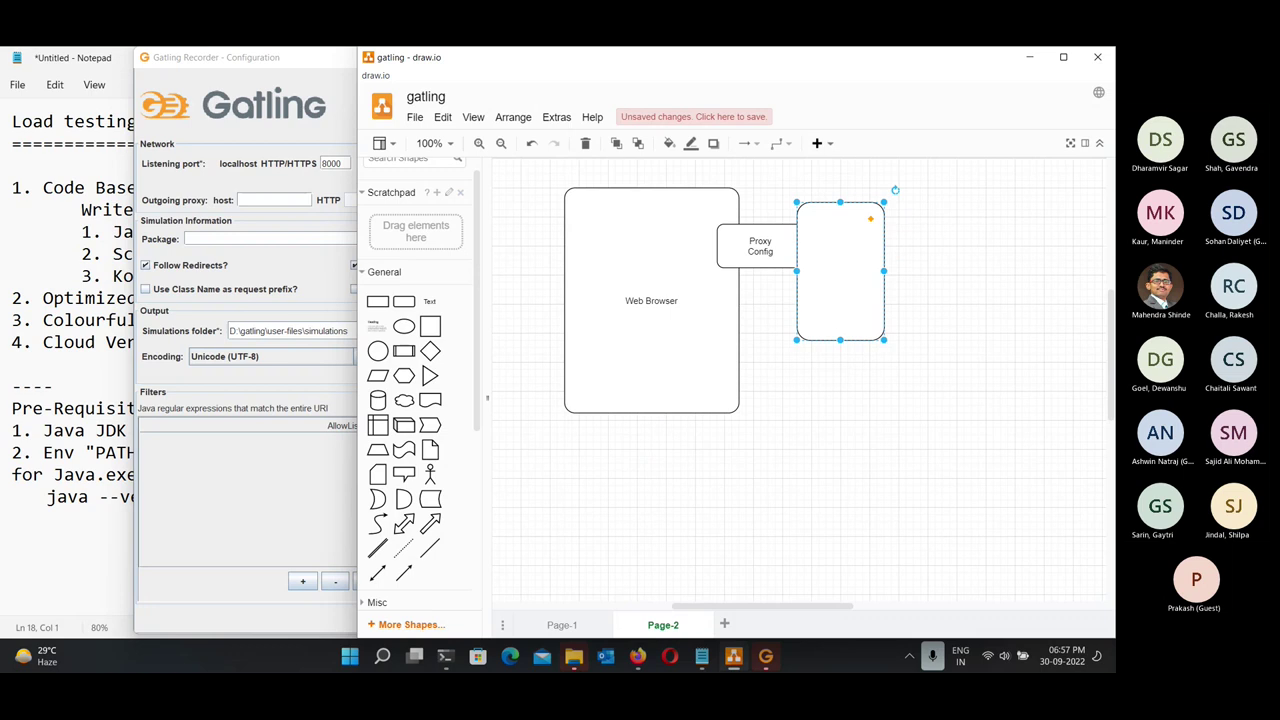
{"action": "type", "text": "Gatling Recore"}
{"action": "key", "text": "BackSpace"}
{"action": "type", "text": "der"}
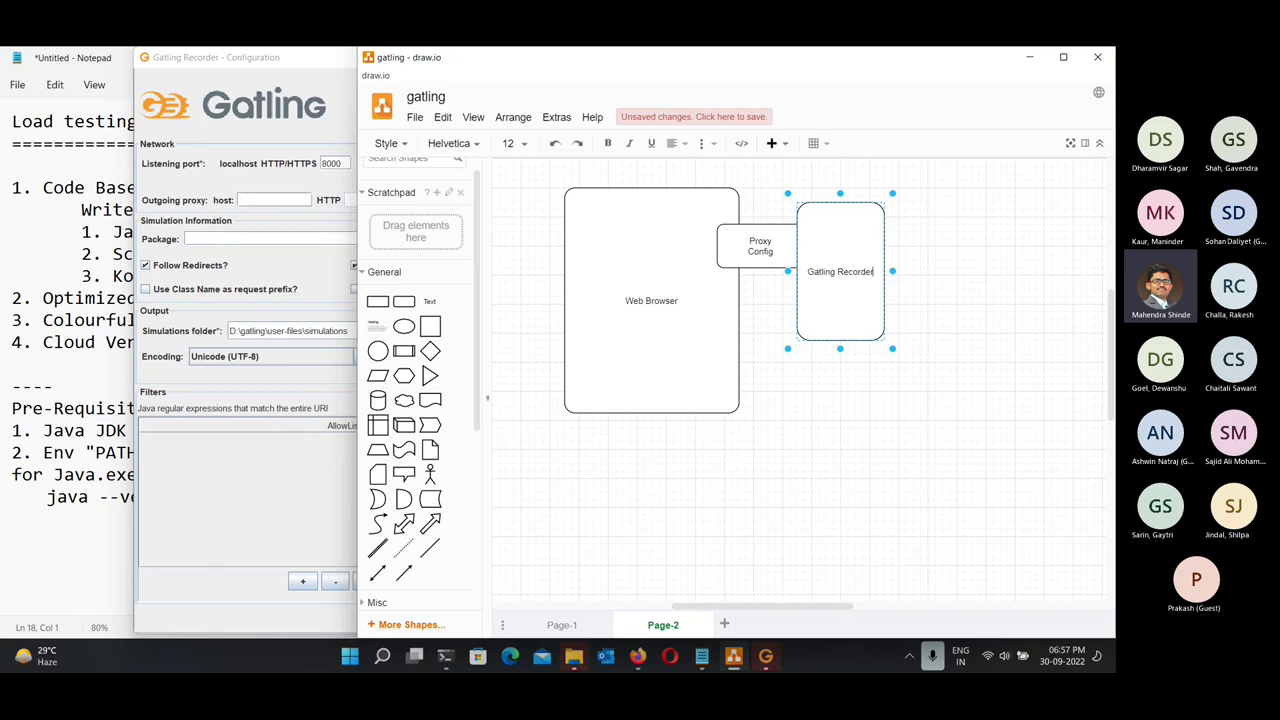
{"action": "key", "text": "Escape"}
{"action": "left_click_drag", "start_coordinate": [841, 337], "coordinate": [840, 310]}
{"action": "left_click_drag", "start_coordinate": [884, 256], "coordinate": [909, 257]}
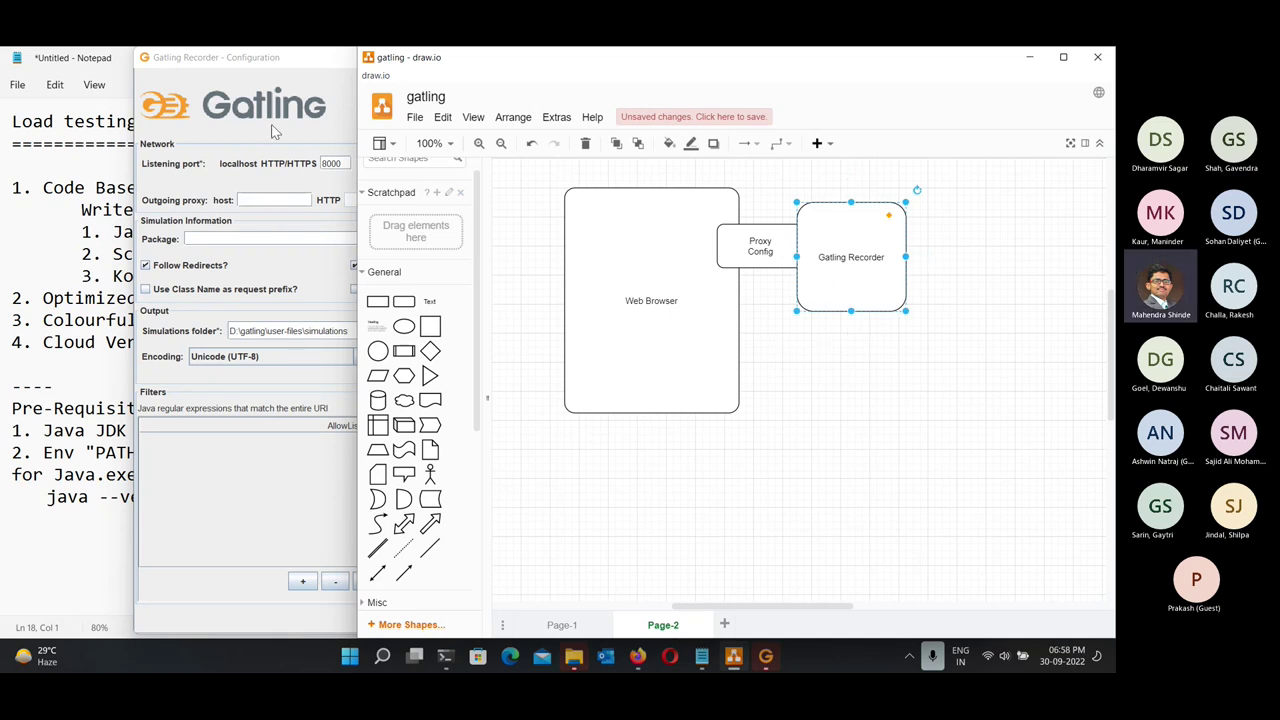
Switch to the Gatling Recorder configuration and highlight the localhost listening port.
{"action": "left_click", "coordinate": [276, 131]}
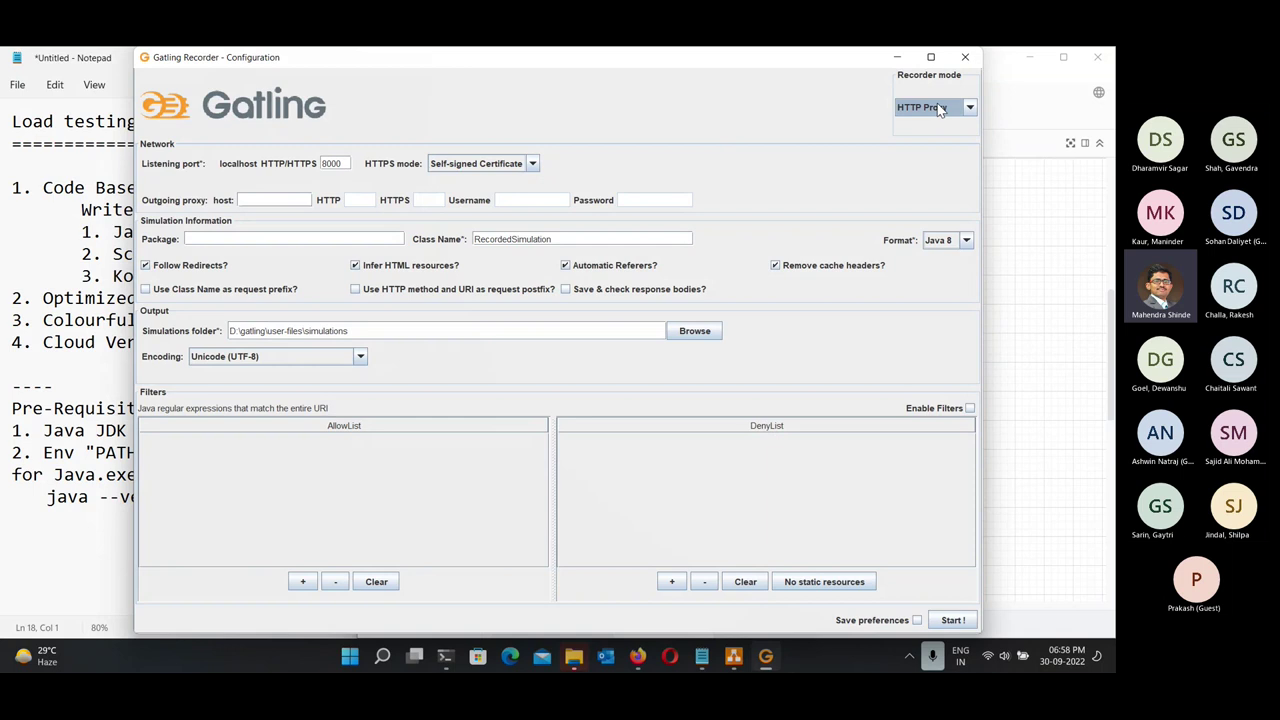
{"action": "double_click", "coordinate": [332, 164]}
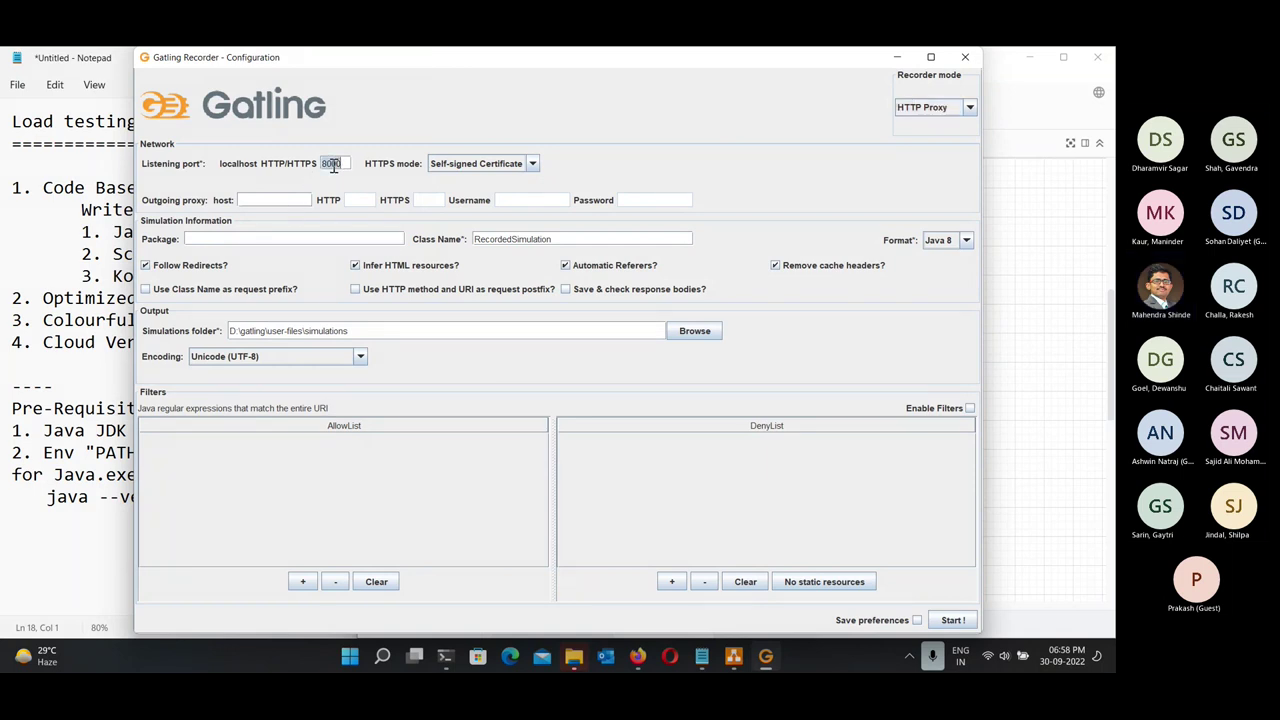
{"action": "key", "text": "ctrl"}
{"action": "key", "text": "ctrl"}
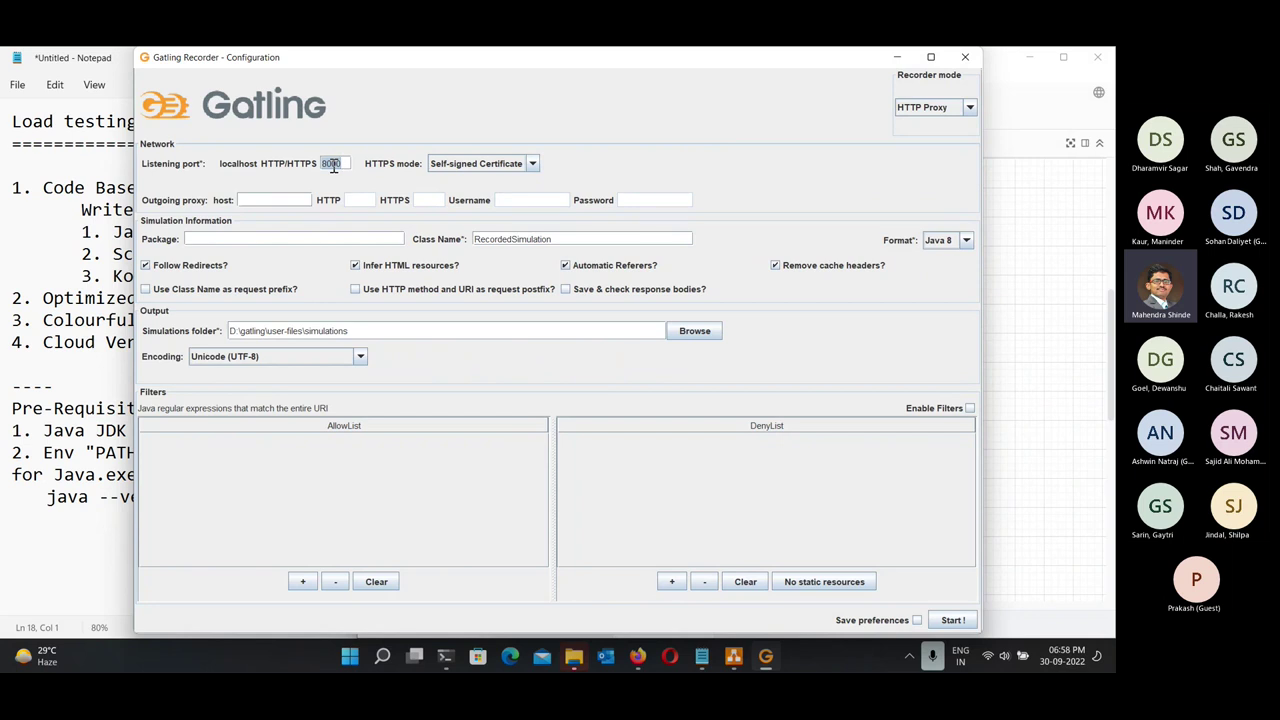
Set the simulation package to demo1 and the format to Java 11, and enable using HTTP method and URI as request postfix.
{"action": "left_click", "coordinate": [241, 242]}
{"action": "type", "text": "demo1"}
{"action": "left_click", "coordinate": [966, 242]}
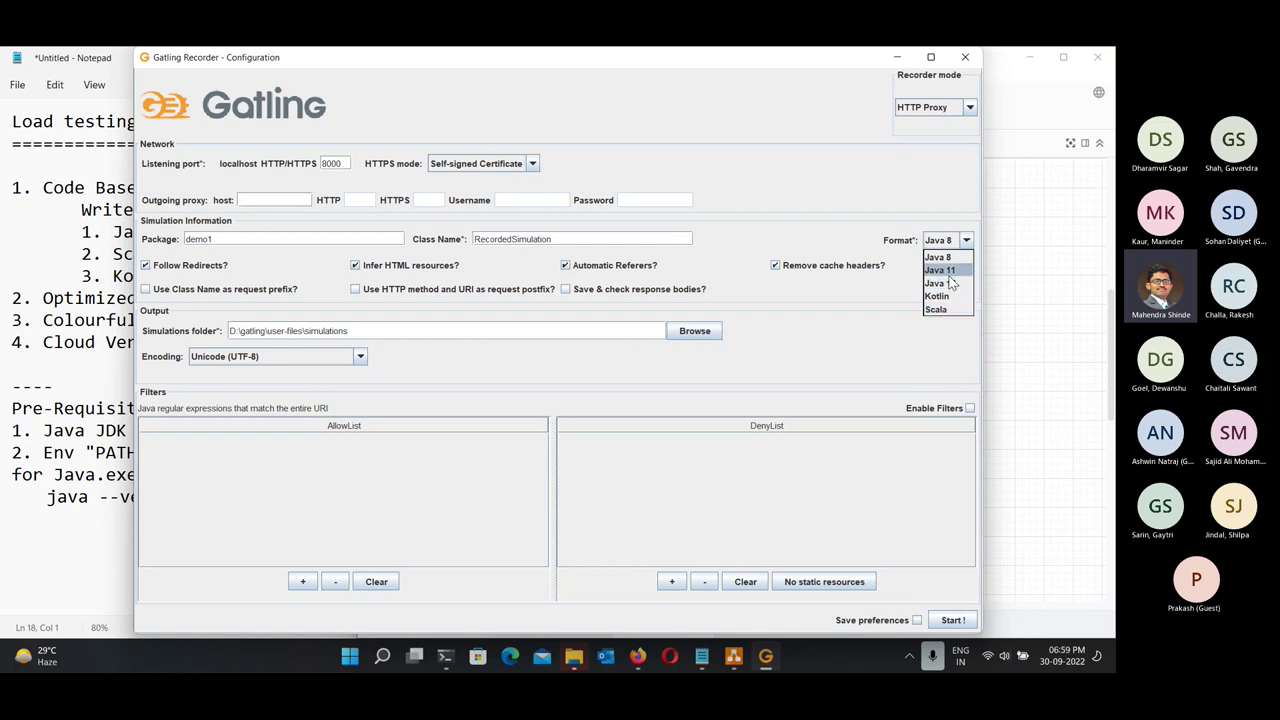
{"action": "left_click", "coordinate": [940, 270]}
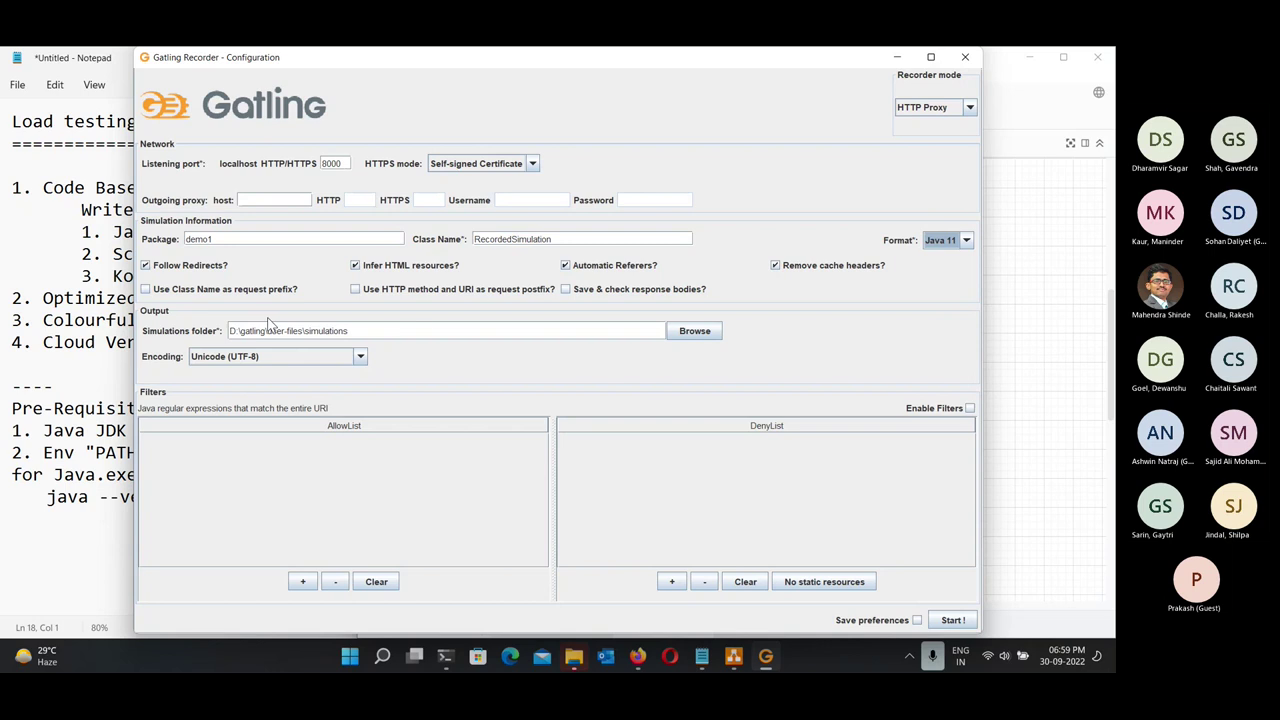
{"action": "left_click", "coordinate": [384, 292]}
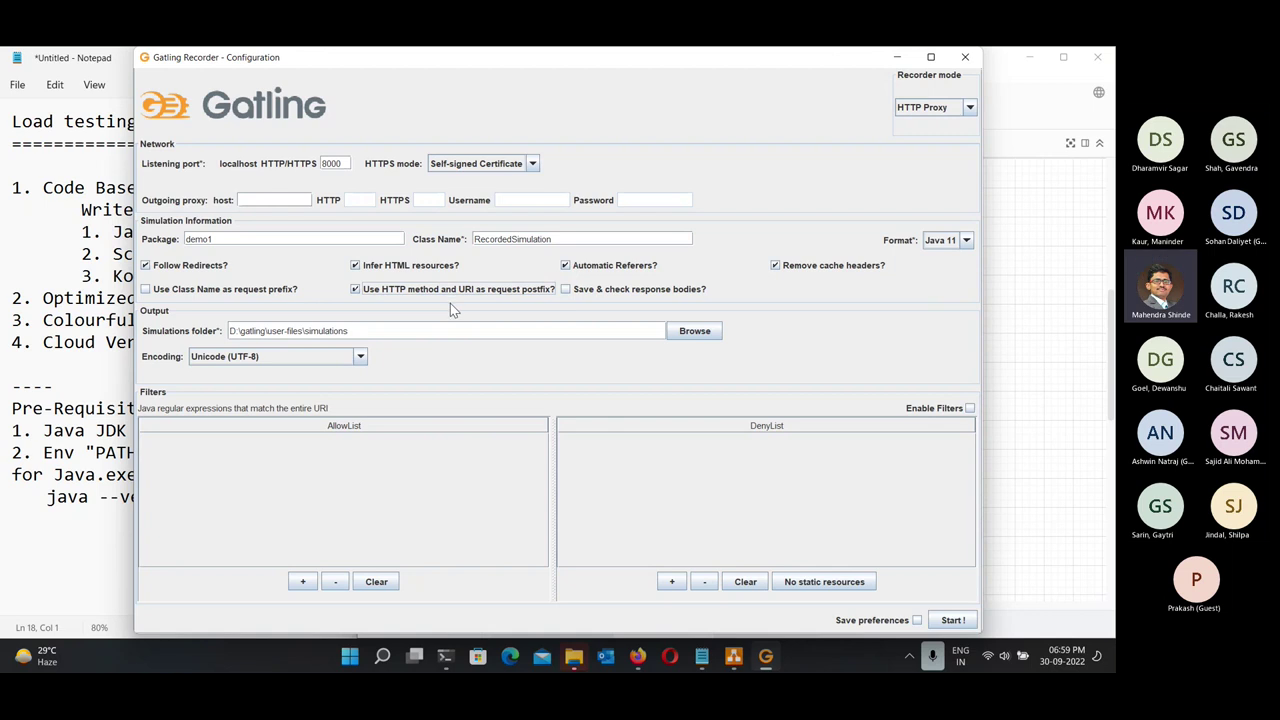
Inspect the computerdatabase folder under D:\gatling\user-files\simulations in File Explorer, and return to the Gatling Recorder.
{"action": "left_click", "coordinate": [365, 336]}
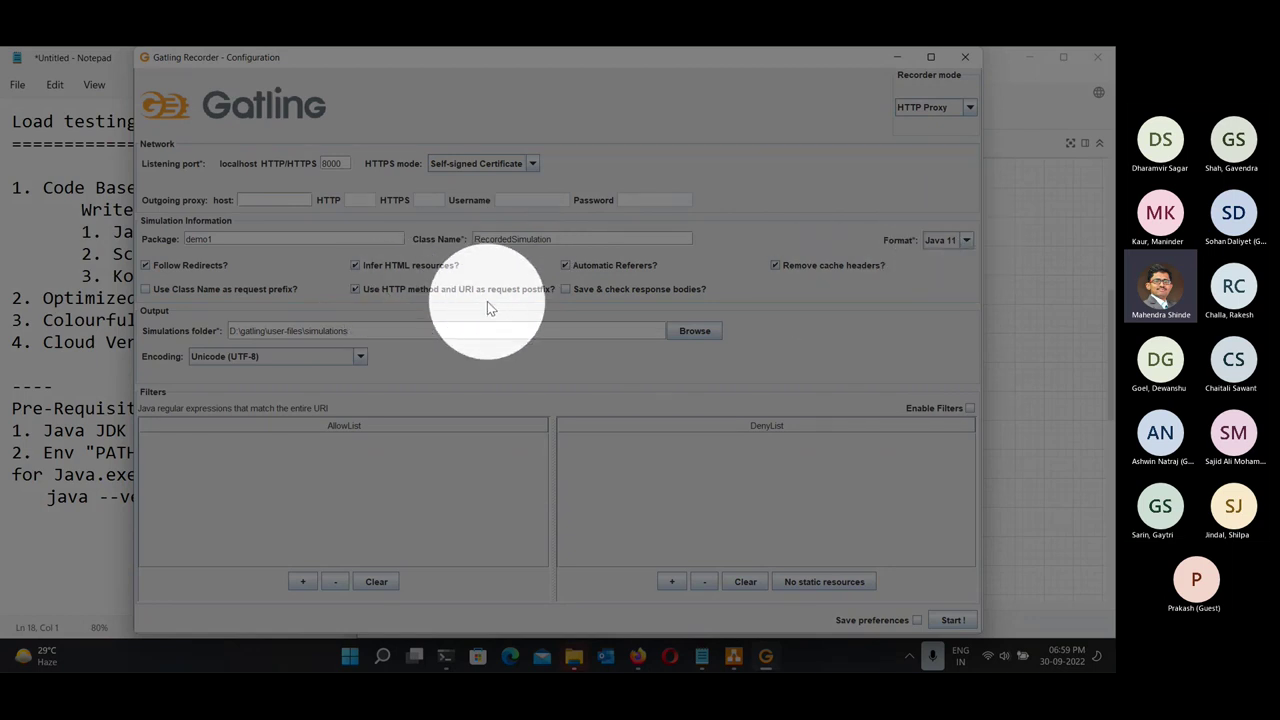
{"action": "left_click", "coordinate": [363, 338]}
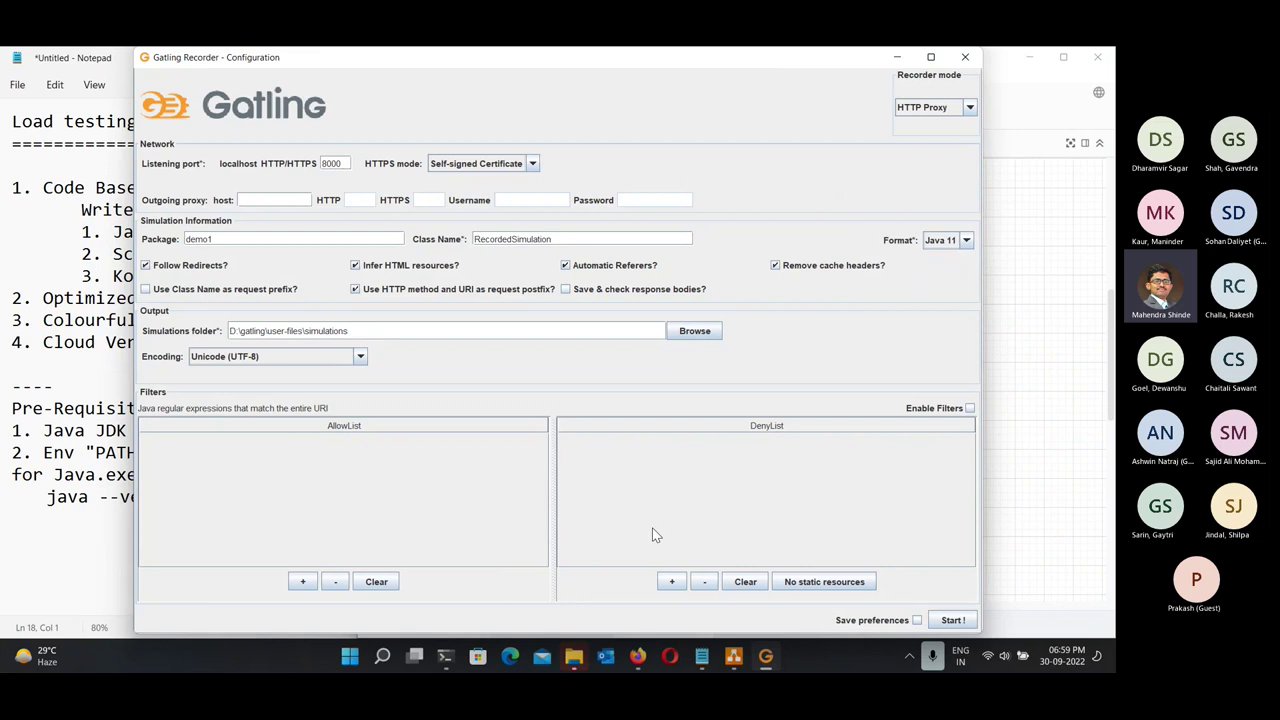
{"action": "left_click", "coordinate": [573, 655]}
{"action": "left_click", "coordinate": [346, 334]}
{"action": "left_click", "coordinate": [246, 212]}
{"action": "double_click", "coordinate": [246, 212]}
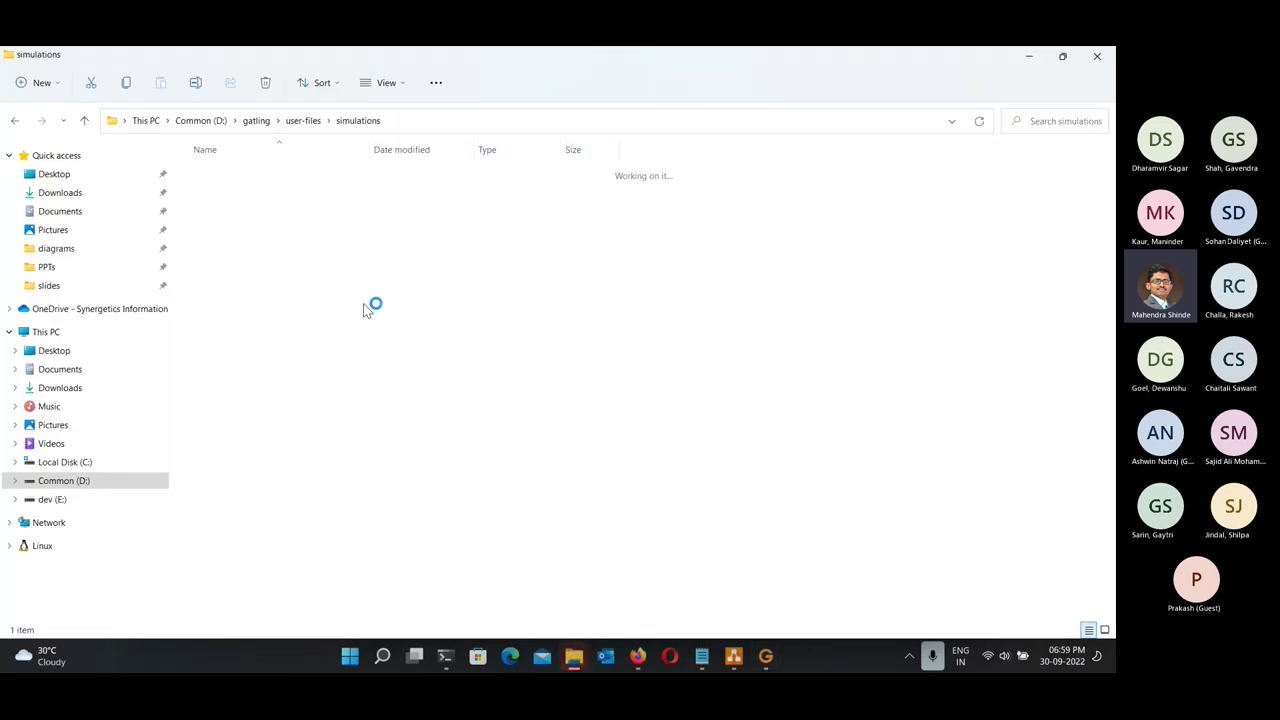
{"action": "double_click", "coordinate": [238, 180]}
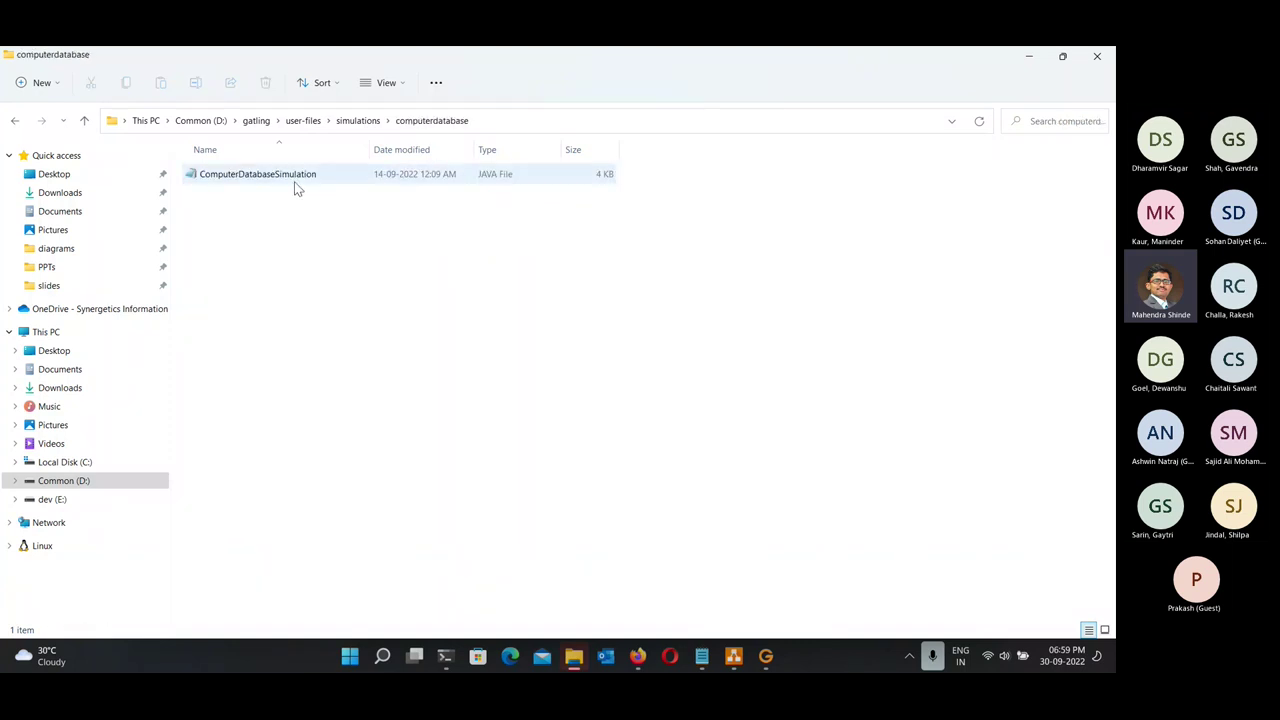
{"action": "left_click", "coordinate": [358, 121]}
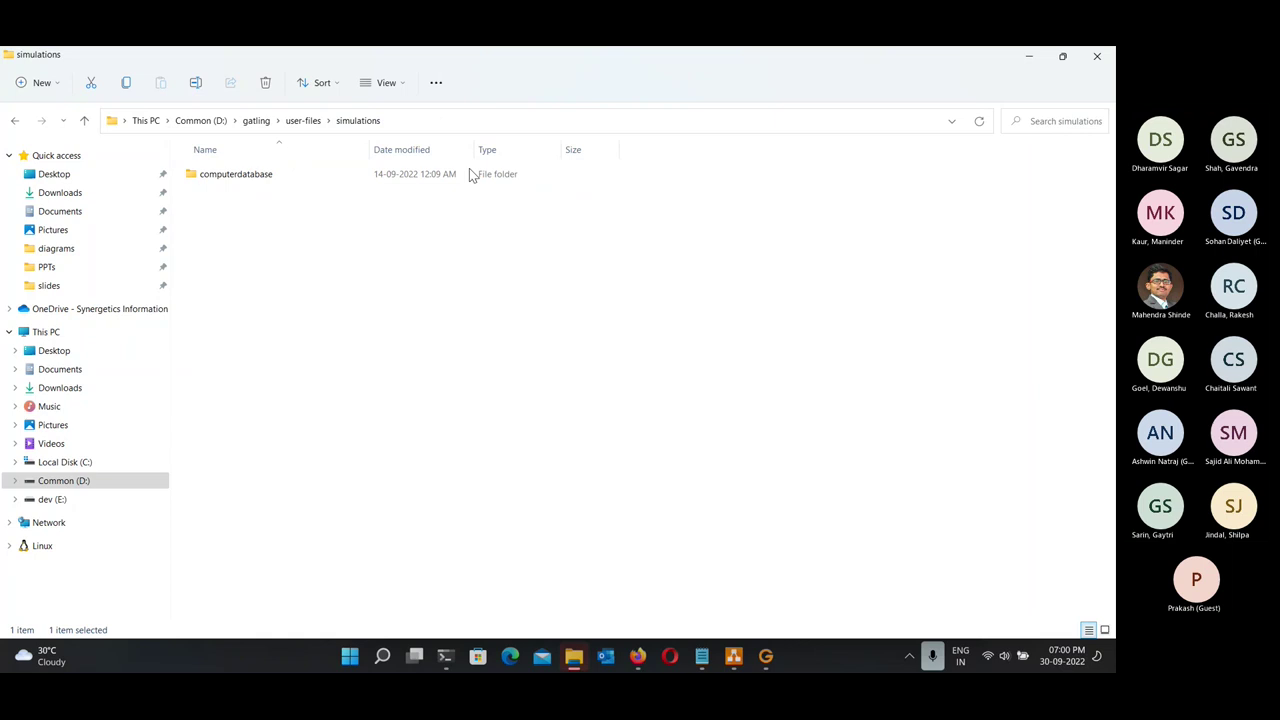
{"action": "left_click_drag", "start_coordinate": [557, 59], "coordinate": [657, 170]}
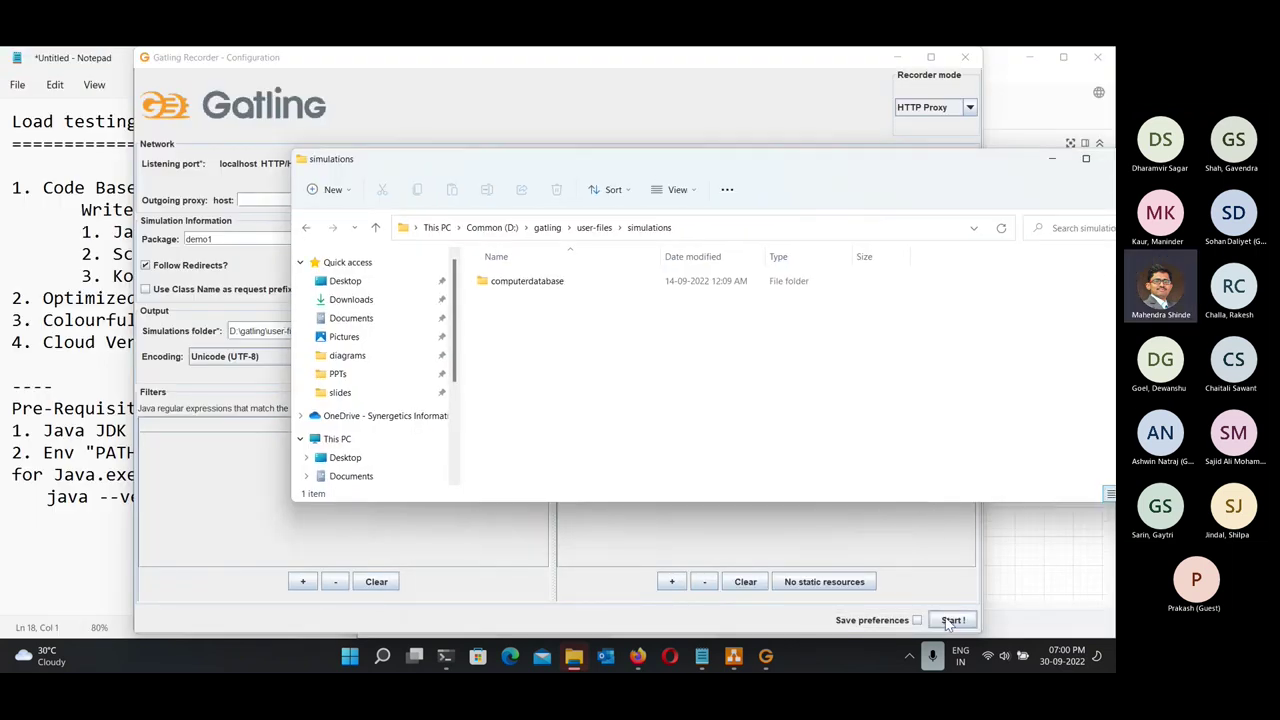
{"action": "left_click", "coordinate": [935, 620]}
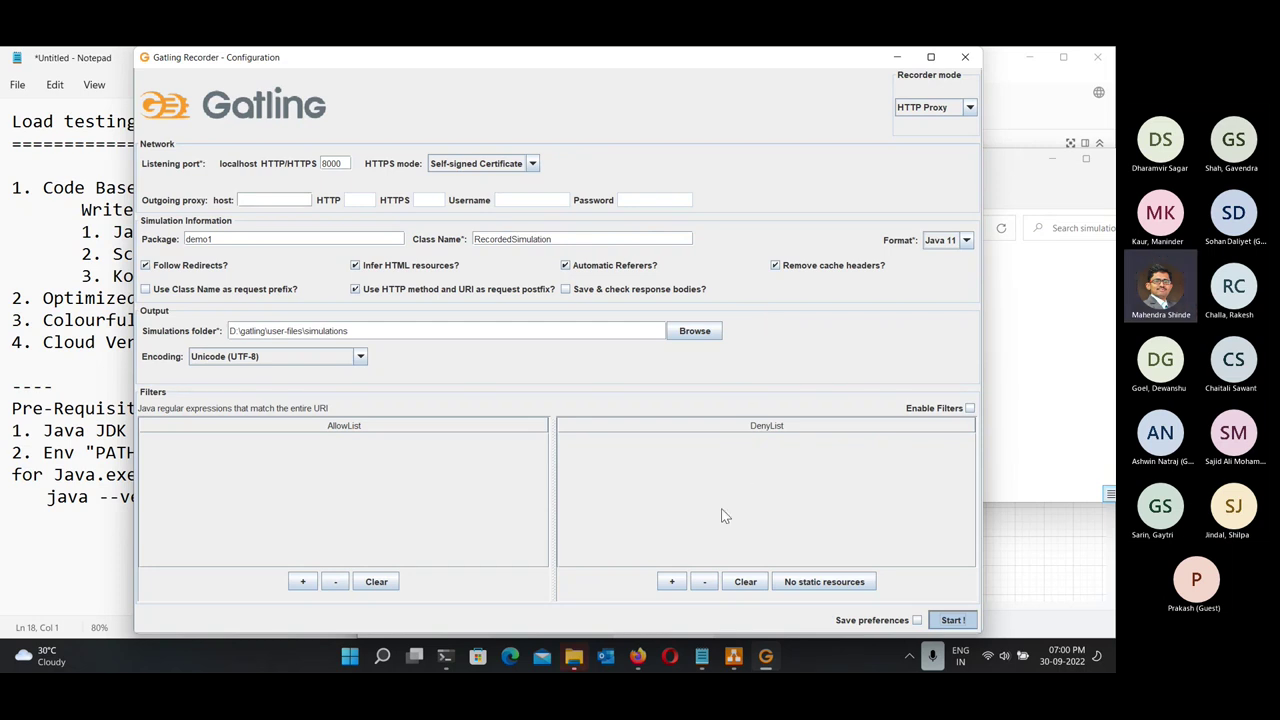
Switch to Firefox and set its connection to manual proxy configuration with HTTP proxy localhost on port 8000.
{"action": "left_click", "coordinate": [637, 656]}
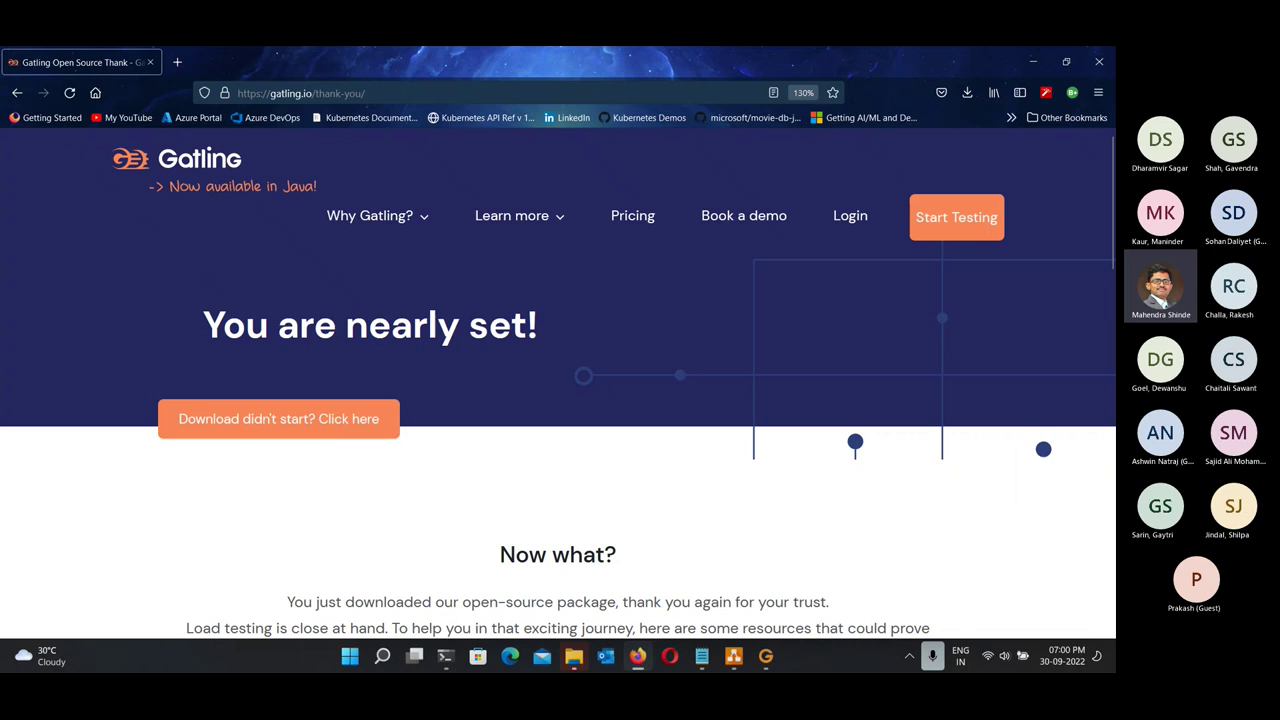
{"action": "left_click", "coordinate": [1098, 92]}
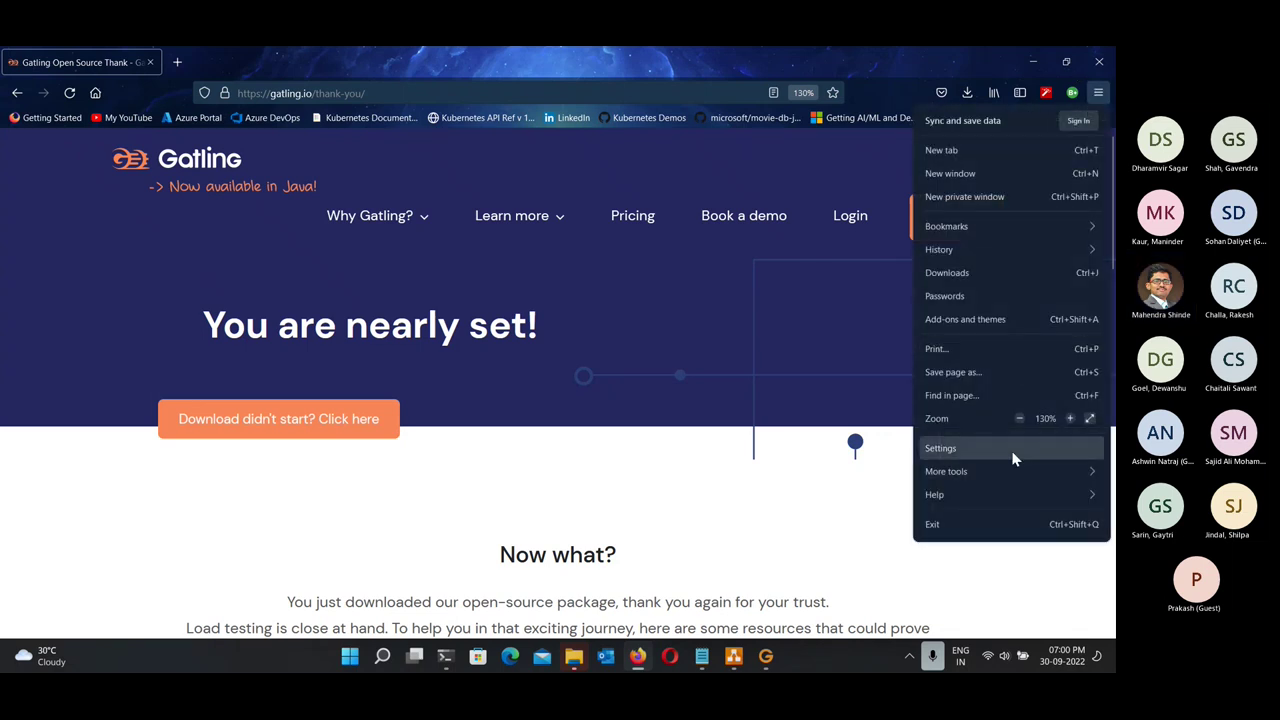
{"action": "left_click", "coordinate": [940, 448]}
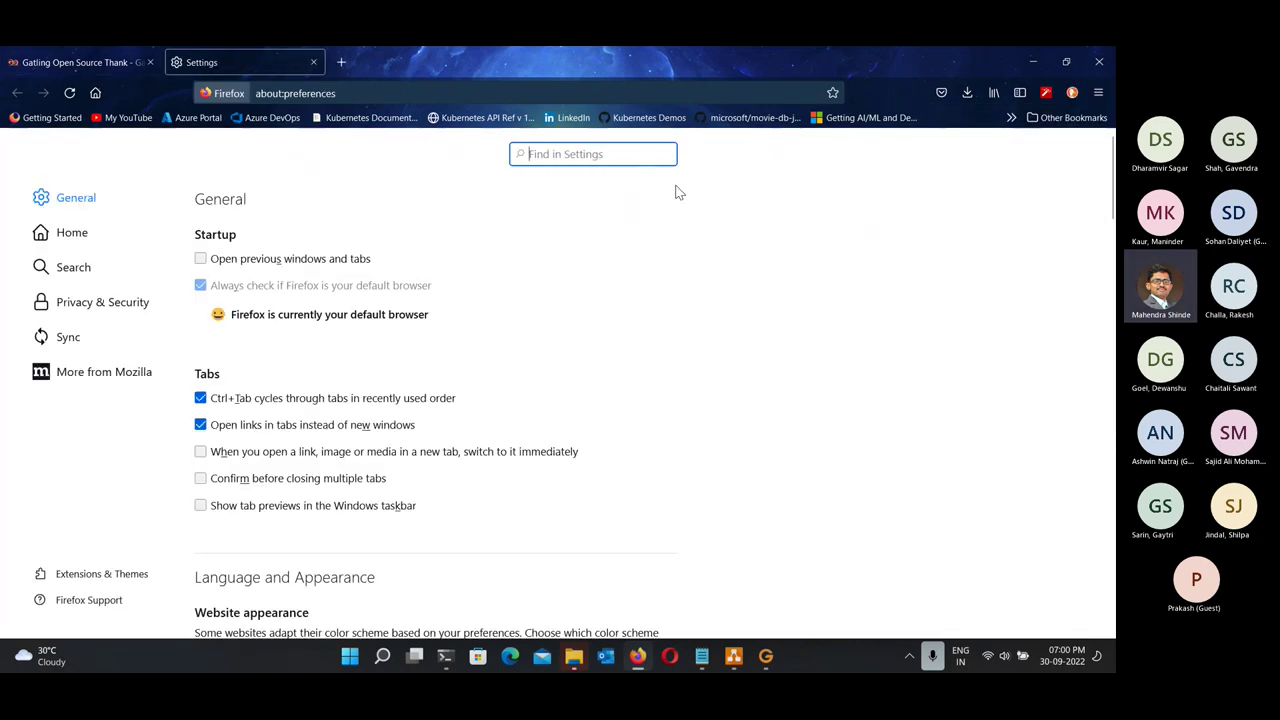
{"action": "type", "text": "proxy"}
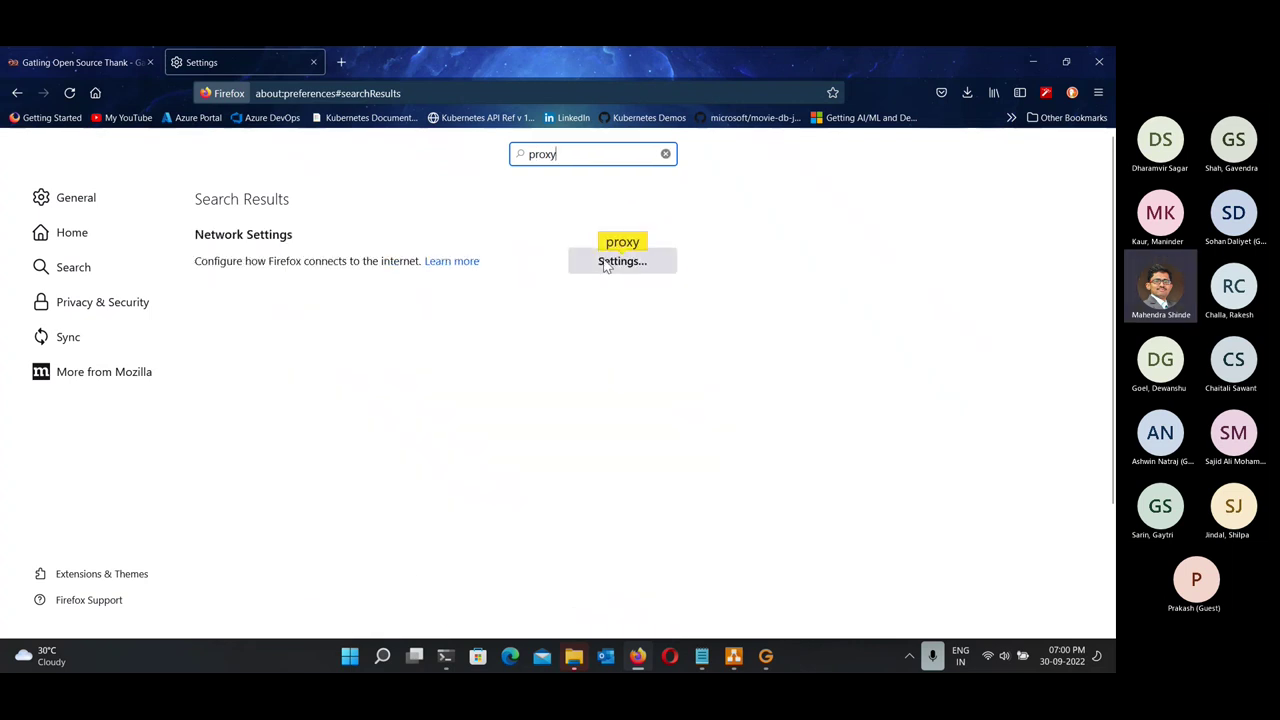
{"action": "left_click", "coordinate": [605, 262]}
{"action": "left_click", "coordinate": [382, 312]}
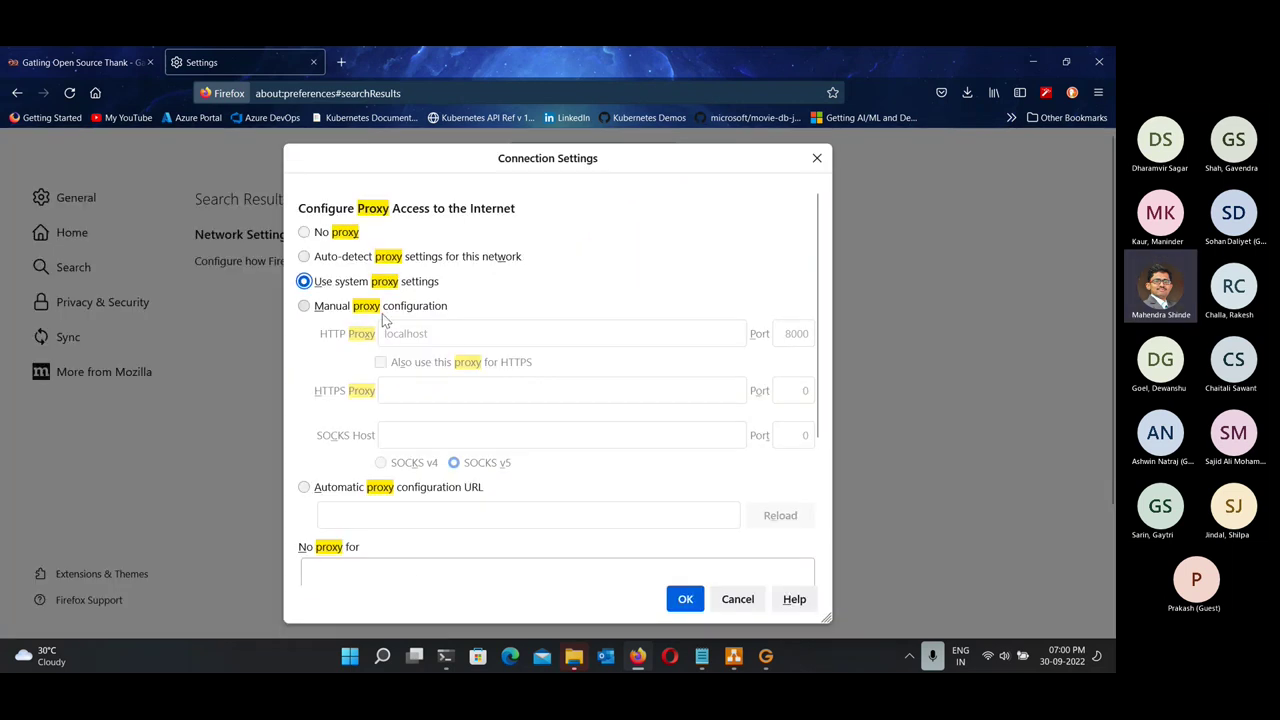
{"action": "left_click", "coordinate": [464, 335]}
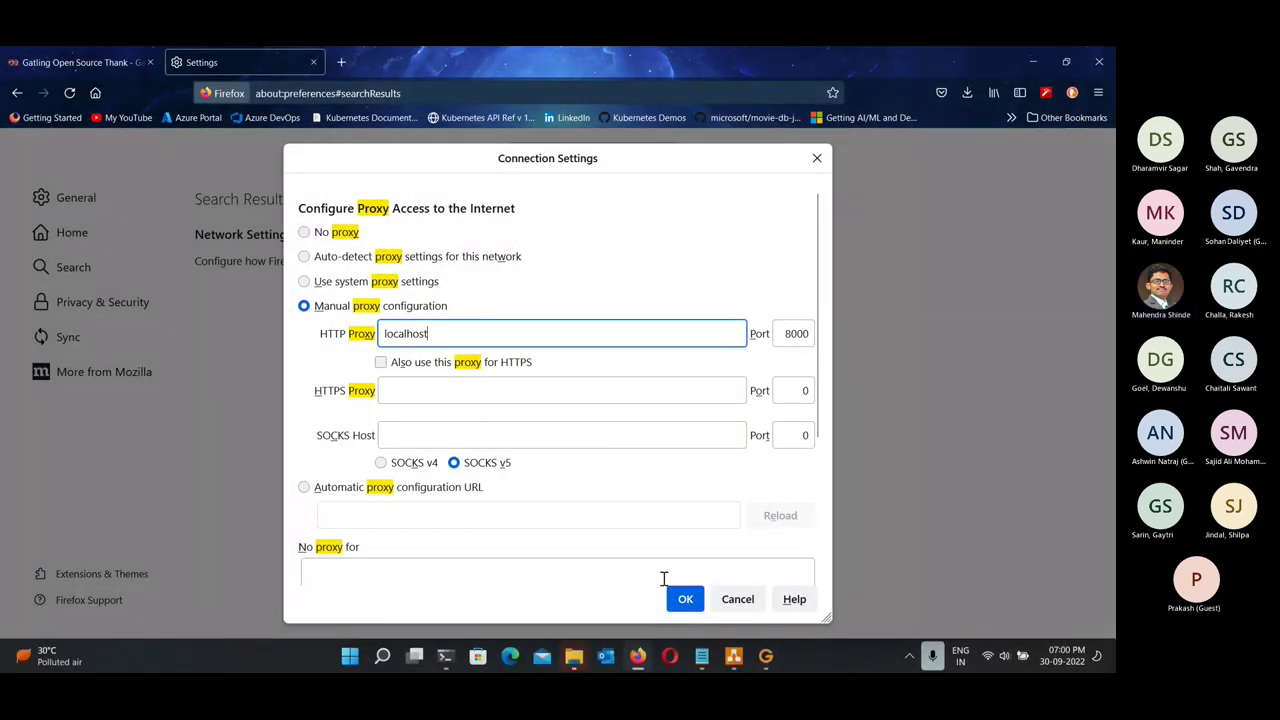
{"action": "left_click", "coordinate": [680, 598]}
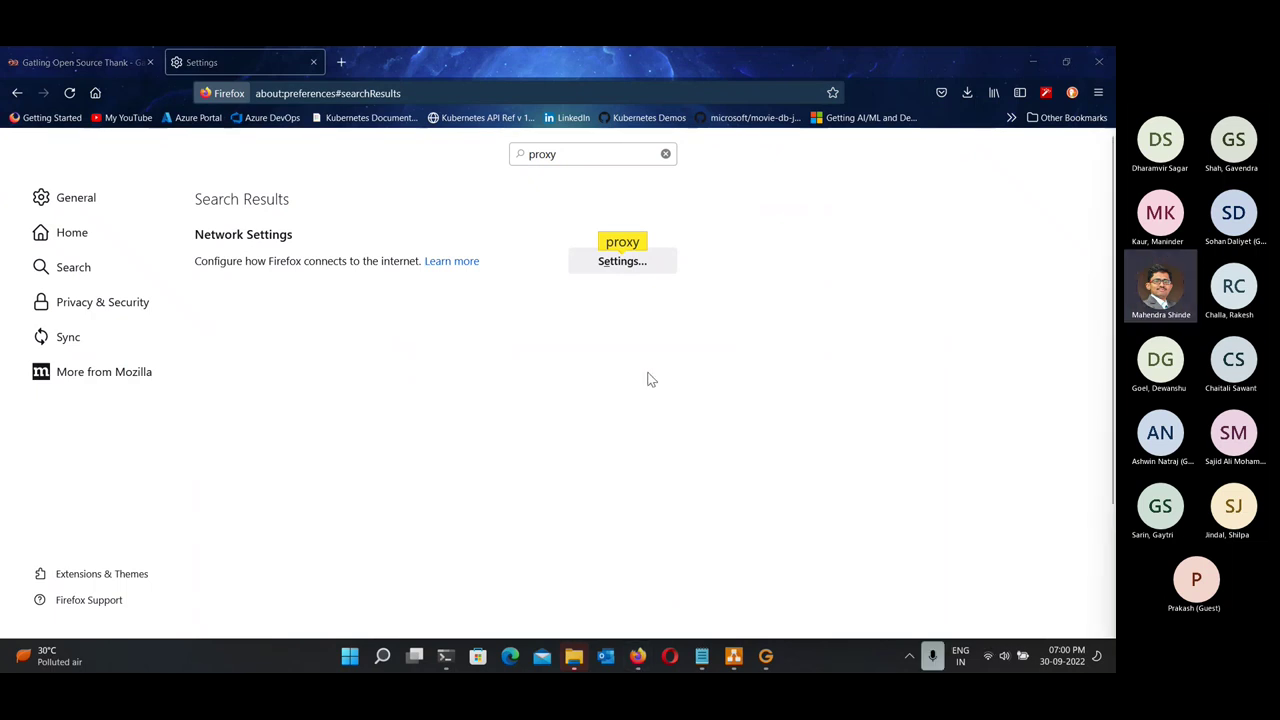
Close the Firefox settings and open the computer-database.gatling.io/computers site.
{"action": "left_click", "coordinate": [313, 62]}
{"action": "left_click", "coordinate": [403, 91]}
{"action": "type", "text": "c"}
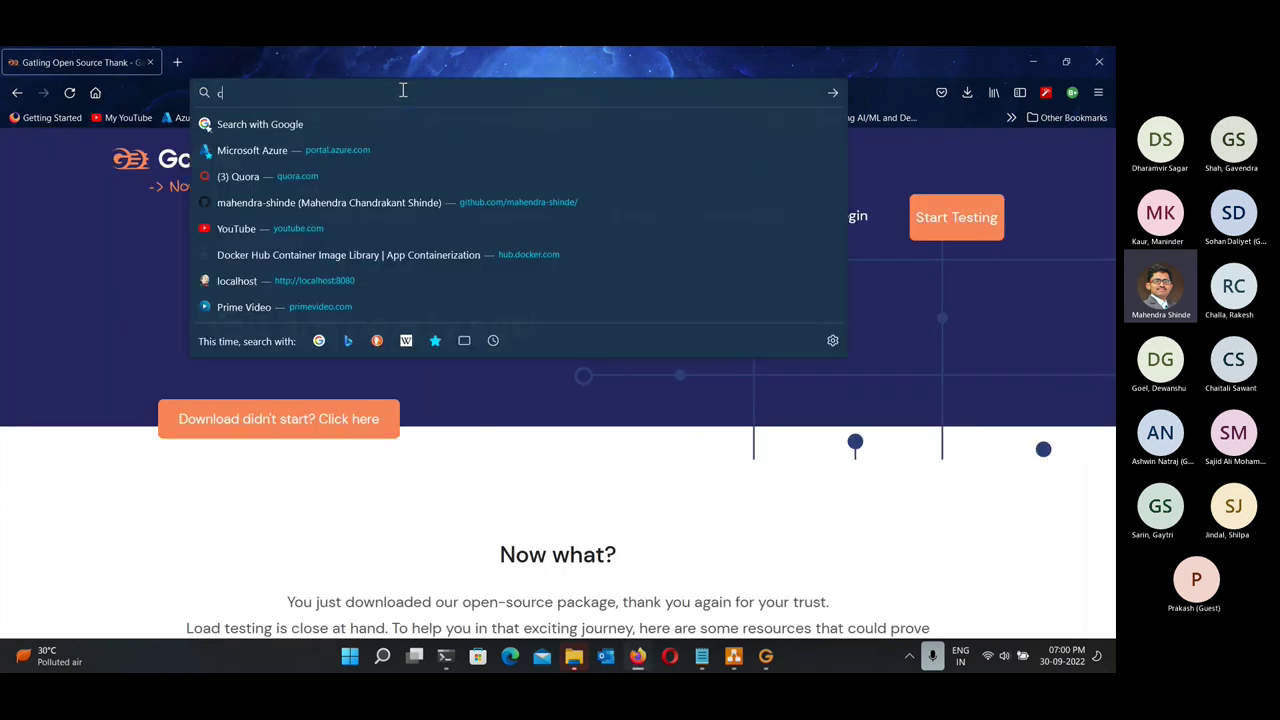
{"action": "type", "text": "omputer"}
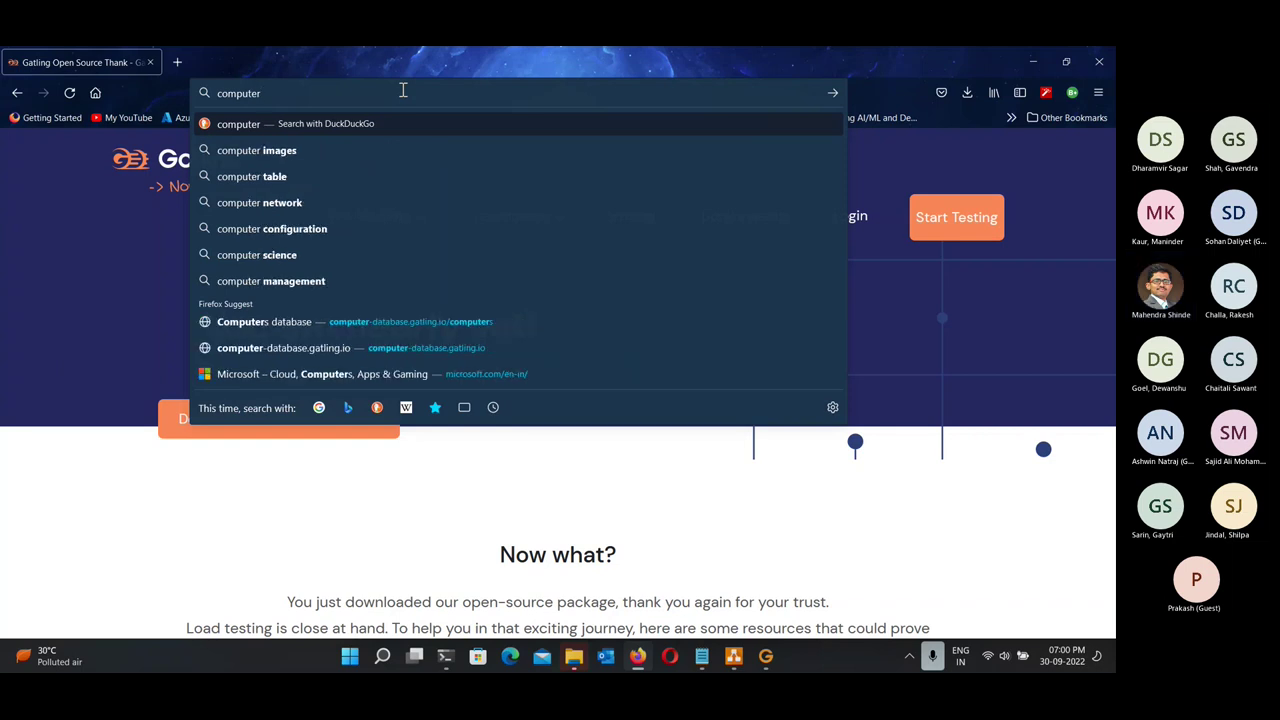
{"action": "left_click", "coordinate": [409, 321]}
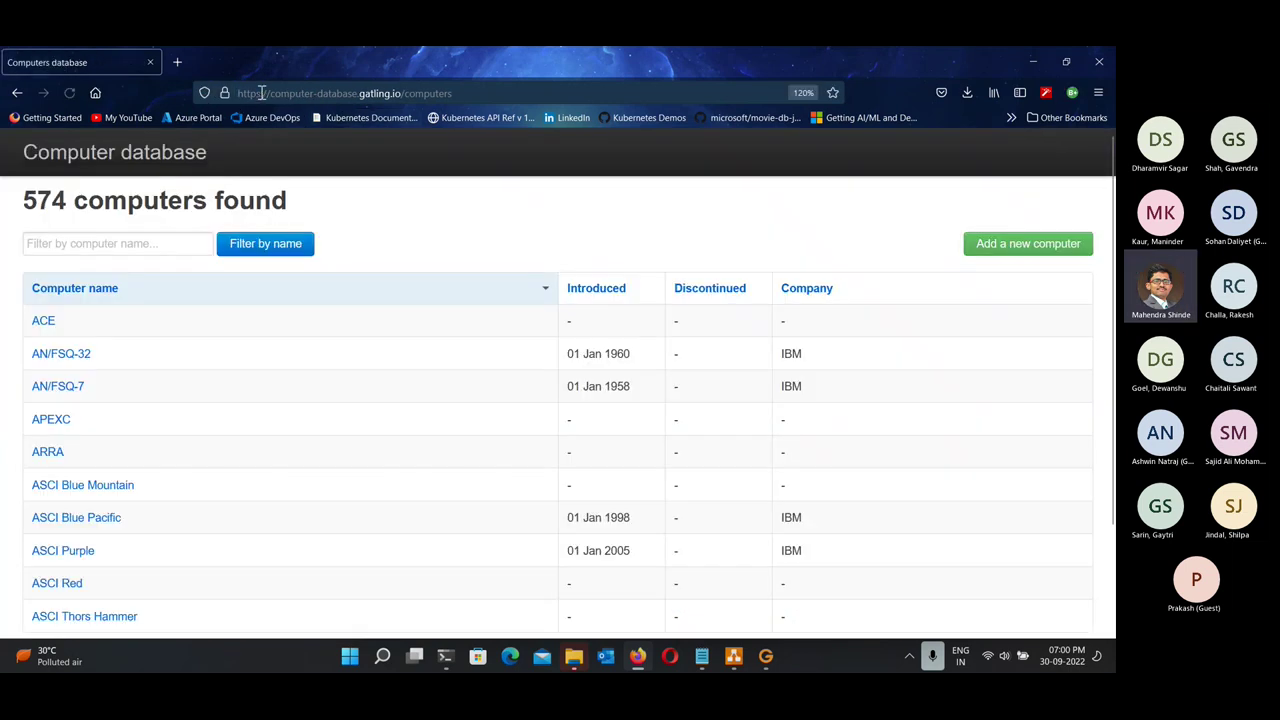
{"action": "left_click", "coordinate": [262, 96]}
{"action": "left_click", "coordinate": [262, 96]}
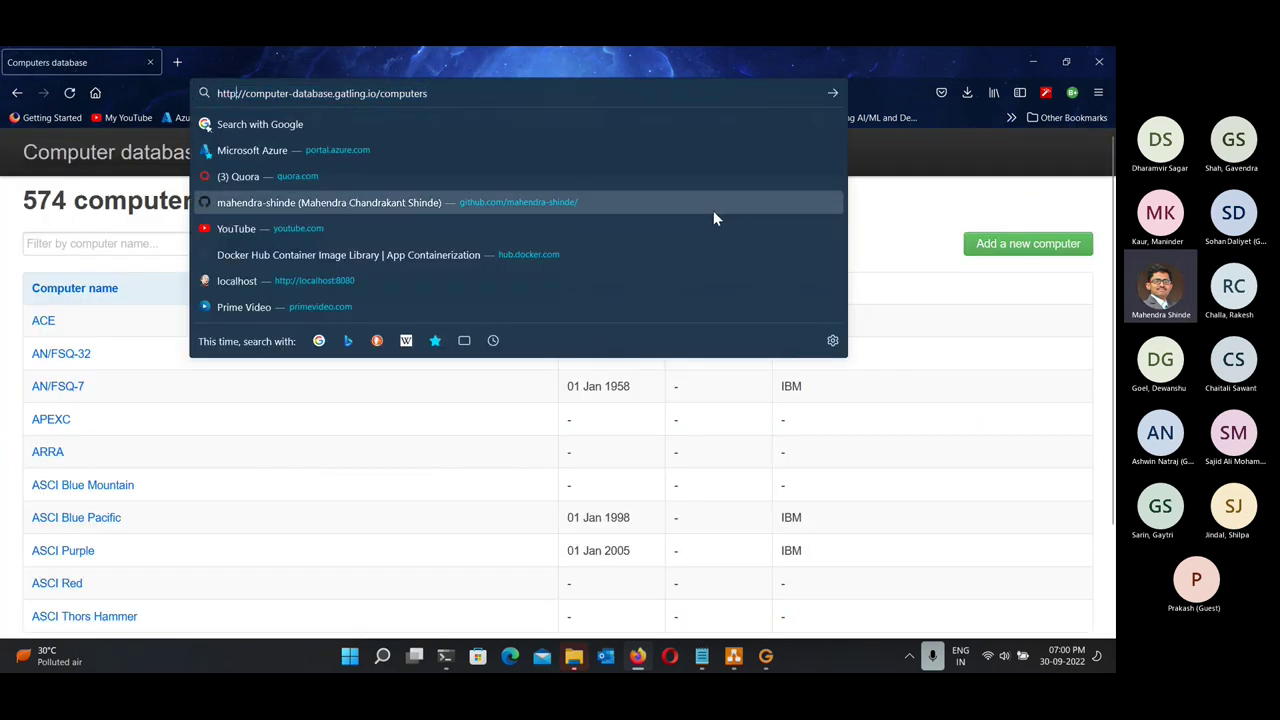
{"action": "key", "text": "Escape"}
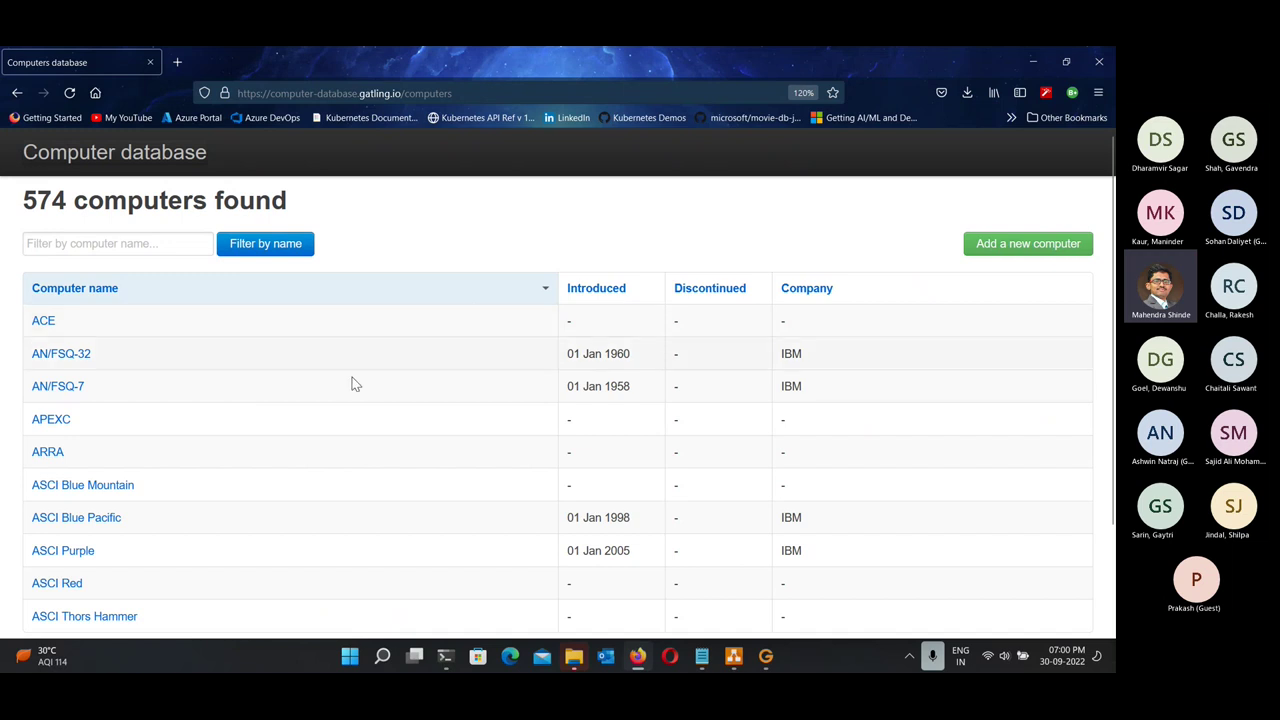
Open the ARRA computer and try to save it with introduced 2020/12/20, discontinued 2022/01/01 and company Apple Inc.
{"action": "left_click", "coordinate": [48, 456]}
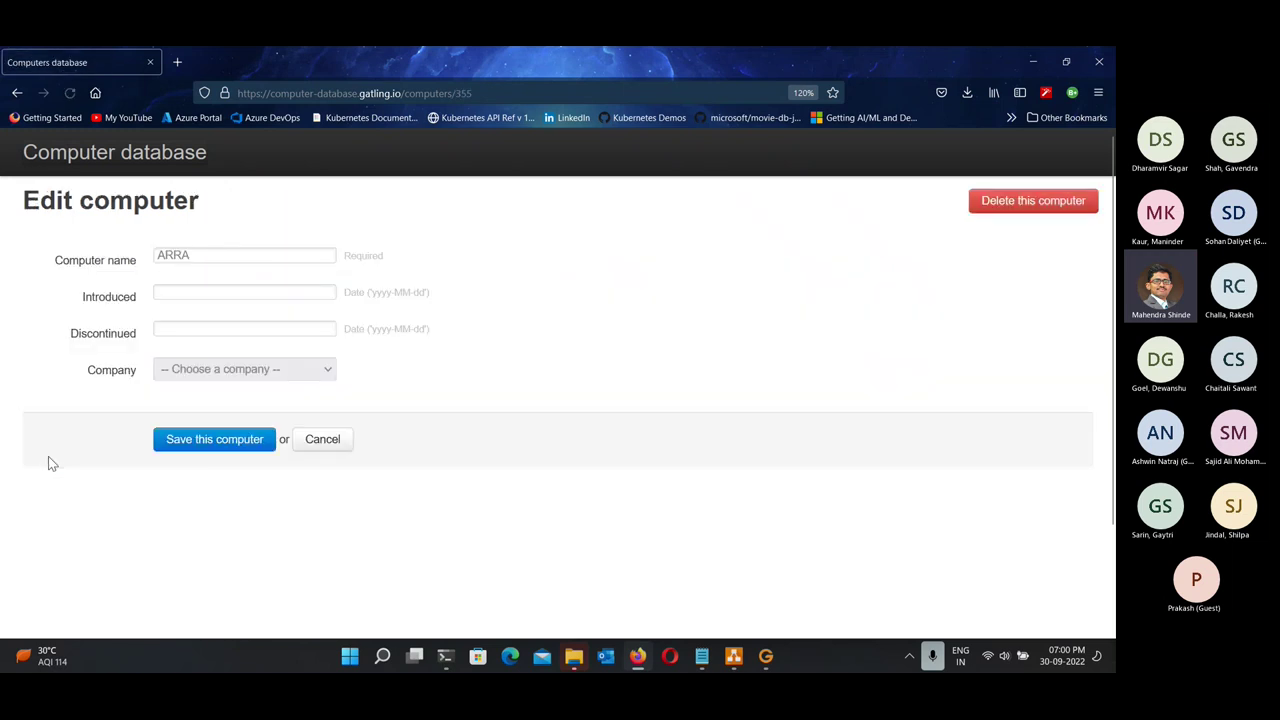
{"action": "left_click", "coordinate": [197, 291]}
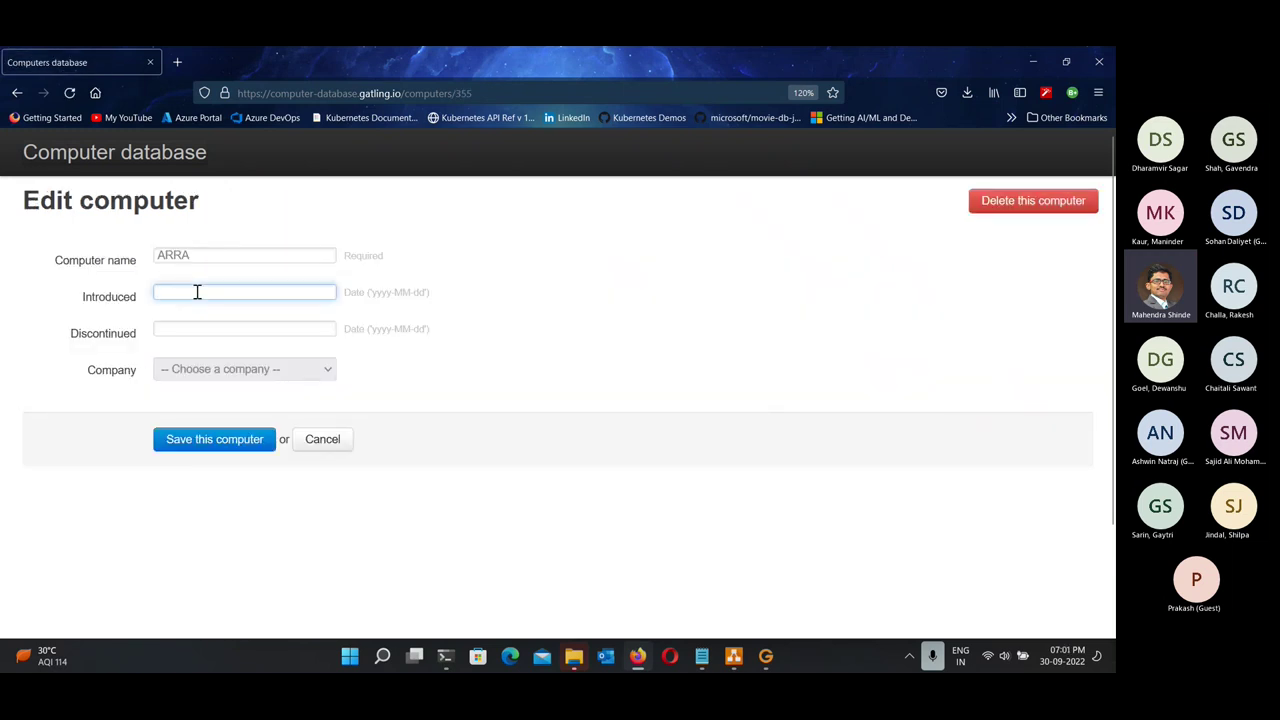
{"action": "type", "text": "2020"}
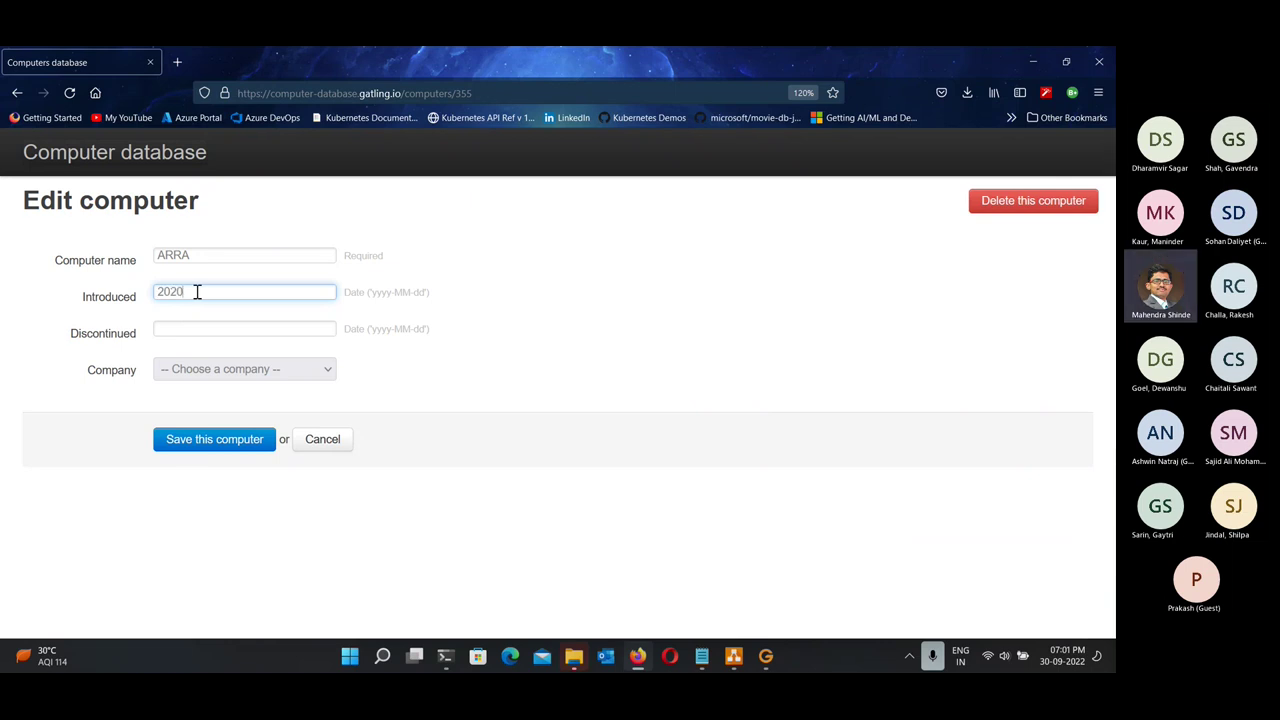
{"action": "type", "text": "/10/20"}
{"action": "key", "text": "Tab"}
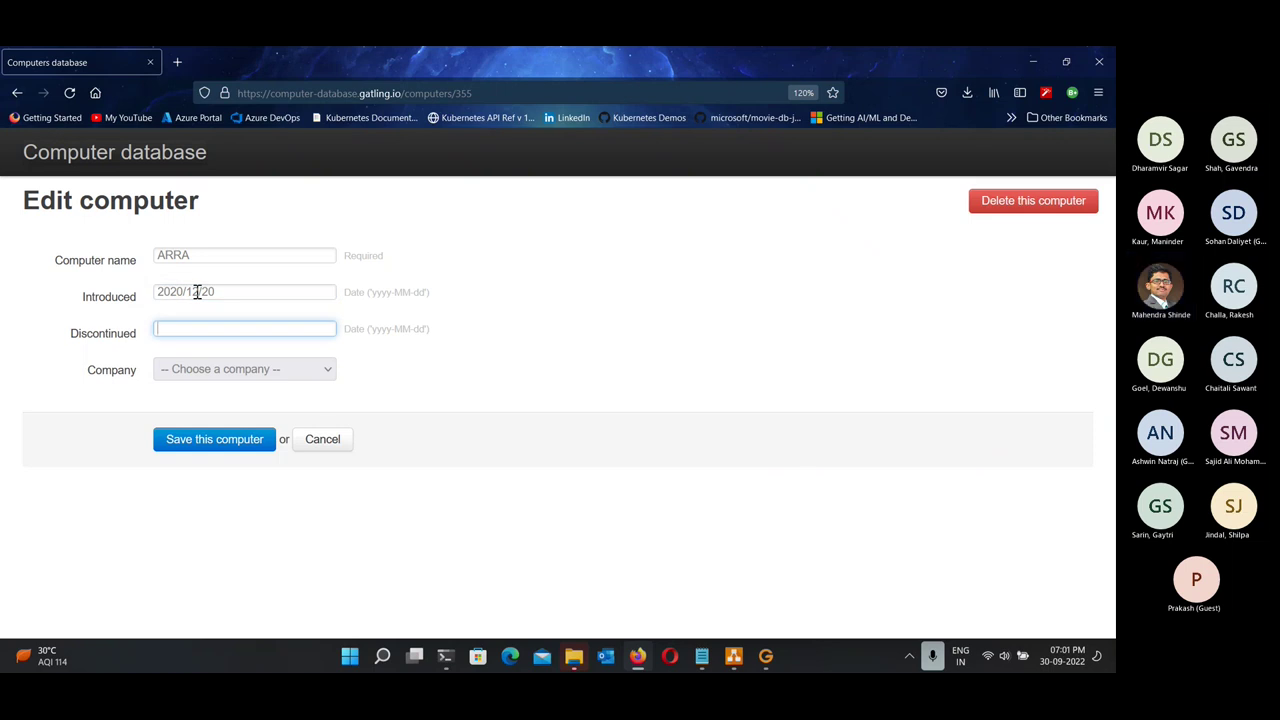
{"action": "type", "text": "20"}
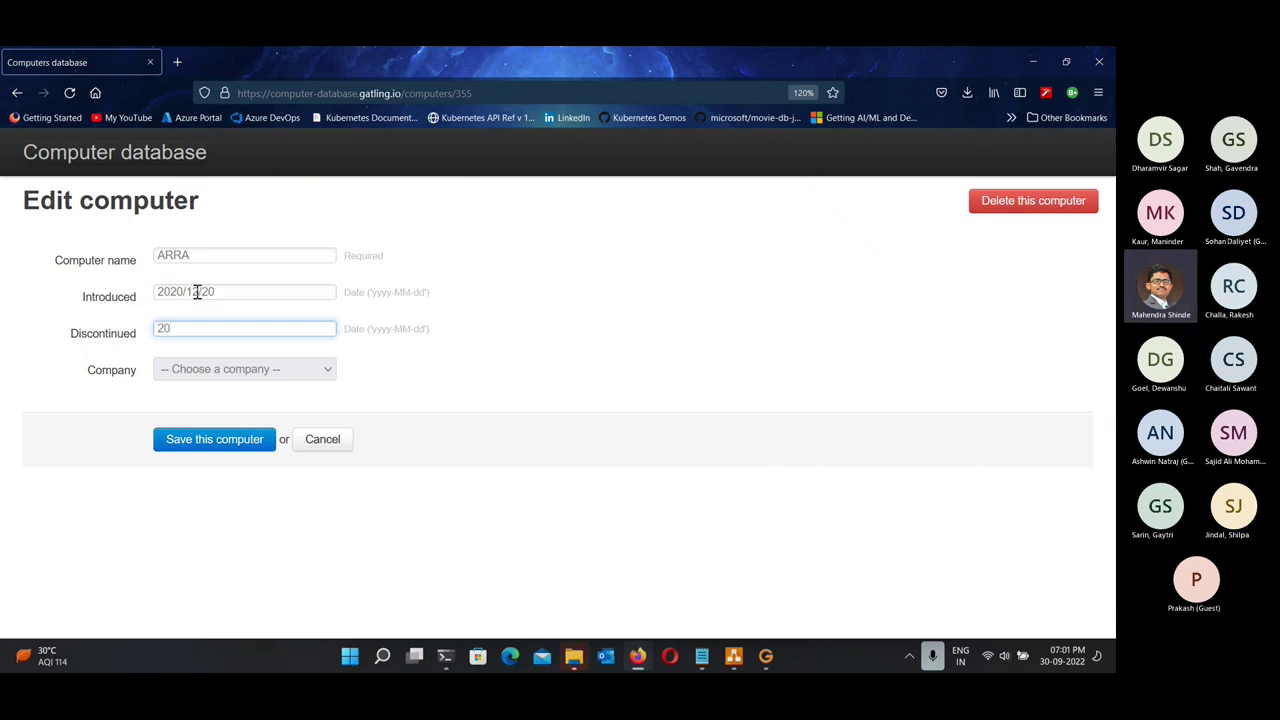
{"action": "type", "text": "22/01/01"}
{"action": "left_click", "coordinate": [287, 372]}
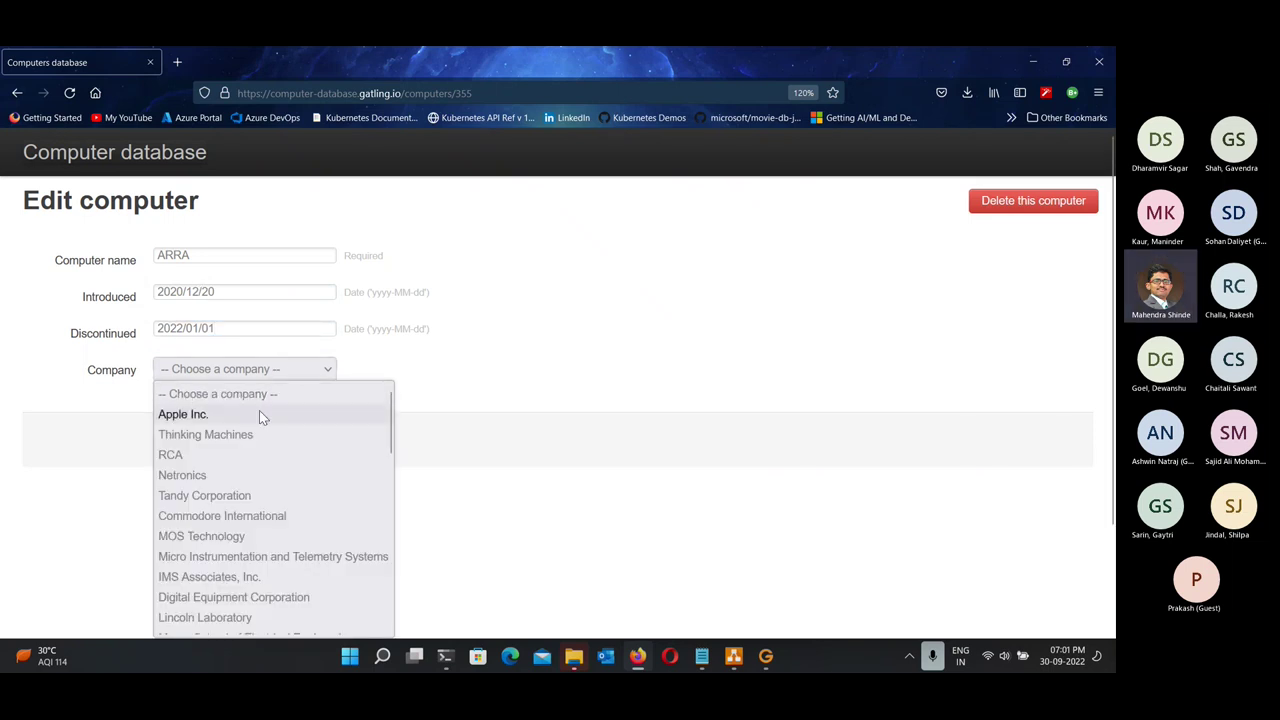
{"action": "left_click", "coordinate": [259, 412]}
{"action": "left_click", "coordinate": [242, 442]}
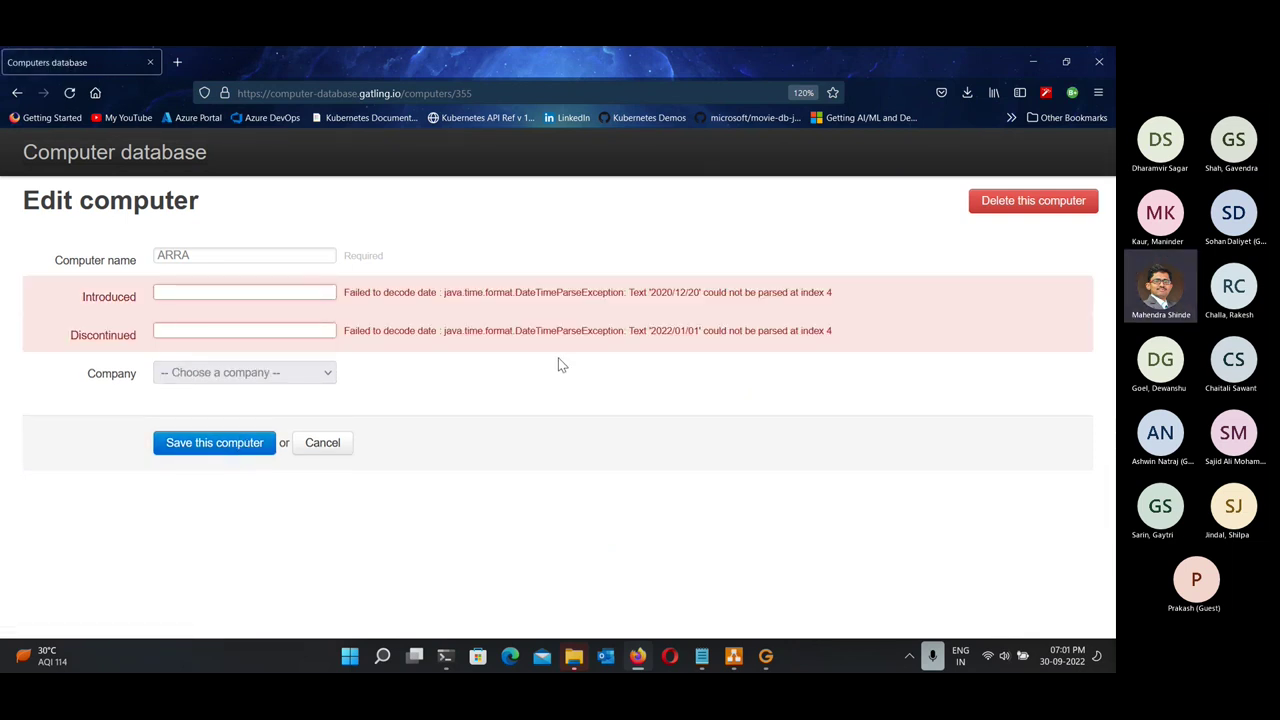
Return to the filled ARRA form, correct the dates to 2020-12-20 and 2022-01-01, and save the computer.
{"action": "left_click", "coordinate": [292, 293]}
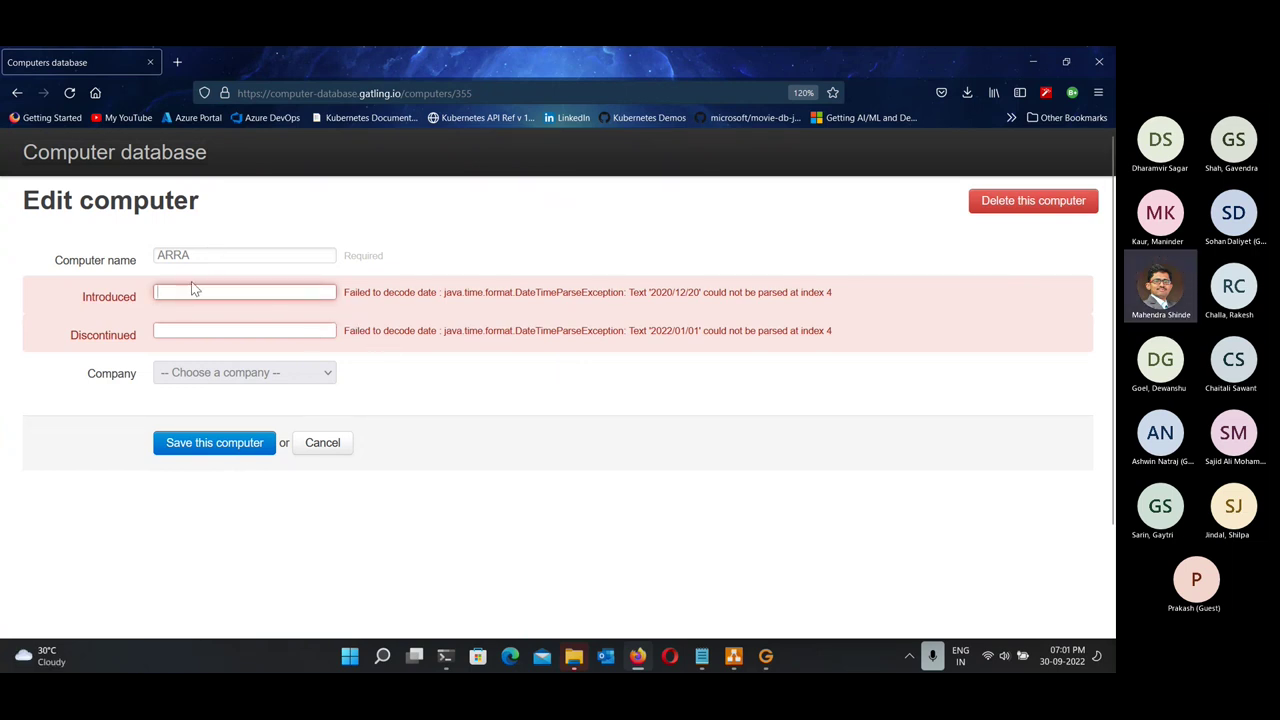
{"action": "left_click", "coordinate": [16, 93]}
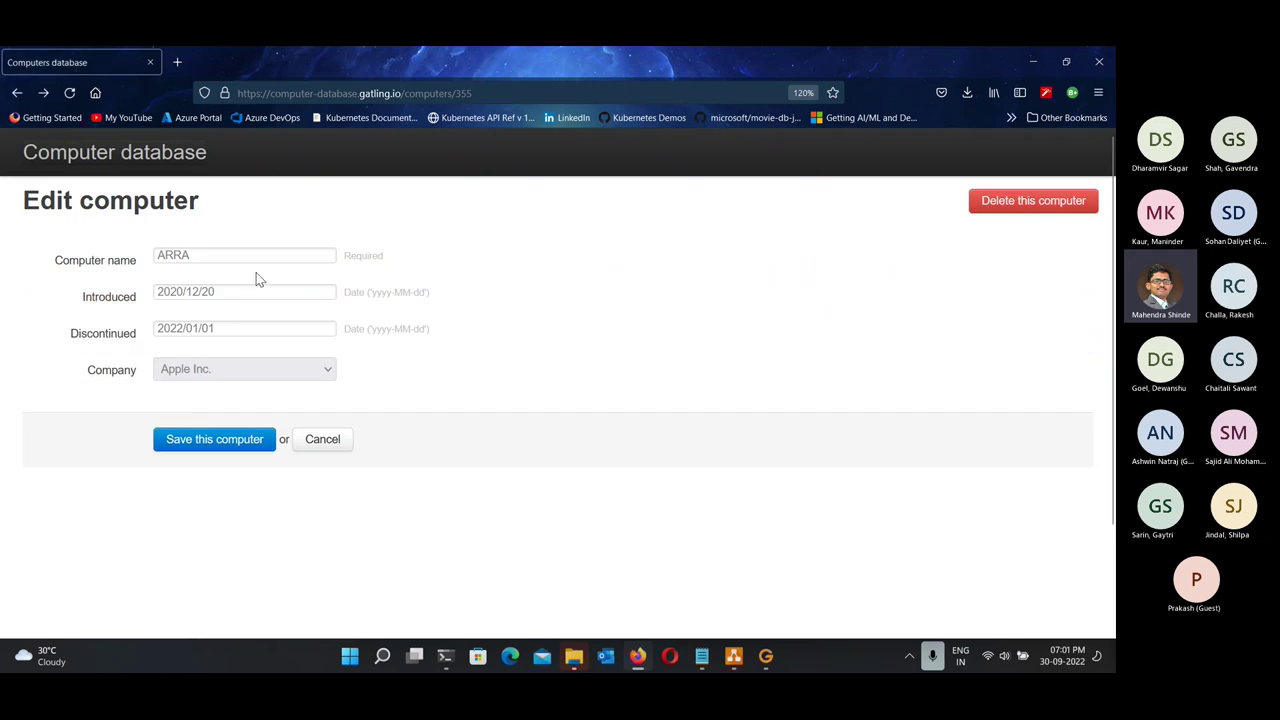
{"action": "double_click", "coordinate": [256, 292]}
{"action": "left_click", "coordinate": [185, 292]}
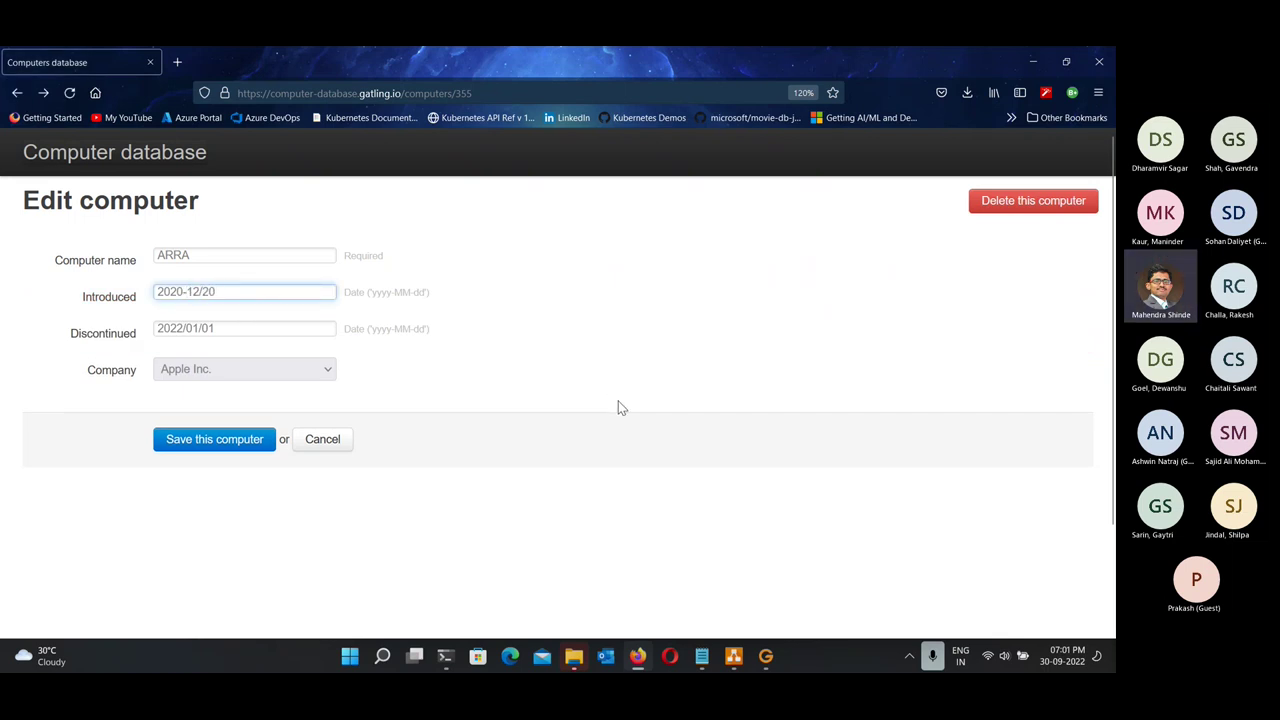
{"action": "key", "text": "shift+Left"}
{"action": "type", "text": "-"}
{"action": "key", "text": "Tab"}
{"action": "key", "text": "Right"}
{"action": "key", "text": "Left"}
{"action": "key", "text": "Left"}
{"action": "key", "text": "shift+Left"}
{"action": "type", "text": "-"}
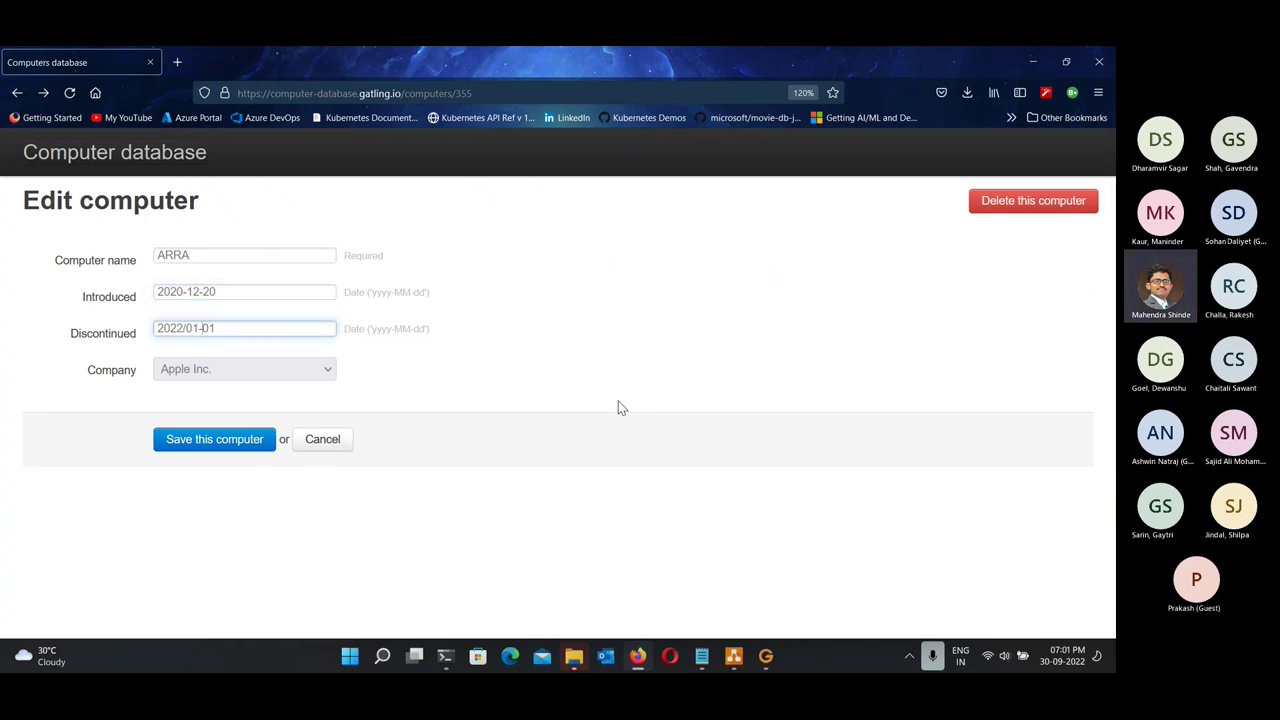
{"action": "key", "text": "shift+Left"}
{"action": "type", "text": "-"}
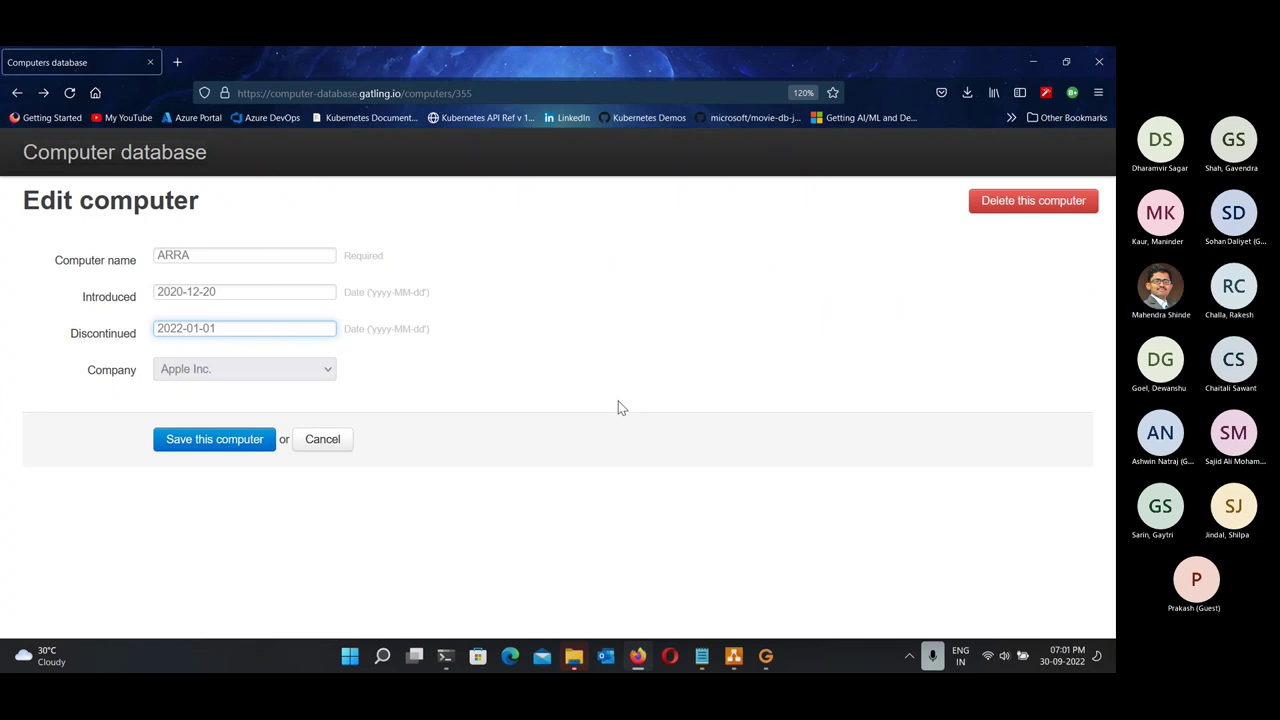
{"action": "left_click", "coordinate": [200, 445]}
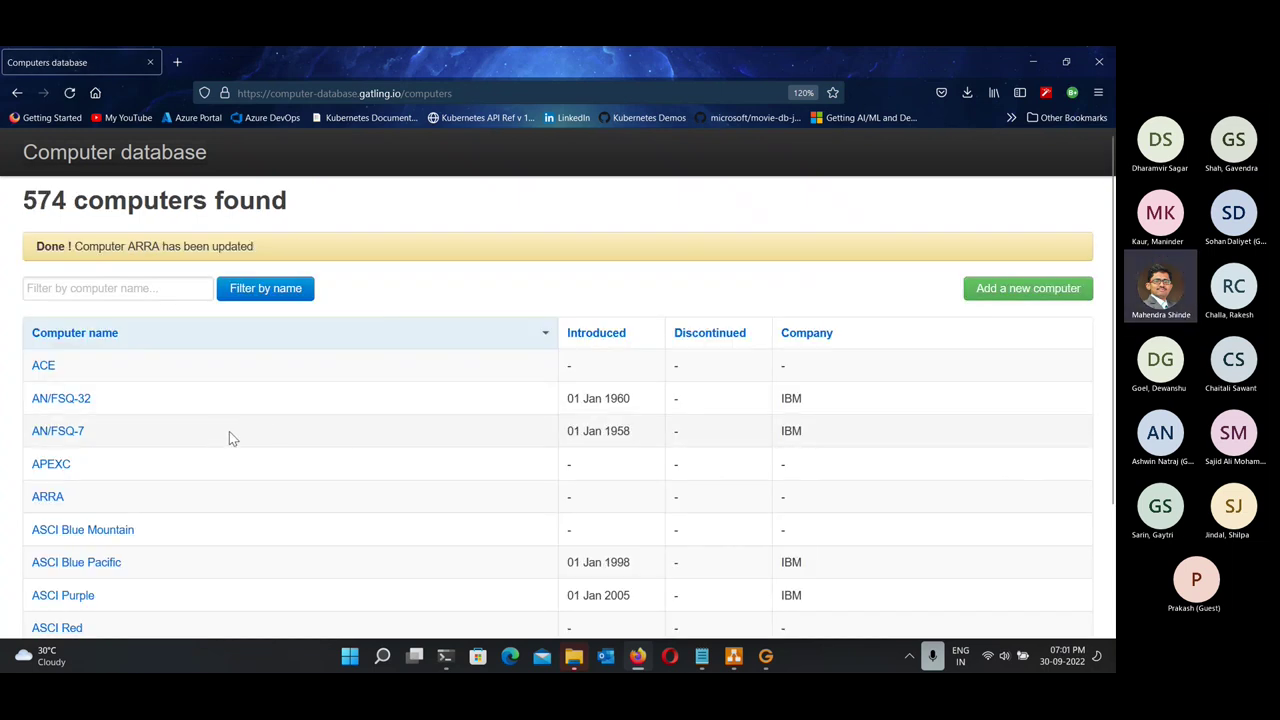
Filter the computers by the name Macbook, open MacBook Air, and cancel its edit form.
{"action": "left_click", "coordinate": [147, 286]}
{"action": "type", "text": "Mac"}
{"action": "left_click", "coordinate": [143, 308]}
{"action": "left_click", "coordinate": [266, 288]}
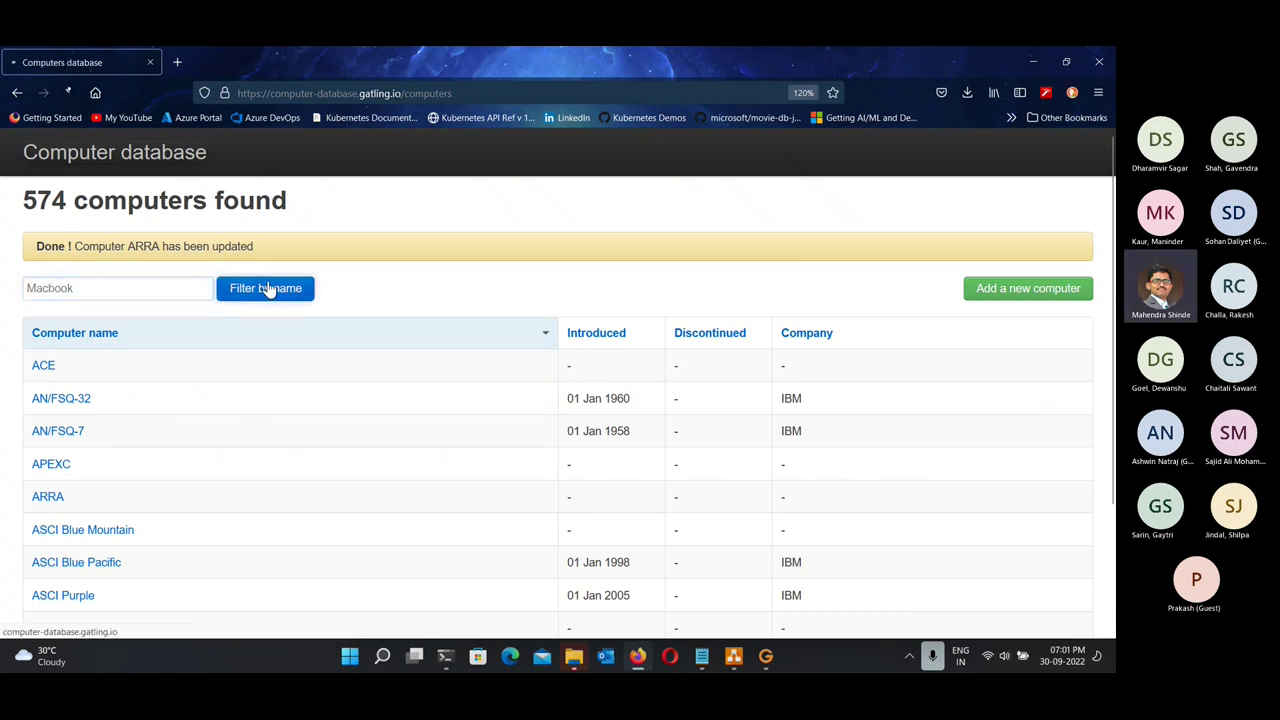
{"action": "left_click", "coordinate": [83, 493]}
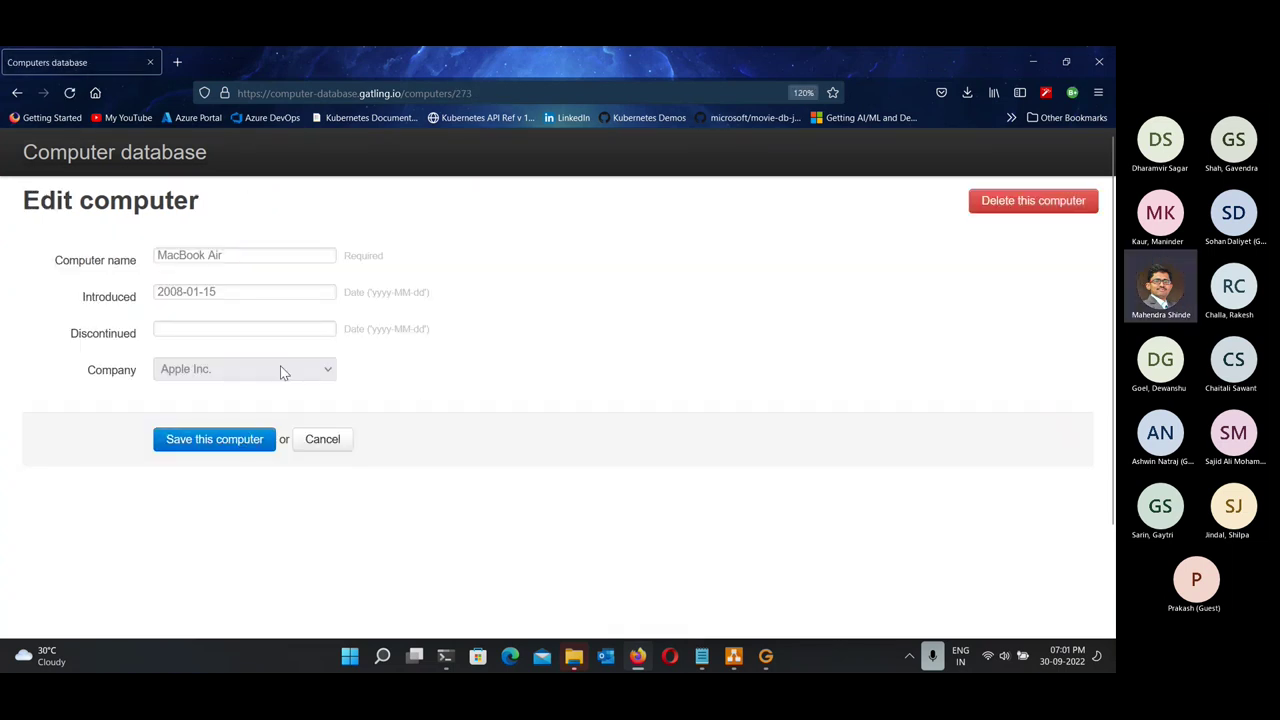
{"action": "left_click", "coordinate": [322, 440]}
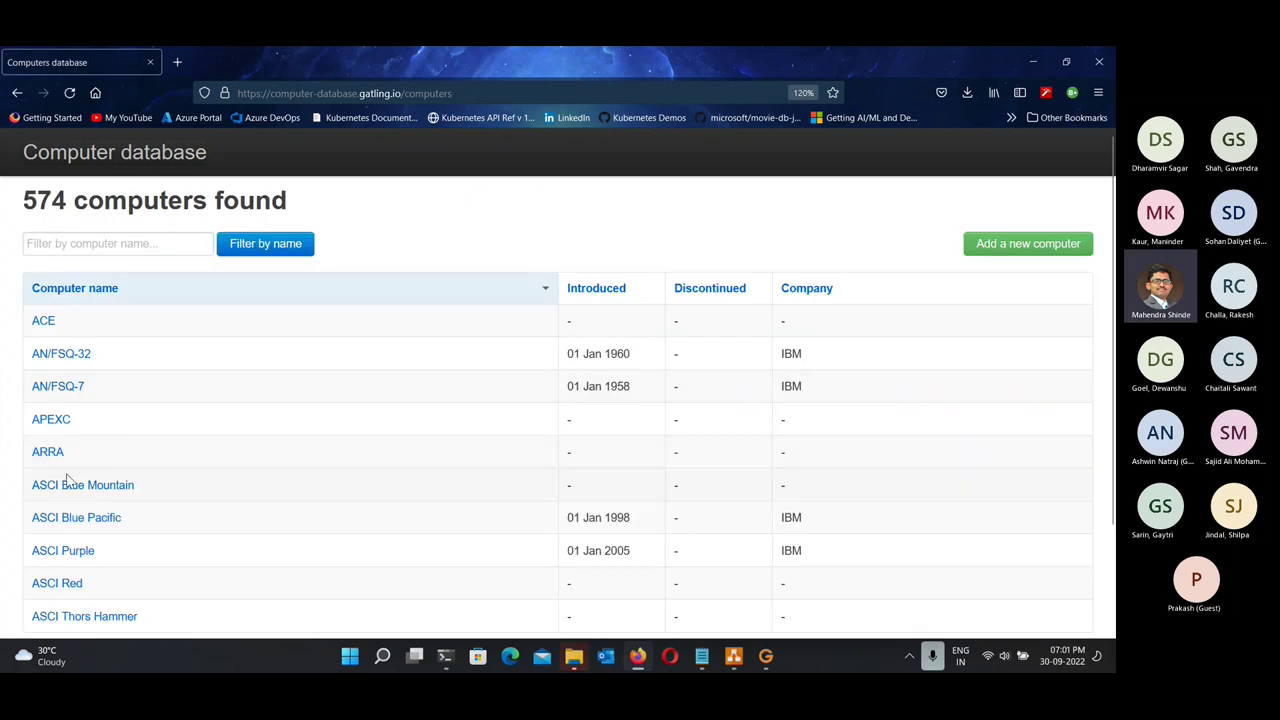
Open the ACE computer from the list and delete it.
{"action": "left_click", "coordinate": [42, 321]}
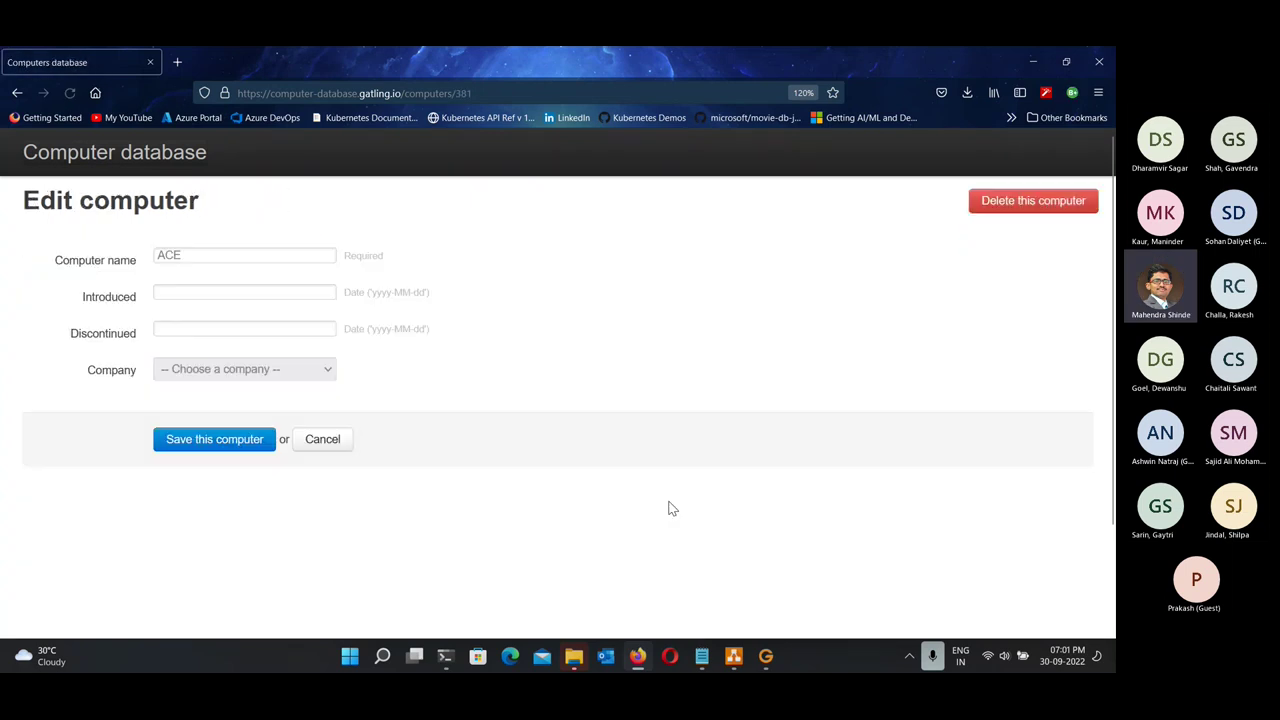
{"action": "left_click", "coordinate": [1000, 205]}
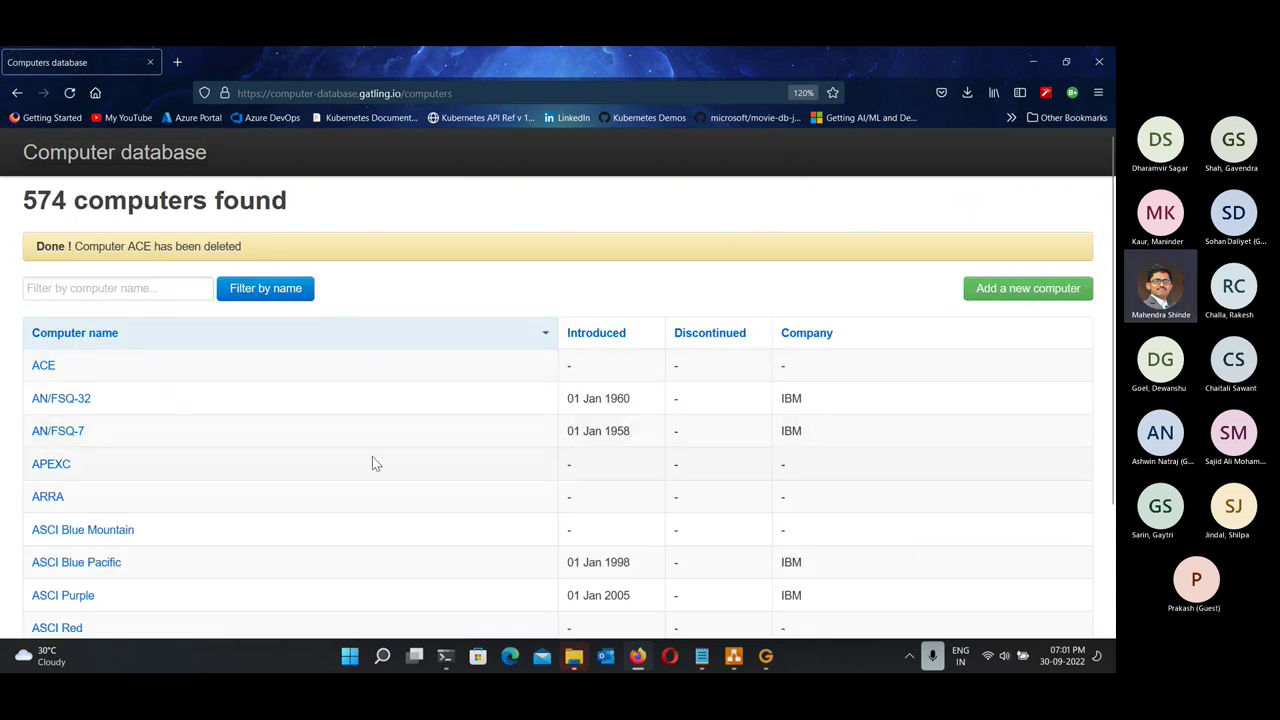
{"action": "scroll", "coordinate": [330, 484], "scroll_direction": "down", "scroll_amount": 3}
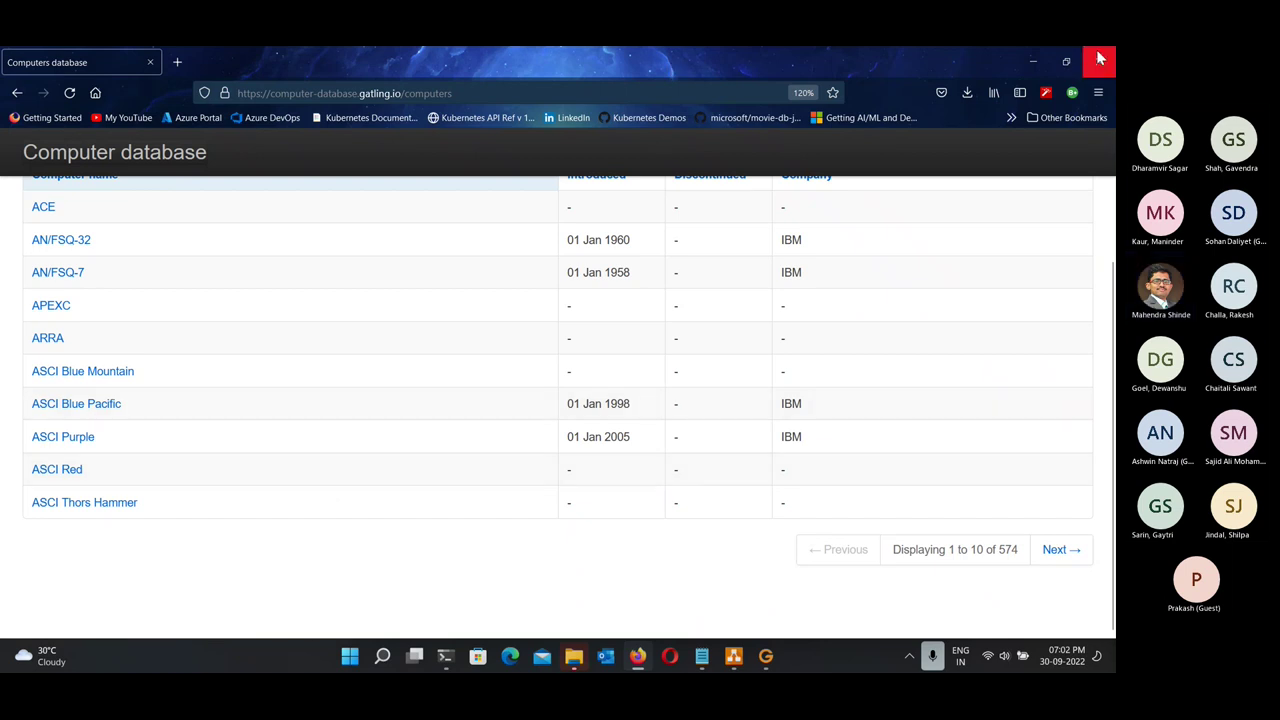
Switch to the Gatling Recorder, inspect the captured POST request to ocsp.sca1b.amazontrust.com, and clear the executed events.
{"action": "left_click", "coordinate": [1066, 61]}
{"action": "left_click", "coordinate": [285, 300]}
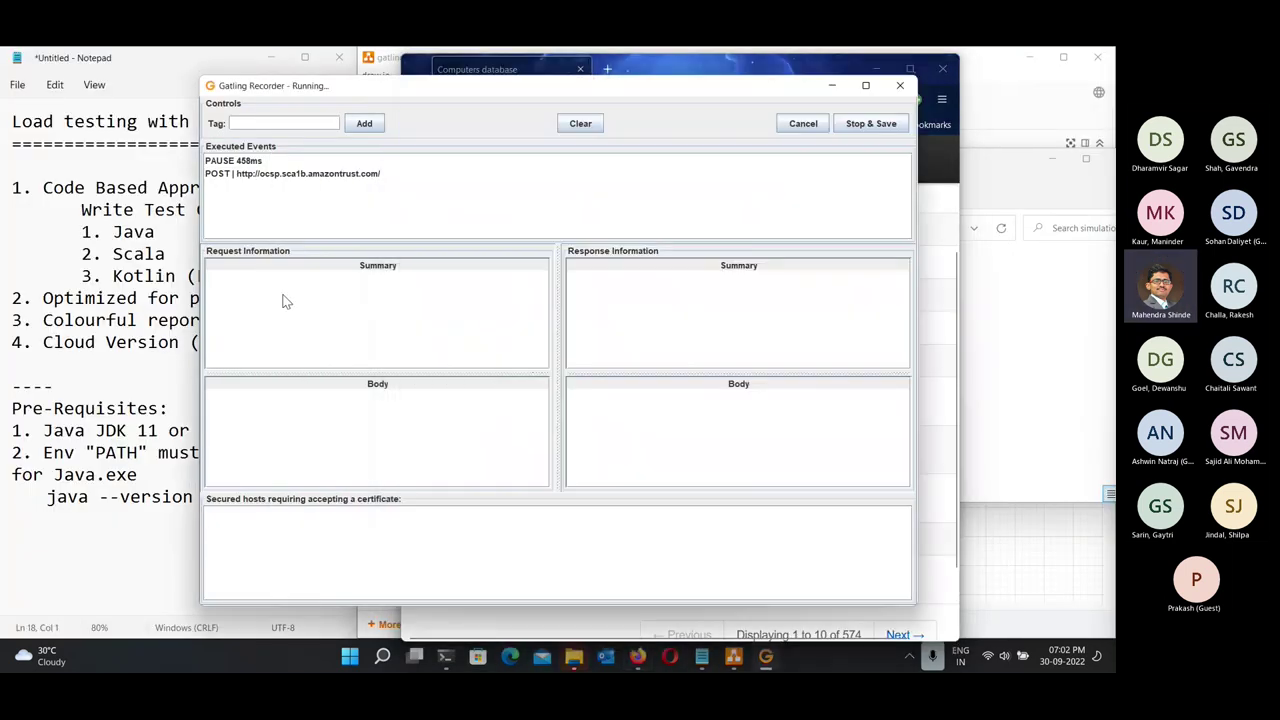
{"action": "left_click", "coordinate": [439, 203]}
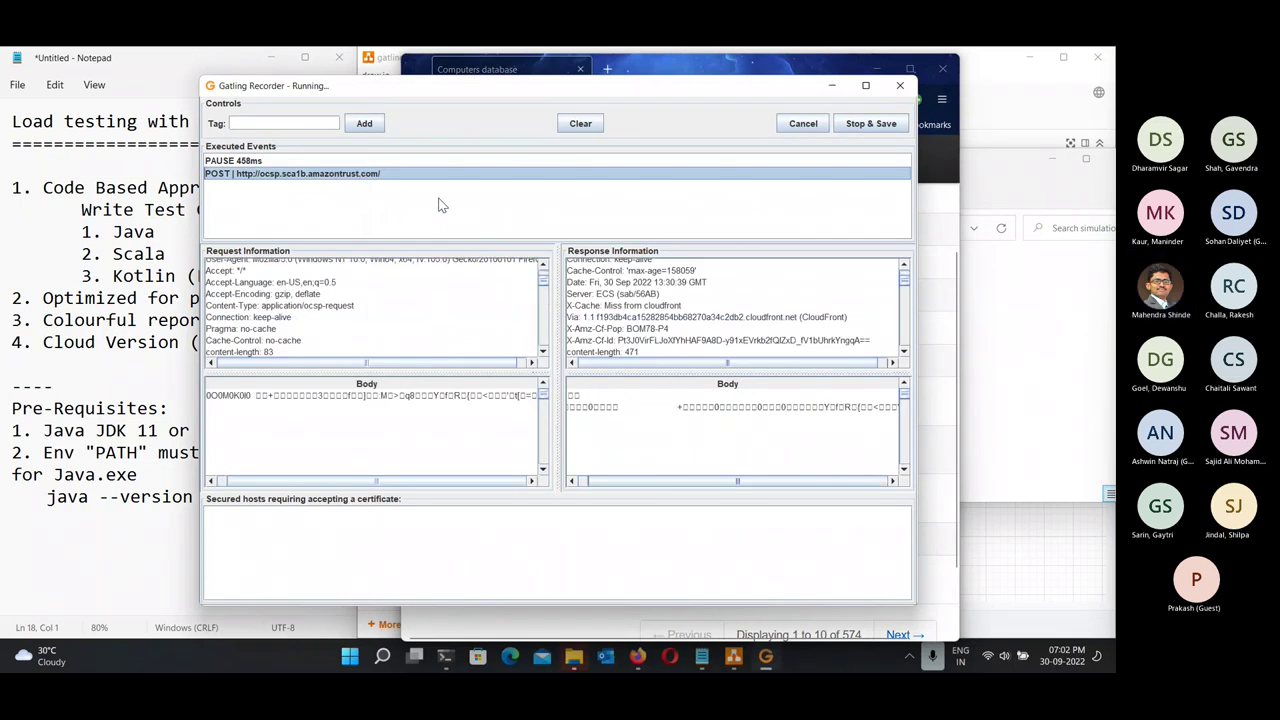
{"action": "left_click", "coordinate": [288, 177], "text": "ctrl"}
{"action": "left_click", "coordinate": [291, 182]}
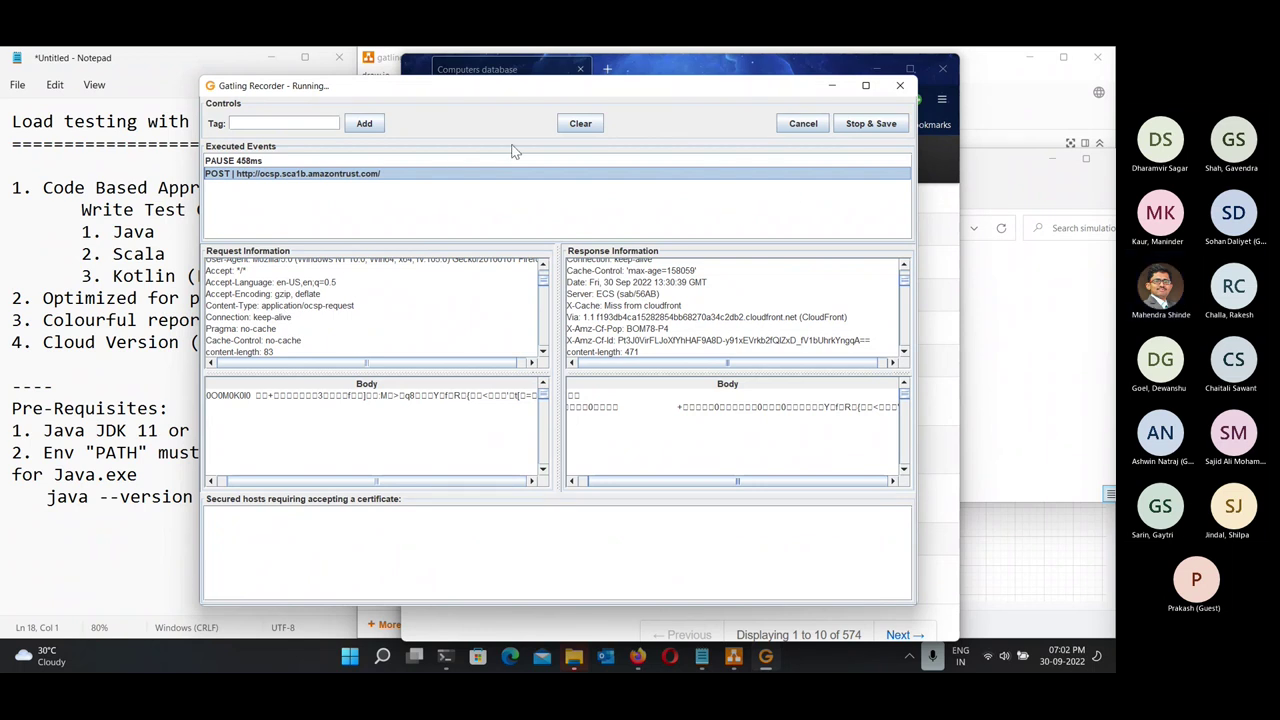
{"action": "left_click", "coordinate": [582, 124]}
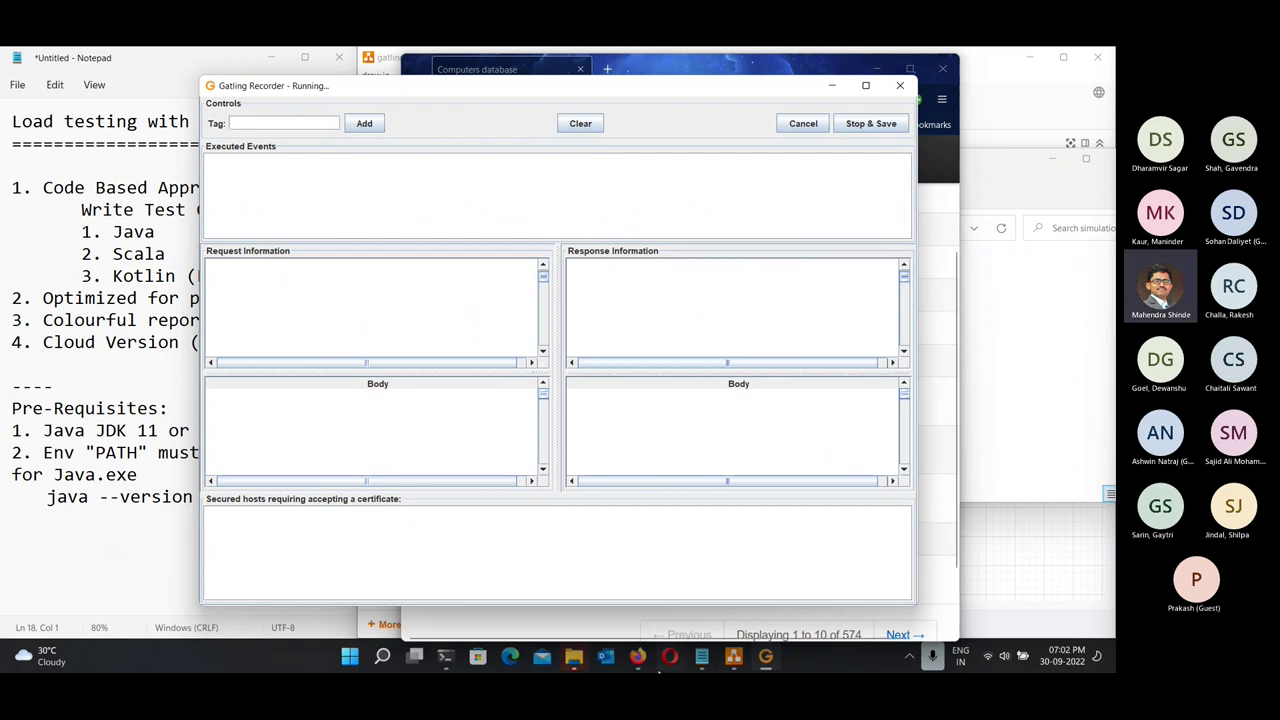
Switch to Firefox, maximize its window, and reload the computers page twice.
{"action": "left_click", "coordinate": [648, 662]}
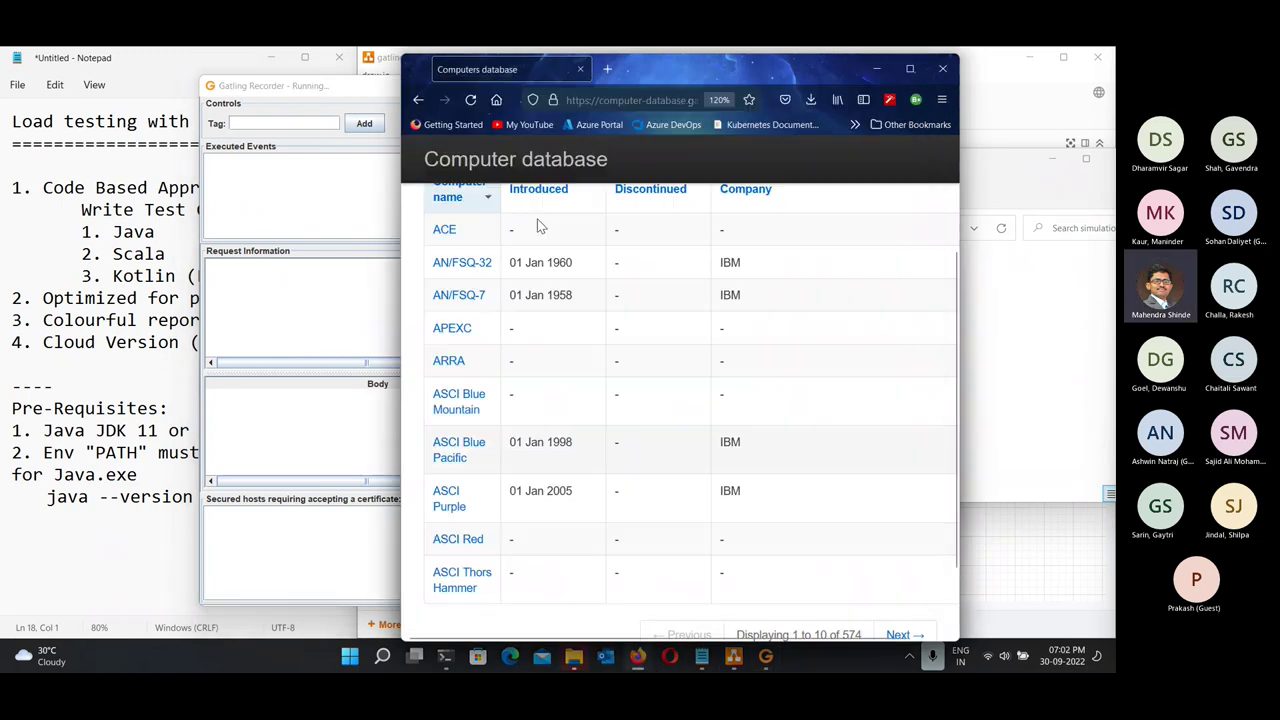
{"action": "left_click", "coordinate": [660, 96]}
{"action": "key", "text": "super+Up"}
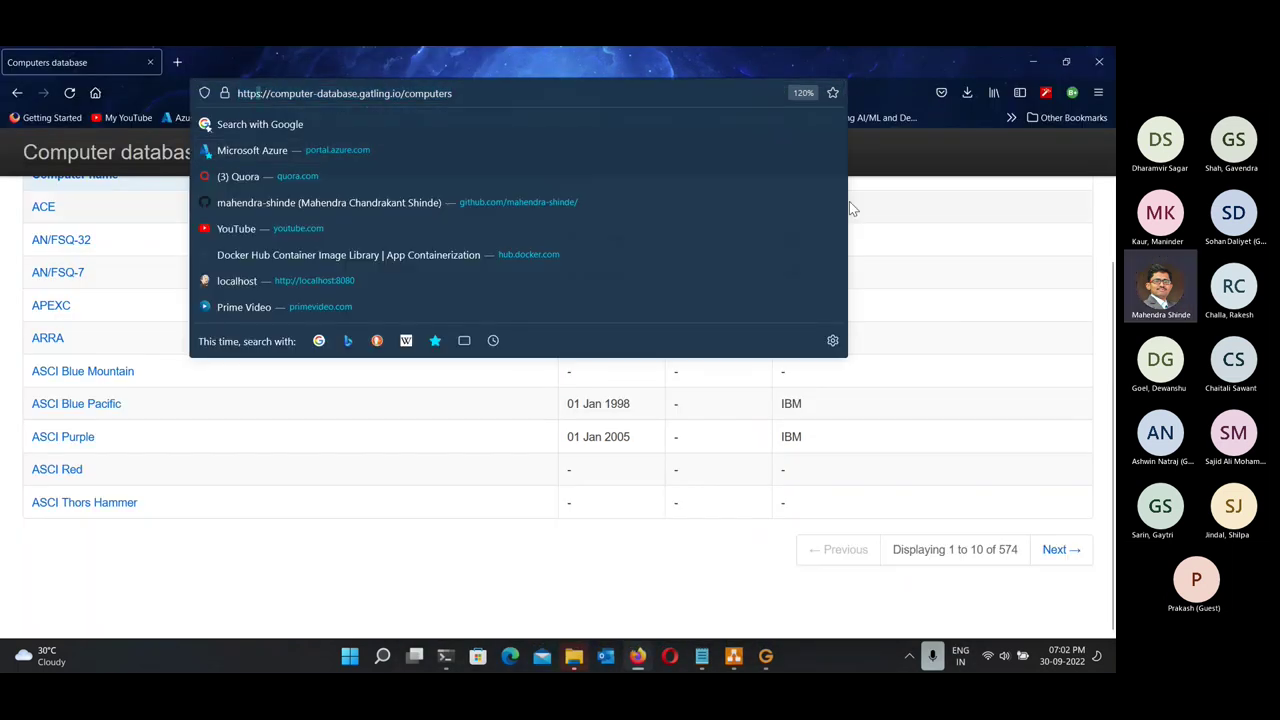
{"action": "key", "text": "Return"}
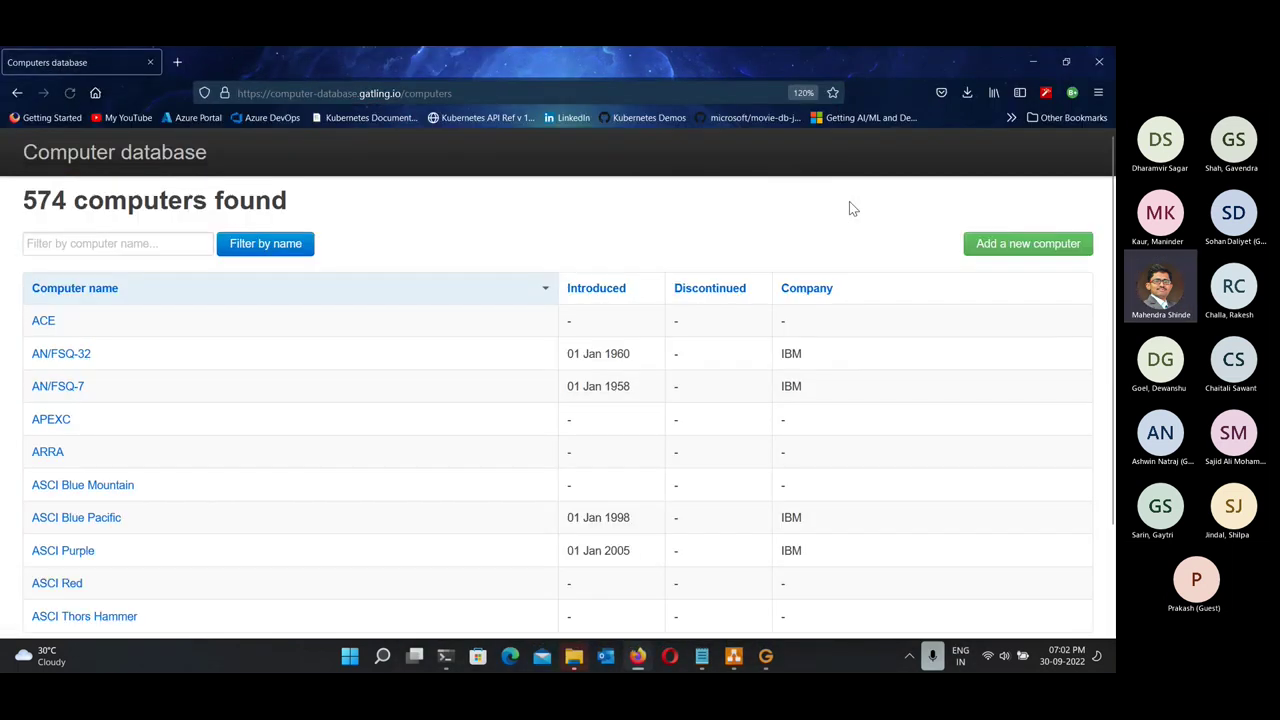
{"action": "left_click", "coordinate": [294, 93]}
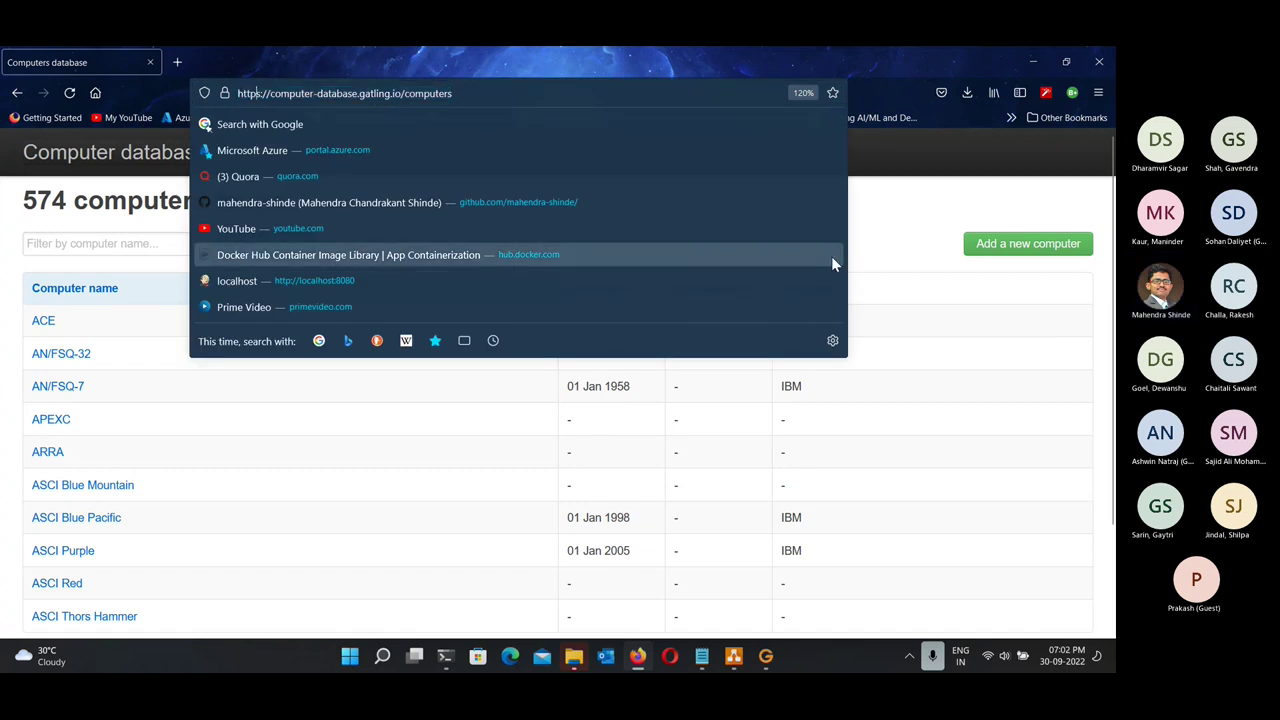
{"action": "key", "text": "Return"}
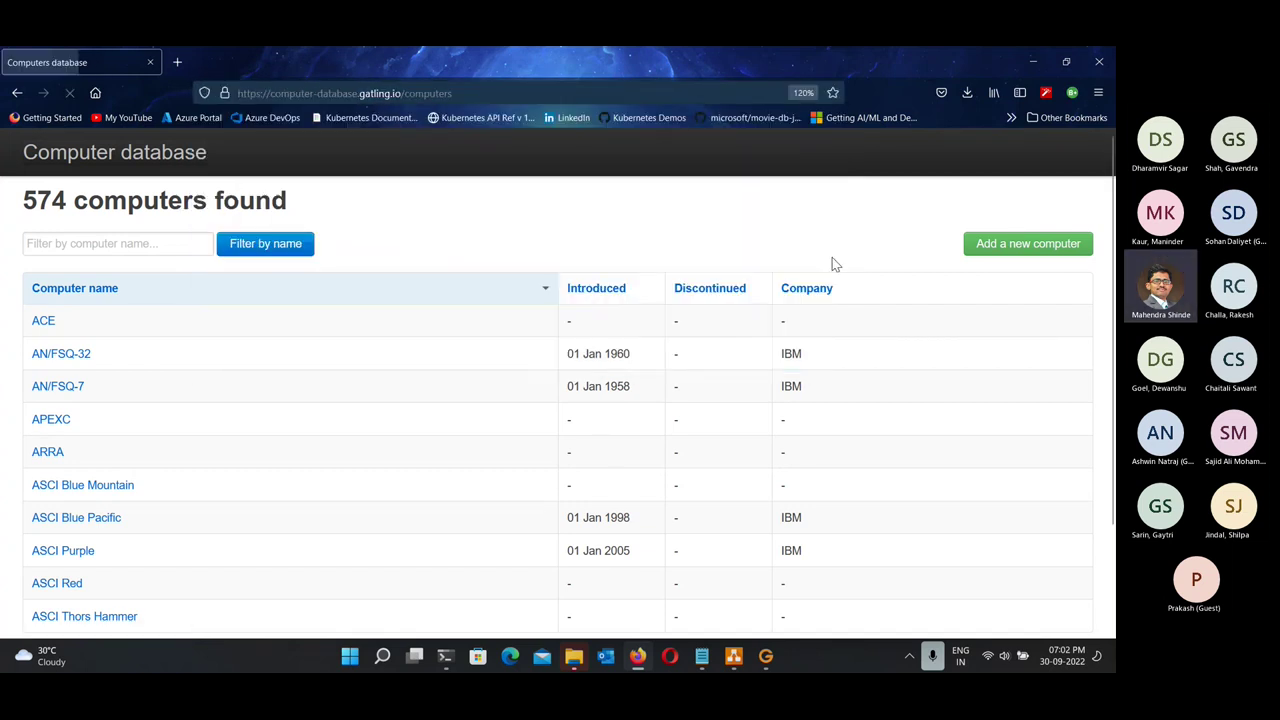
{"action": "left_click", "coordinate": [473, 93]}
{"action": "key", "text": "End"}
{"action": "key", "text": "ctrl+Left"}
{"action": "key", "text": "ctrl+Left"}
{"action": "key", "text": "ctrl+Left"}
{"action": "key", "text": "ctrl+Left"}
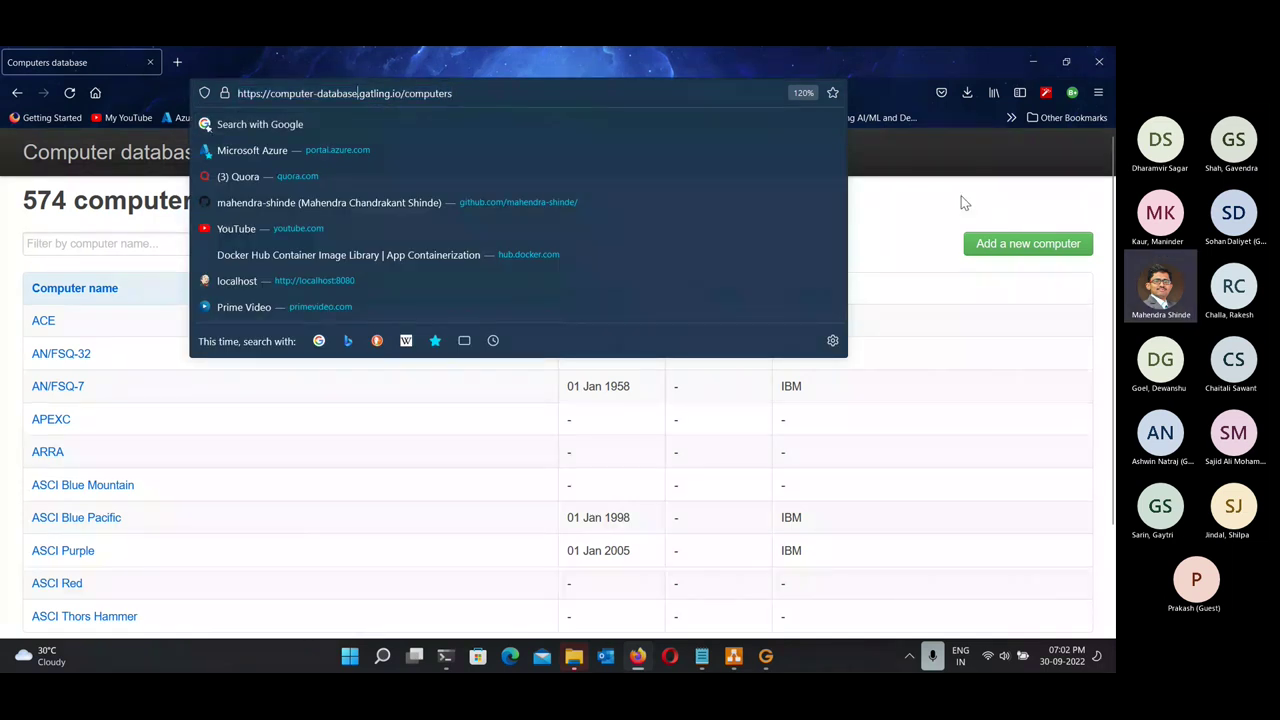
{"action": "key", "text": "ctrl+Left"}
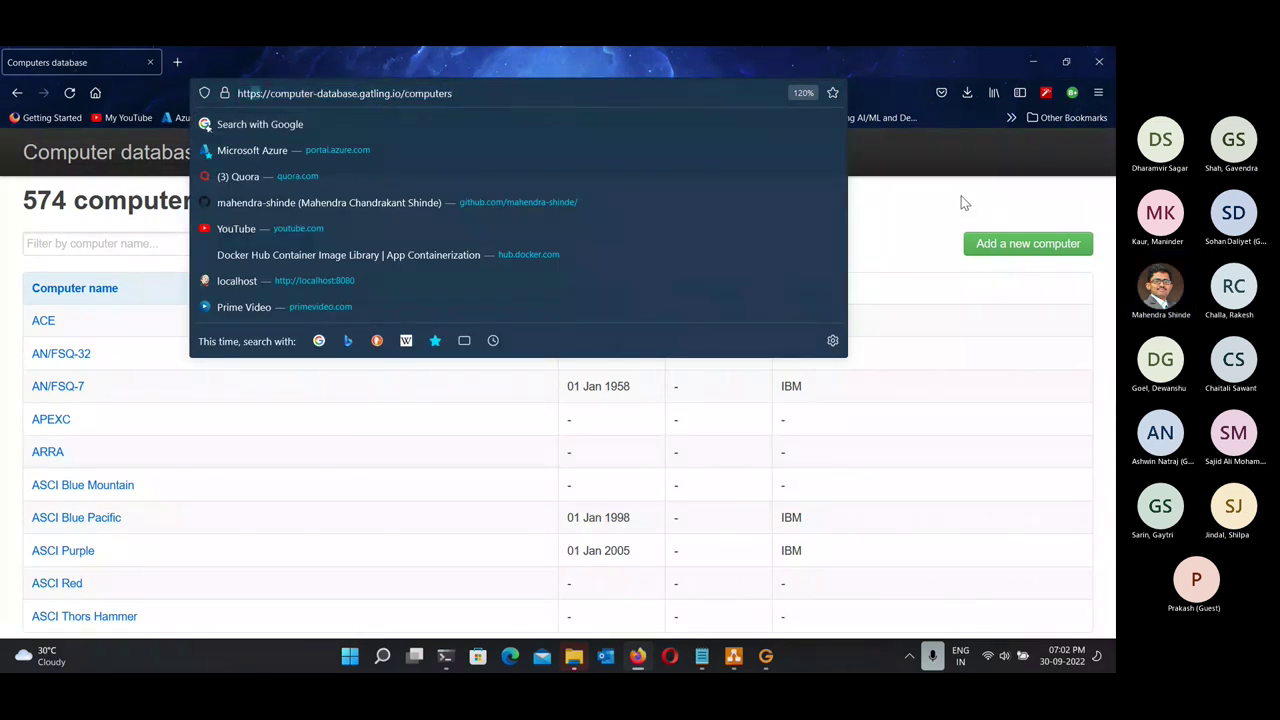
{"action": "key", "text": "BackSpace"}
{"action": "key", "text": "BackSpace"}
{"action": "key", "text": "BackSpace"}
{"action": "key", "text": "BackSpace"}
{"action": "key", "text": "BackSpace"}
{"action": "key", "text": "BackSpace"}
{"action": "key", "text": "BackSpace"}
{"action": "key", "text": "BackSpace"}
{"action": "key", "text": "BackSpace"}
{"action": "key", "text": "BackSpace"}
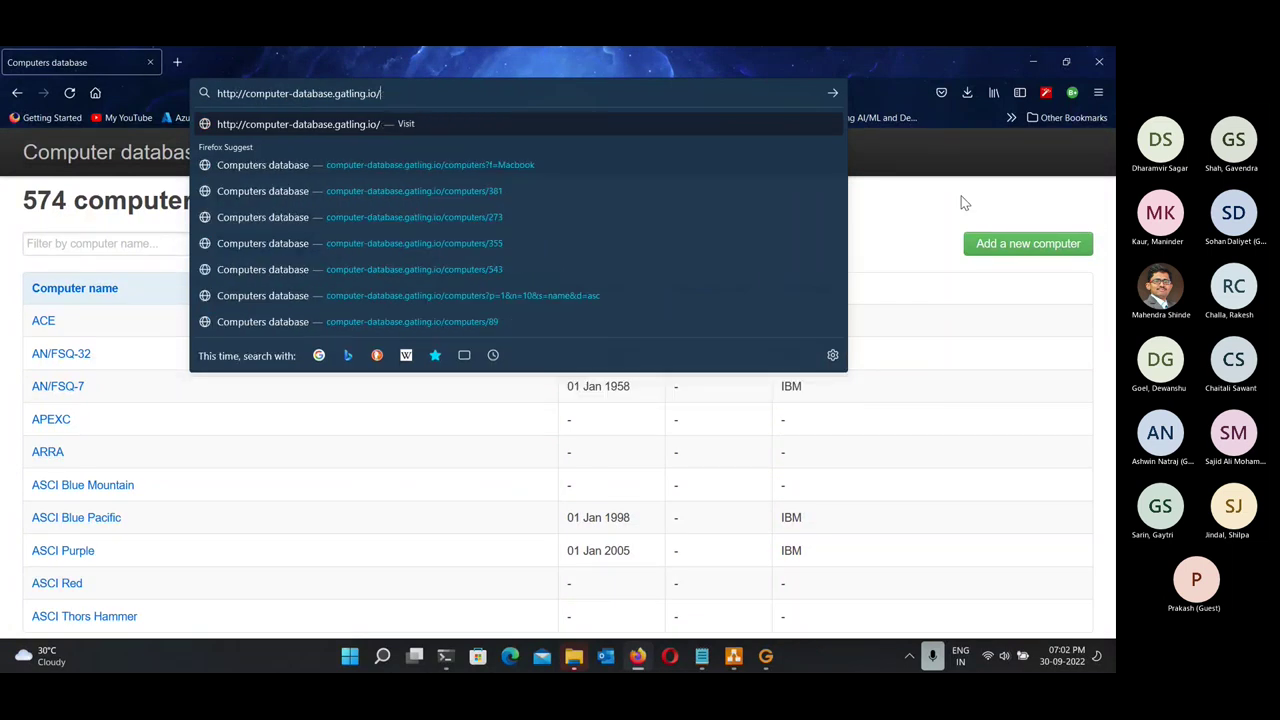
{"action": "key", "text": "Return"}
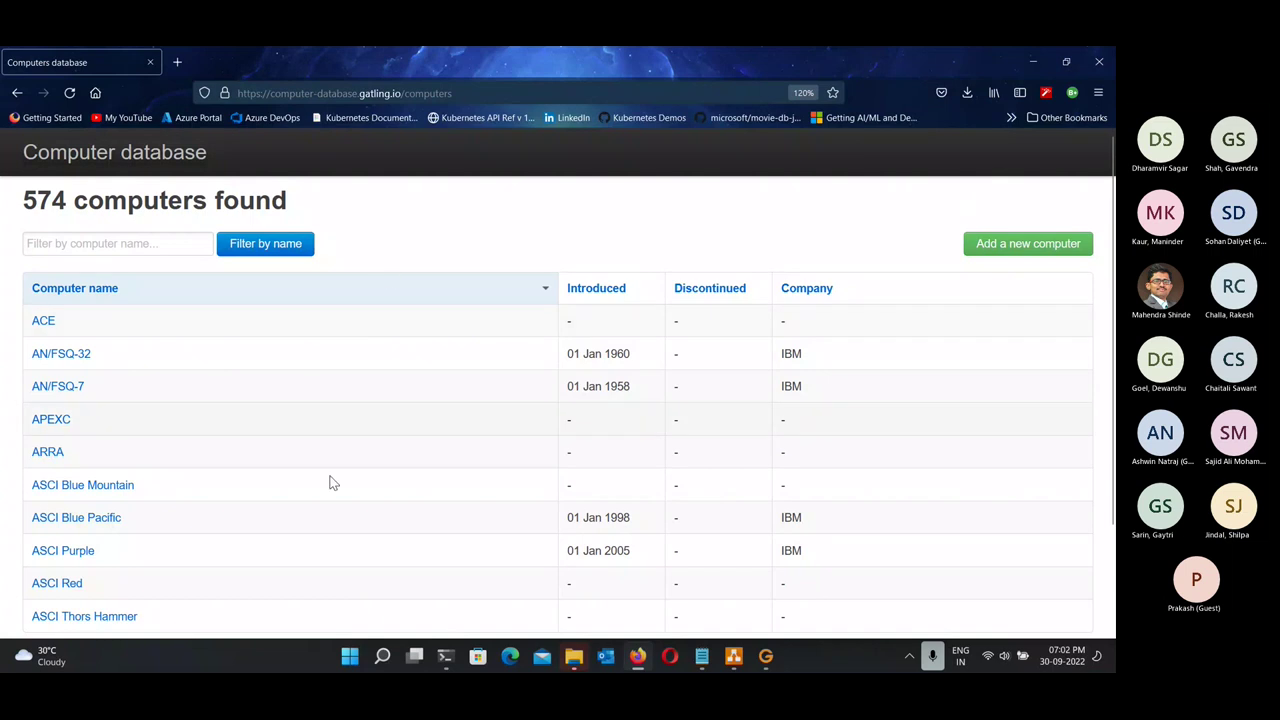
Open the ASCI Purple computer, save it without edits, and check the Gatling Recorder's executed events.
{"action": "left_click", "coordinate": [63, 551]}
{"action": "key", "text": "alt+Tab"}
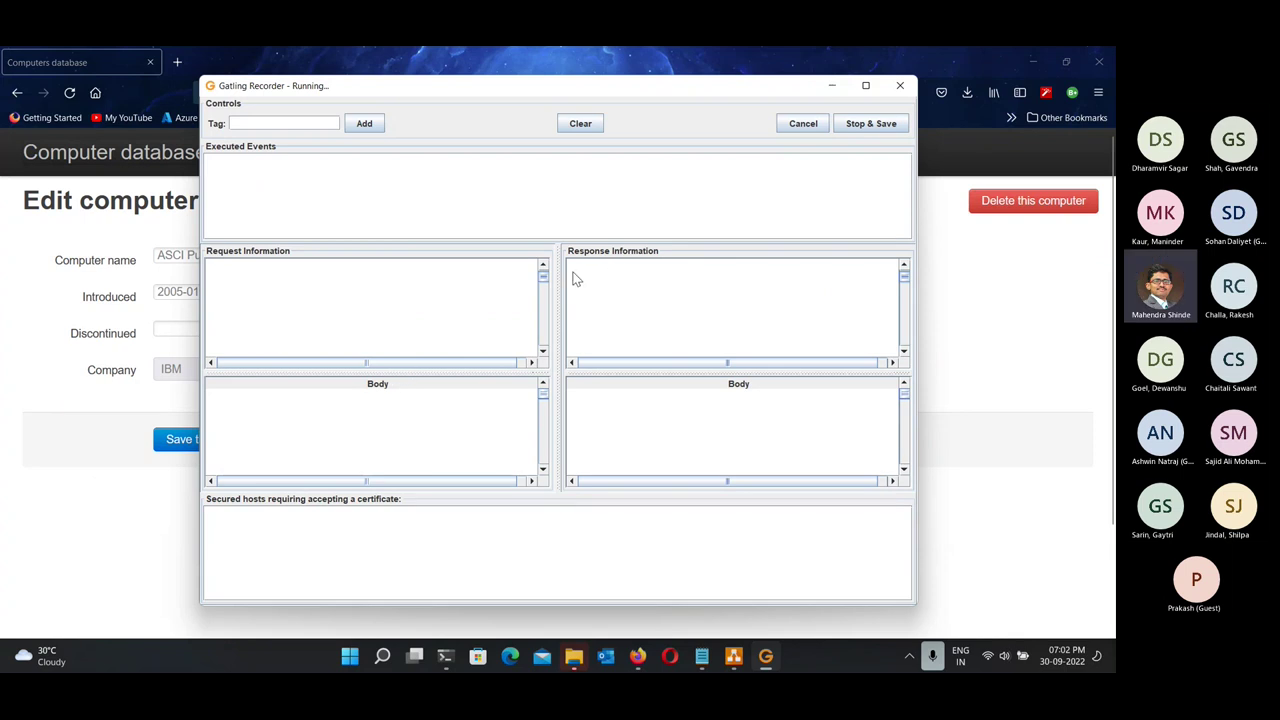
{"action": "key", "text": "alt+Tab"}
{"action": "left_click", "coordinate": [214, 439]}
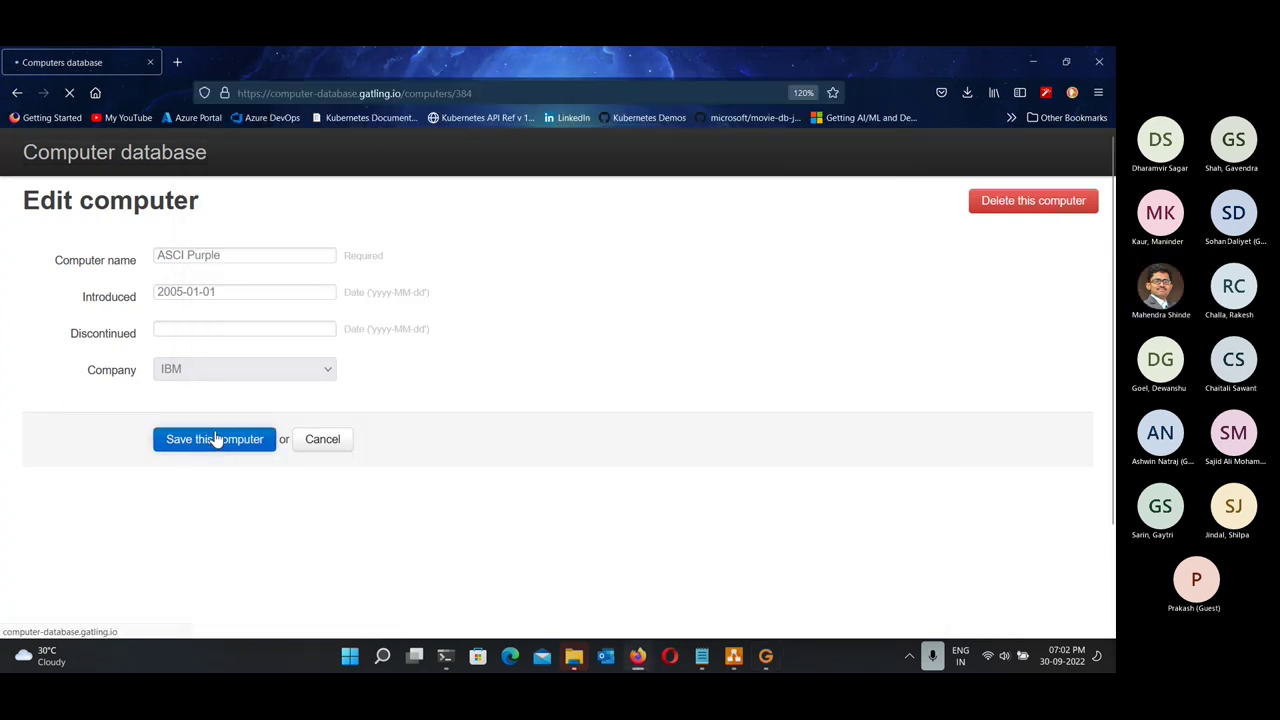
{"action": "key", "text": "alt+Tab"}
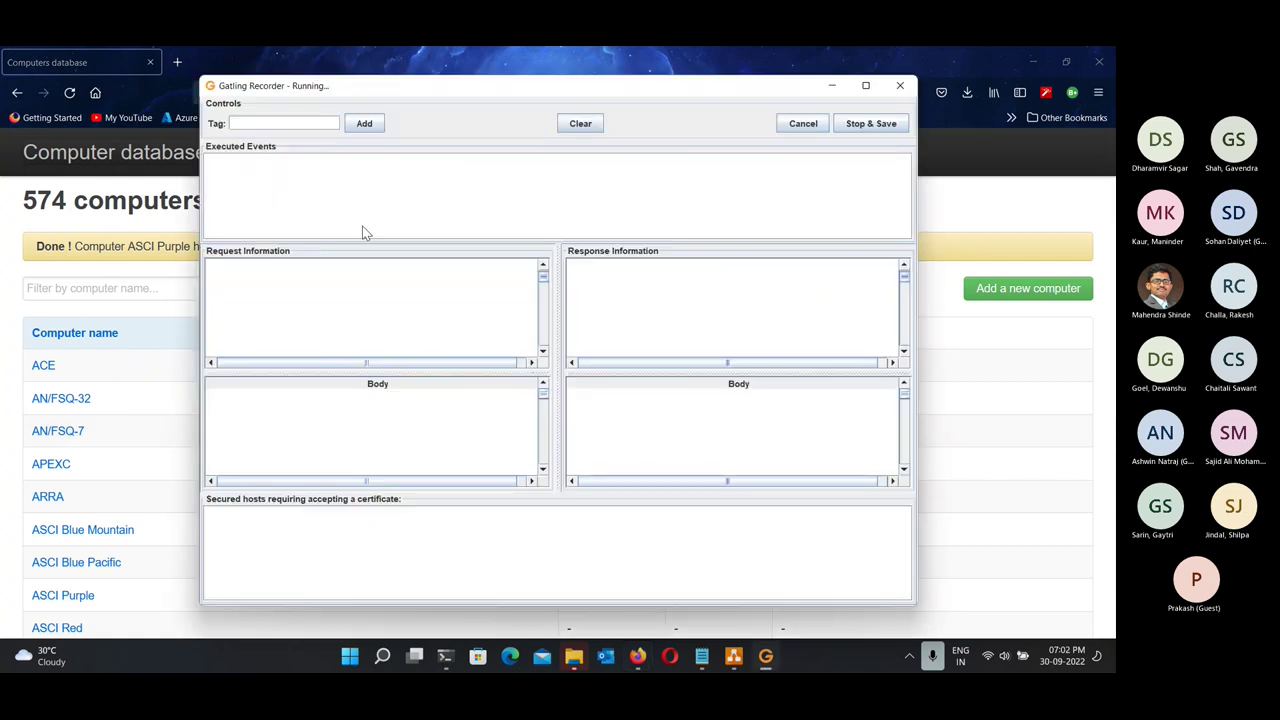
Switch to Firefox, save the ASCI Thors Hammer computer without edits, and delete the APEXC computer.
{"action": "key", "text": "alt+Tab"}
{"action": "scroll", "coordinate": [147, 536], "scroll_direction": "down", "scroll_amount": 2}
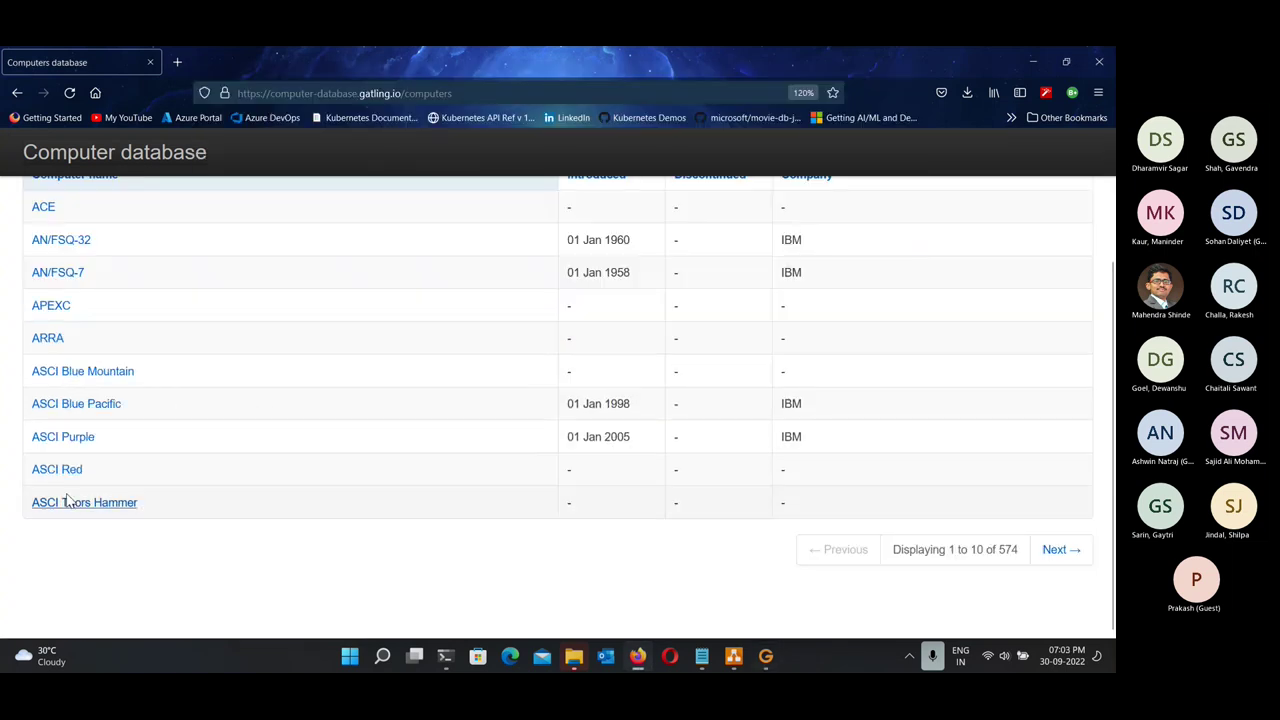
{"action": "left_click", "coordinate": [67, 502]}
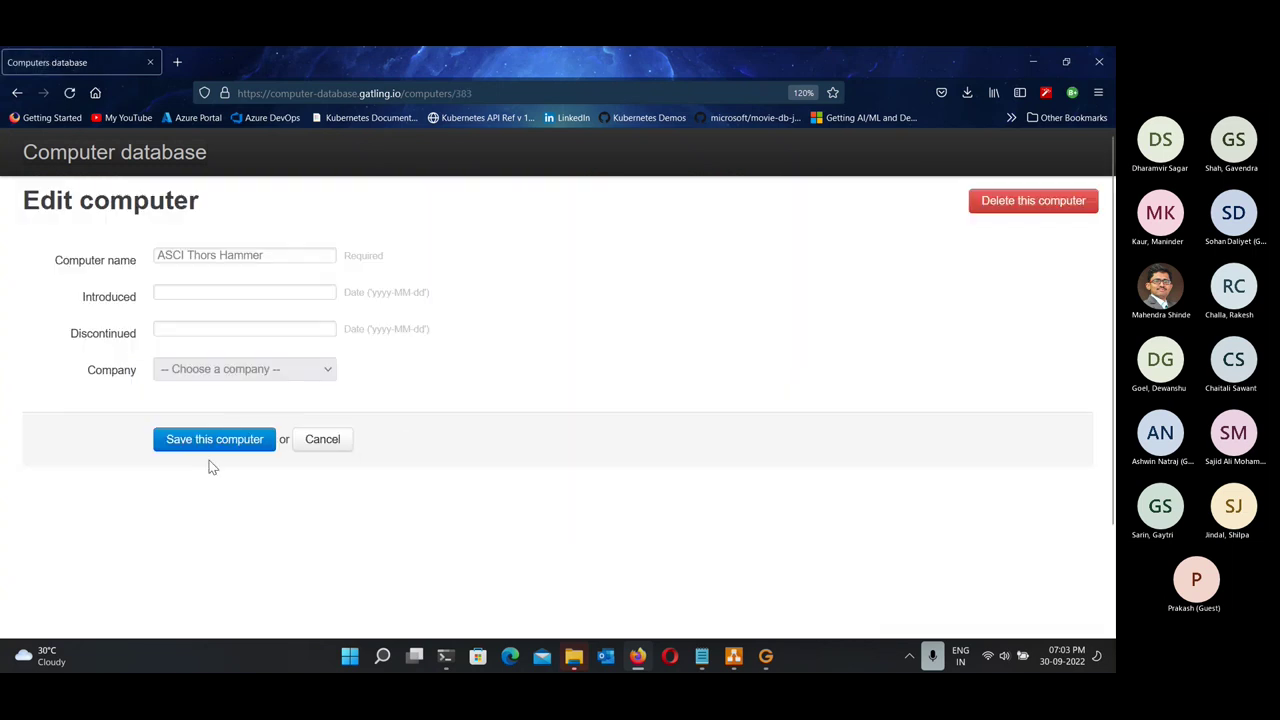
{"action": "left_click", "coordinate": [208, 445]}
{"action": "left_click", "coordinate": [55, 465]}
{"action": "left_click", "coordinate": [1031, 210]}
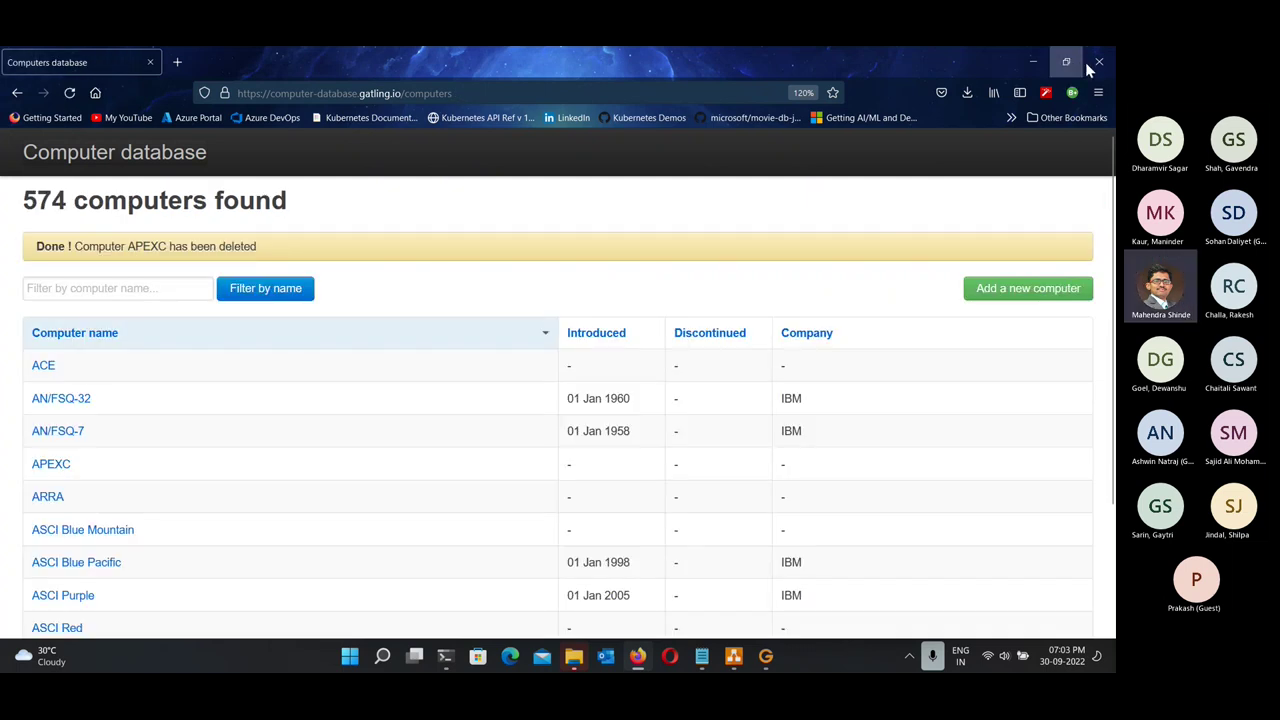
Close Firefox, and stop and save the recording in the Gatling Recorder.
{"action": "left_click", "coordinate": [1098, 62]}
{"action": "left_click", "coordinate": [871, 123]}
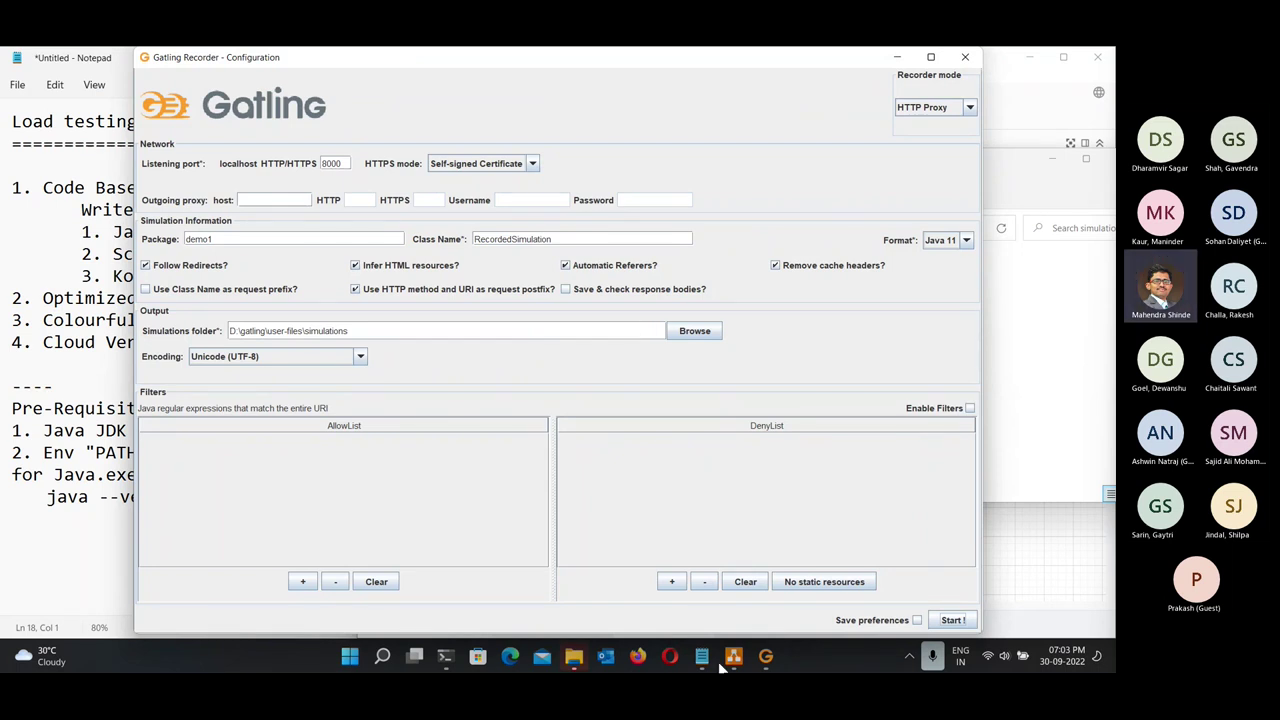
Switch to File Explorer and open the demo1 folder under D:\gatling\user-files\simulations to check for the recorded simulation.
{"action": "left_click", "coordinate": [574, 656]}
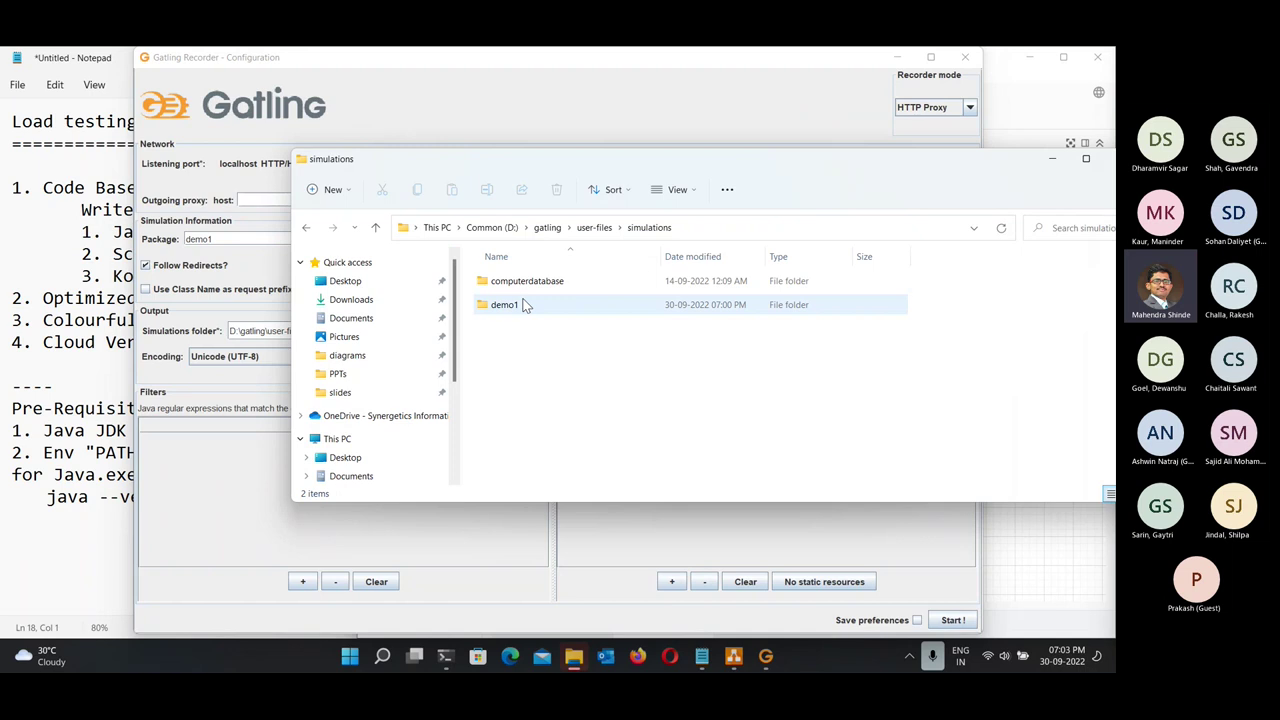
{"action": "left_click_drag", "start_coordinate": [597, 175], "coordinate": [596, 295]}
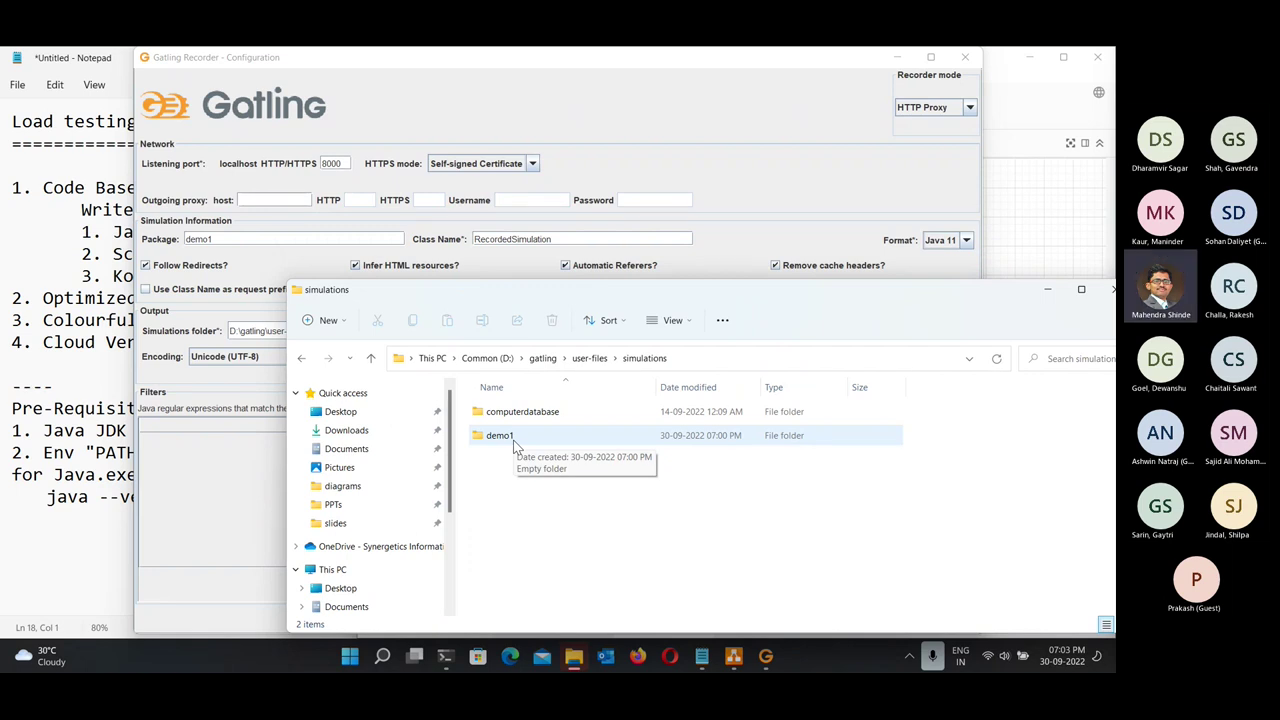
{"action": "double_click", "coordinate": [513, 441]}
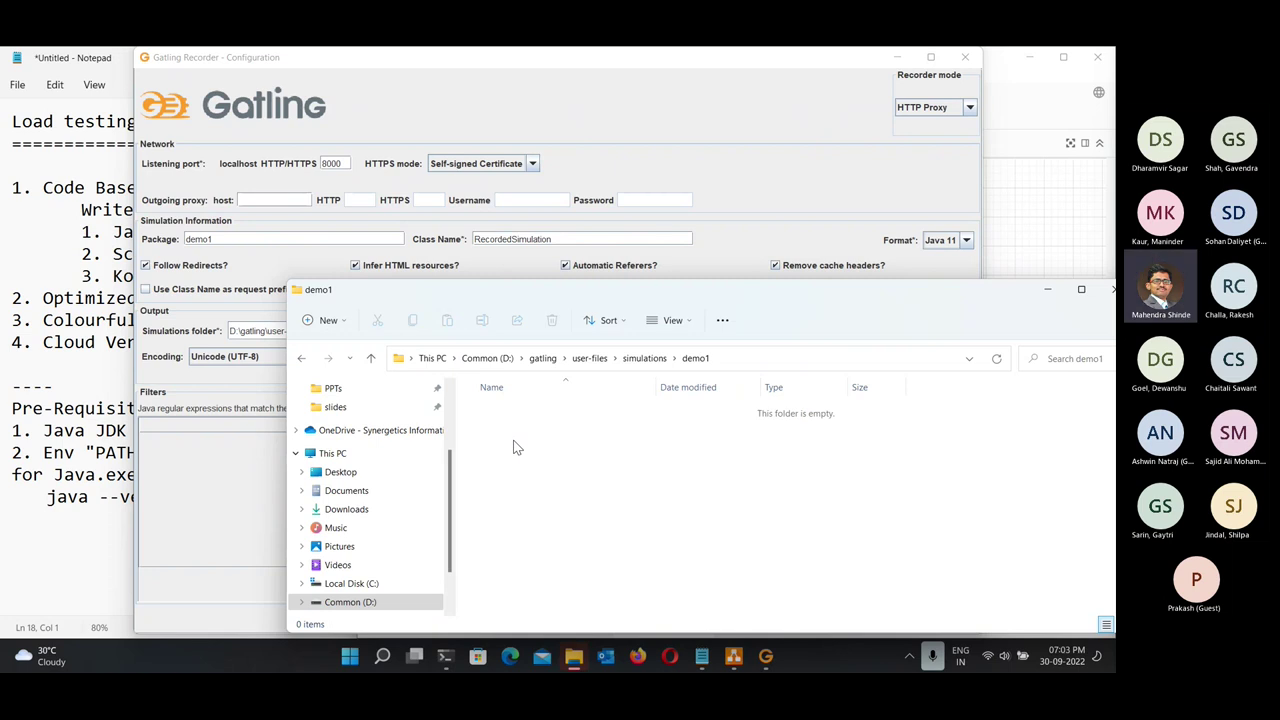
Try the Certificate Authority and Provided Keystore HTTPS modes in the Gatling Recorder, and restore Self-signed Certificate with the HTTP Proxy recorder mode.
{"action": "left_click", "coordinate": [533, 164]}
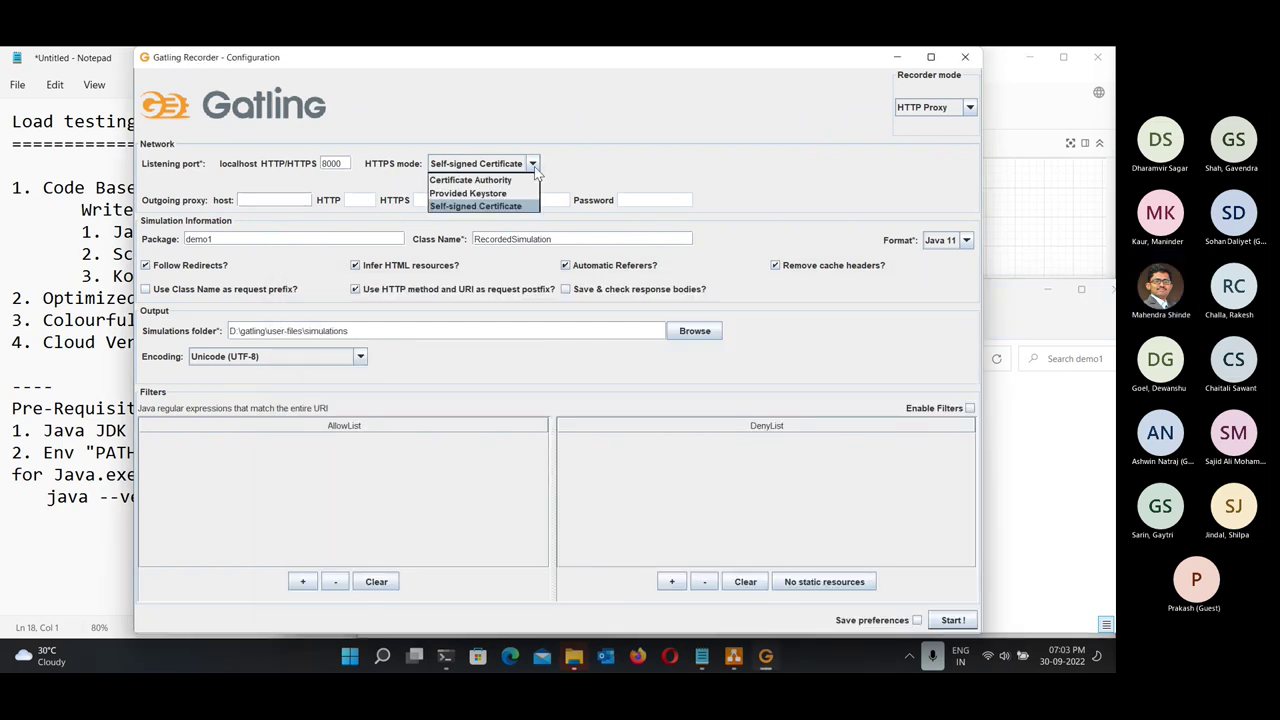
{"action": "left_click", "coordinate": [498, 168]}
{"action": "left_click", "coordinate": [498, 168]}
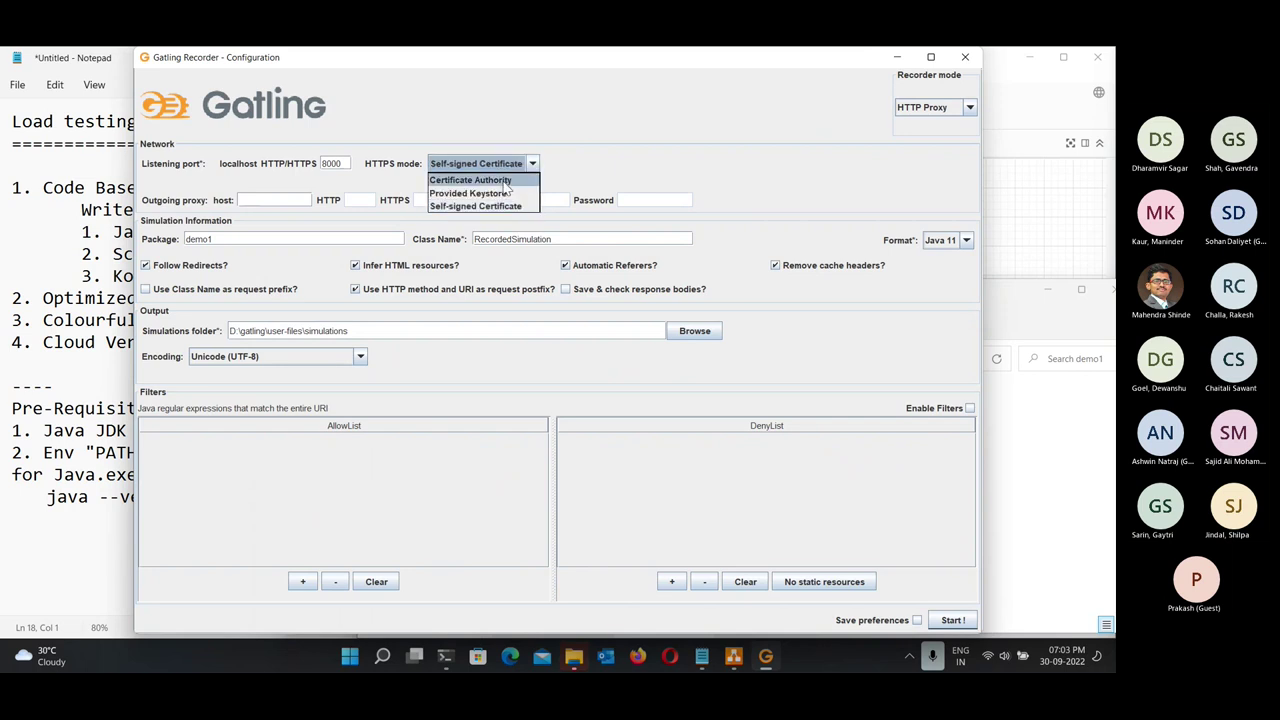
{"action": "left_click", "coordinate": [502, 181]}
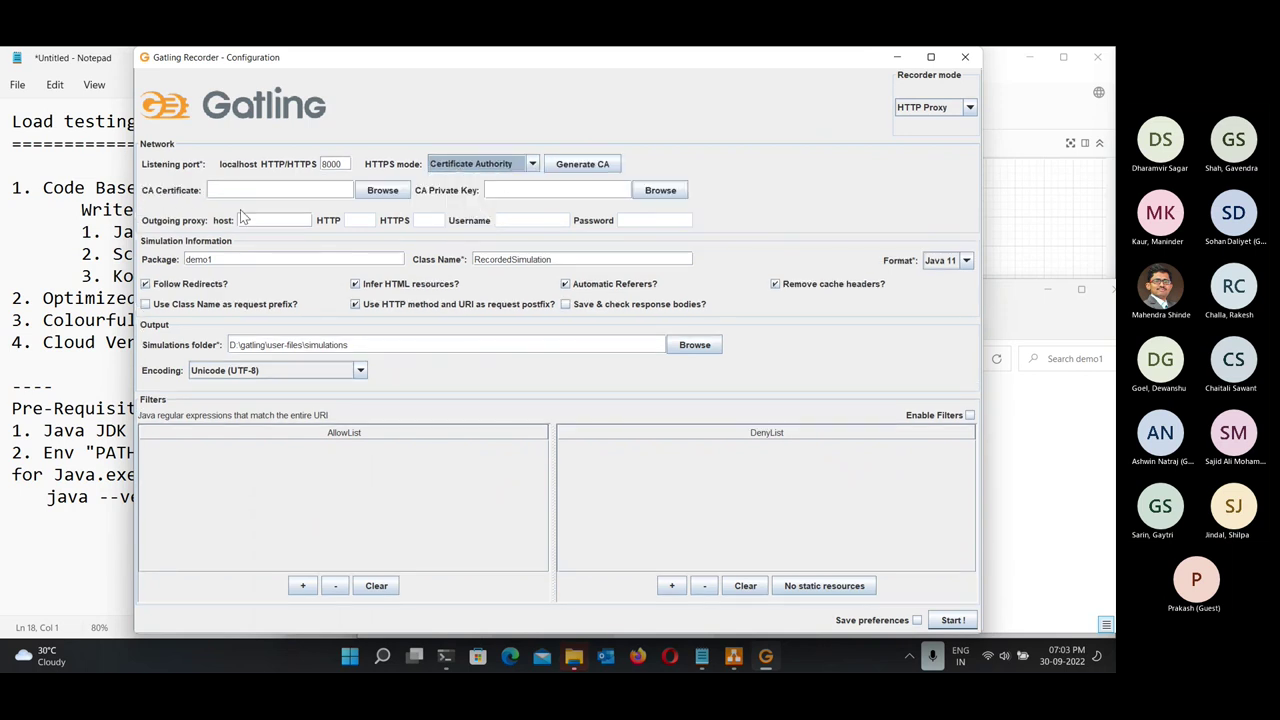
{"action": "left_click", "coordinate": [487, 166]}
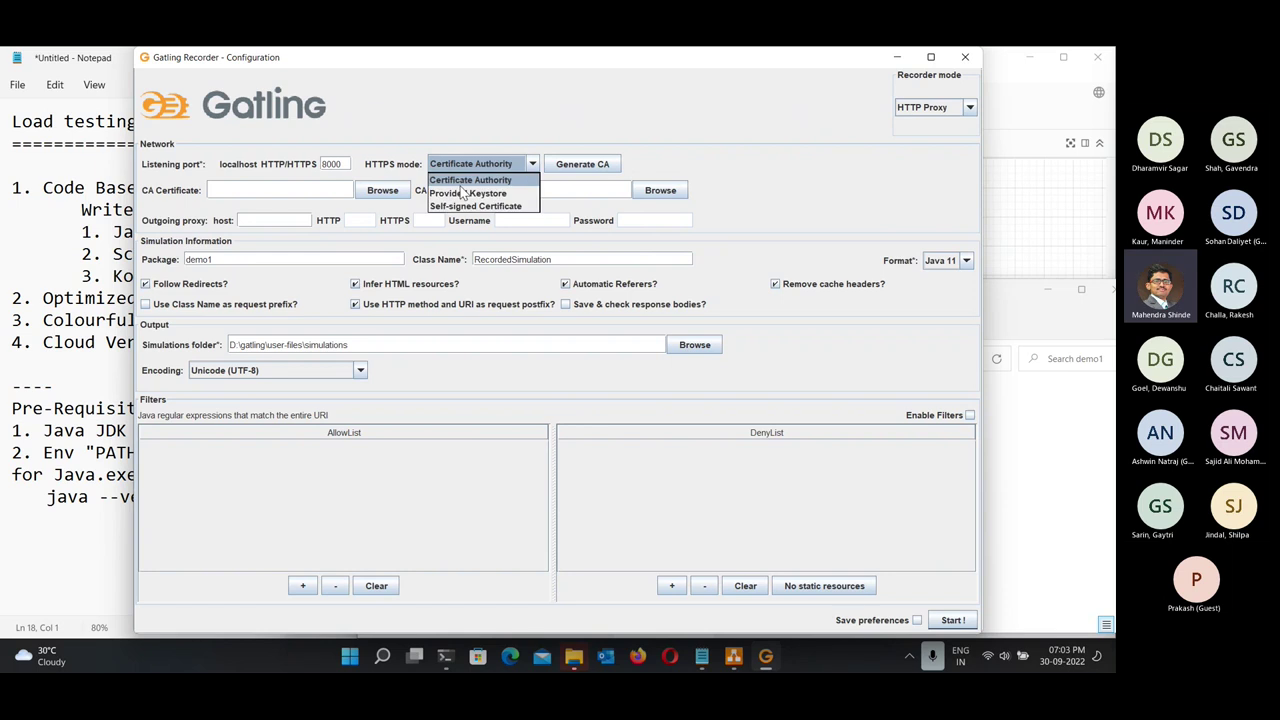
{"action": "left_click", "coordinate": [463, 193]}
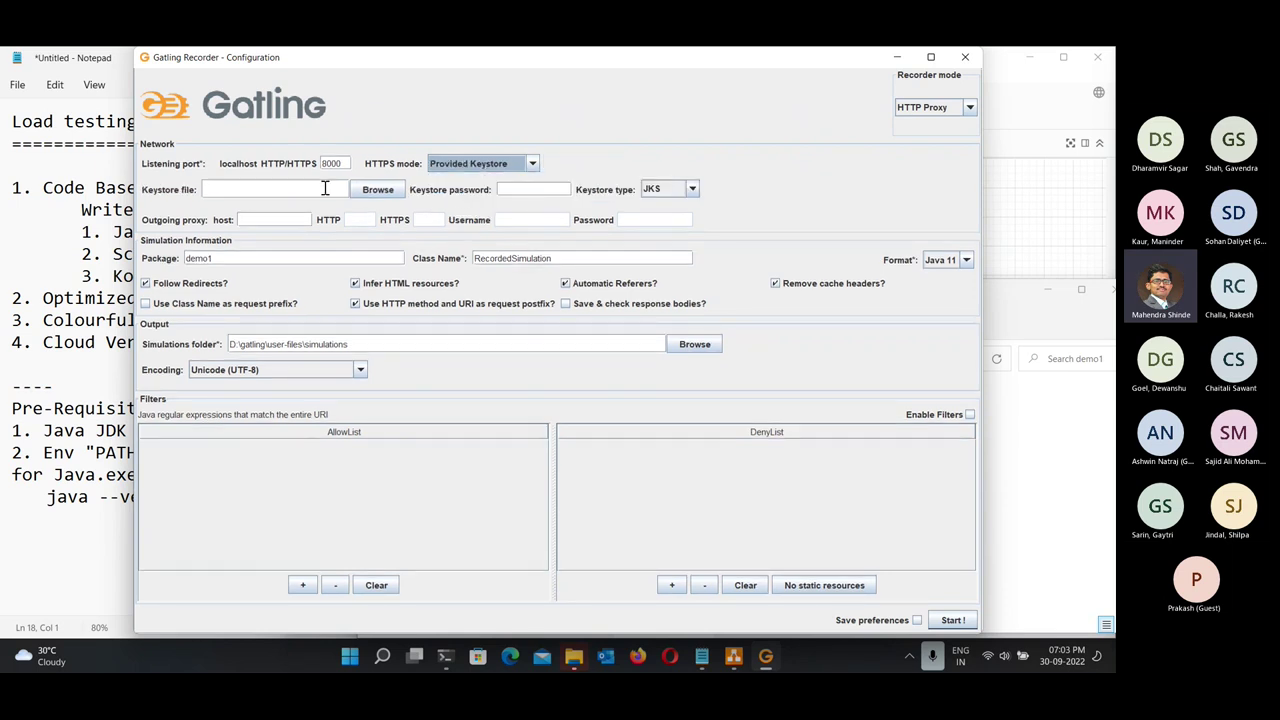
{"action": "left_click", "coordinate": [485, 166]}
{"action": "left_click", "coordinate": [485, 168]}
{"action": "left_click", "coordinate": [485, 168]}
{"action": "left_click", "coordinate": [468, 190]}
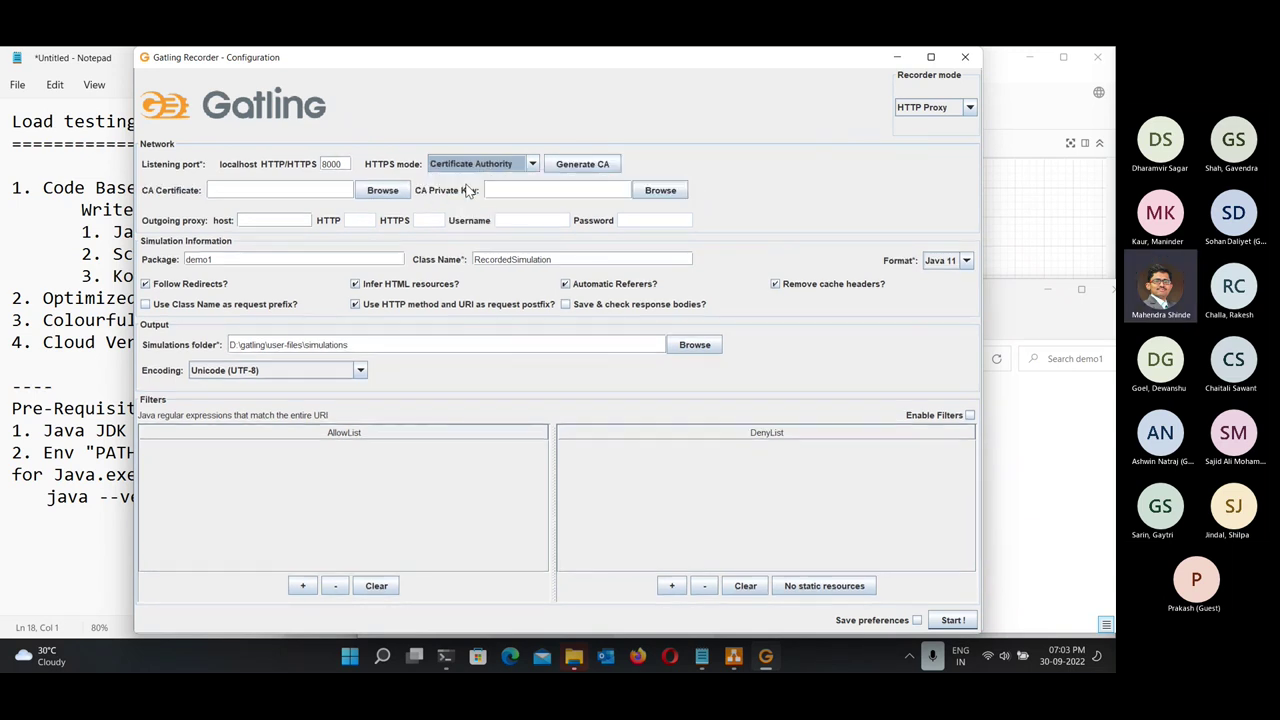
{"action": "left_click", "coordinate": [482, 165]}
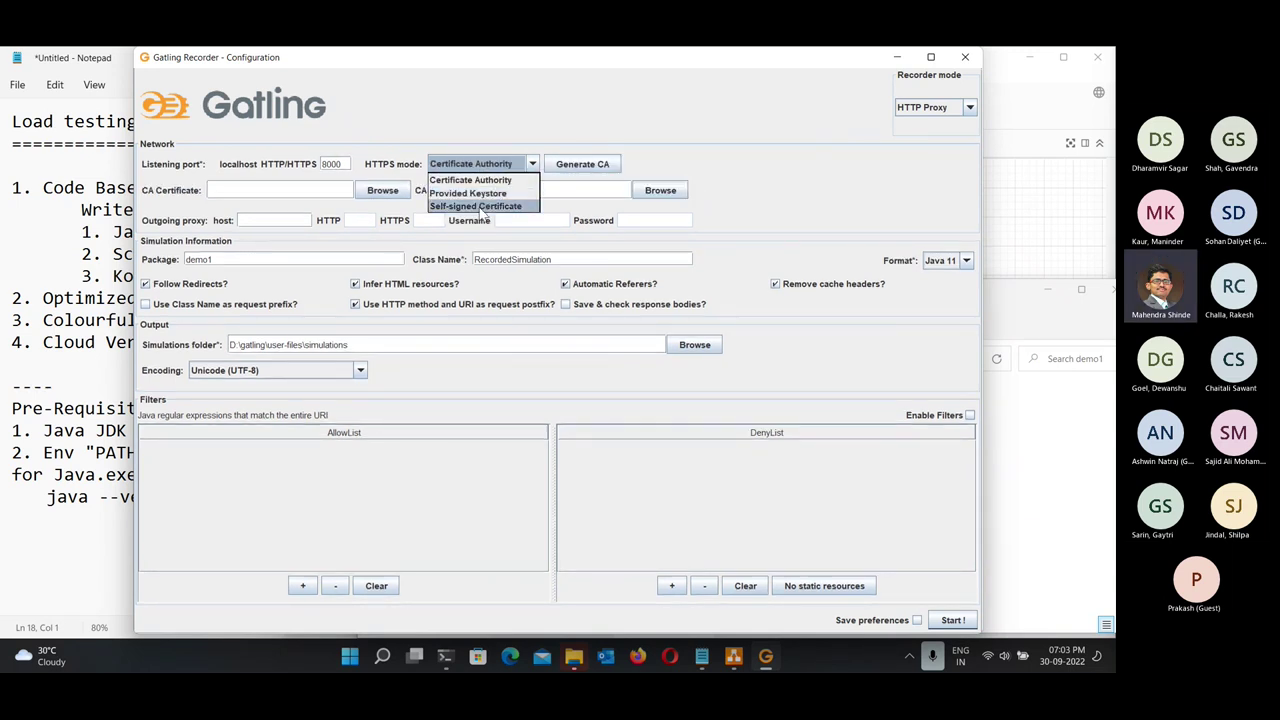
{"action": "left_click", "coordinate": [479, 205]}
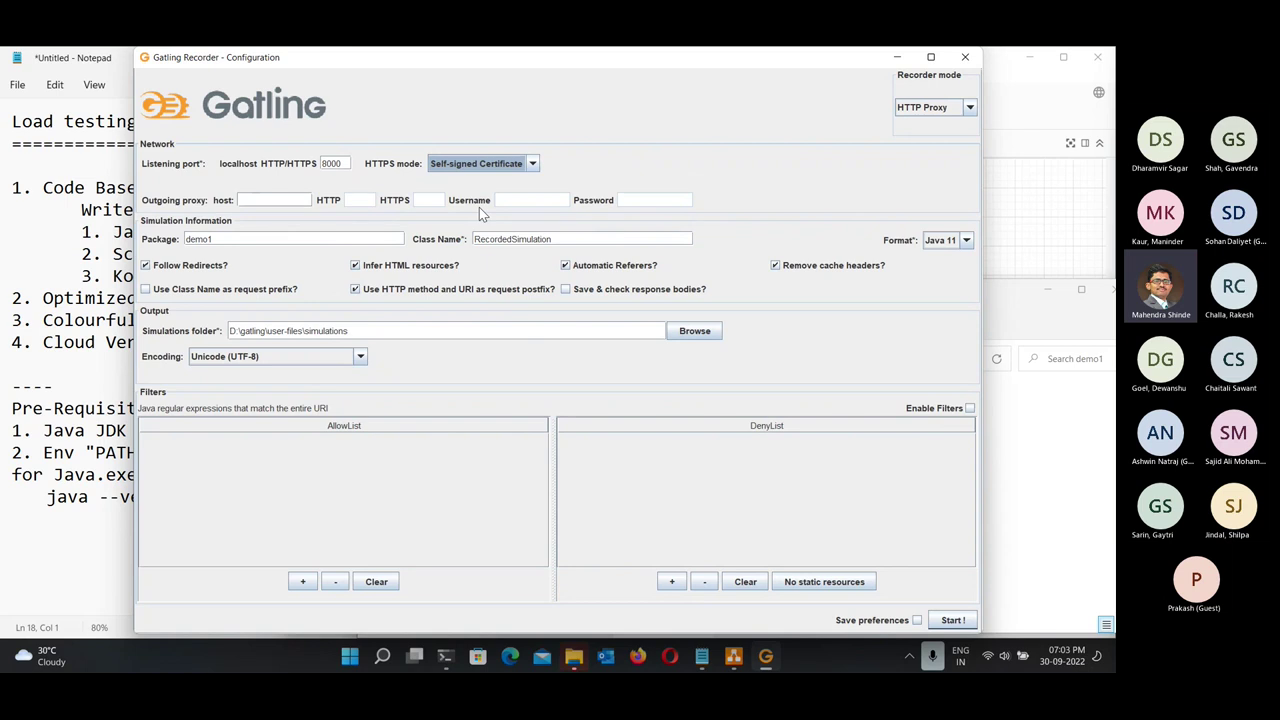
{"action": "left_click", "coordinate": [940, 110]}
{"action": "left_click", "coordinate": [940, 112]}
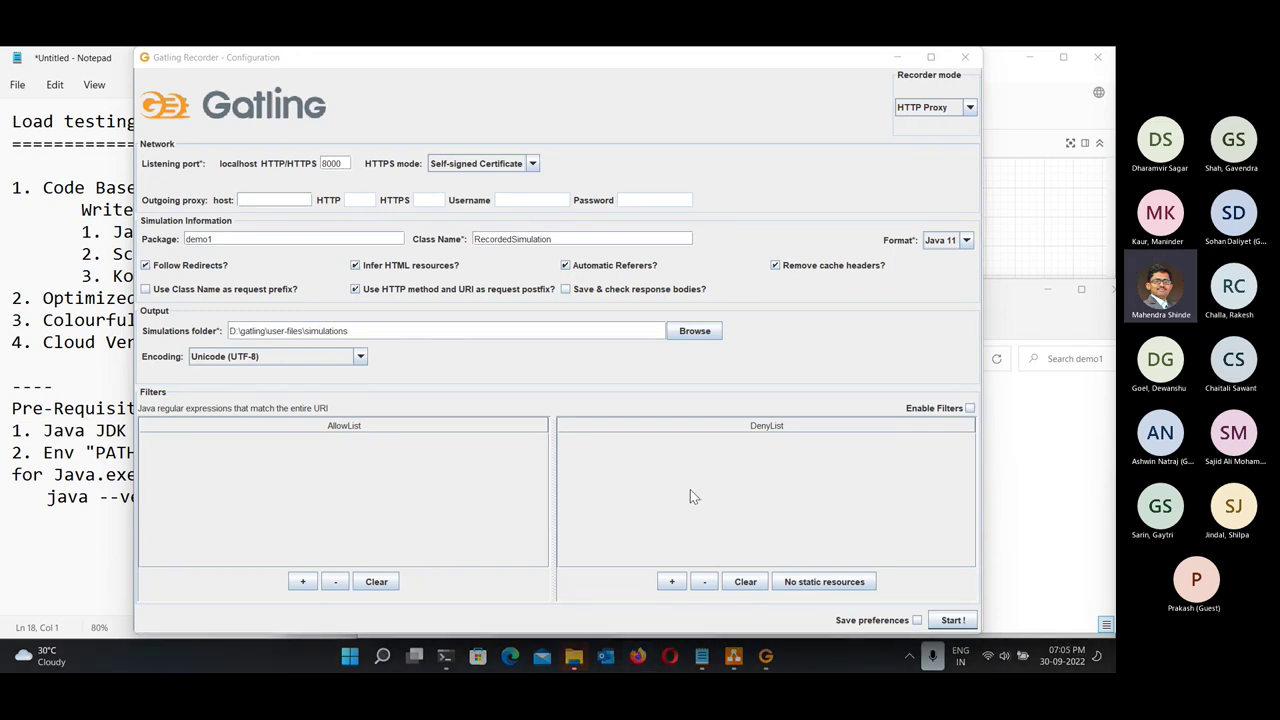
Open Firefox's network settings by searching for "prox", and use the localhost:8000 proxy for HTTPS as well.
{"action": "left_click", "coordinate": [637, 656]}
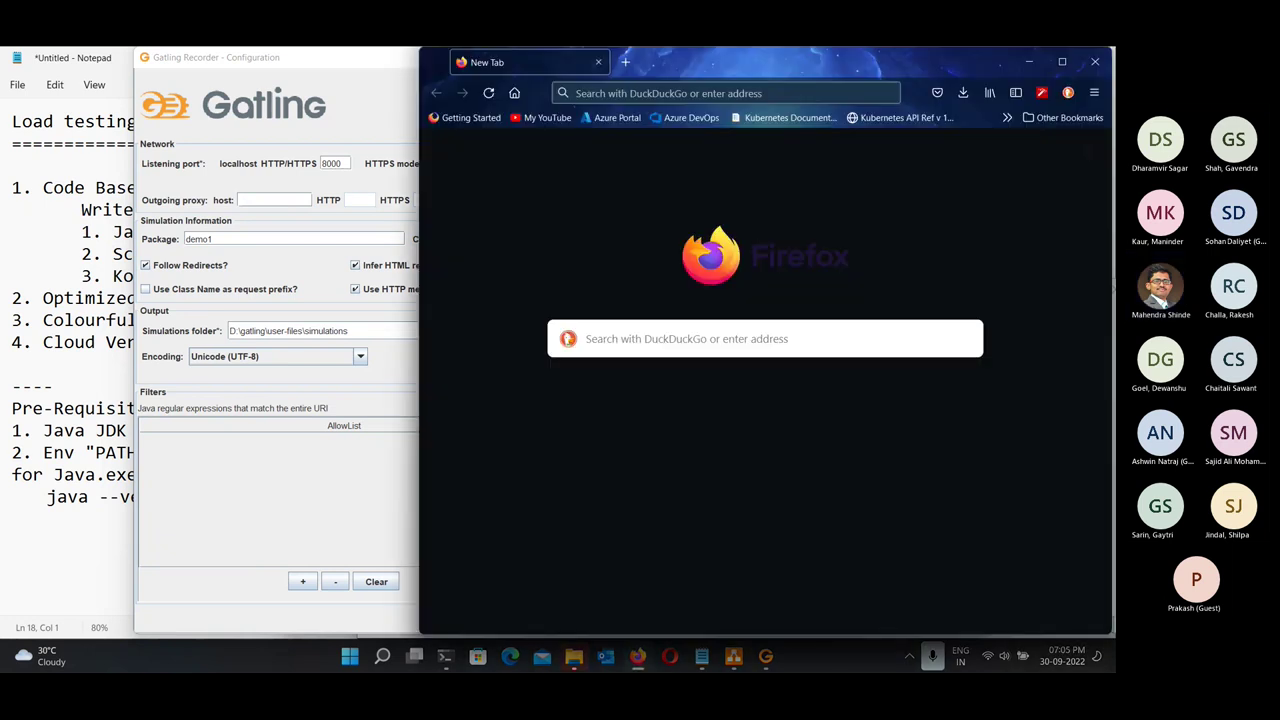
{"action": "left_click", "coordinate": [1094, 92]}
{"action": "left_click", "coordinate": [978, 446]}
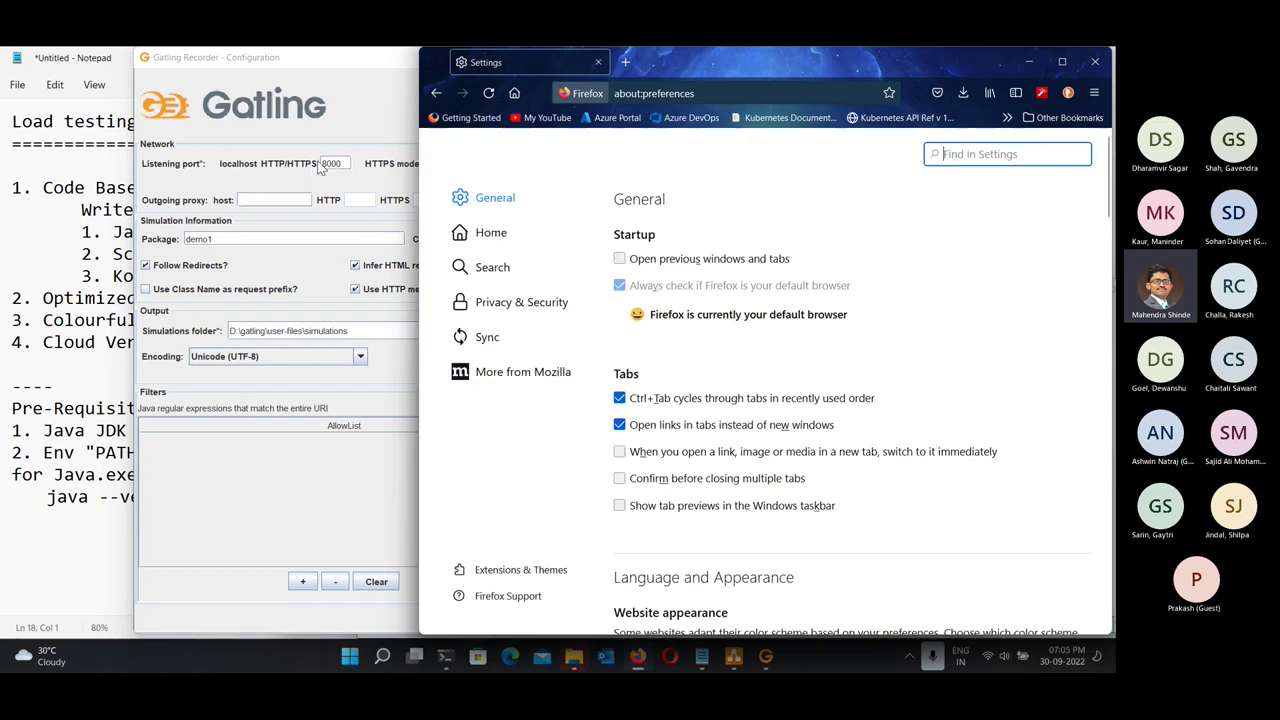
{"action": "type", "text": "prox"}
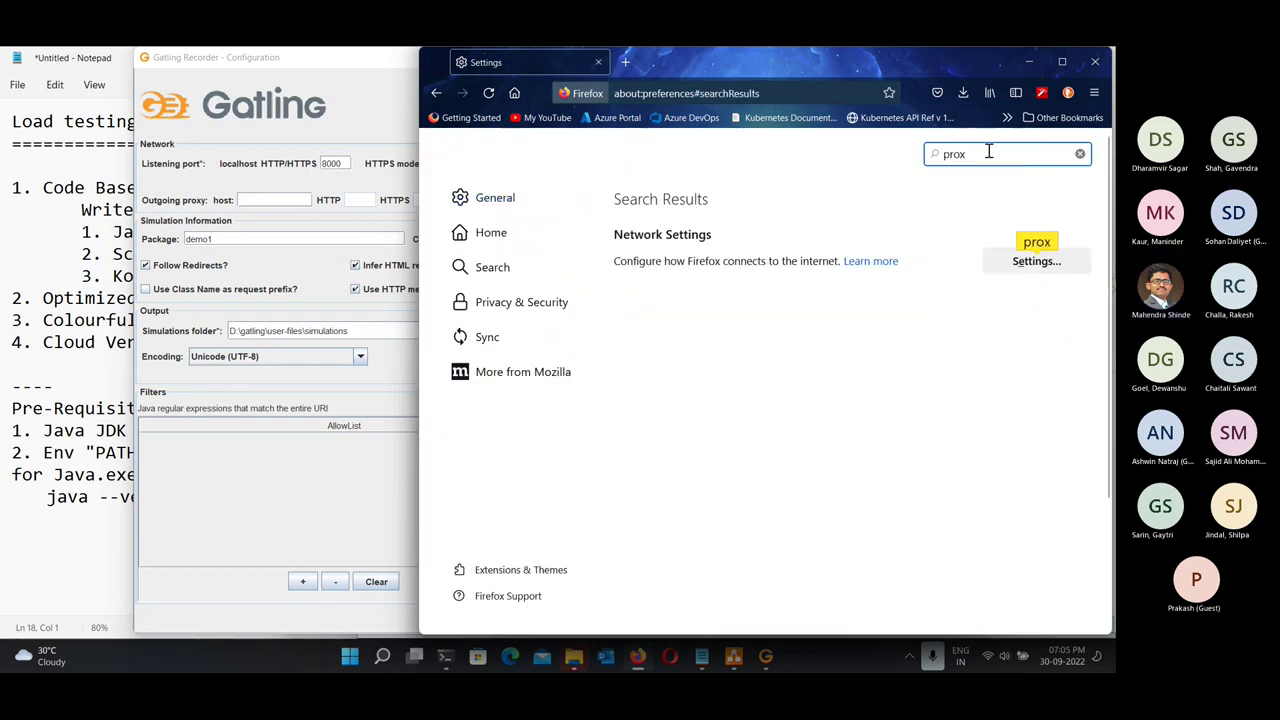
{"action": "left_click", "coordinate": [1022, 262]}
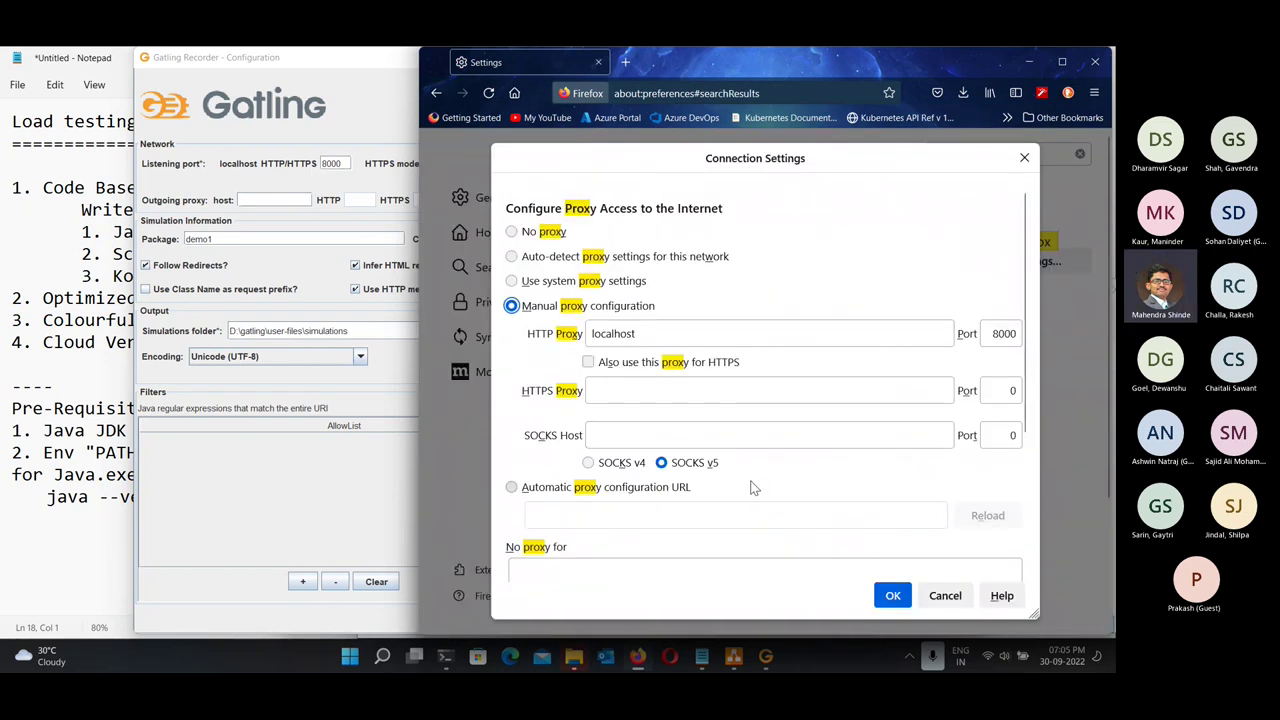
{"action": "left_click", "coordinate": [600, 362]}
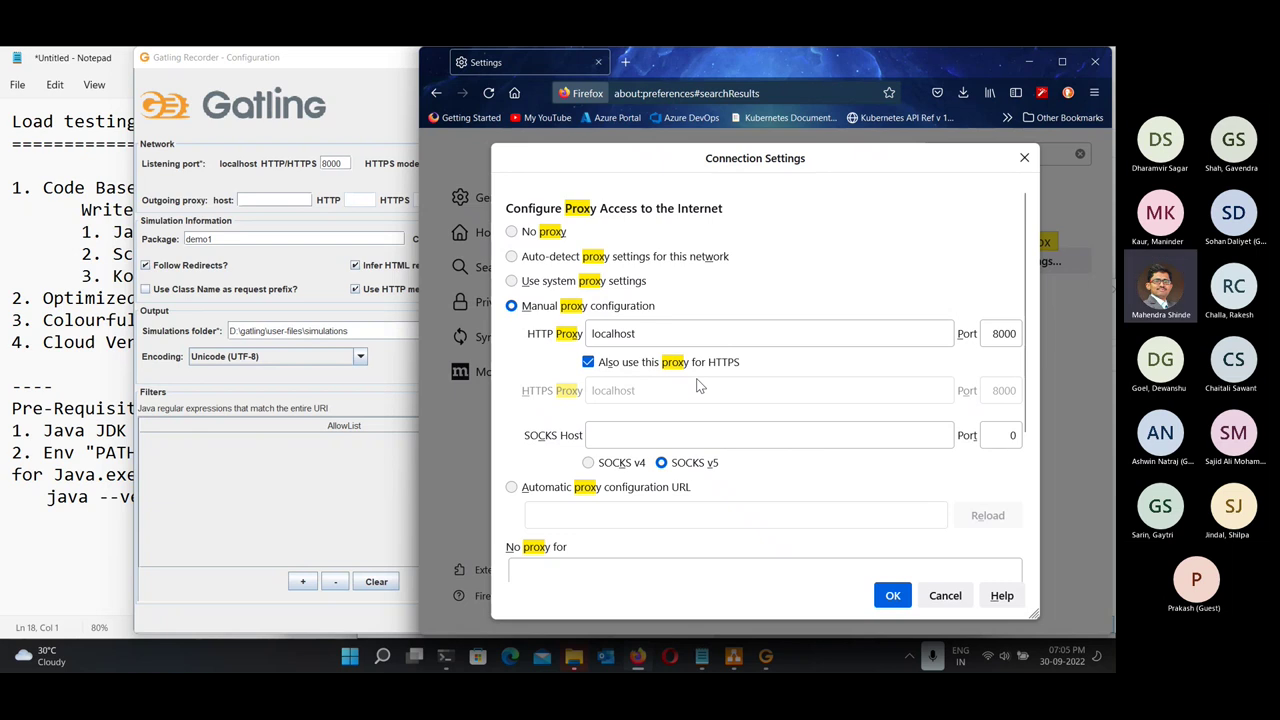
{"action": "left_click", "coordinate": [892, 595]}
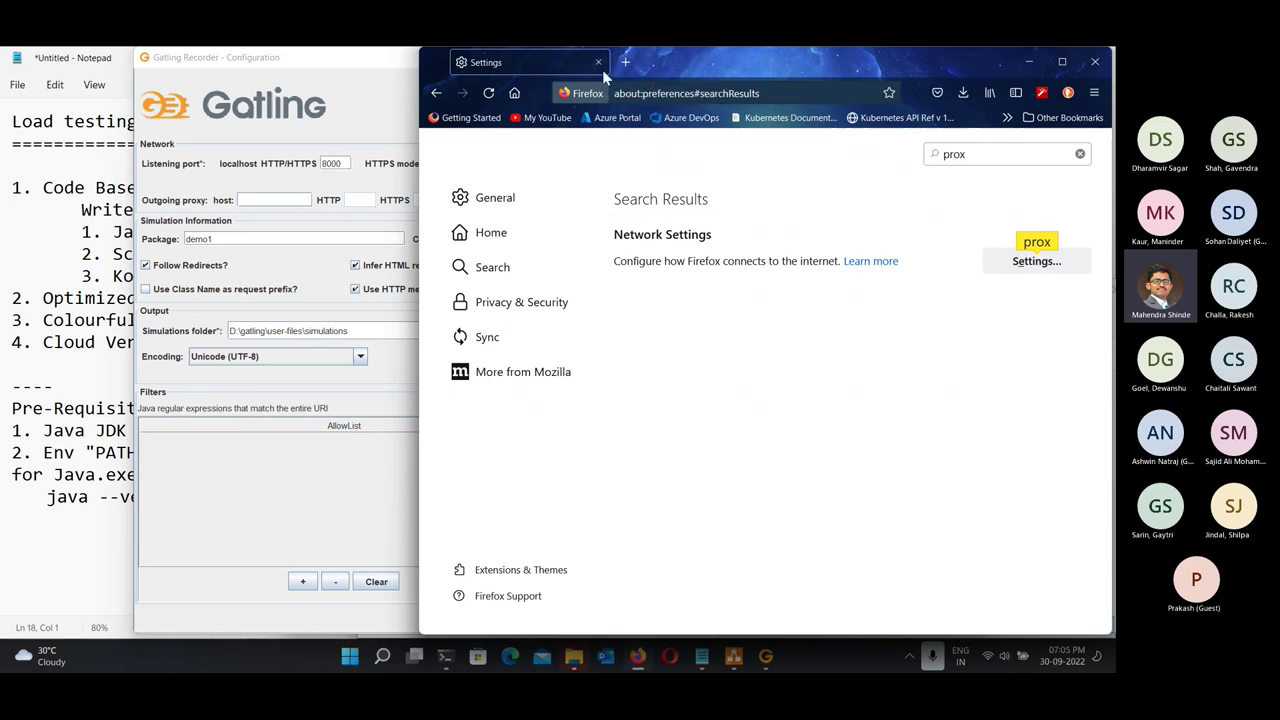
{"action": "left_click", "coordinate": [625, 62]}
{"action": "type", "text": "https:"}
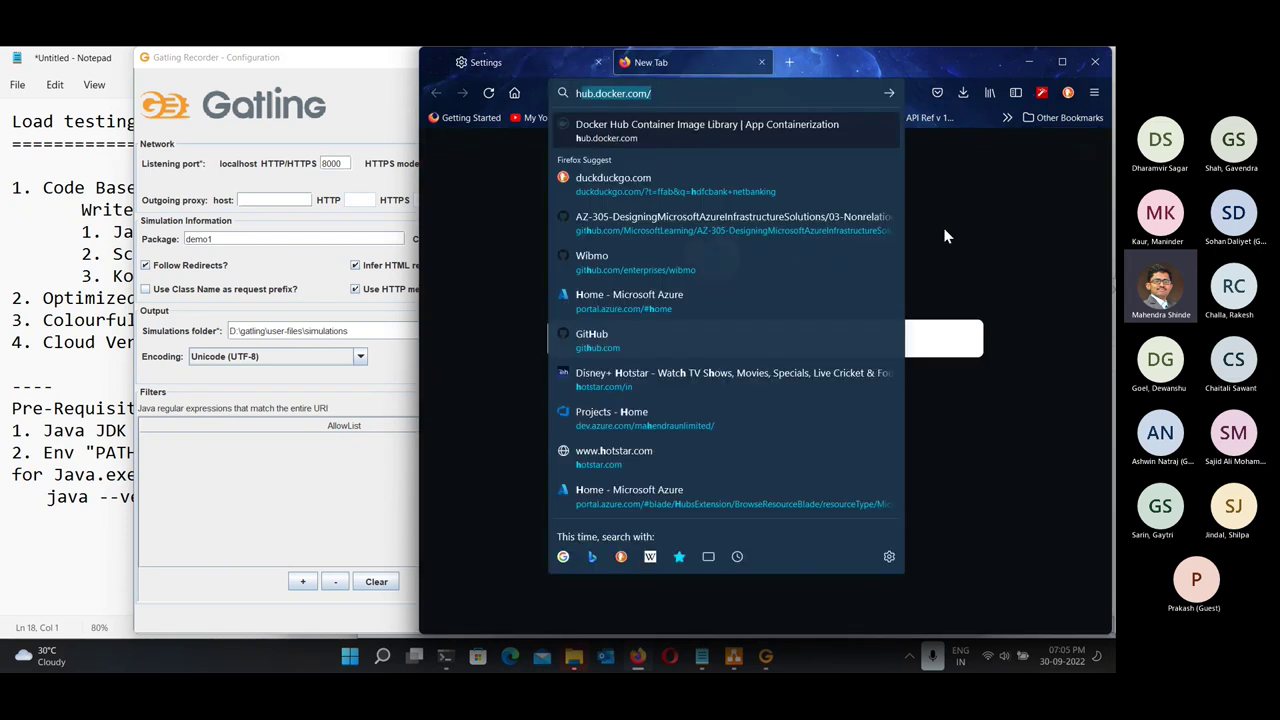
{"action": "key", "text": "BackSpace"}
{"action": "key", "text": "BackSpace"}
{"action": "type", "text": ":/"}
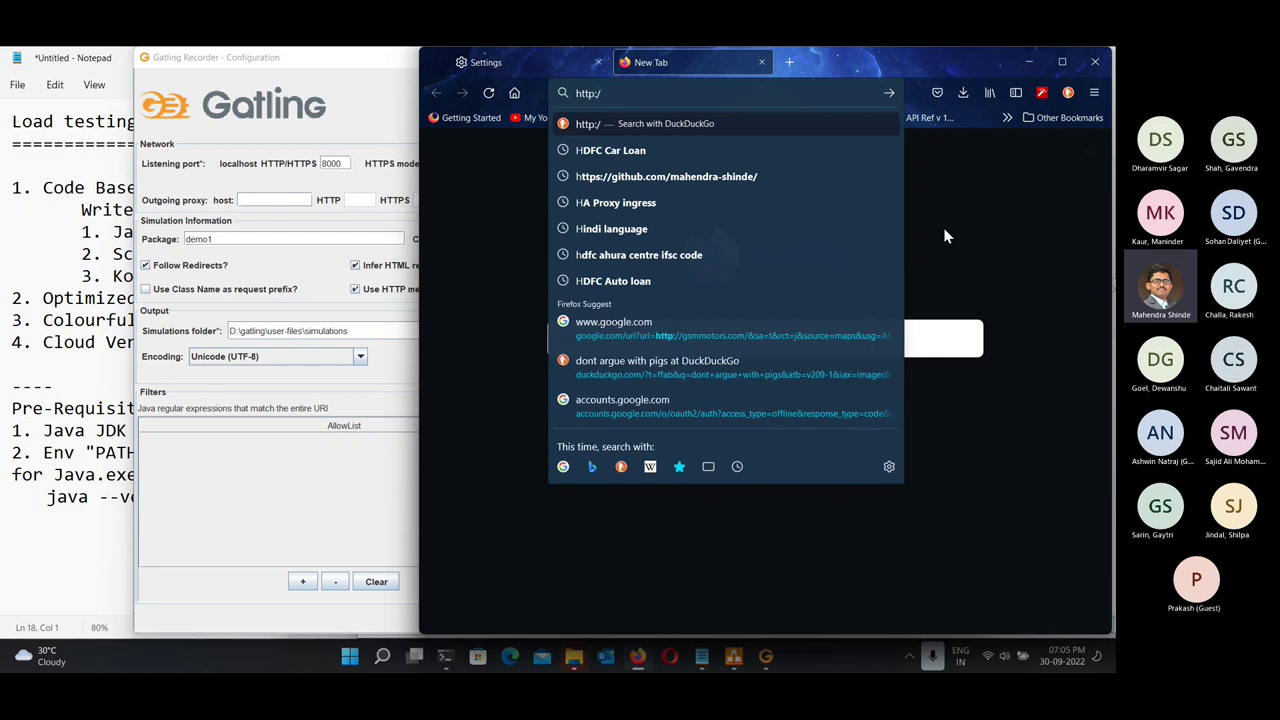
{"action": "type", "text": "/com"}
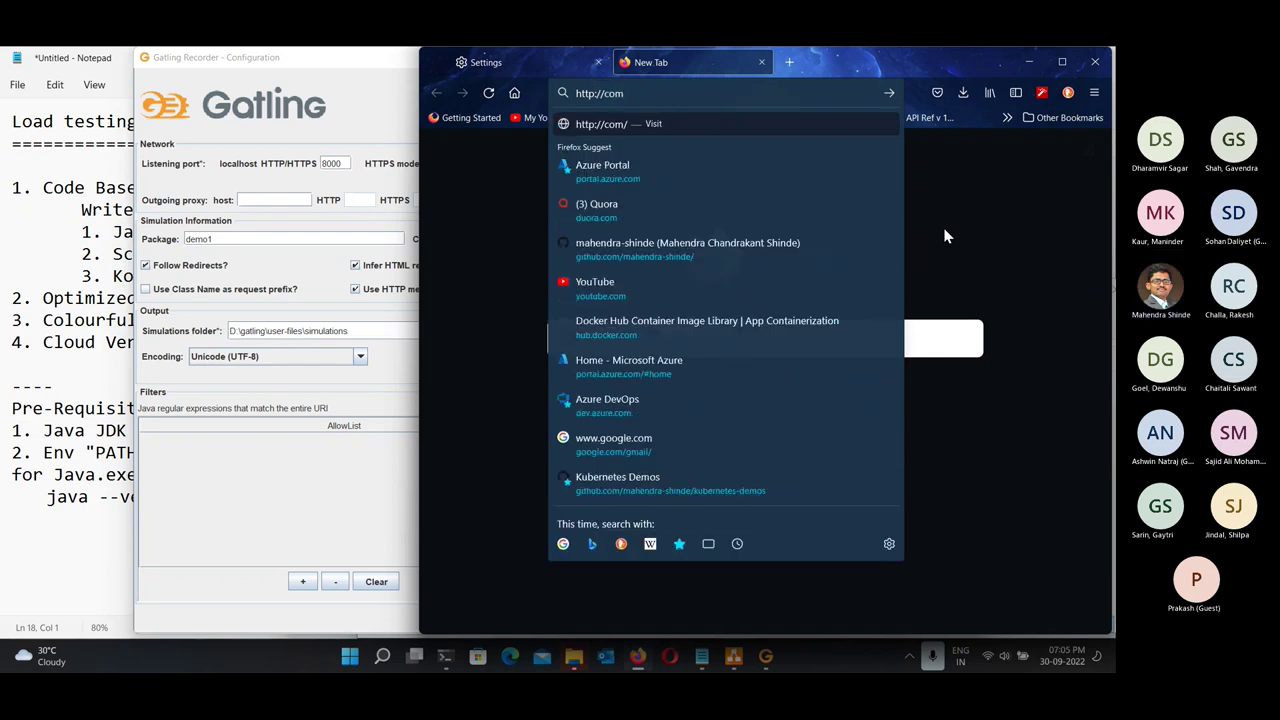
{"action": "type", "text": "puterdata"}
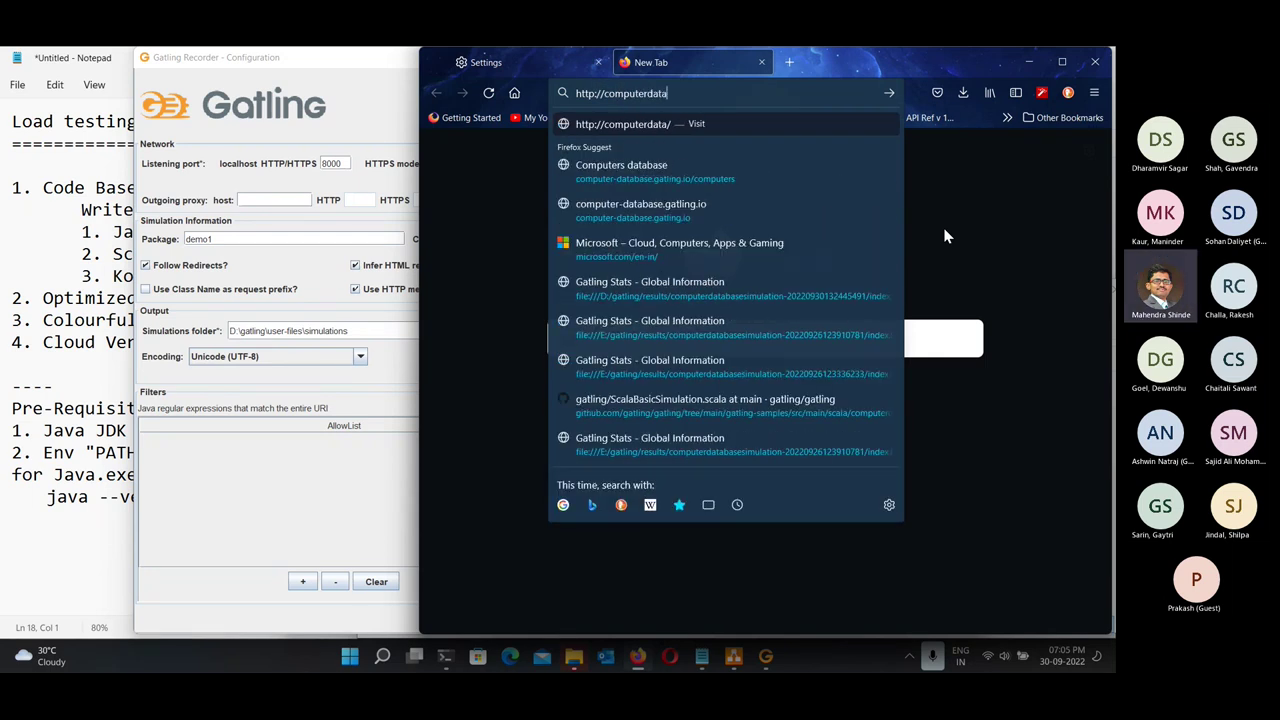
{"action": "type", "text": "base.gatl"}
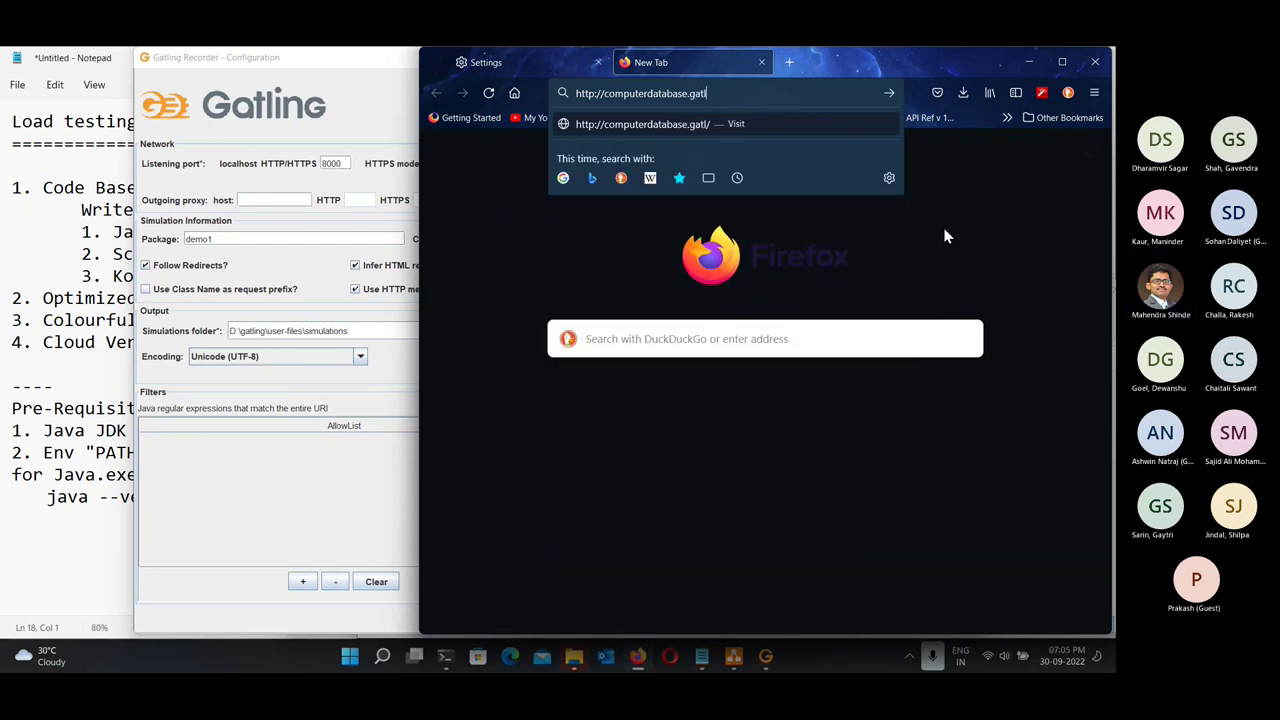
{"action": "type", "text": "ing.io"}
{"action": "key", "text": "Return"}
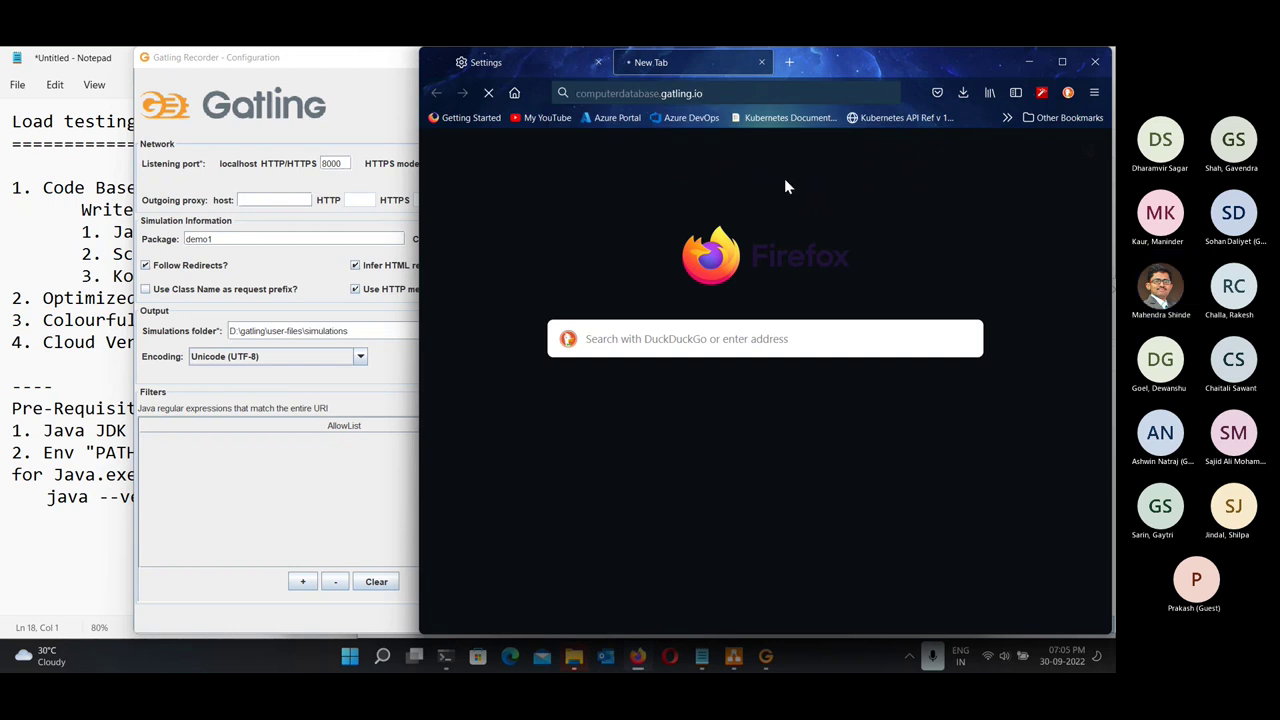
Load the suggested computer-database.gatling.io/computers page, and retry it with plain HTTP in the address.
{"action": "left_click", "coordinate": [781, 92]}
{"action": "type", "text": "compu"}
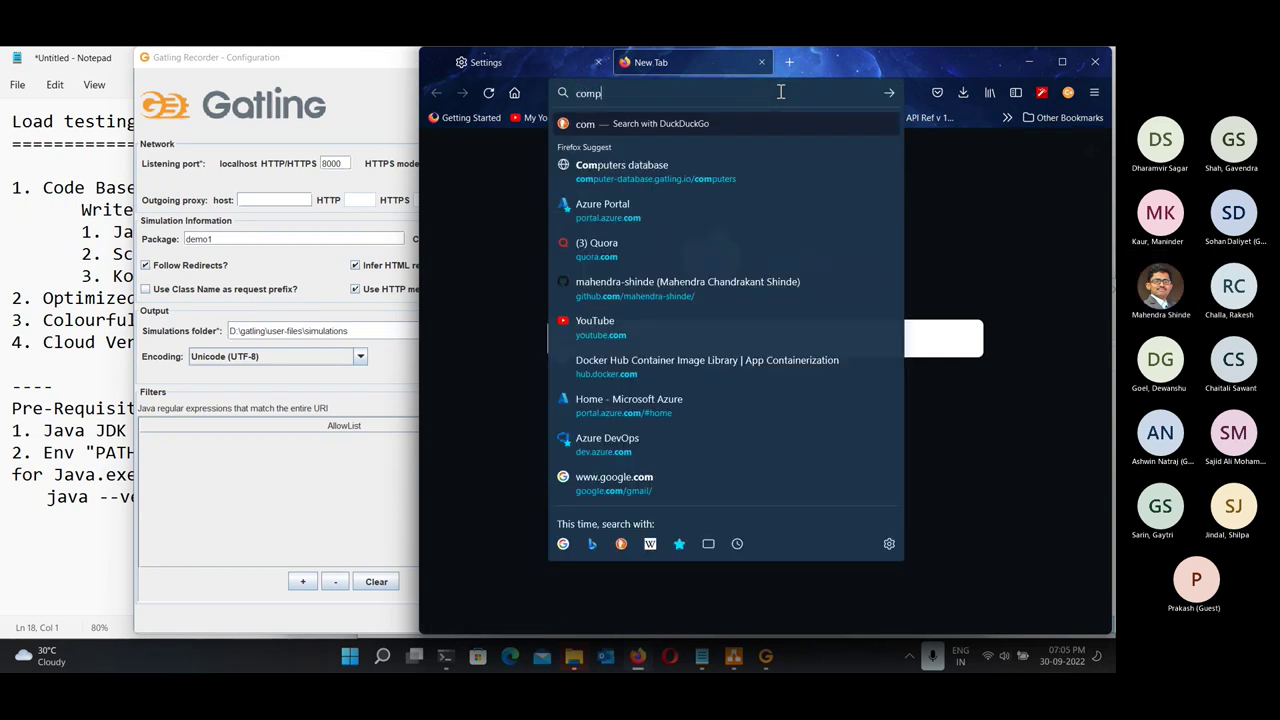
{"action": "left_click", "coordinate": [766, 168]}
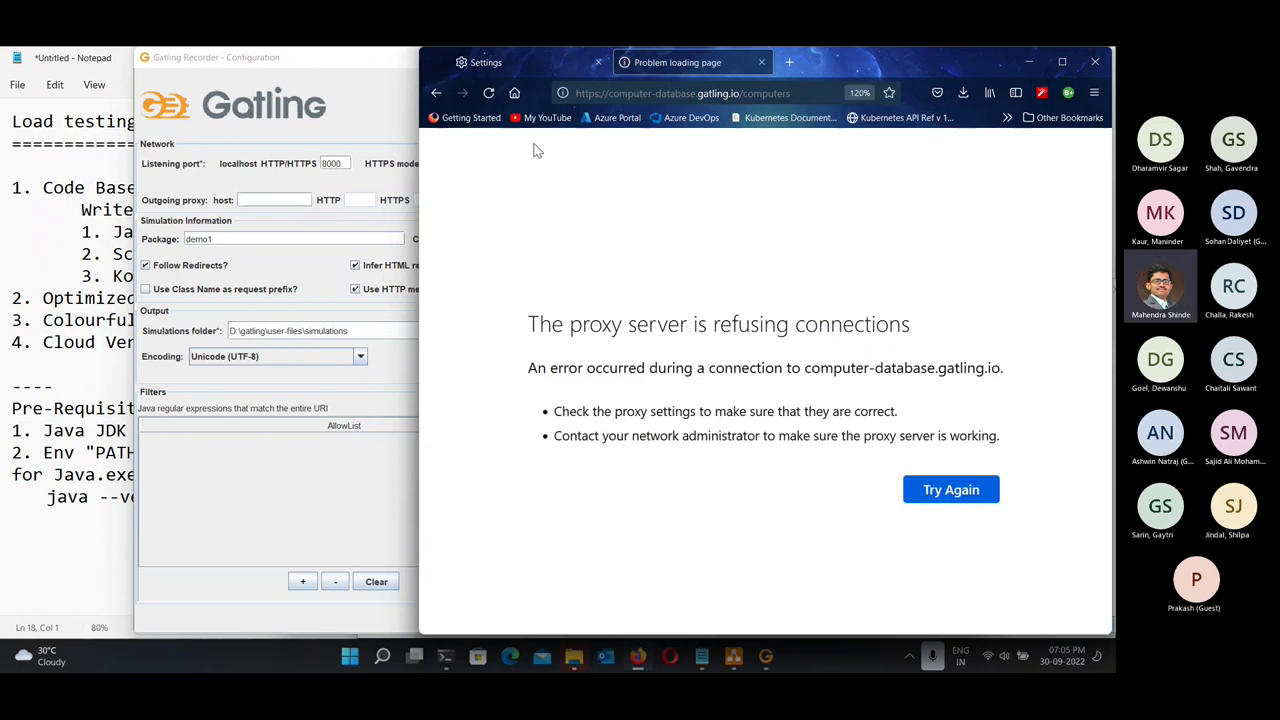
{"action": "left_click", "coordinate": [620, 93]}
{"action": "left_click", "coordinate": [600, 93]}
{"action": "key", "text": "BackSpace"}
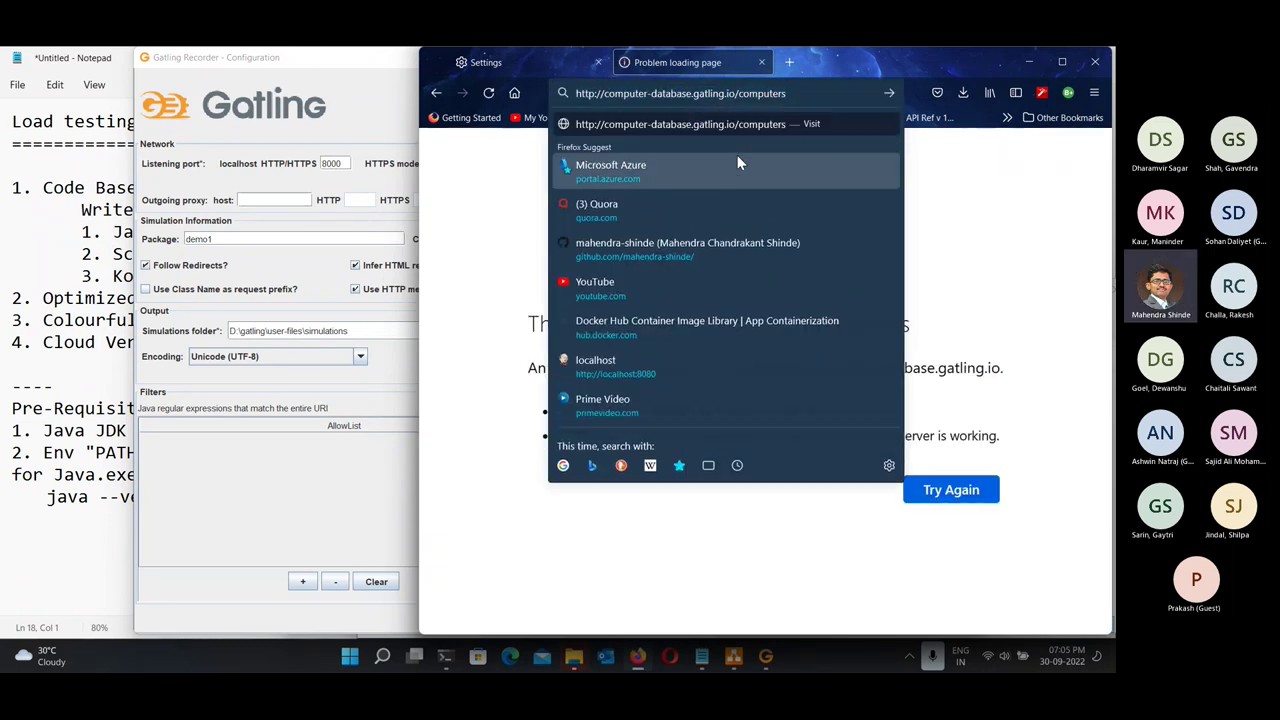
{"action": "key", "text": "Return"}
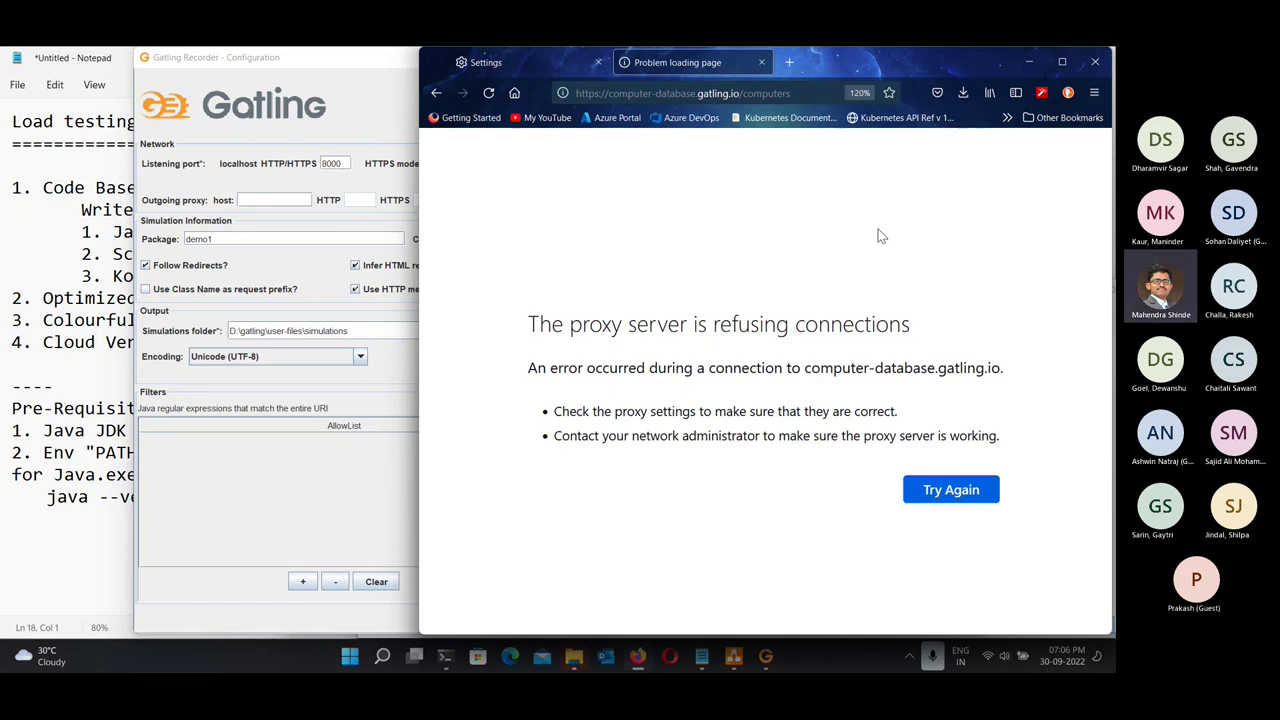
Start the Gatling Recorder with the current HTTP Proxy configuration and return to the Firefox window.
{"action": "left_click", "coordinate": [399, 499]}
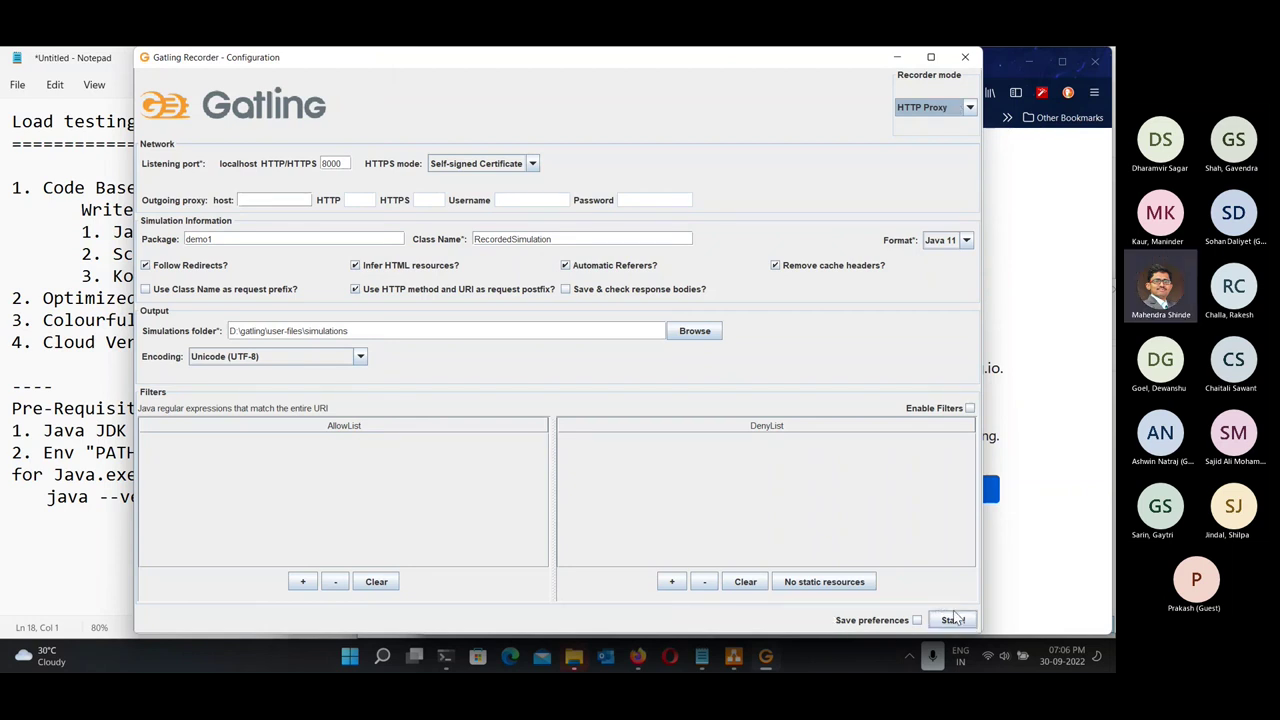
{"action": "left_click", "coordinate": [952, 620]}
{"action": "left_click", "coordinate": [994, 222]}
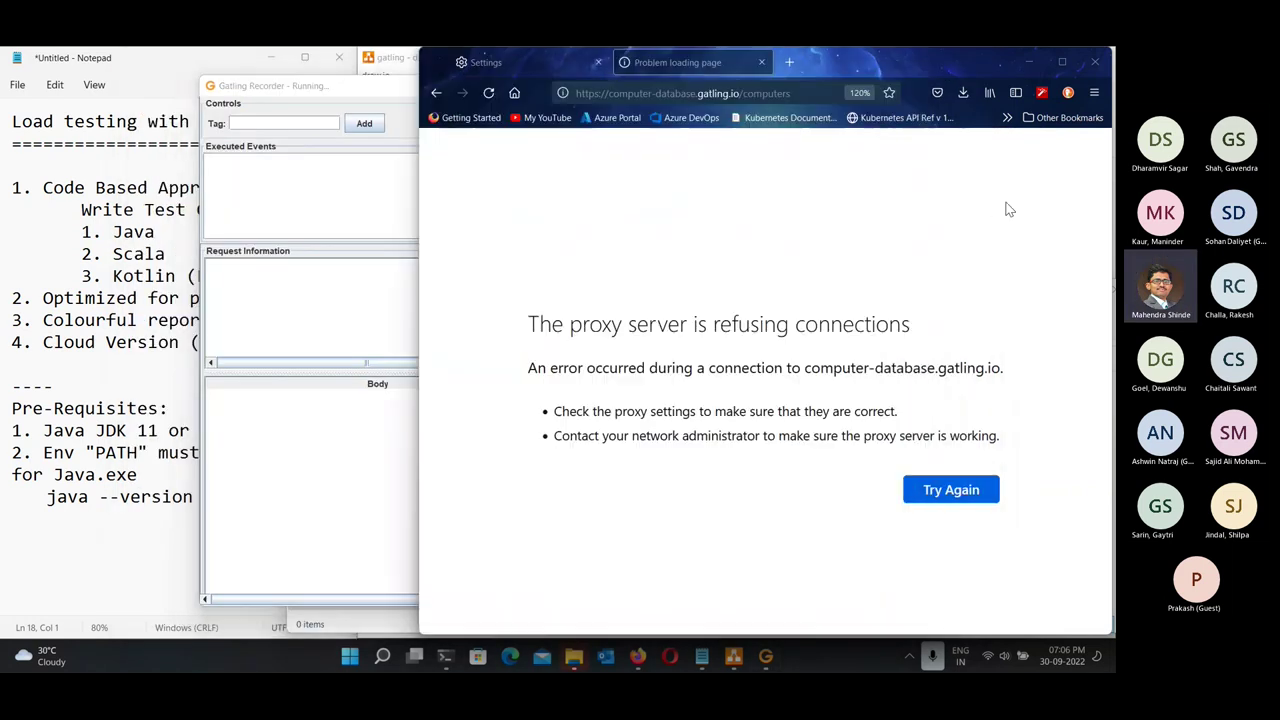
{"action": "left_click", "coordinate": [763, 92]}
{"action": "key", "text": "Home"}
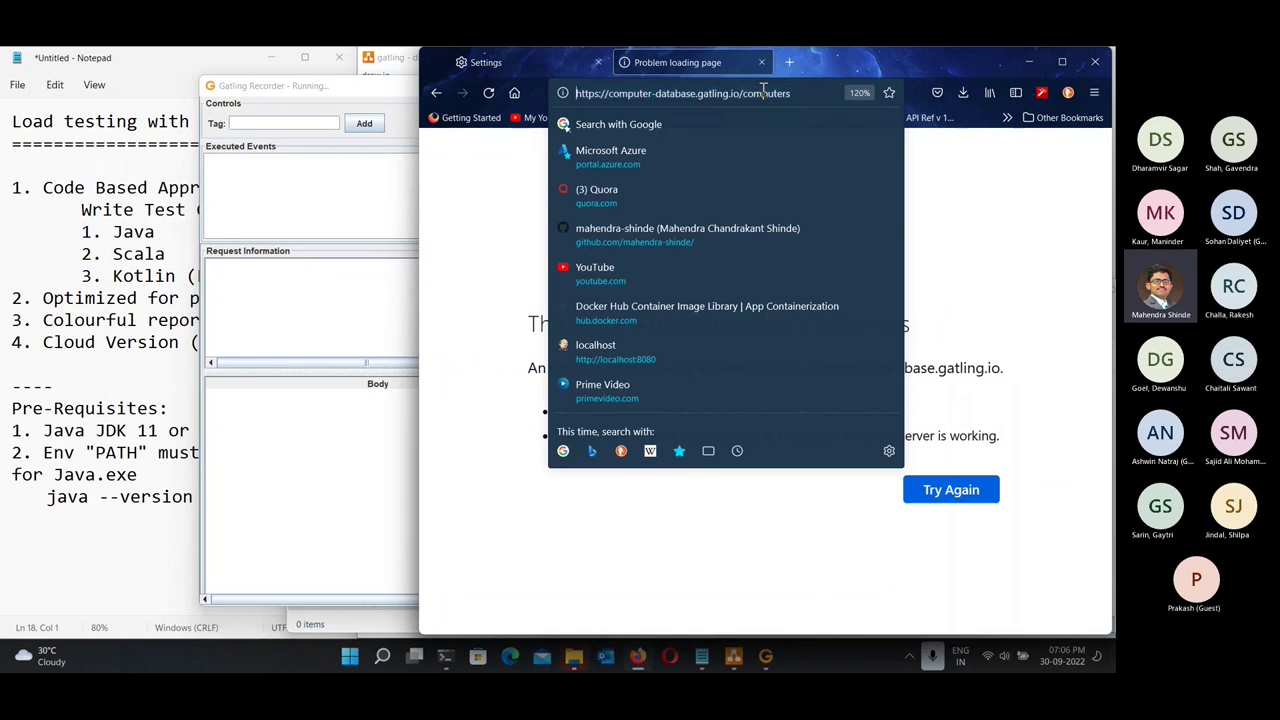
{"action": "key", "text": "Right"}
{"action": "key", "text": "Right"}
{"action": "key", "text": "Right"}
{"action": "key", "text": "Right"}
{"action": "key", "text": "Right"}
{"action": "key", "text": "BackSpace"}
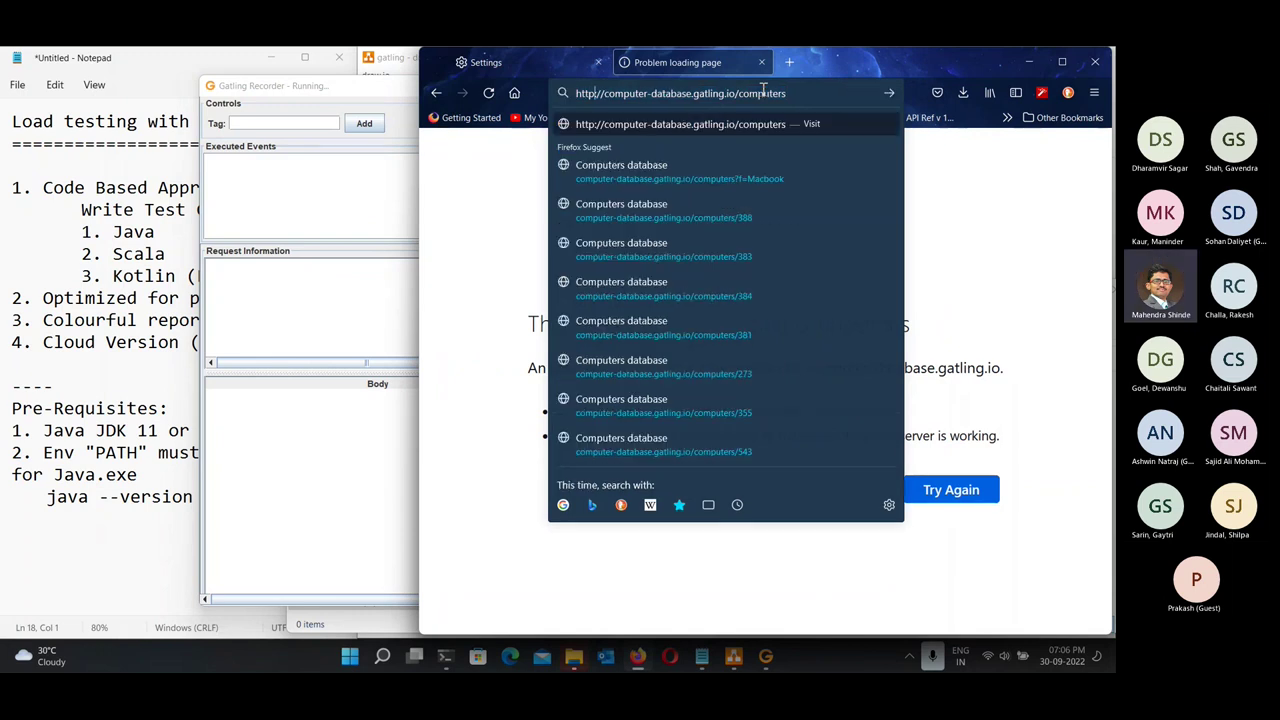
{"action": "key", "text": "Return"}
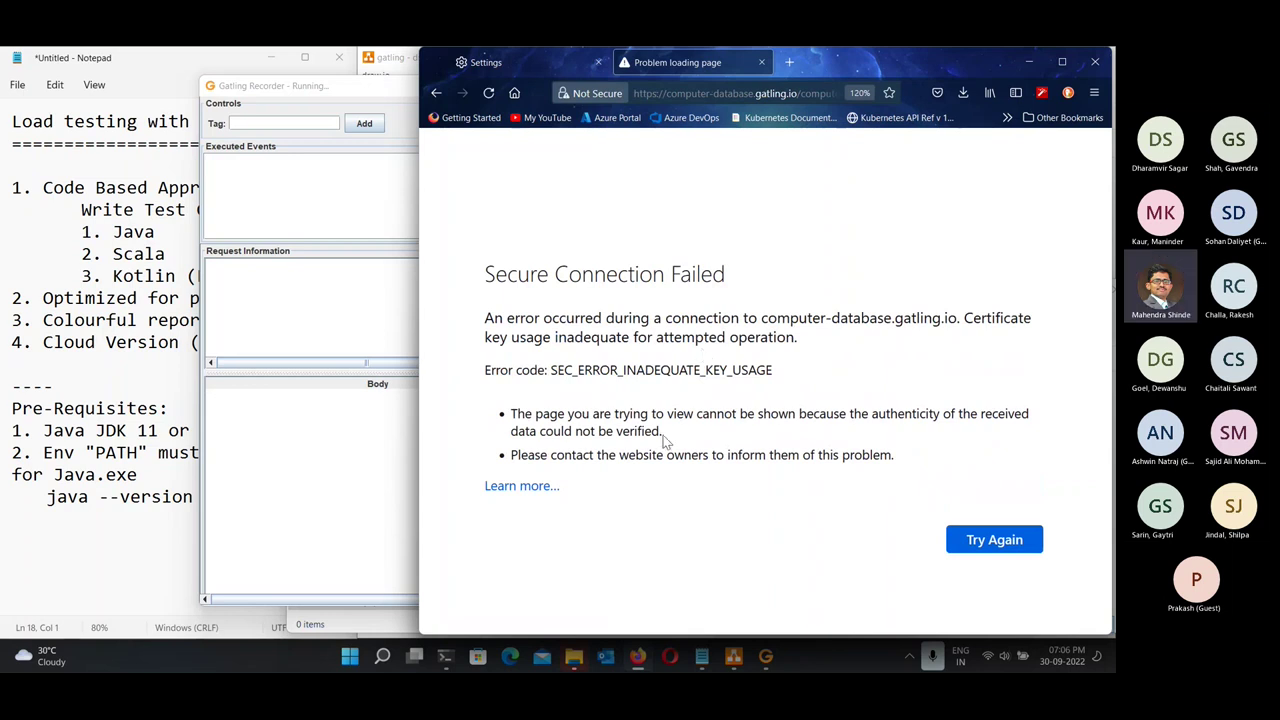
{"action": "left_click", "coordinate": [990, 545]}
Open Firefox's help article about failed secure connections and read through the listed causes.
{"action": "left_click", "coordinate": [520, 488]}
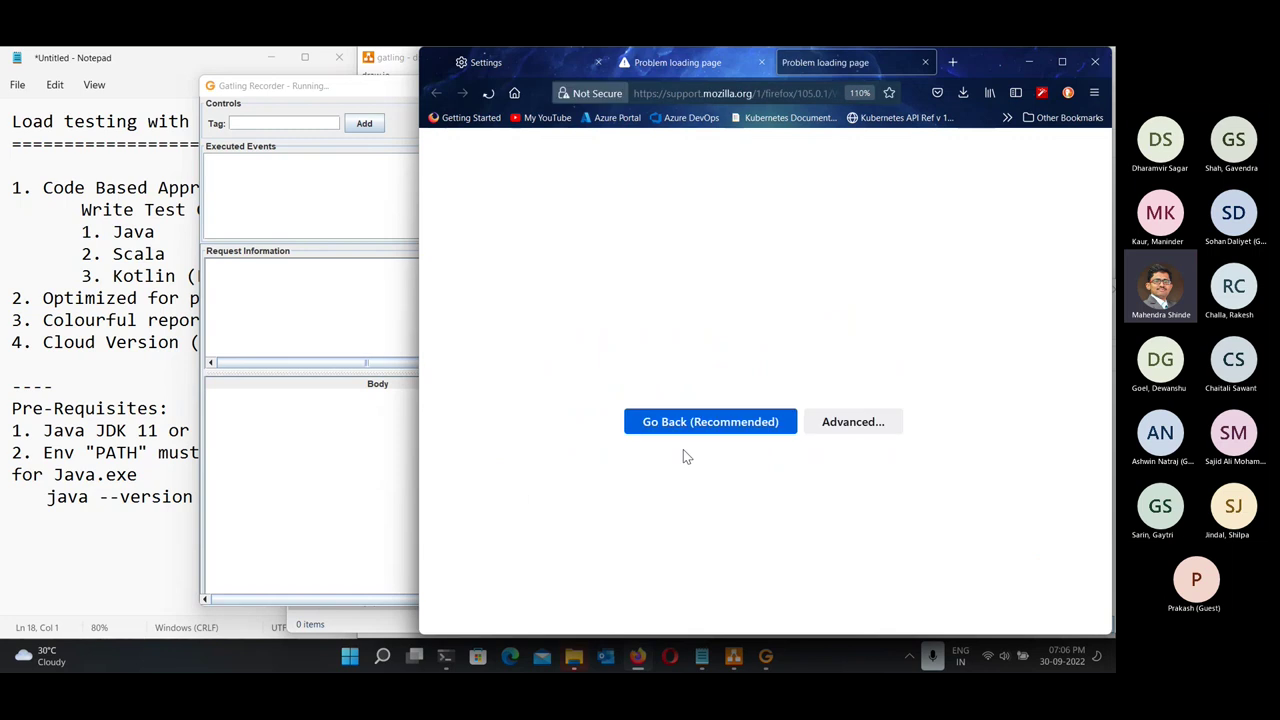
{"action": "scroll", "coordinate": [689, 456], "scroll_direction": "down", "scroll_amount": 3}
{"action": "scroll", "coordinate": [689, 456], "scroll_direction": "up", "scroll_amount": 3}
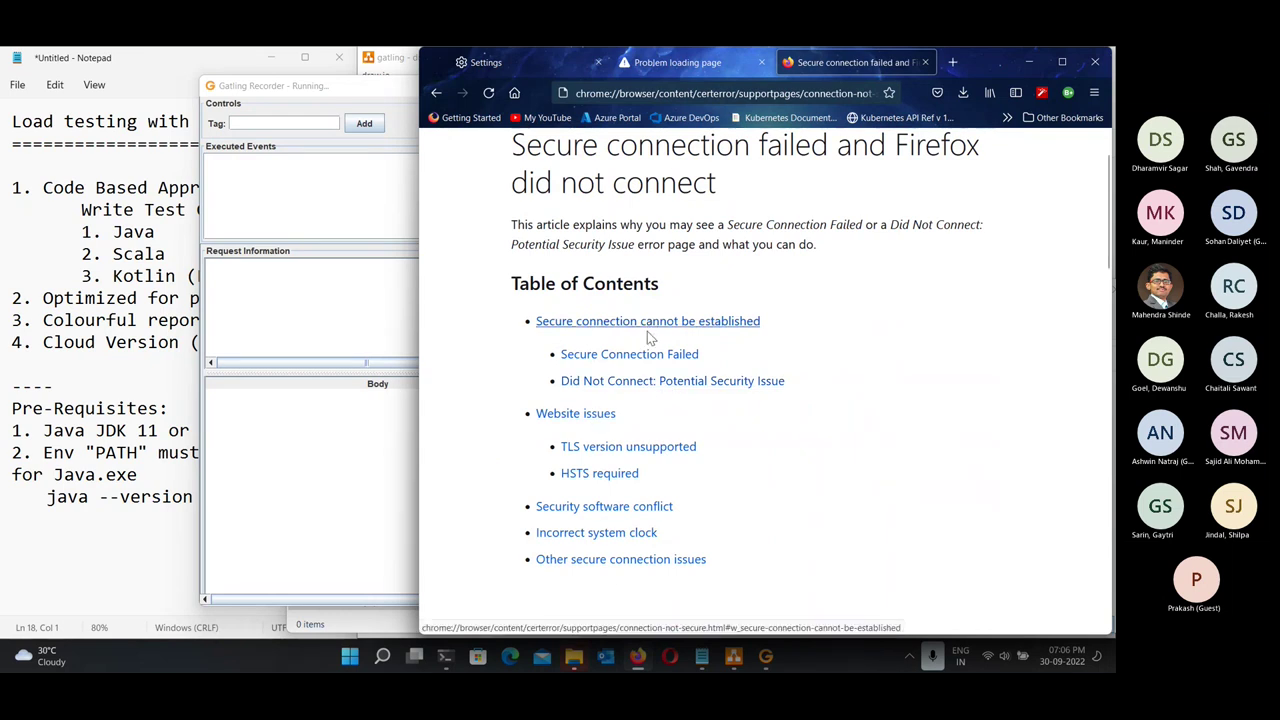
{"action": "scroll", "coordinate": [709, 486], "scroll_direction": "down", "scroll_amount": 10}
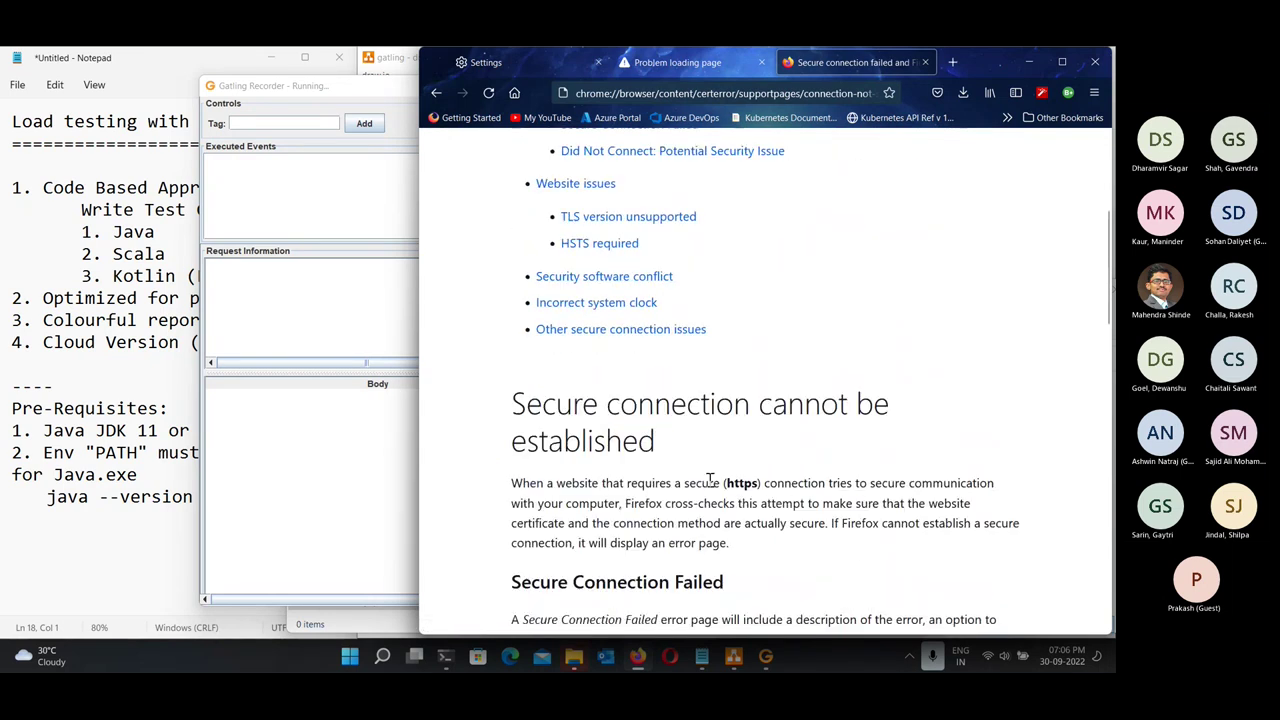
{"action": "scroll", "coordinate": [709, 486], "scroll_direction": "down", "scroll_amount": 6}
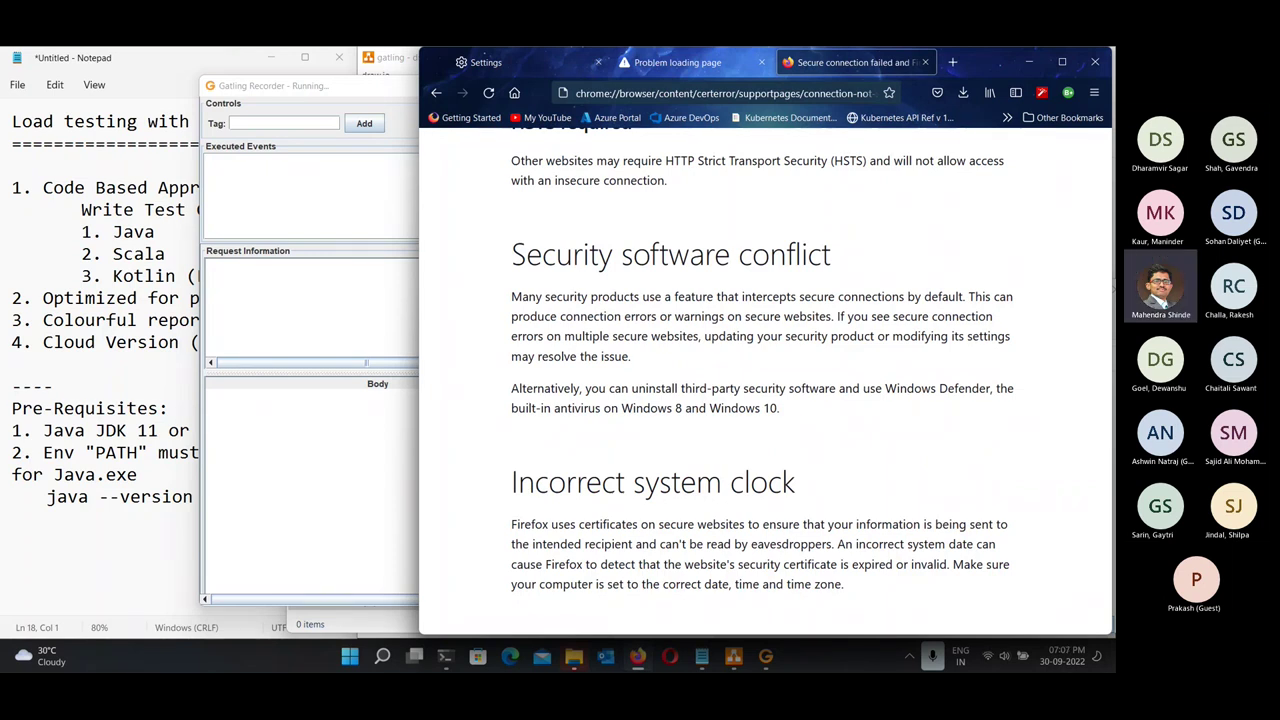
Close the help article, the computer database page and Firefox itself, and switch to Google Chrome.
{"action": "left_click", "coordinate": [924, 62]}
{"action": "left_click", "coordinate": [762, 62]}
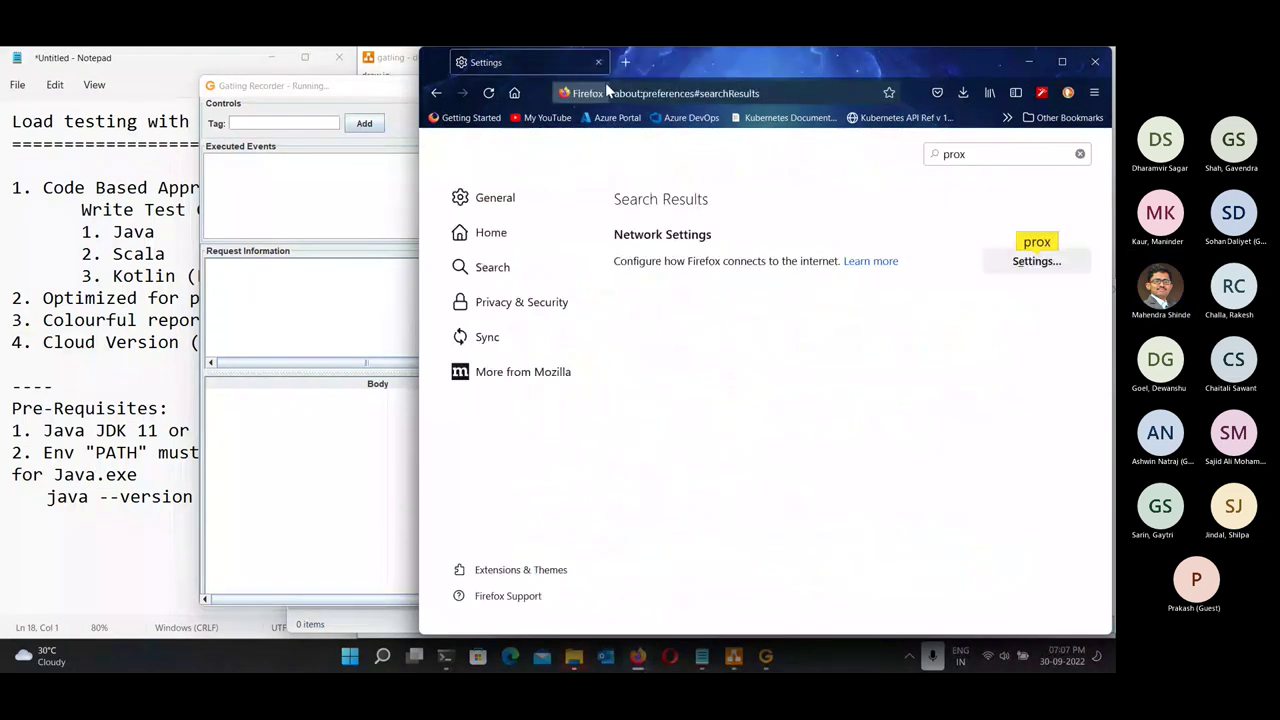
{"action": "left_click", "coordinate": [597, 62]}
{"action": "key", "text": "super"}
{"action": "type", "text": "chrome"}
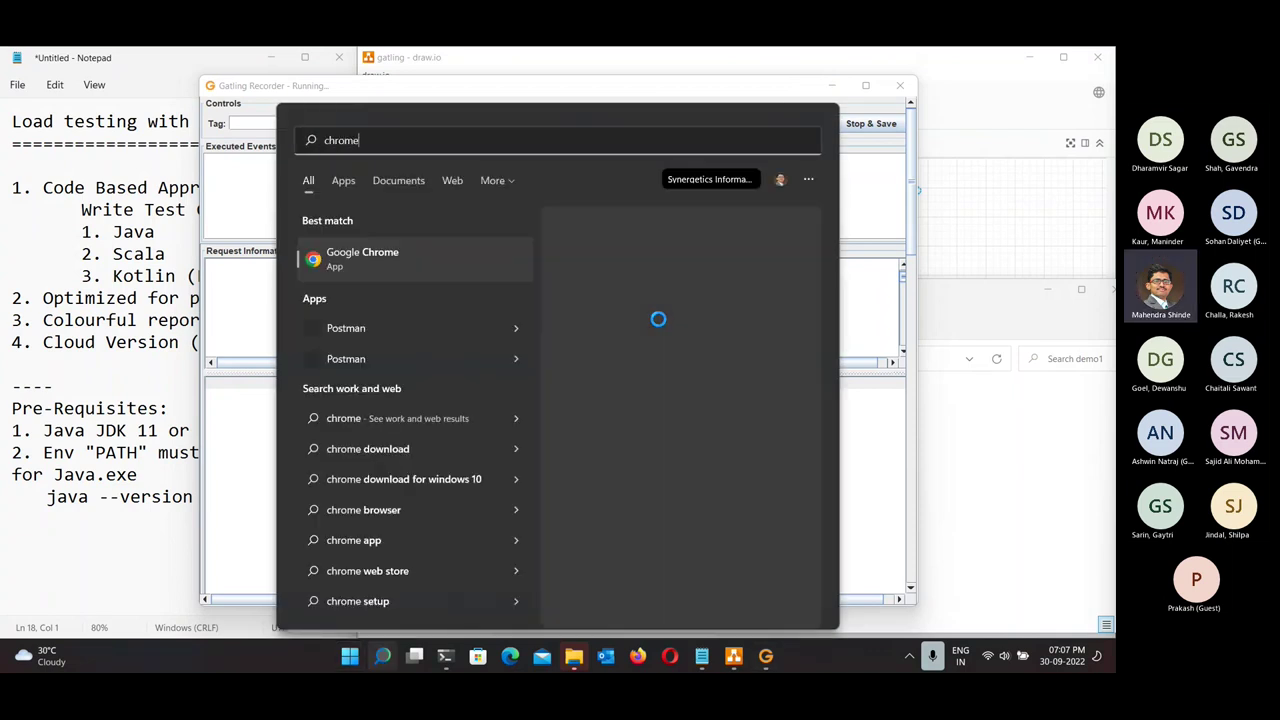
{"action": "key", "text": "Escape"}
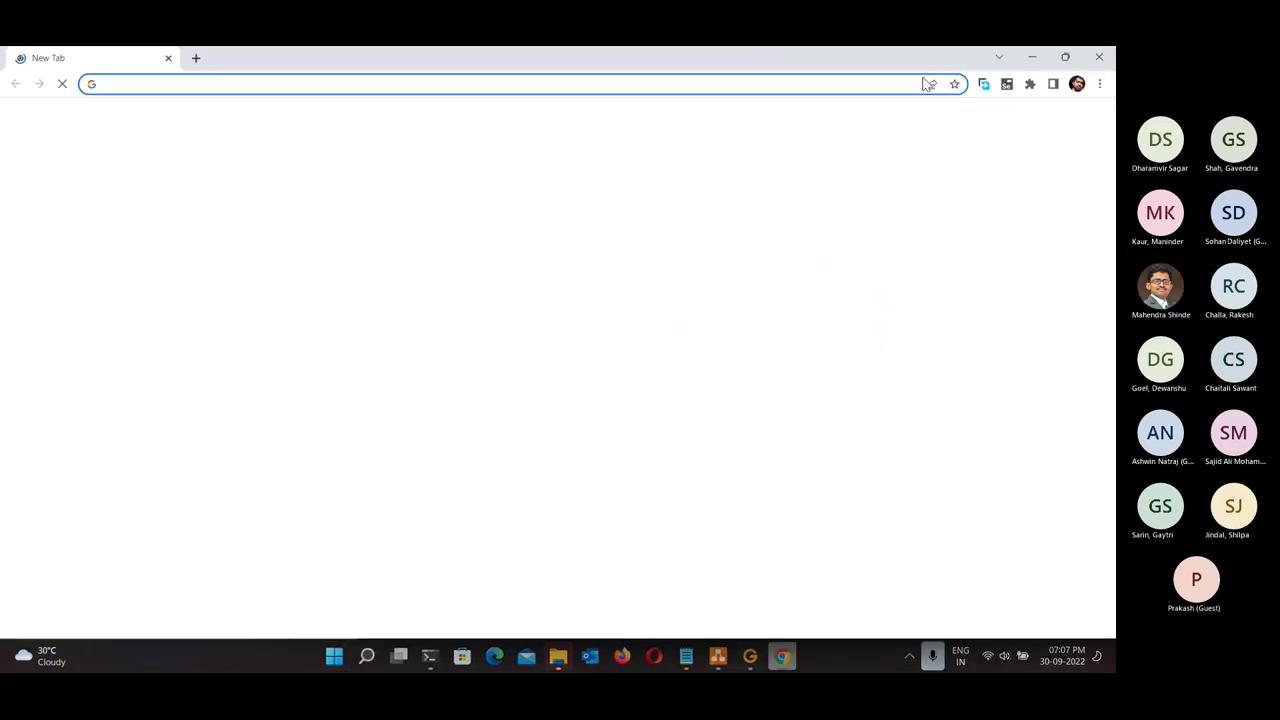
Search Chrome's settings for "proxy" and open the computer's proxy settings in Windows.
{"action": "left_click", "coordinate": [1100, 84]}
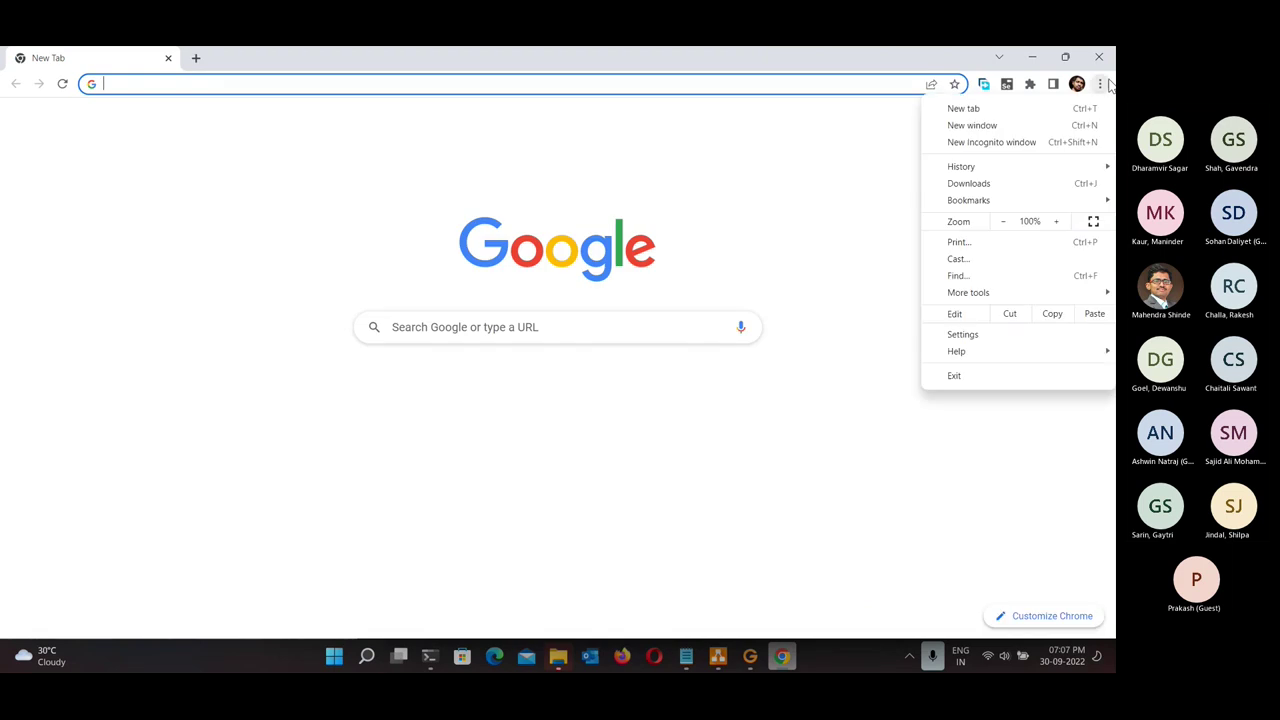
{"action": "left_click", "coordinate": [989, 337]}
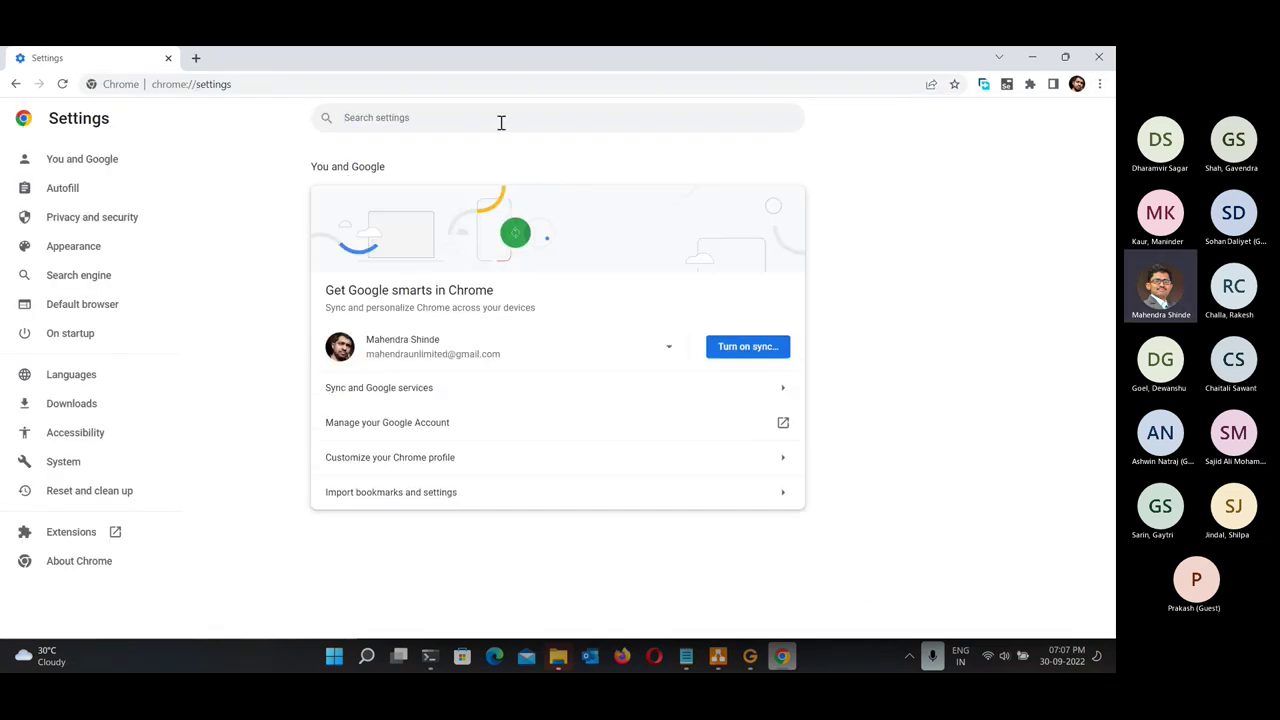
{"action": "left_click", "coordinate": [501, 120]}
{"action": "type", "text": "proxy"}
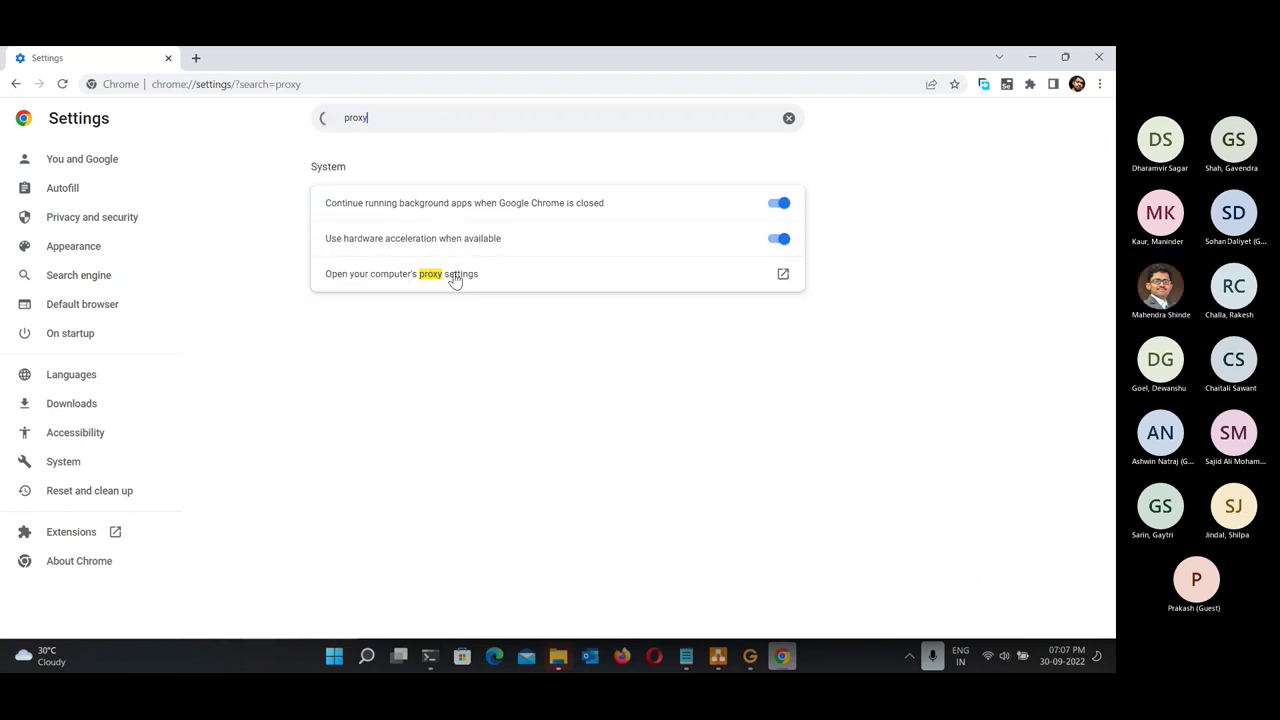
{"action": "left_click", "coordinate": [455, 278]}
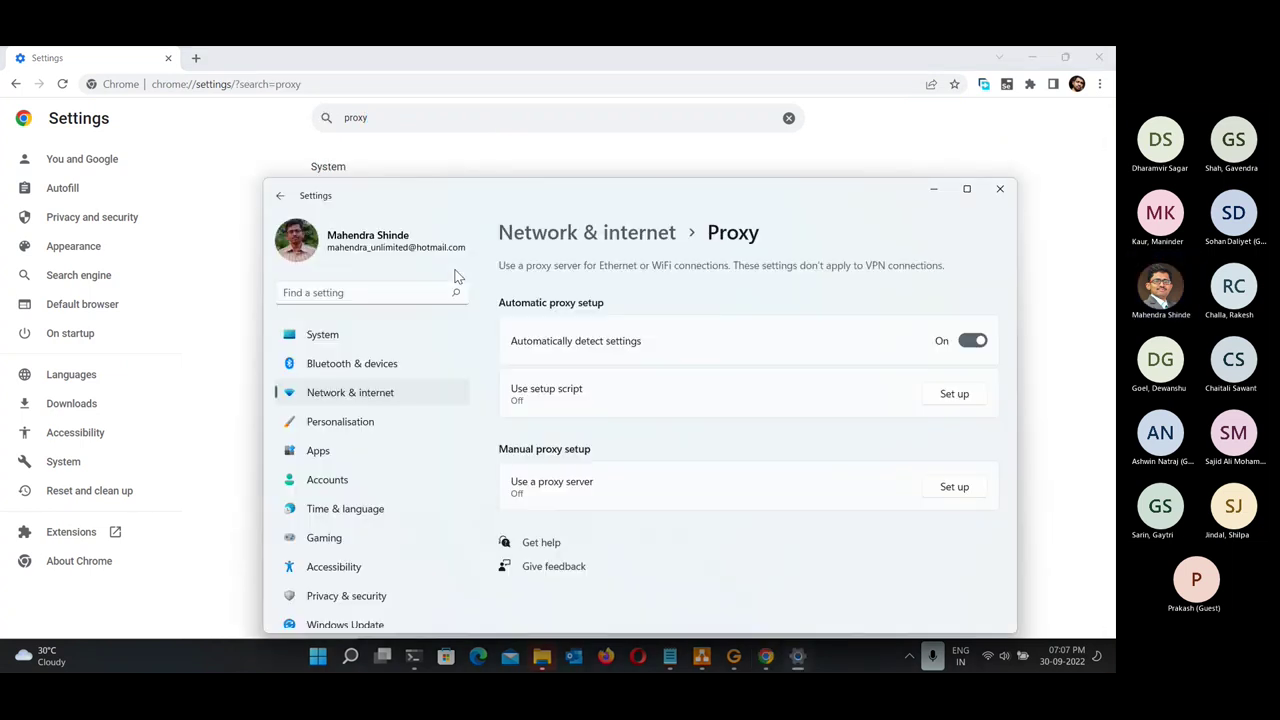
{"action": "left_click", "coordinate": [999, 188]}
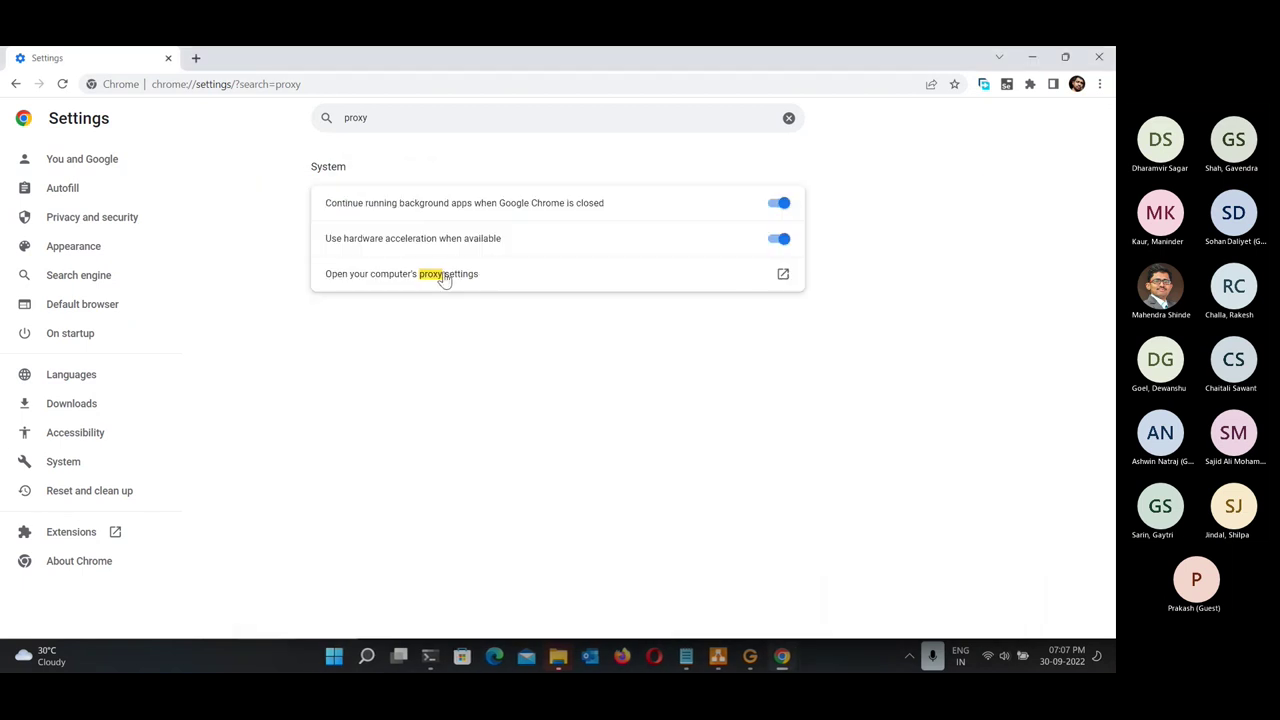
{"action": "left_click", "coordinate": [445, 278]}
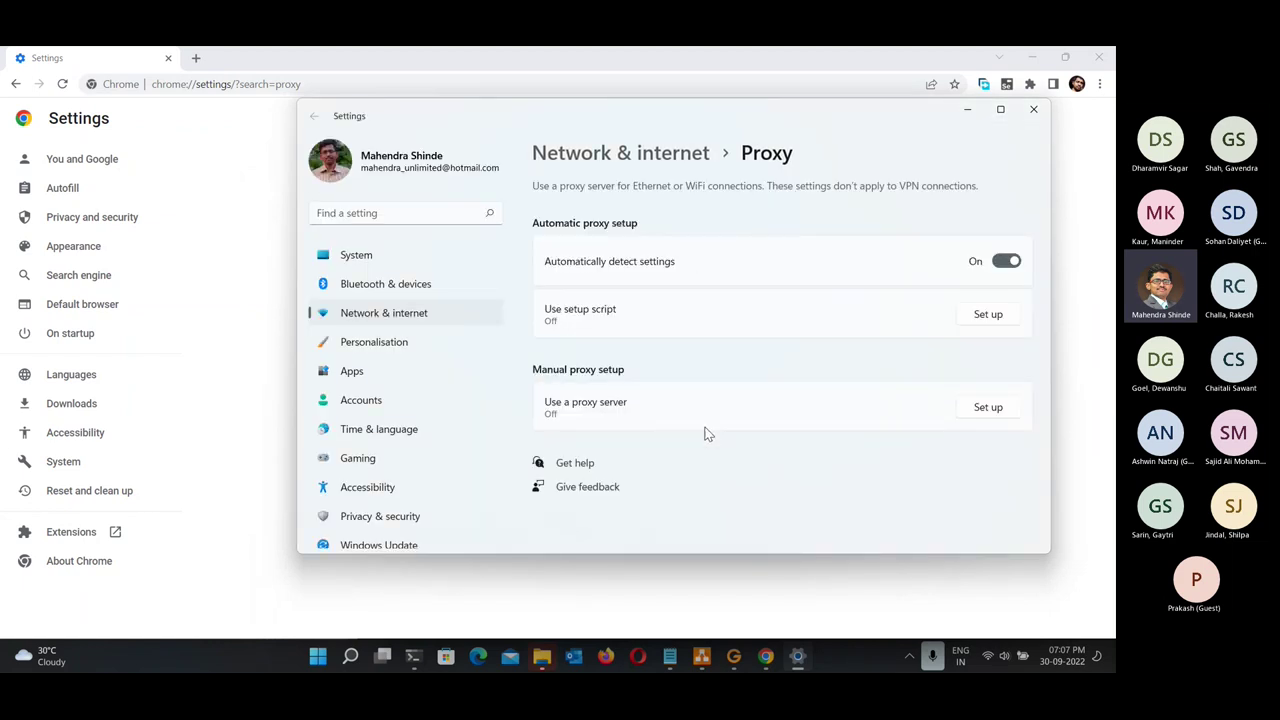
Turn on the manual Windows proxy server with address localhost and port 8000, and save it.
{"action": "left_click", "coordinate": [988, 407]}
{"action": "left_click", "coordinate": [514, 231]}
{"action": "left_click", "coordinate": [546, 288]}
{"action": "type", "text": "localhost"}
{"action": "key", "text": "Tab"}
{"action": "type", "text": "8000"}
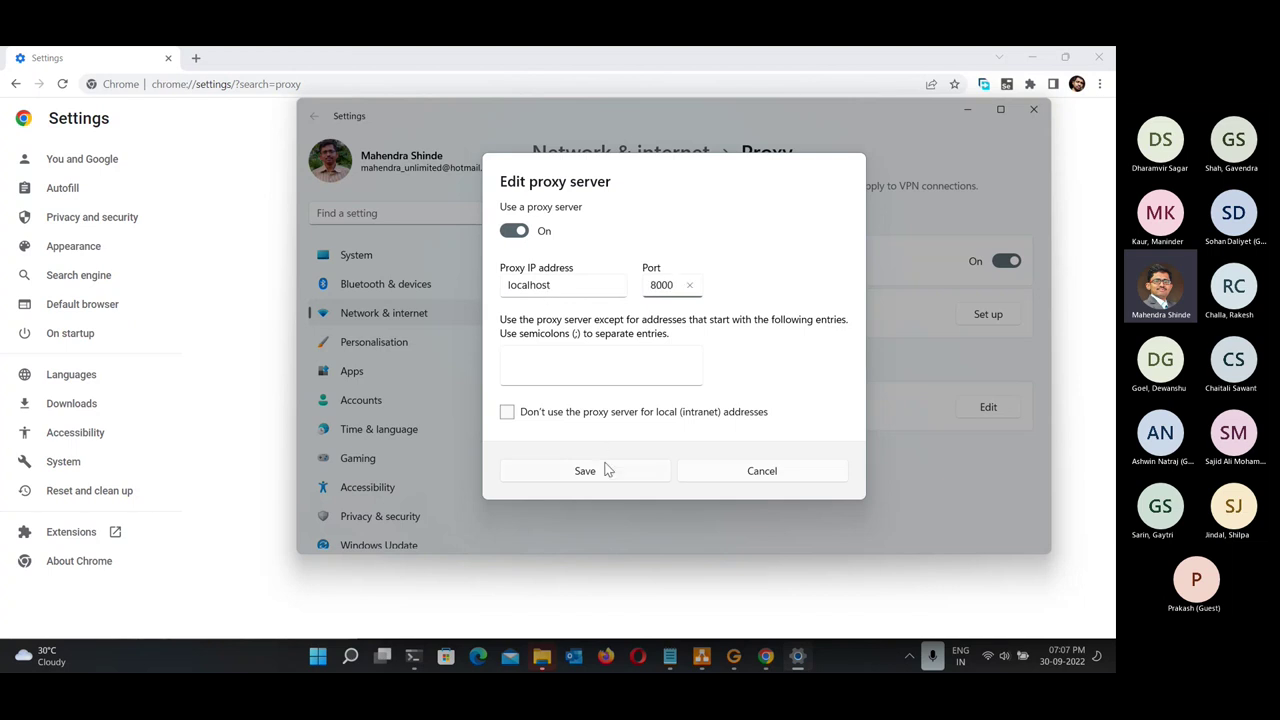
{"action": "left_click", "coordinate": [572, 412]}
{"action": "left_click", "coordinate": [572, 412]}
{"action": "left_click", "coordinate": [615, 478]}
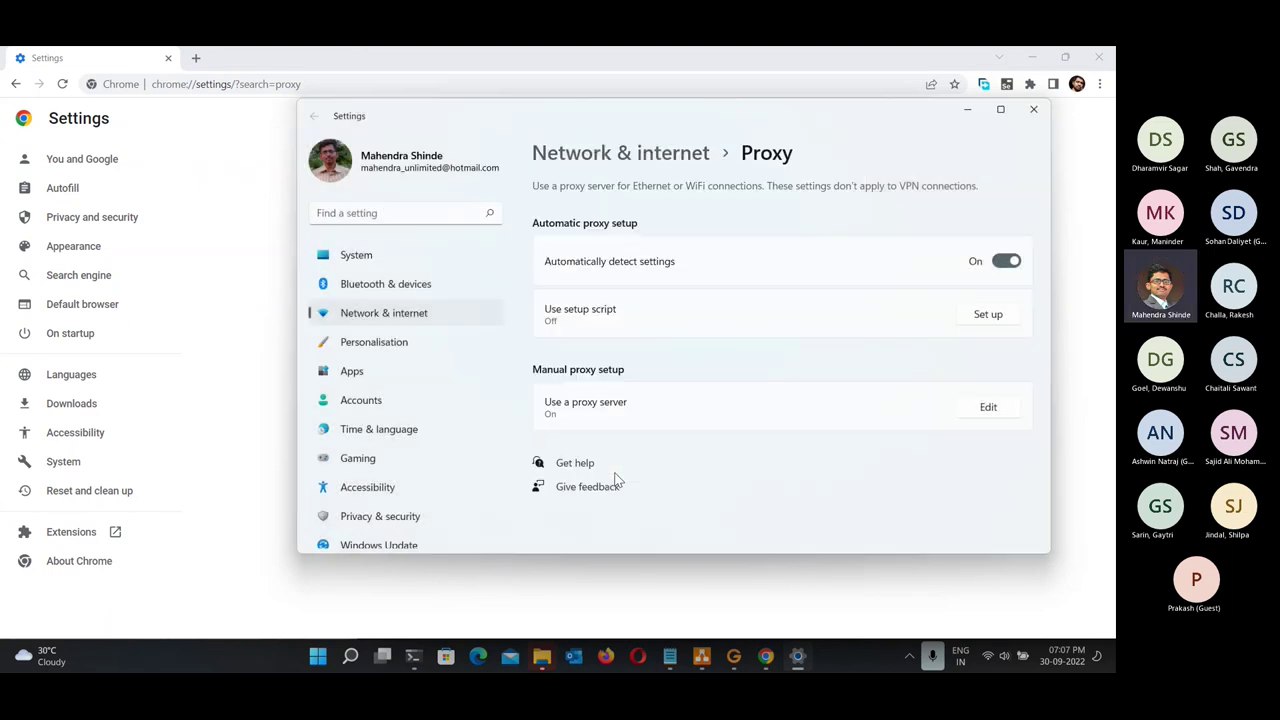
{"action": "left_click", "coordinate": [930, 54]}
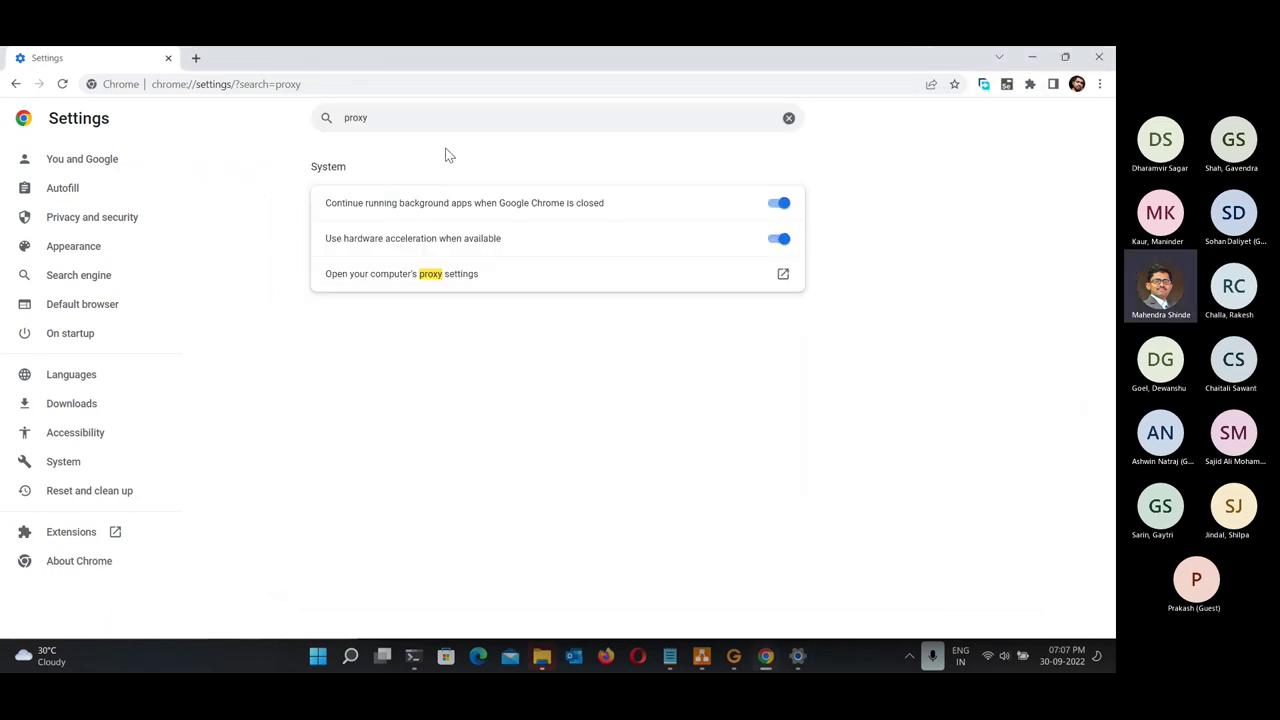
{"action": "left_click", "coordinate": [208, 84]}
{"action": "type", "text": "htt"}
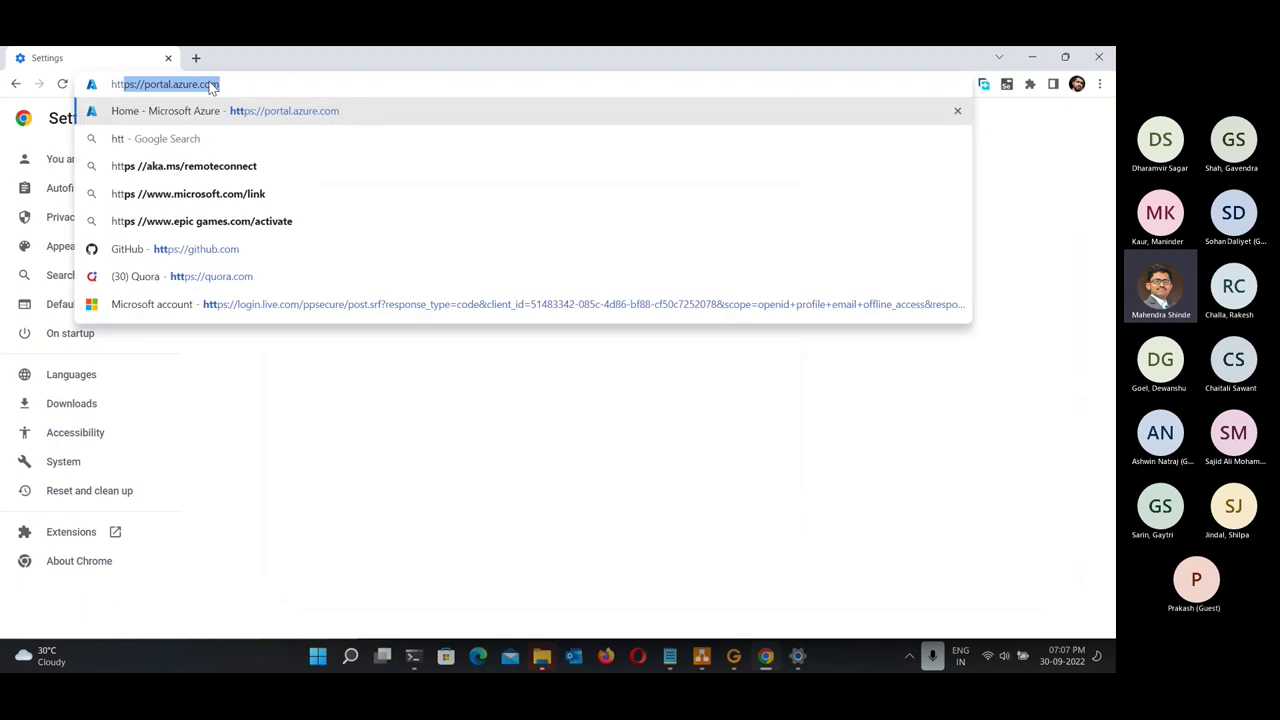
{"action": "type", "text": "p://comp"}
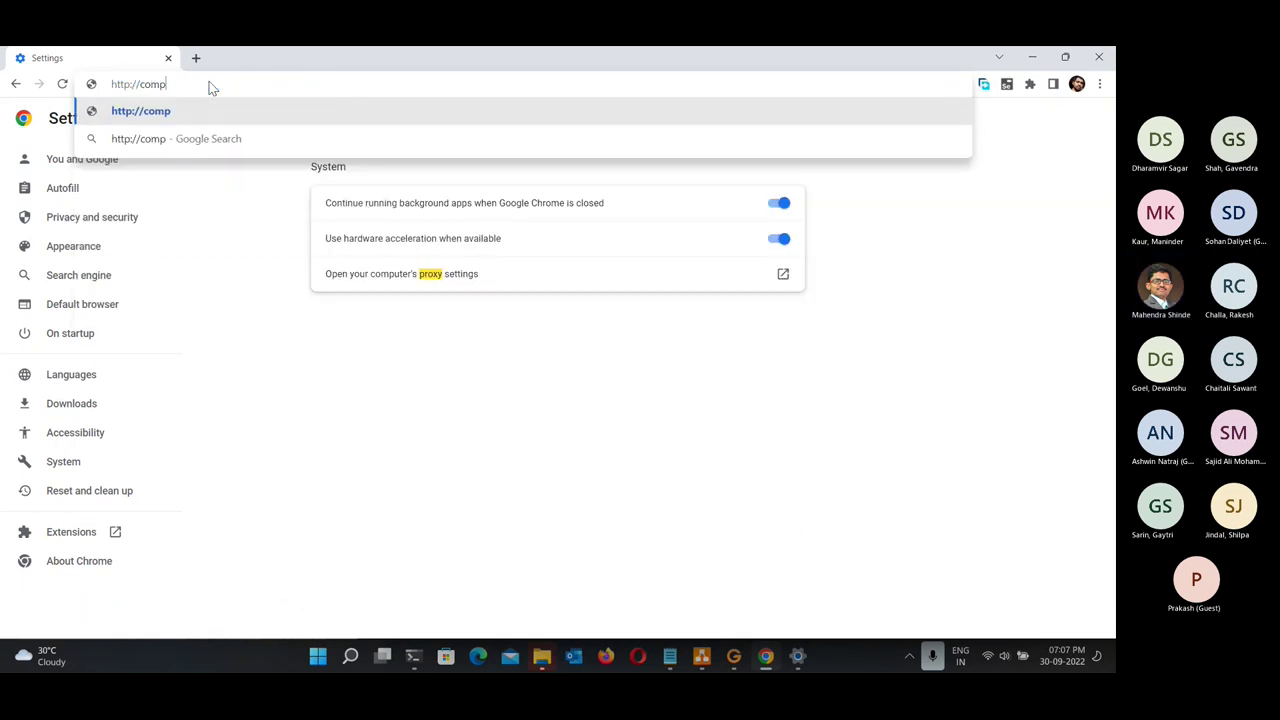
{"action": "type", "text": "uterdatab"}
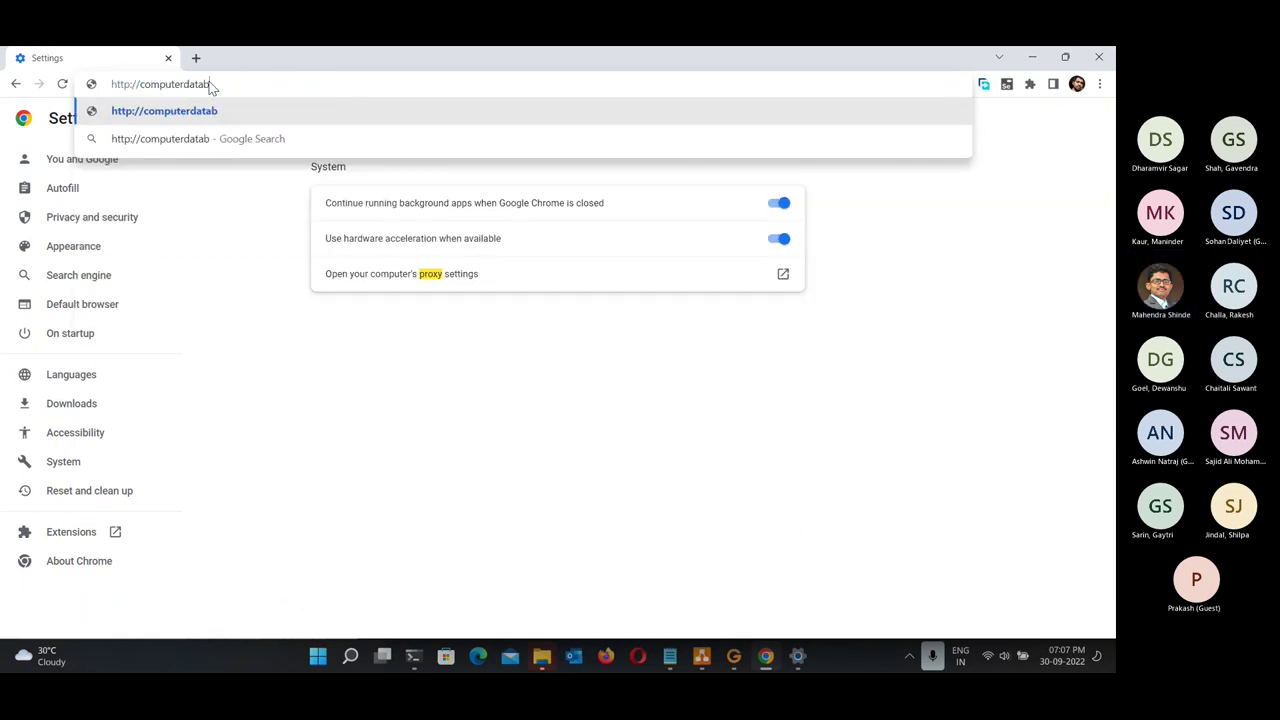
{"action": "type", "text": "ase.ga"}
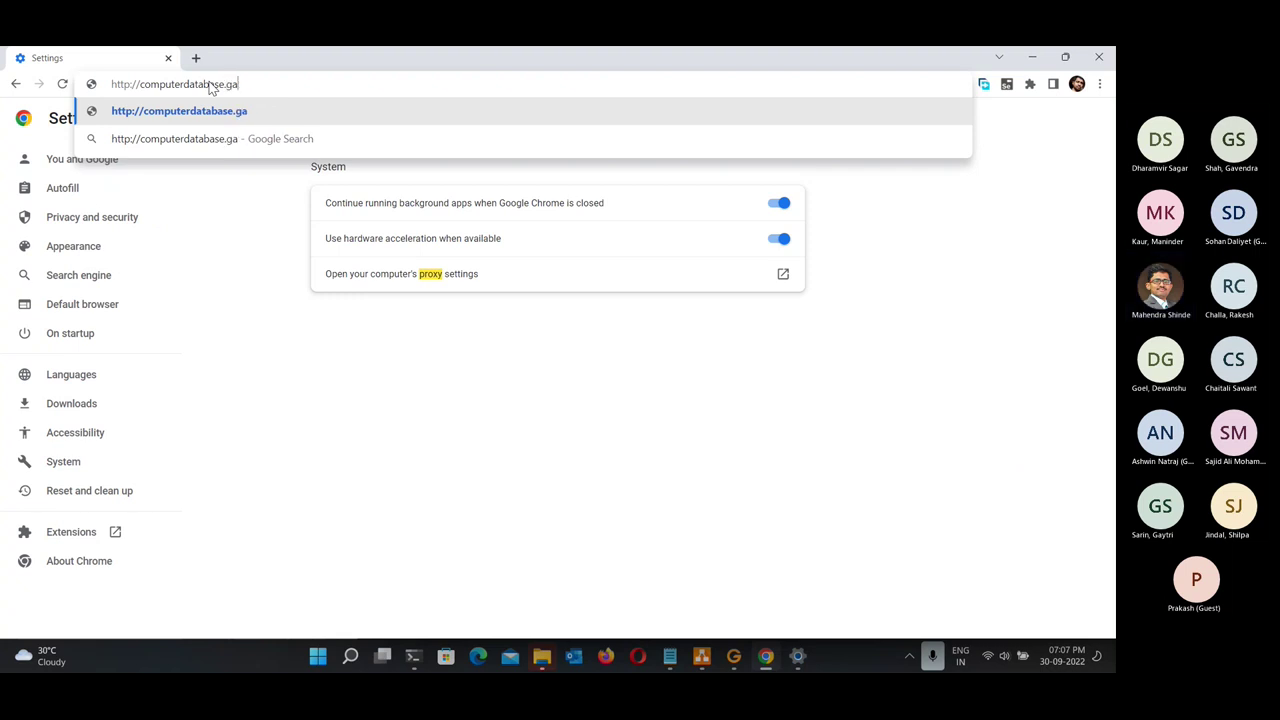
{"action": "type", "text": "tling.io"}
{"action": "key", "text": "Return"}
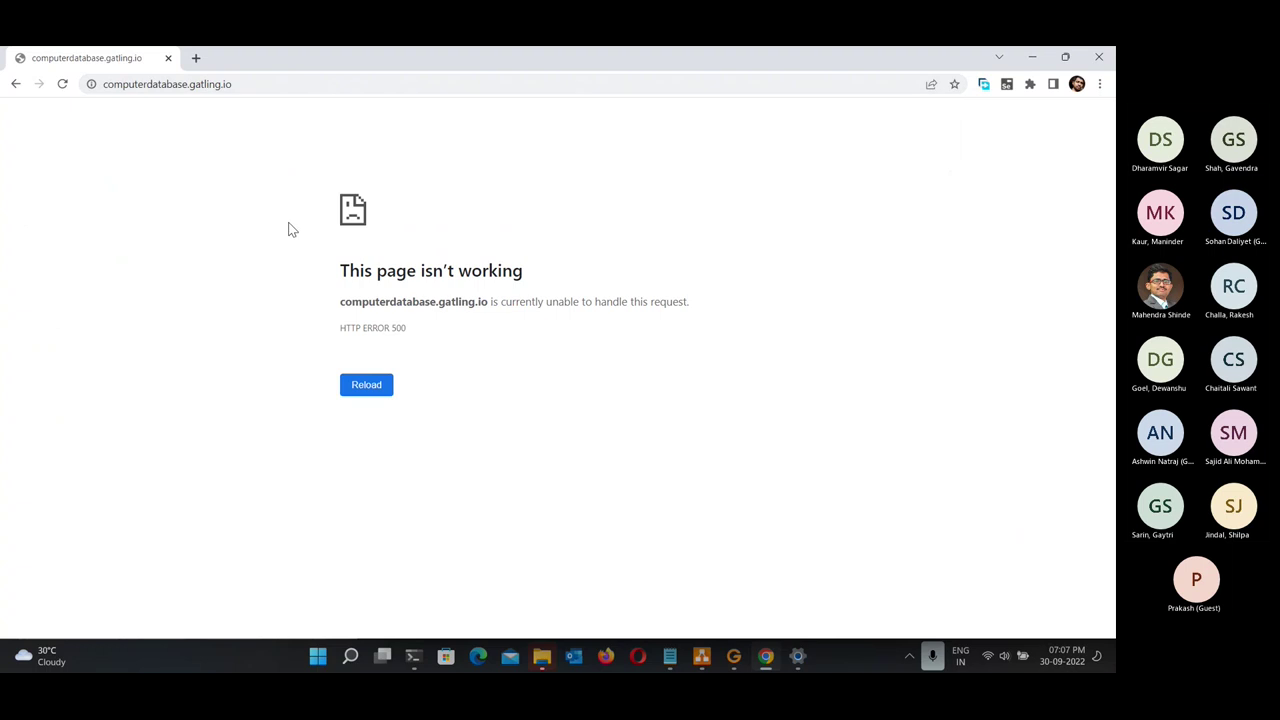
{"action": "double_click", "coordinate": [385, 325]}
{"action": "left_click", "coordinate": [369, 386]}
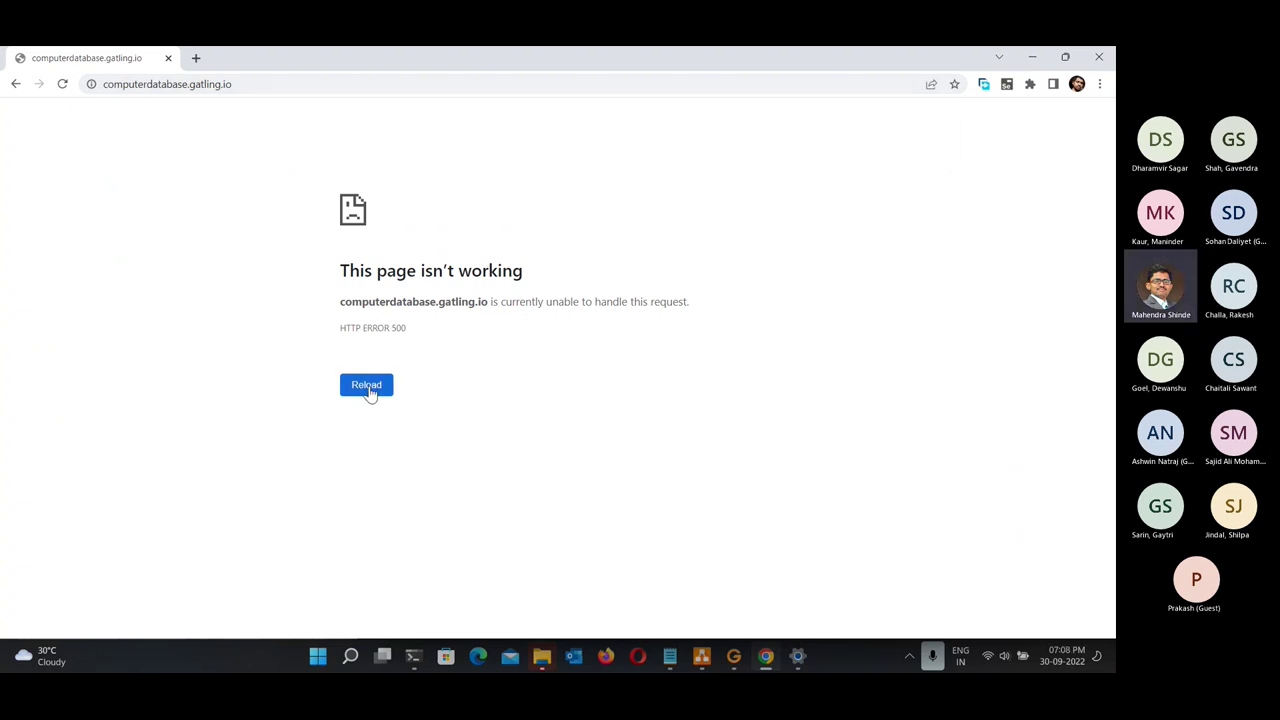
{"action": "left_click", "coordinate": [280, 84]}
{"action": "key", "text": "Home"}
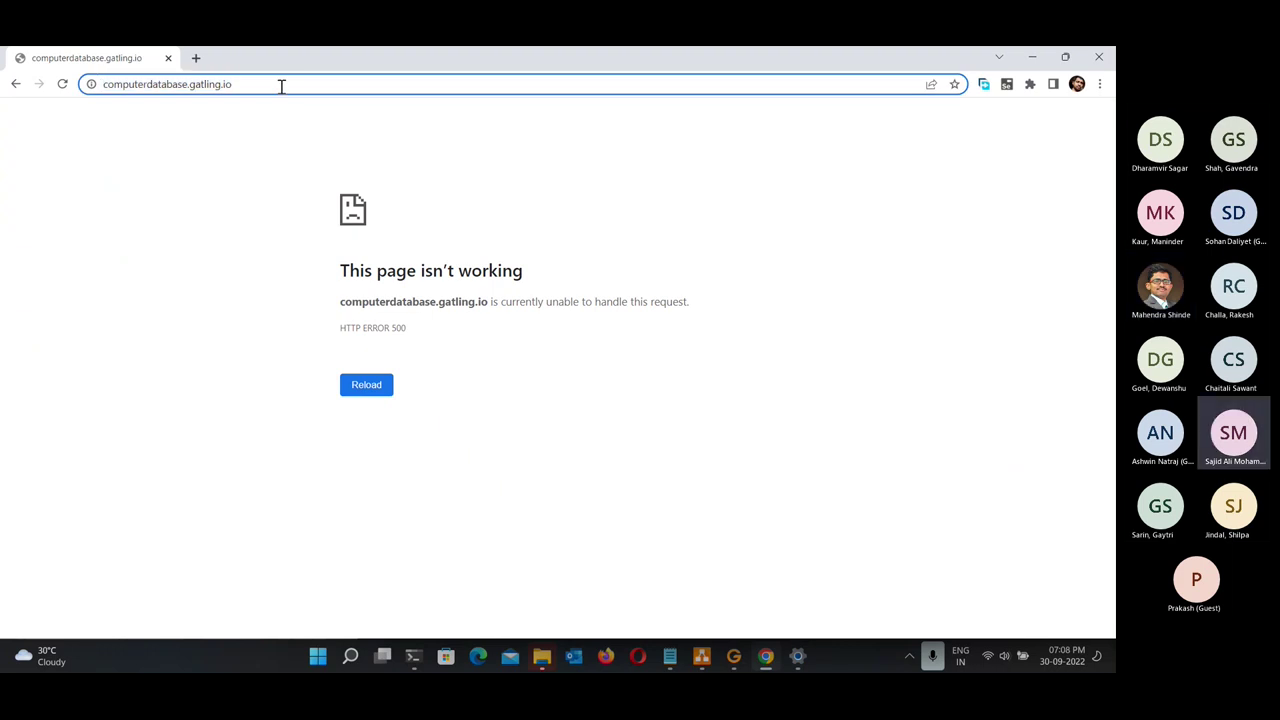
{"action": "type", "text": "http://"}
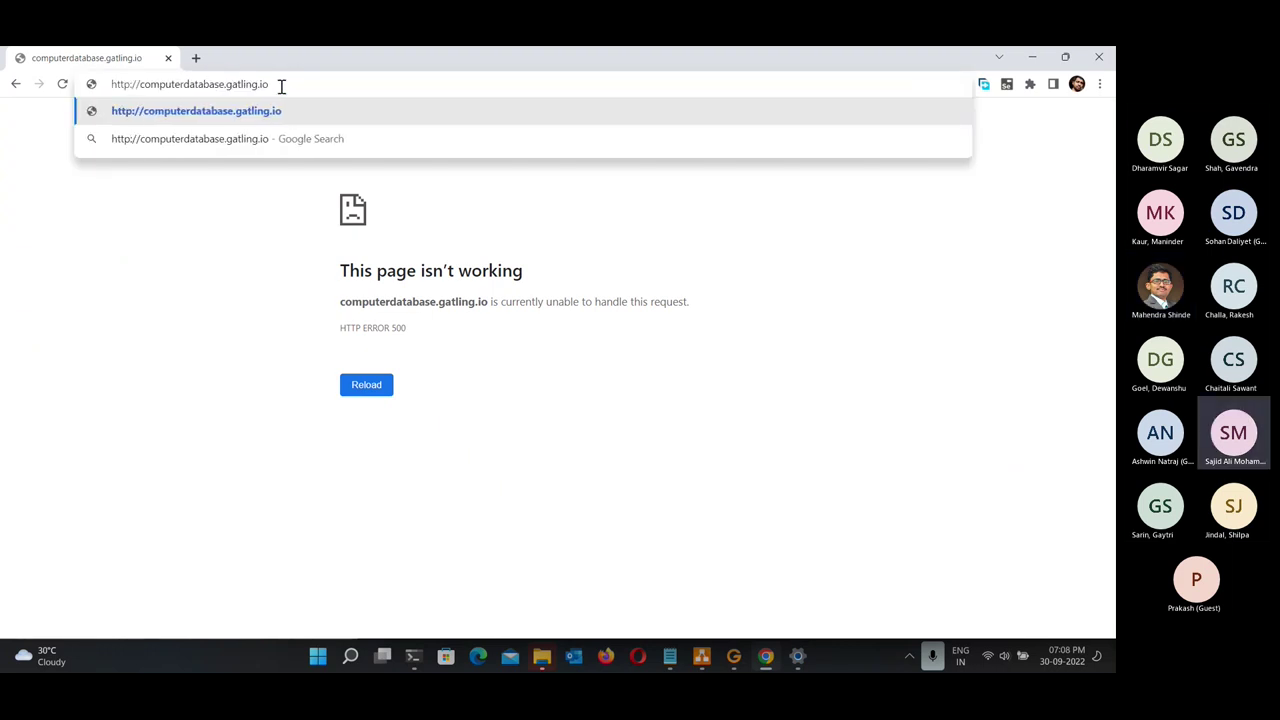
{"action": "key", "text": "Right"}
{"action": "key", "text": "Right"}
{"action": "key", "text": "Right"}
{"action": "key", "text": "Right"}
{"action": "key", "text": "Right"}
{"action": "key", "text": "Right"}
{"action": "key", "text": "Right"}
{"action": "key", "text": "Right"}
{"action": "type", "text": "-"}
{"action": "key", "text": "Return"}
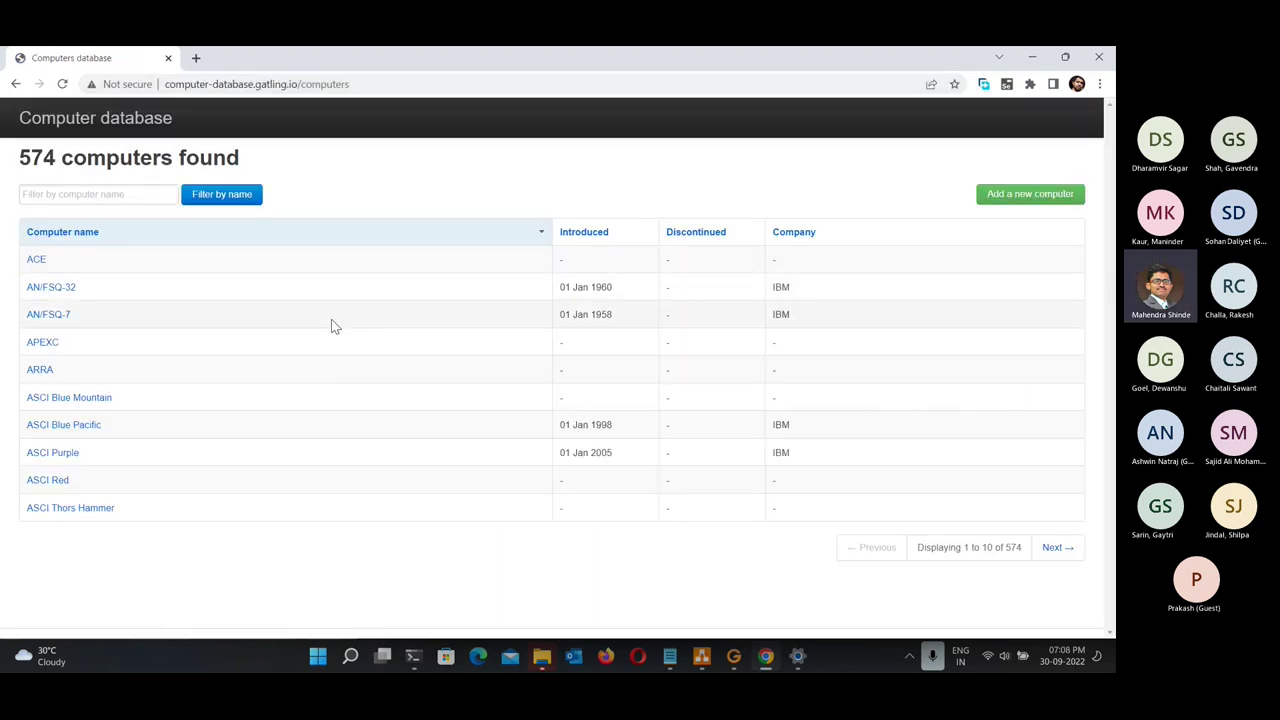
Restore Chrome to a smaller window below the recorder's Executed Events list, and close the Windows Settings window.
{"action": "double_click", "coordinate": [274, 66]}
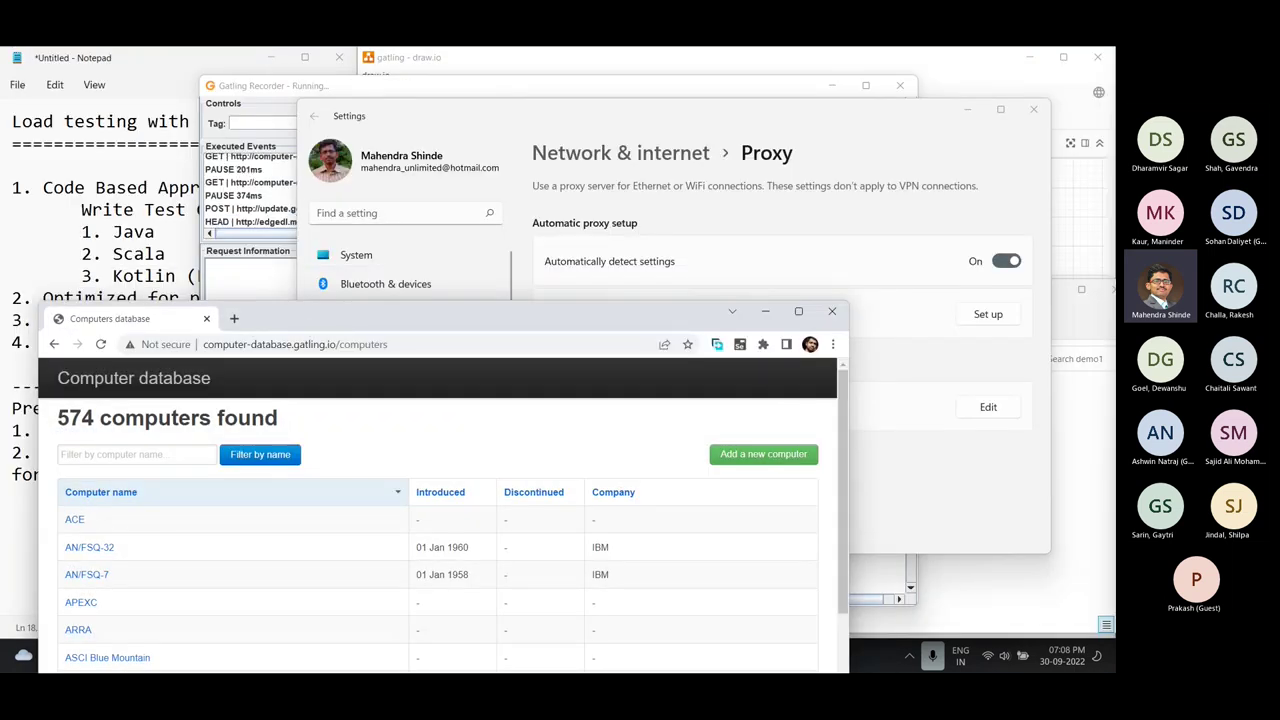
{"action": "left_click_drag", "start_coordinate": [314, 309], "coordinate": [493, 150]}
{"action": "left_click", "coordinate": [1032, 106]}
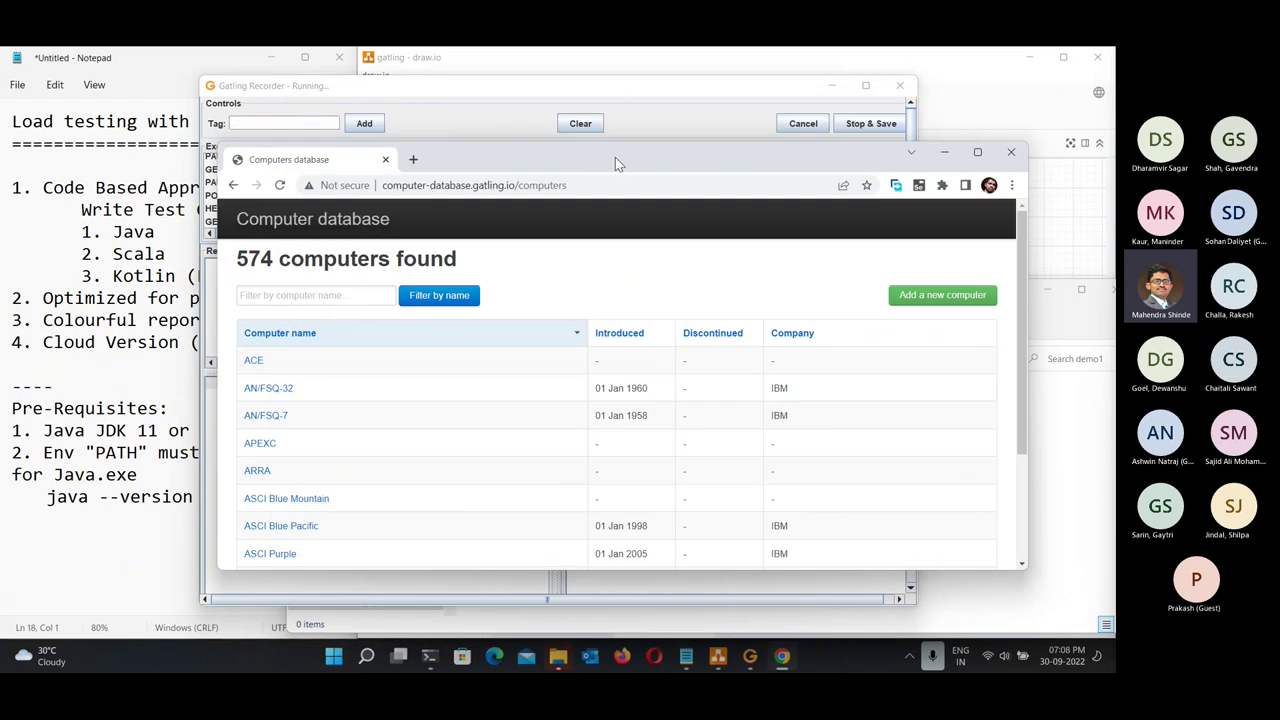
{"action": "left_click_drag", "start_coordinate": [615, 157], "coordinate": [563, 268]}
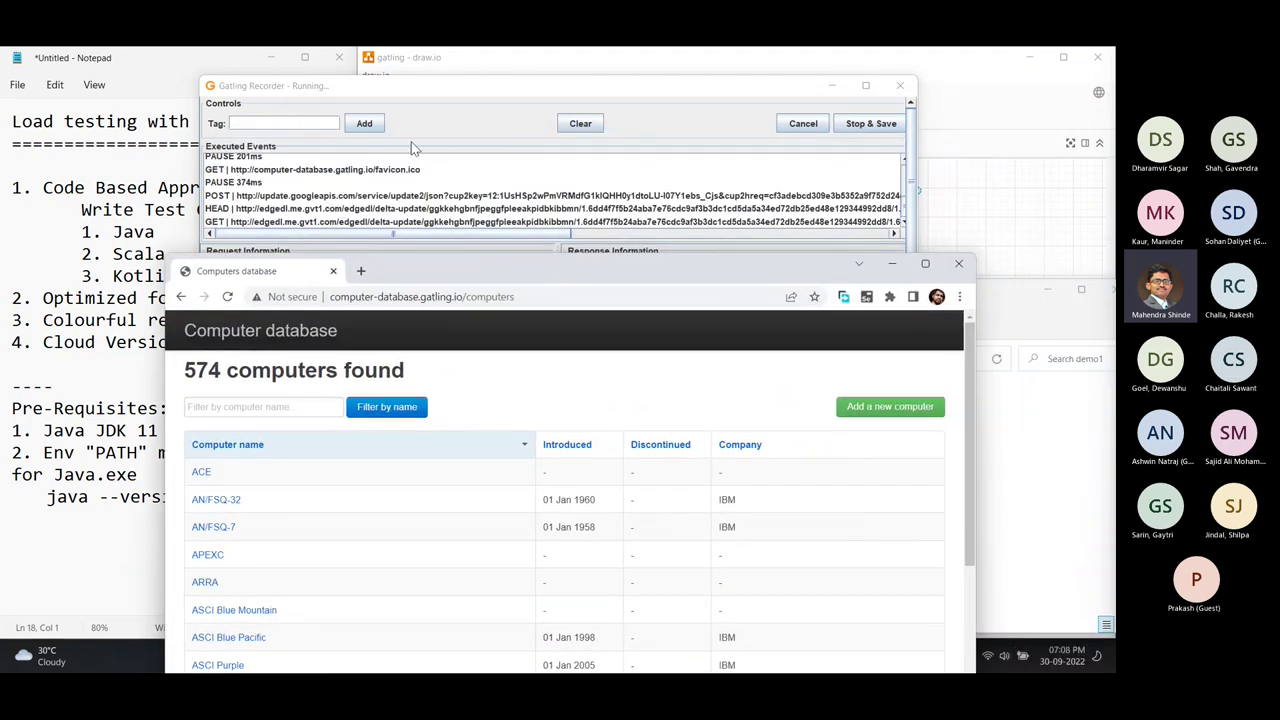
Maximize the Gatling Recorder window and narrow the Request Information pane to widen Response Information.
{"action": "double_click", "coordinate": [437, 88]}
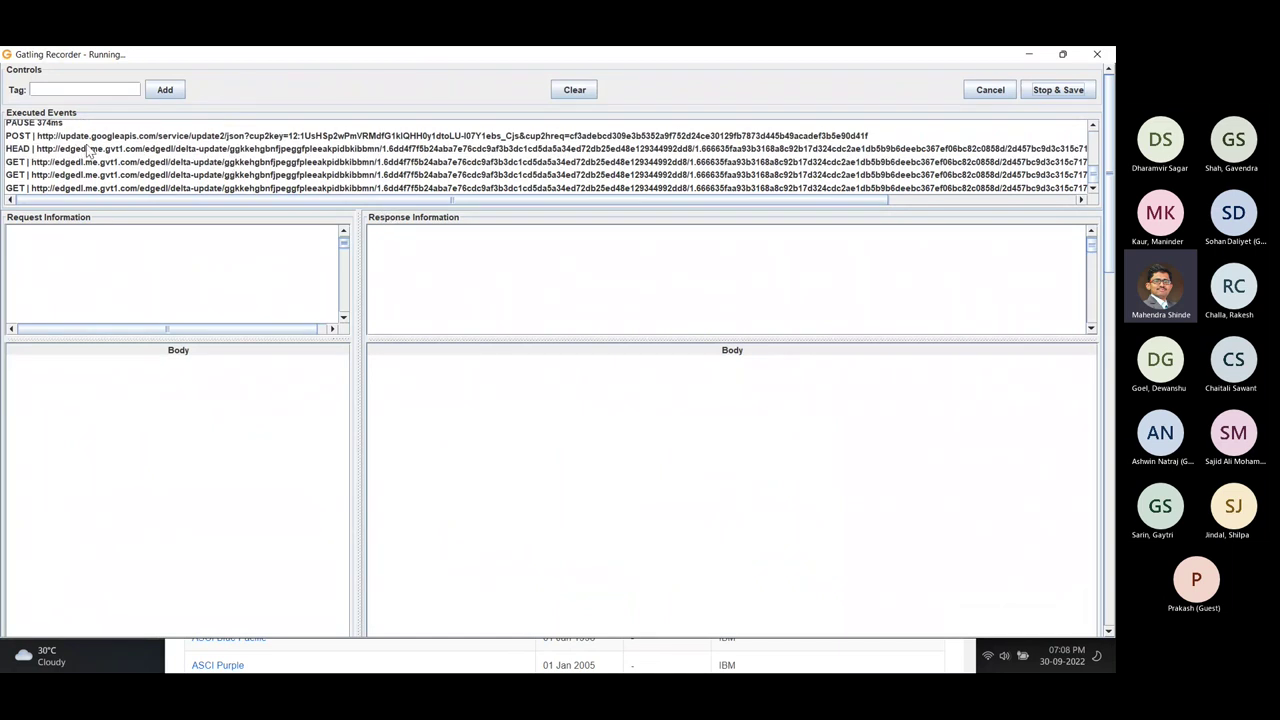
{"action": "left_click_drag", "start_coordinate": [355, 216], "coordinate": [301, 217]}
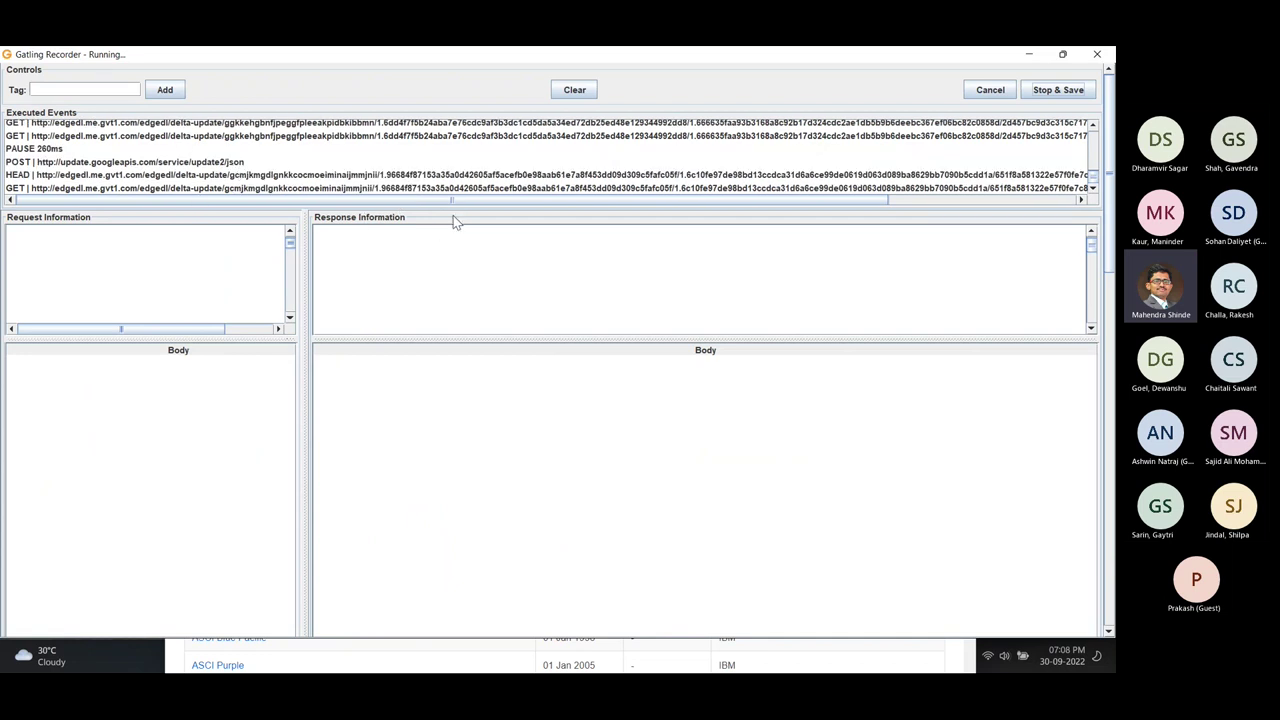
Switch to Chrome, move its window up over the recorder, and open and save the APEXC computer record without edits.
{"action": "key", "text": "alt+Tab"}
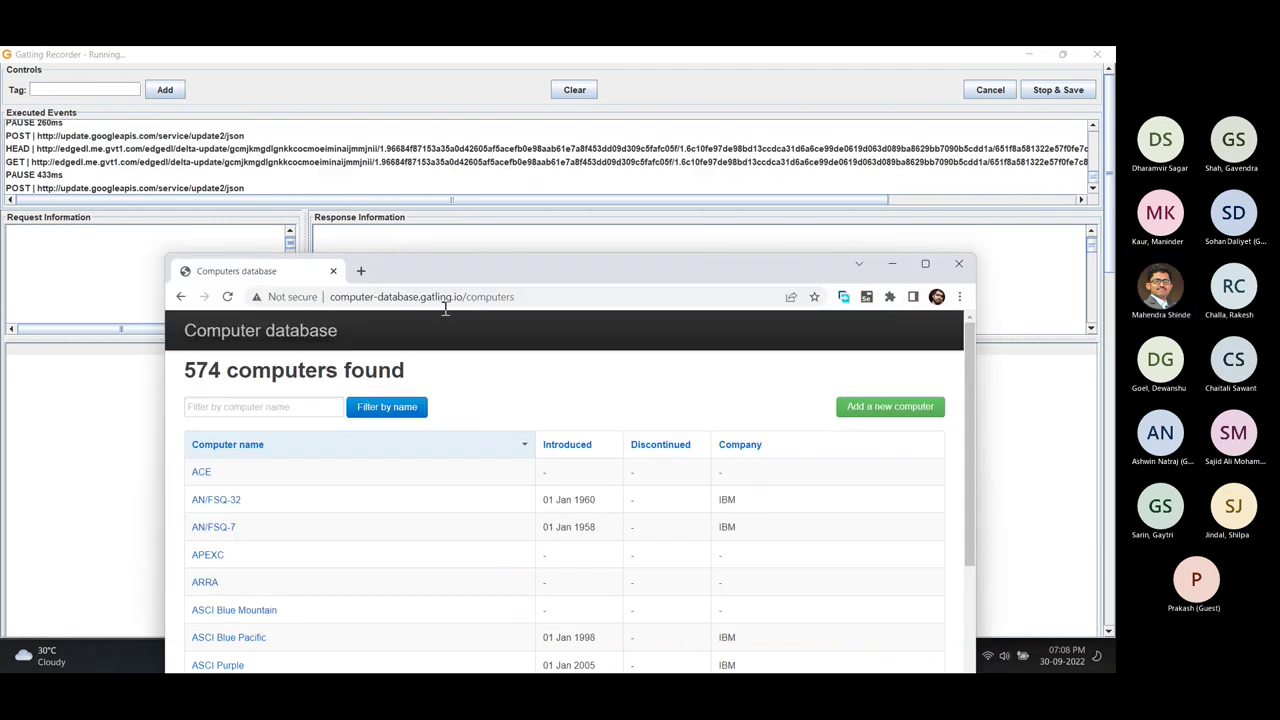
{"action": "left_click_drag", "start_coordinate": [492, 262], "coordinate": [557, 107]}
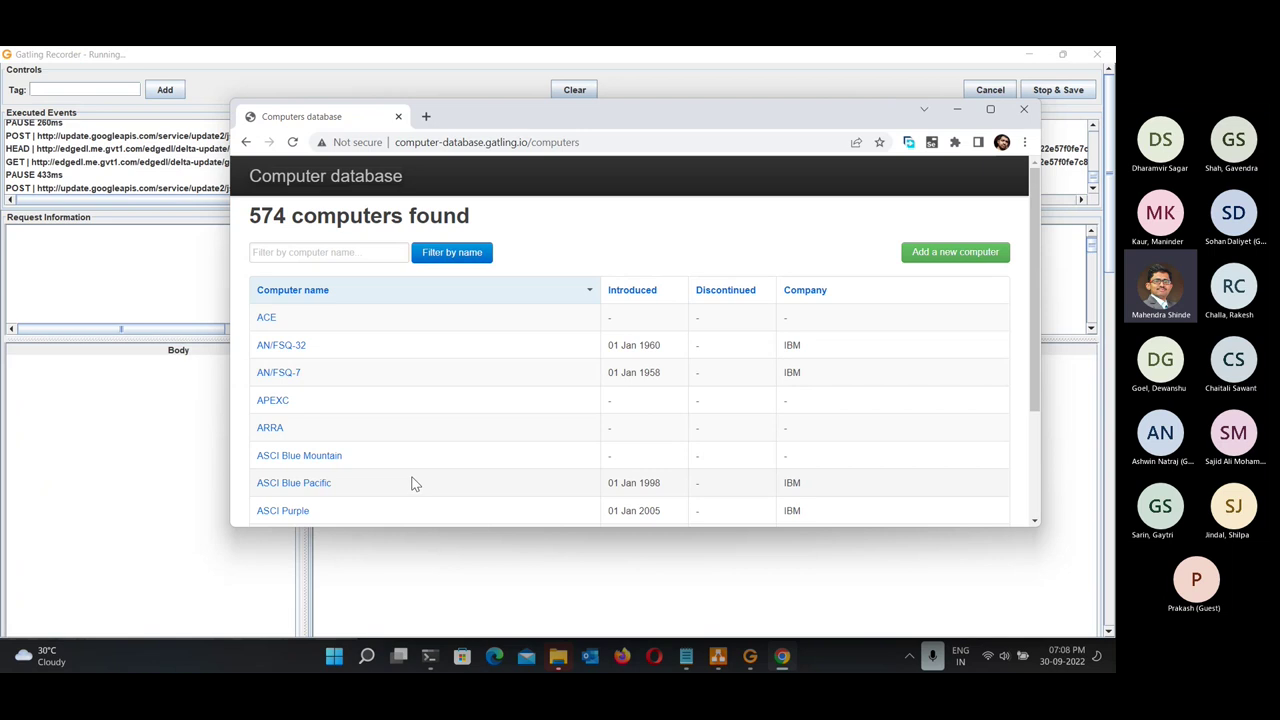
{"action": "left_click", "coordinate": [274, 401]}
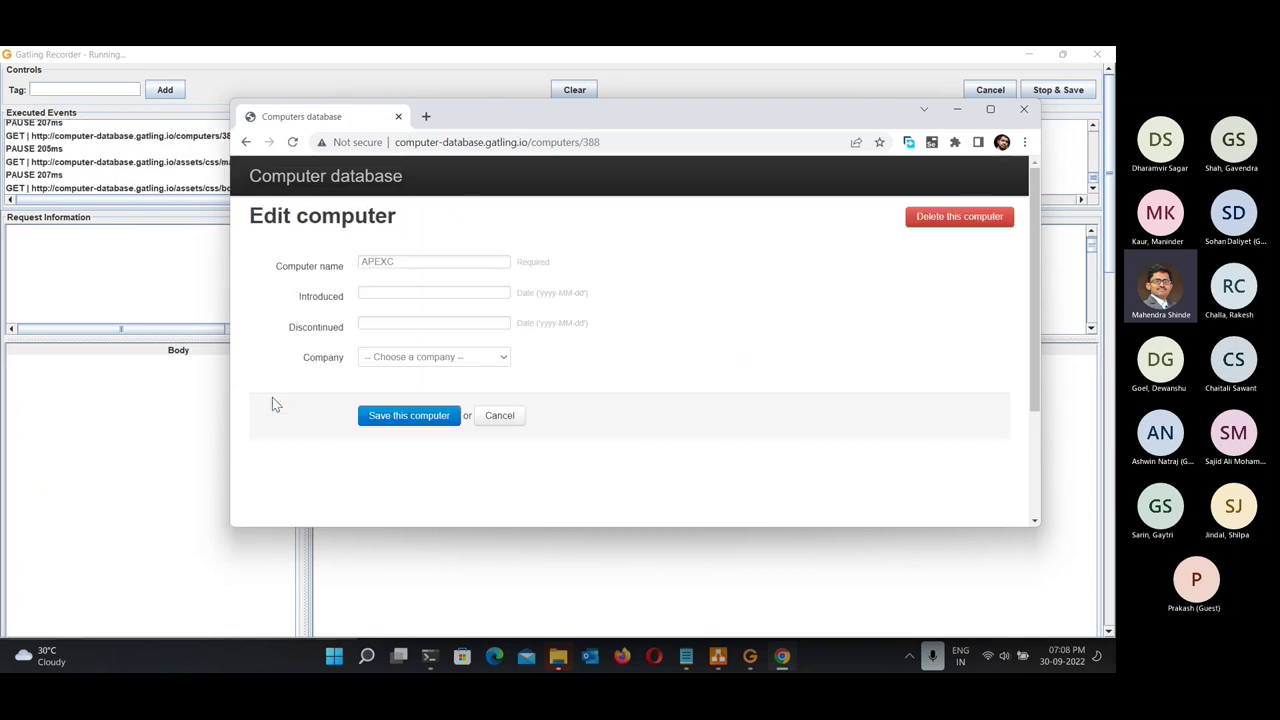
{"action": "left_click", "coordinate": [425, 419]}
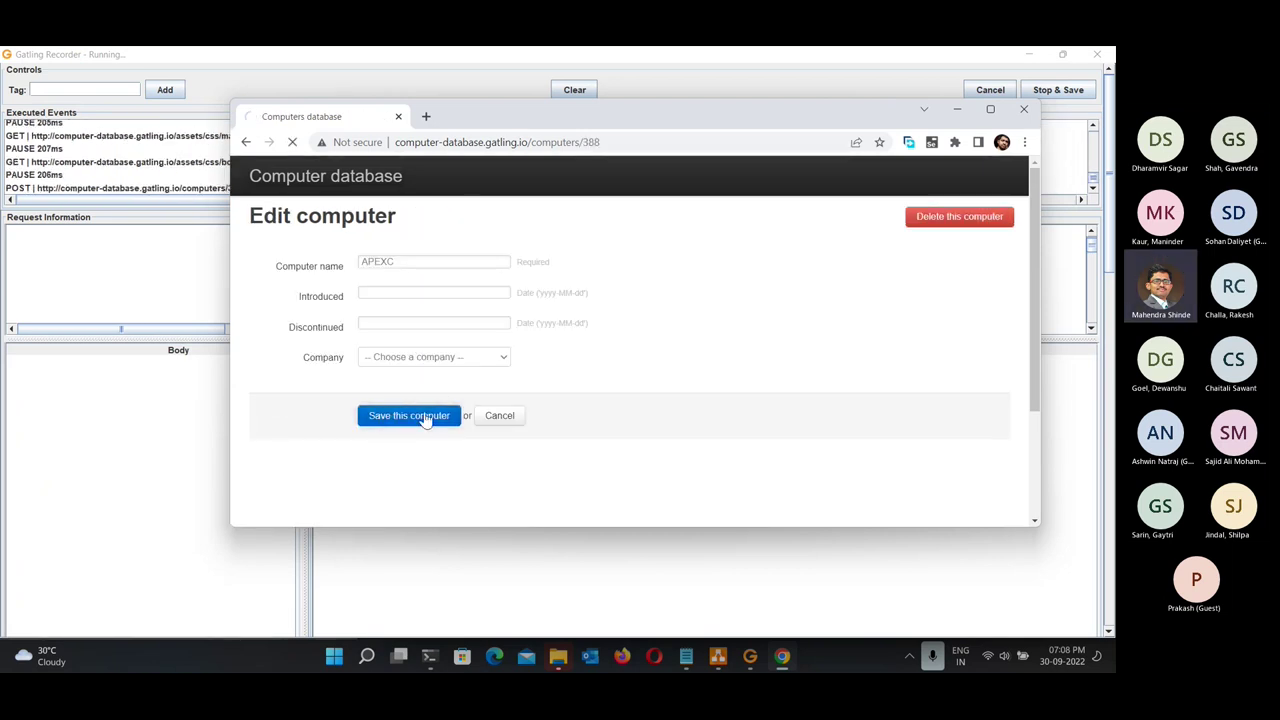
Open the ASCI Red record from the computer list and delete that computer.
{"action": "scroll", "coordinate": [430, 400], "scroll_direction": "down", "scroll_amount": 3}
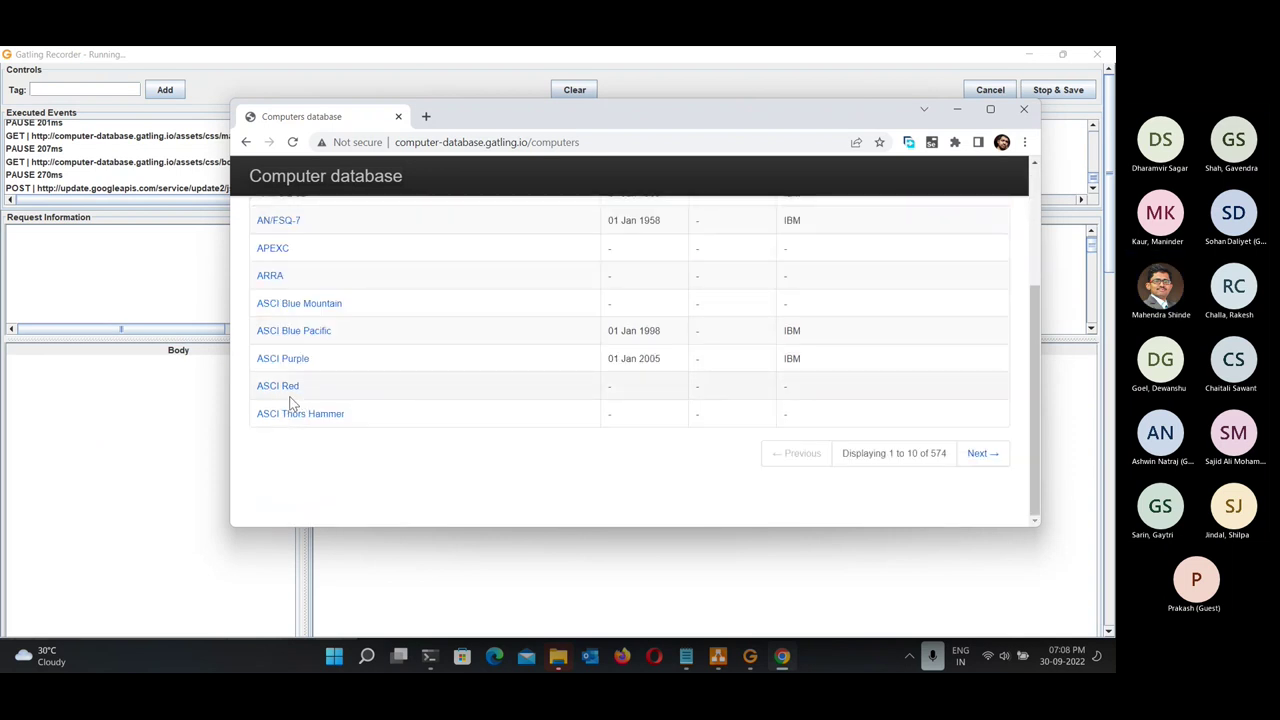
{"action": "left_click_drag", "start_coordinate": [280, 385], "coordinate": [284, 385]}
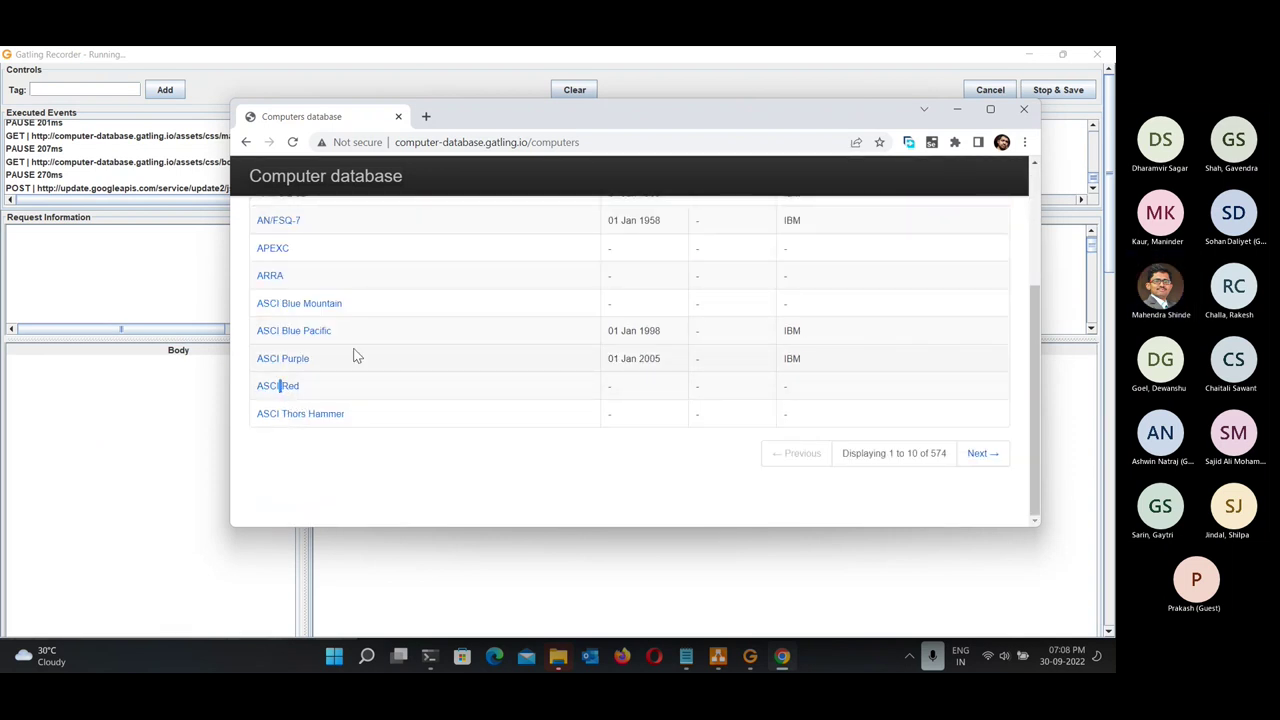
{"action": "left_click", "coordinate": [278, 385]}
{"action": "left_click", "coordinate": [970, 228]}
Filter the computer list by the name HP and delete the HP 9000 computer.
{"action": "left_click", "coordinate": [317, 288]}
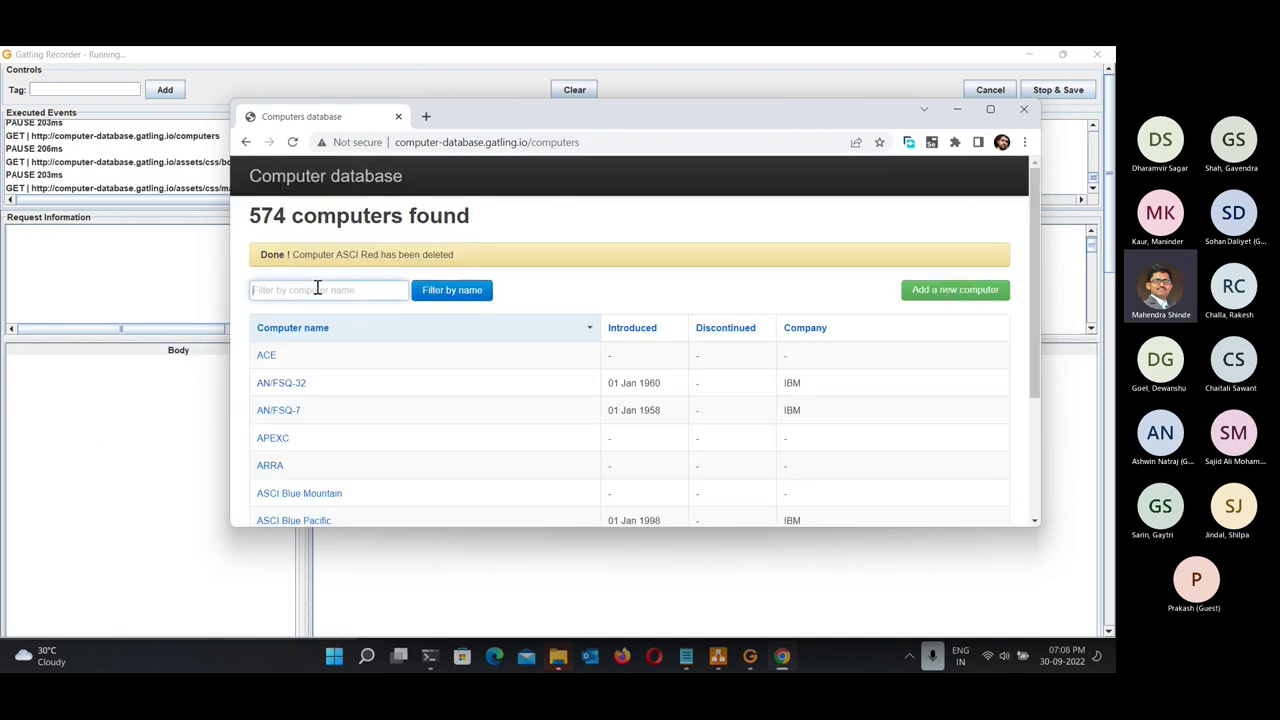
{"action": "type", "text": "HP"}
{"action": "key", "text": "Return"}
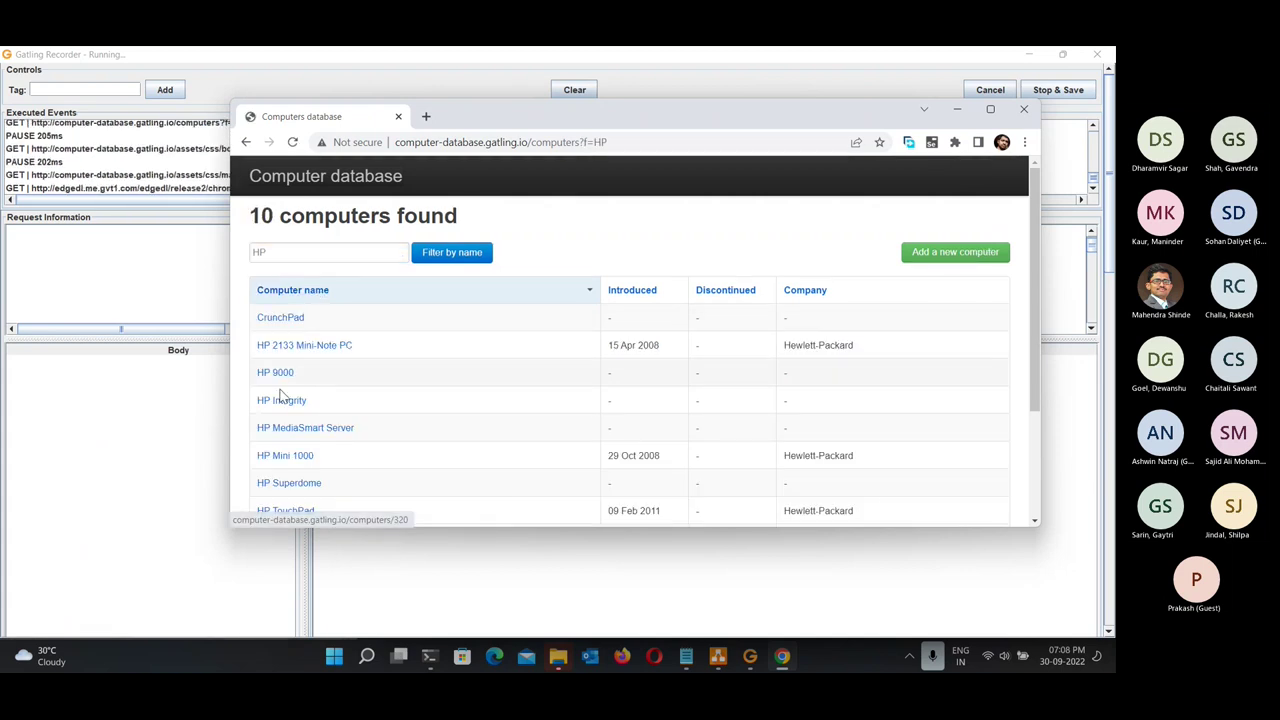
{"action": "left_click", "coordinate": [278, 372]}
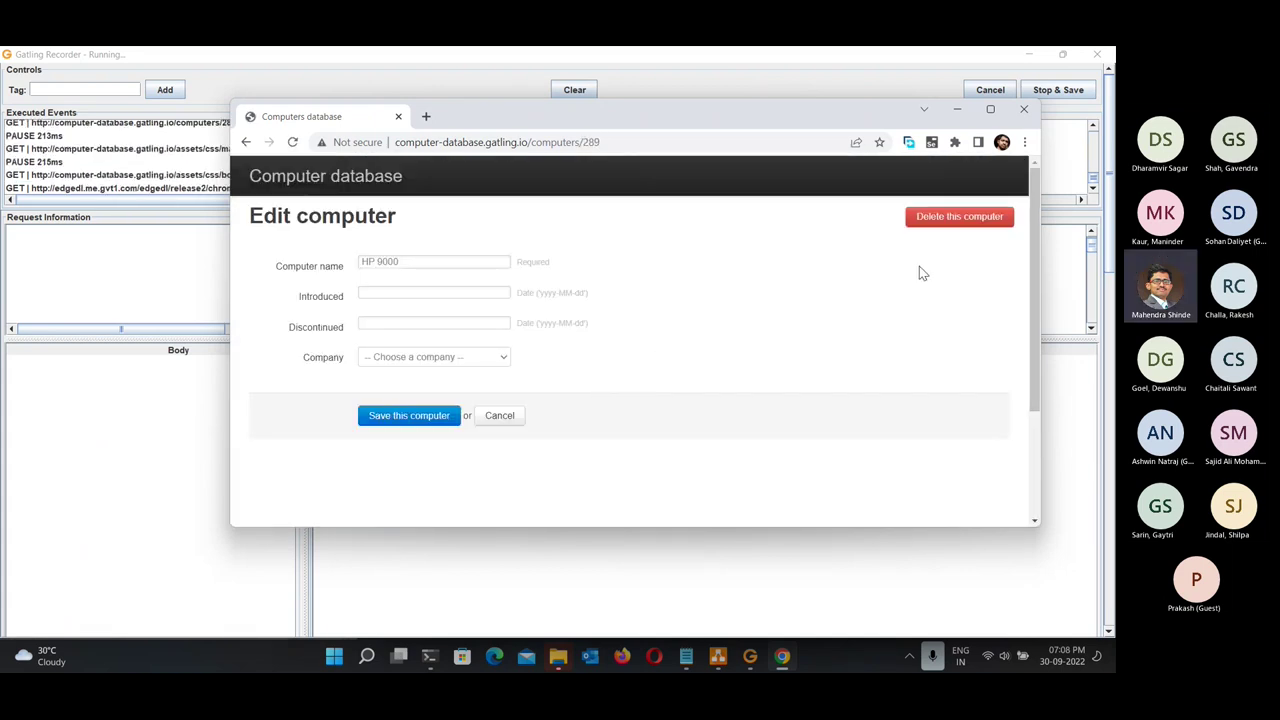
{"action": "left_click", "coordinate": [957, 218]}
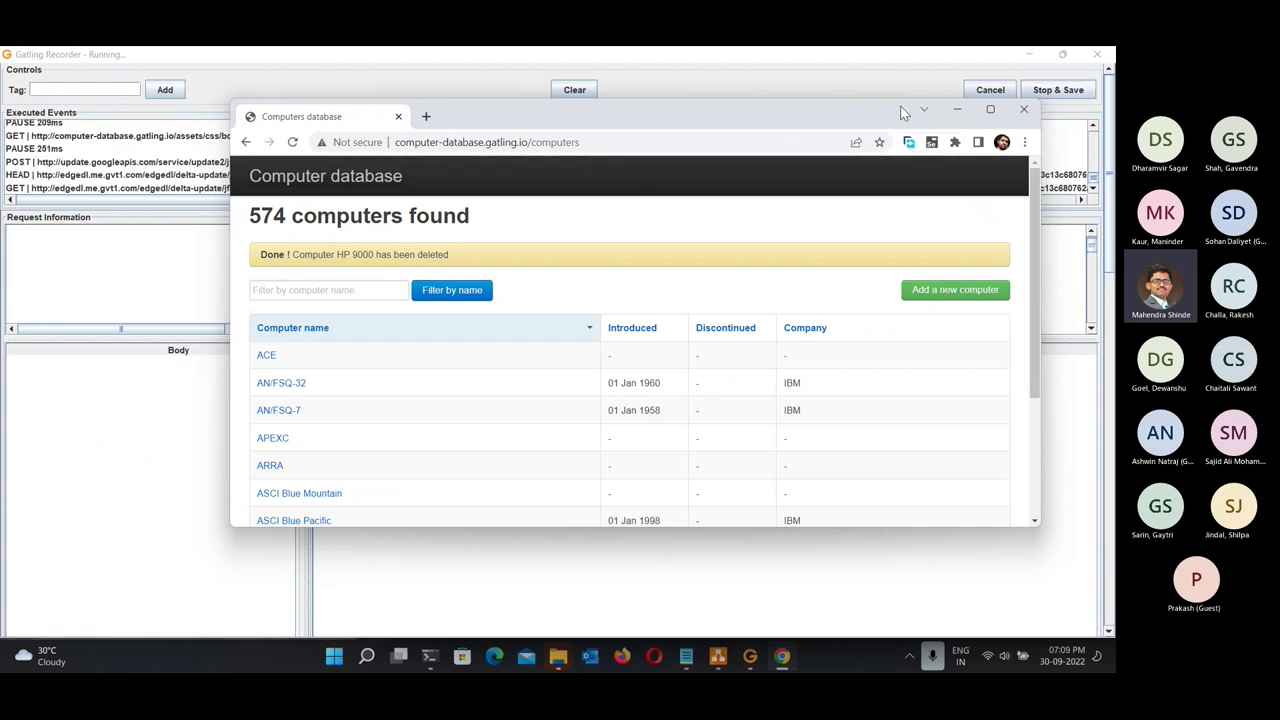
Minimize Chrome and examine the request and response details of a recorded edgedl.me.gvt1.com GET event and the chrome_component HEAD event.
{"action": "left_click", "coordinate": [958, 110]}
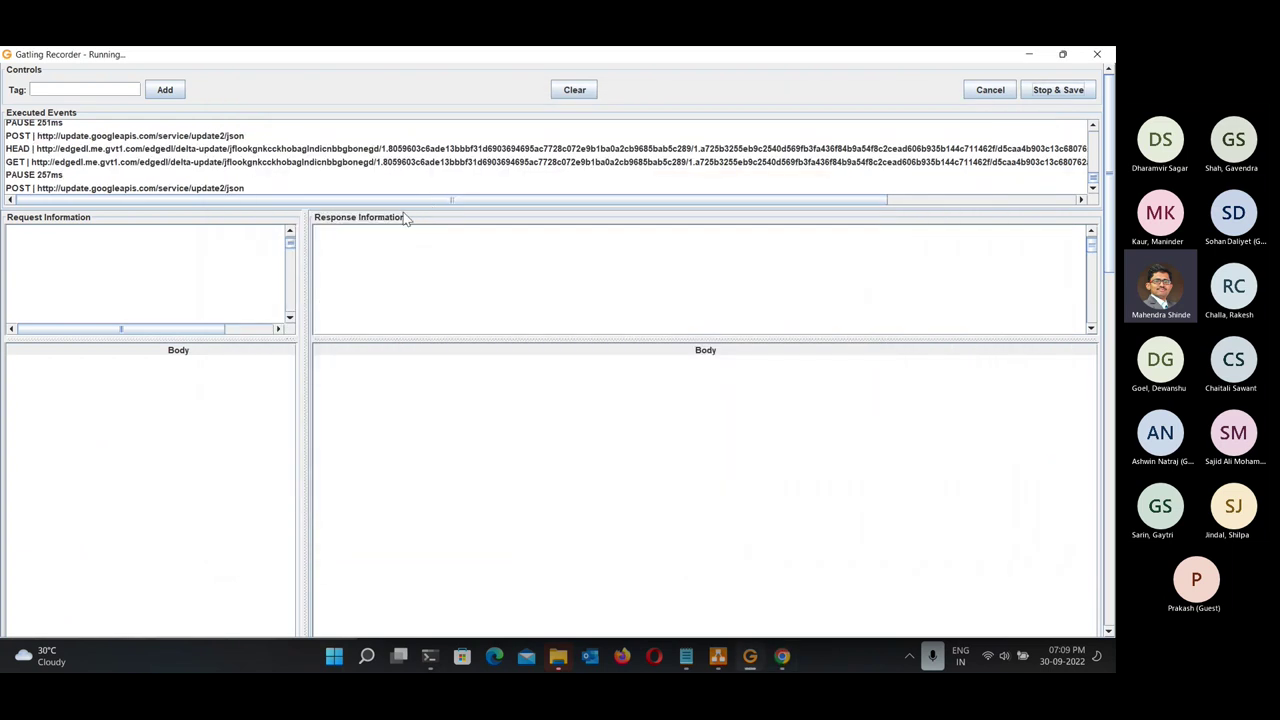
{"action": "left_click", "coordinate": [60, 162]}
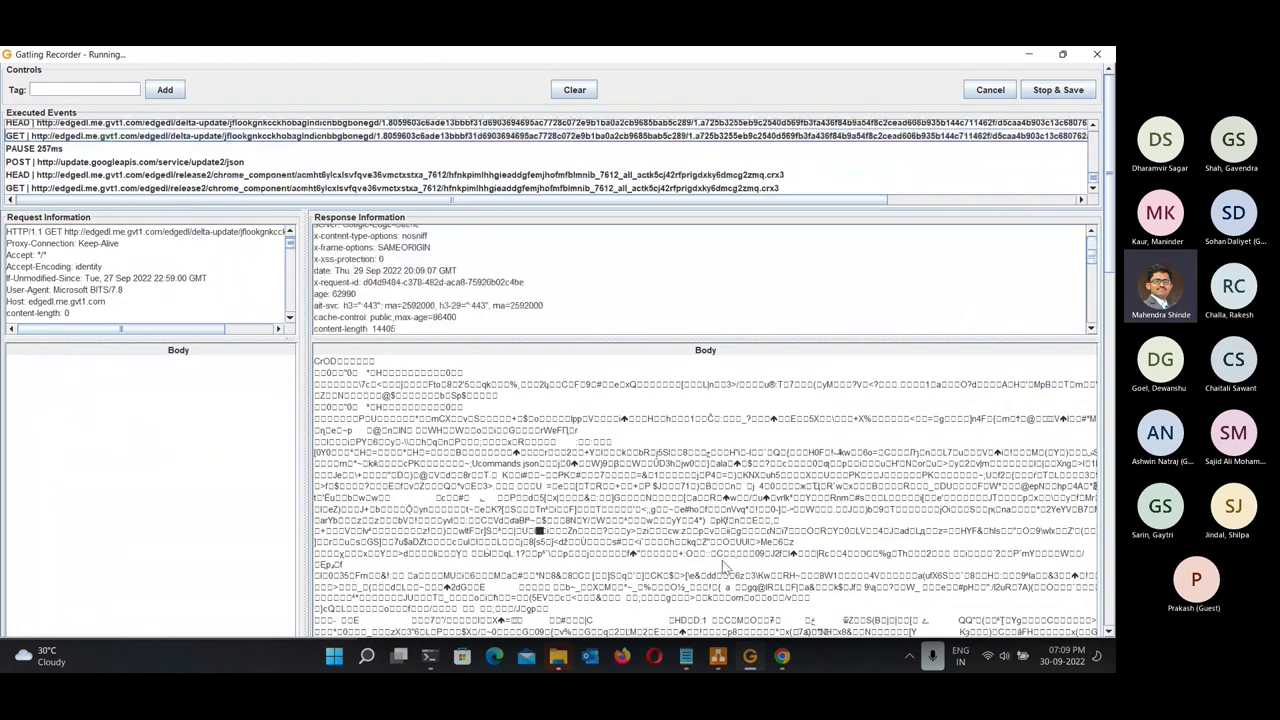
{"action": "left_click", "coordinate": [183, 176]}
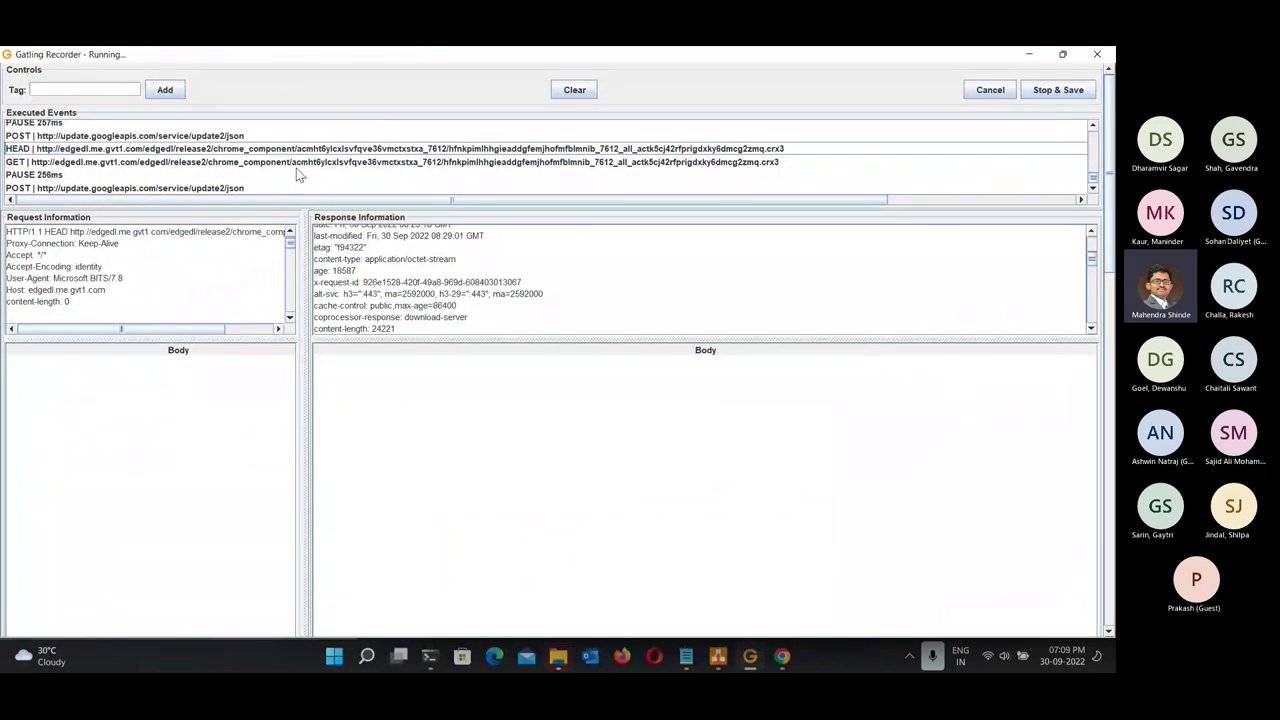
Check the recorded GET and HEAD requests, close the Computer database browser window, and stop and save the Gatling recording.
{"action": "left_click", "coordinate": [242, 161]}
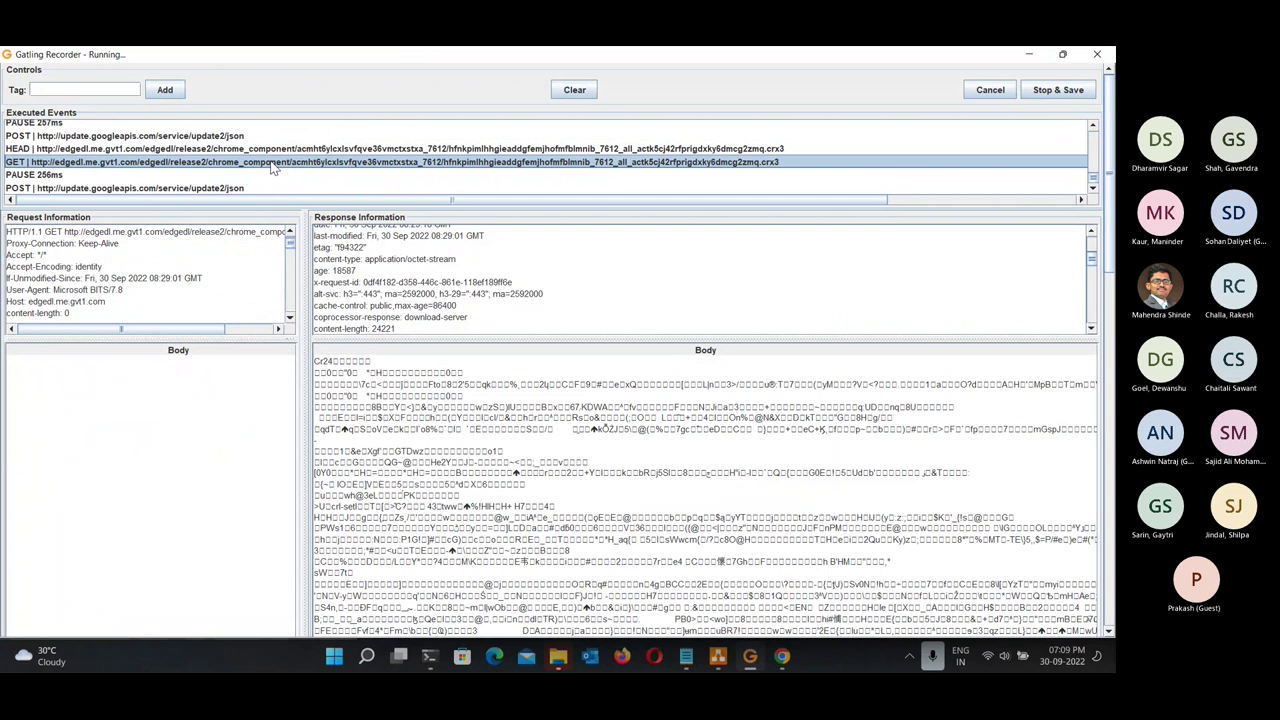
{"action": "key", "text": "Up"}
{"action": "key", "text": "alt+Tab"}
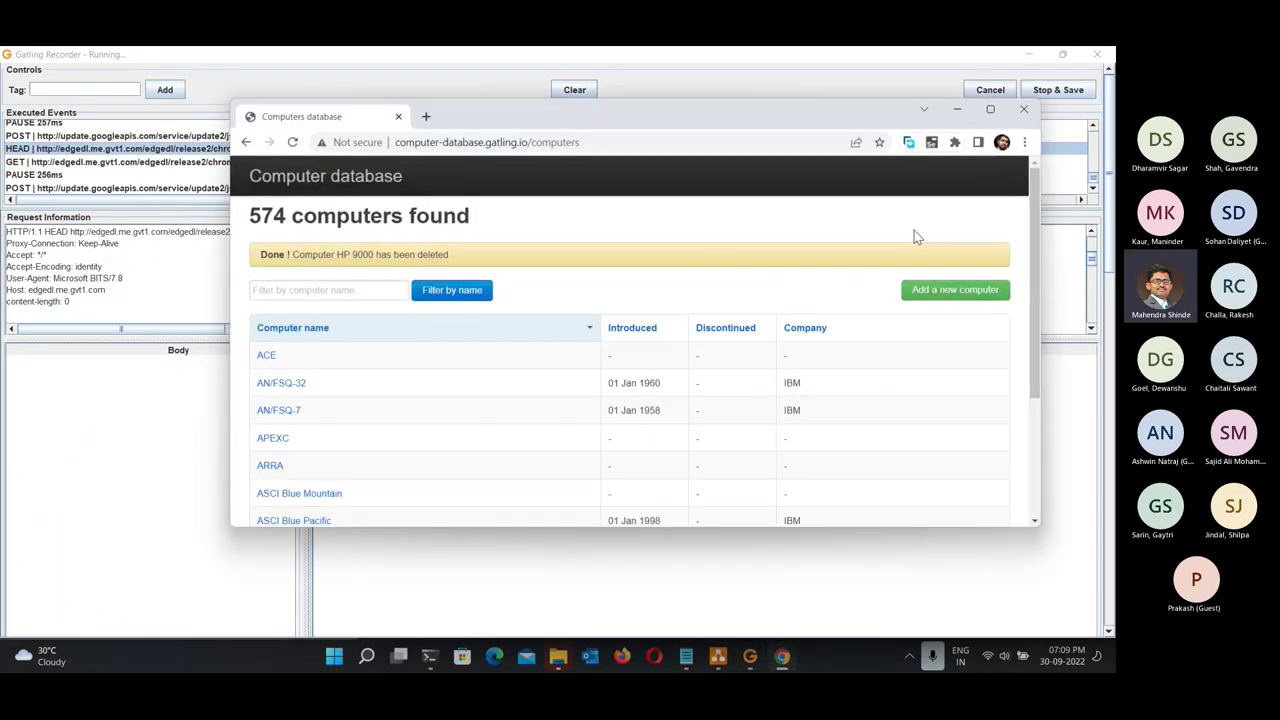
{"action": "left_click", "coordinate": [1023, 110]}
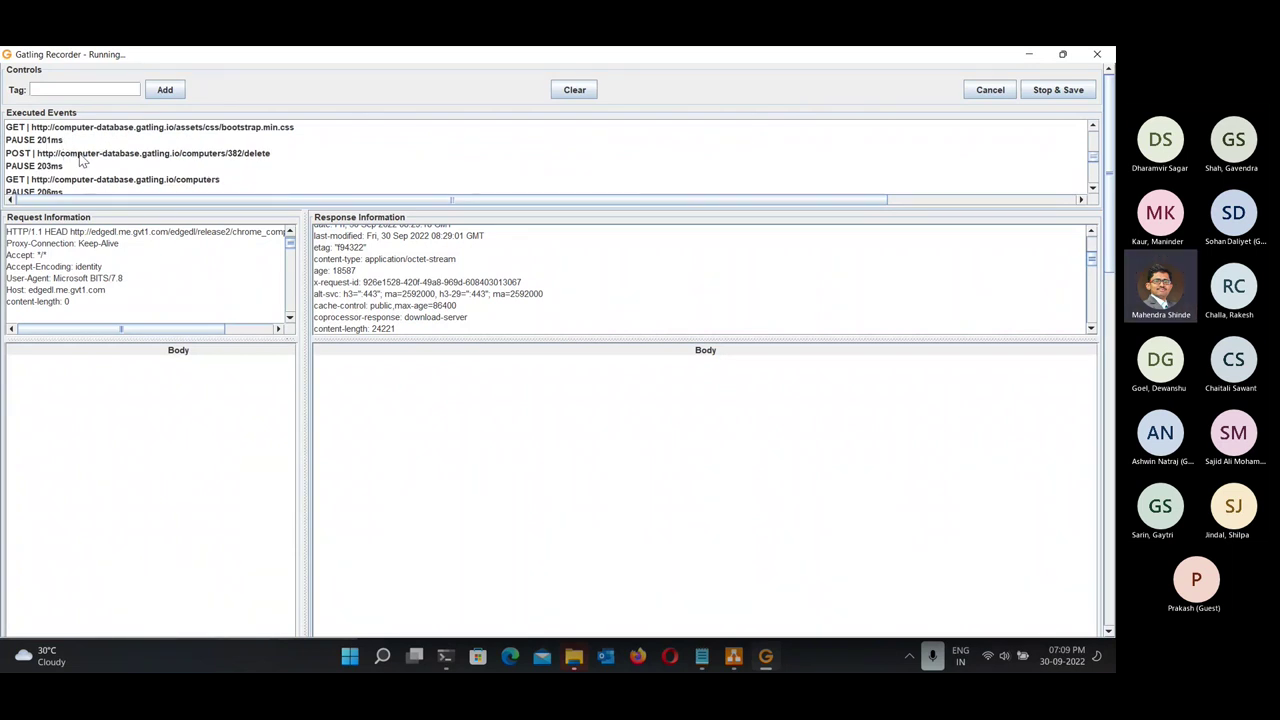
{"action": "left_click", "coordinate": [1060, 92]}
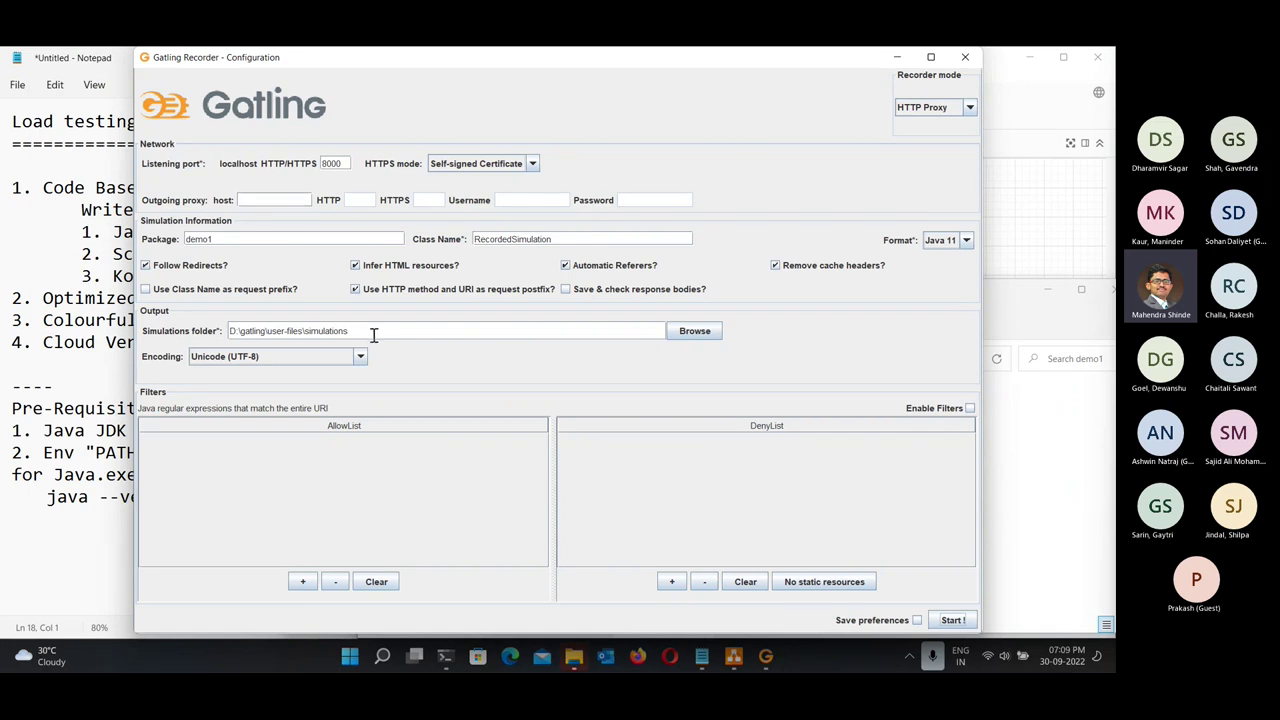
Open the RecordedSimulation Java file from the demo1 simulations folder in a maximized Notepad window.
{"action": "left_click", "coordinate": [572, 660]}
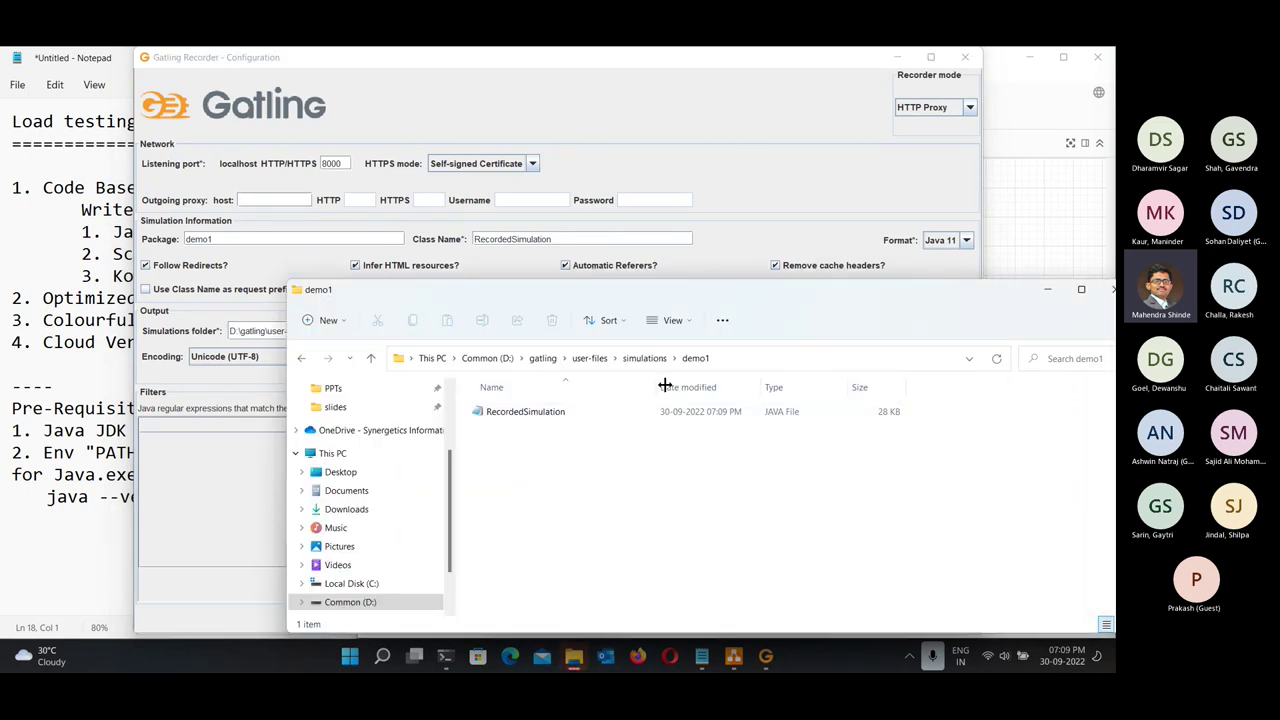
{"action": "left_click_drag", "start_coordinate": [700, 289], "coordinate": [572, 174]}
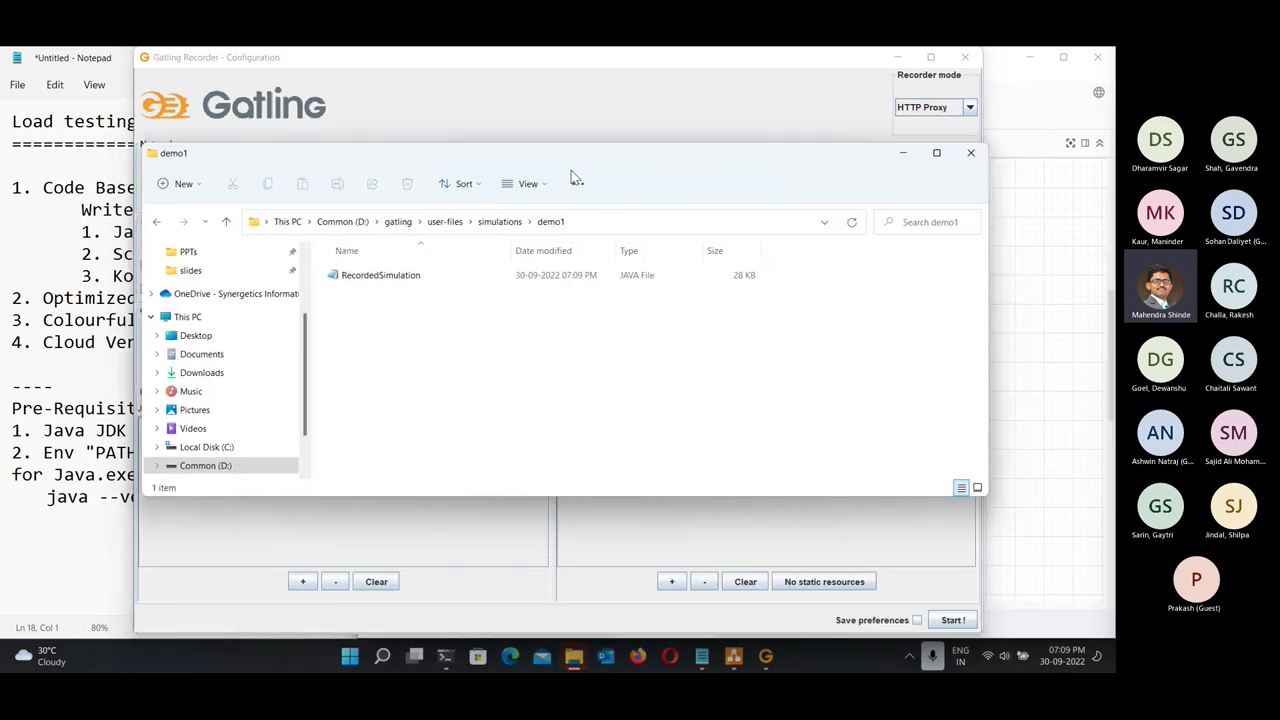
{"action": "double_click", "coordinate": [376, 276]}
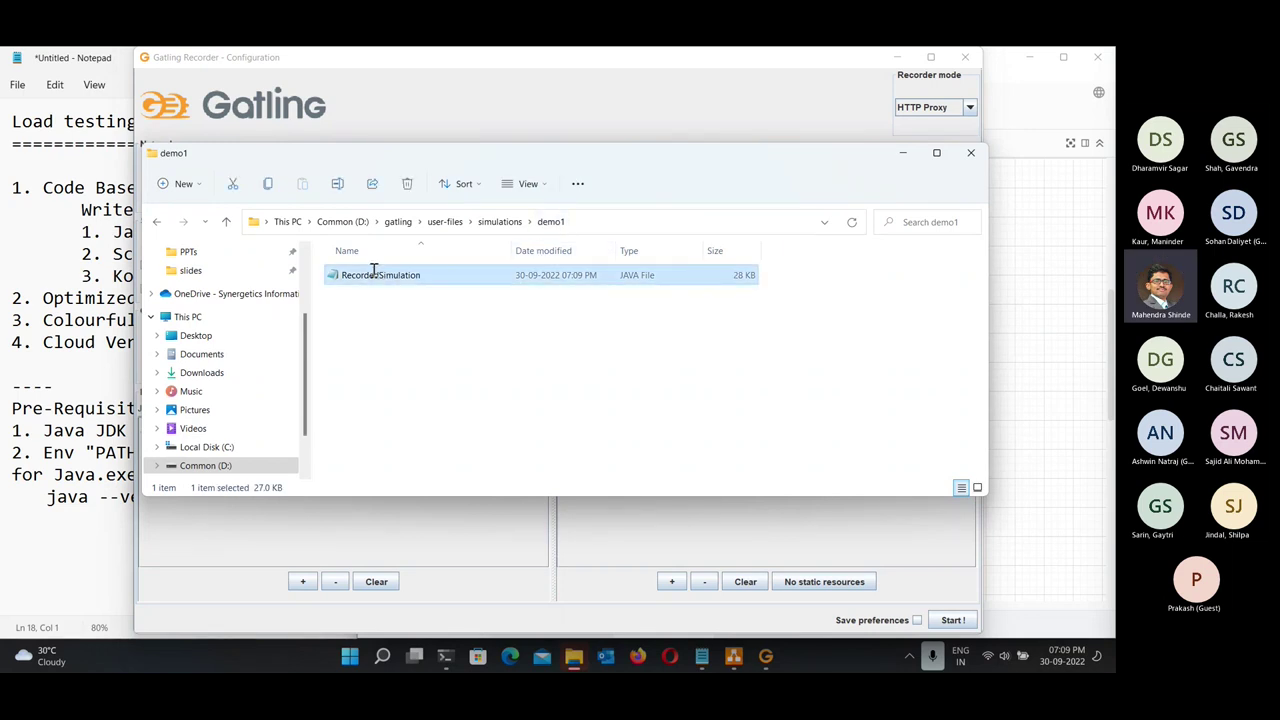
{"action": "double_click", "coordinate": [674, 207]}
Examine the HTTP protocol settings and the recorded request header maps in the RecordedSimulation code.
{"action": "scroll", "coordinate": [583, 430], "scroll_direction": "down", "scroll_amount": 1}
{"action": "scroll", "coordinate": [583, 430], "scroll_direction": "down", "scroll_amount": 4}
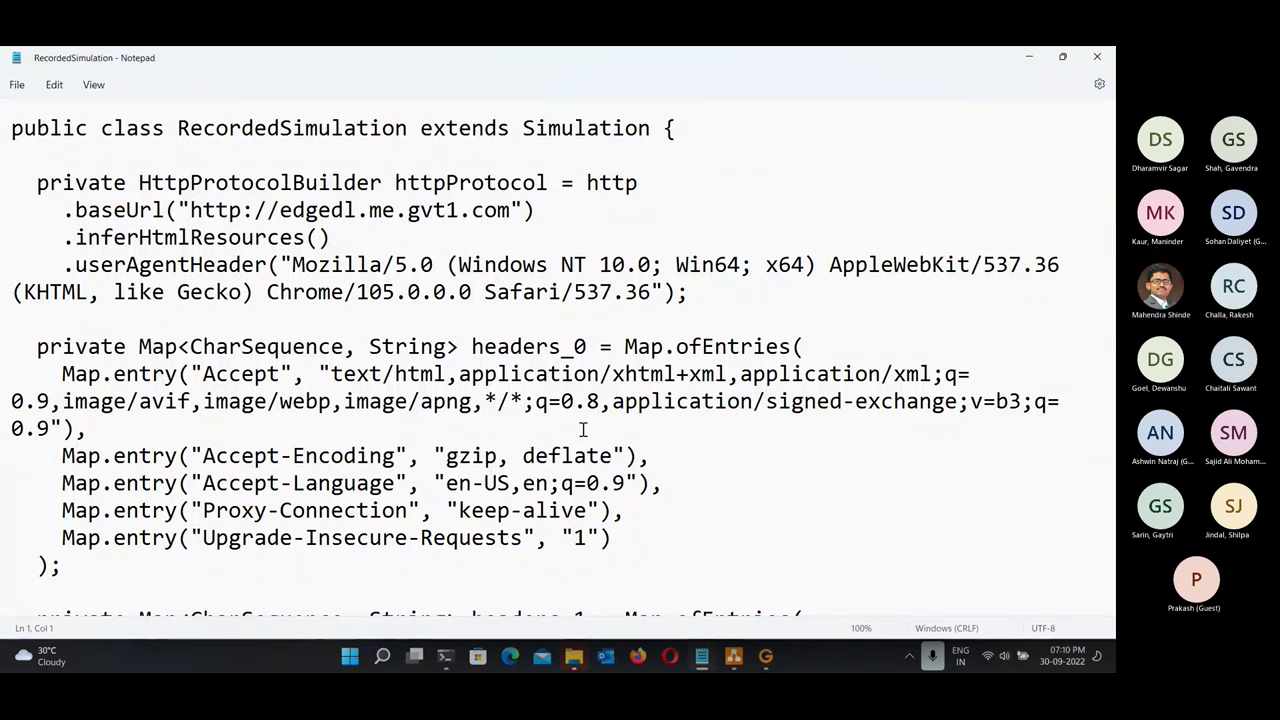
{"action": "scroll", "coordinate": [583, 430], "scroll_direction": "down", "scroll_amount": 3}
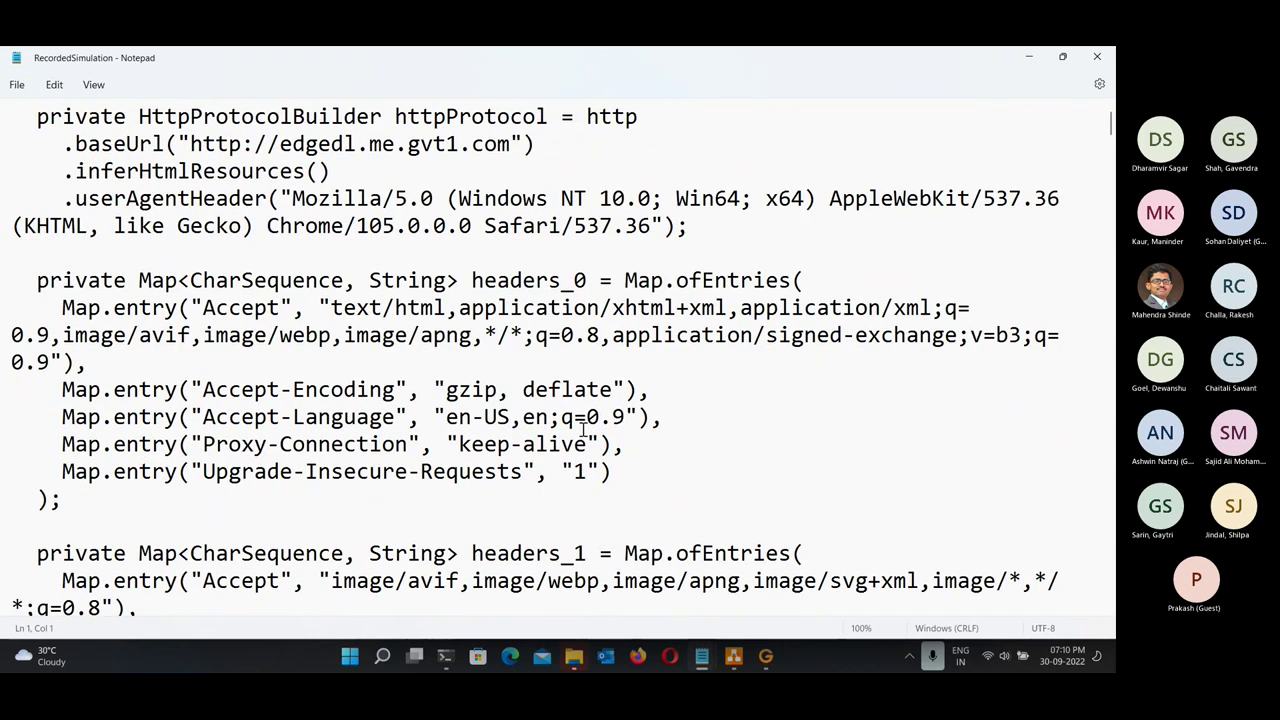
{"action": "scroll", "coordinate": [583, 430], "scroll_direction": "down", "scroll_amount": 1}
{"action": "scroll", "coordinate": [583, 430], "scroll_direction": "down", "scroll_amount": 3}
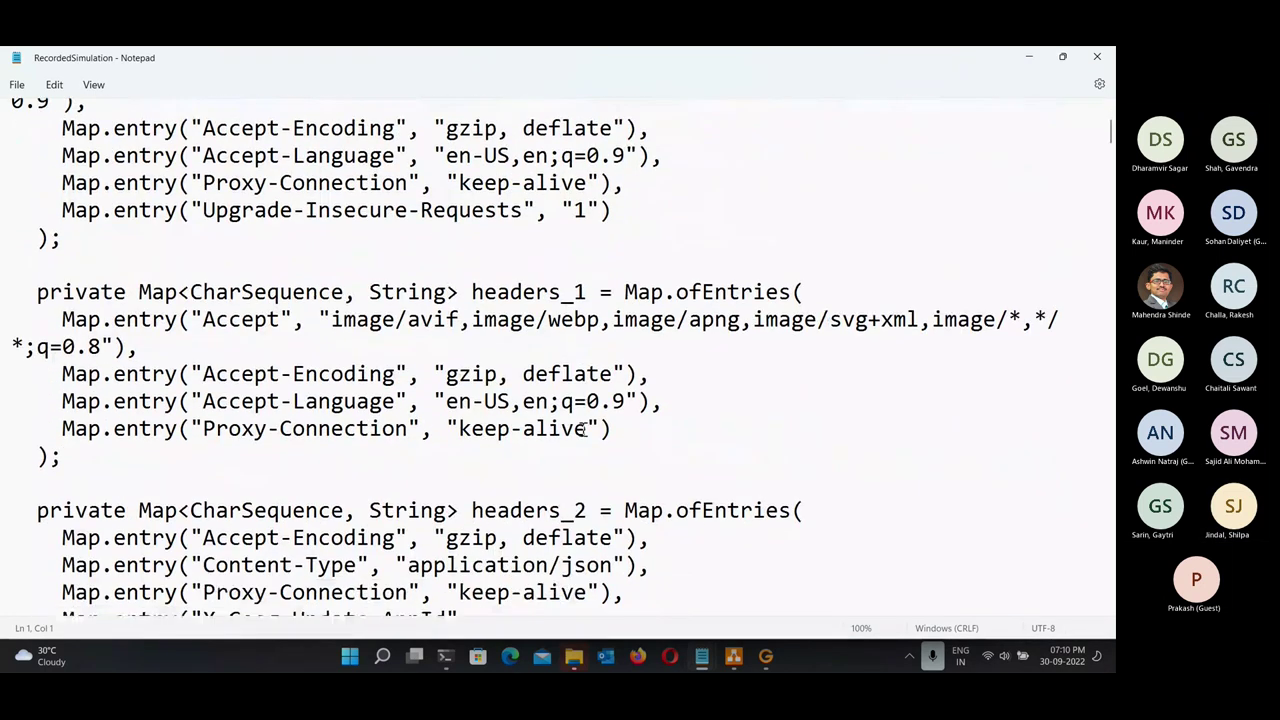
{"action": "scroll", "coordinate": [583, 430], "scroll_direction": "down", "scroll_amount": 2}
{"action": "scroll", "coordinate": [583, 430], "scroll_direction": "down", "scroll_amount": 12}
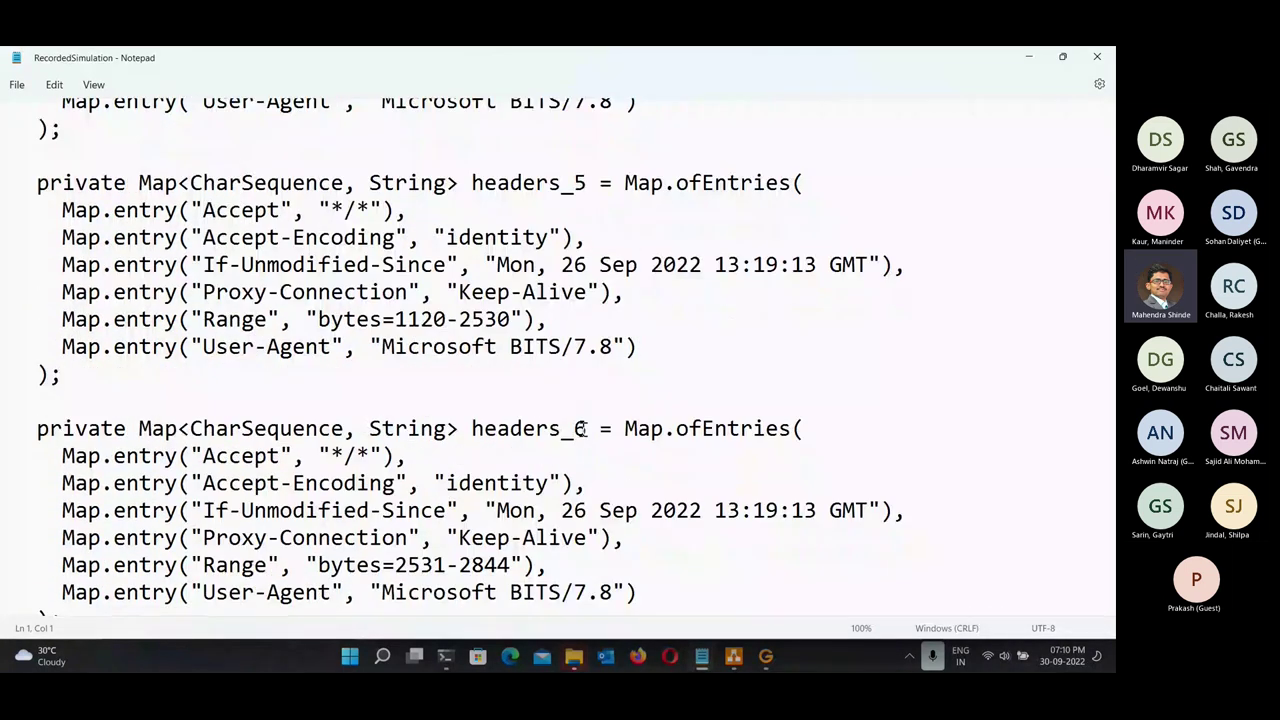
{"action": "scroll", "coordinate": [583, 430], "scroll_direction": "down", "scroll_amount": 6}
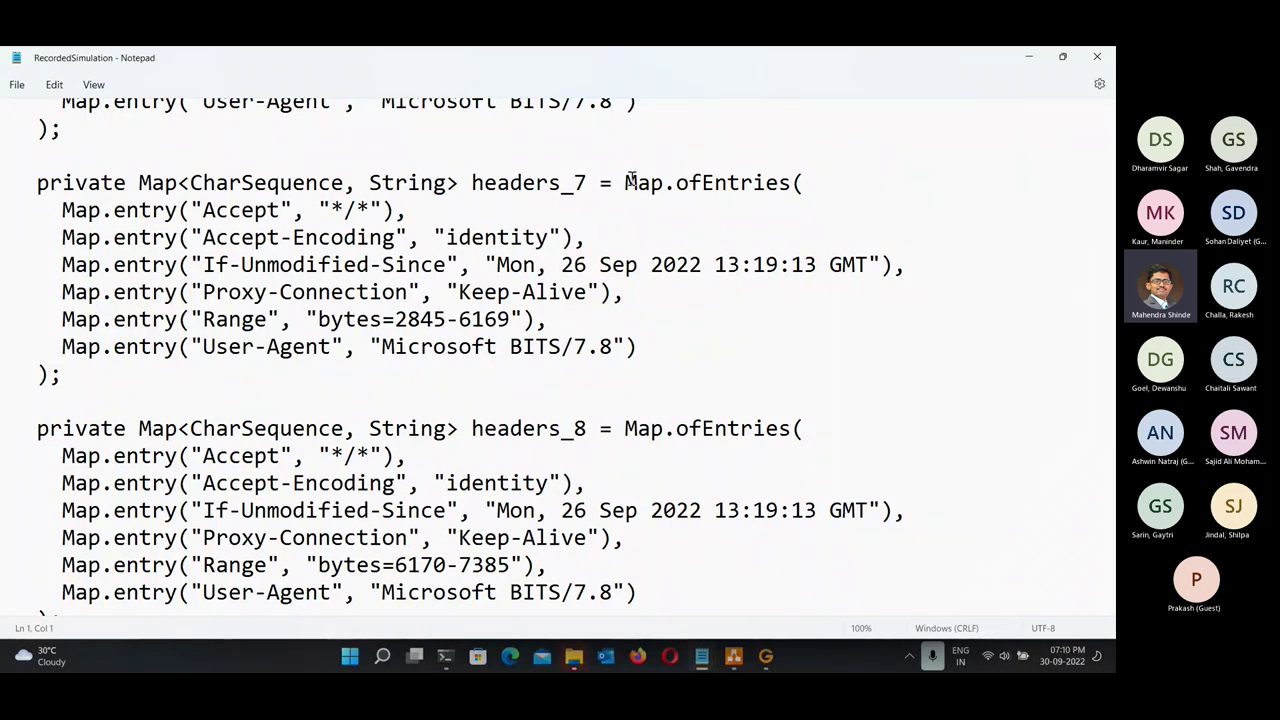
{"action": "scroll", "coordinate": [651, 387], "scroll_direction": "down", "scroll_amount": 4}
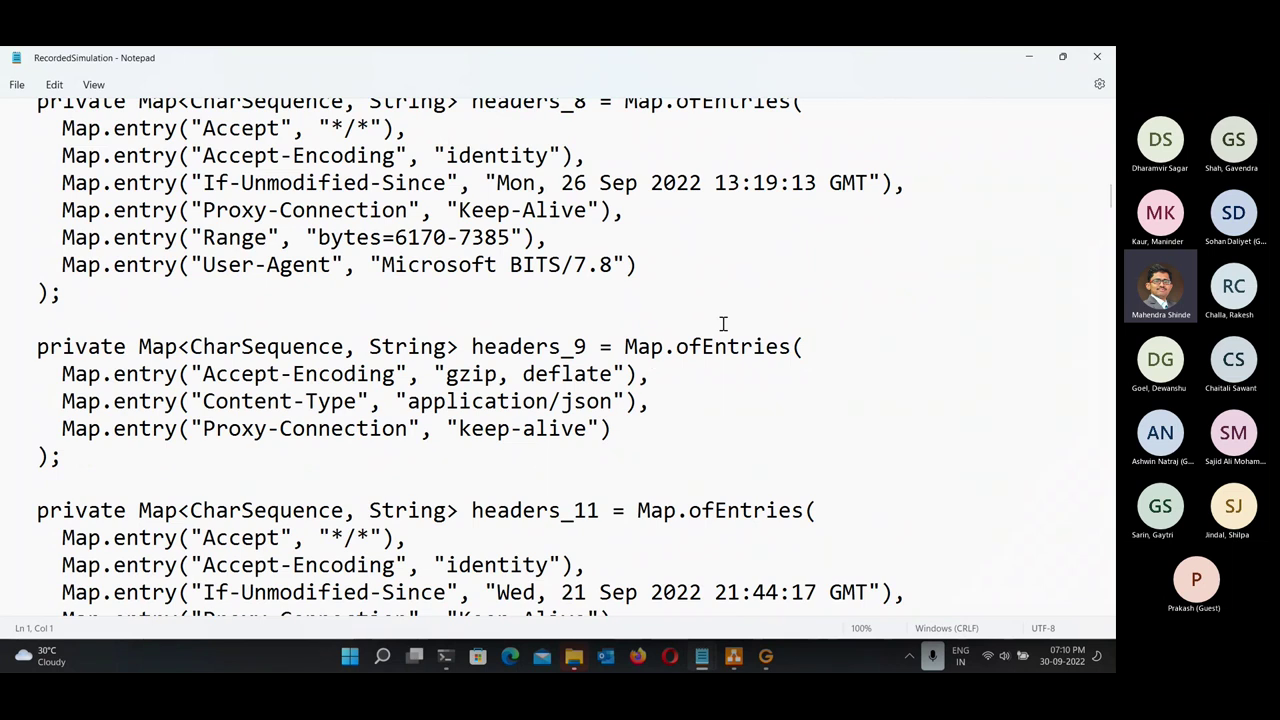
{"action": "scroll", "coordinate": [580, 443], "scroll_direction": "down", "scroll_amount": 2}
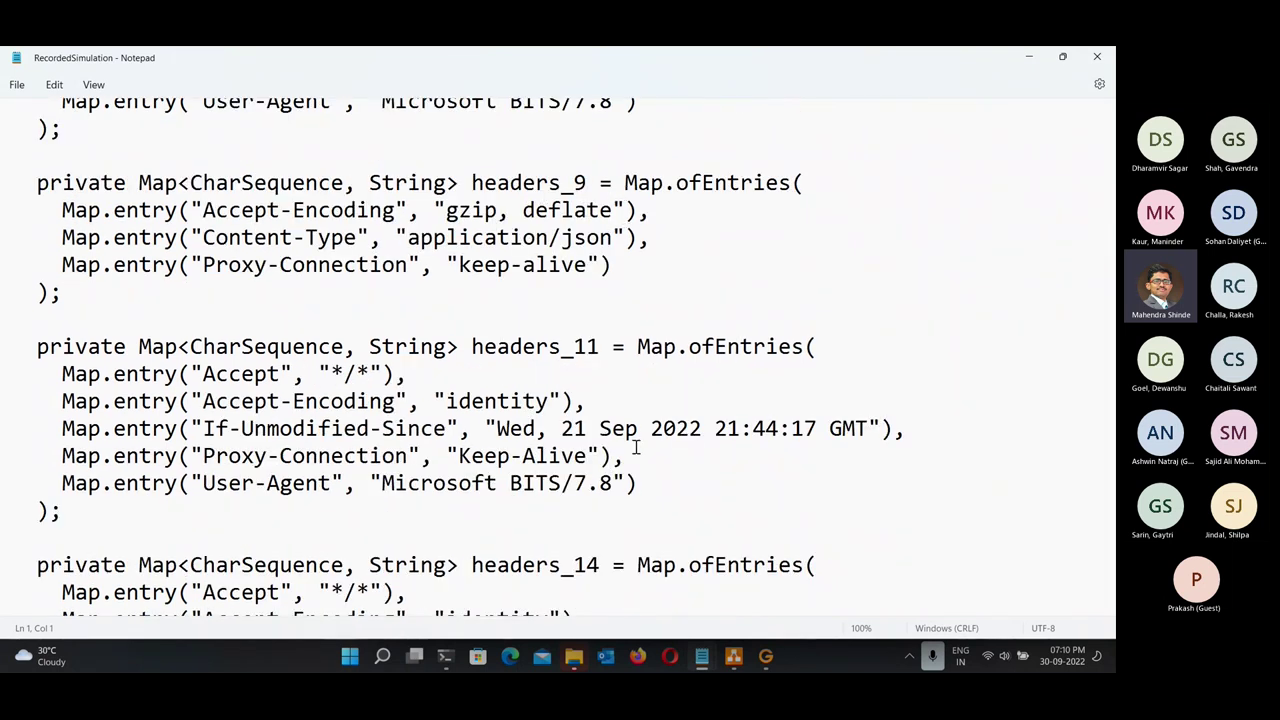
{"action": "scroll", "coordinate": [635, 445], "scroll_direction": "down", "scroll_amount": 4}
{"action": "scroll", "coordinate": [635, 448], "scroll_direction": "down", "scroll_amount": 5}
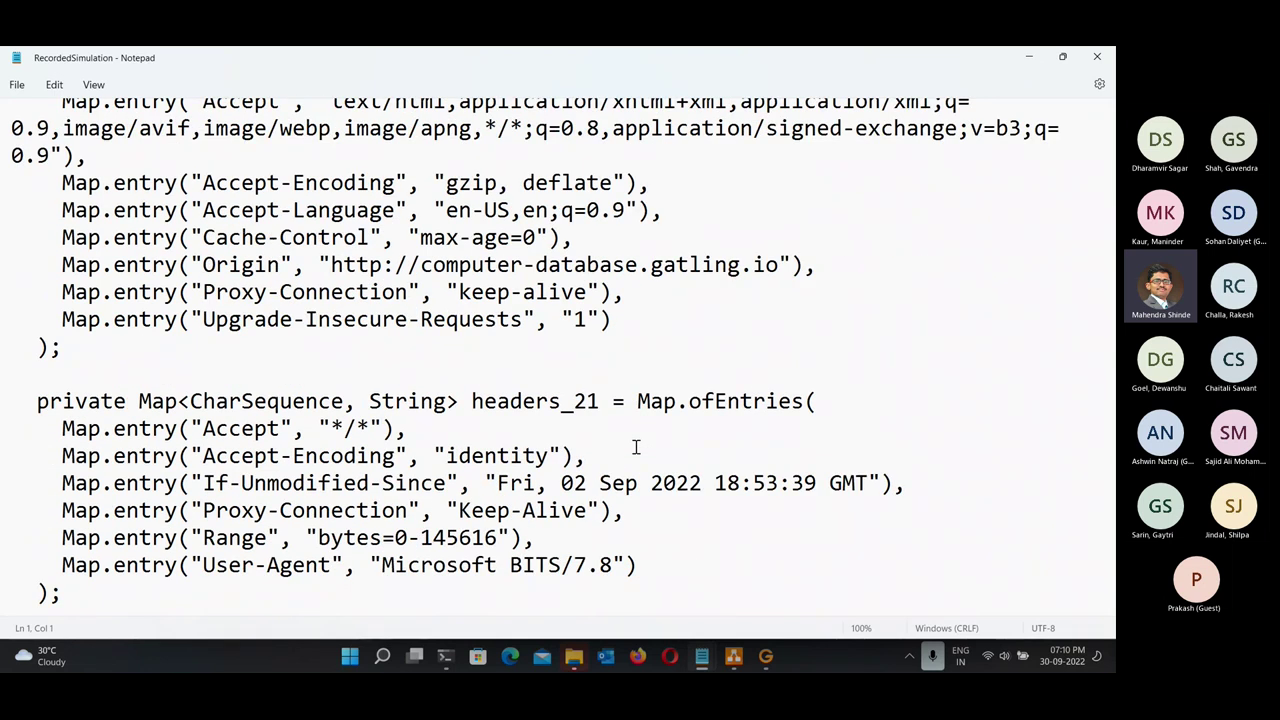
{"action": "scroll", "coordinate": [635, 447], "scroll_direction": "down", "scroll_amount": 14}
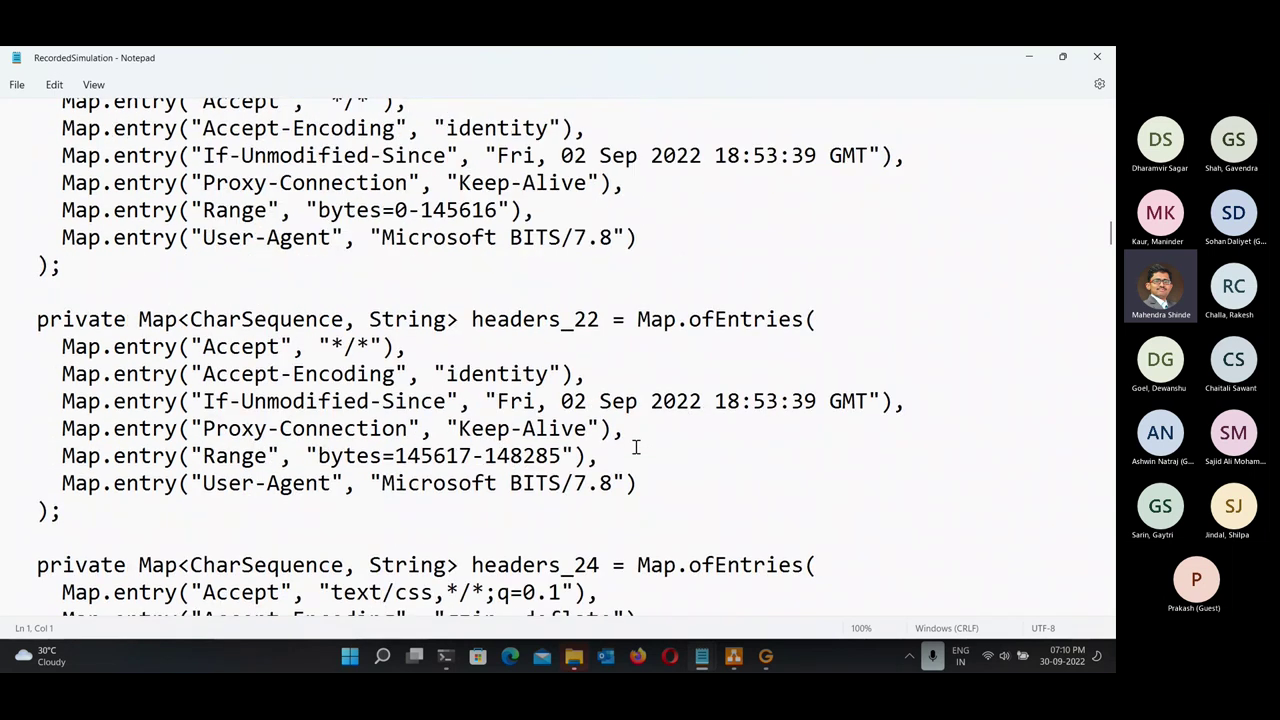
{"action": "scroll", "coordinate": [635, 447], "scroll_direction": "down", "scroll_amount": 20}
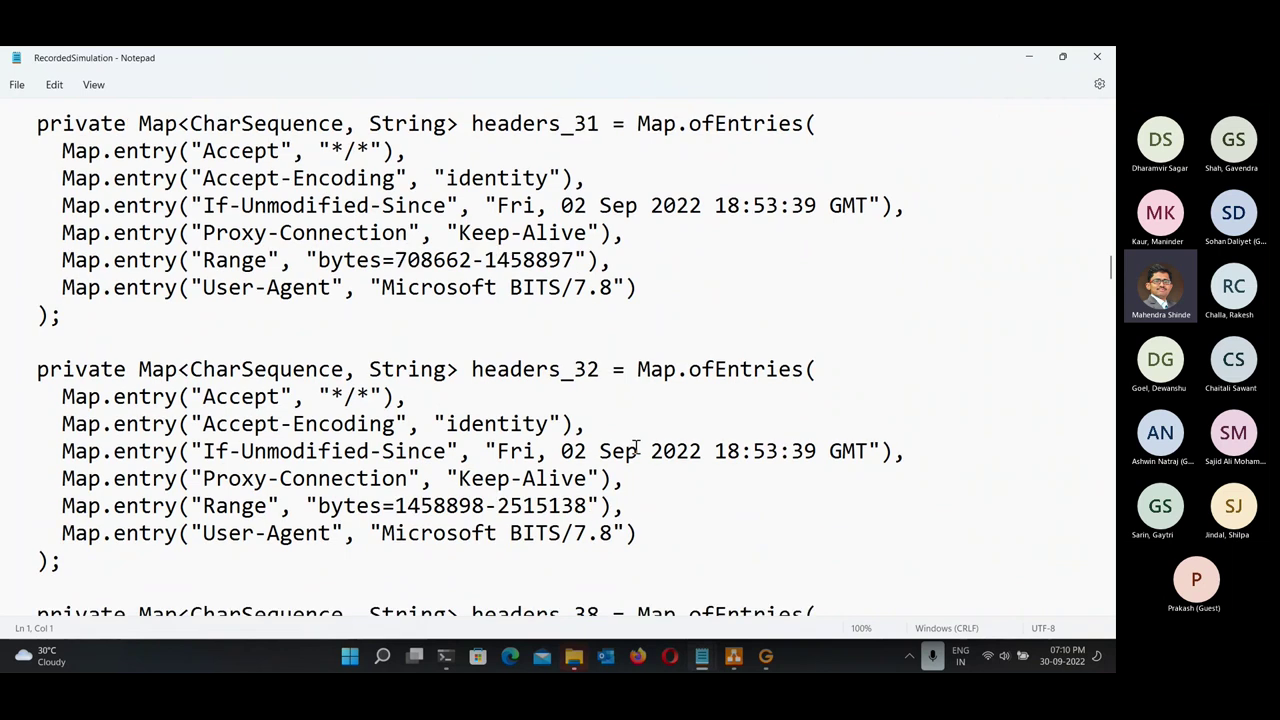
Examine the start of the scenario and the URI string declarations, highlighting the uri1 line.
{"action": "scroll", "coordinate": [635, 447], "scroll_direction": "up", "scroll_amount": 10}
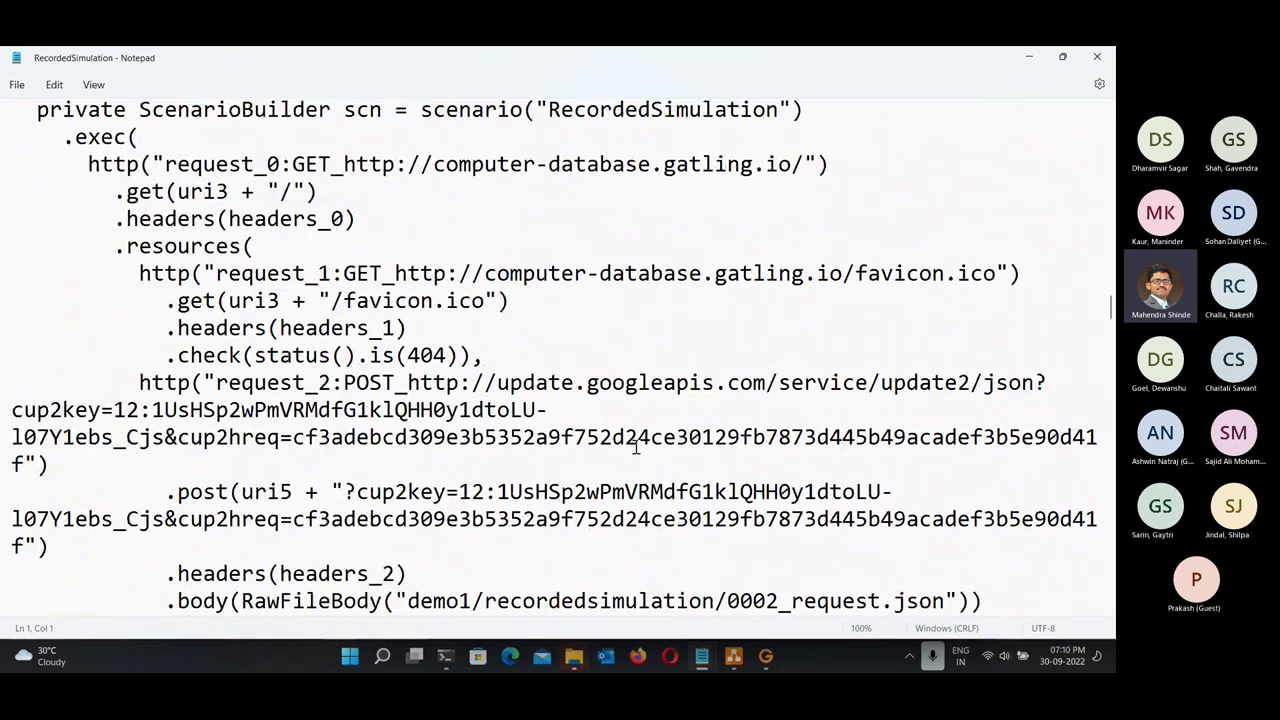
{"action": "scroll", "coordinate": [635, 447], "scroll_direction": "up", "scroll_amount": 3}
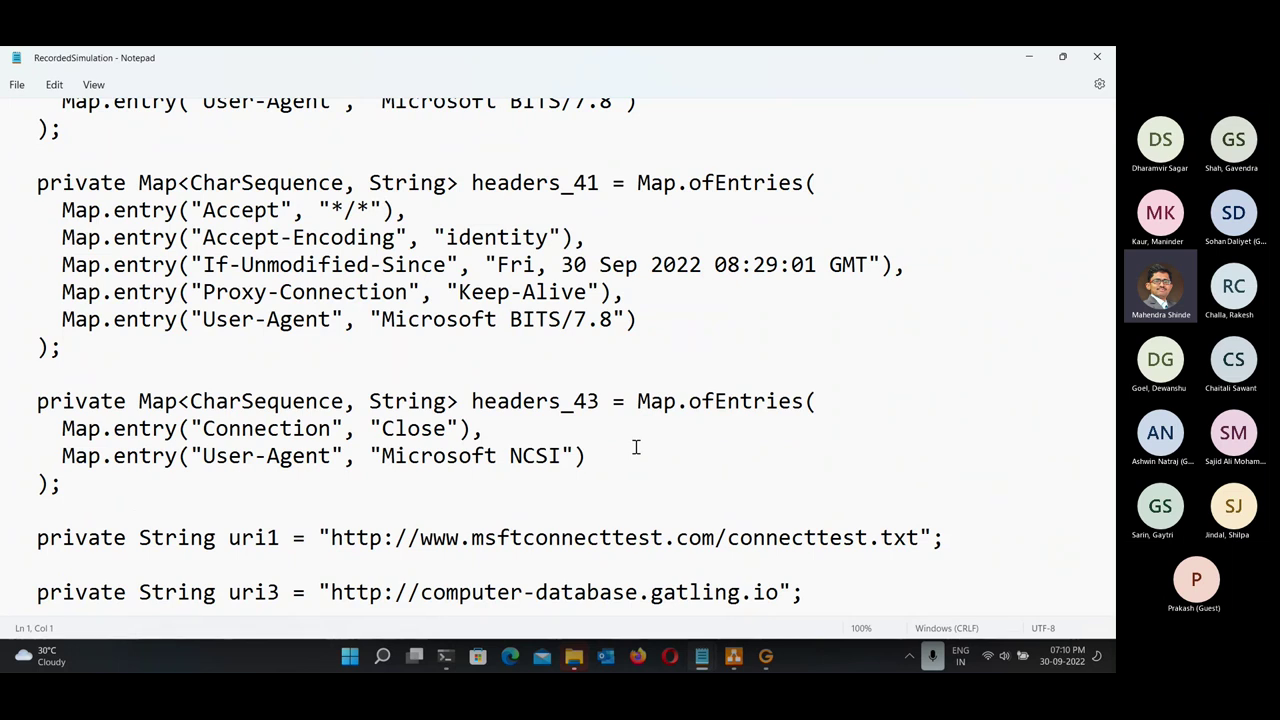
{"action": "scroll", "coordinate": [635, 447], "scroll_direction": "down", "scroll_amount": 2}
{"action": "double_click", "coordinate": [493, 378]}
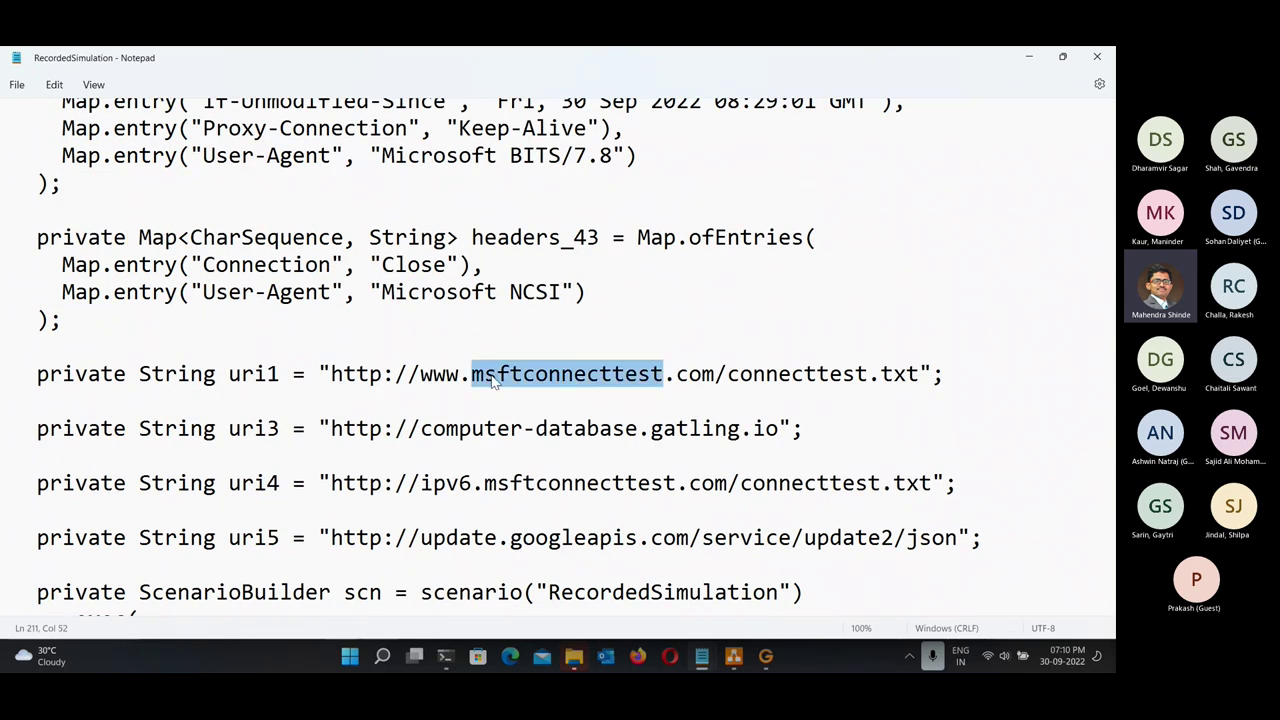
{"action": "triple_click", "coordinate": [493, 378]}
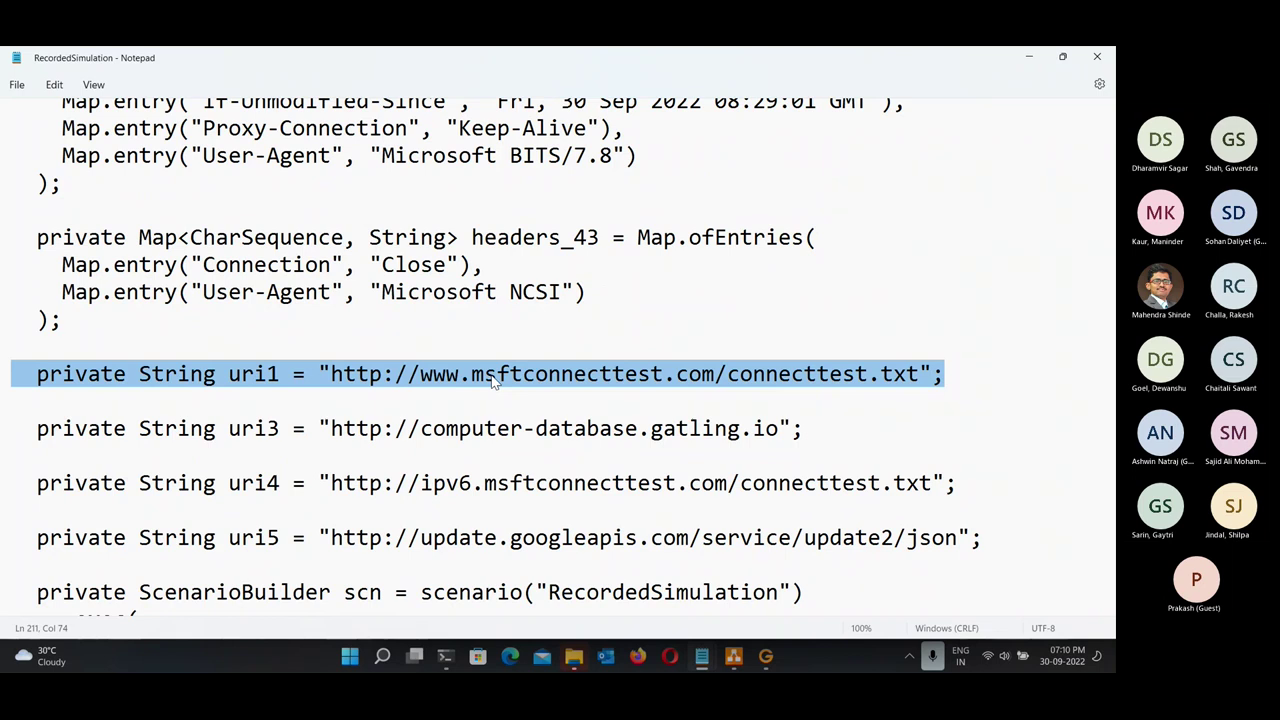
Close the RecordedSimulation file and the Gatling Recorder configuration window.
{"action": "left_click", "coordinate": [1093, 58]}
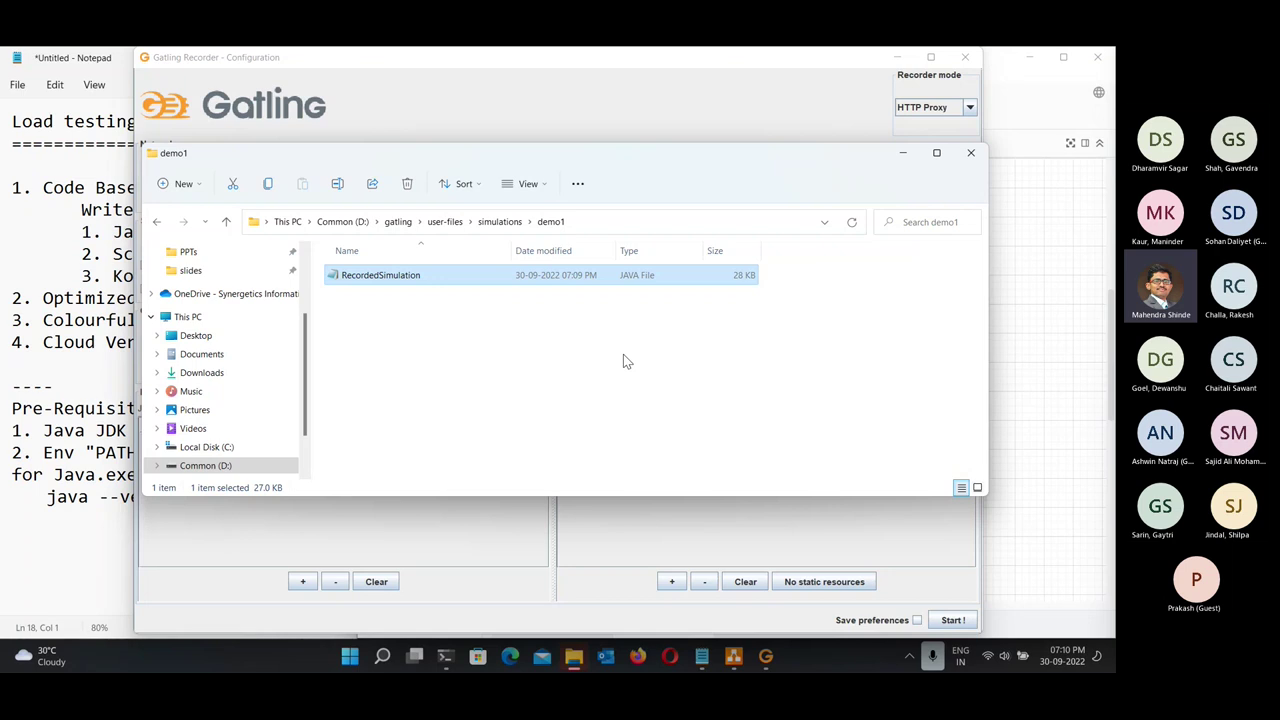
{"action": "left_click", "coordinate": [623, 354]}
{"action": "left_click", "coordinate": [965, 57]}
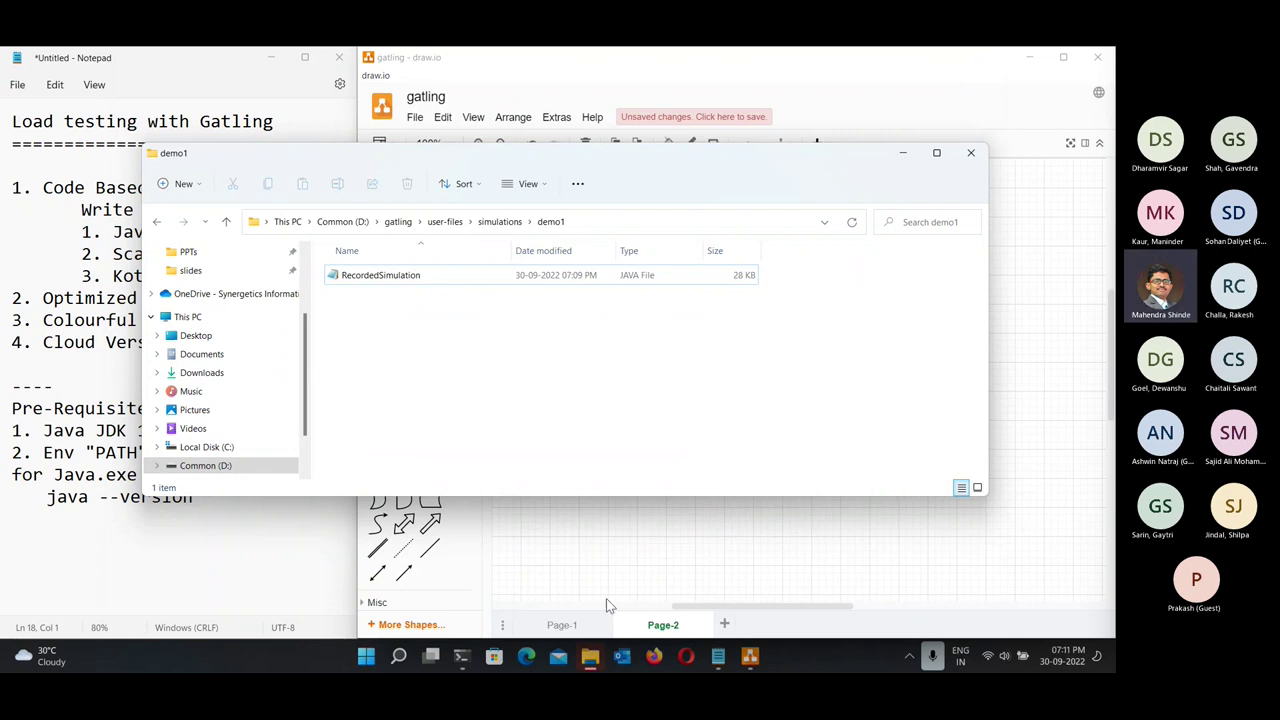
Switch to PowerShell, dismiss the finished recorder prompt and run .\gatling.bat -Dusers=1000.
{"action": "left_click", "coordinate": [461, 656]}
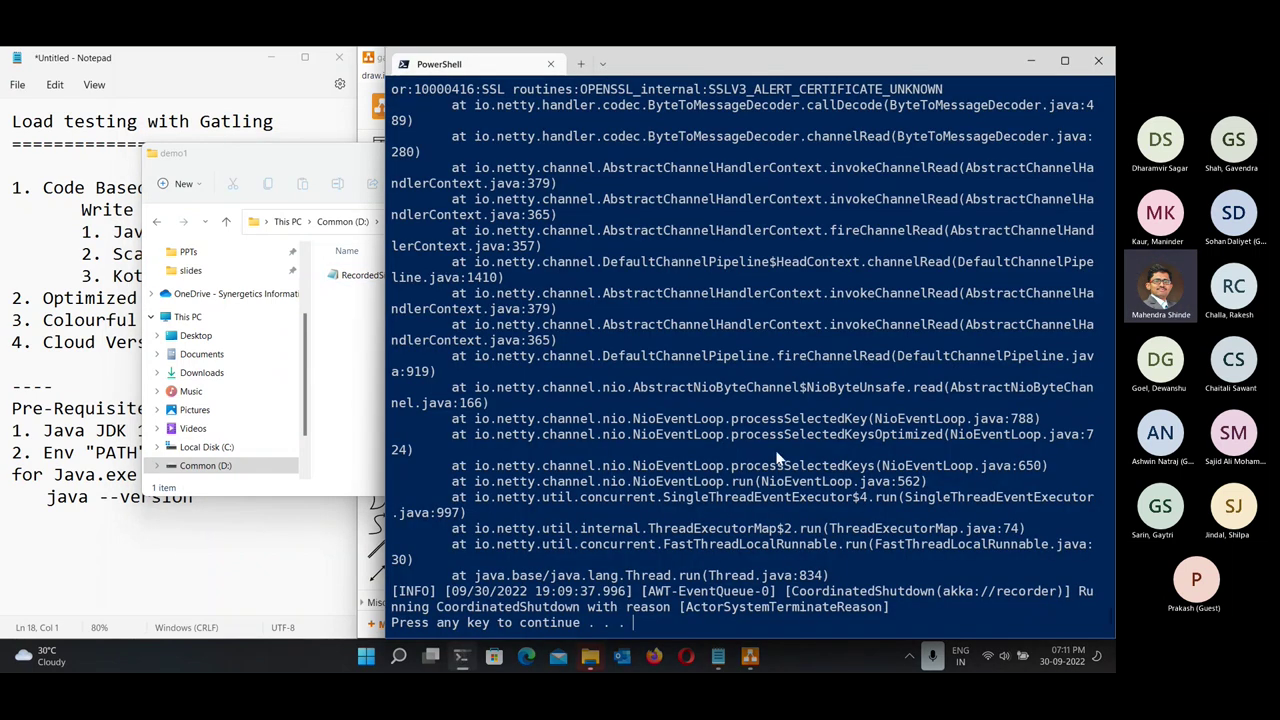
{"action": "key", "text": "Return"}
{"action": "key", "text": "Up"}
{"action": "key", "text": "Up"}
{"action": "key", "text": "Up"}
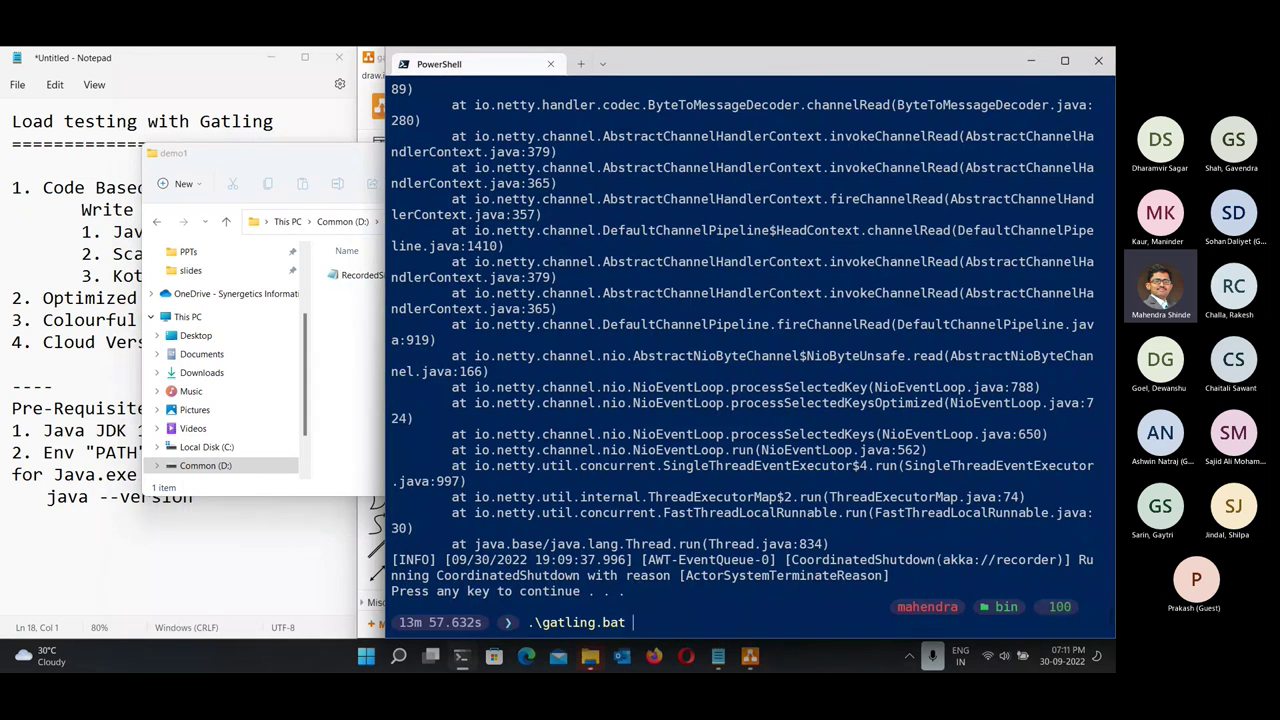
{"action": "type", "text": "-D"}
{"action": "key", "text": "BackSpace"}
{"action": "type", "text": "-Dusers"}
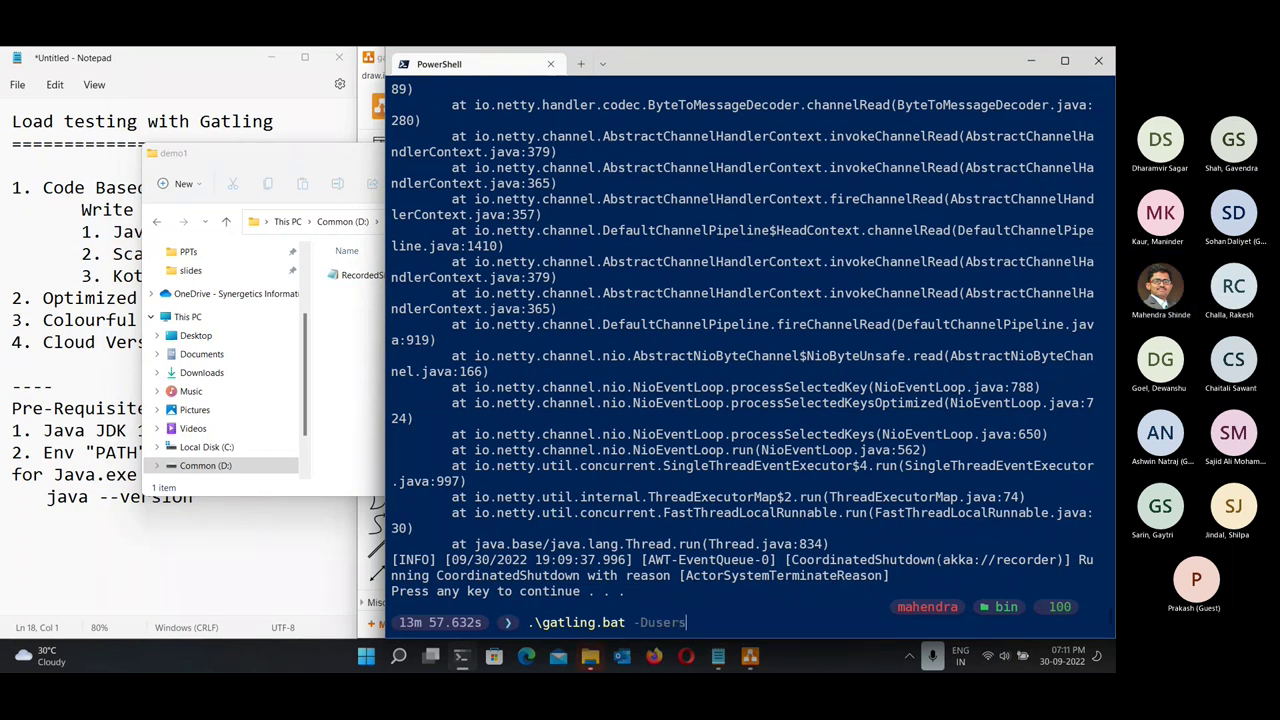
{"action": "type", "text": "=1000"}
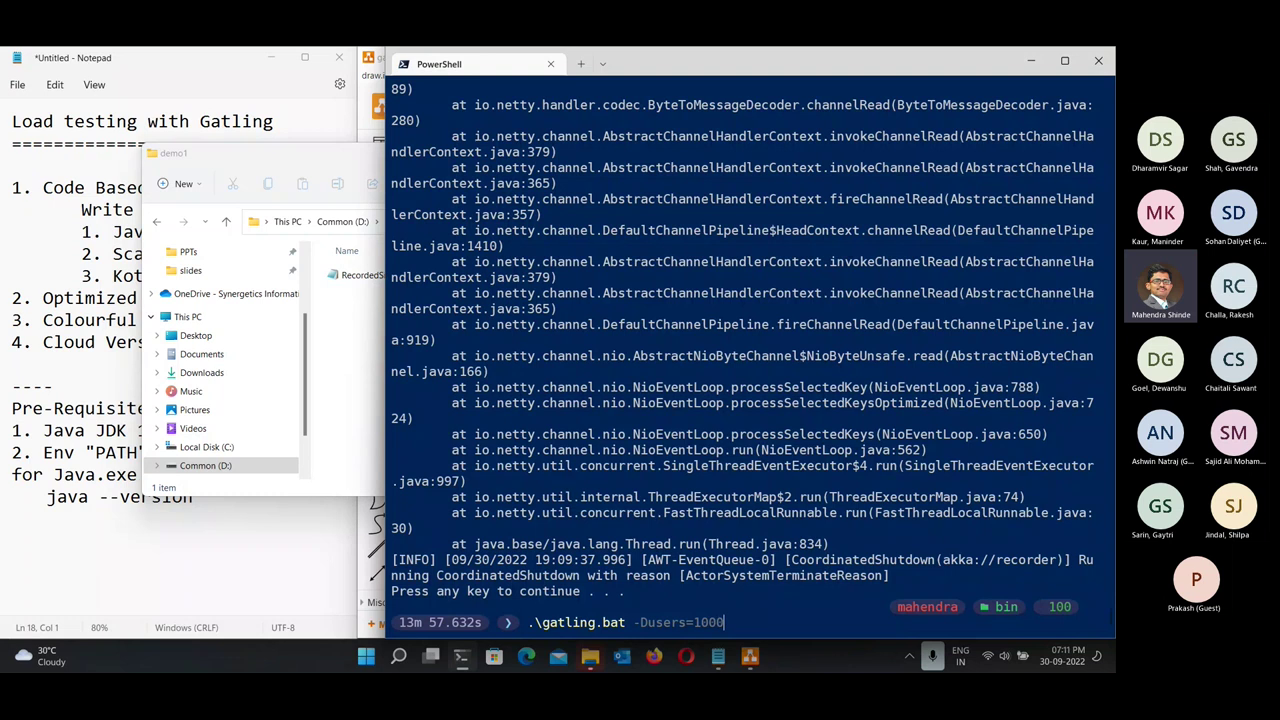
{"action": "key", "text": "Return"}
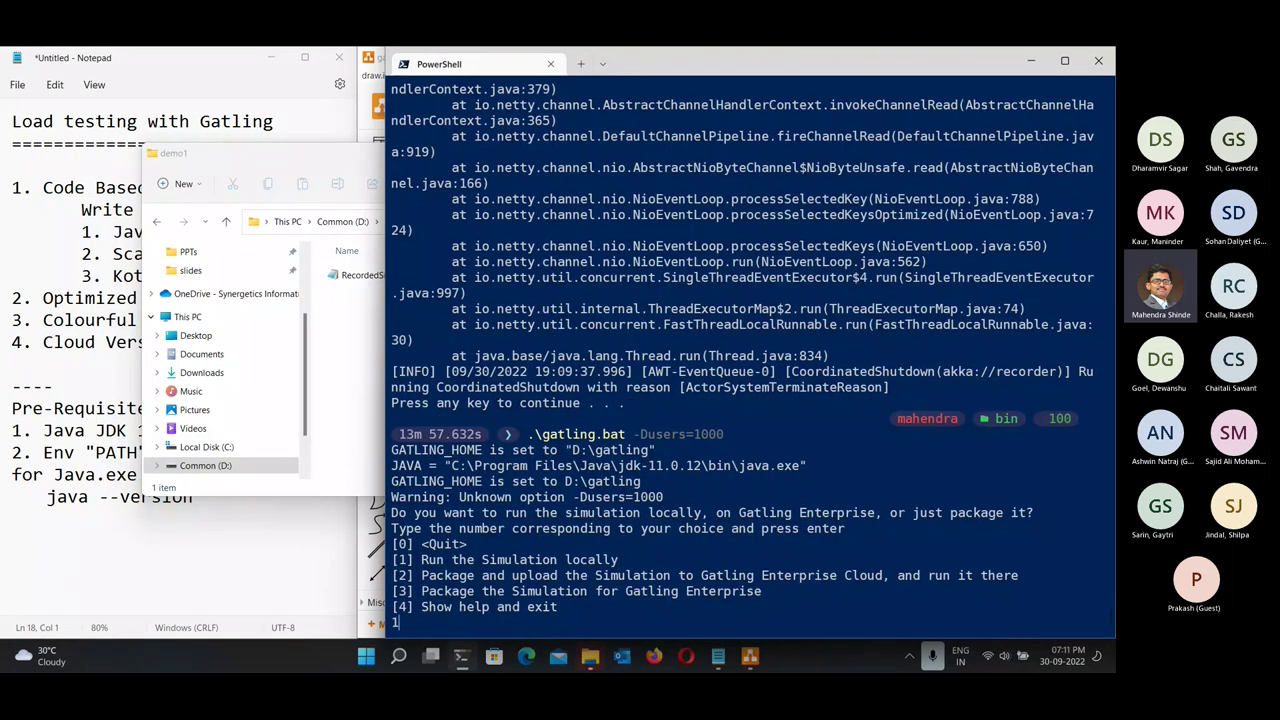
Run demo1.RecordedSimulation locally without a run description and return to the prompt once the reports are generated.
{"action": "type", "text": "1"}
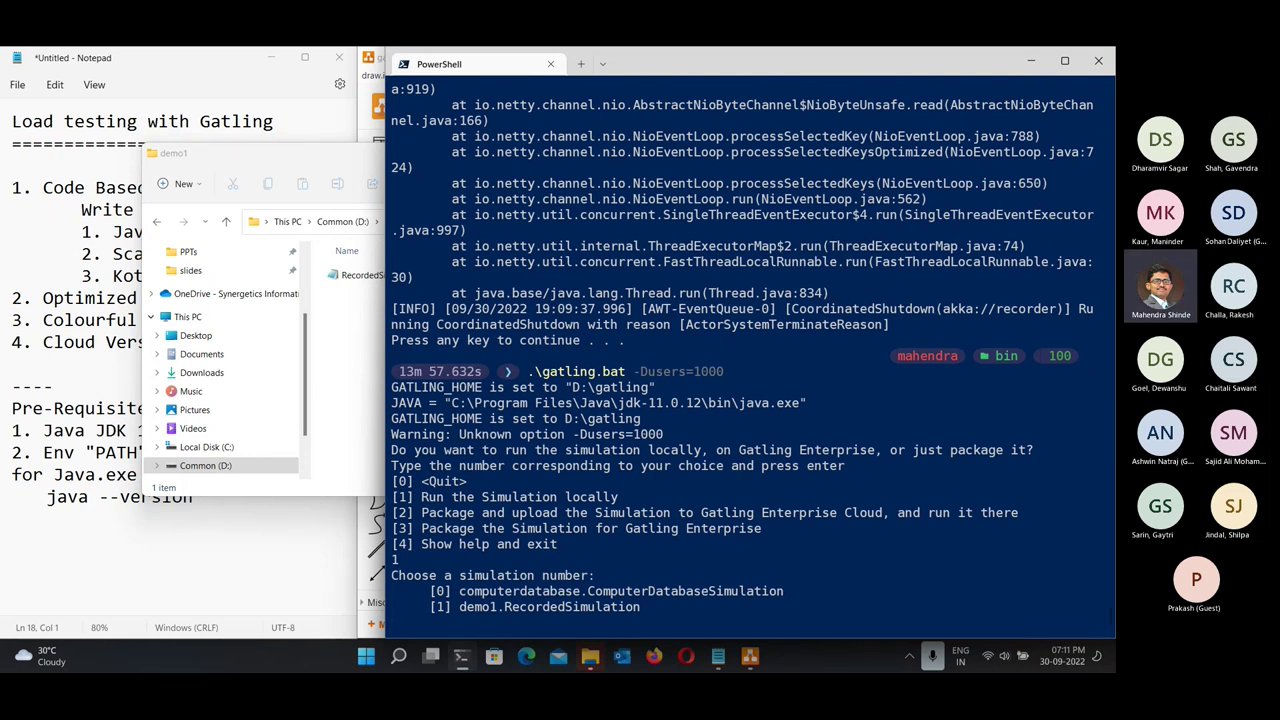
{"action": "type", "text": "1"}
{"action": "key", "text": "Return"}
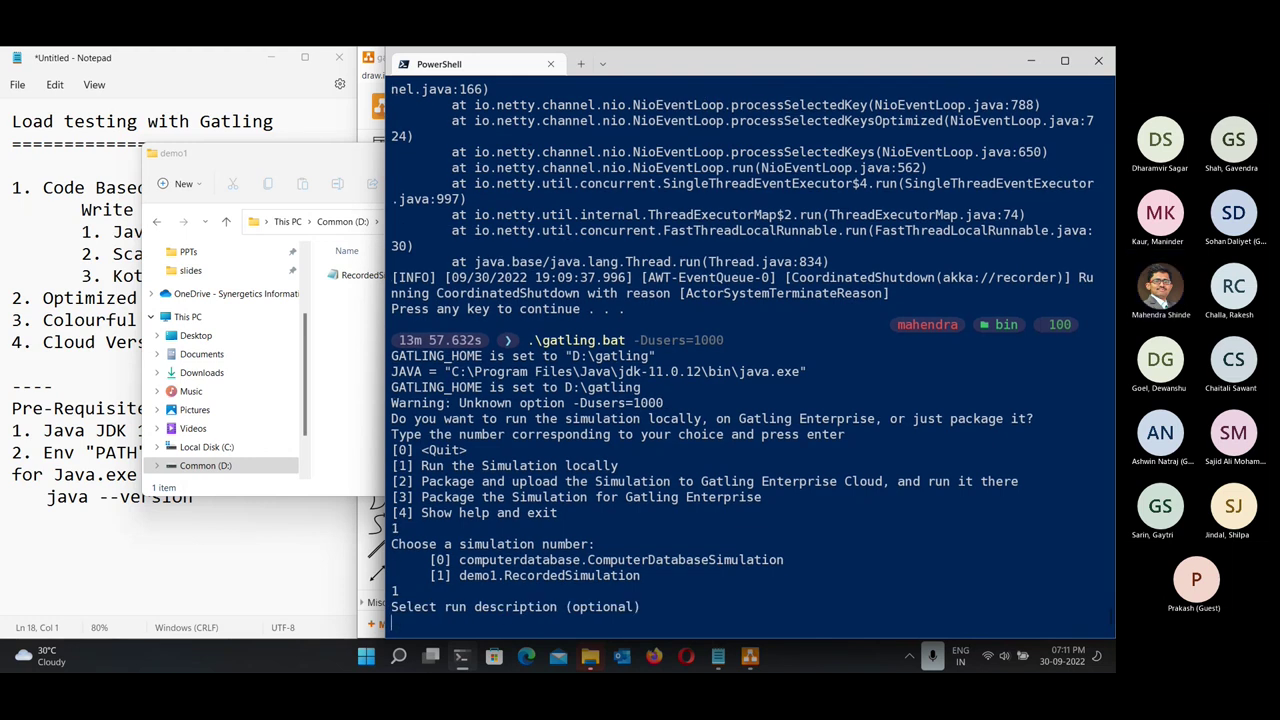
{"action": "key", "text": "Return"}
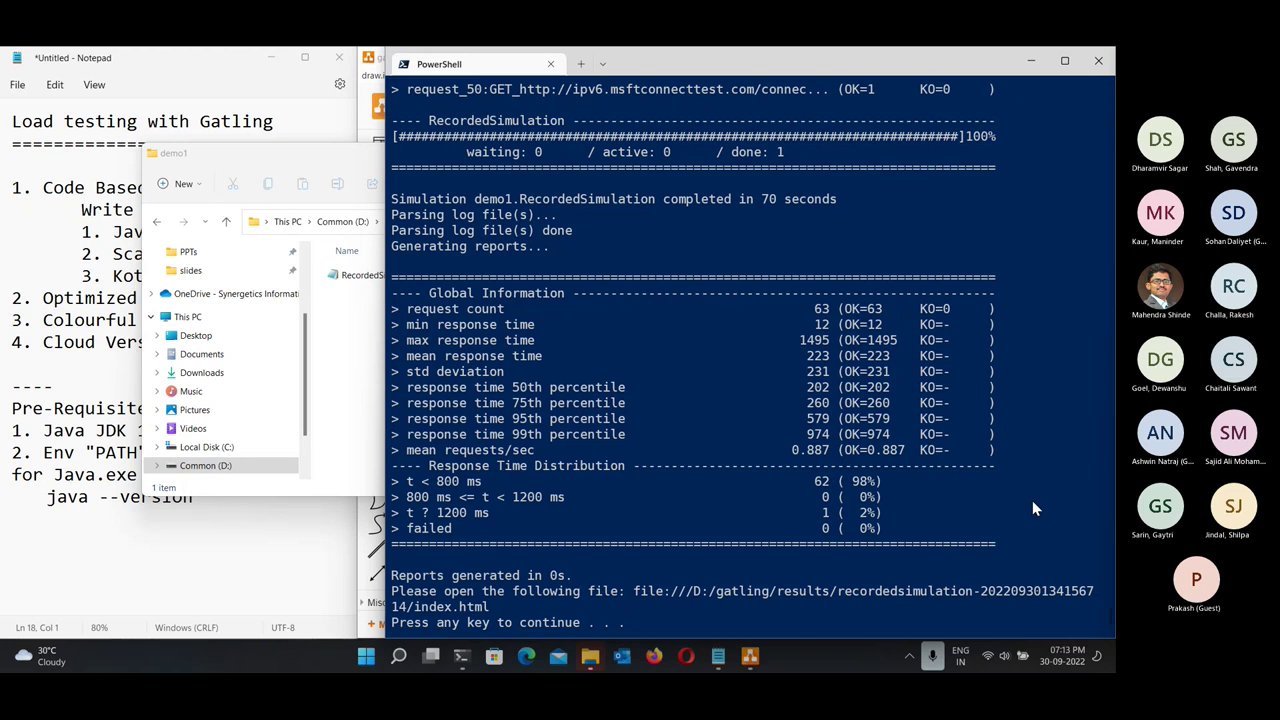
{"action": "key", "text": "Return"}
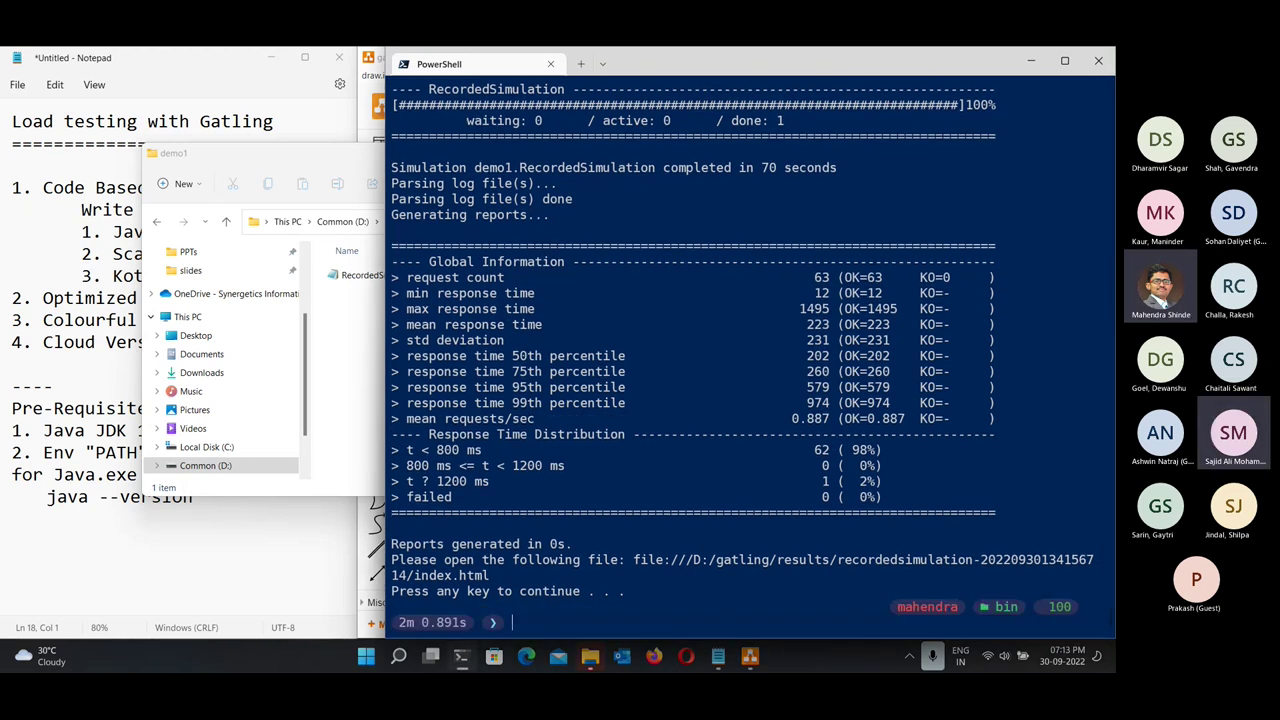
{"action": "left_click", "coordinate": [382, 376]}
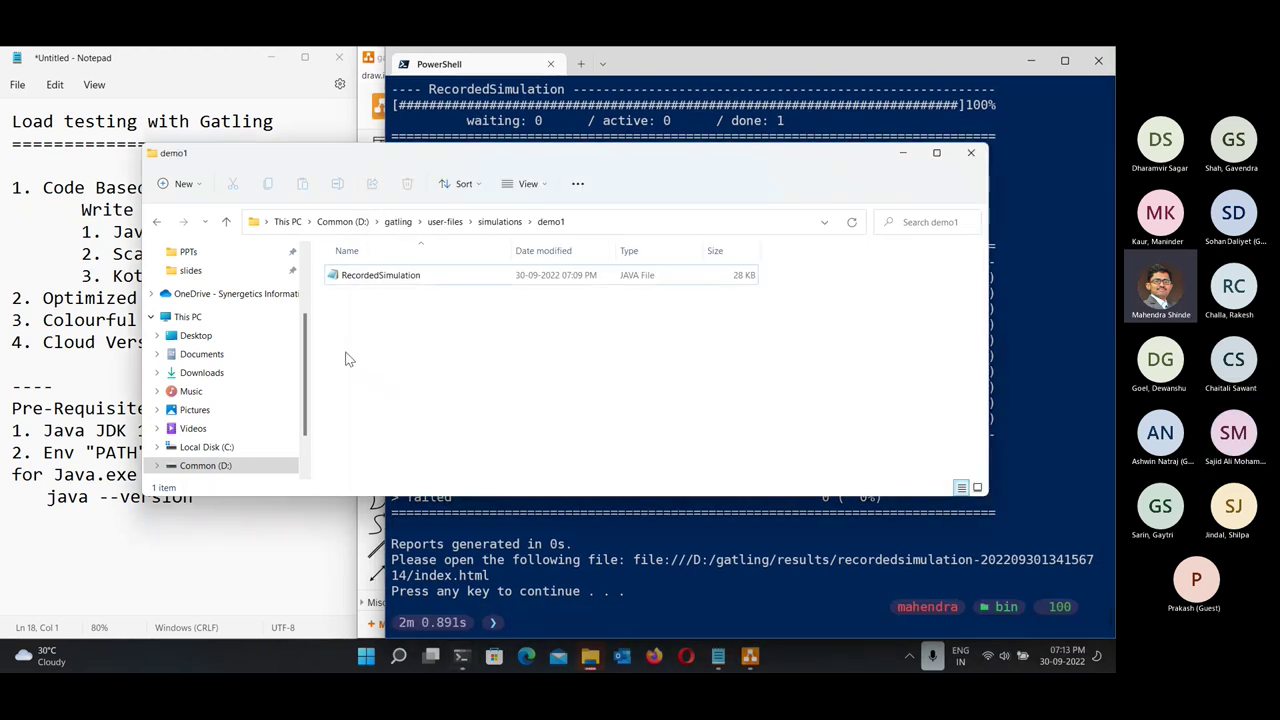
{"action": "left_click", "coordinate": [445, 222]}
{"action": "left_click", "coordinate": [398, 222]}
{"action": "double_click", "coordinate": [517, 272]}
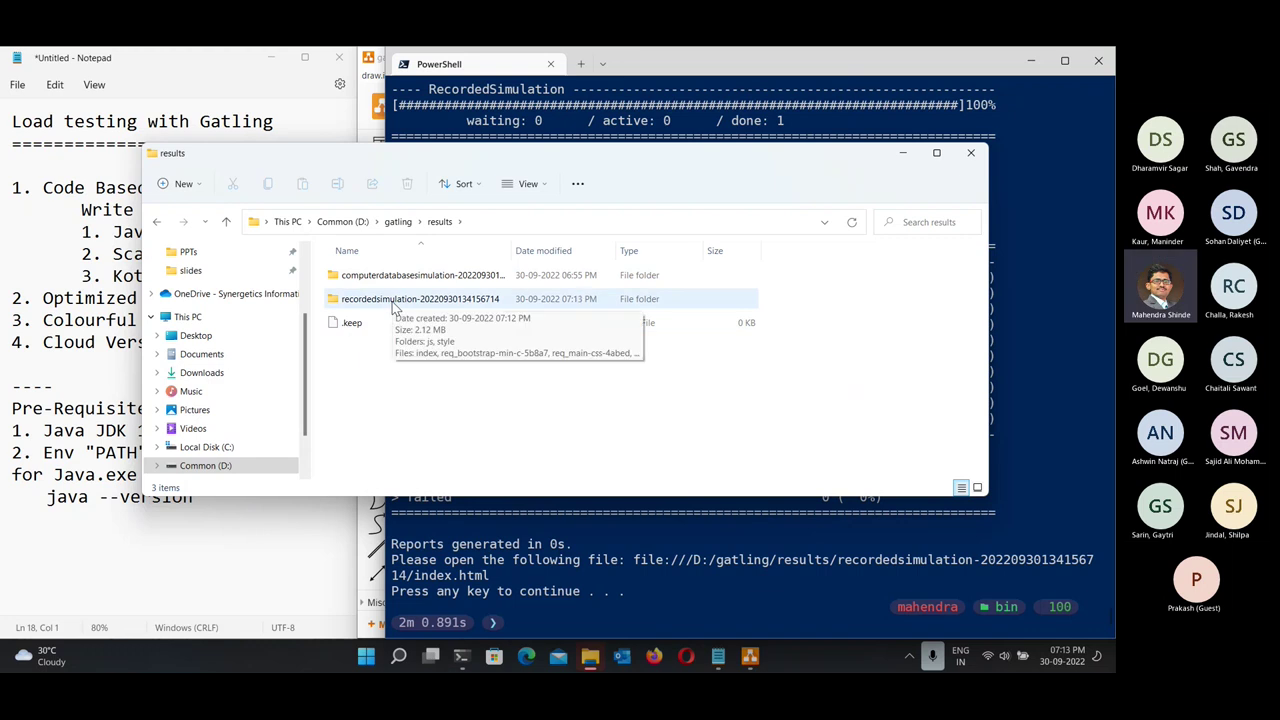
{"action": "double_click", "coordinate": [395, 300]}
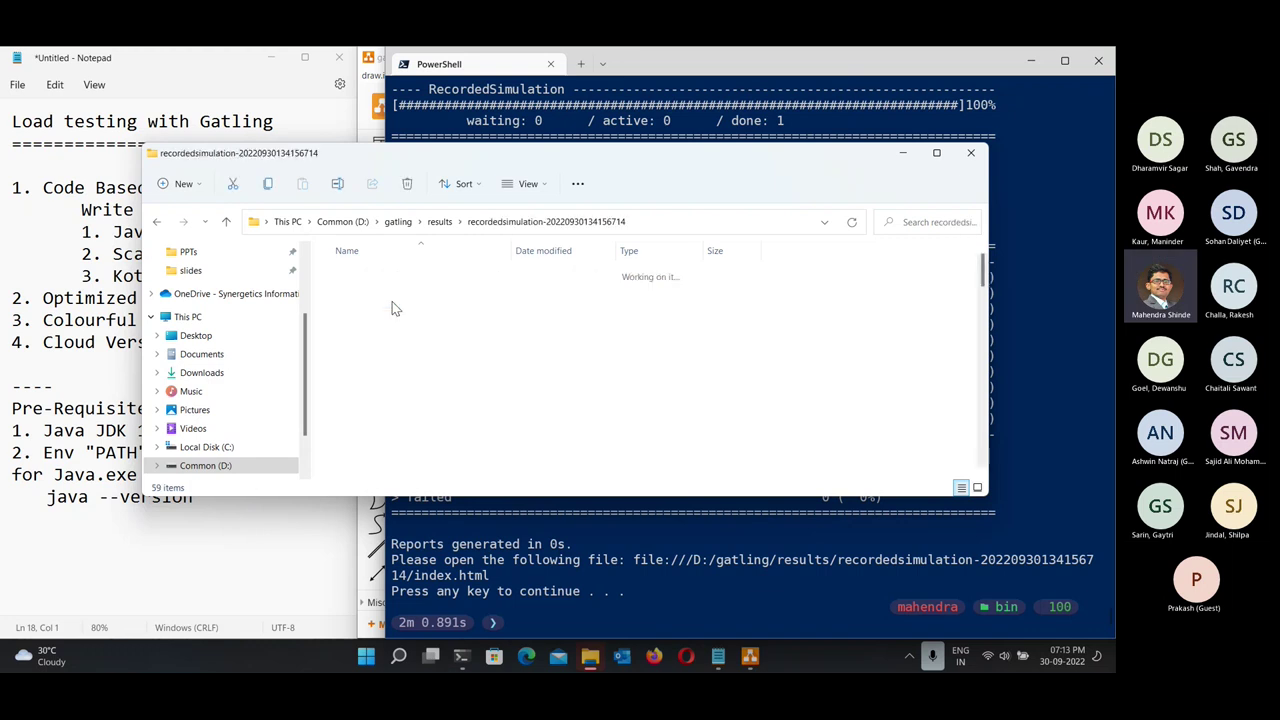
{"action": "double_click", "coordinate": [815, 158]}
{"action": "left_click", "coordinate": [320, 218]}
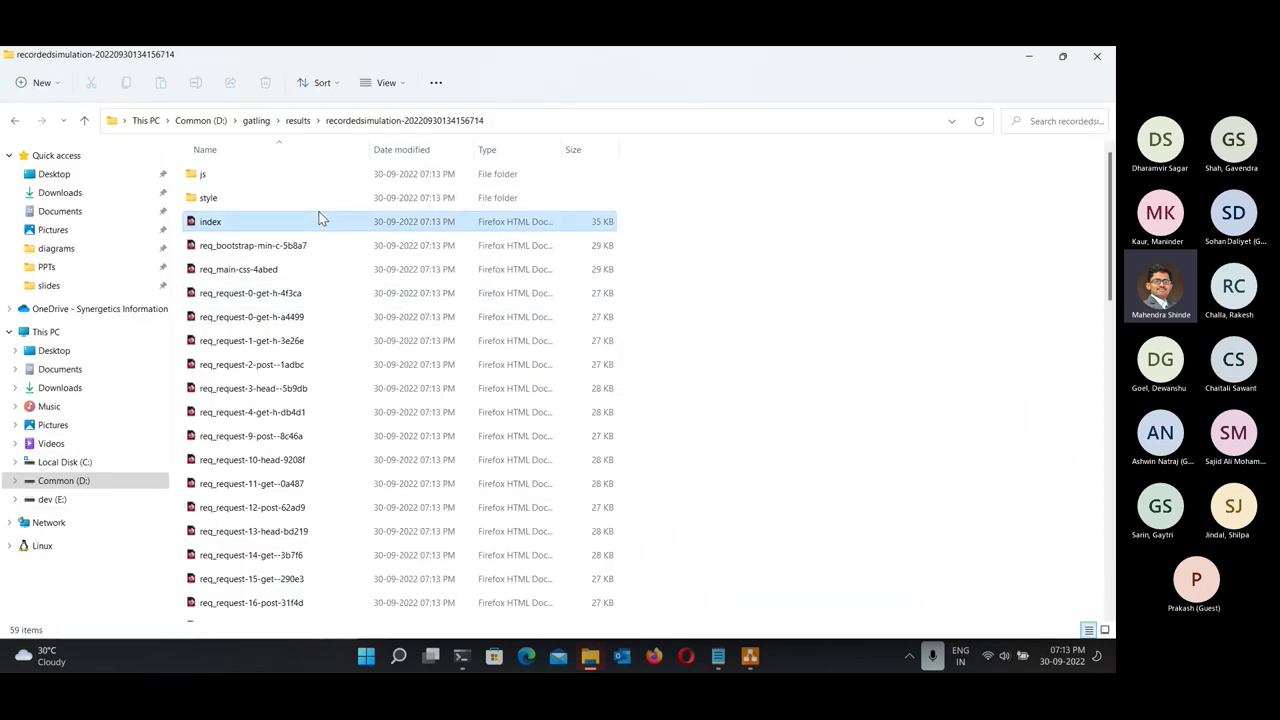
{"action": "left_click", "coordinate": [320, 218]}
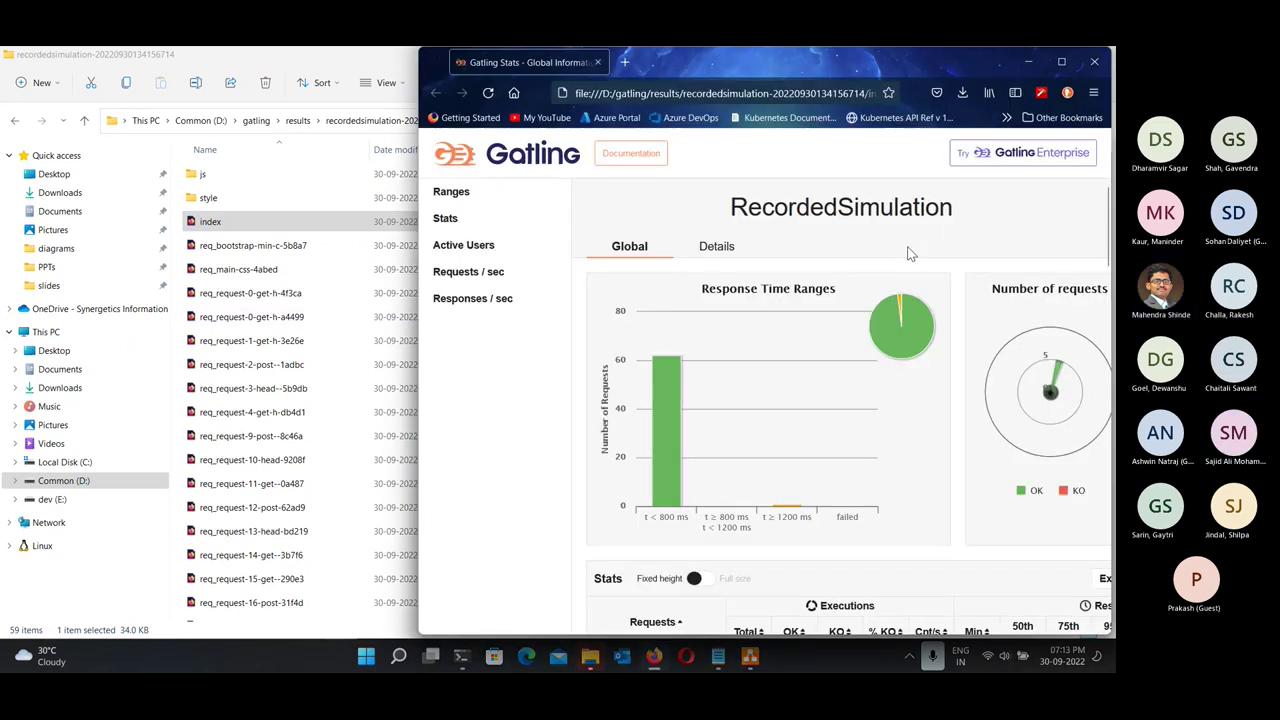
{"action": "double_click", "coordinate": [884, 61]}
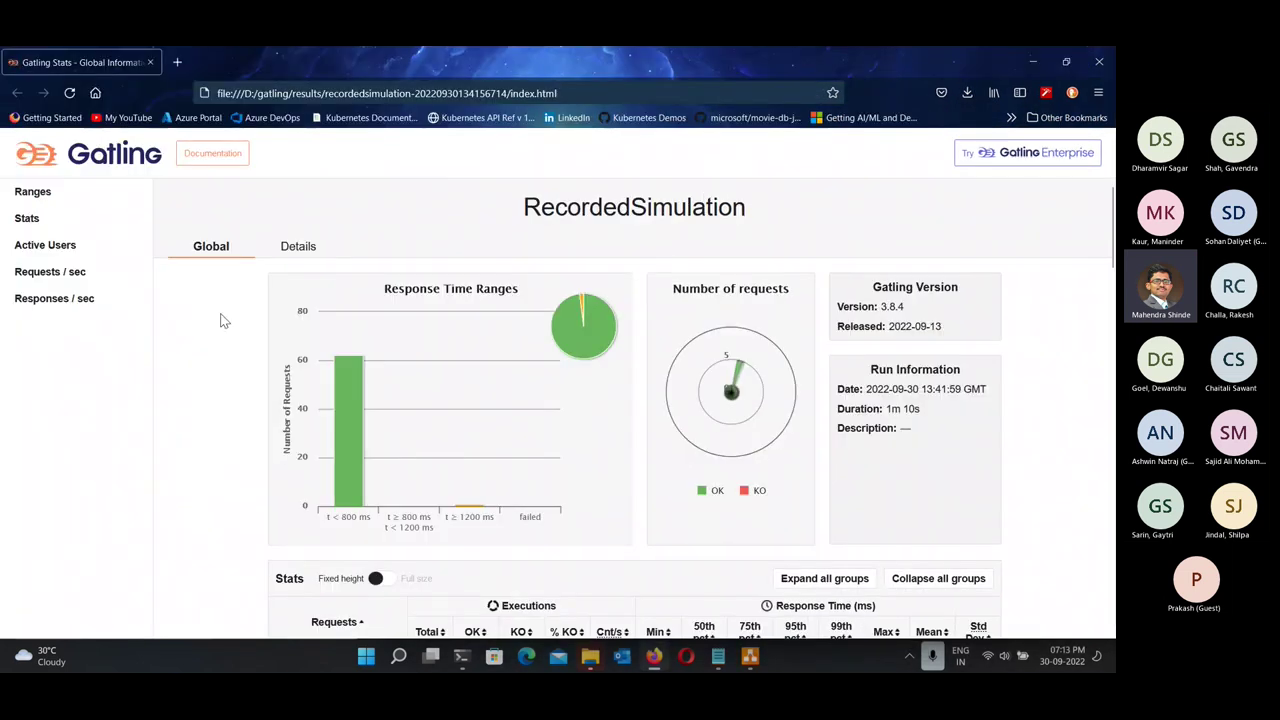
Examine the report's active users, response time and requests-per-second charts and the per-request details, and close the report.
{"action": "left_click", "coordinate": [72, 245]}
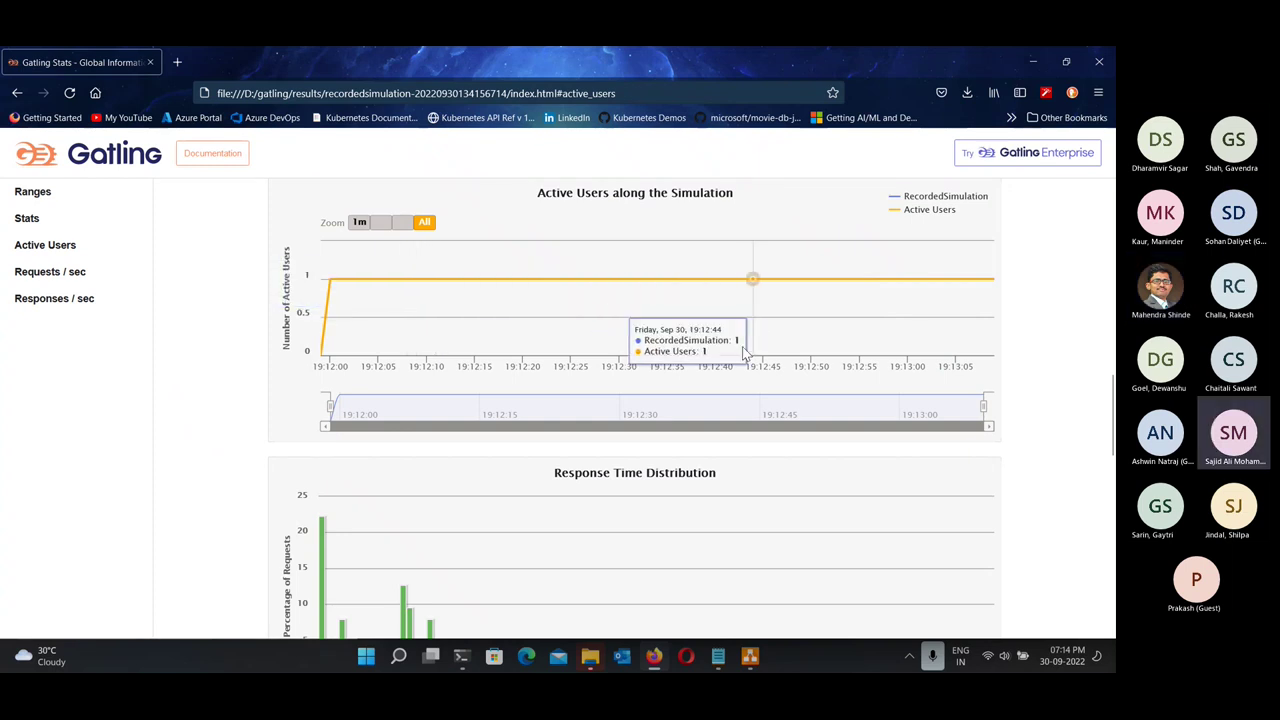
{"action": "scroll", "coordinate": [577, 393], "scroll_direction": "down", "scroll_amount": 1}
{"action": "scroll", "coordinate": [577, 393], "scroll_direction": "down", "scroll_amount": 2}
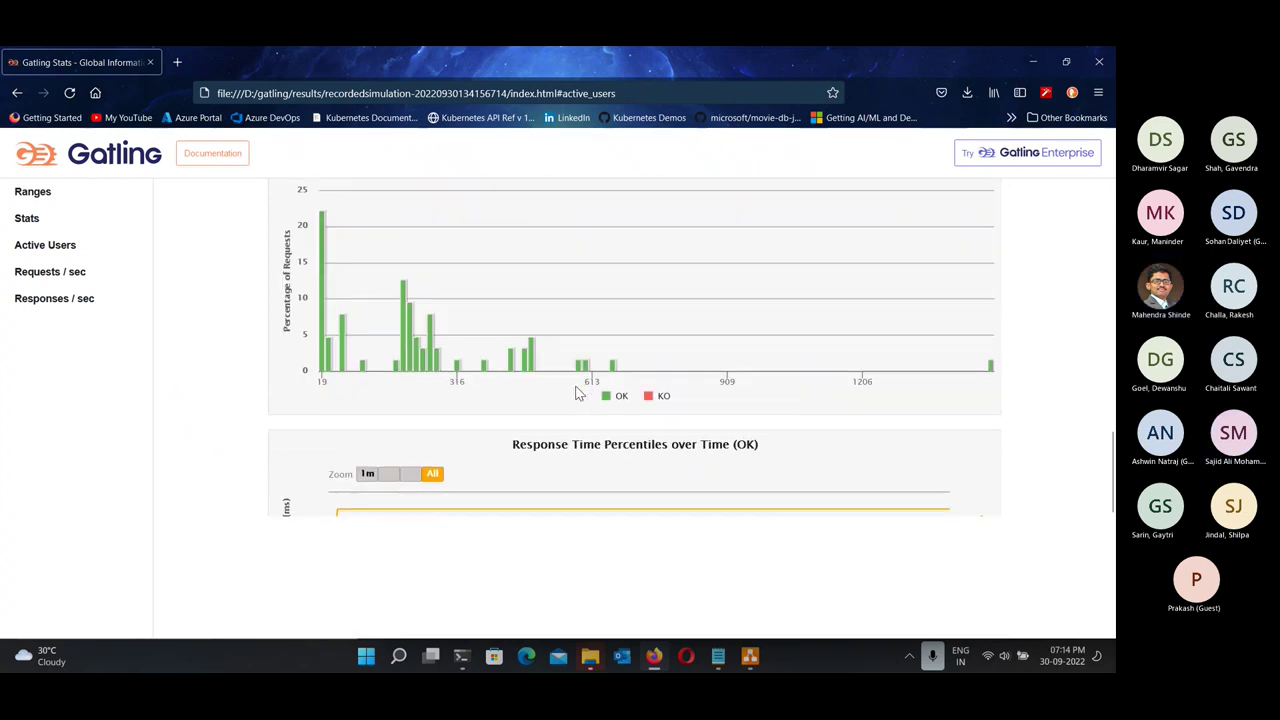
{"action": "scroll", "coordinate": [577, 393], "scroll_direction": "down", "scroll_amount": 10}
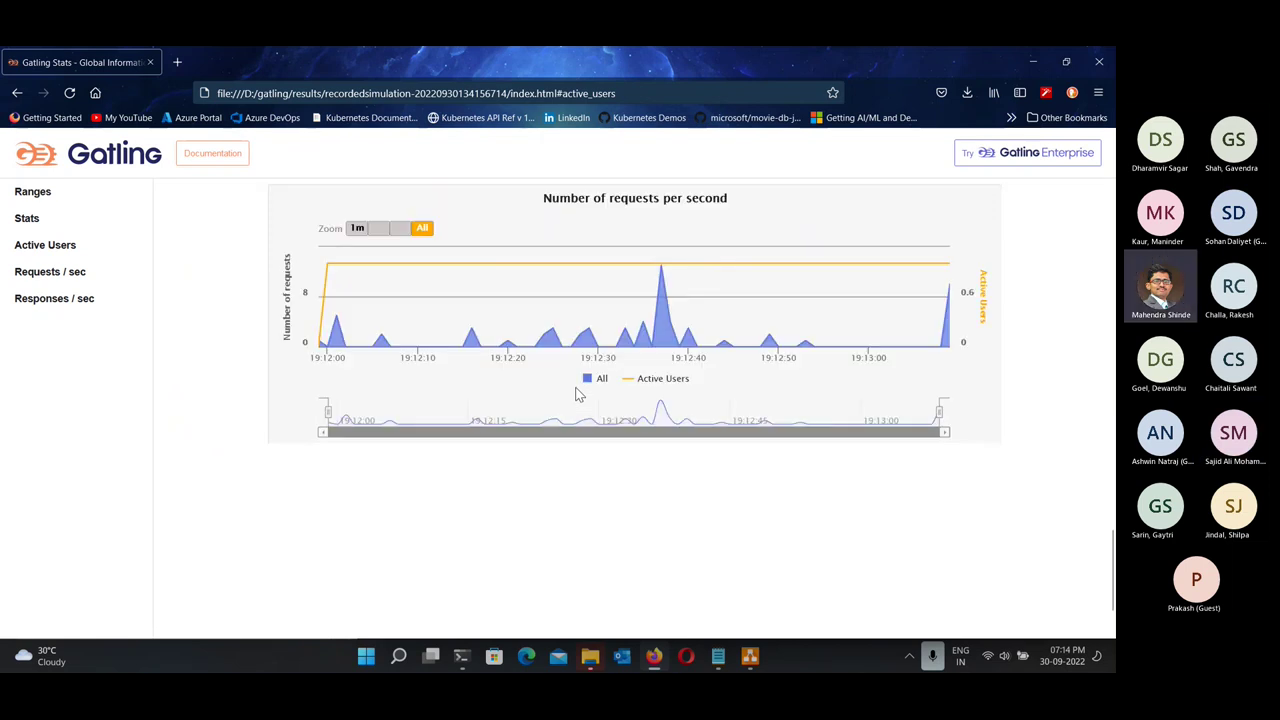
{"action": "scroll", "coordinate": [577, 393], "scroll_direction": "up", "scroll_amount": 15}
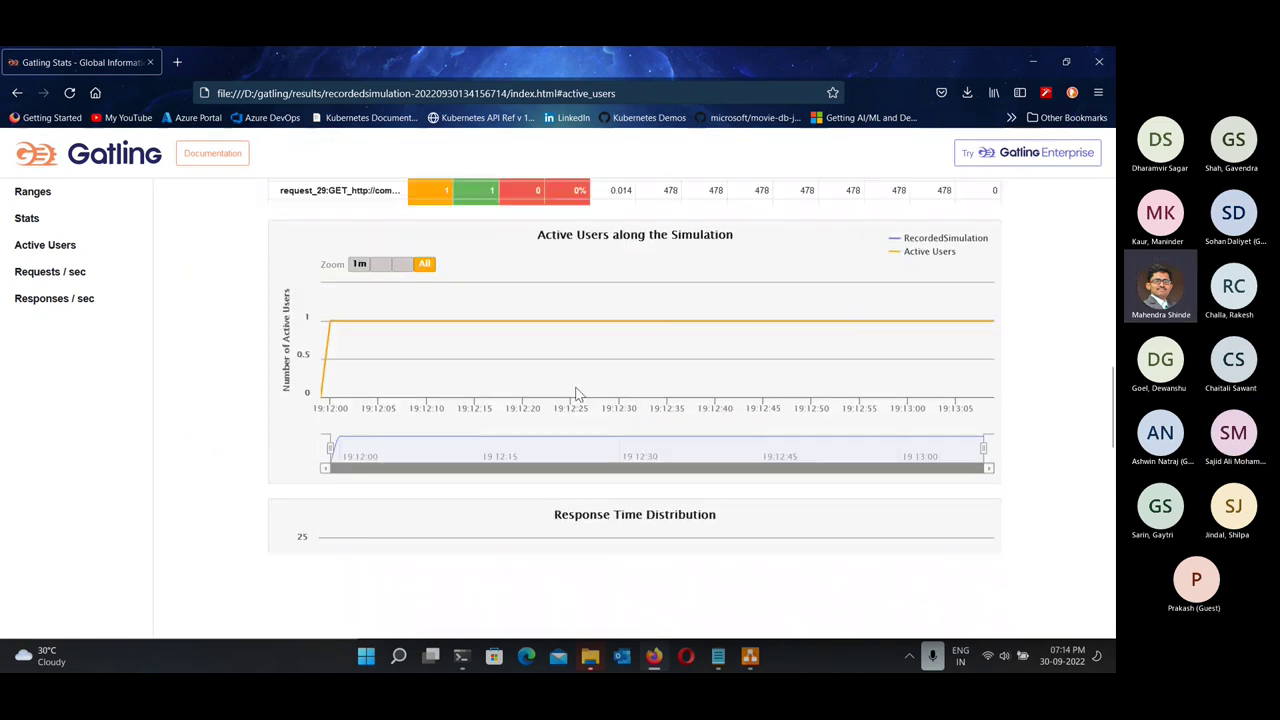
{"action": "scroll", "coordinate": [576, 384], "scroll_direction": "up", "scroll_amount": 5}
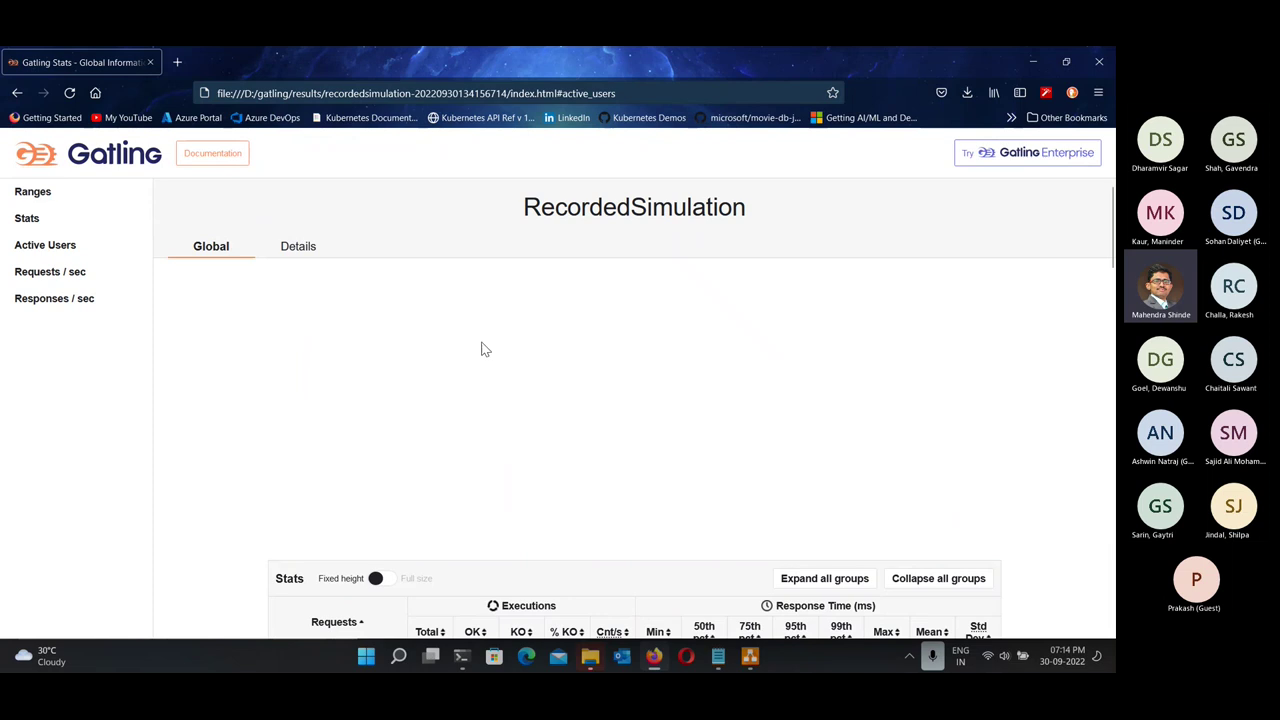
{"action": "left_click", "coordinate": [281, 249]}
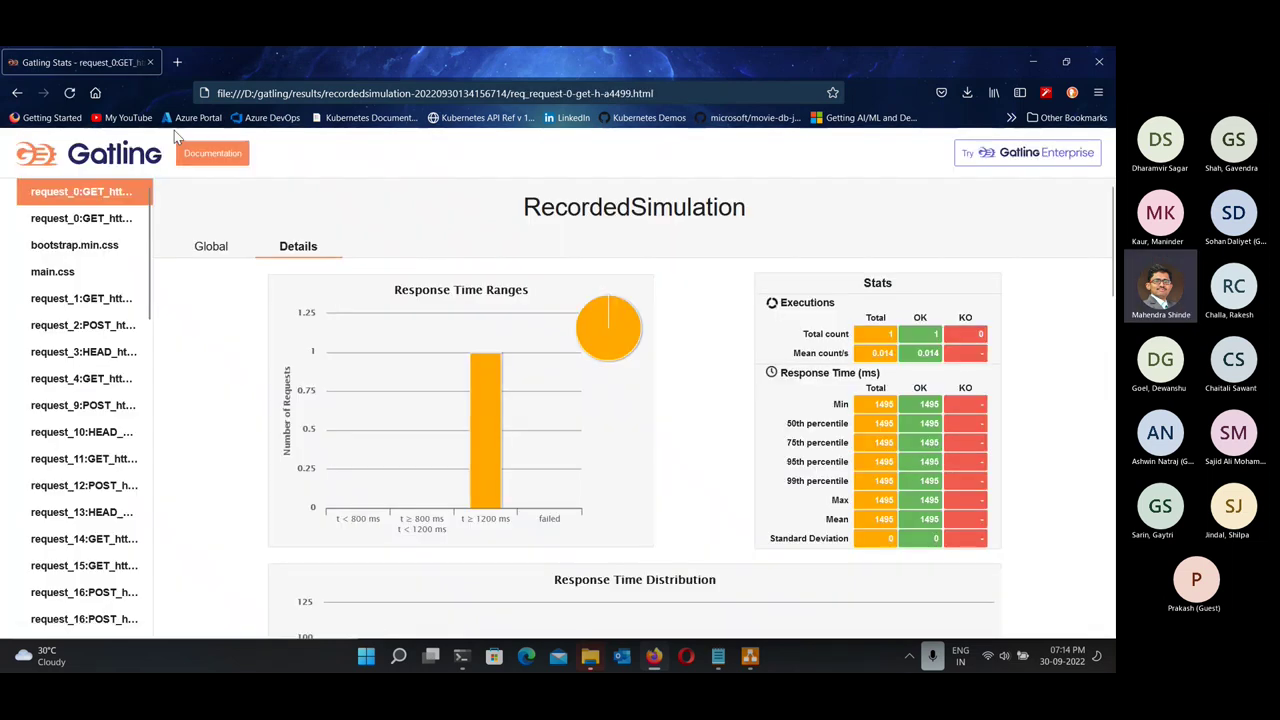
{"action": "left_click", "coordinate": [151, 62]}
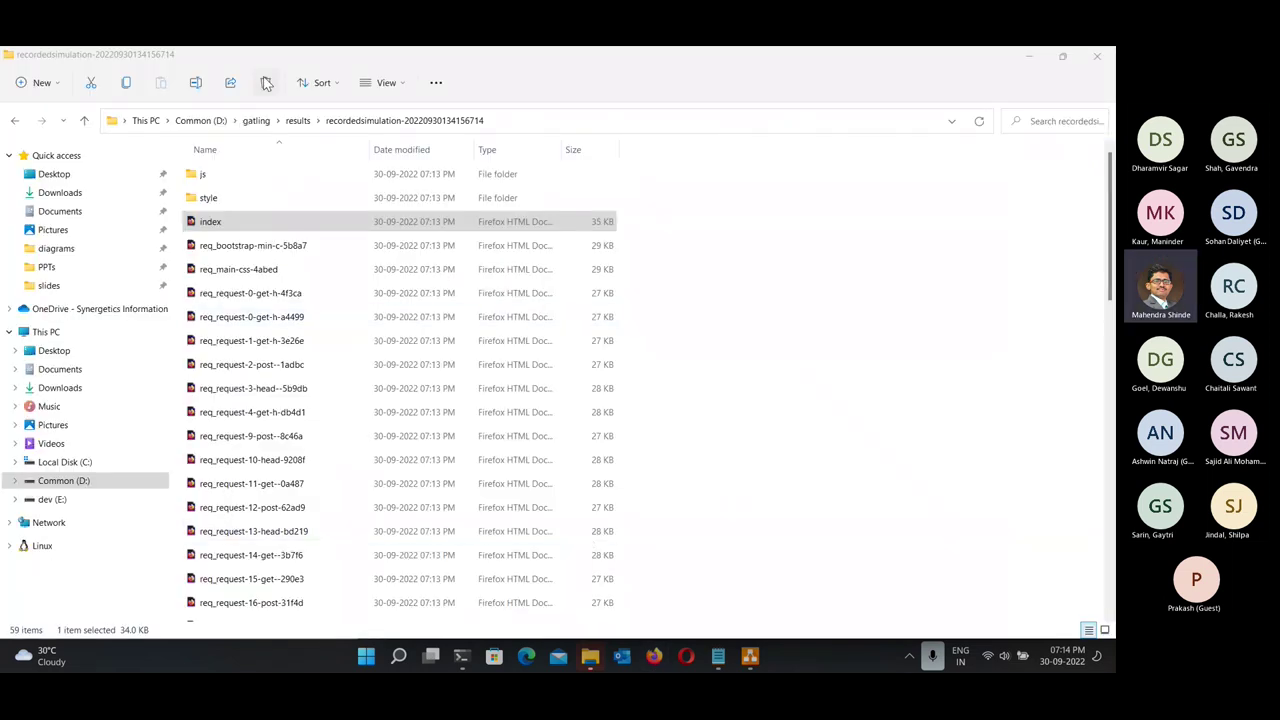
Open the RecordedSimulation Java file from D:\gatling\user-files\simulations\demo1 in Notepad.
{"action": "left_click", "coordinate": [302, 122]}
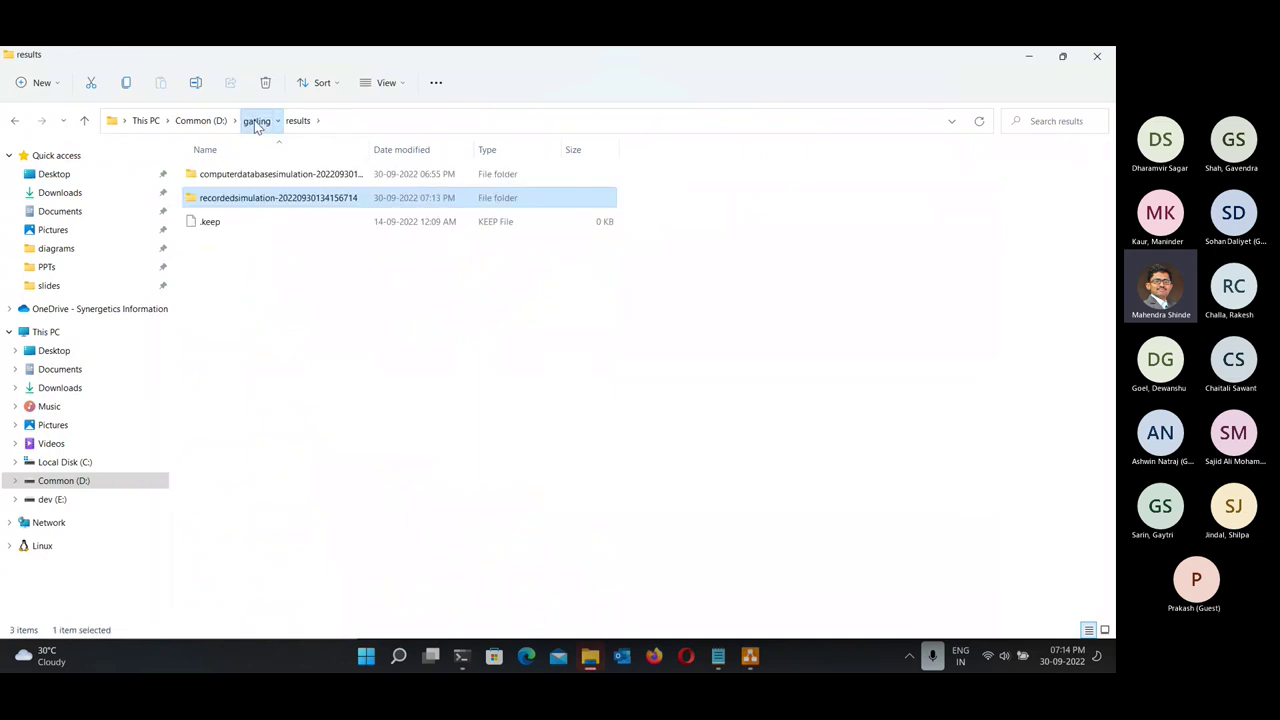
{"action": "left_click", "coordinate": [256, 121]}
{"action": "double_click", "coordinate": [474, 178]}
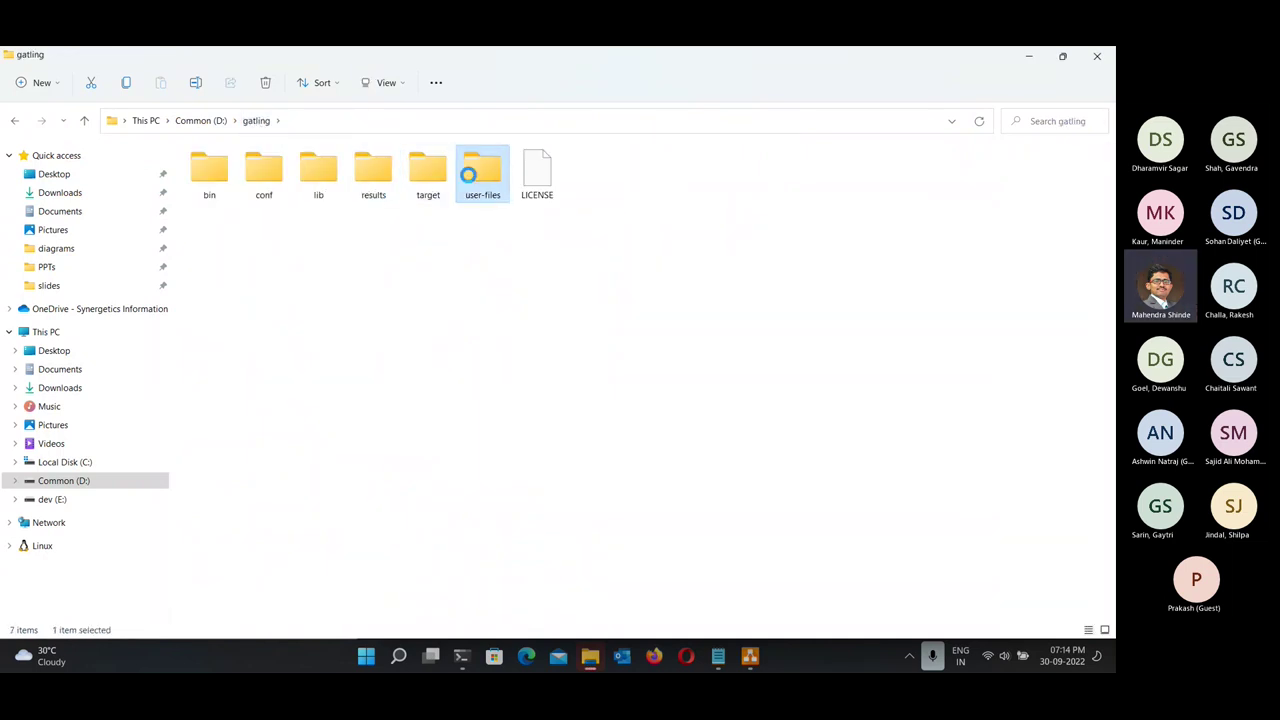
{"action": "double_click", "coordinate": [256, 219]}
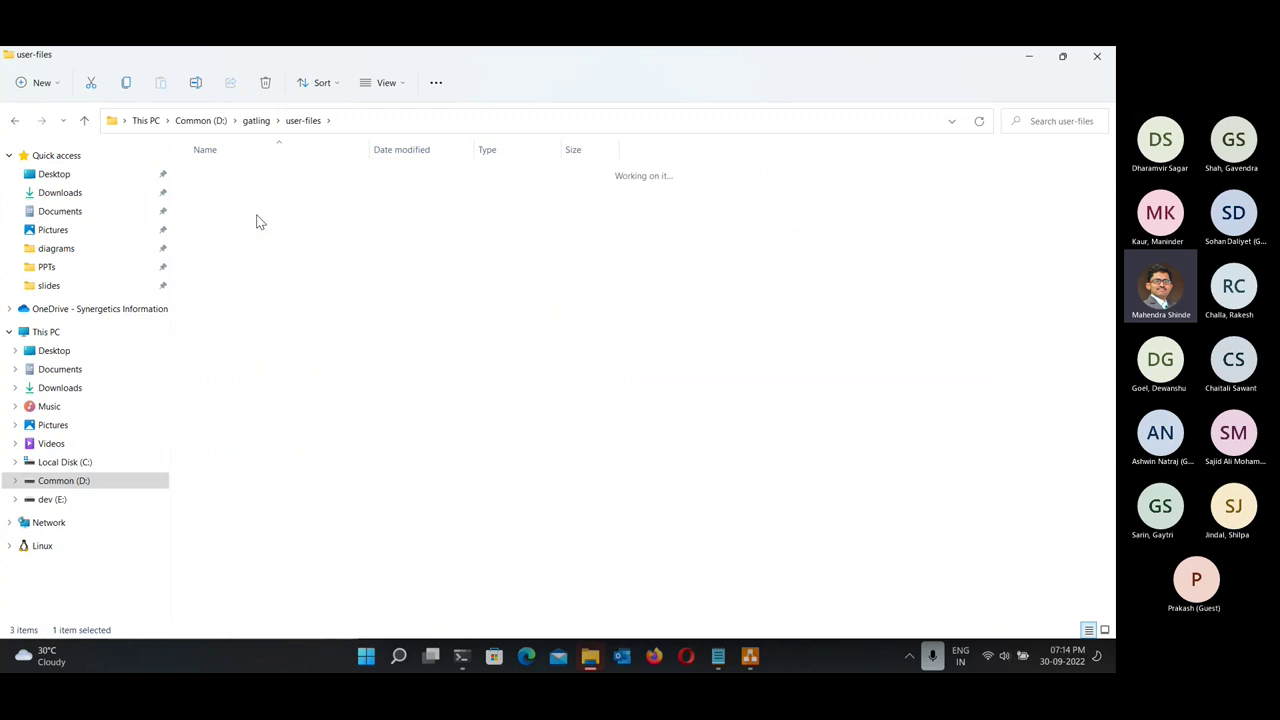
{"action": "double_click", "coordinate": [249, 201]}
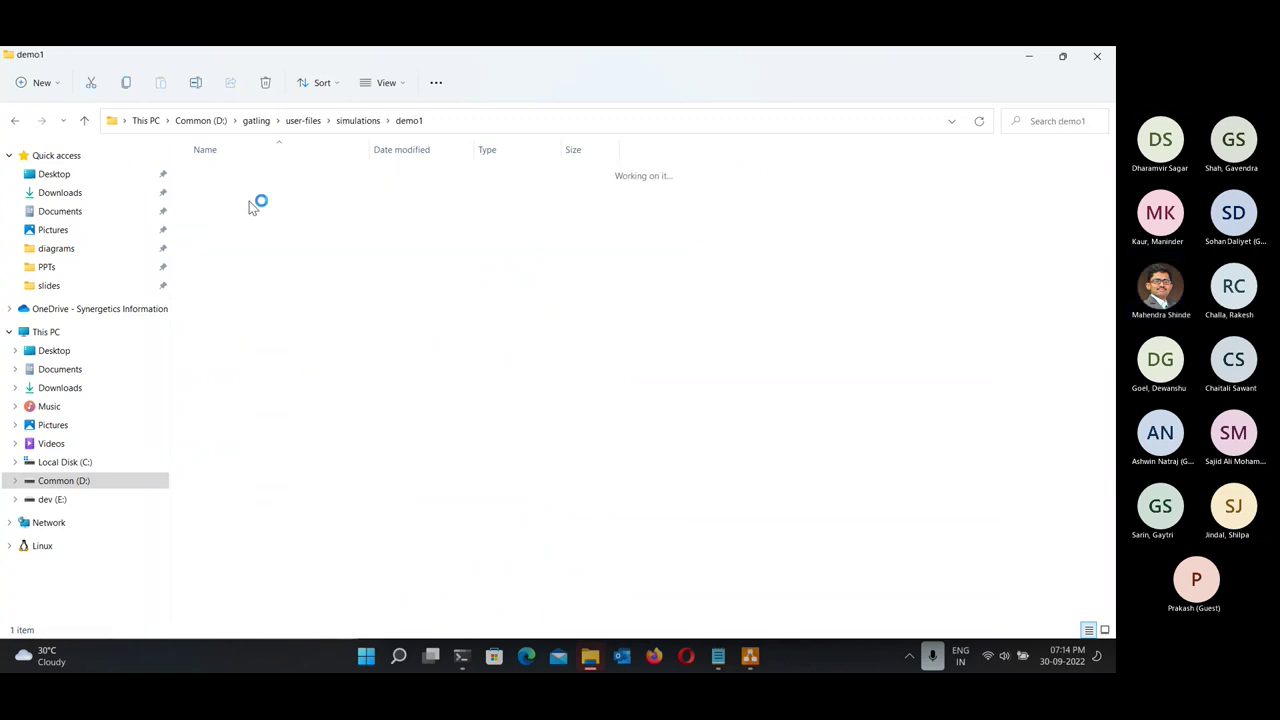
{"action": "double_click", "coordinate": [255, 175]}
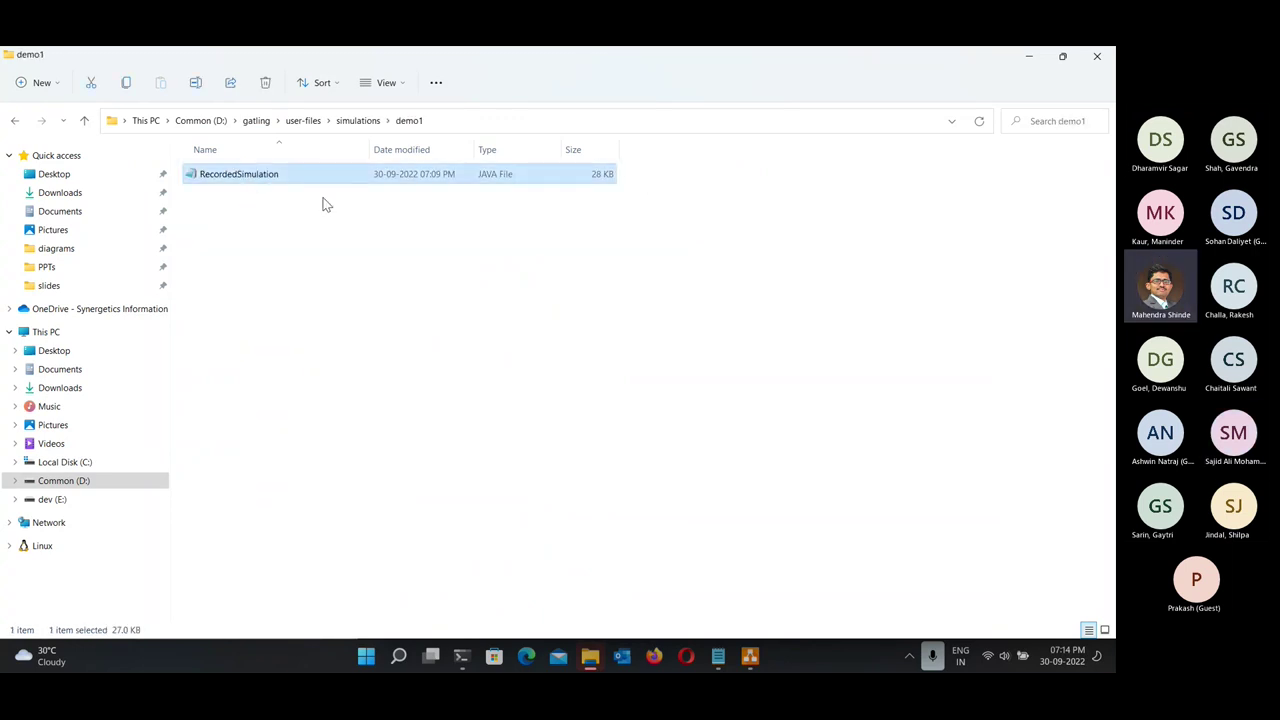
{"action": "double_click", "coordinate": [556, 208]}
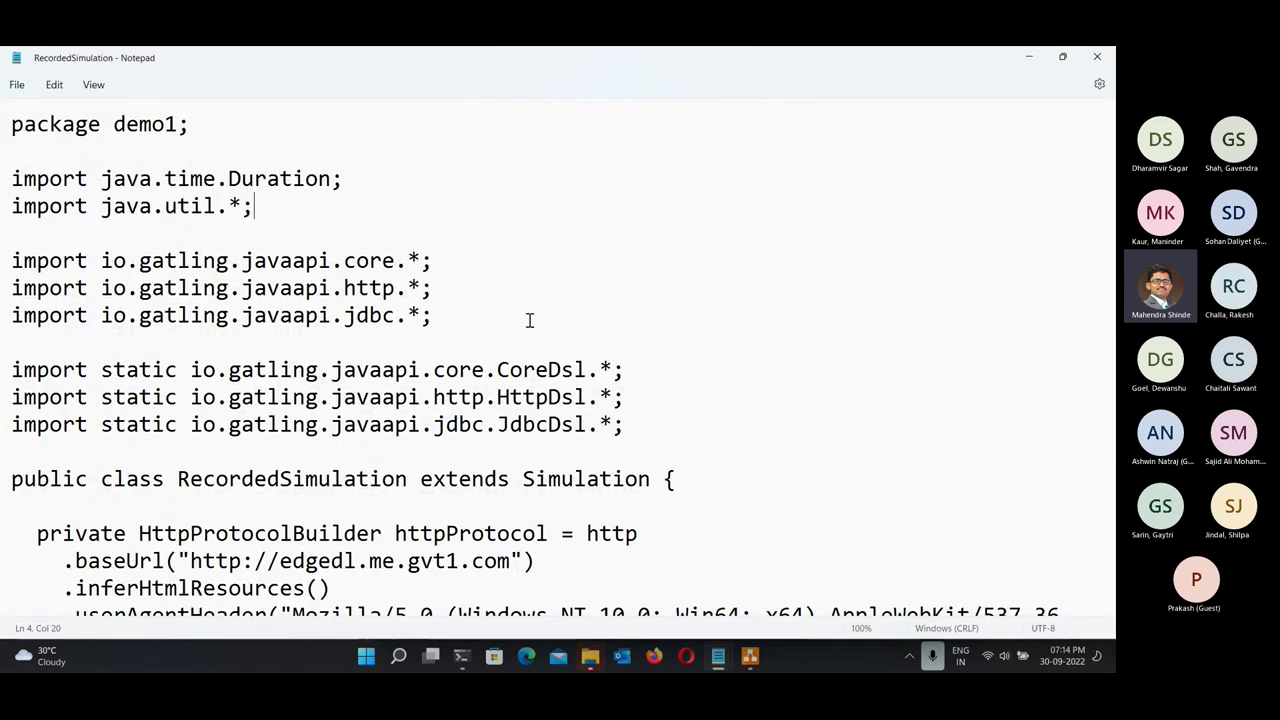
Examine the header maps, URI variables and scenario requests with pauses in the RecordedSimulation code, and close the file.
{"action": "scroll", "coordinate": [487, 450], "scroll_direction": "down", "scroll_amount": 6}
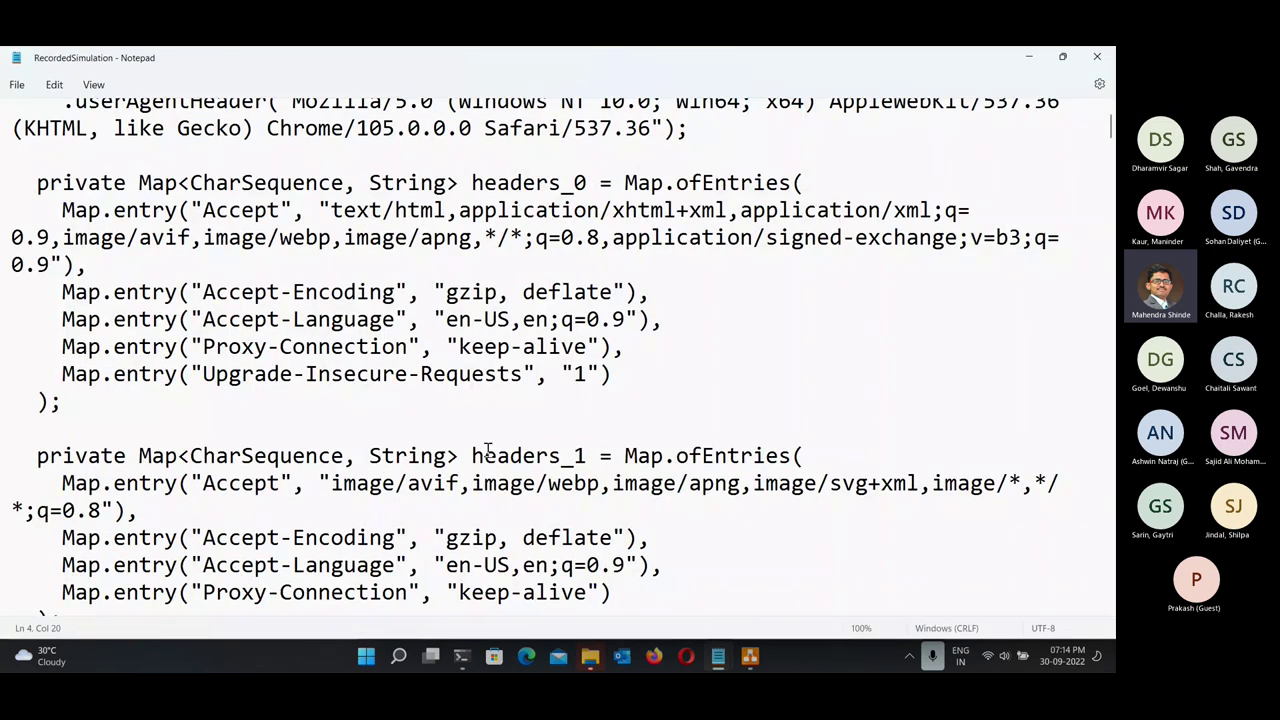
{"action": "scroll", "coordinate": [489, 452], "scroll_direction": "up", "scroll_amount": 3}
{"action": "scroll", "coordinate": [487, 450], "scroll_direction": "up", "scroll_amount": 2}
{"action": "scroll", "coordinate": [487, 450], "scroll_direction": "down", "scroll_amount": 15}
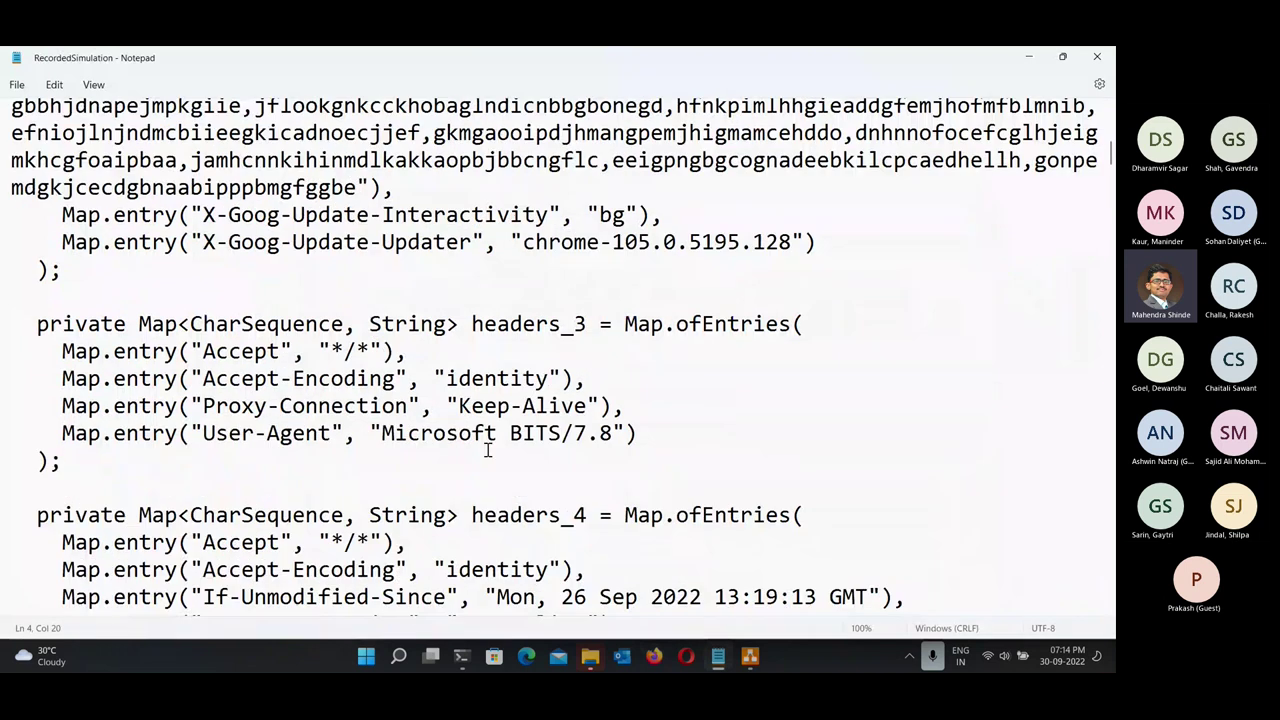
{"action": "scroll", "coordinate": [487, 450], "scroll_direction": "down", "scroll_amount": 20}
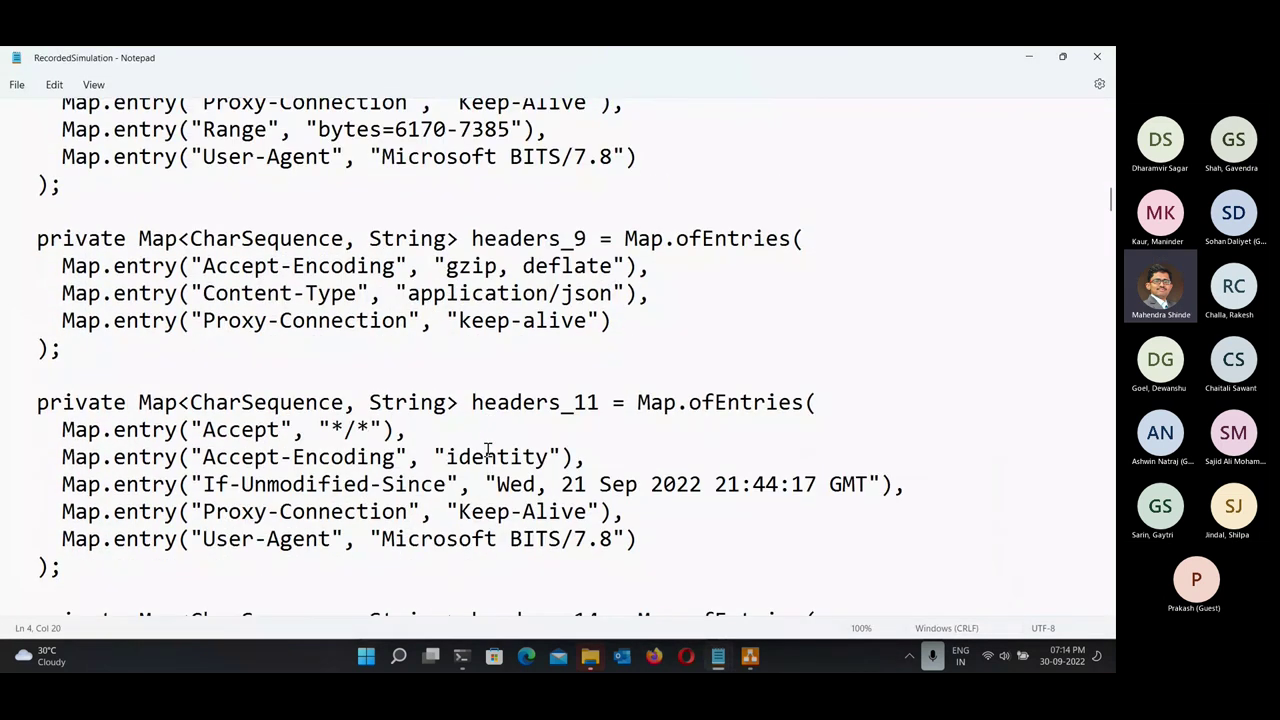
{"action": "scroll", "coordinate": [487, 450], "scroll_direction": "down", "scroll_amount": 20}
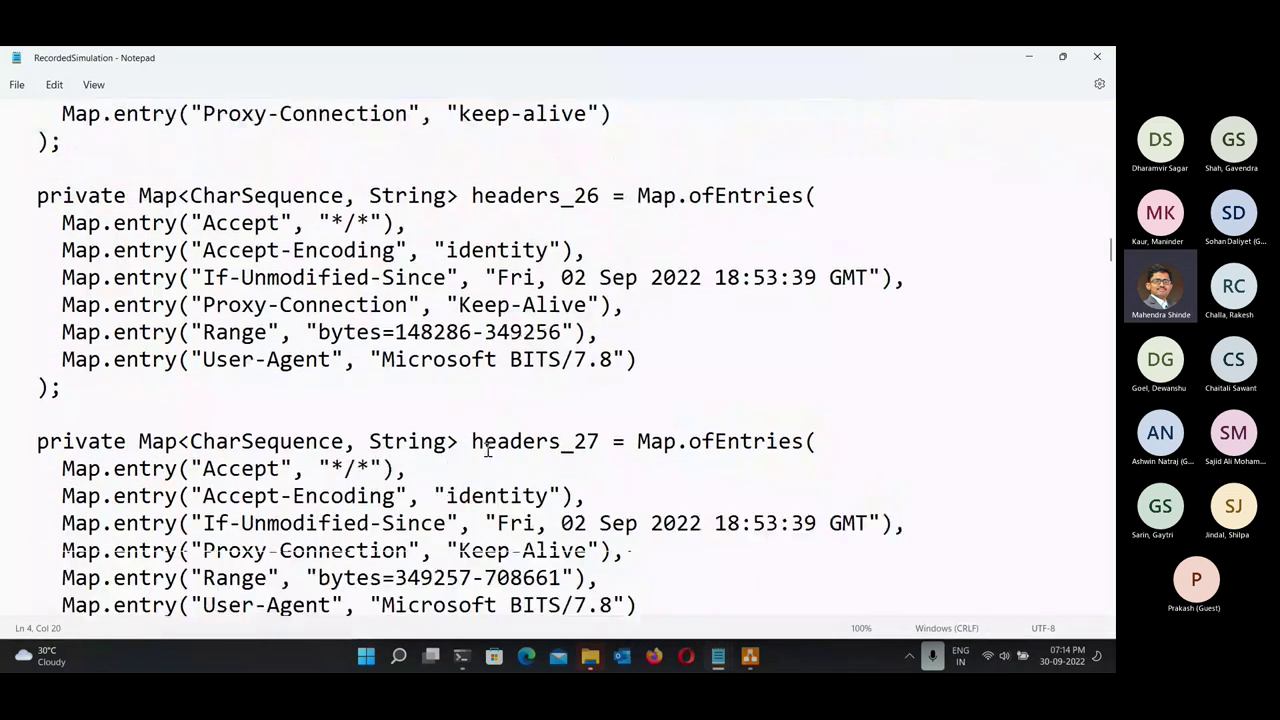
{"action": "scroll", "coordinate": [487, 450], "scroll_direction": "down", "scroll_amount": 20}
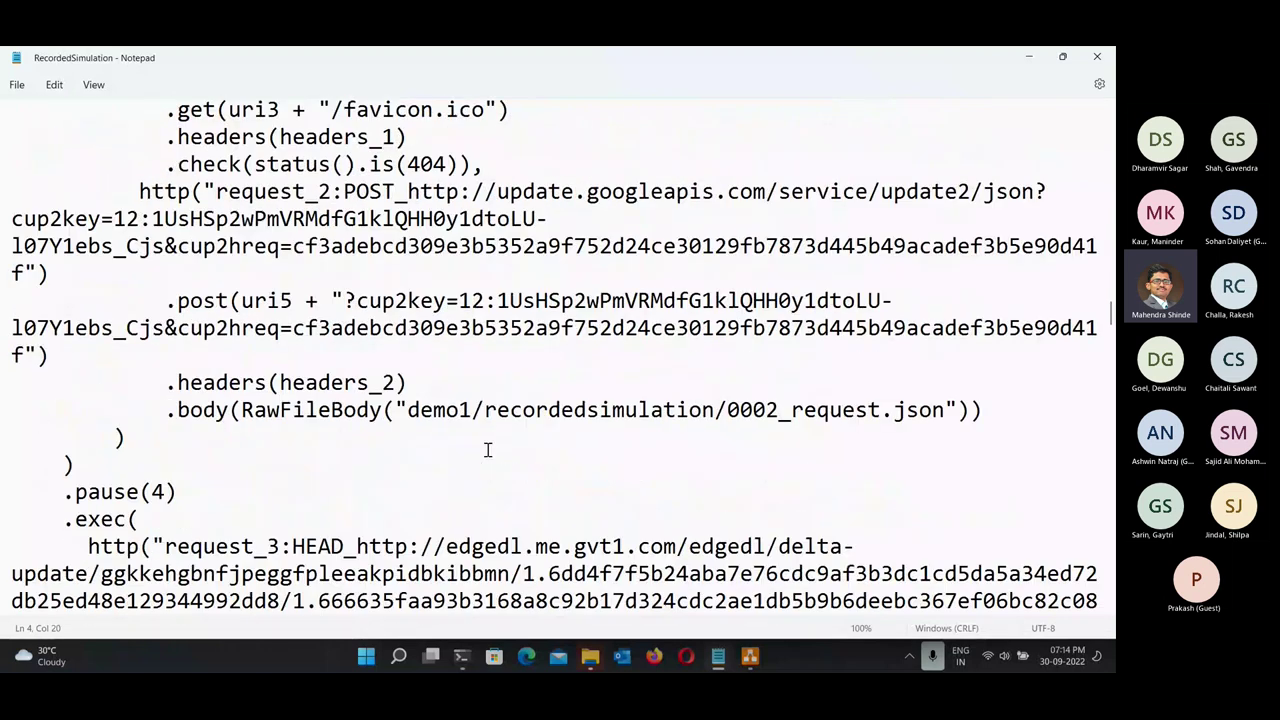
{"action": "scroll", "coordinate": [487, 450], "scroll_direction": "up", "scroll_amount": 7}
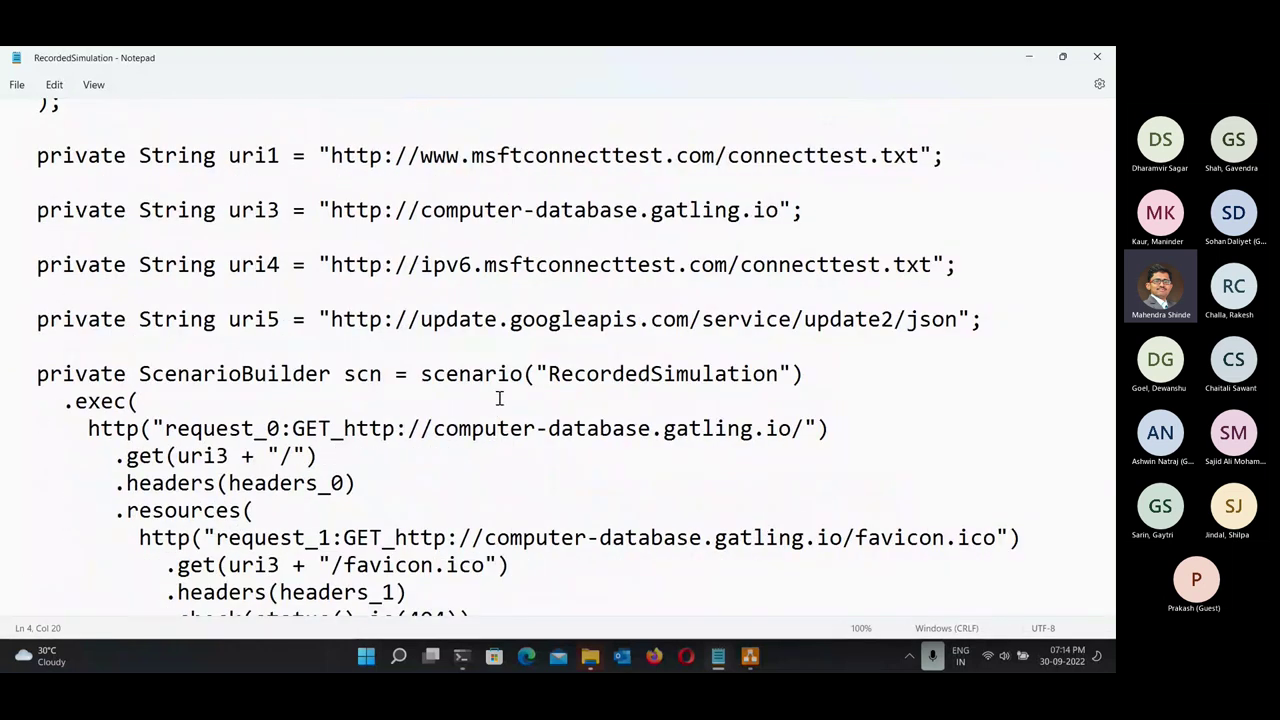
{"action": "scroll", "coordinate": [318, 500], "scroll_direction": "down", "scroll_amount": 1}
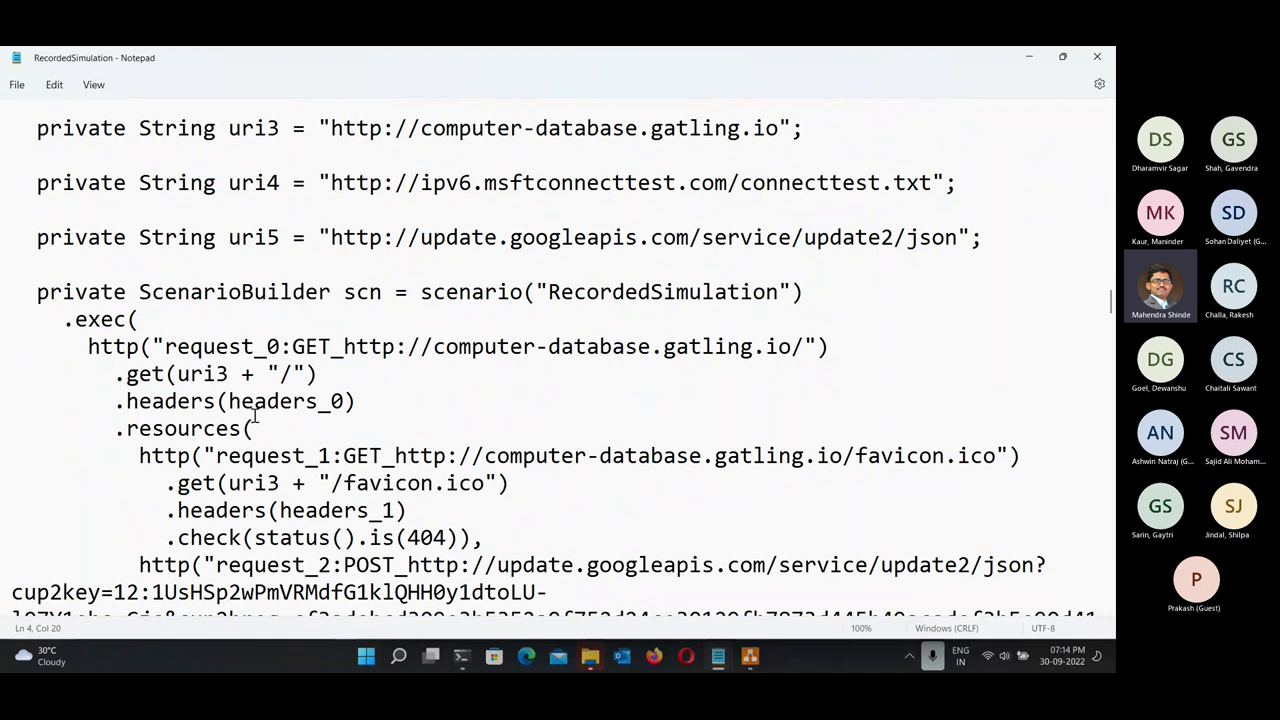
{"action": "scroll", "coordinate": [262, 531], "scroll_direction": "down", "scroll_amount": 6}
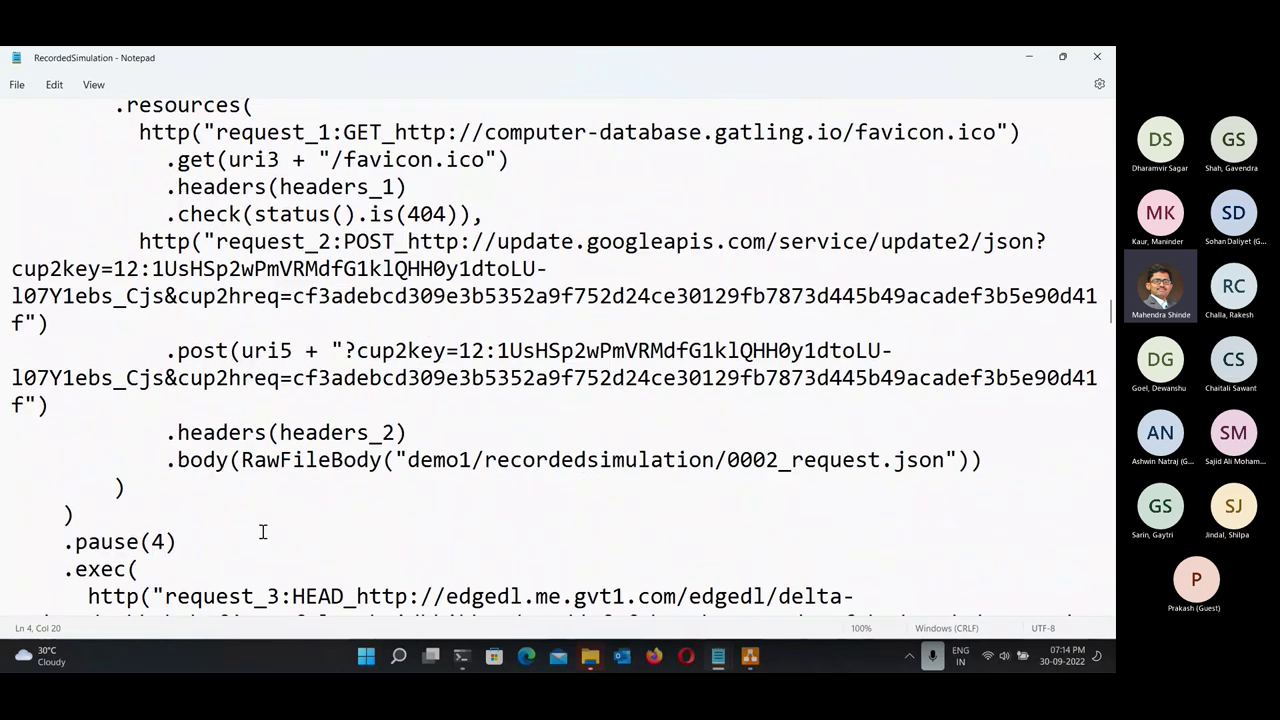
{"action": "scroll", "coordinate": [262, 533], "scroll_direction": "down", "scroll_amount": 1}
{"action": "scroll", "coordinate": [170, 450], "scroll_direction": "down", "scroll_amount": 15}
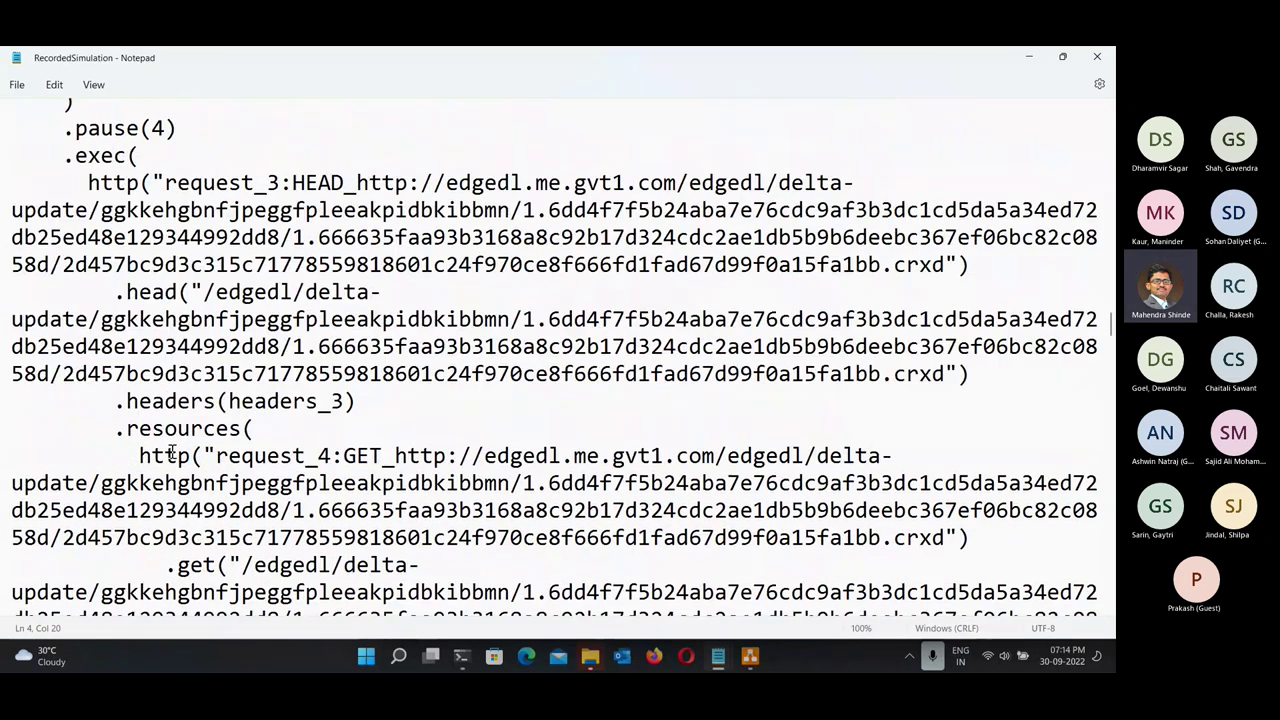
{"action": "scroll", "coordinate": [171, 452], "scroll_direction": "down", "scroll_amount": 20}
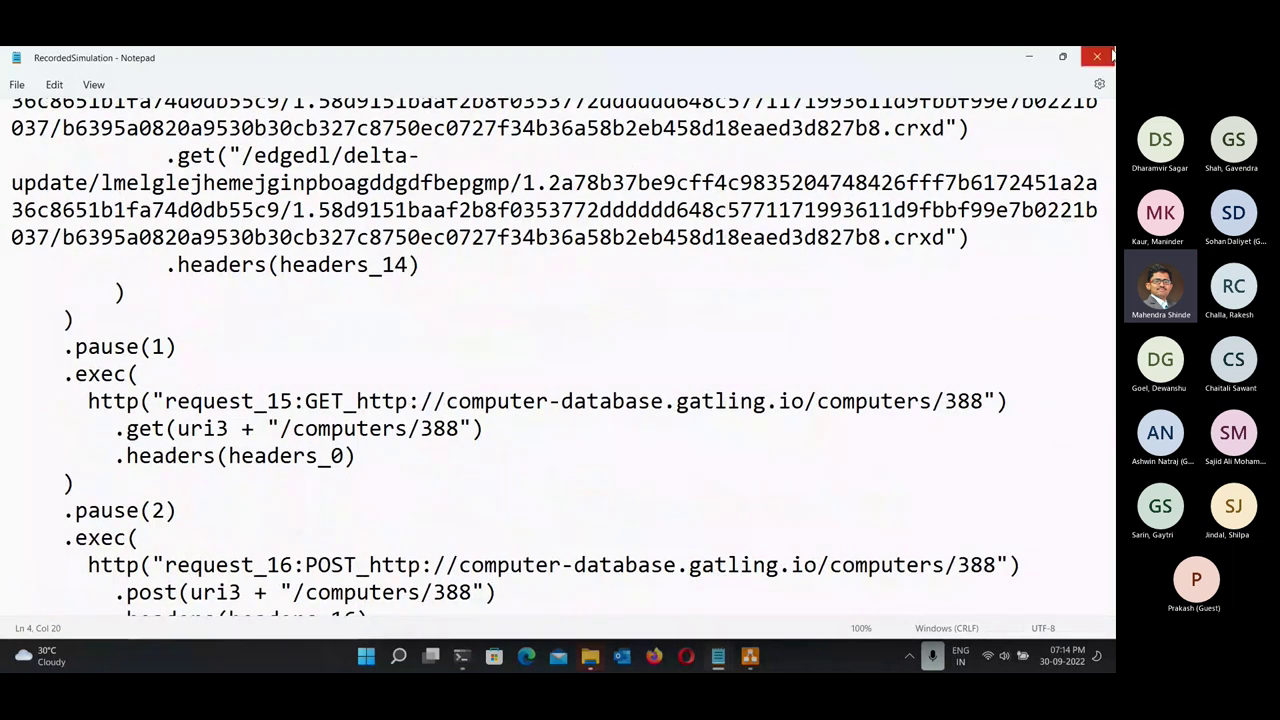
{"action": "left_click", "coordinate": [1097, 56]}
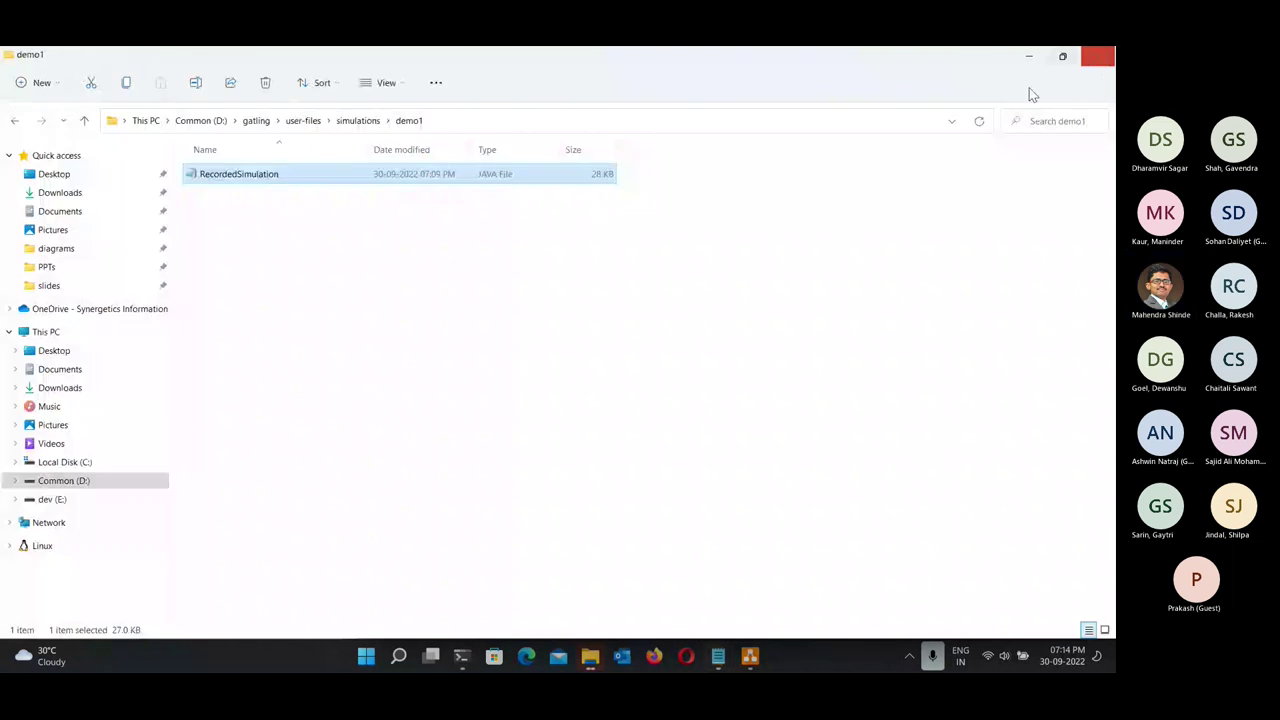
Go back up to the gatling folder and open its conf folder.
{"action": "left_click", "coordinate": [354, 121]}
{"action": "left_click", "coordinate": [305, 121]}
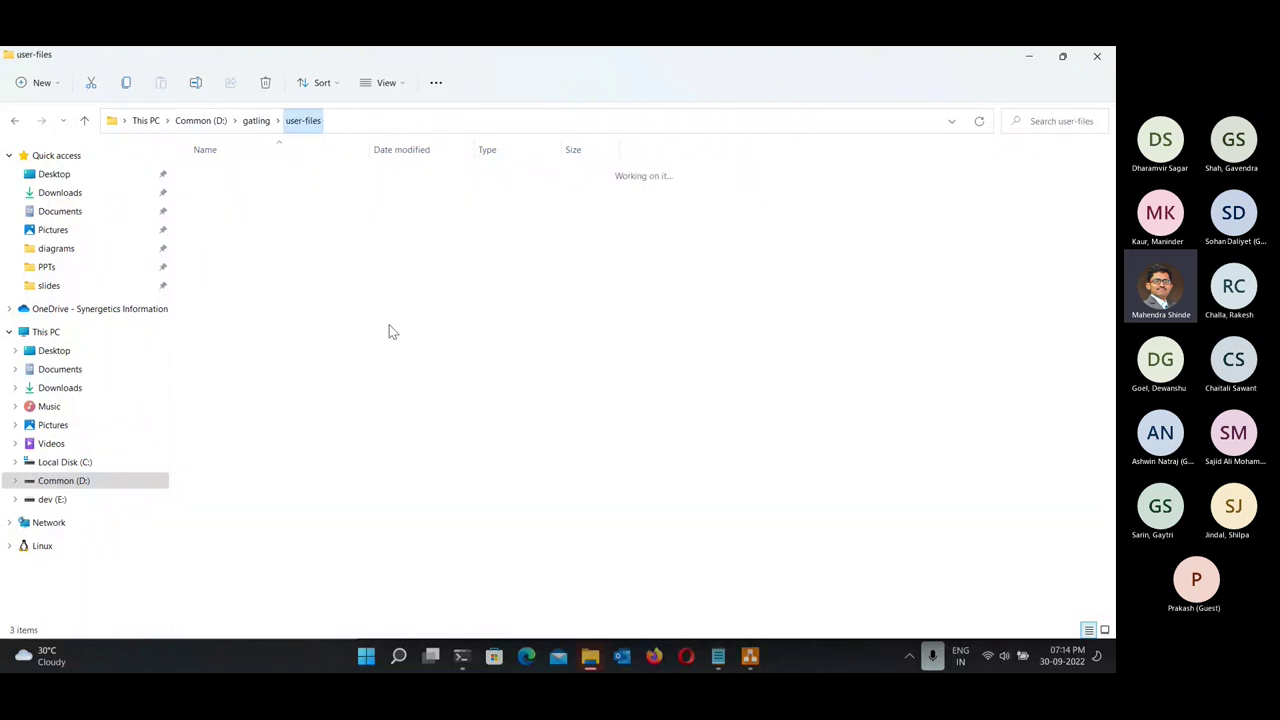
{"action": "left_click", "coordinate": [257, 121]}
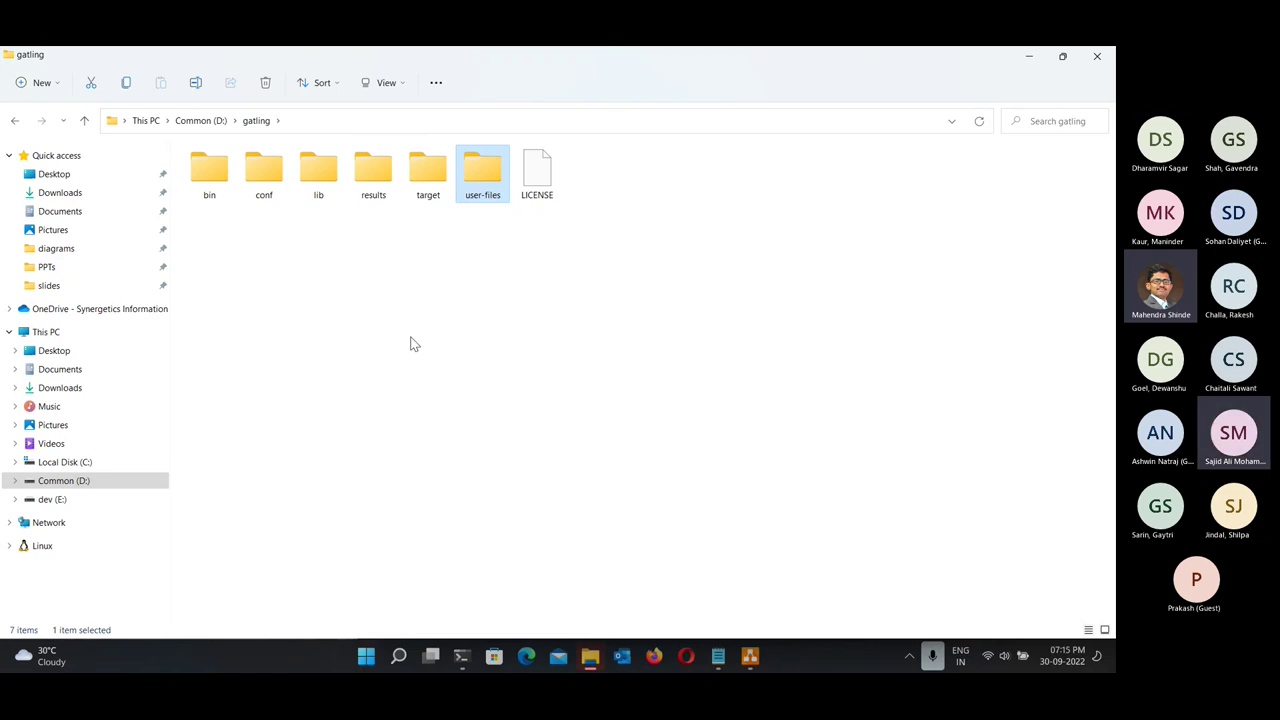
{"action": "double_click", "coordinate": [265, 173]}
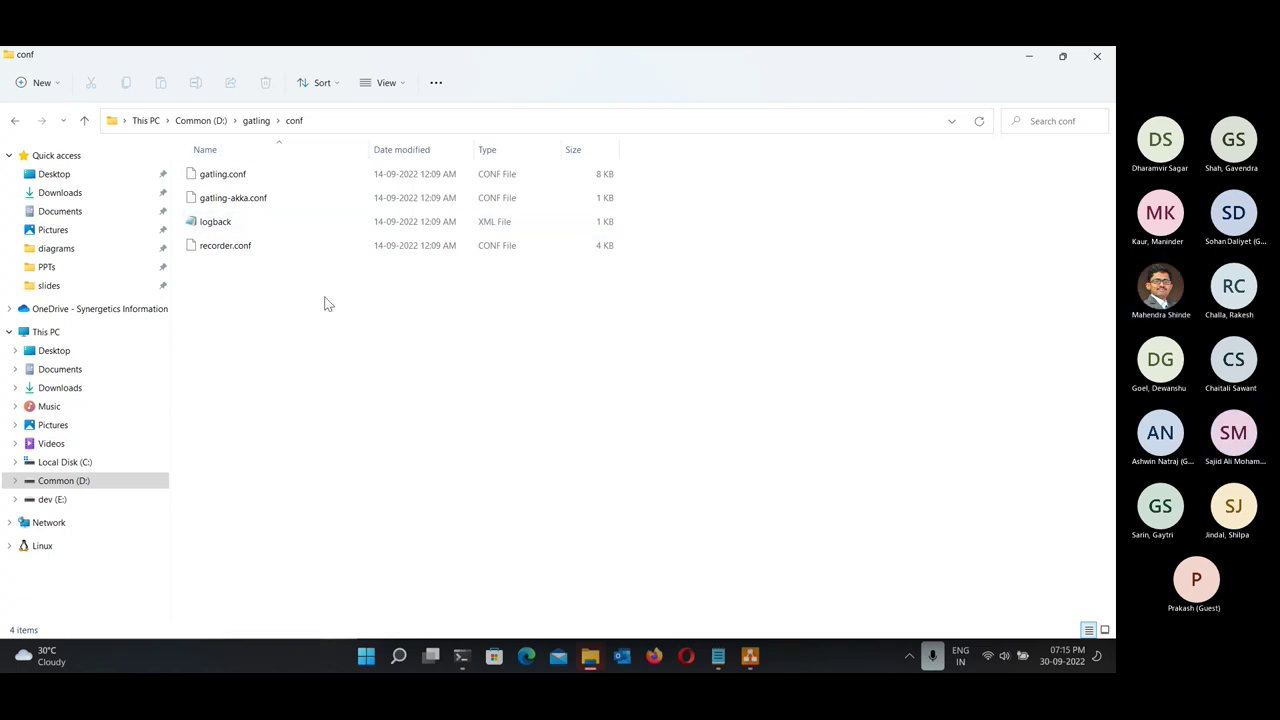
Open gatling-akka.conf in Visual Studio Code and place the cursor on the commented throughput line of the default-dispatcher.
{"action": "left_click", "coordinate": [229, 246]}
{"action": "left_click", "coordinate": [251, 179]}
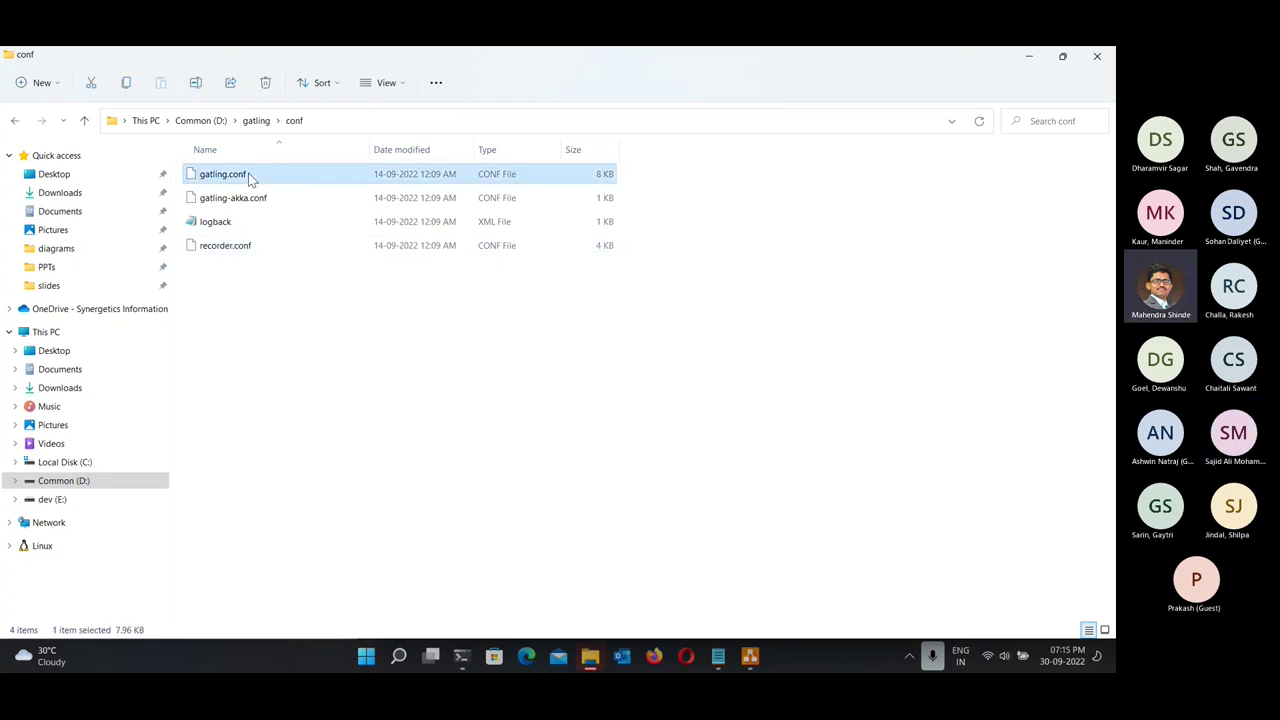
{"action": "left_click", "coordinate": [260, 203]}
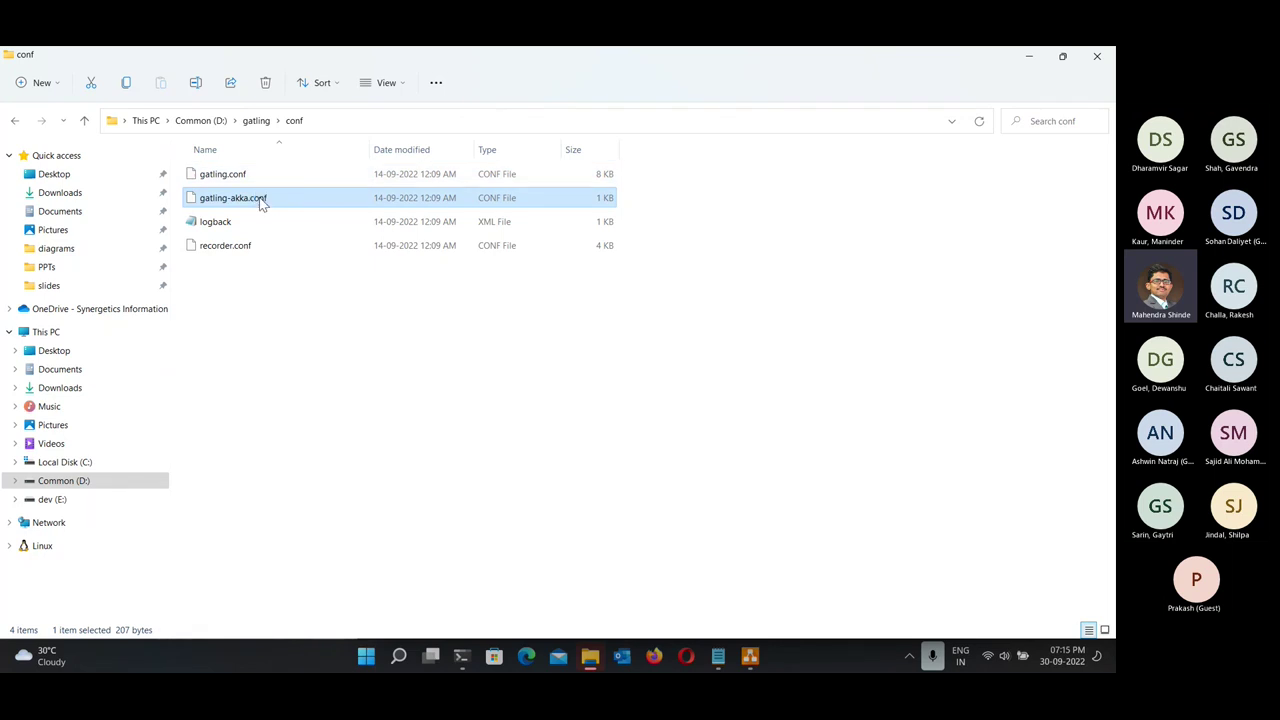
{"action": "right_click", "coordinate": [261, 202]}
{"action": "mouse_move", "coordinate": [316, 250]}
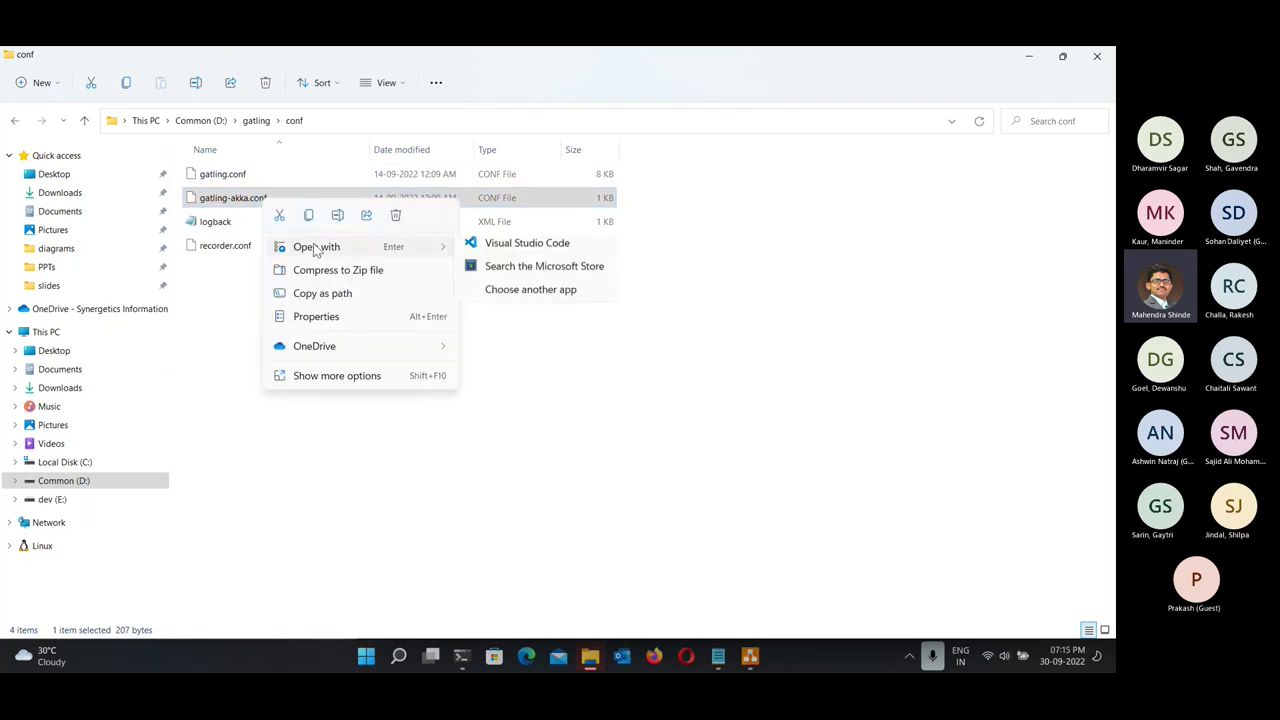
{"action": "left_click", "coordinate": [524, 246]}
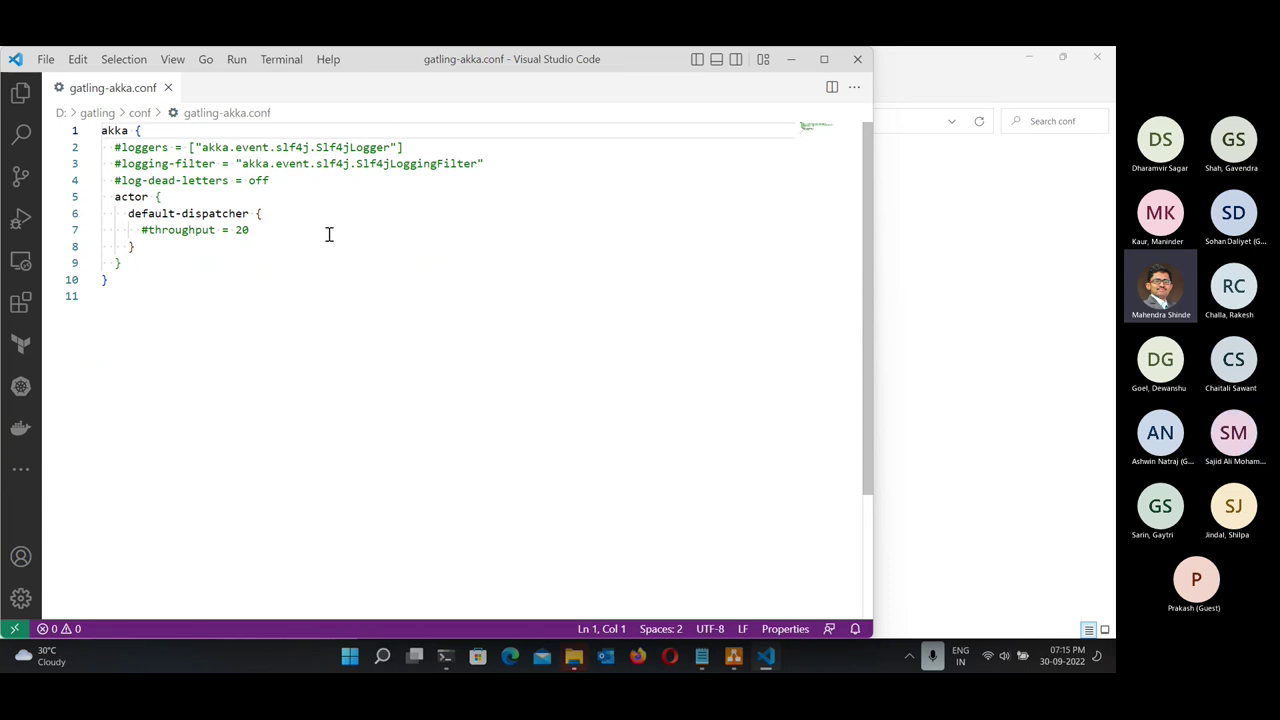
{"action": "left_click", "coordinate": [147, 231]}
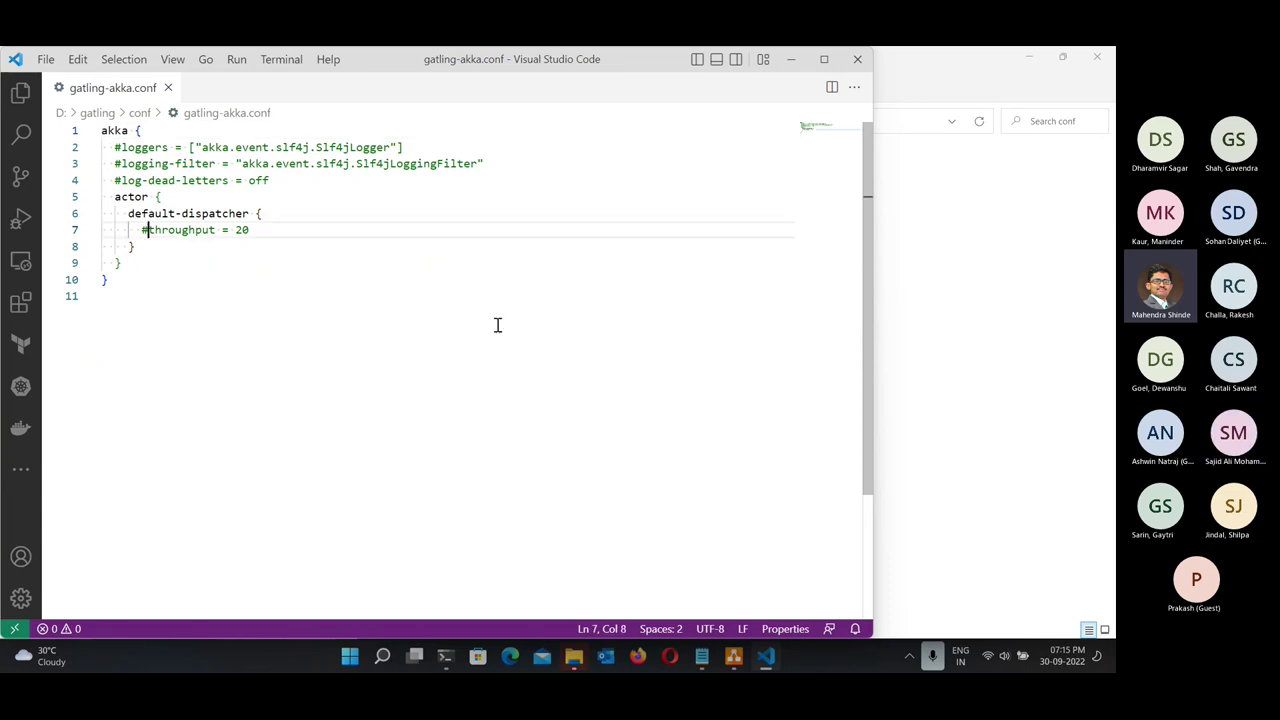
Uncomment the throughput = 20 line in gatling-akka.conf, save the file and close the editor.
{"action": "key", "text": "BackSpace"}
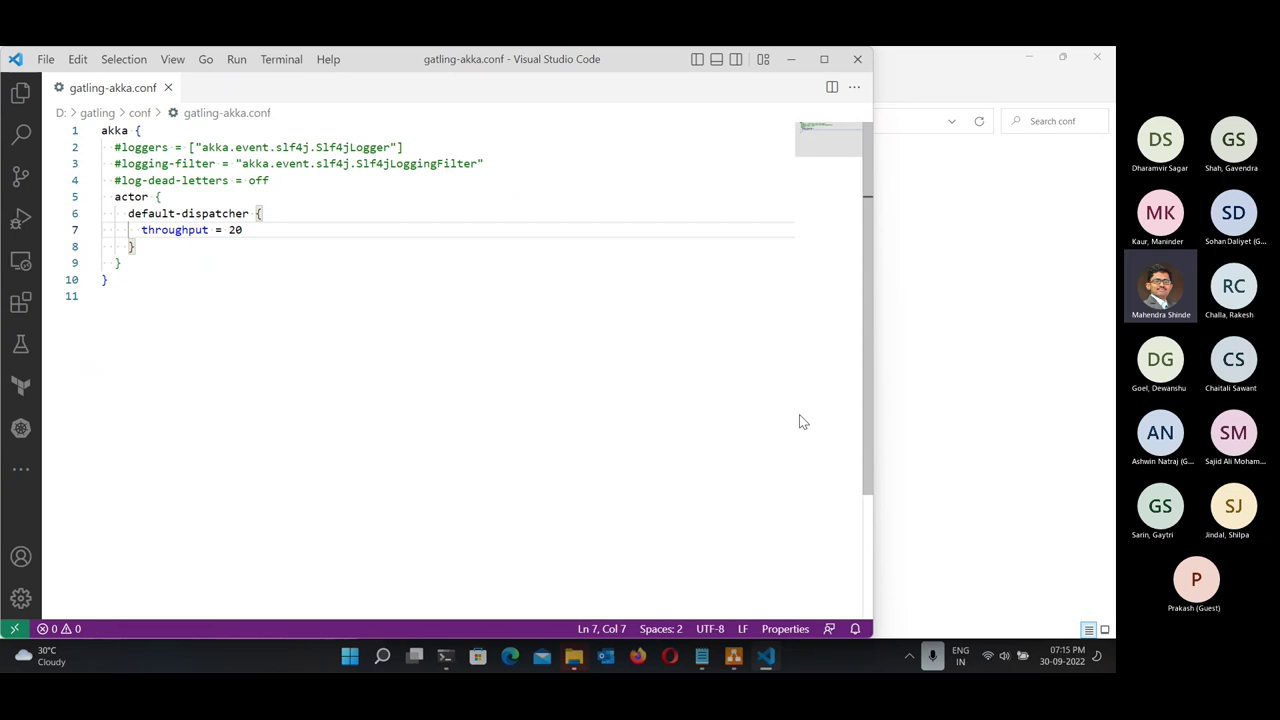
{"action": "key", "text": "ctrl+w"}
{"action": "left_click", "coordinate": [857, 59]}
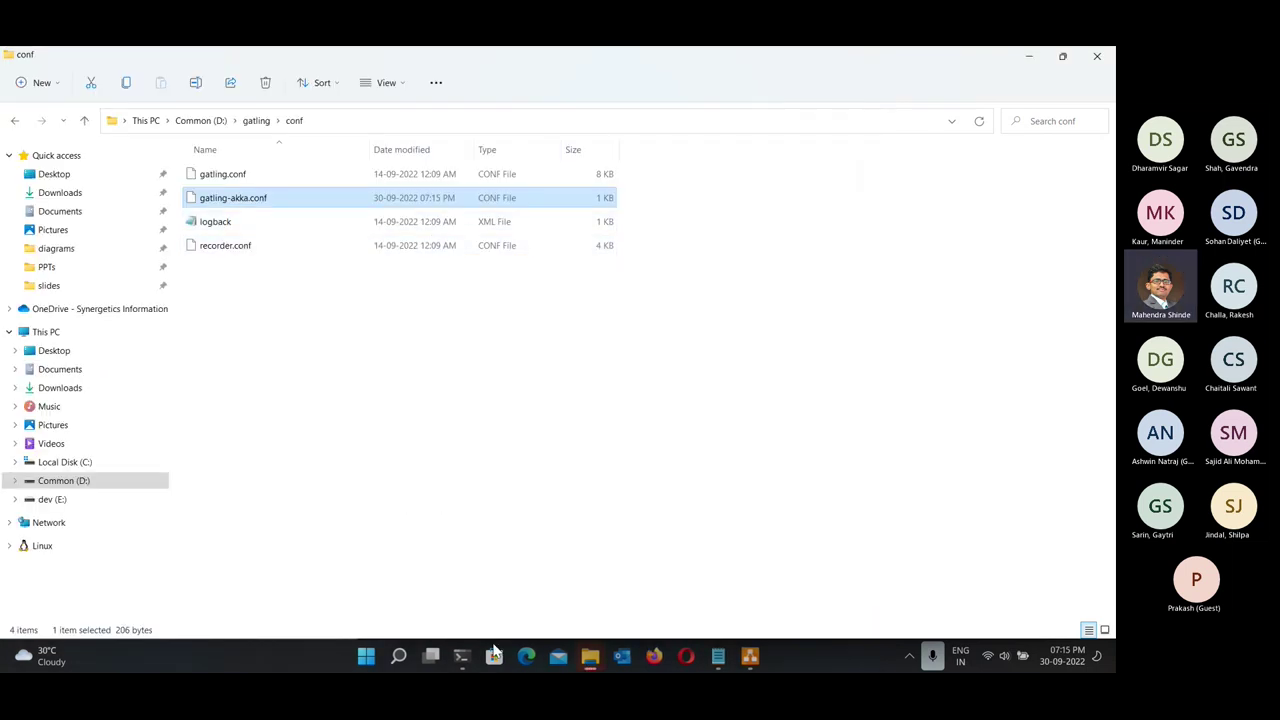
Switch to PowerShell and rerun the previous .\gatling.bat command without its -Dusers=1000 argument.
{"action": "left_click", "coordinate": [462, 660]}
{"action": "key", "text": "Up"}
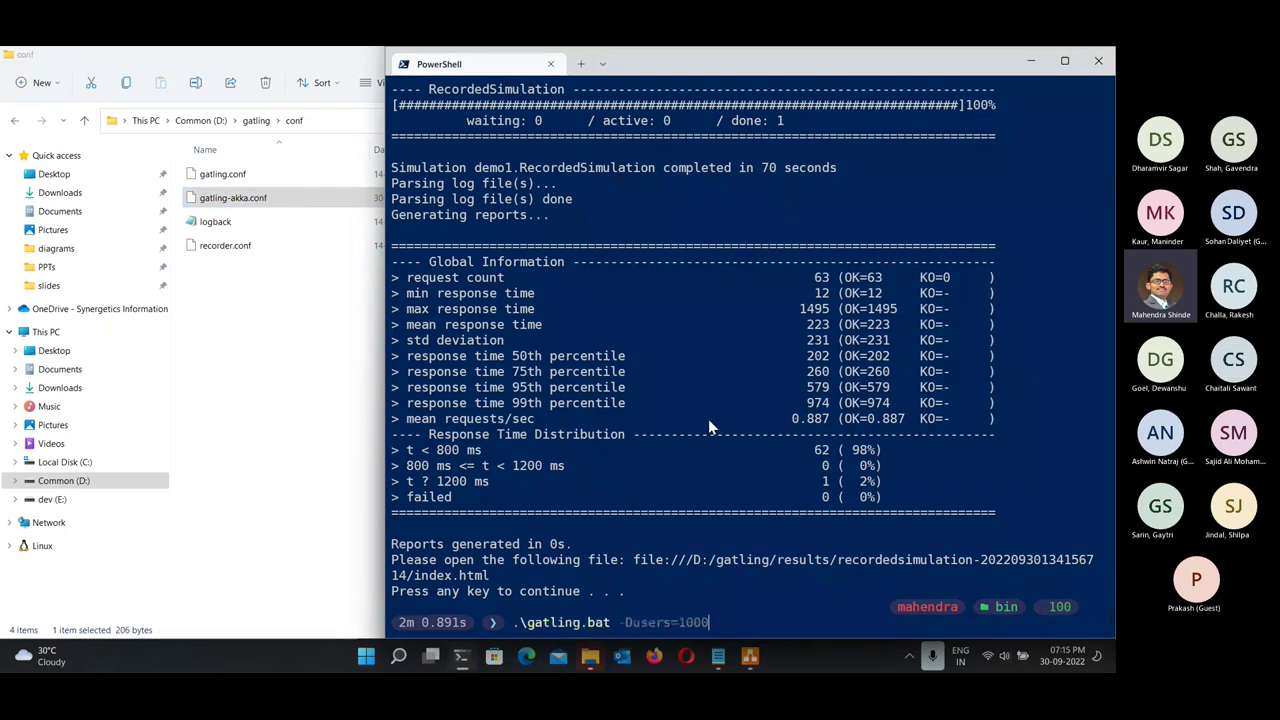
{"action": "key", "text": "BackSpace"}
{"action": "key", "text": "BackSpace"}
{"action": "key", "text": "BackSpace"}
{"action": "key", "text": "BackSpace"}
{"action": "key", "text": "BackSpace"}
{"action": "key", "text": "BackSpace"}
{"action": "key", "text": "BackSpace"}
{"action": "key", "text": "BackSpace"}
{"action": "key", "text": "BackSpace"}
{"action": "key", "text": "BackSpace"}
{"action": "key", "text": "BackSpace"}
{"action": "key", "text": "BackSpace"}
{"action": "key", "text": "Return"}
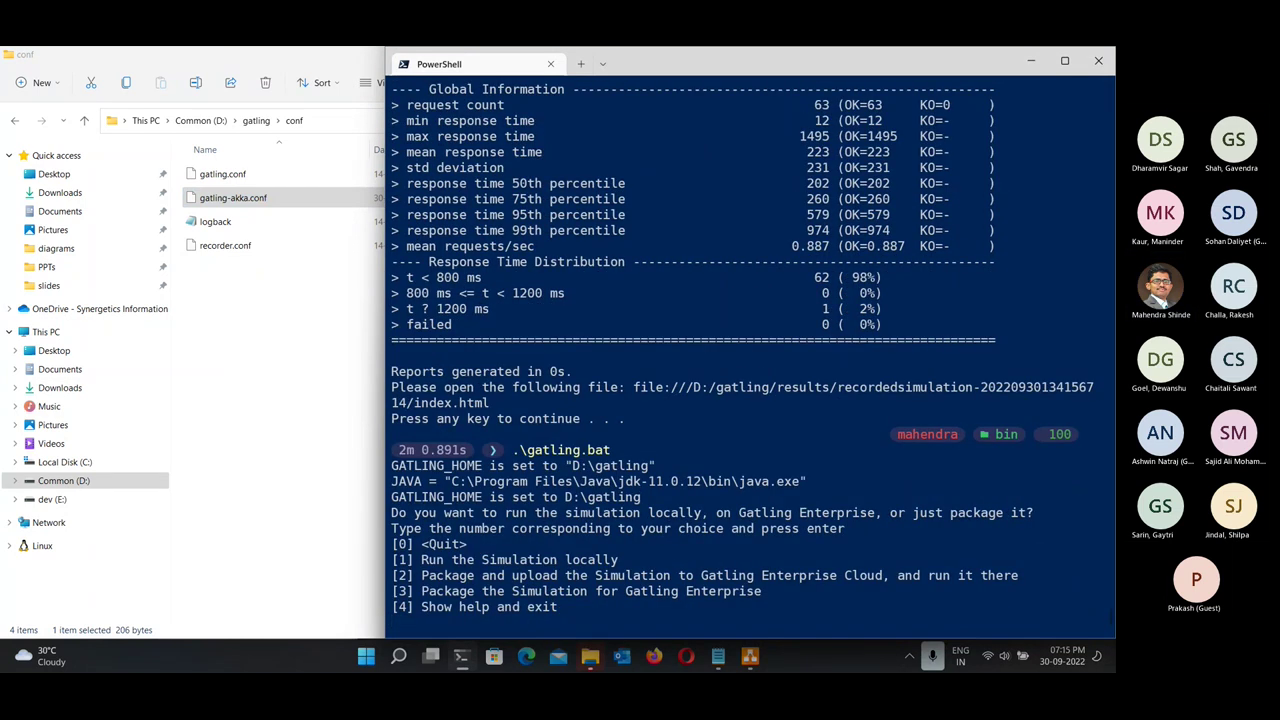
Run demo1.RecordedSimulation locally with no run description, and return to the prompt once its reports are generated.
{"action": "type", "text": "1"}
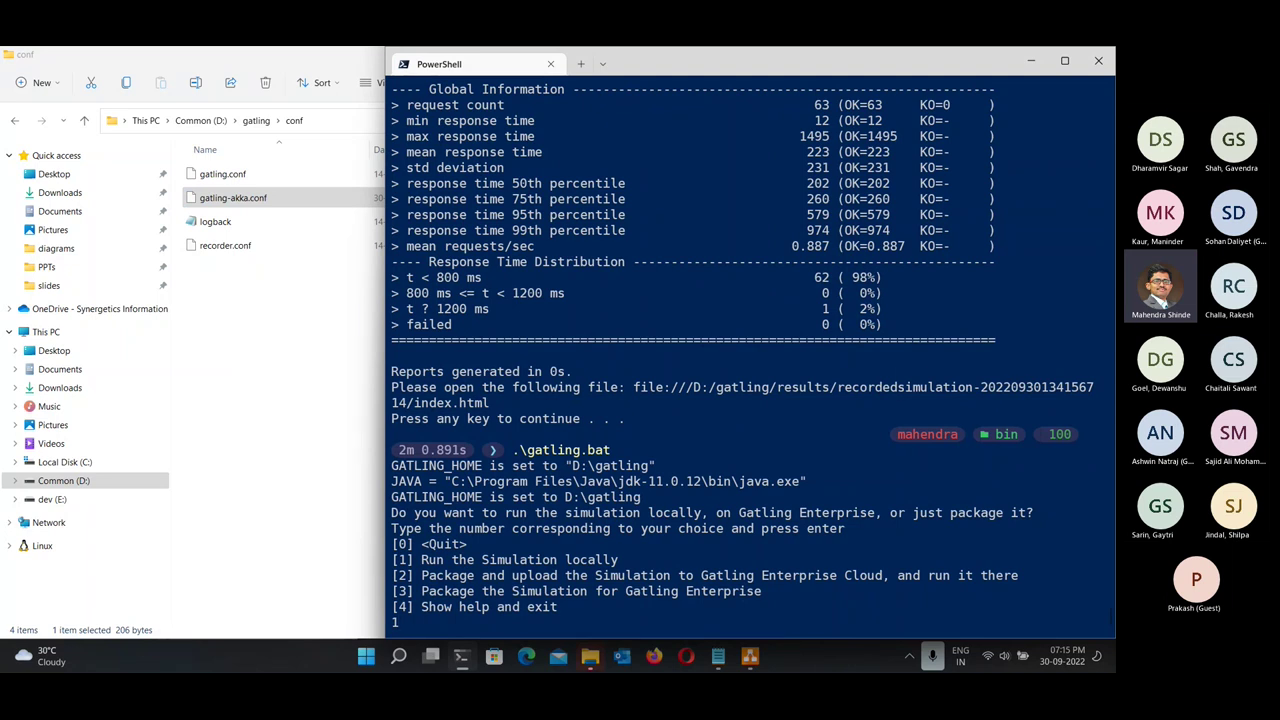
{"action": "key", "text": "Return"}
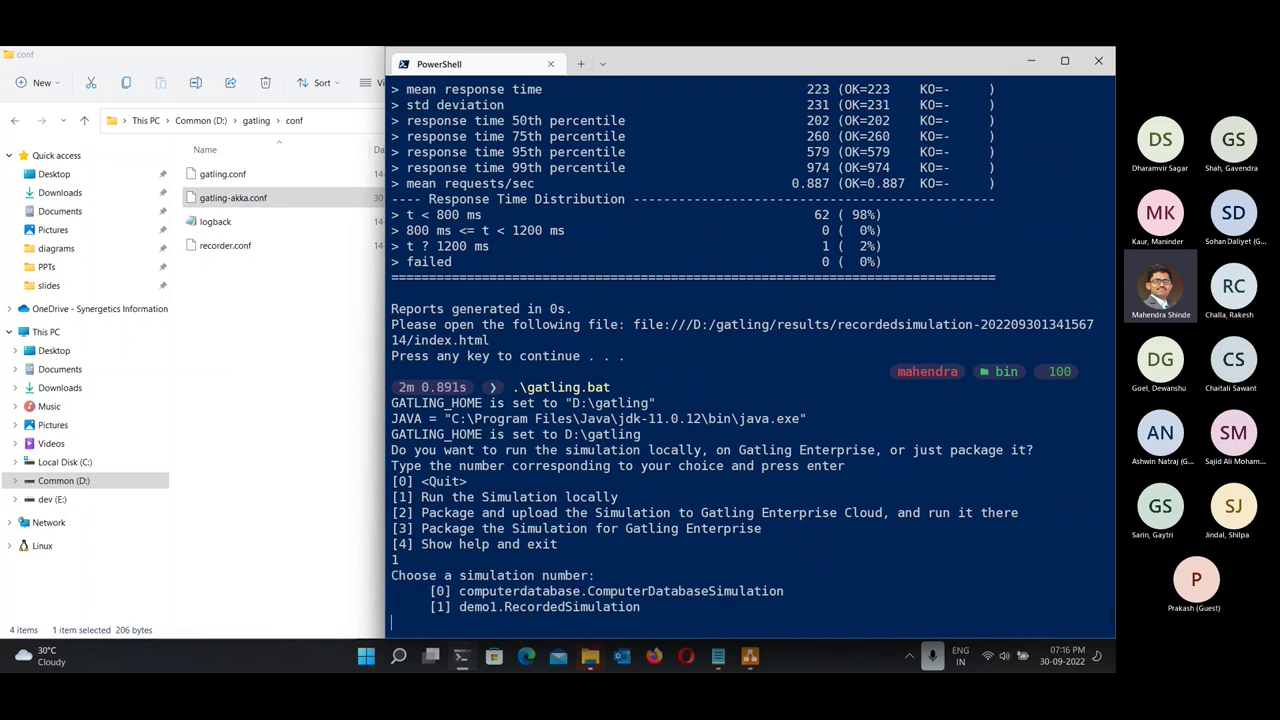
{"action": "type", "text": "1"}
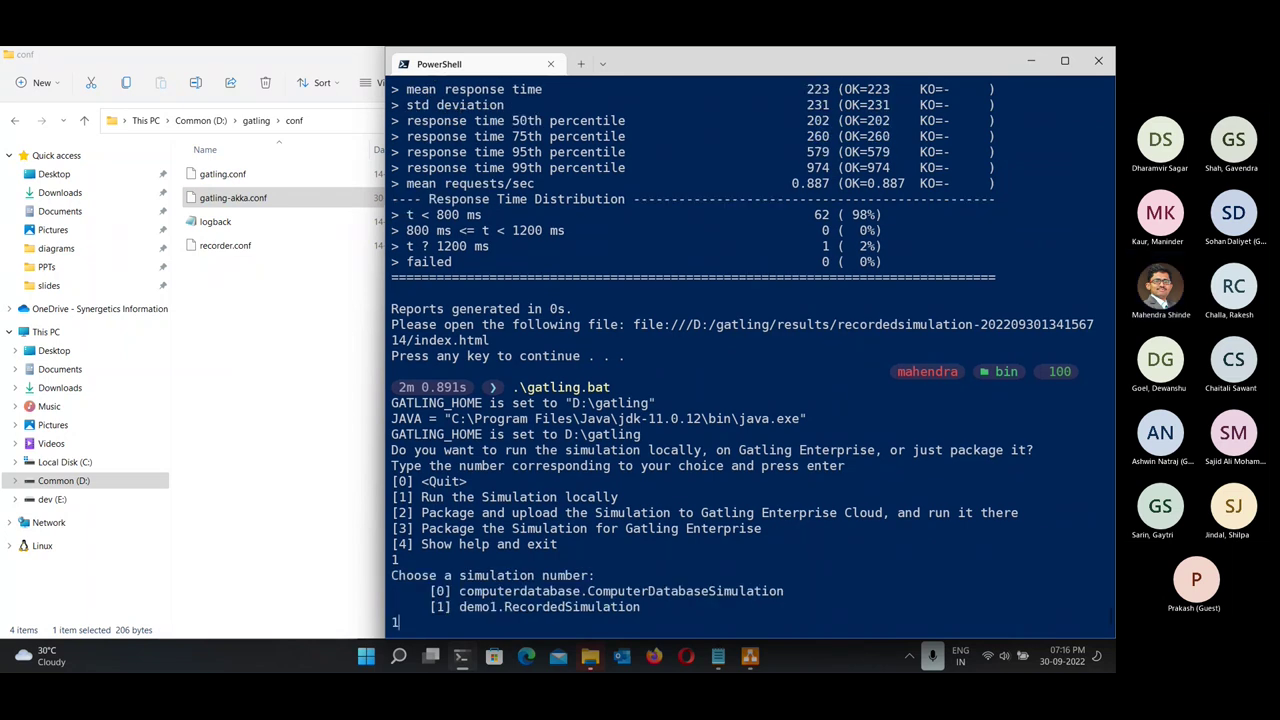
{"action": "key", "text": "Return"}
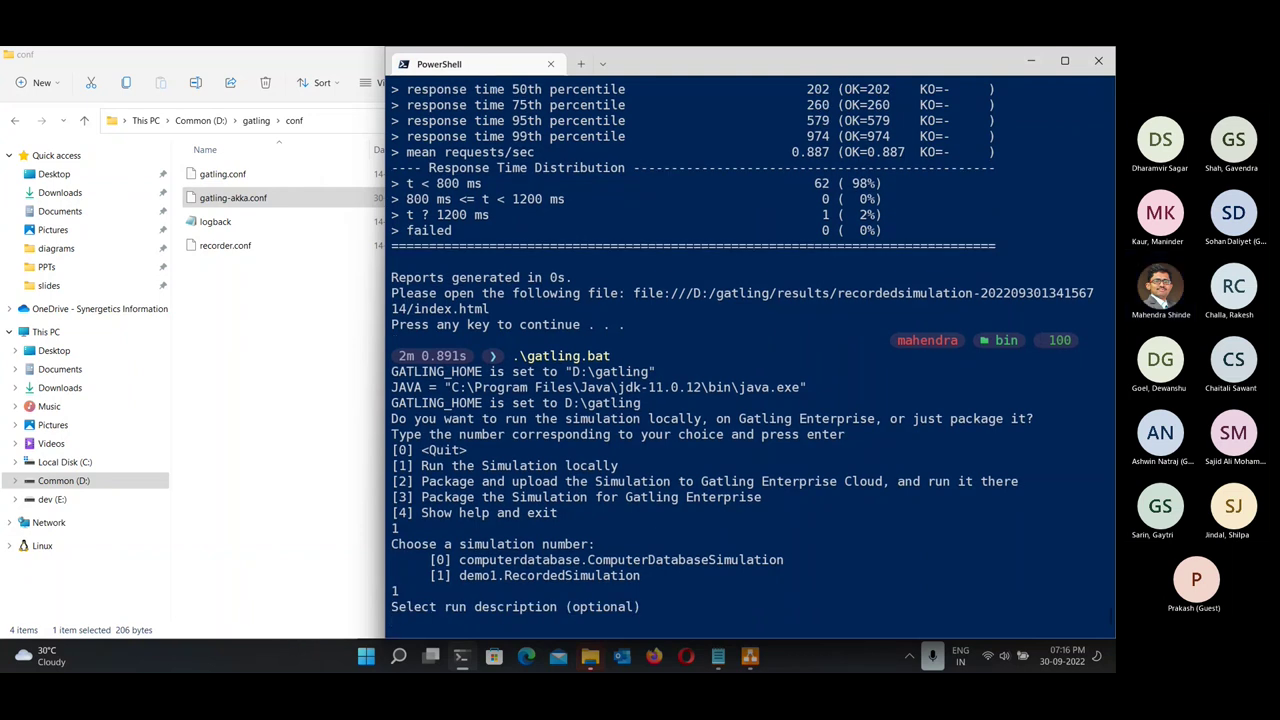
{"action": "key", "text": "Return"}
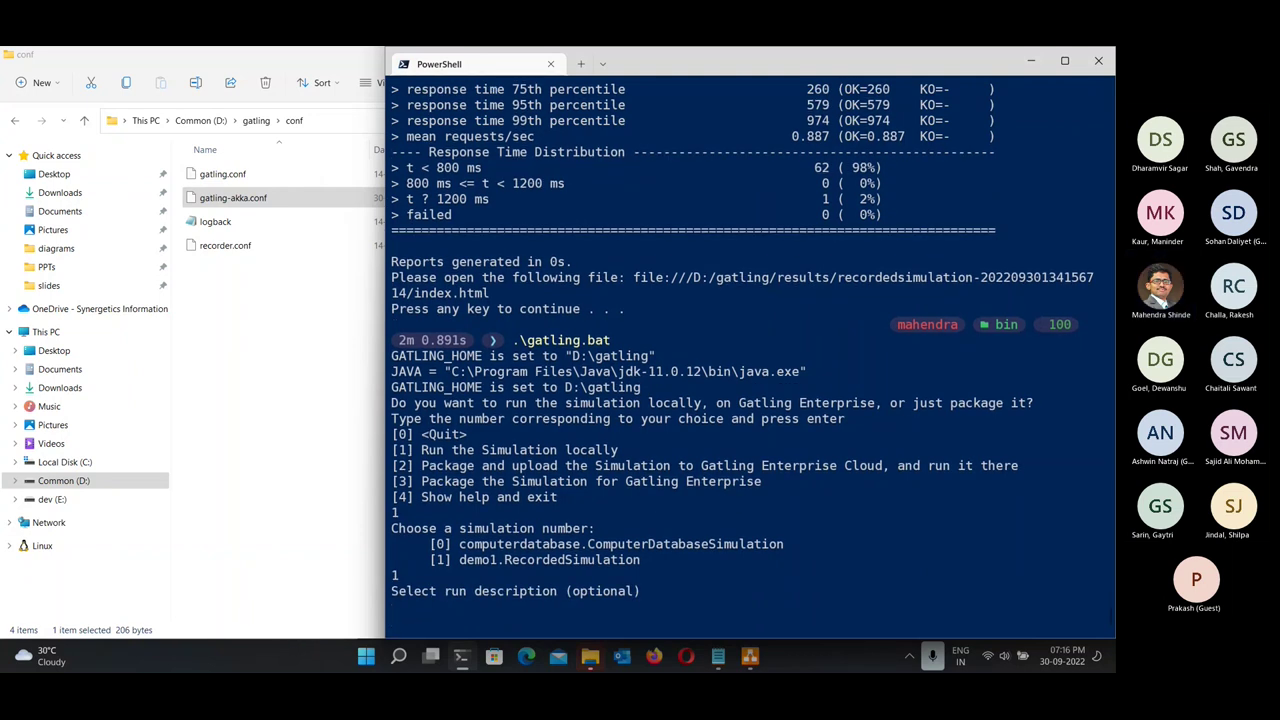
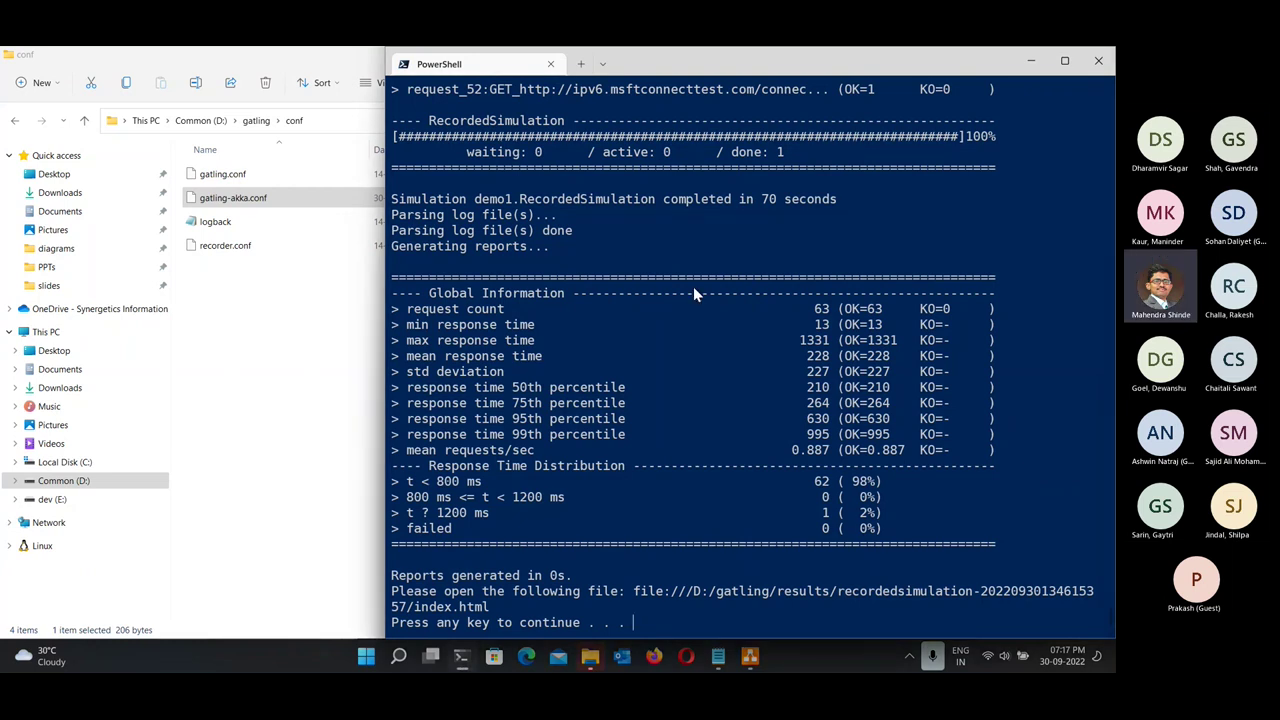
{"action": "key", "text": "Return"}
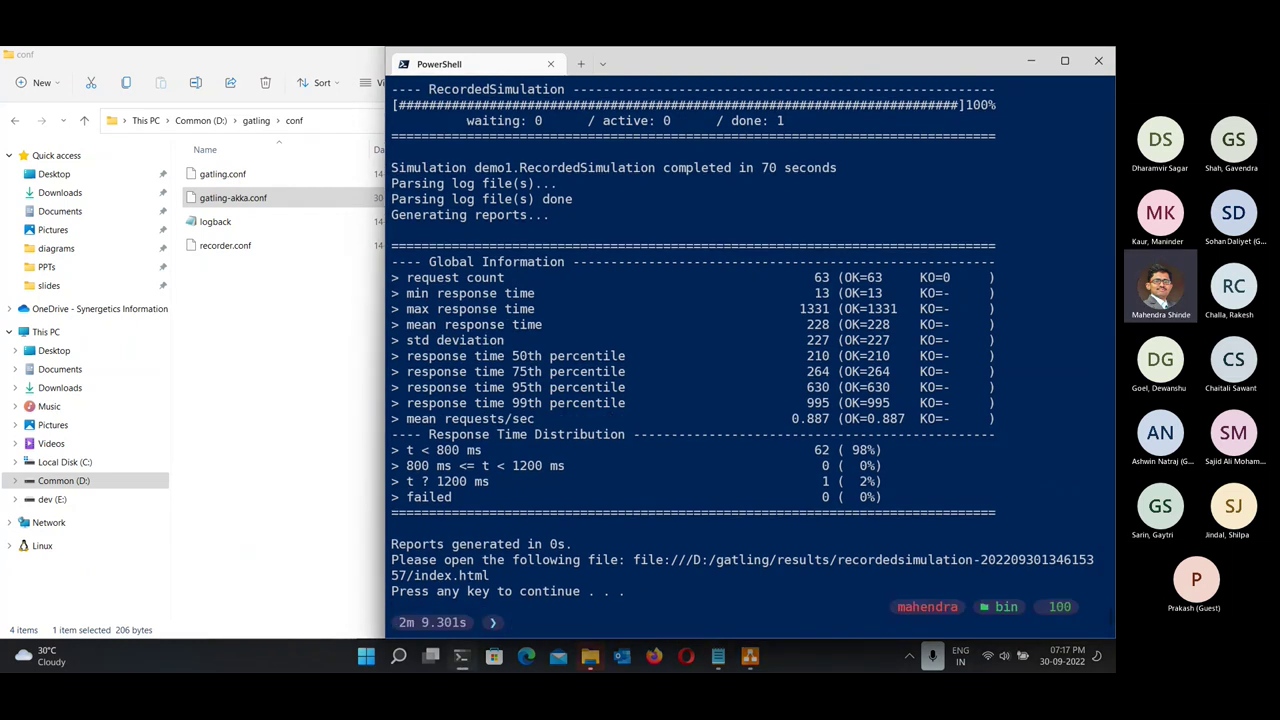
{"action": "left_click", "coordinate": [286, 140]}
{"action": "left_click", "coordinate": [256, 120]}
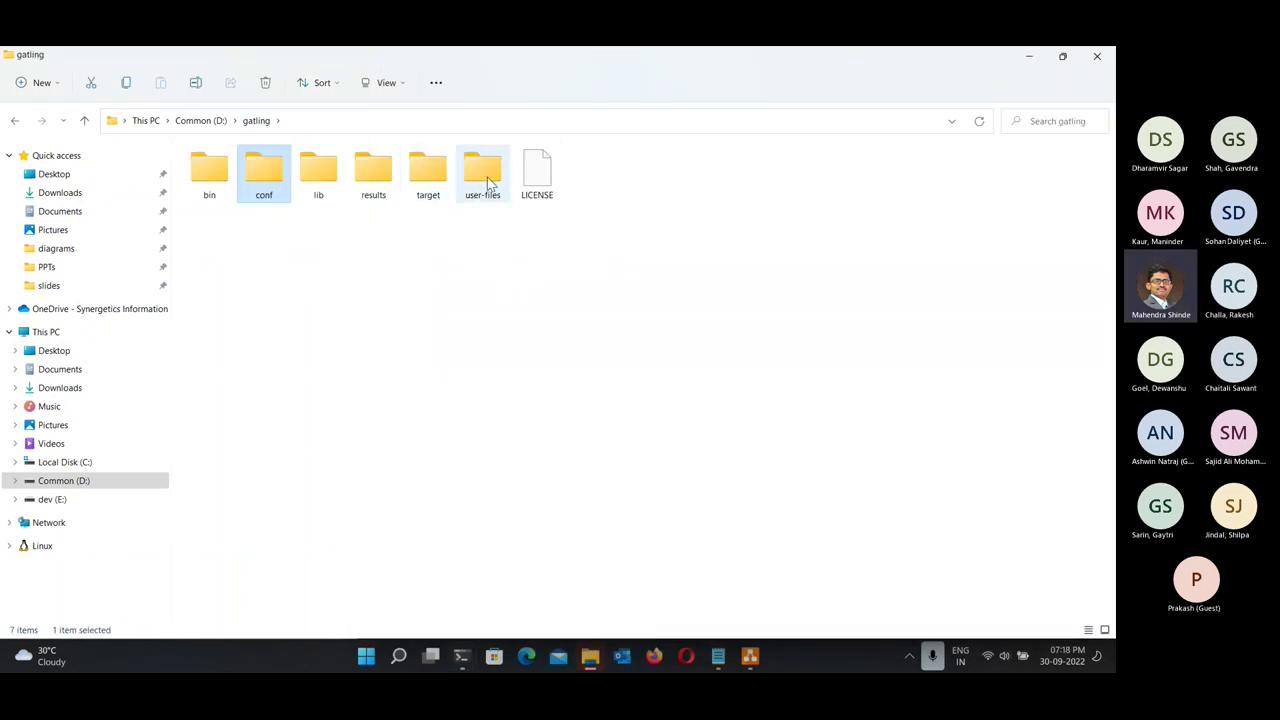
{"action": "double_click", "coordinate": [373, 172]}
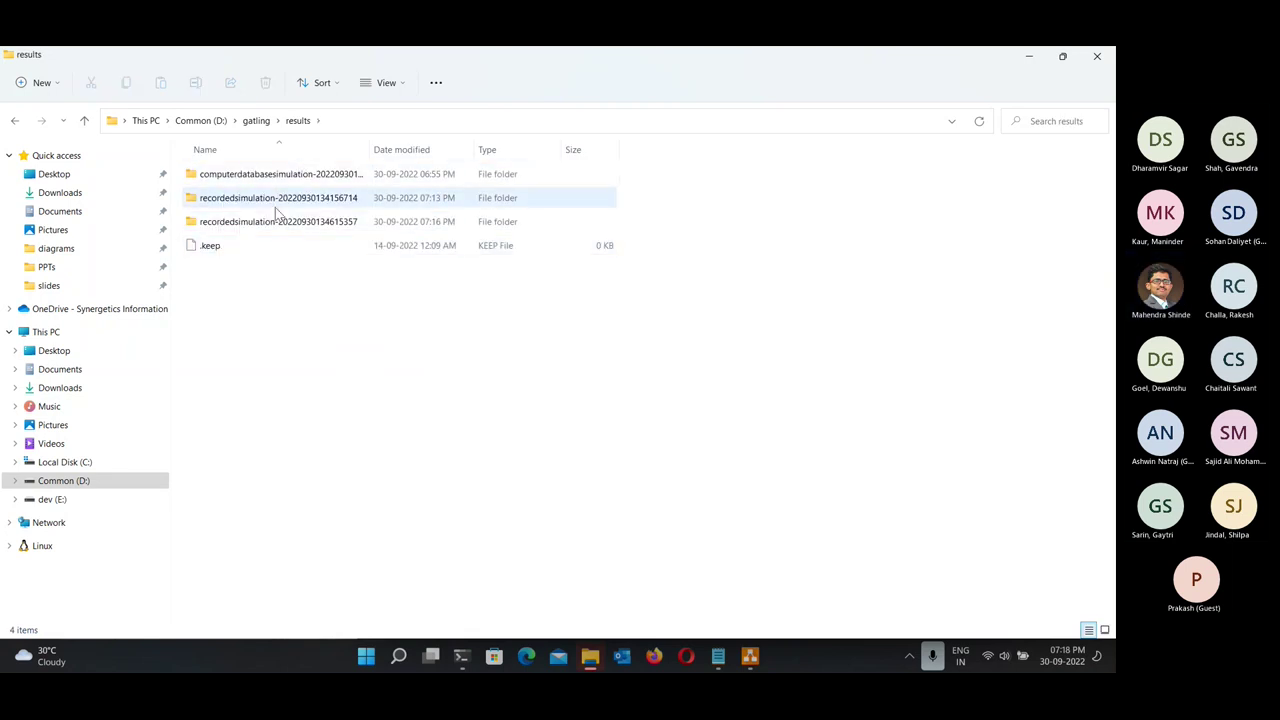
{"action": "double_click", "coordinate": [348, 223]}
{"action": "left_click", "coordinate": [215, 222]}
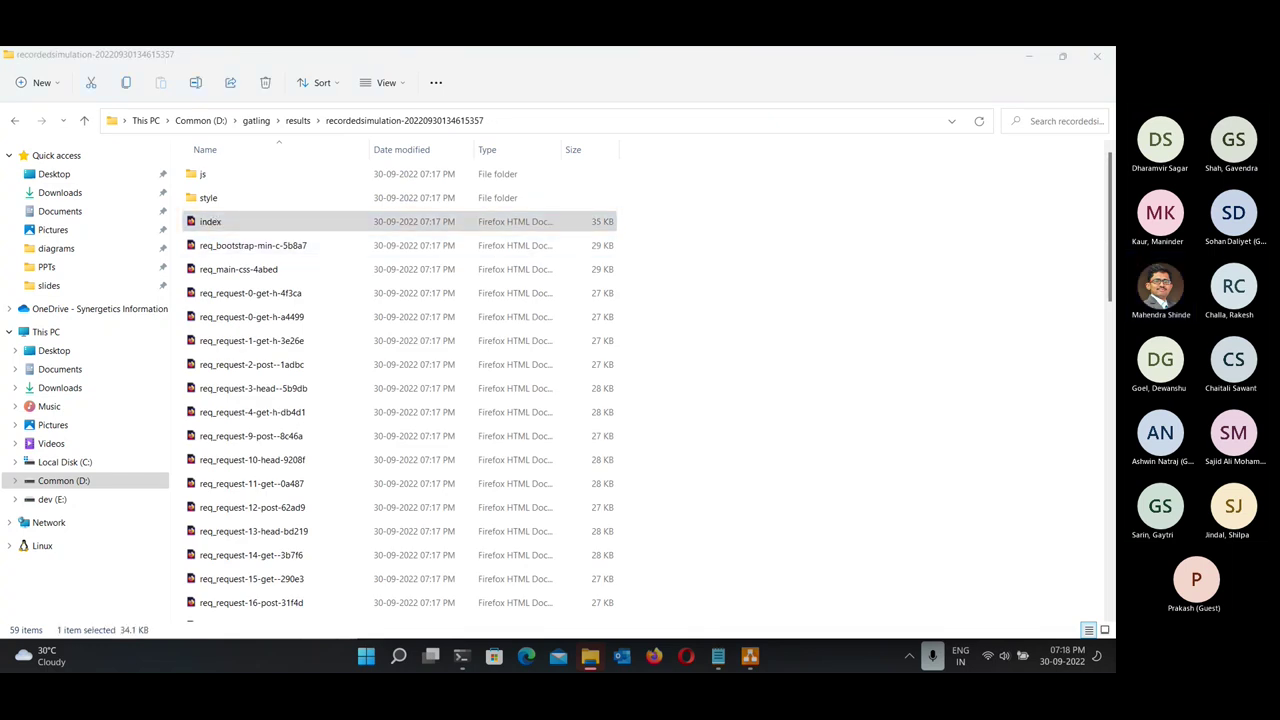
{"action": "key", "text": "Return"}
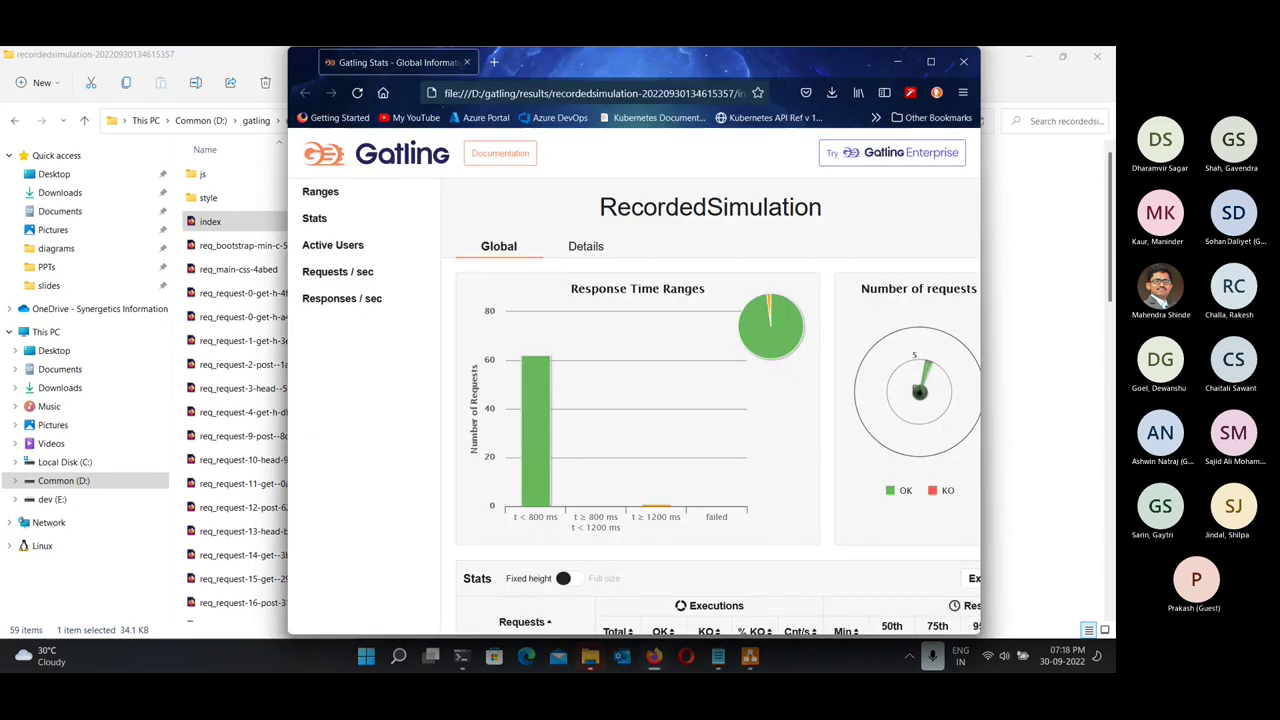
Examine the Active Users along the Simulation chart in the RecordedSimulation report with the browser maximized.
{"action": "left_click", "coordinate": [335, 245]}
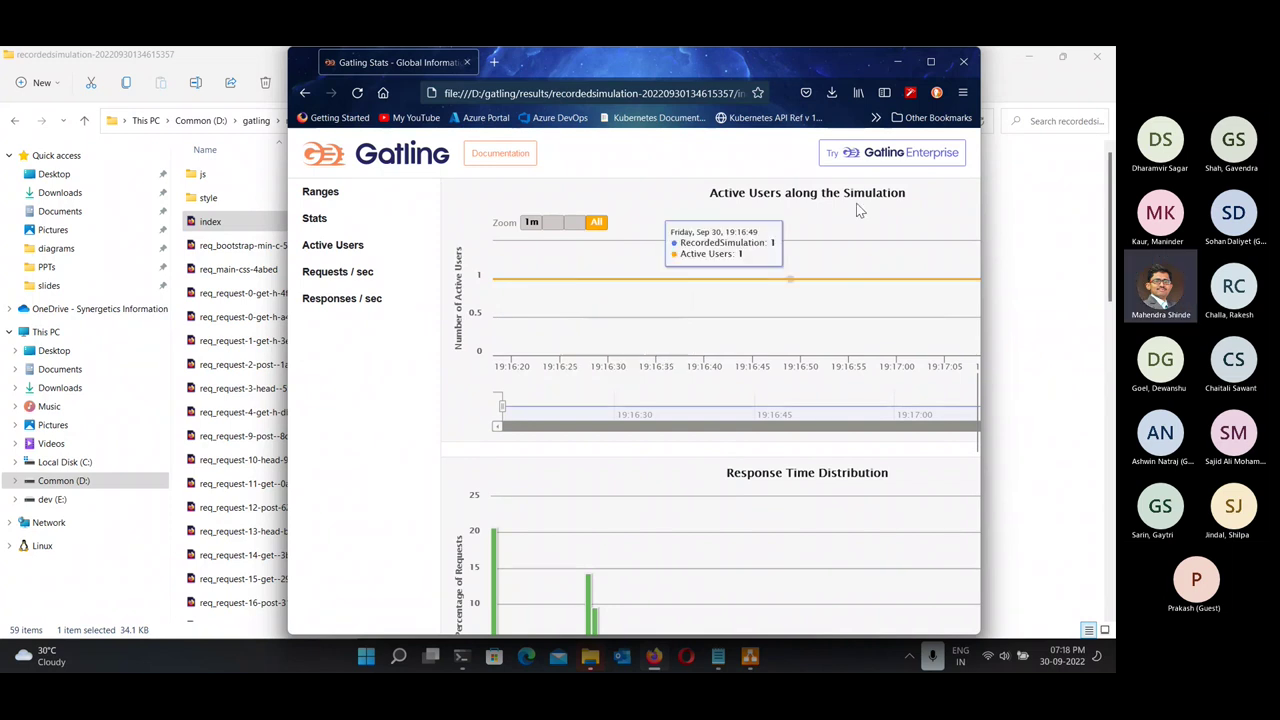
{"action": "left_click", "coordinate": [930, 62]}
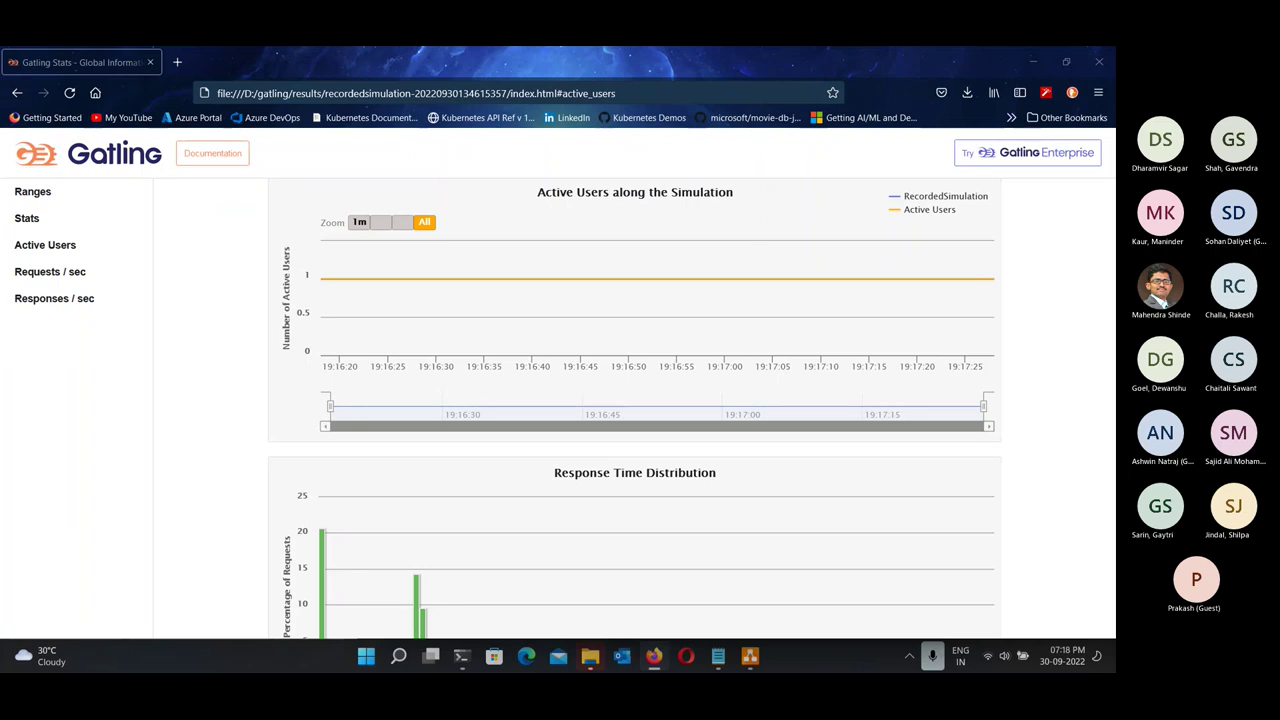
{"action": "left_click", "coordinate": [1030, 62]}
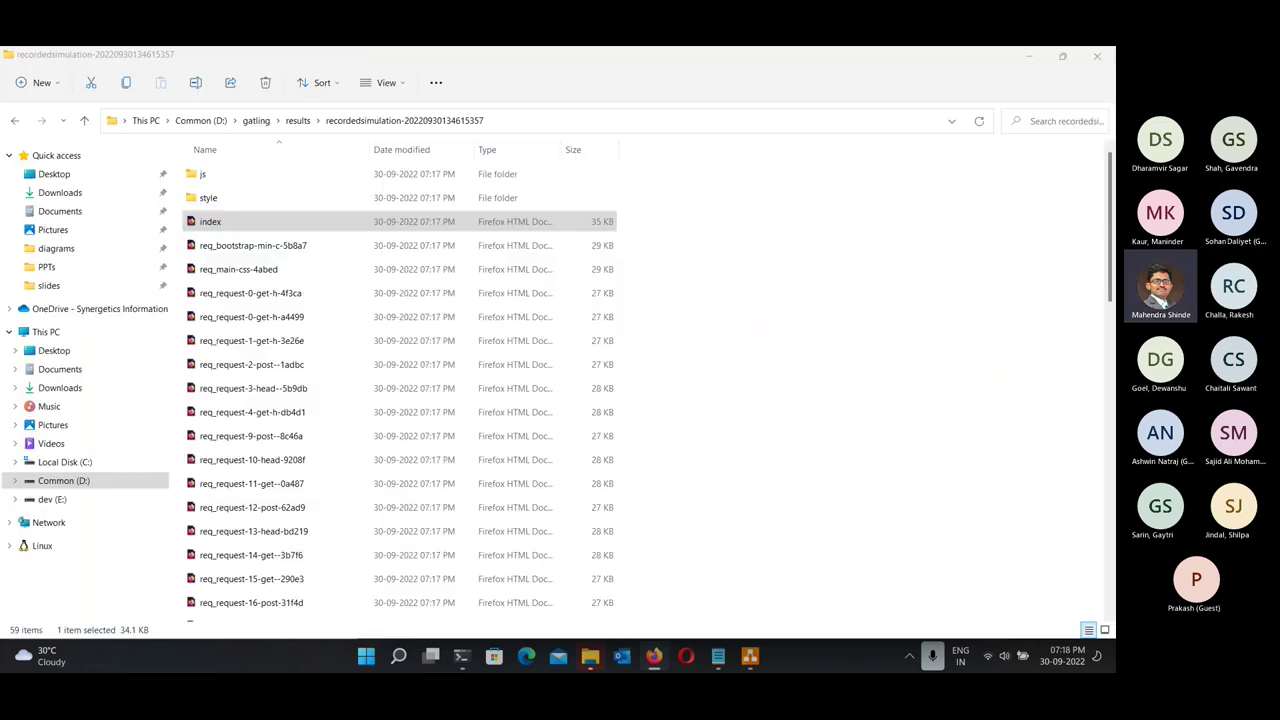
{"action": "left_click", "coordinate": [656, 657]}
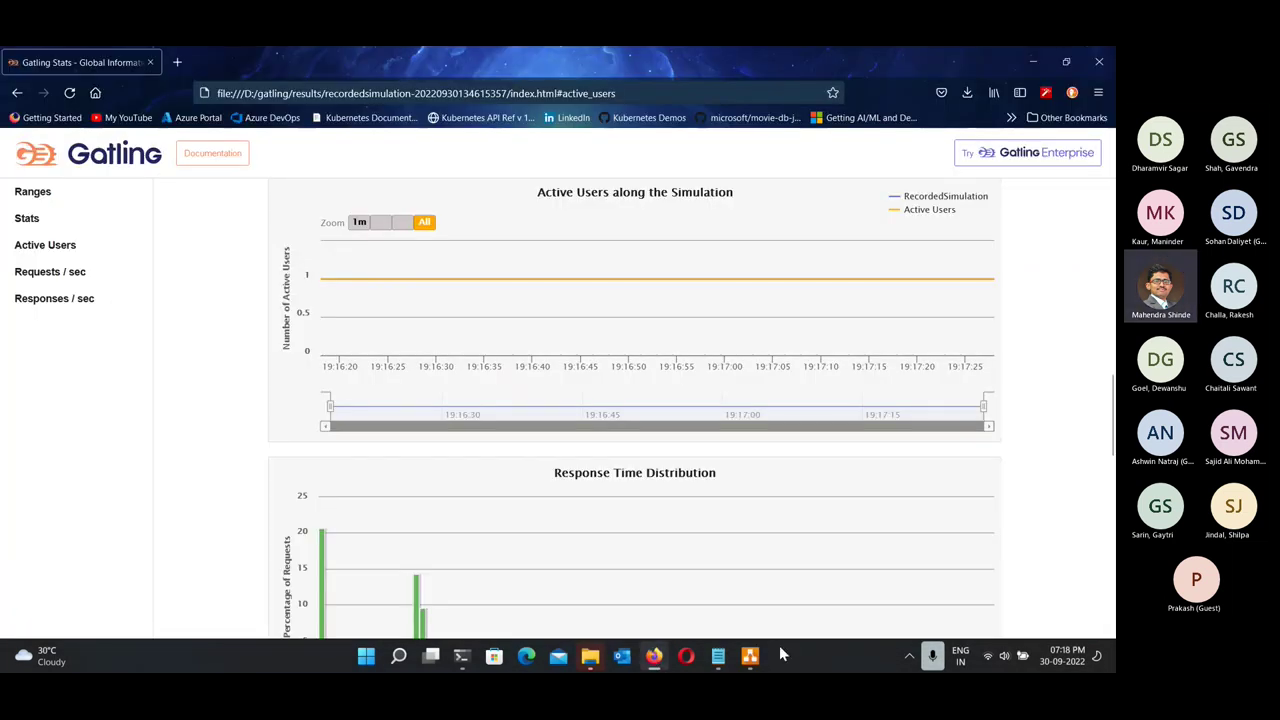
Open Windows Settings, search for "proxy" and go to the manual proxy server settings.
{"action": "left_click", "coordinate": [366, 656]}
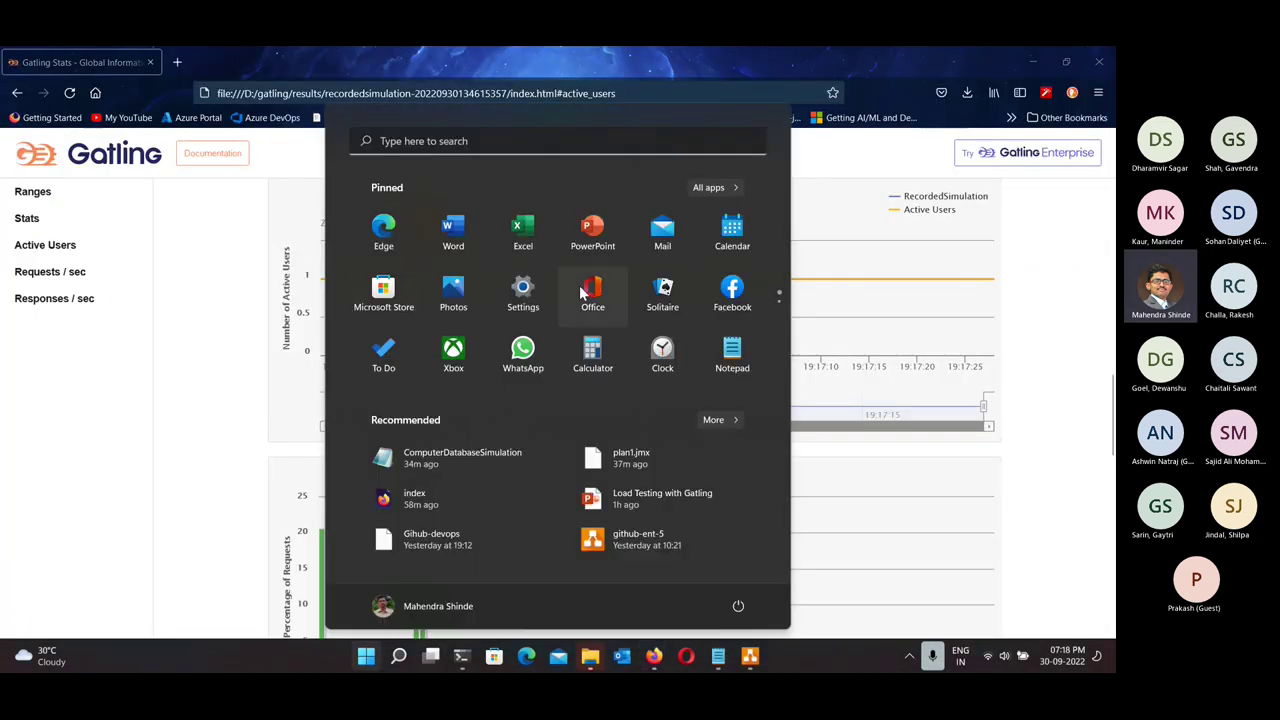
{"action": "left_click", "coordinate": [535, 282]}
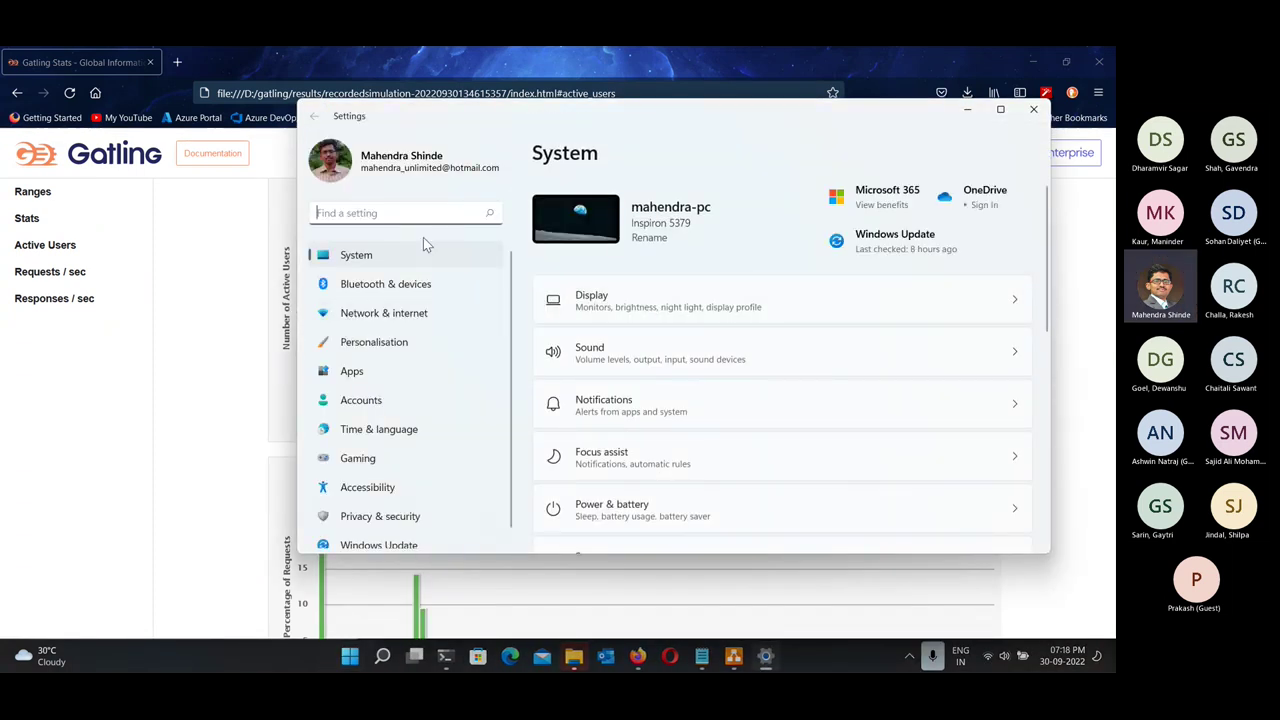
{"action": "left_click", "coordinate": [411, 208]}
{"action": "type", "text": "proxy"}
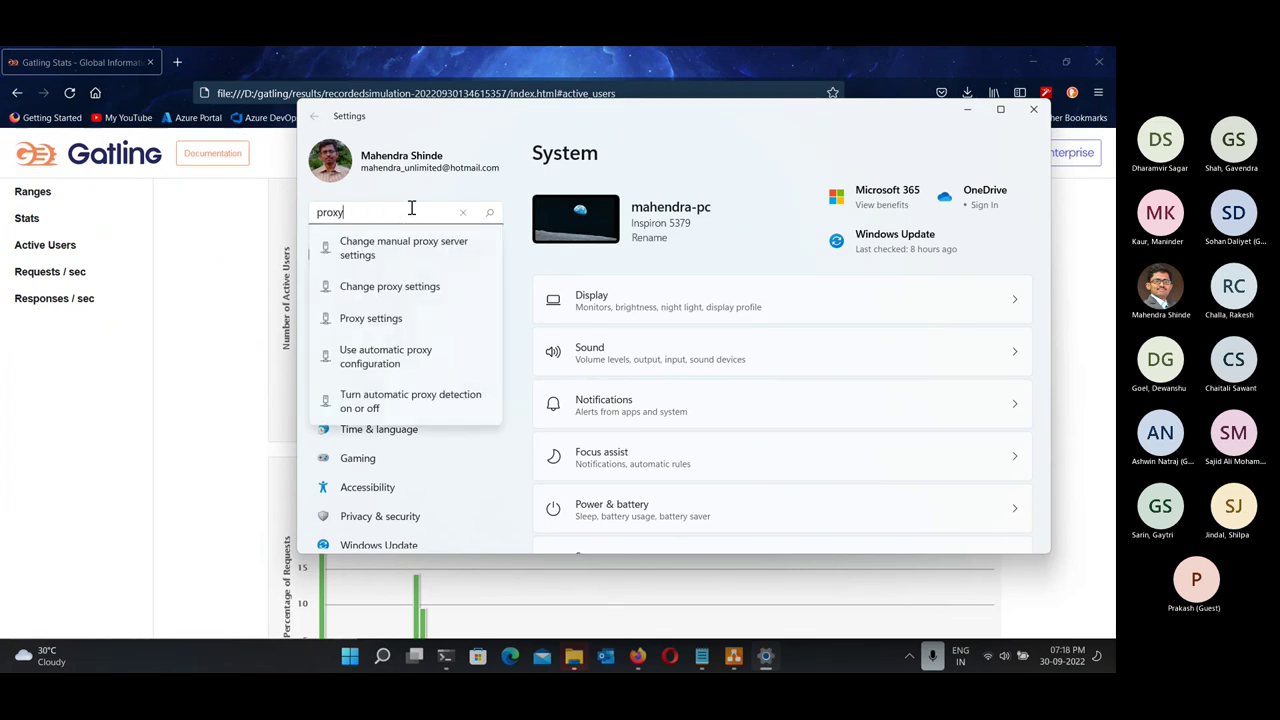
{"action": "left_click", "coordinate": [409, 250]}
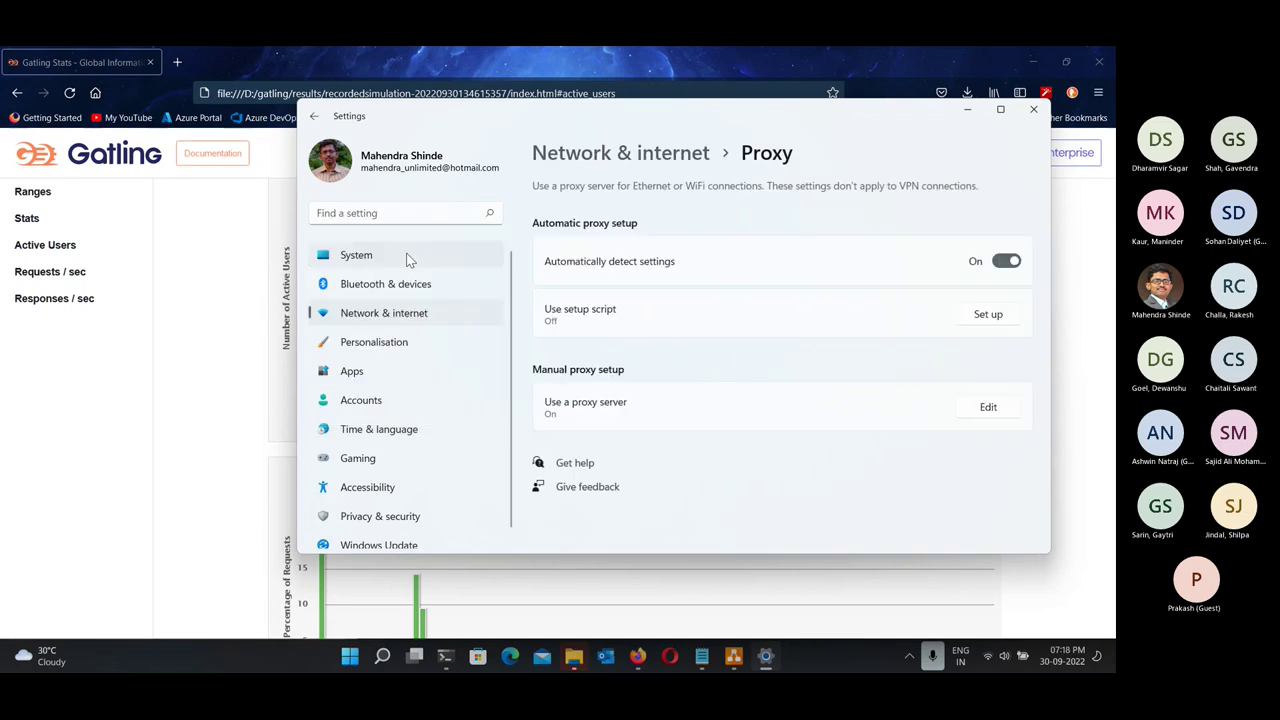
Turn off the use of a manual proxy server, save the change and close Settings.
{"action": "left_click", "coordinate": [1000, 408]}
{"action": "left_click", "coordinate": [514, 231]}
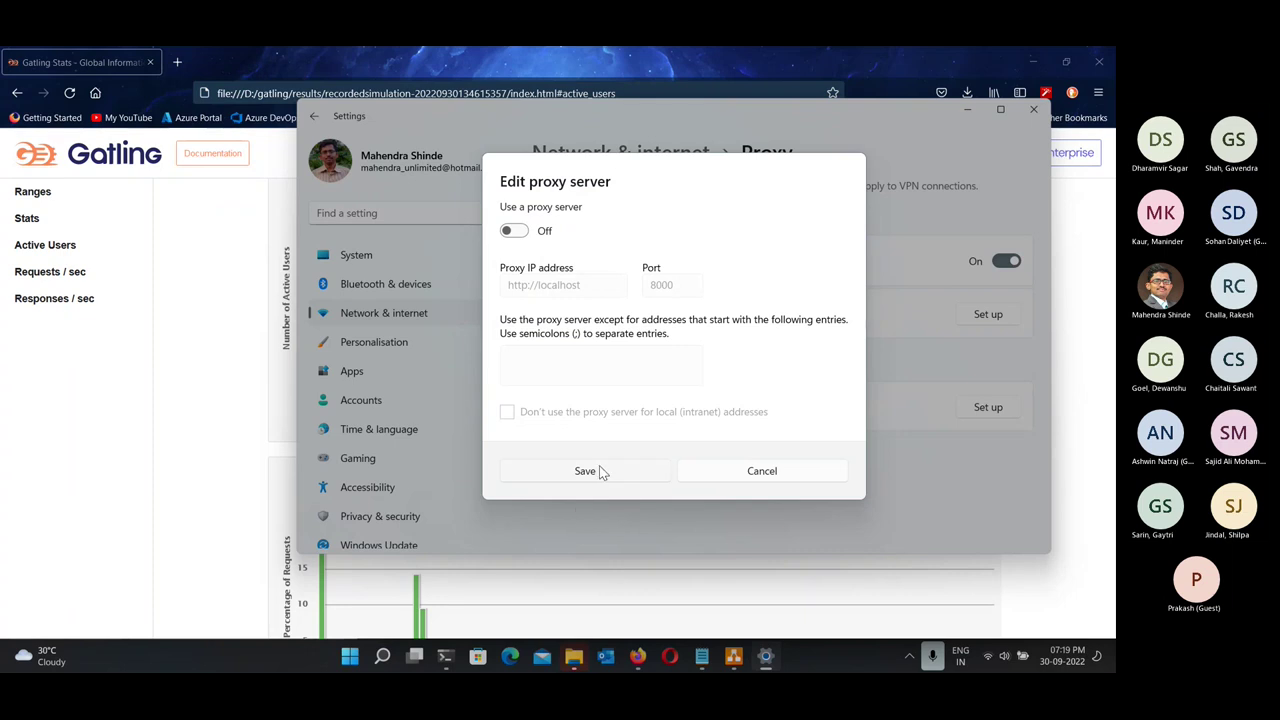
{"action": "left_click", "coordinate": [590, 471]}
{"action": "left_click", "coordinate": [1033, 110]}
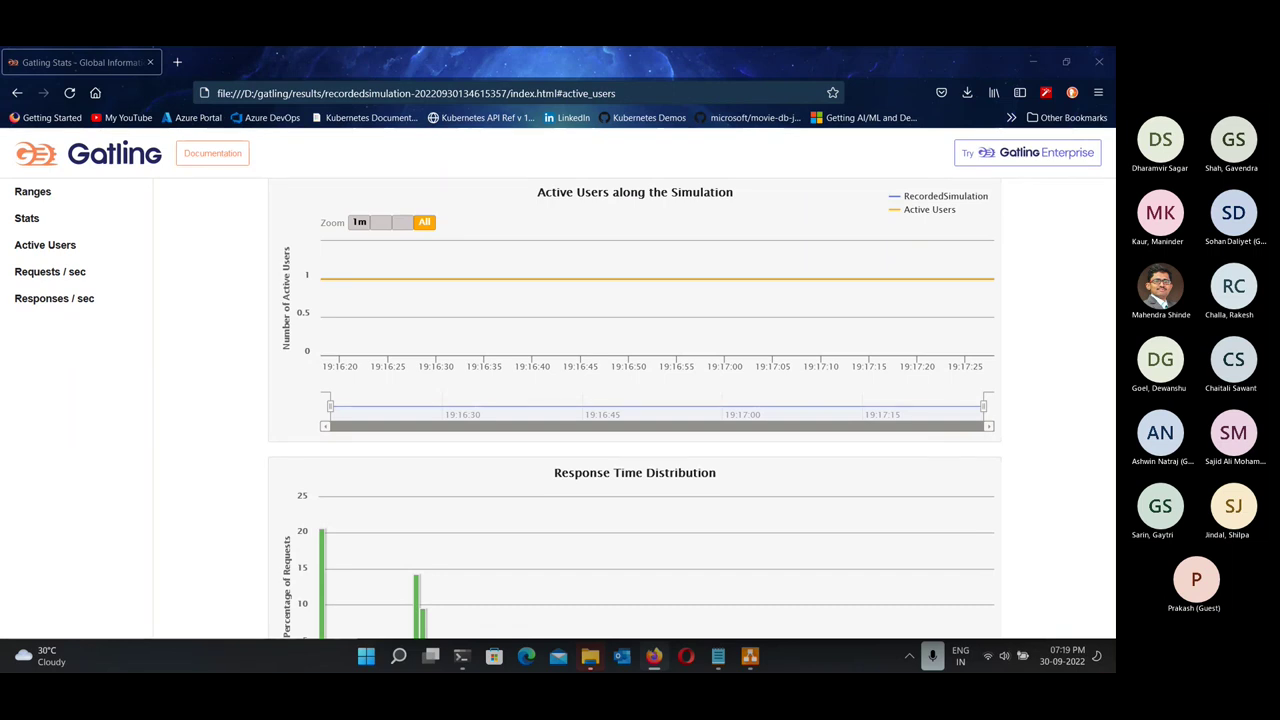
Return to the gatling folder in File Explorer and open gatling.conf from conf in Visual Studio Code.
{"action": "left_click", "coordinate": [1049, 52]}
{"action": "left_click", "coordinate": [252, 121]}
{"action": "left_click", "coordinate": [278, 194]}
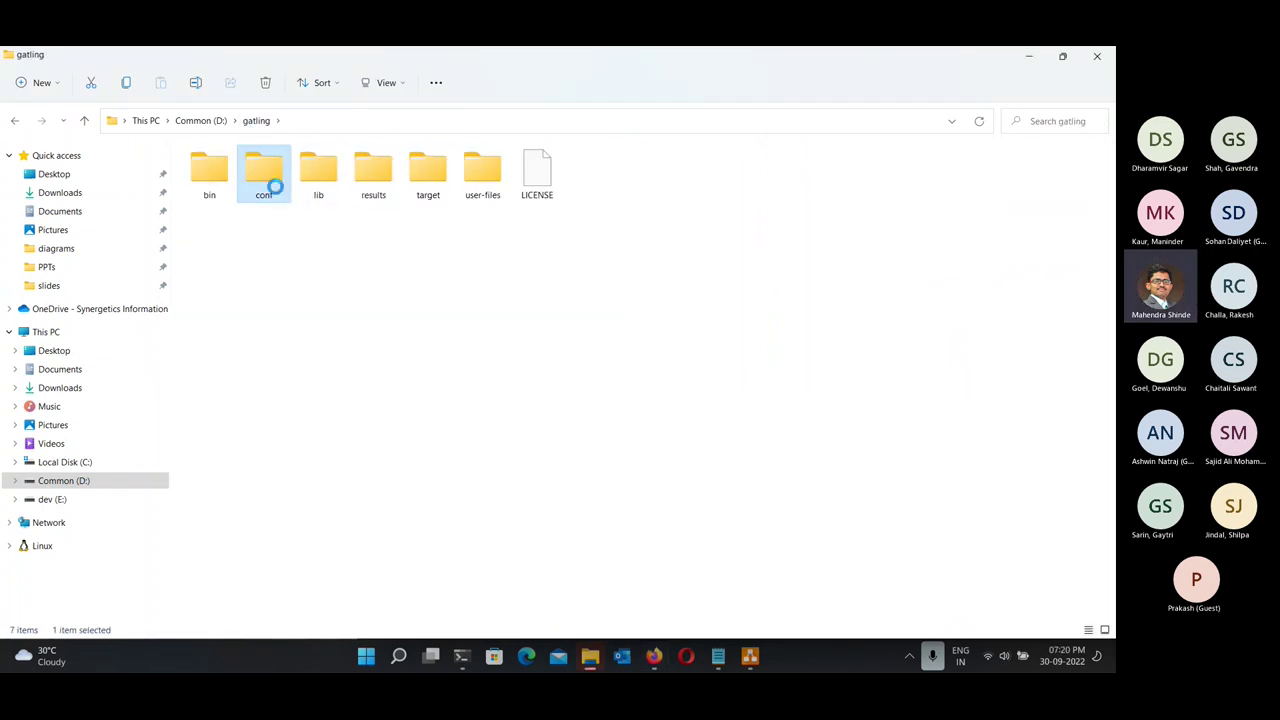
{"action": "double_click", "coordinate": [278, 194]}
{"action": "left_click", "coordinate": [236, 178]}
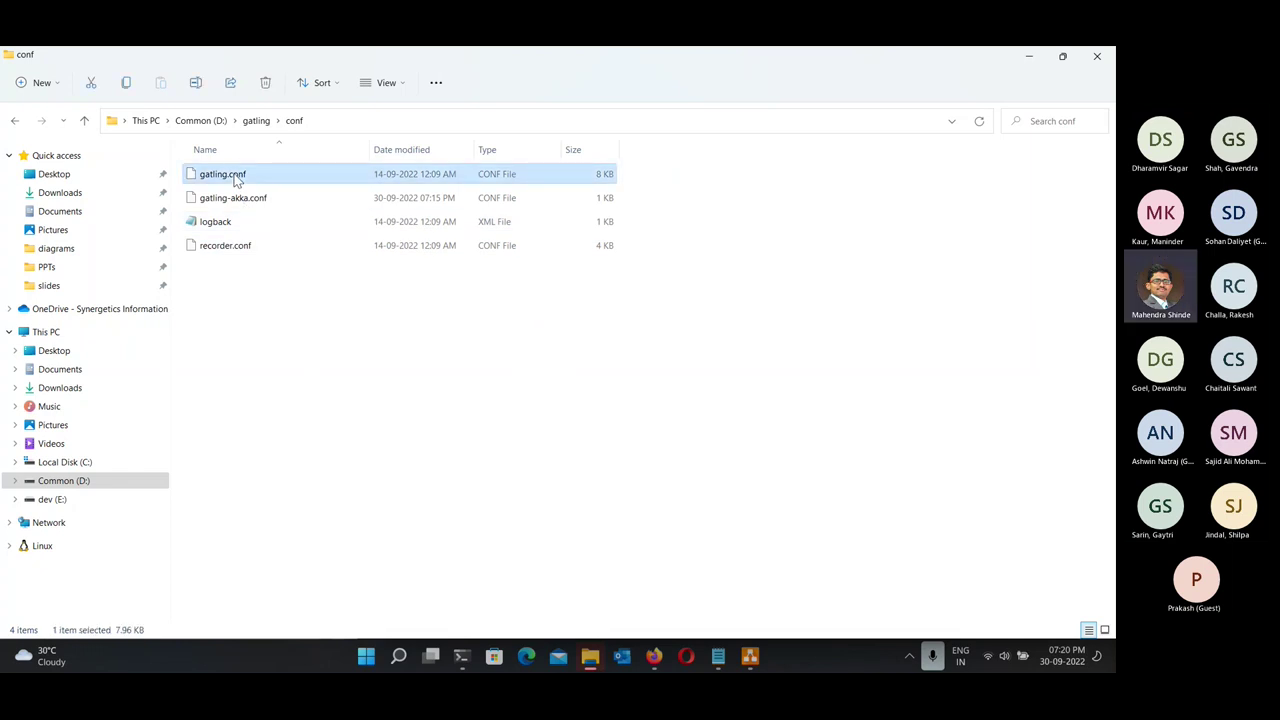
{"action": "right_click", "coordinate": [236, 178]}
{"action": "mouse_move", "coordinate": [300, 222]}
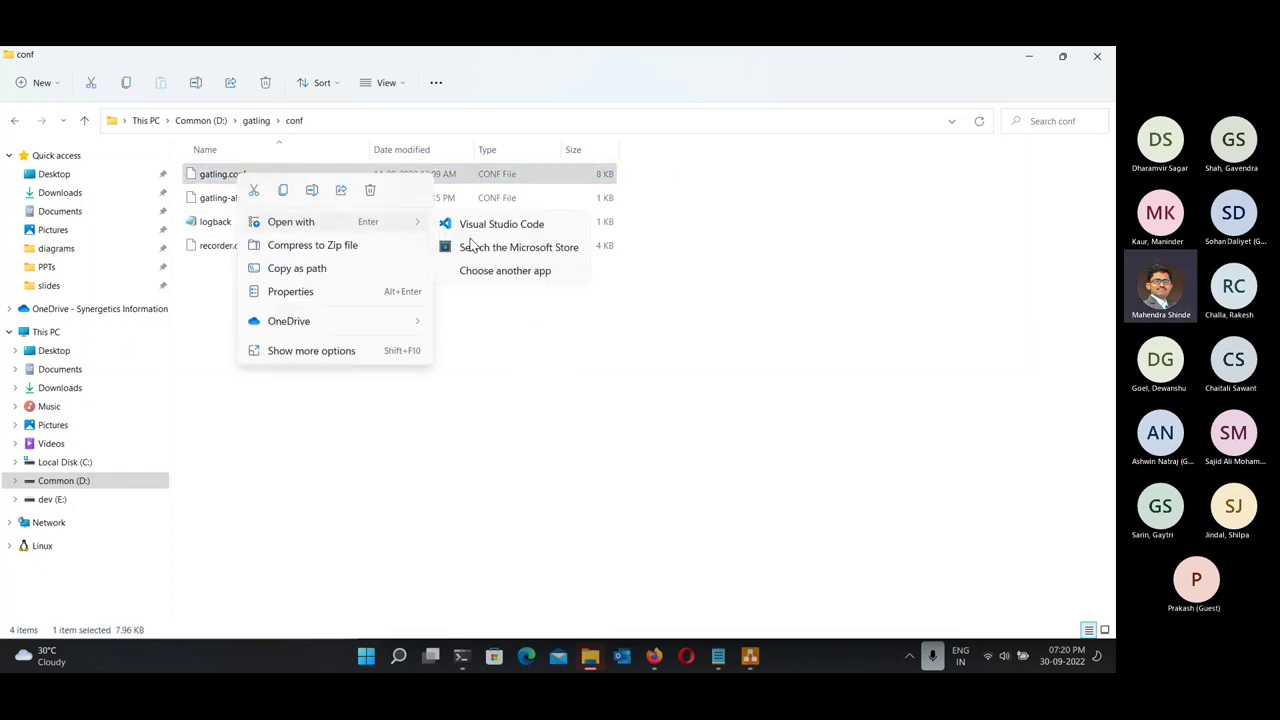
{"action": "left_click", "coordinate": [537, 223]}
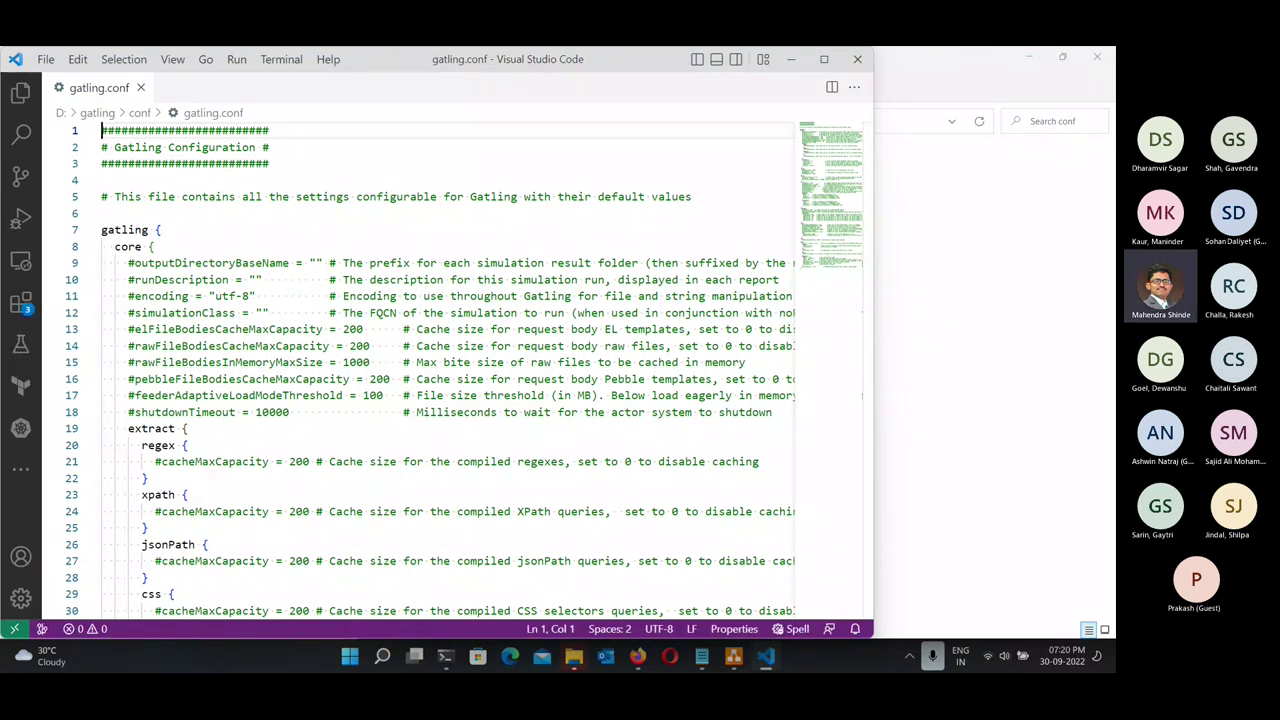
Examine the core, directory, socket, netty, ssl, charting and http settings in gatling.conf.
{"action": "left_click", "coordinate": [505, 395]}
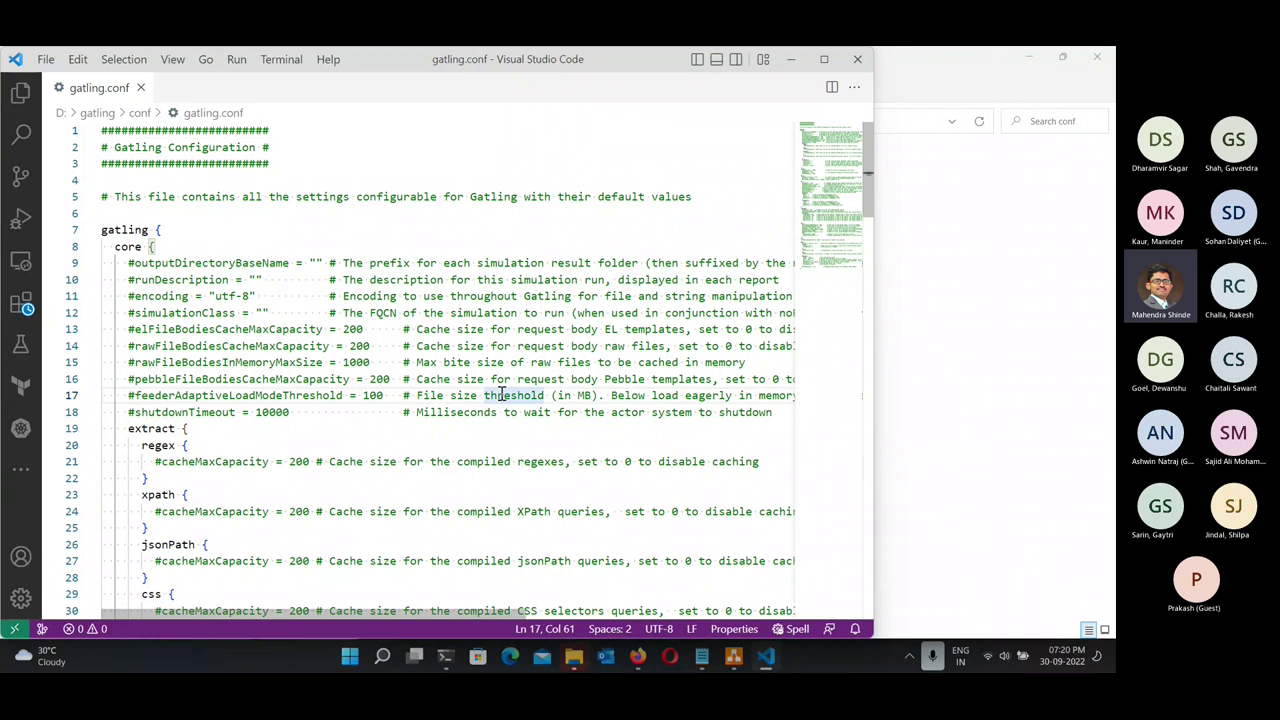
{"action": "scroll", "coordinate": [503, 393], "scroll_direction": "down", "scroll_amount": 3}
{"action": "scroll", "coordinate": [503, 393], "scroll_direction": "down", "scroll_amount": 1}
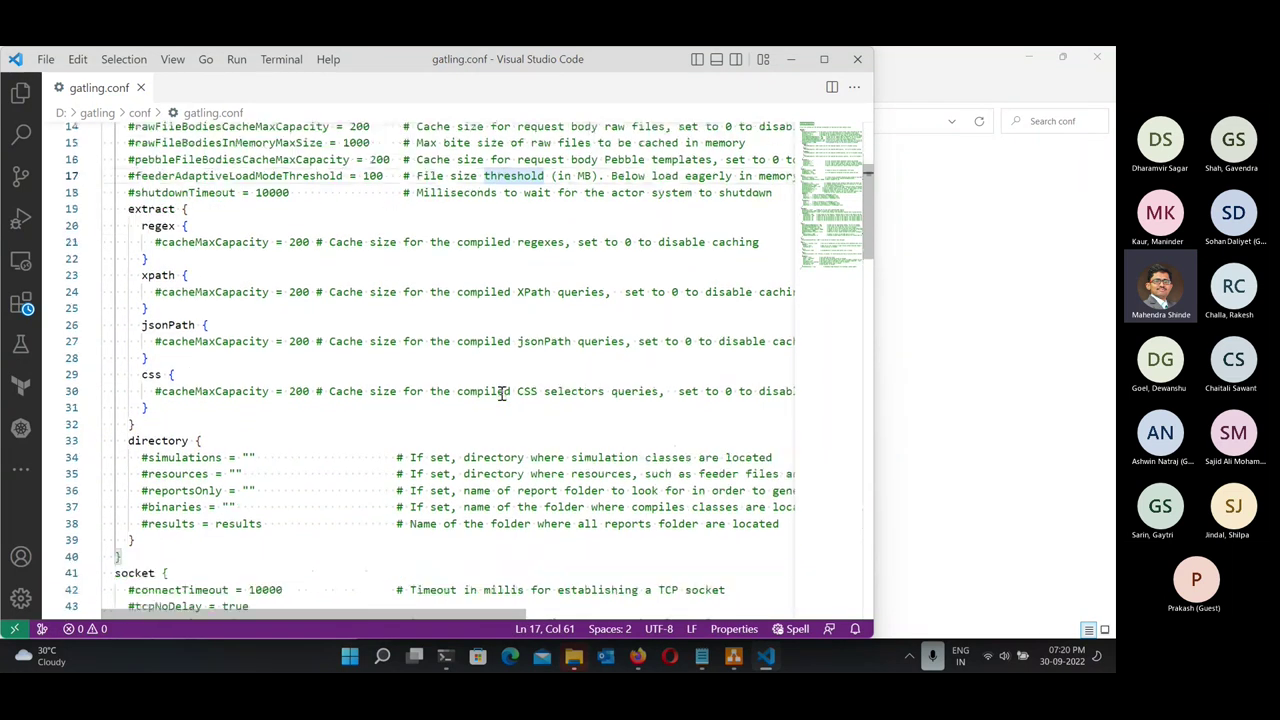
{"action": "scroll", "coordinate": [503, 393], "scroll_direction": "down", "scroll_amount": 2}
{"action": "scroll", "coordinate": [503, 393], "scroll_direction": "down", "scroll_amount": 4}
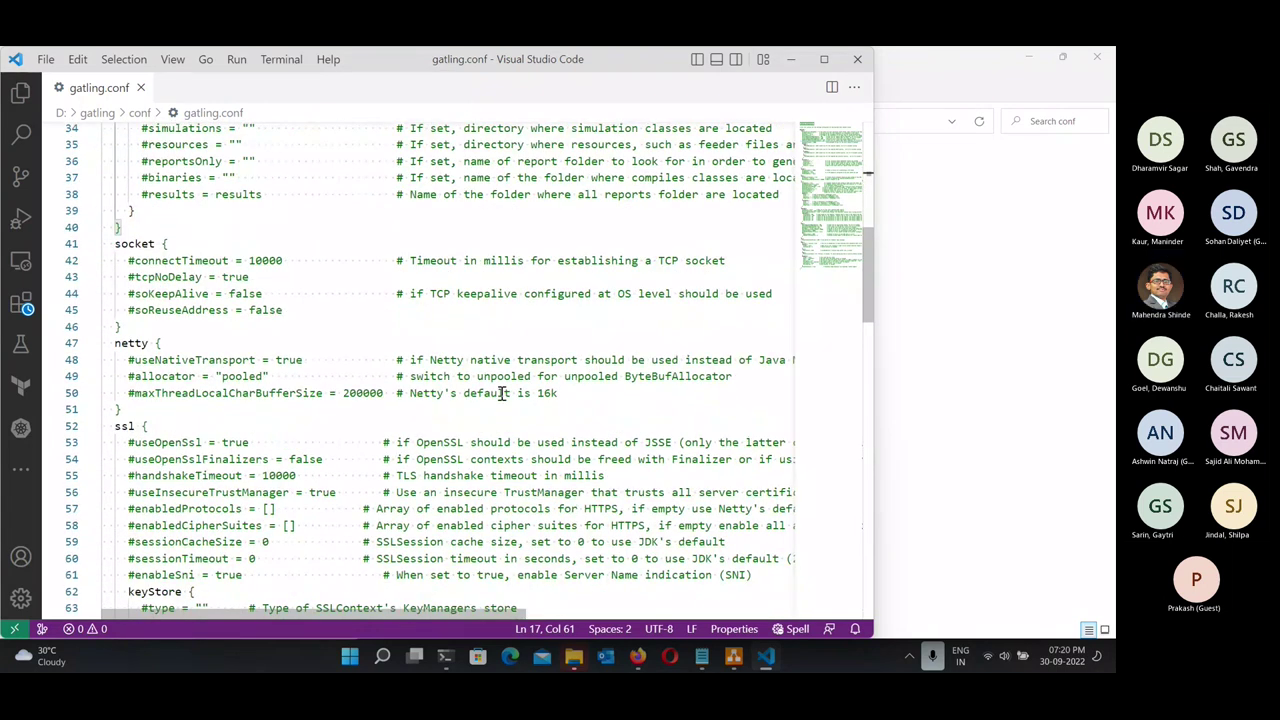
{"action": "scroll", "coordinate": [503, 393], "scroll_direction": "down", "scroll_amount": 2}
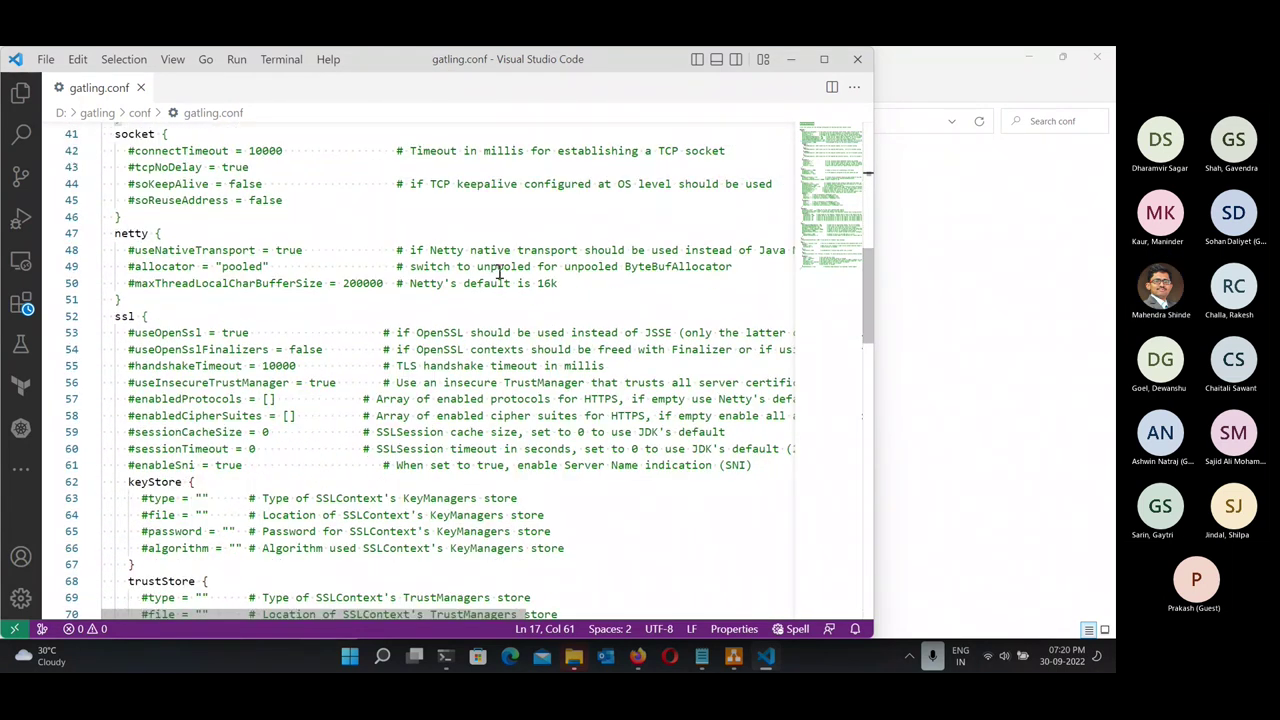
{"action": "scroll", "coordinate": [338, 413], "scroll_direction": "down", "scroll_amount": 4}
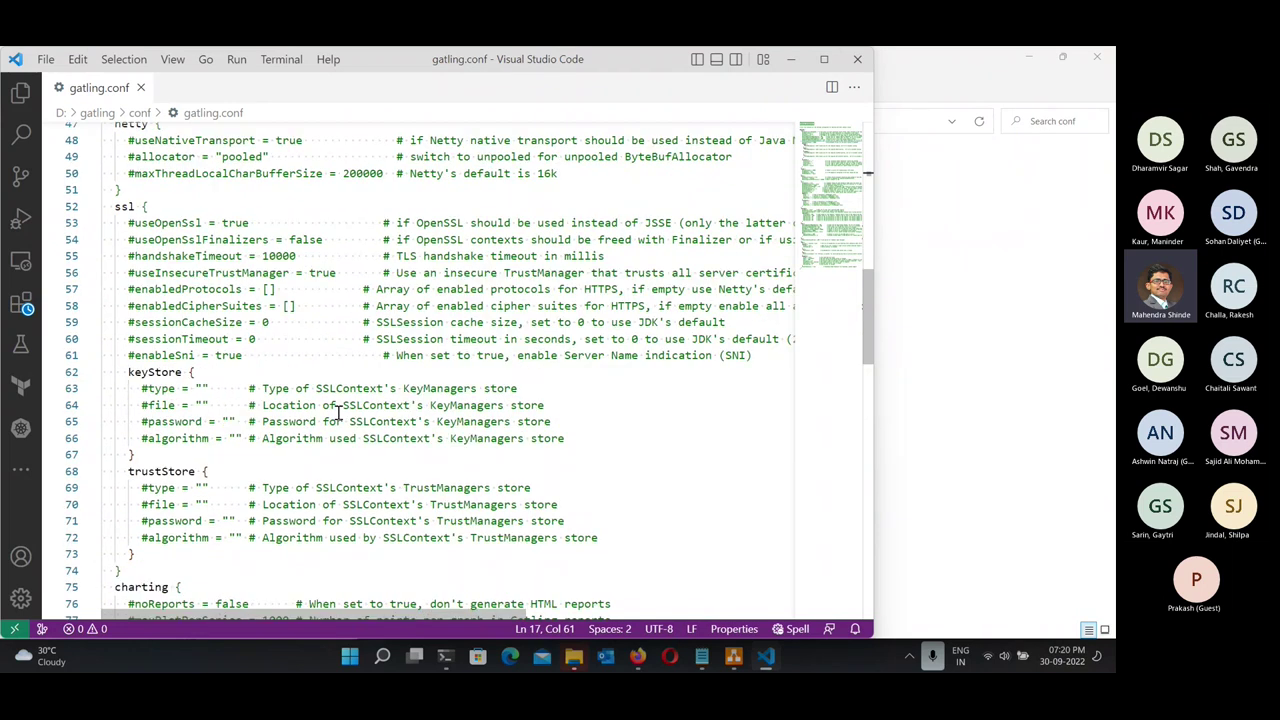
{"action": "scroll", "coordinate": [338, 413], "scroll_direction": "down", "scroll_amount": 10}
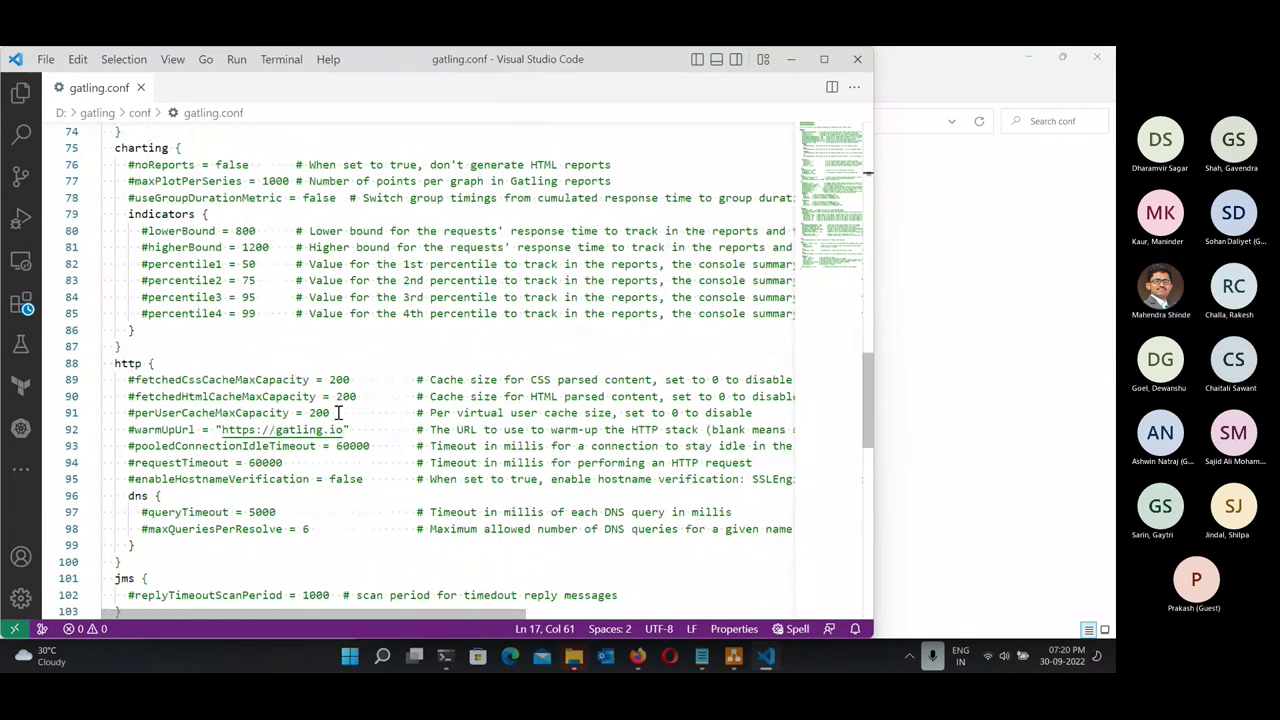
Uncomment the simulations setting in the directory section of gatling.conf.
{"action": "scroll", "coordinate": [338, 413], "scroll_direction": "up", "scroll_amount": 7}
{"action": "scroll", "coordinate": [338, 413], "scroll_direction": "up", "scroll_amount": 20}
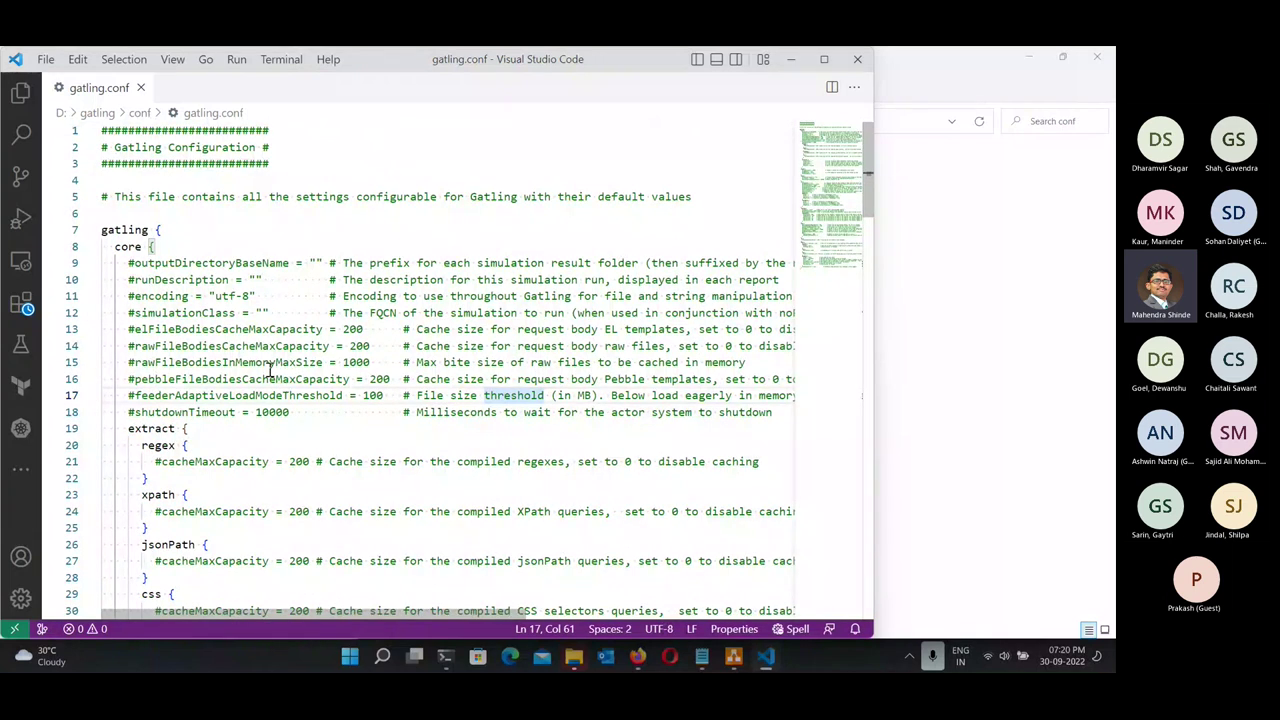
{"action": "scroll", "coordinate": [269, 370], "scroll_direction": "down", "scroll_amount": 6}
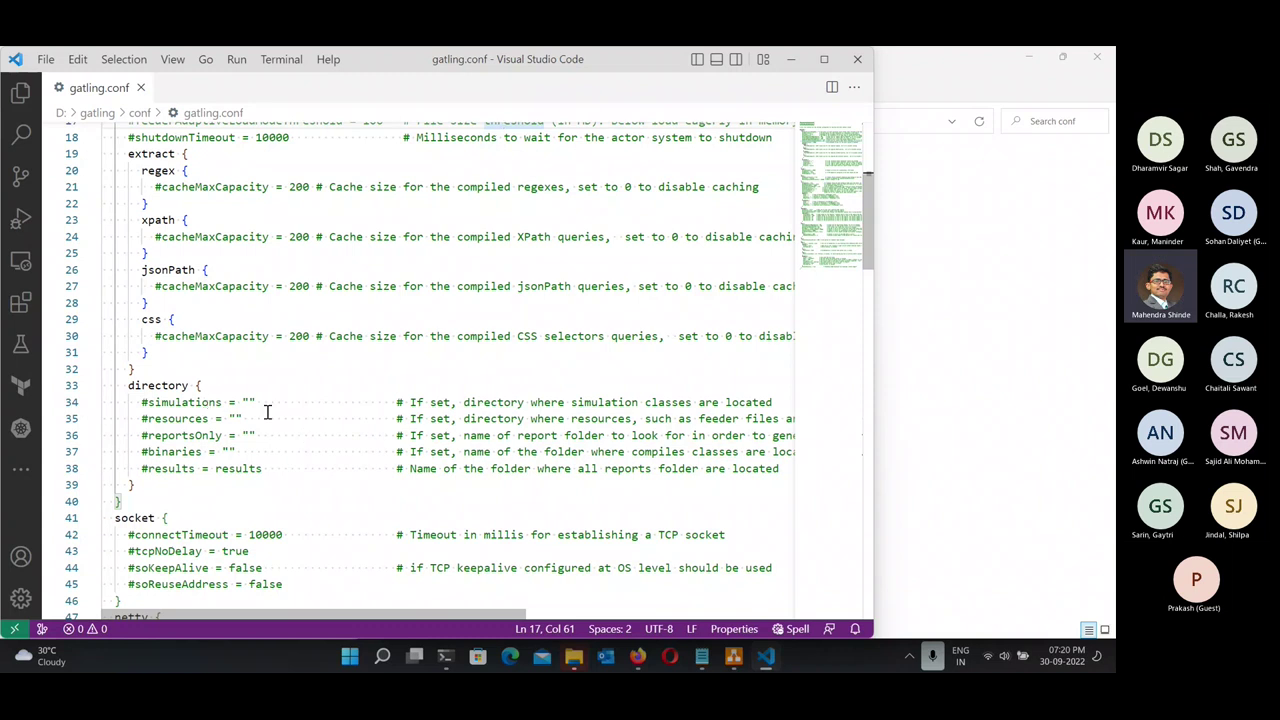
{"action": "left_click", "coordinate": [250, 402]}
{"action": "left_click", "coordinate": [146, 402]}
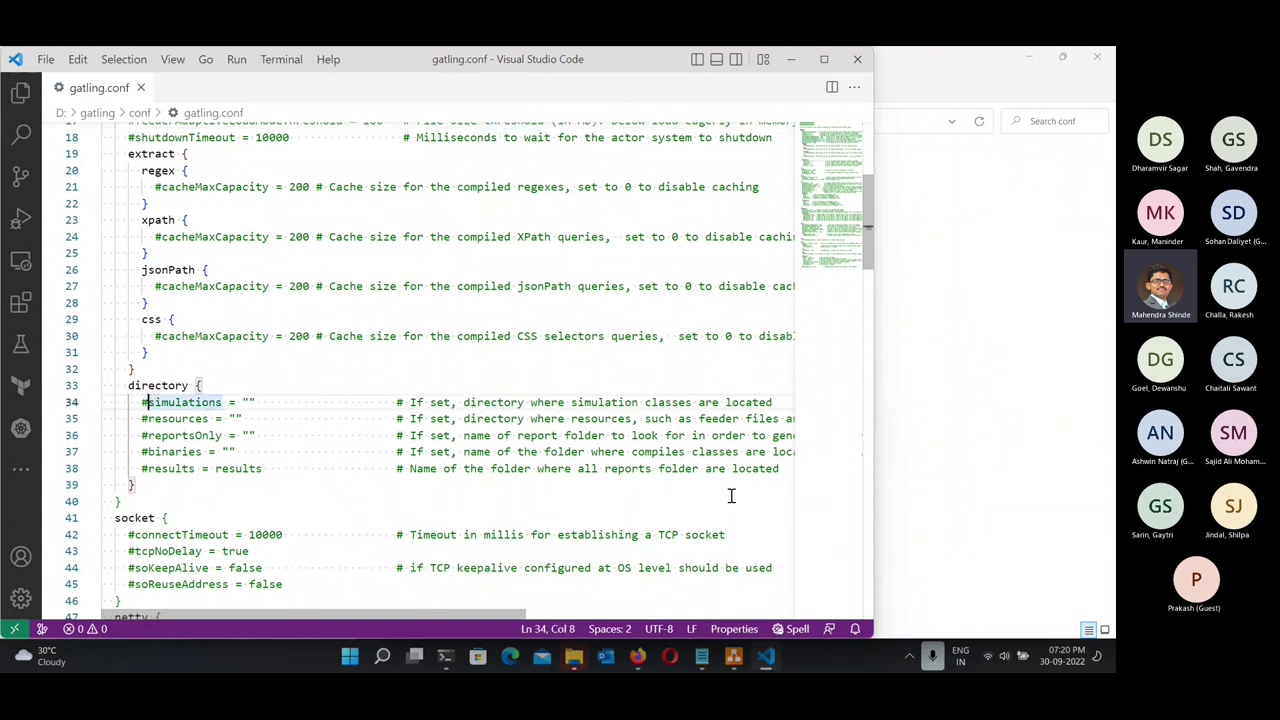
{"action": "key", "text": "BackSpace"}
{"action": "key", "text": "Right"}
{"action": "key", "text": "Right"}
{"action": "key", "text": "Right"}
{"action": "key", "text": "Right"}
{"action": "key", "text": "Right"}
{"action": "key", "text": "Right"}
{"action": "key", "text": "Right"}
{"action": "key", "text": "Right"}
{"action": "key", "text": "Right"}
{"action": "key", "text": "Right"}
{"action": "key", "text": "Right"}
{"action": "key", "text": "Right"}
{"action": "key", "text": "Right"}
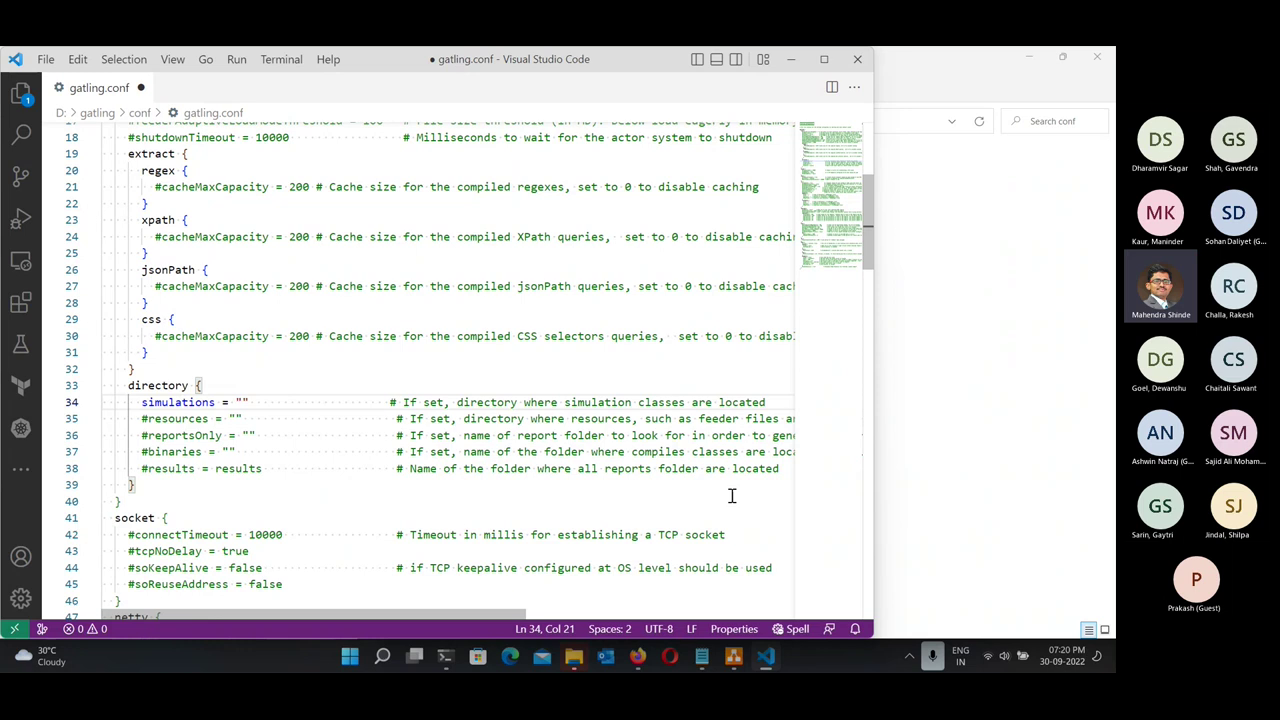
Comment out the simulations setting again and save gatling.conf.
{"action": "key", "text": "Home"}
{"action": "type", "text": "#"}
{"action": "key", "text": "ctrl+s"}
Examine the netty, ssl, charting, http, jms and data settings in gatling.conf, including noReports under charting.
{"action": "scroll", "coordinate": [380, 503], "scroll_direction": "down", "scroll_amount": 6}
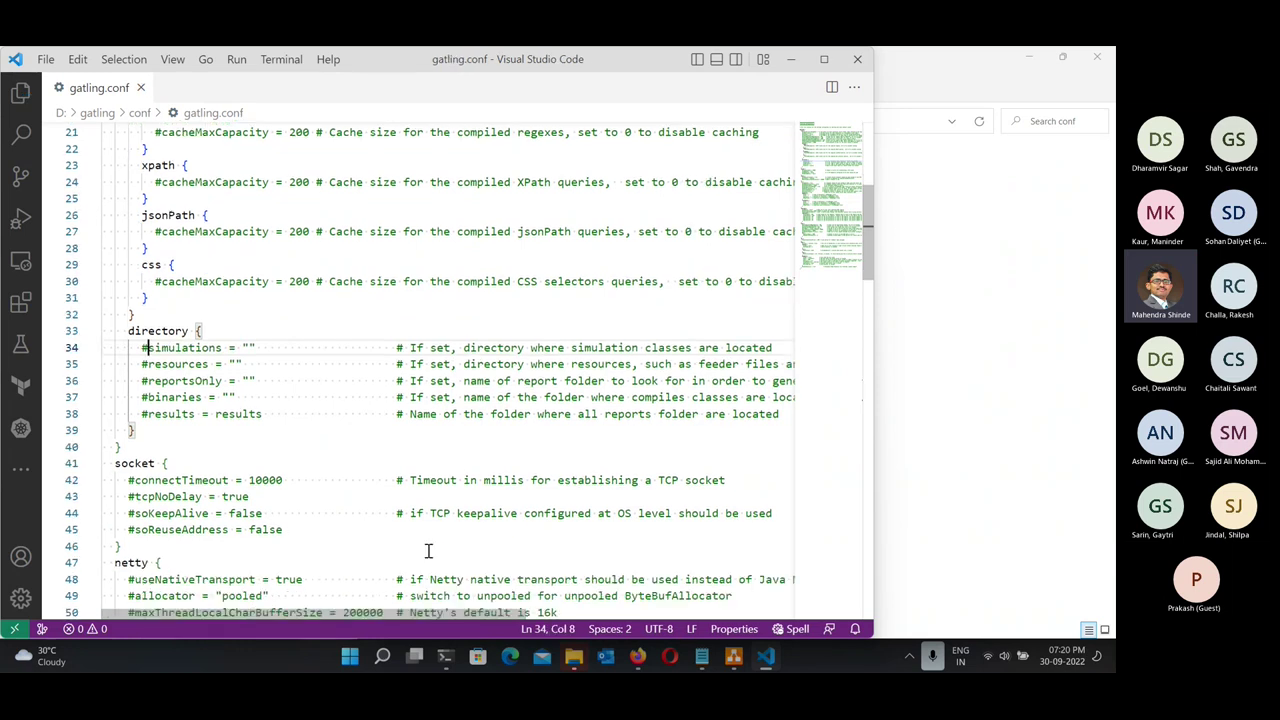
{"action": "scroll", "coordinate": [380, 503], "scroll_direction": "down", "scroll_amount": 4}
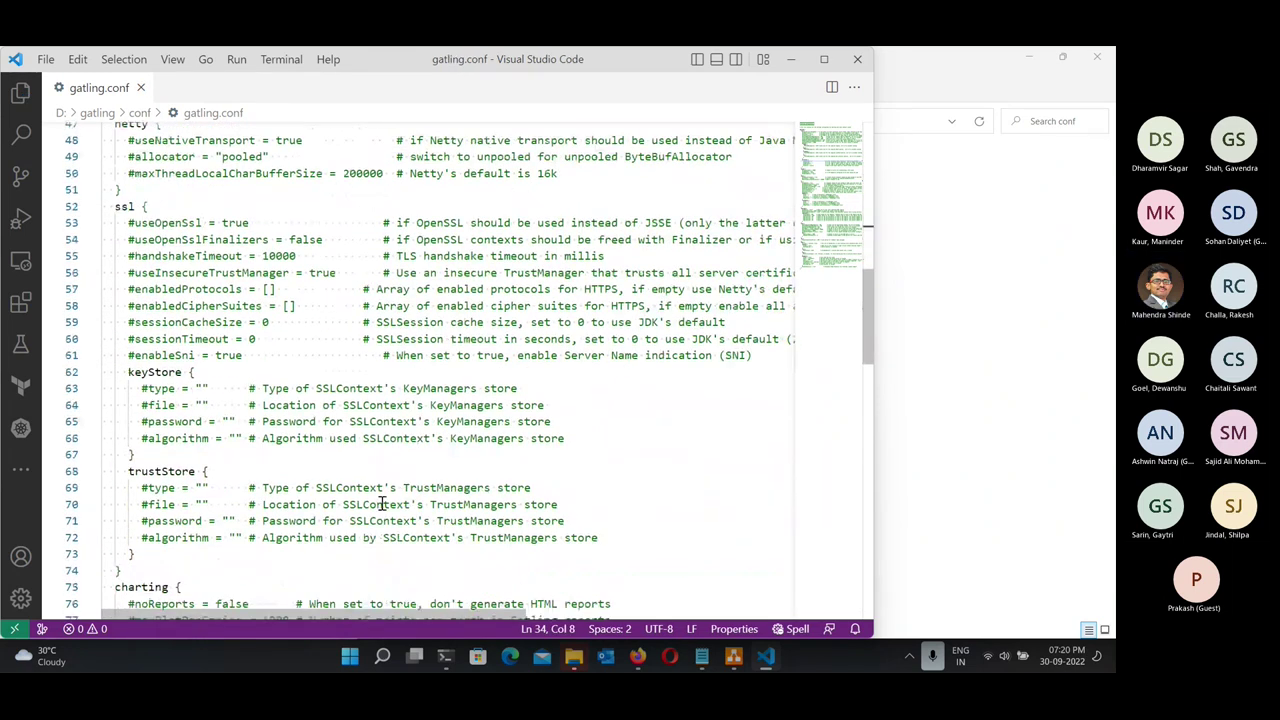
{"action": "scroll", "coordinate": [380, 503], "scroll_direction": "down", "scroll_amount": 6}
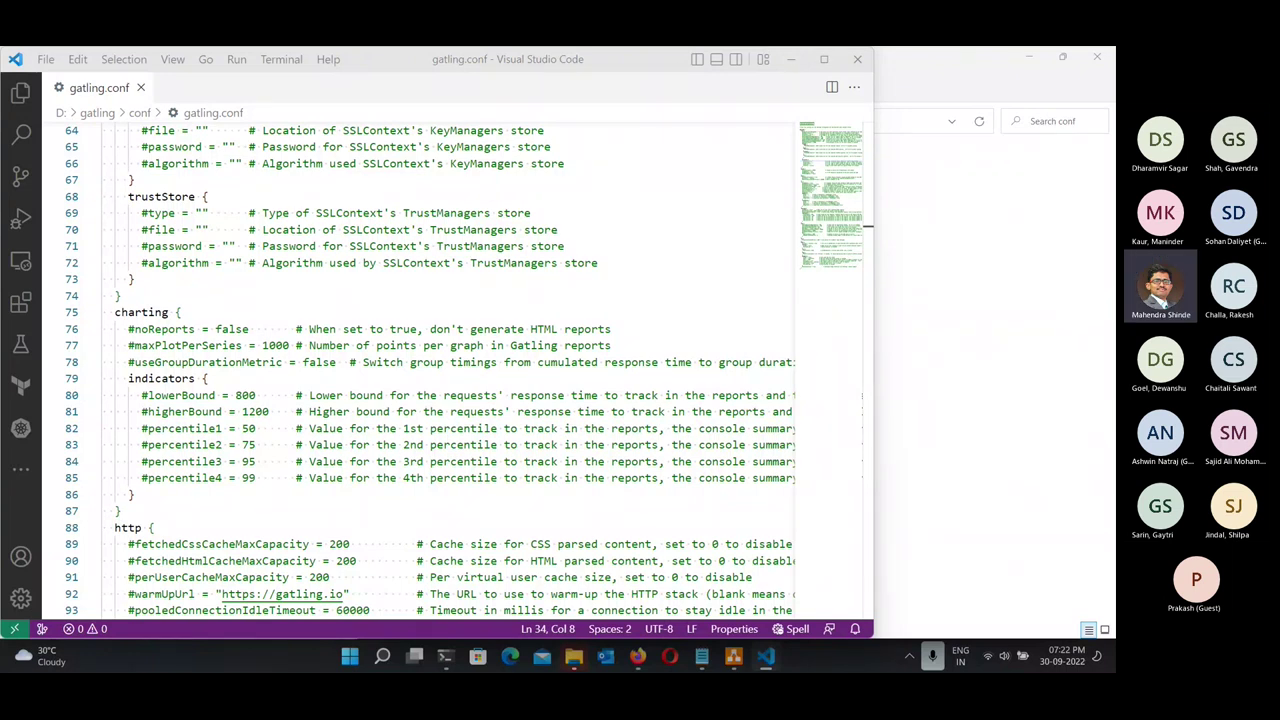
{"action": "left_click", "coordinate": [229, 329]}
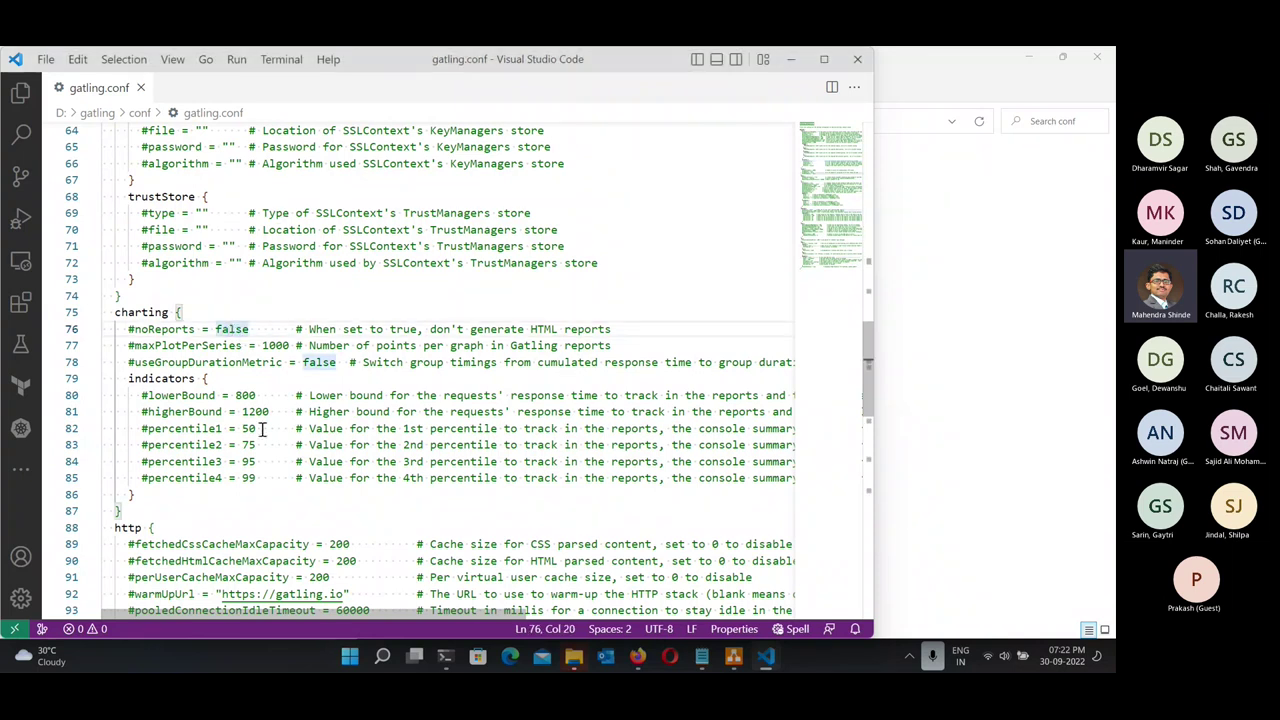
{"action": "scroll", "coordinate": [262, 428], "scroll_direction": "down", "scroll_amount": 8}
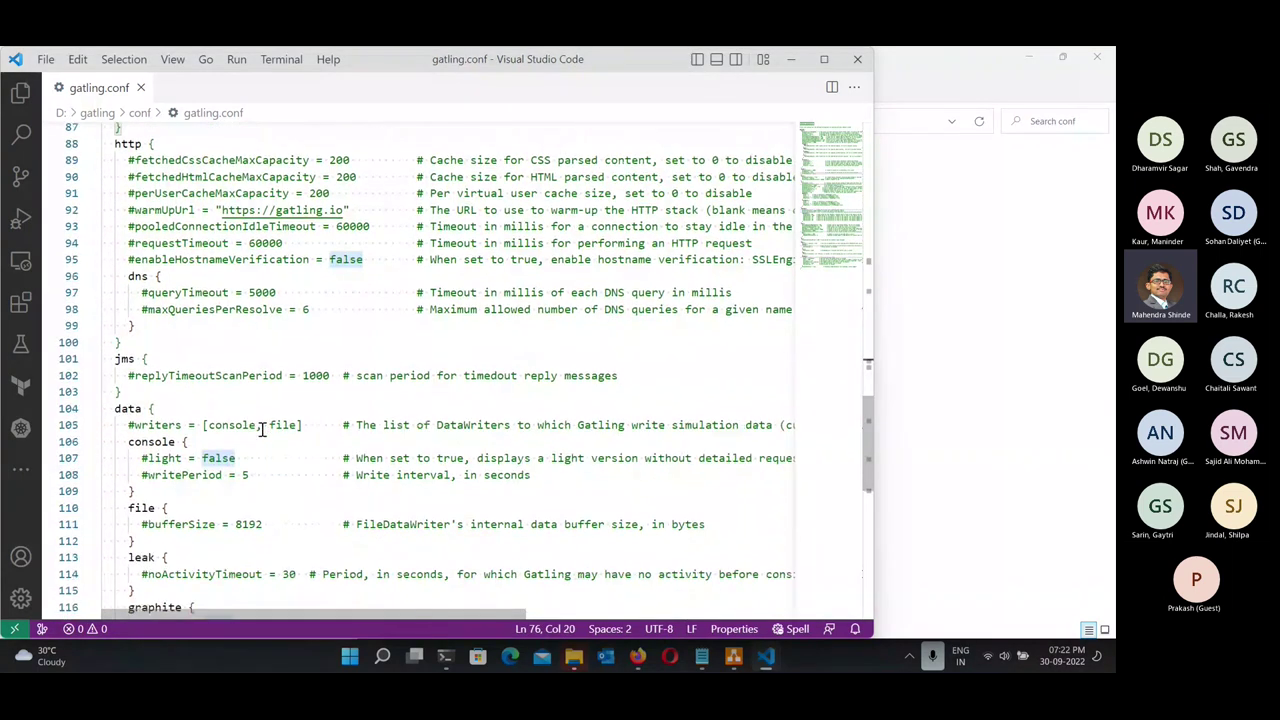
{"action": "scroll", "coordinate": [262, 428], "scroll_direction": "down", "scroll_amount": 6}
{"action": "scroll", "coordinate": [262, 430], "scroll_direction": "up", "scroll_amount": 3}
{"action": "scroll", "coordinate": [262, 430], "scroll_direction": "up", "scroll_amount": 18}
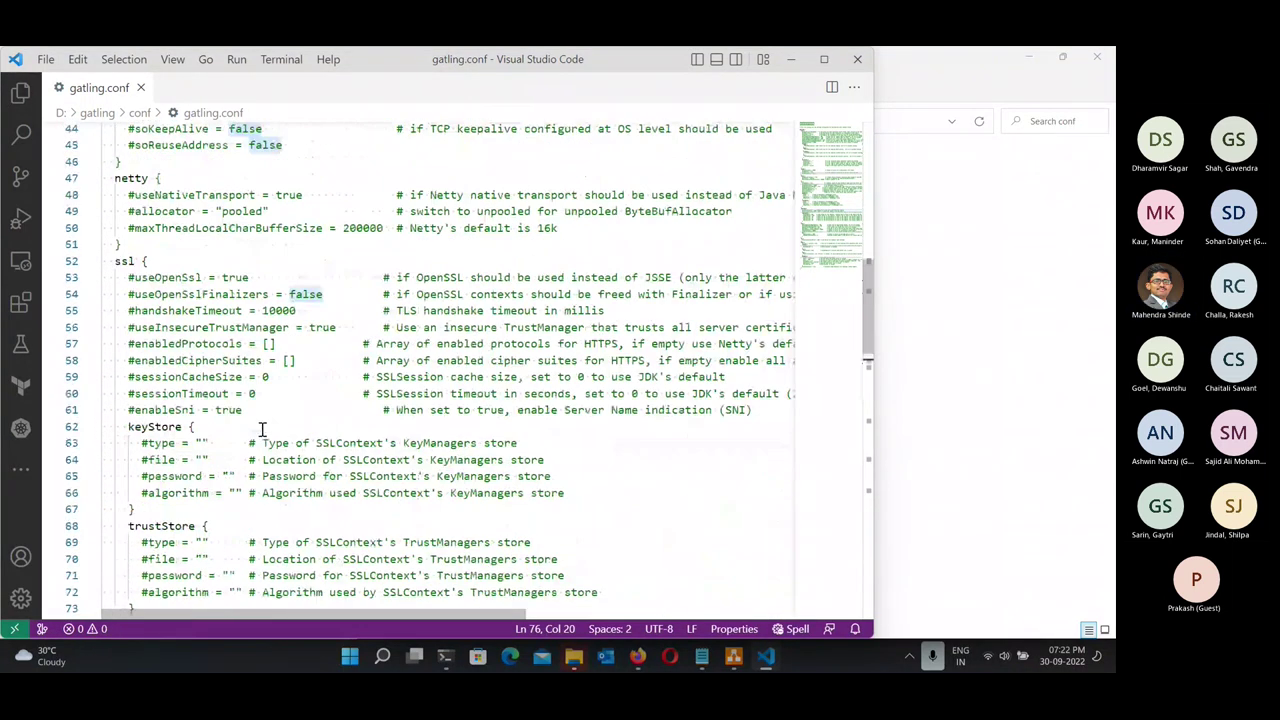
Minimize Visual Studio Code and File Explorer, then clear the PowerShell terminal and run .\gatling.bat again.
{"action": "left_click", "coordinate": [763, 59]}
{"action": "left_click", "coordinate": [790, 59]}
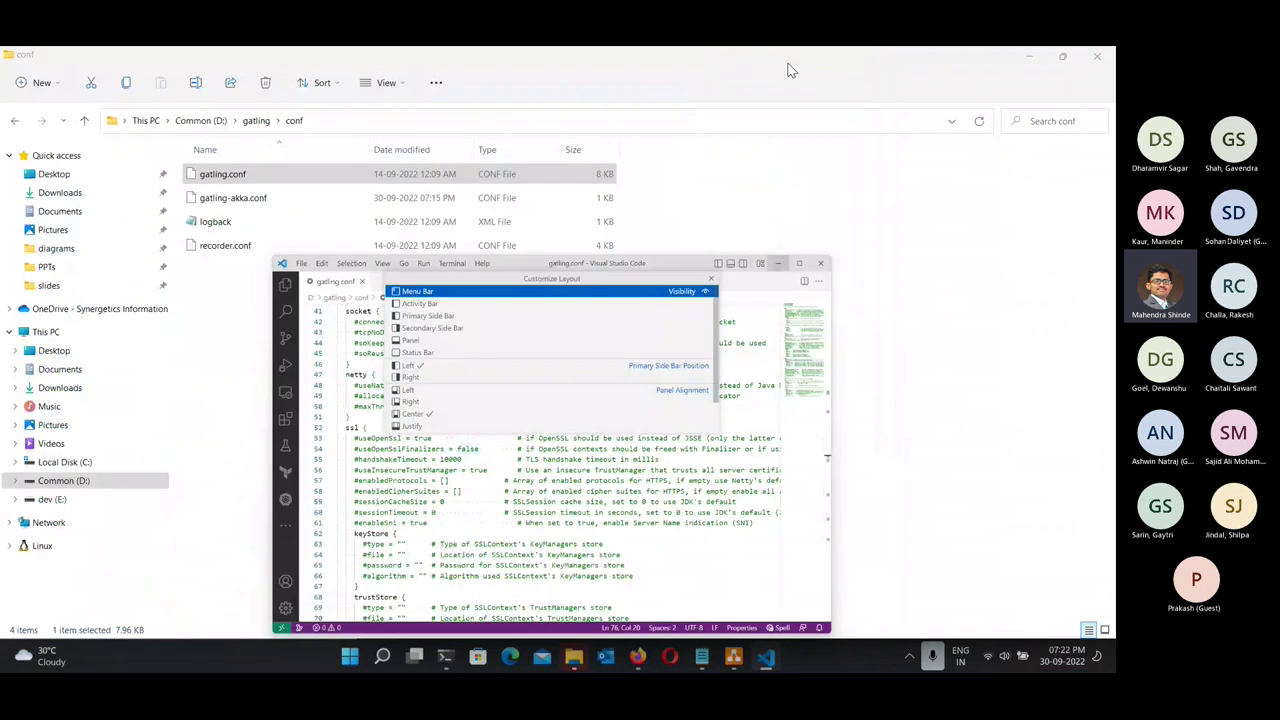
{"action": "left_click", "coordinate": [1040, 58]}
{"action": "key", "text": "Return"}
{"action": "key", "text": "ctrl+l"}
{"action": "key", "text": "Up"}
{"action": "key", "text": "Return"}
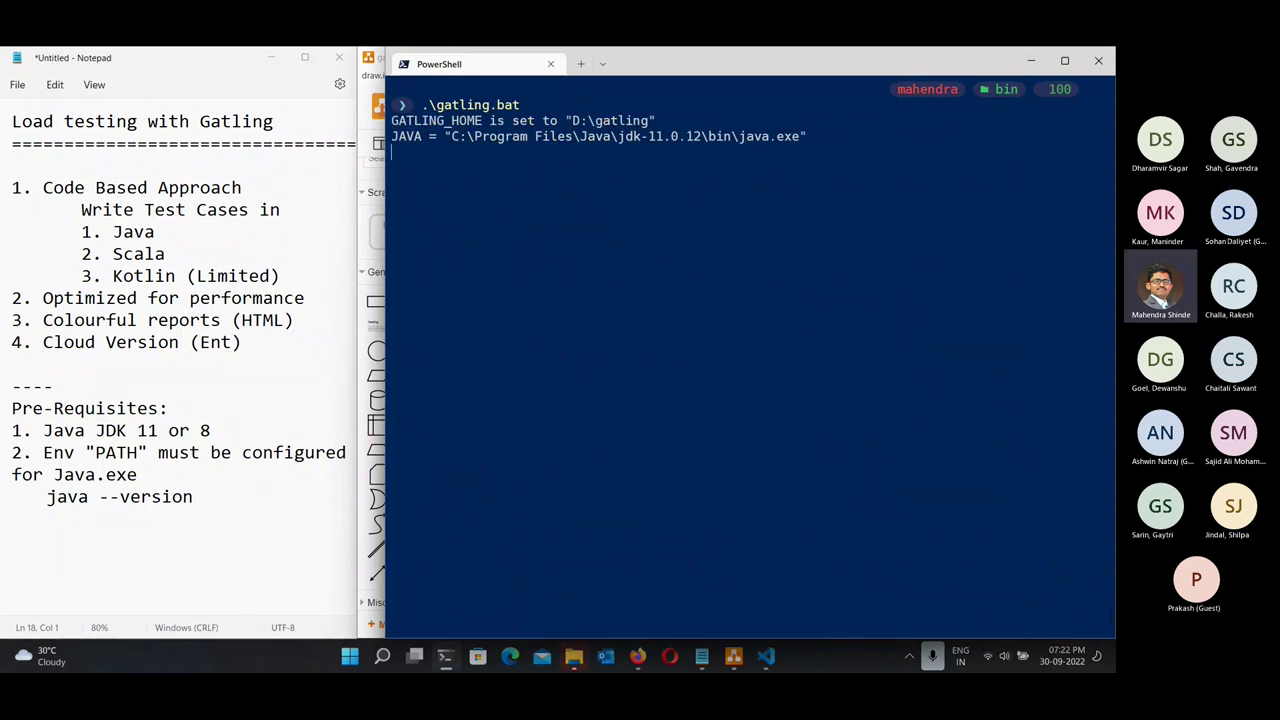
Choose option 4 to show Gatling's help, maximize the terminal and examine the command-line options, especially -s, --simulation <className>.
{"action": "type", "text": "4"}
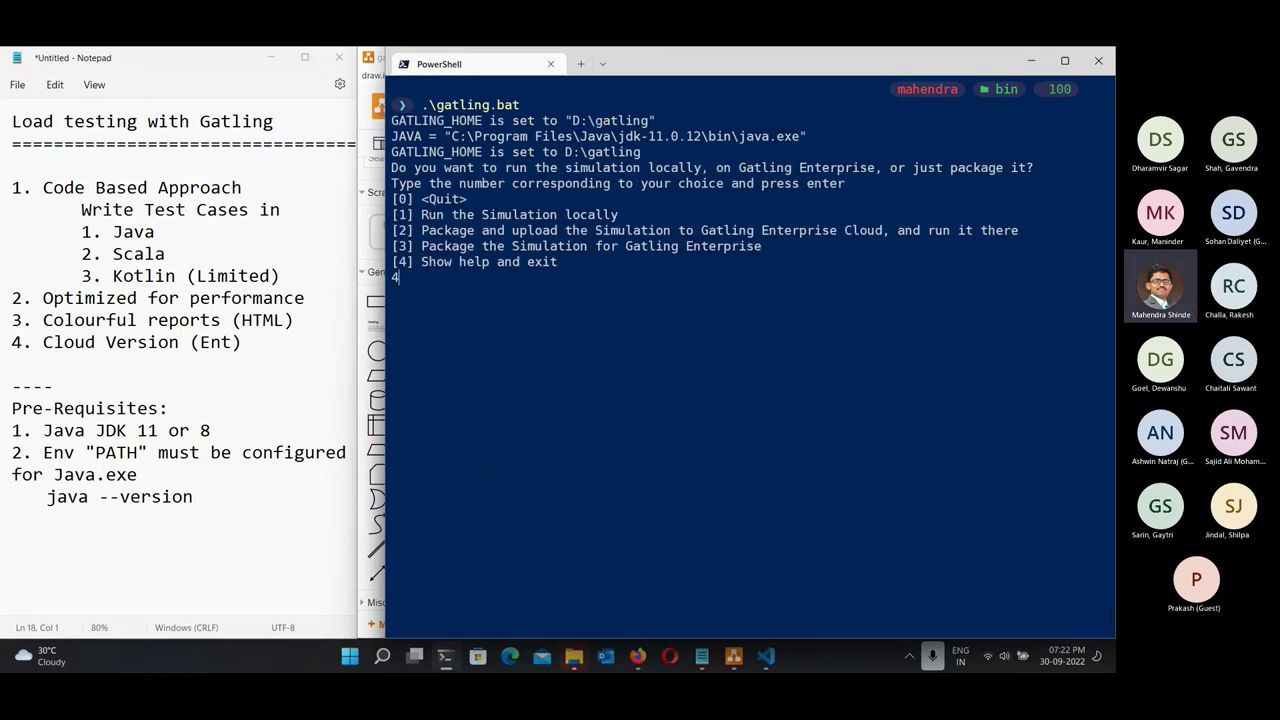
{"action": "key", "text": "Return"}
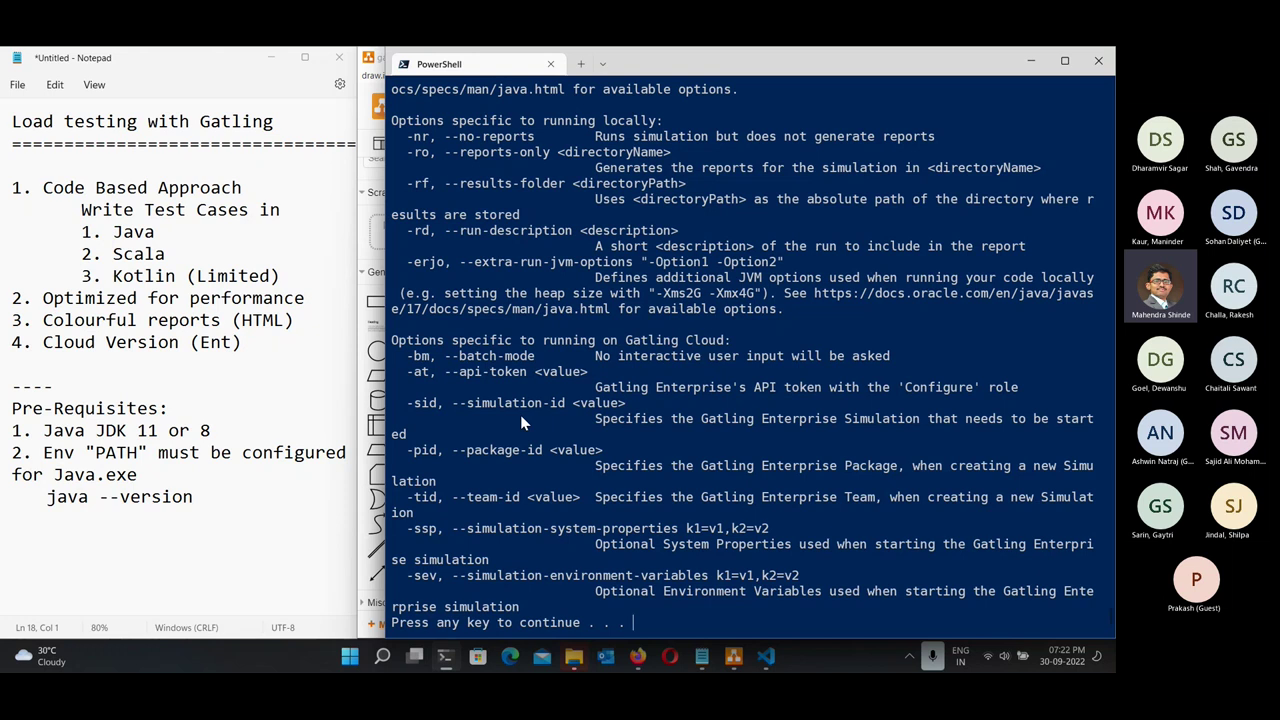
{"action": "left_click_drag", "start_coordinate": [458, 402], "coordinate": [636, 457]}
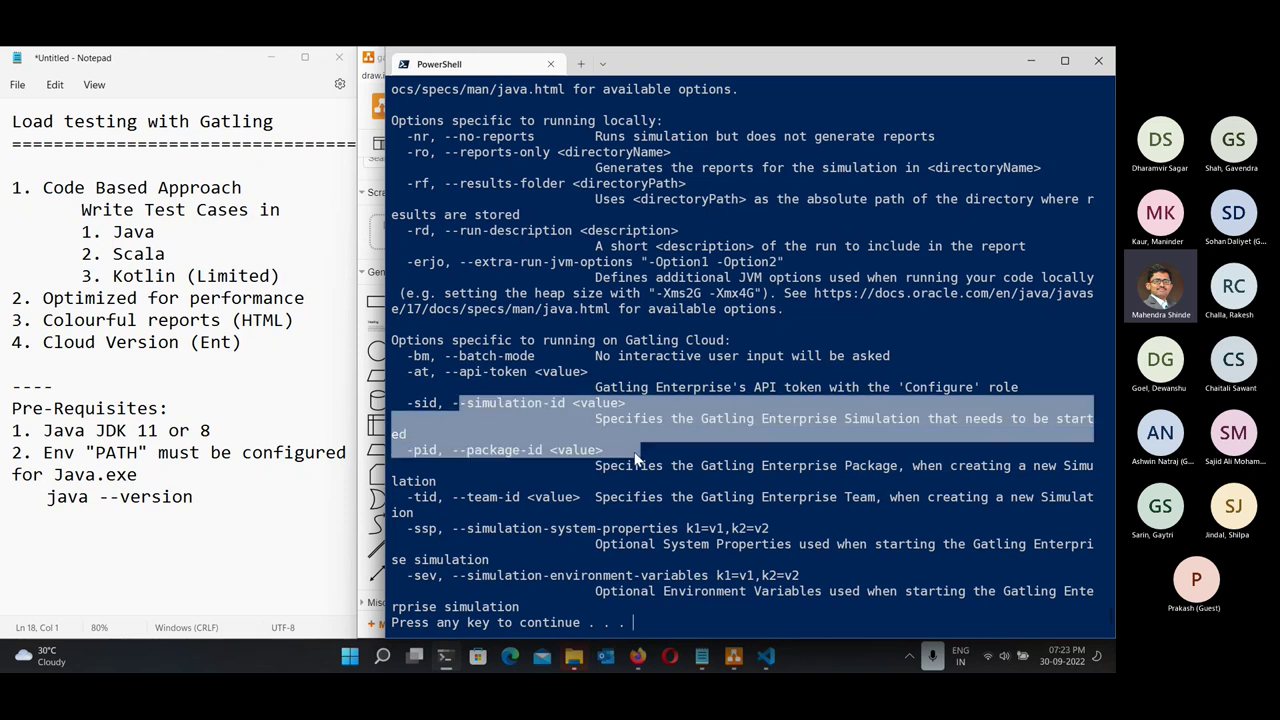
{"action": "double_click", "coordinate": [890, 65]}
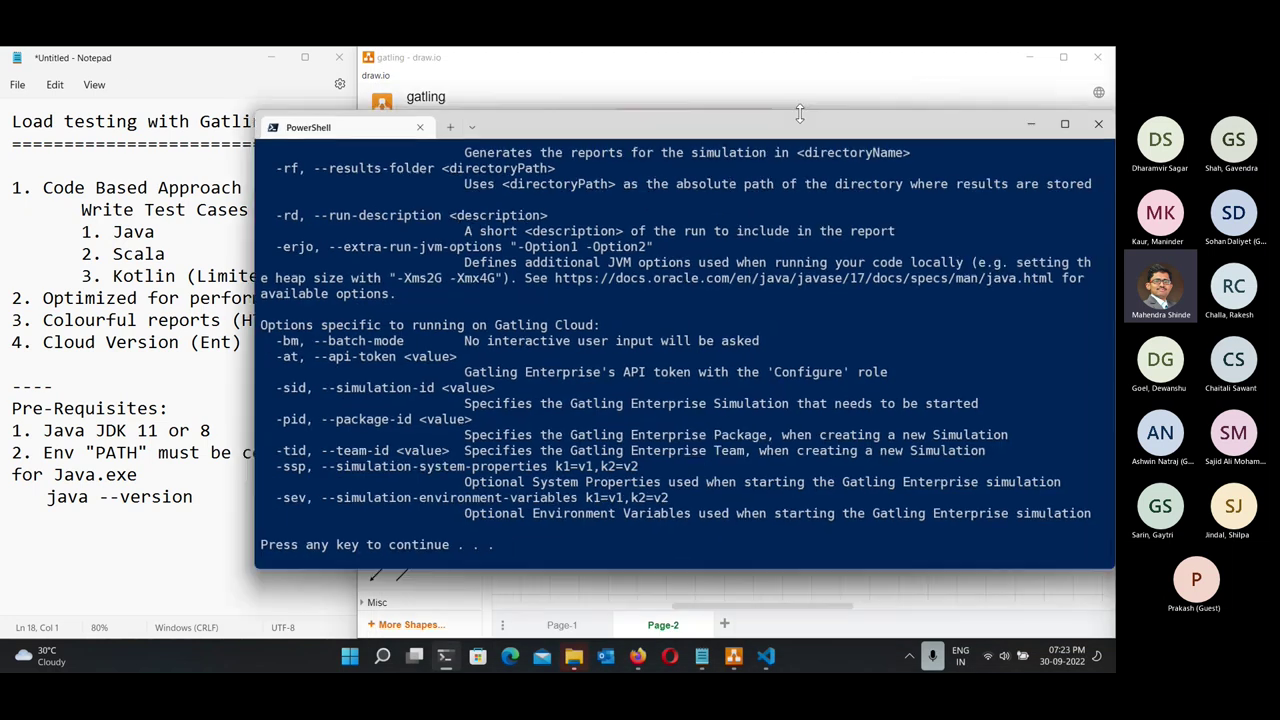
{"action": "double_click", "coordinate": [744, 124]}
{"action": "scroll", "coordinate": [188, 441], "scroll_direction": "up", "scroll_amount": 7}
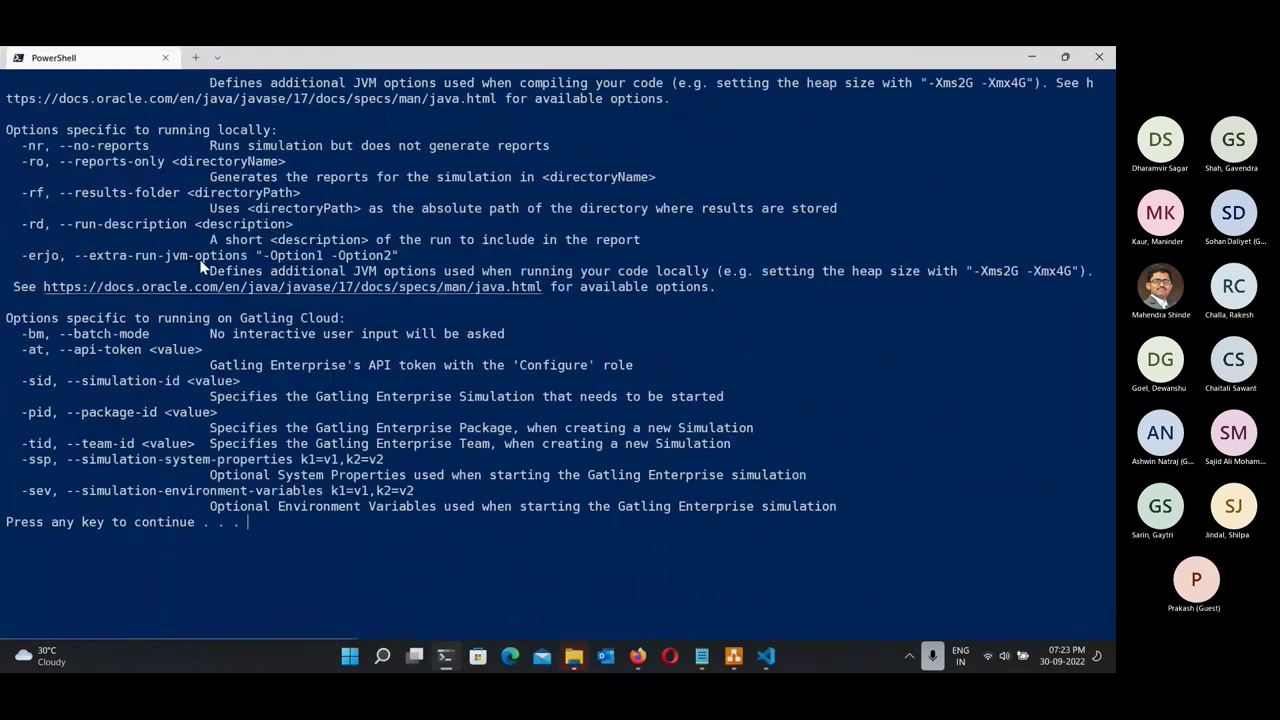
{"action": "scroll", "coordinate": [213, 393], "scroll_direction": "up", "scroll_amount": 3}
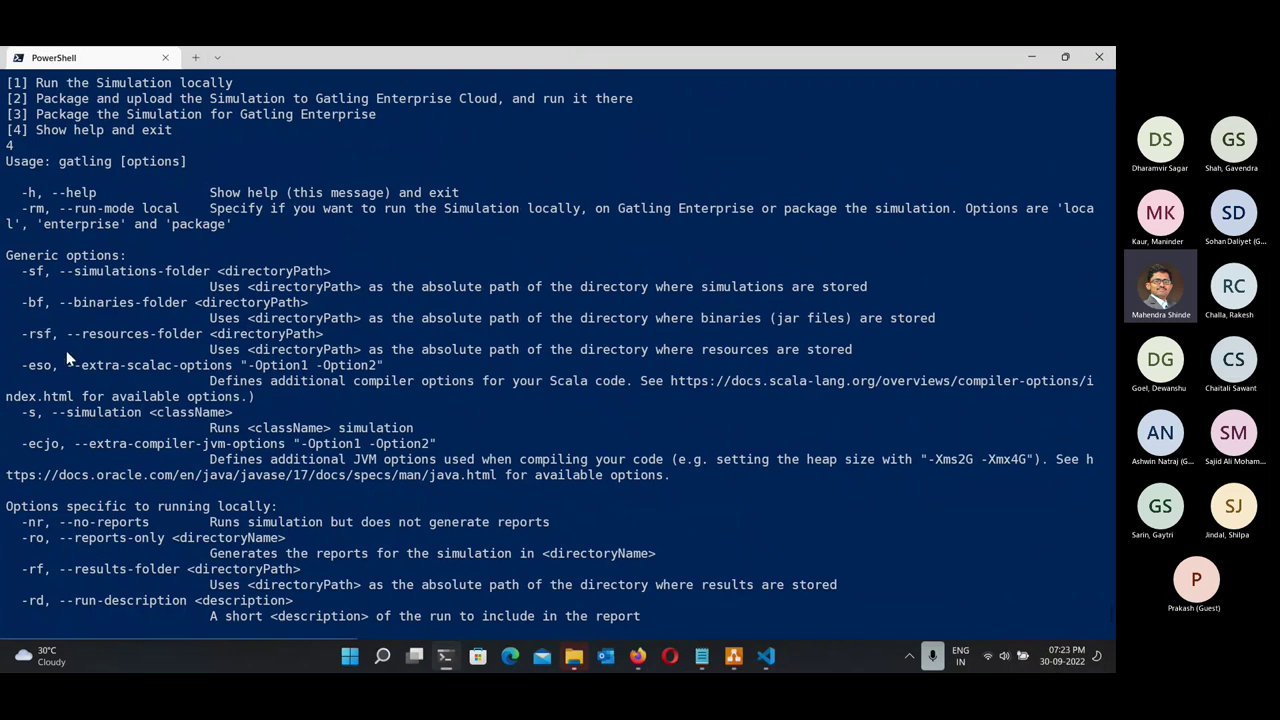
{"action": "left_click_drag", "start_coordinate": [12, 412], "coordinate": [256, 424]}
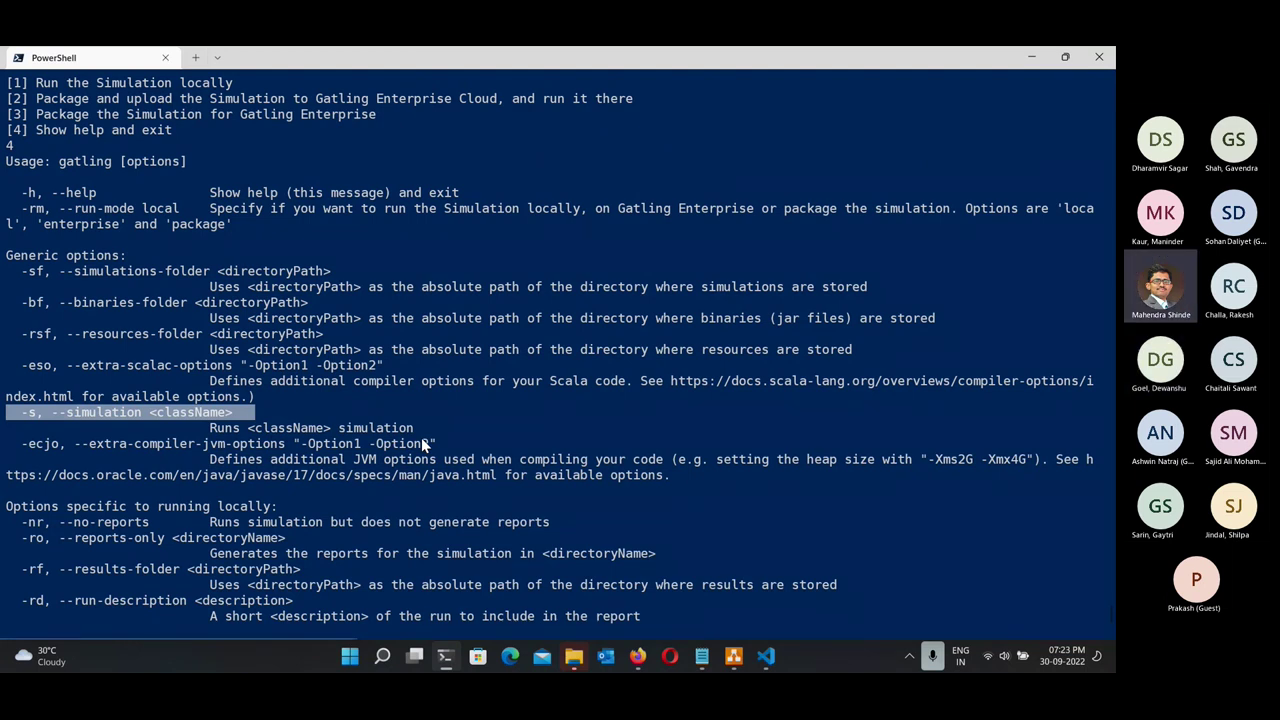
{"action": "scroll", "coordinate": [432, 458], "scroll_direction": "down", "scroll_amount": 9}
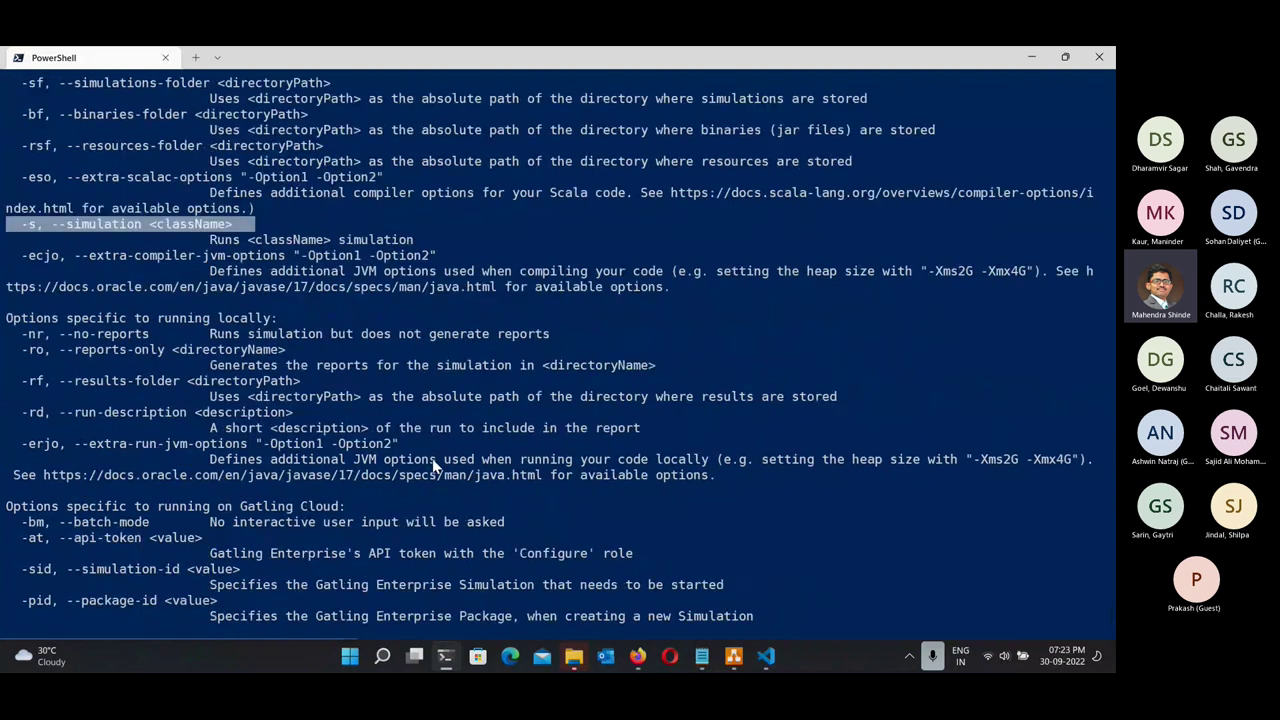
{"action": "key", "text": "Return"}
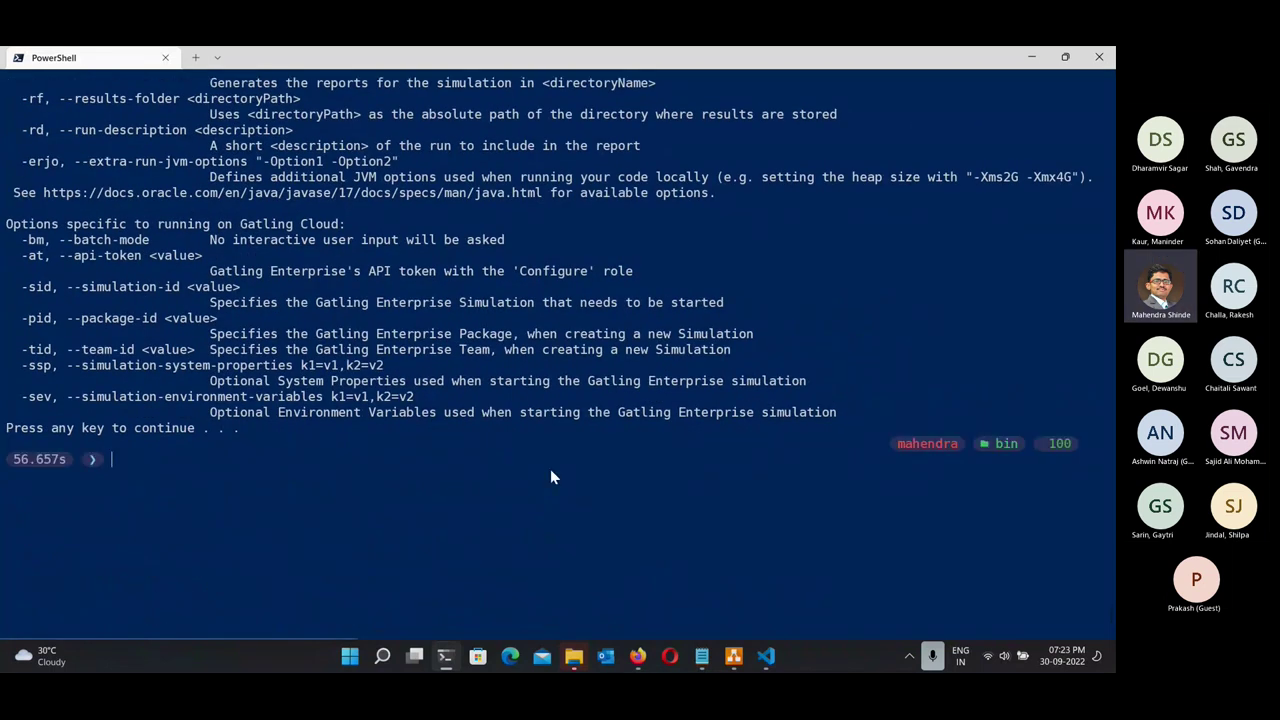
Enter .\gatling.bat -s at the prompt and copy the class name demo1.RecordedSimulation from the earlier run's output.
{"action": "type", "text": ".\\gatling.bat -s"}
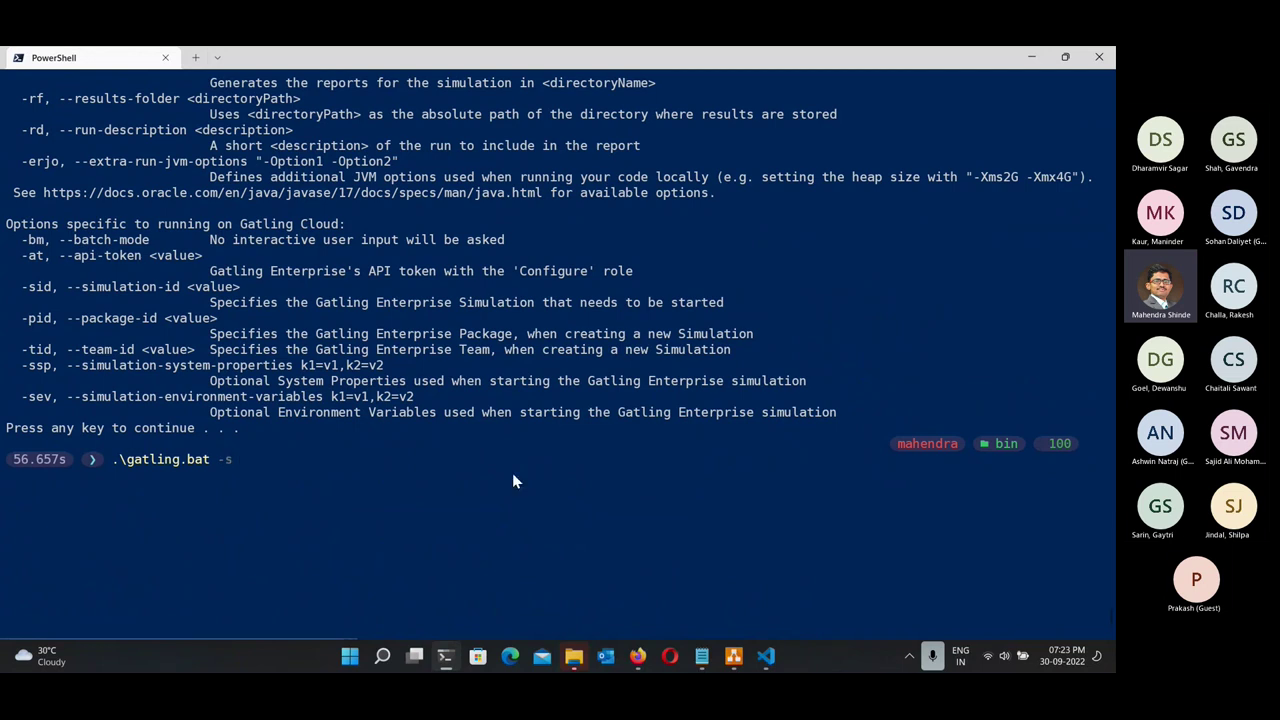
{"action": "scroll", "coordinate": [490, 485], "scroll_direction": "up", "scroll_amount": 5}
{"action": "scroll", "coordinate": [484, 488], "scroll_direction": "up", "scroll_amount": 12}
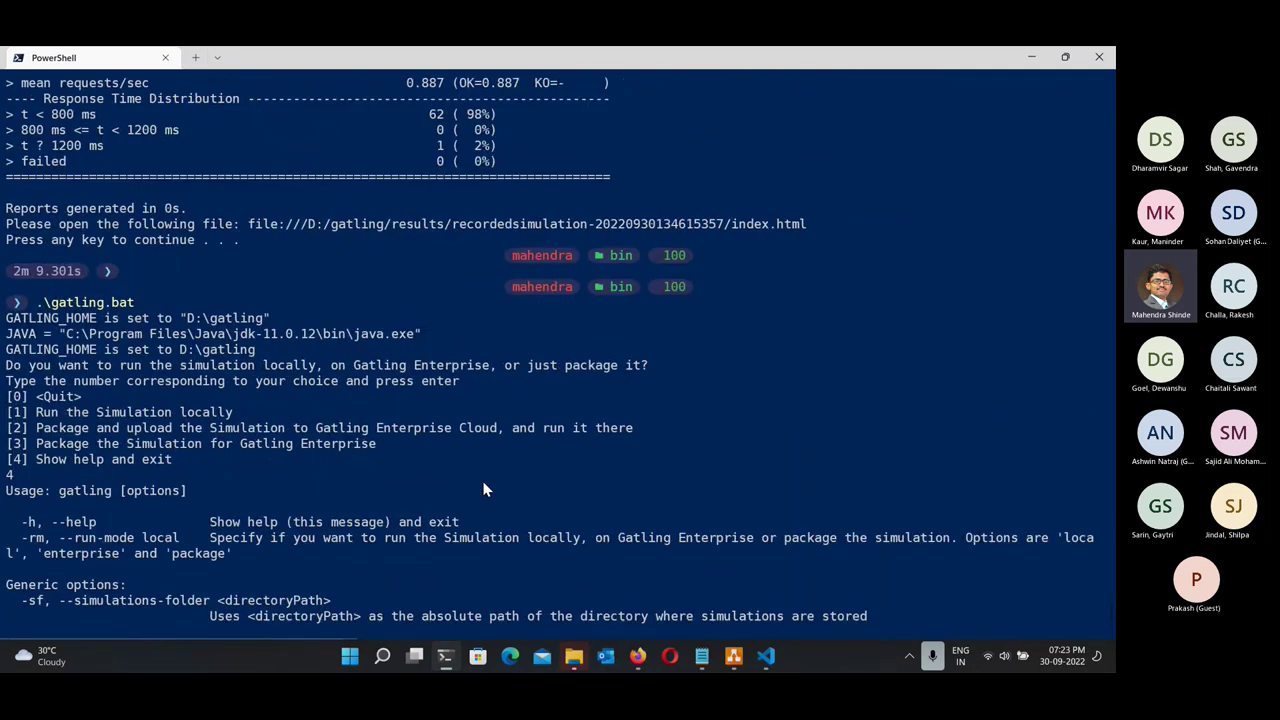
{"action": "scroll", "coordinate": [224, 494], "scroll_direction": "up", "scroll_amount": 4}
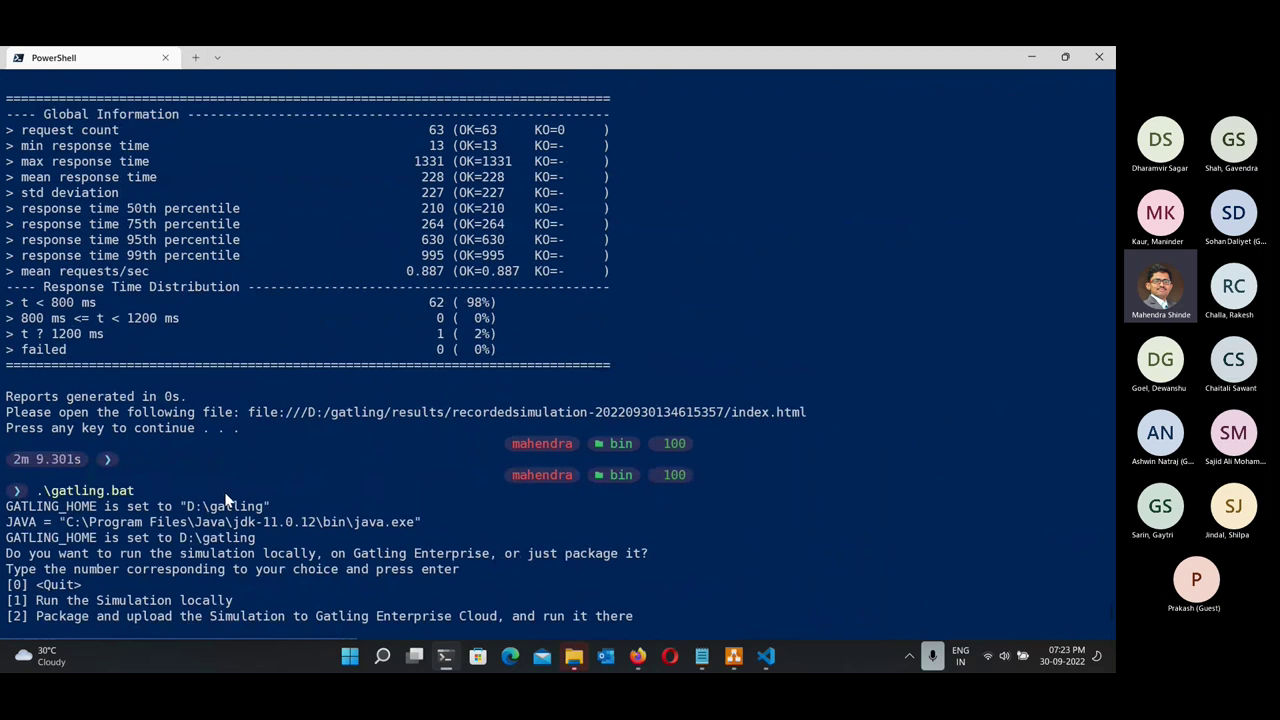
{"action": "scroll", "coordinate": [226, 500], "scroll_direction": "up", "scroll_amount": 20}
{"action": "scroll", "coordinate": [227, 500], "scroll_direction": "up", "scroll_amount": 20}
{"action": "scroll", "coordinate": [227, 500], "scroll_direction": "up", "scroll_amount": 12}
{"action": "scroll", "coordinate": [227, 500], "scroll_direction": "up", "scroll_amount": 20}
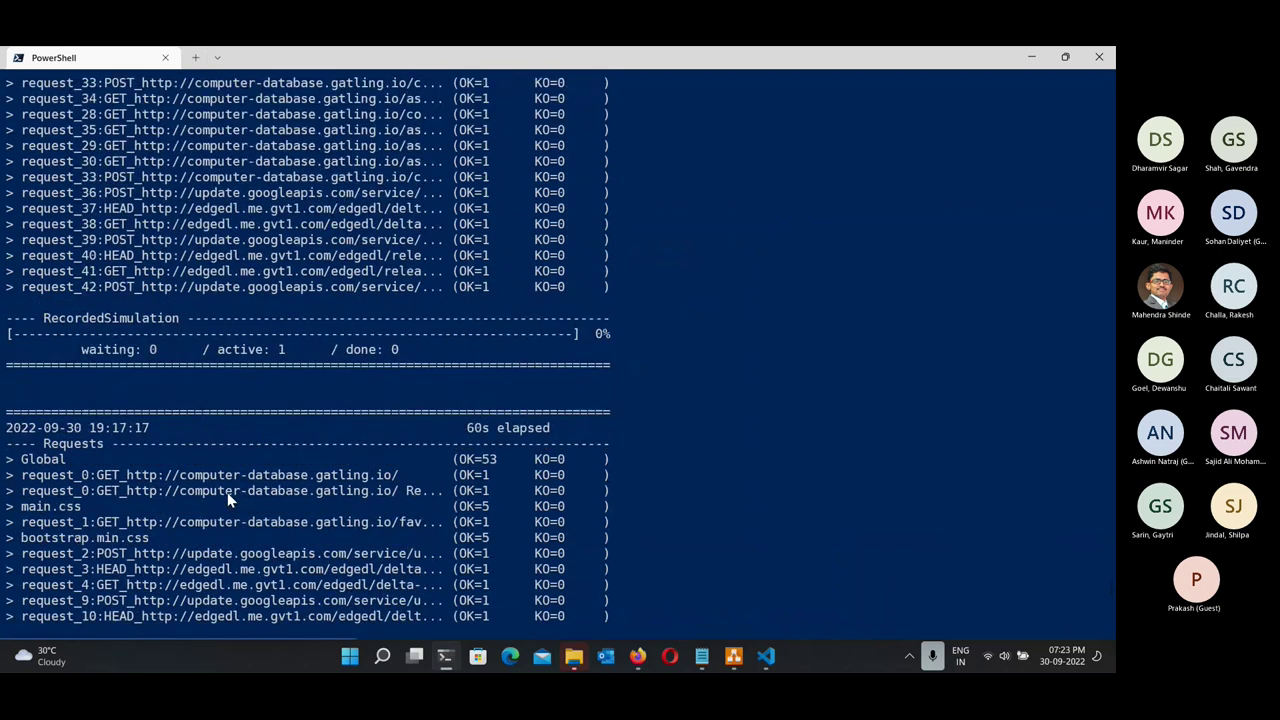
{"action": "scroll", "coordinate": [228, 500], "scroll_direction": "up", "scroll_amount": 20}
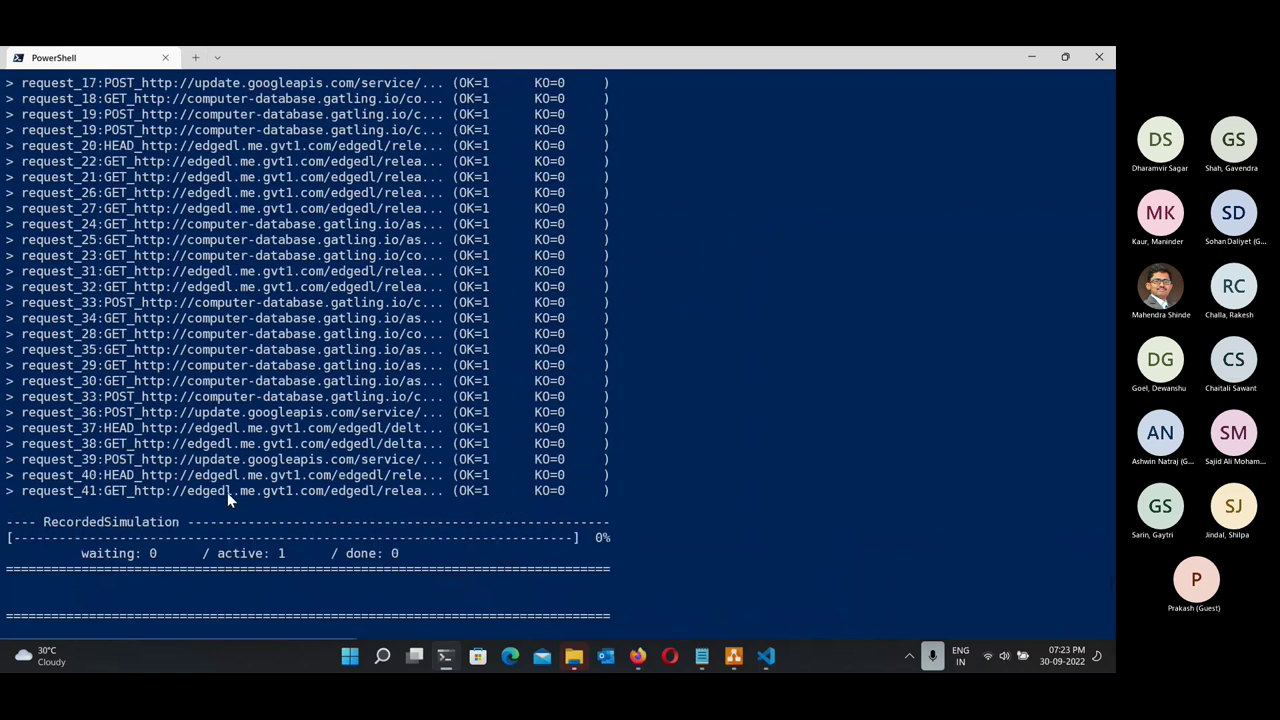
{"action": "scroll", "coordinate": [227, 494], "scroll_direction": "up", "scroll_amount": 20}
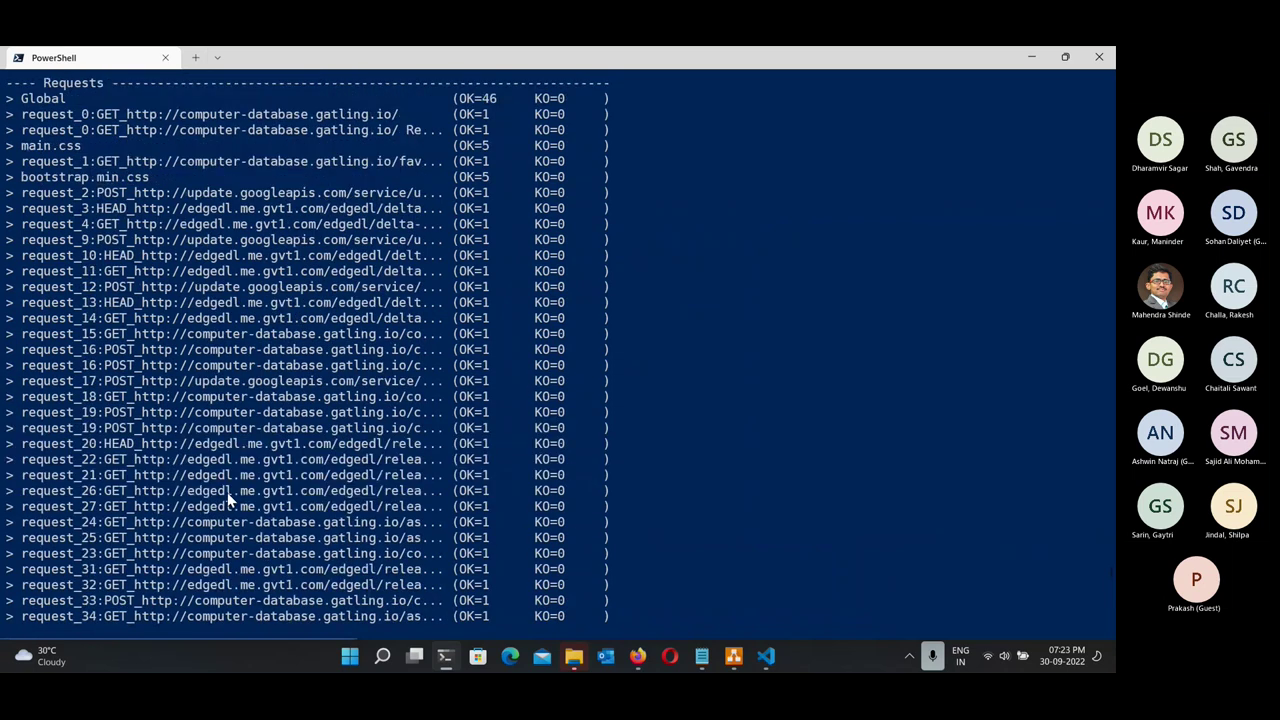
{"action": "scroll", "coordinate": [227, 492], "scroll_direction": "up", "scroll_amount": 20}
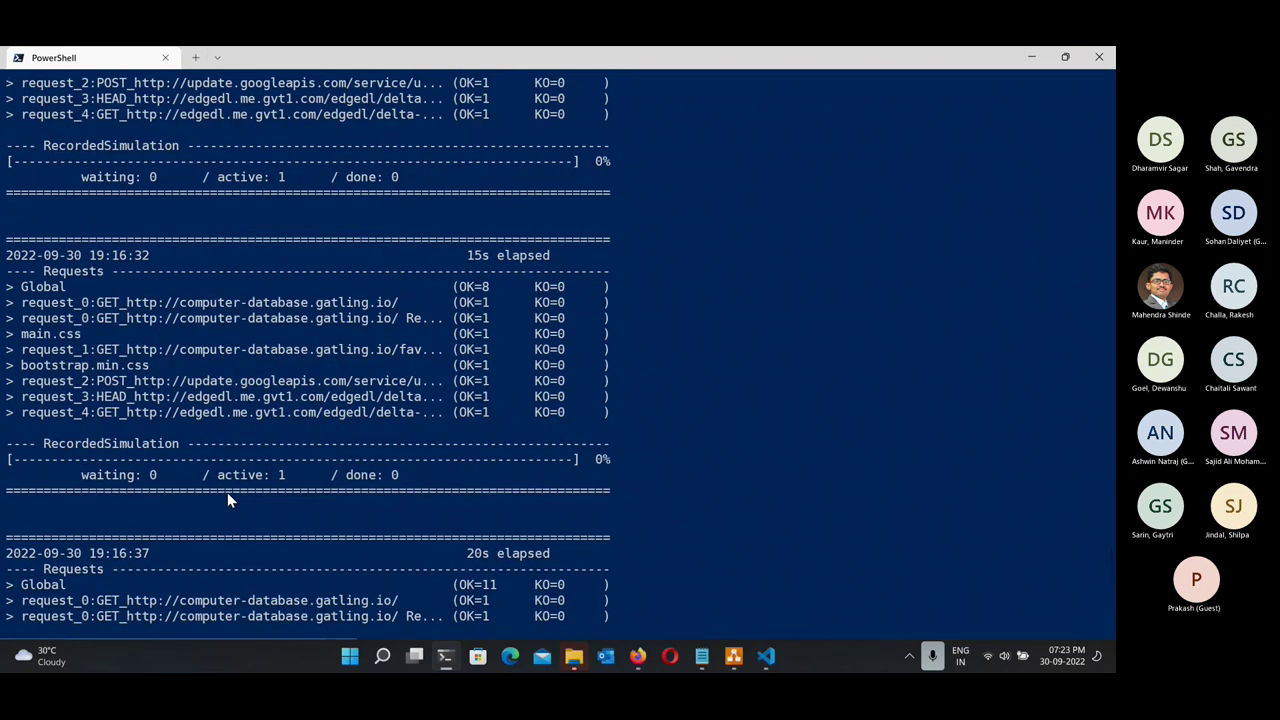
{"action": "scroll", "coordinate": [227, 492], "scroll_direction": "up", "scroll_amount": 20}
{"action": "scroll", "coordinate": [228, 499], "scroll_direction": "down", "scroll_amount": 5}
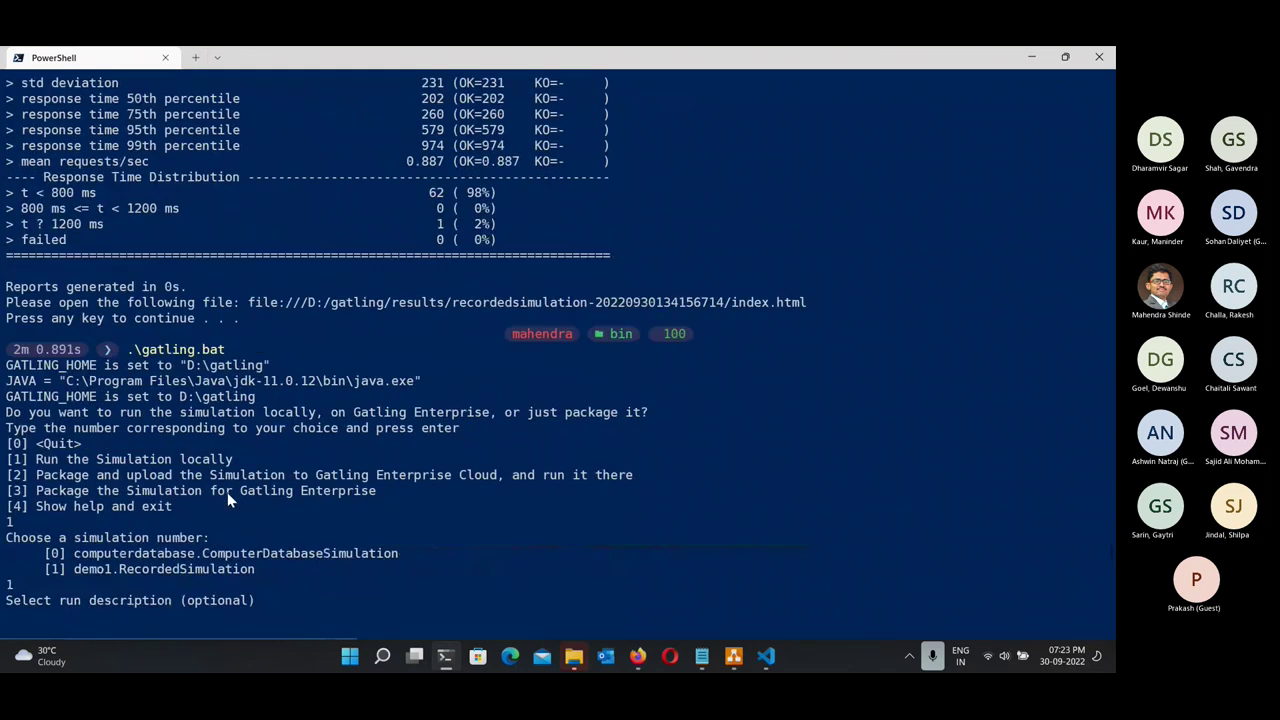
{"action": "left_click_drag", "start_coordinate": [74, 430], "coordinate": [250, 438]}
{"action": "key", "text": "ctrl+c"}
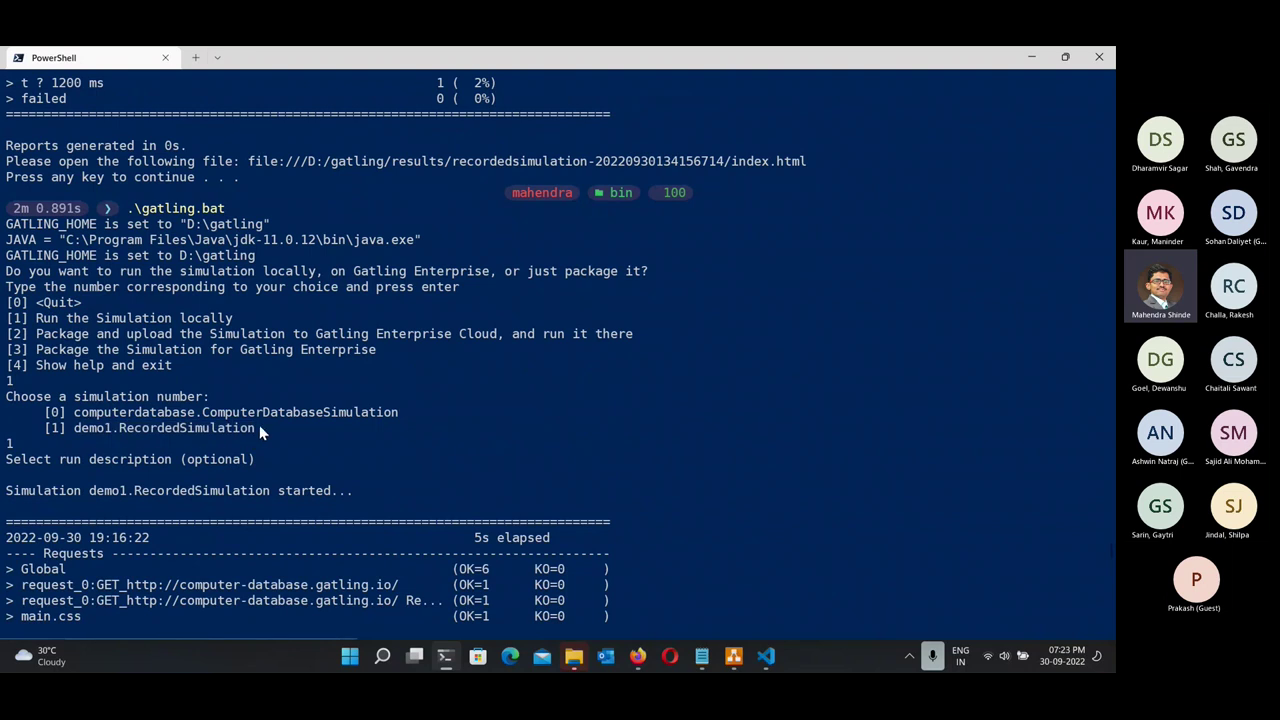
Complete the command as .\gatling.bat -s demo1.RecordedSimulation, execute it and choose option 1 to run the simulation locally.
{"action": "scroll", "coordinate": [392, 400], "scroll_direction": "down", "scroll_amount": 12}
{"action": "key", "text": "ctrl+v"}
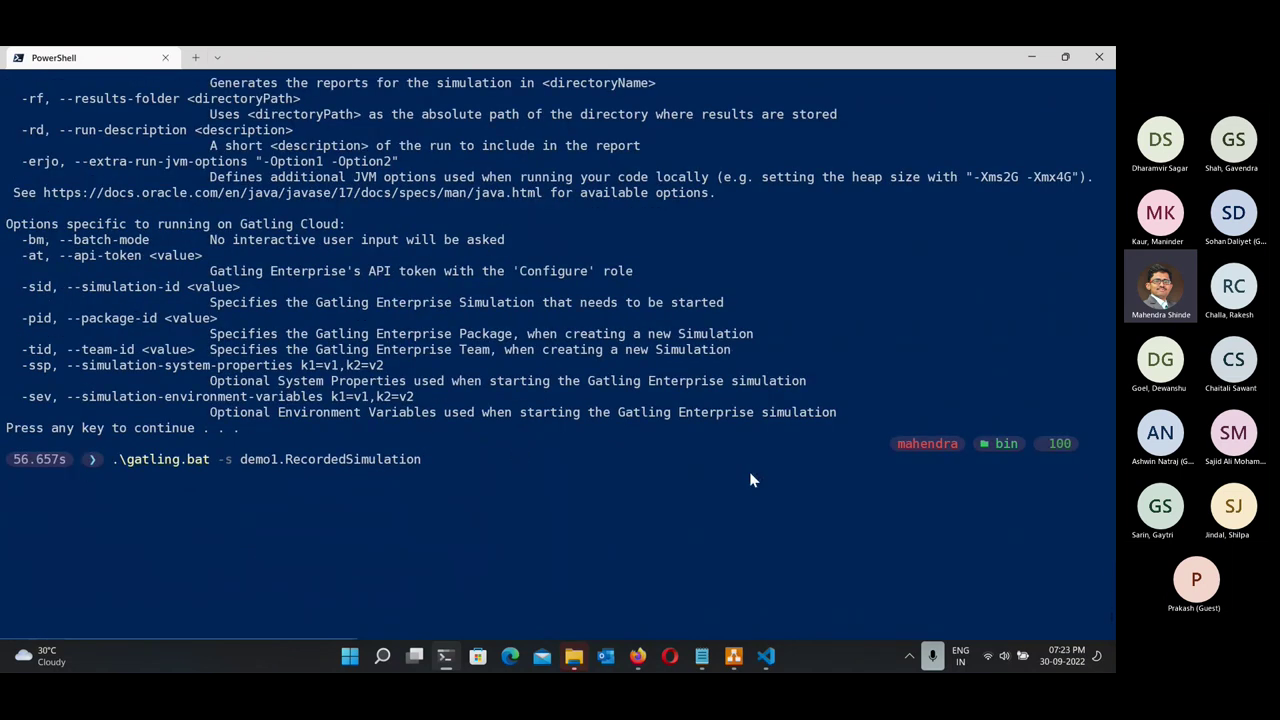
{"action": "key", "text": "Return"}
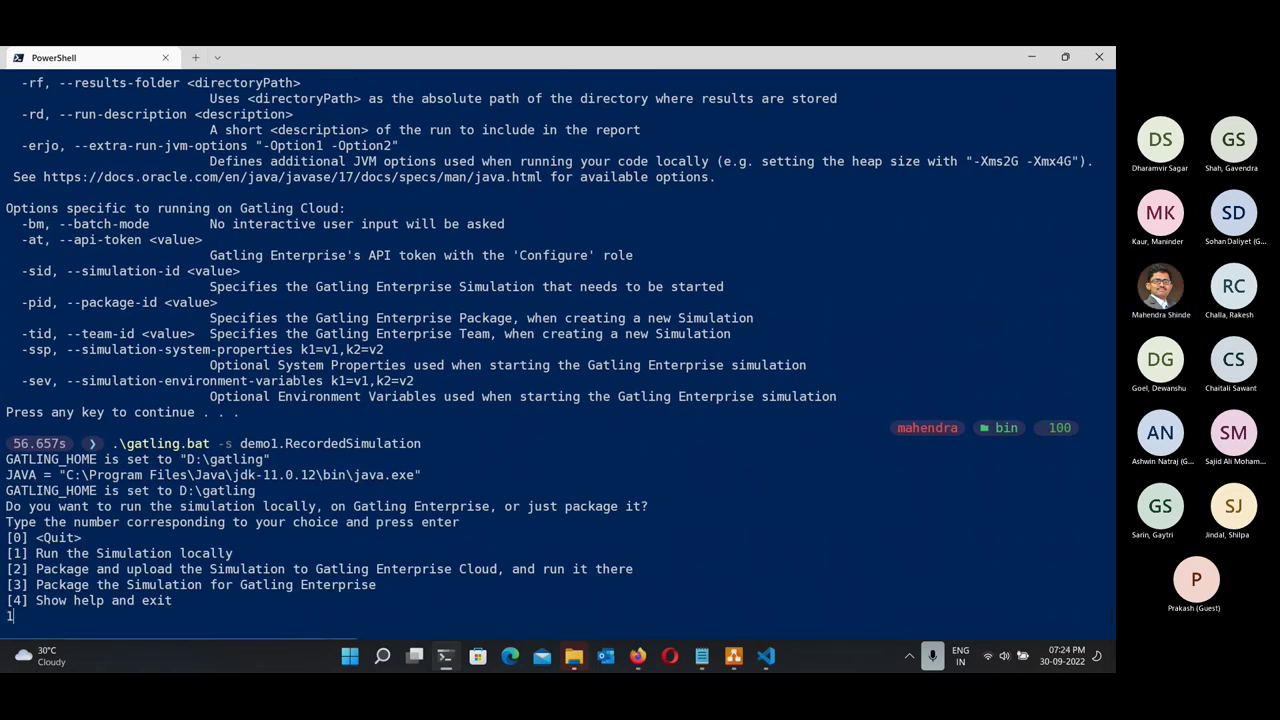
{"action": "type", "text": "1"}
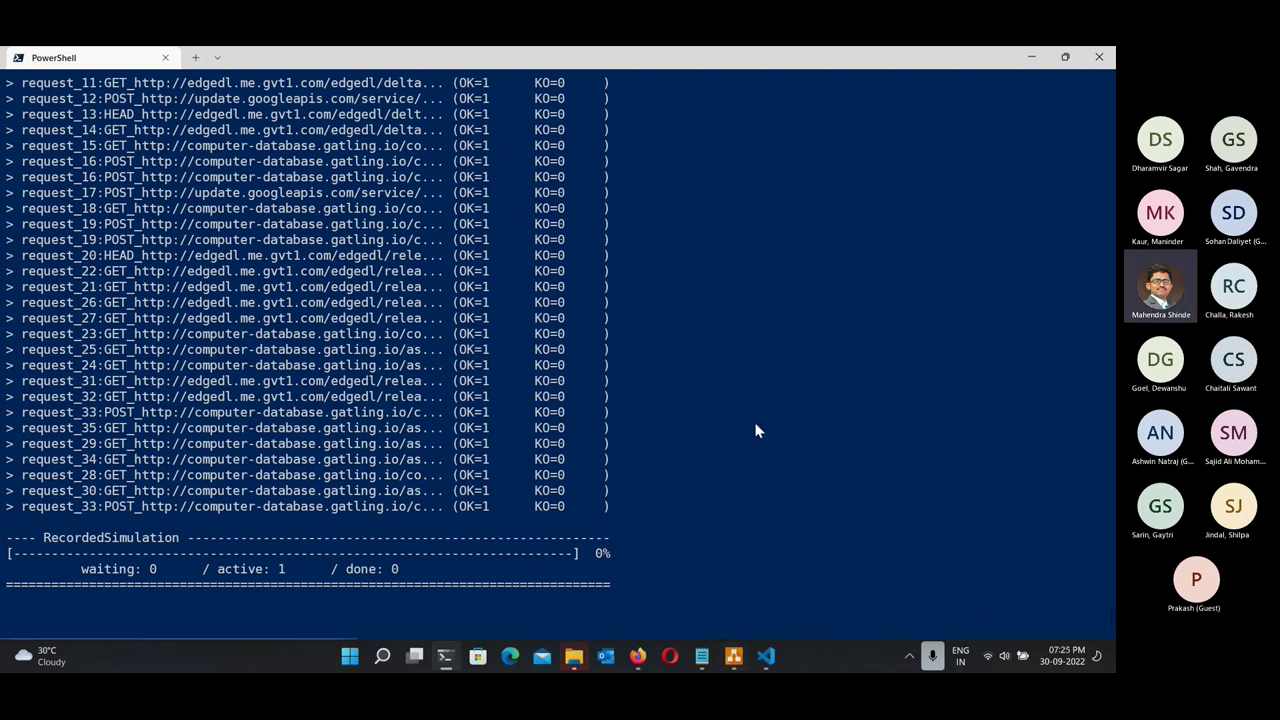
Minimize the PowerShell and draw.io windows.
{"action": "left_click", "coordinate": [1035, 65]}
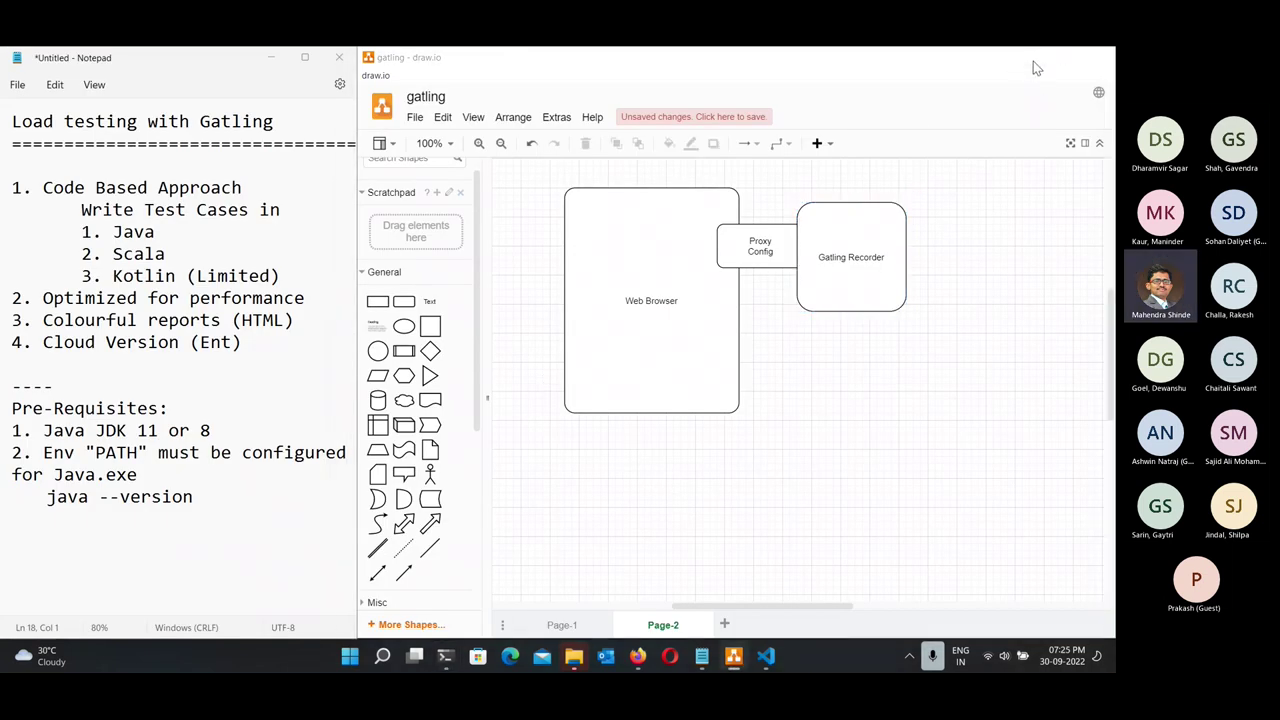
{"action": "left_click", "coordinate": [1032, 60]}
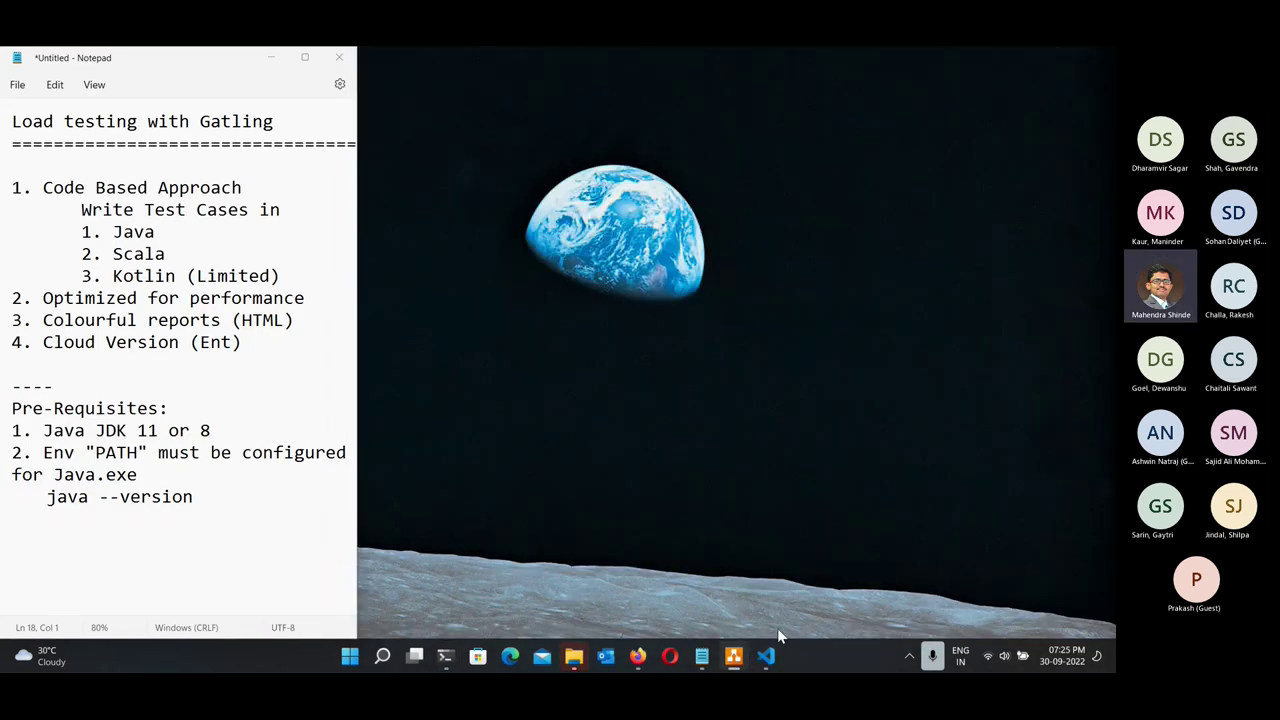
Look over the earlier Gatling report in Firefox, minimize it and check the running simulation in PowerShell.
{"action": "left_click", "coordinate": [640, 660]}
{"action": "scroll", "coordinate": [664, 564], "scroll_direction": "down", "scroll_amount": 3}
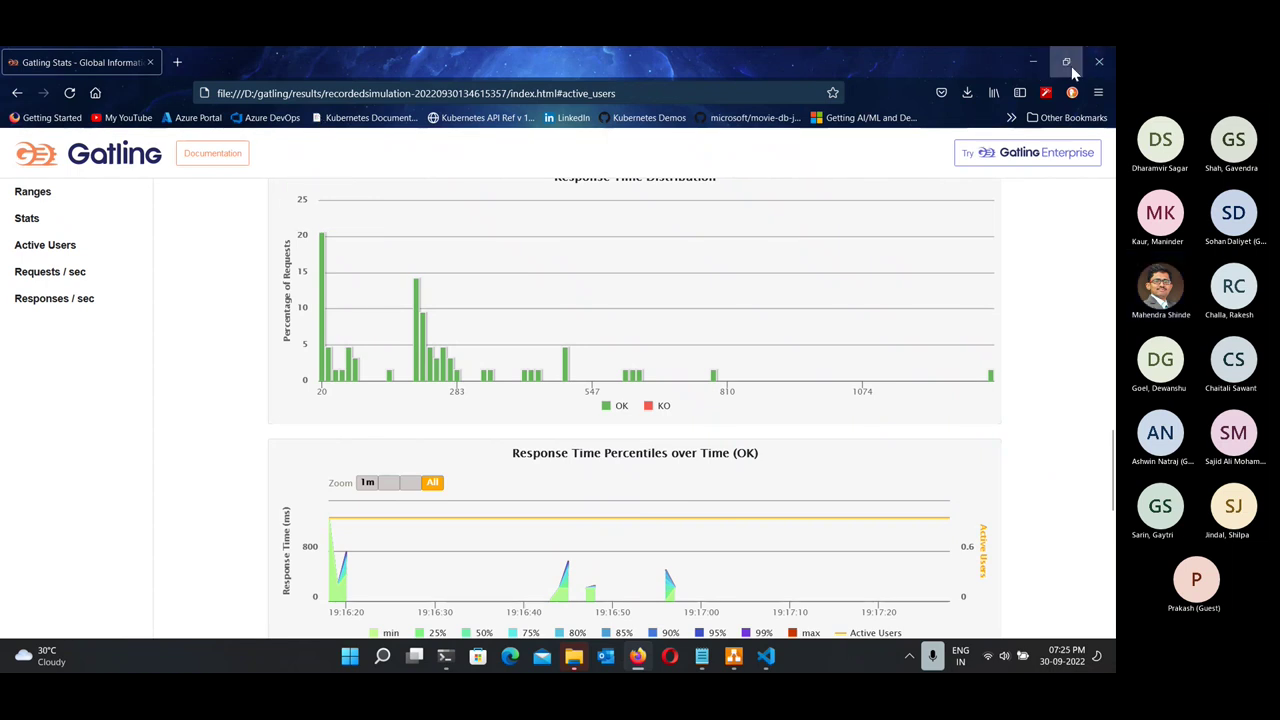
{"action": "left_click", "coordinate": [1038, 63]}
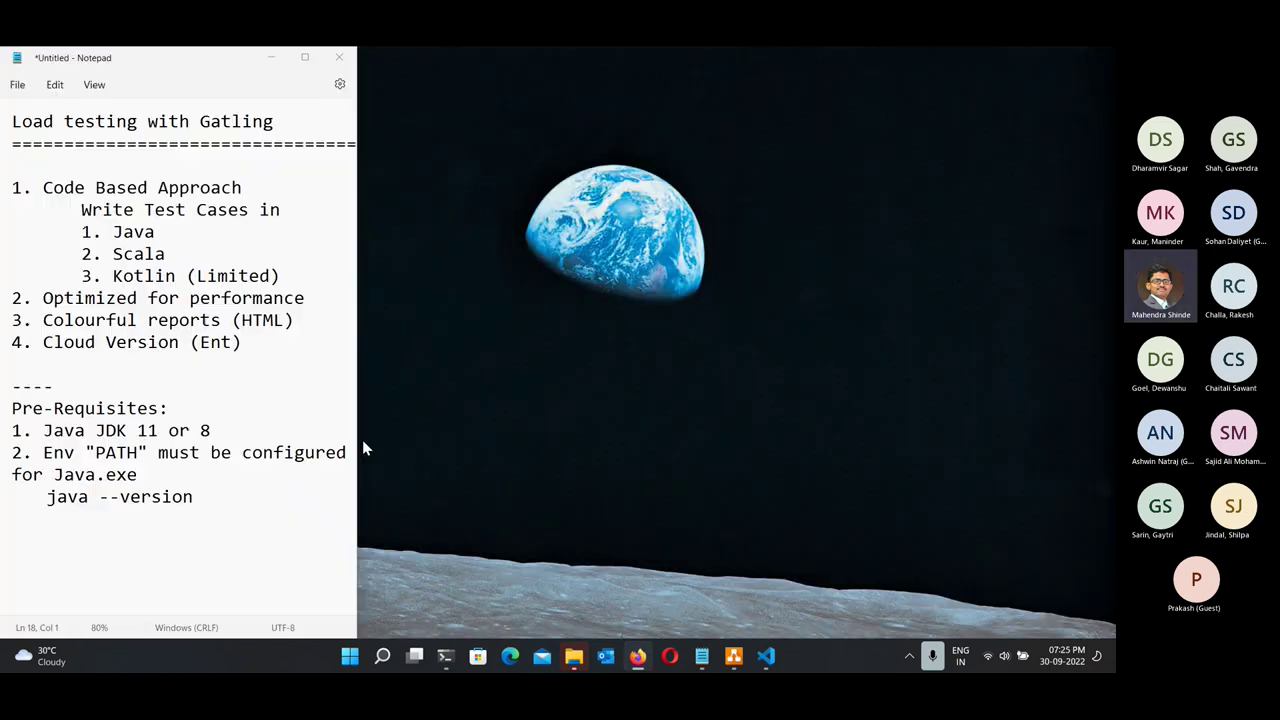
{"action": "left_click", "coordinate": [447, 656]}
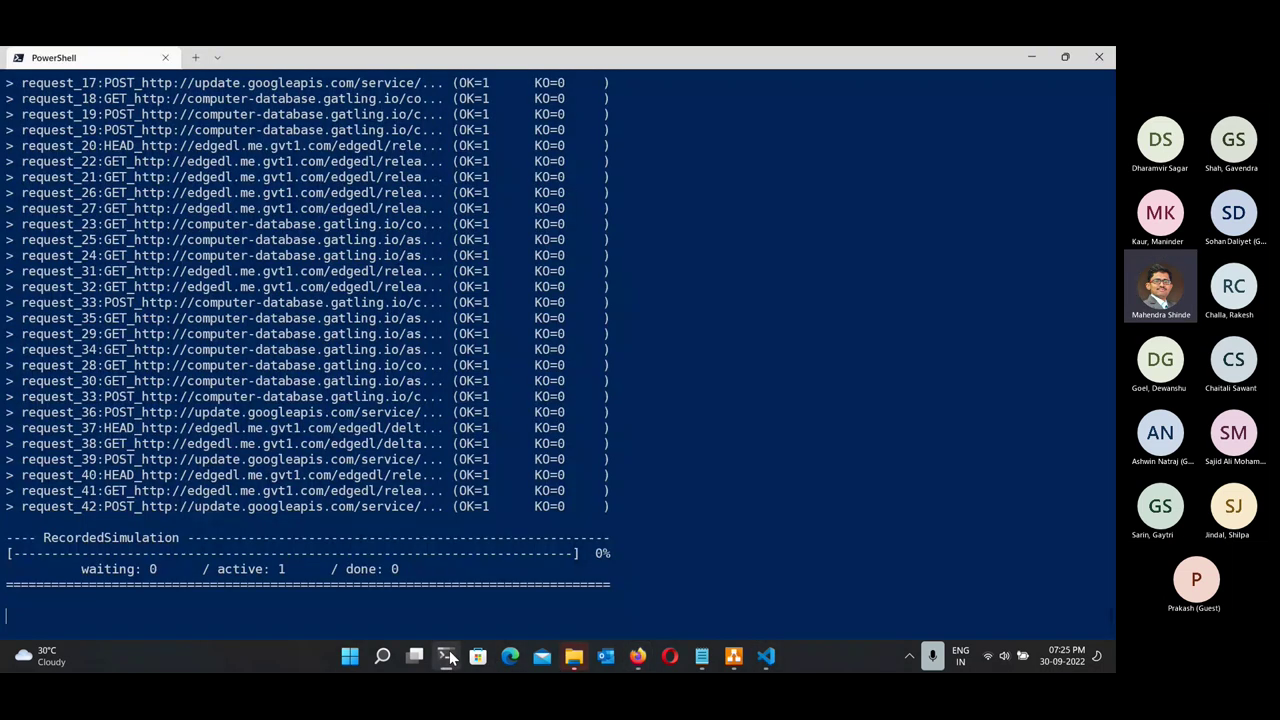
{"action": "left_click", "coordinate": [575, 660]}
{"action": "left_click", "coordinate": [318, 350]}
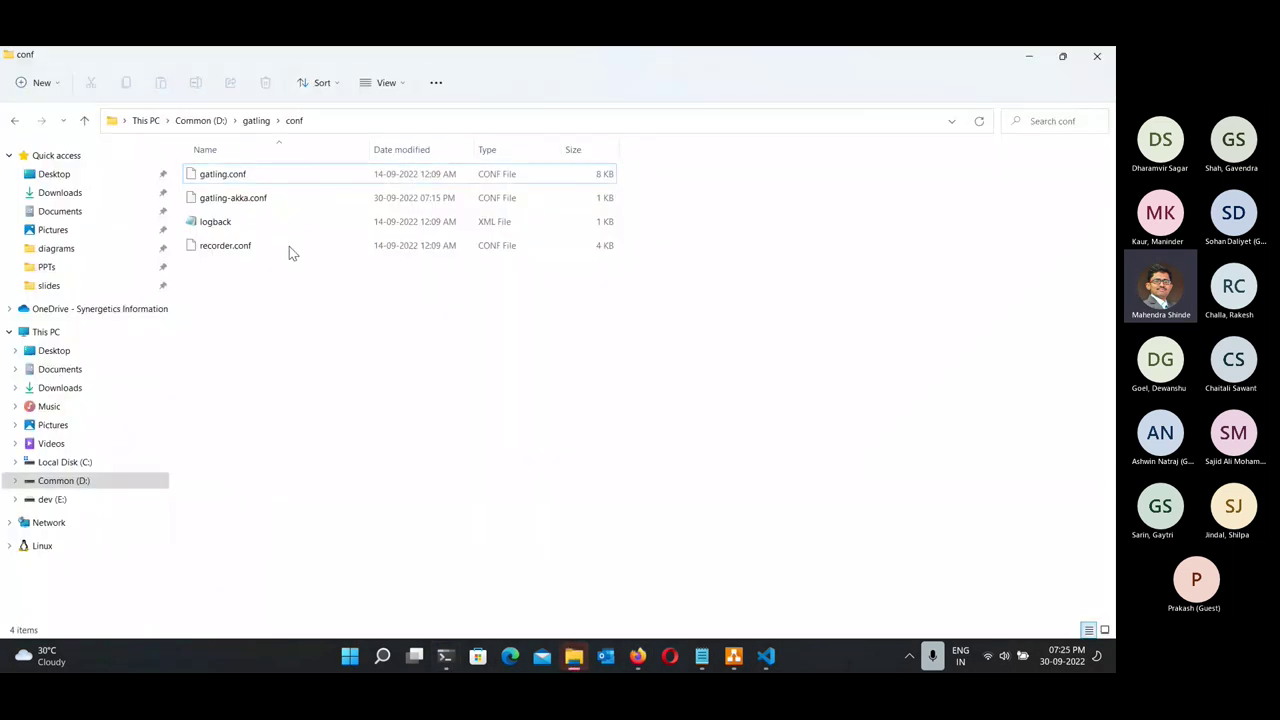
{"action": "left_click", "coordinate": [222, 120]}
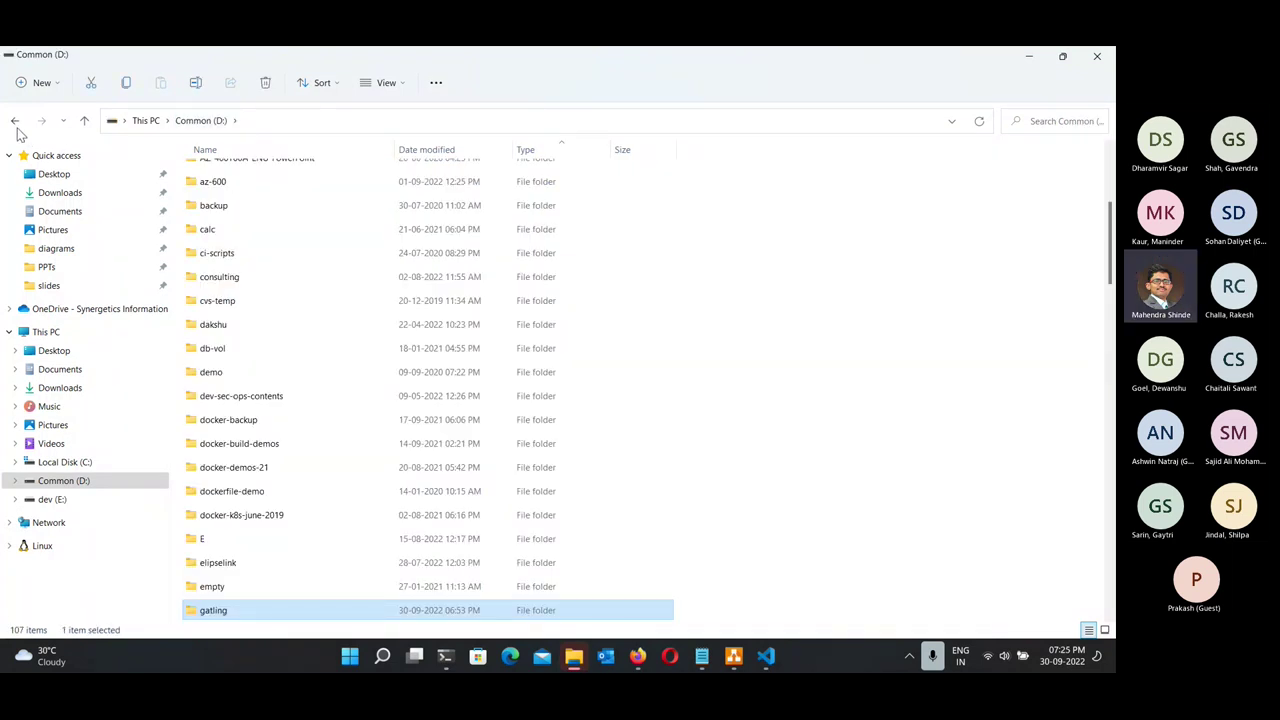
{"action": "left_click", "coordinate": [17, 127]}
{"action": "left_click", "coordinate": [252, 121]}
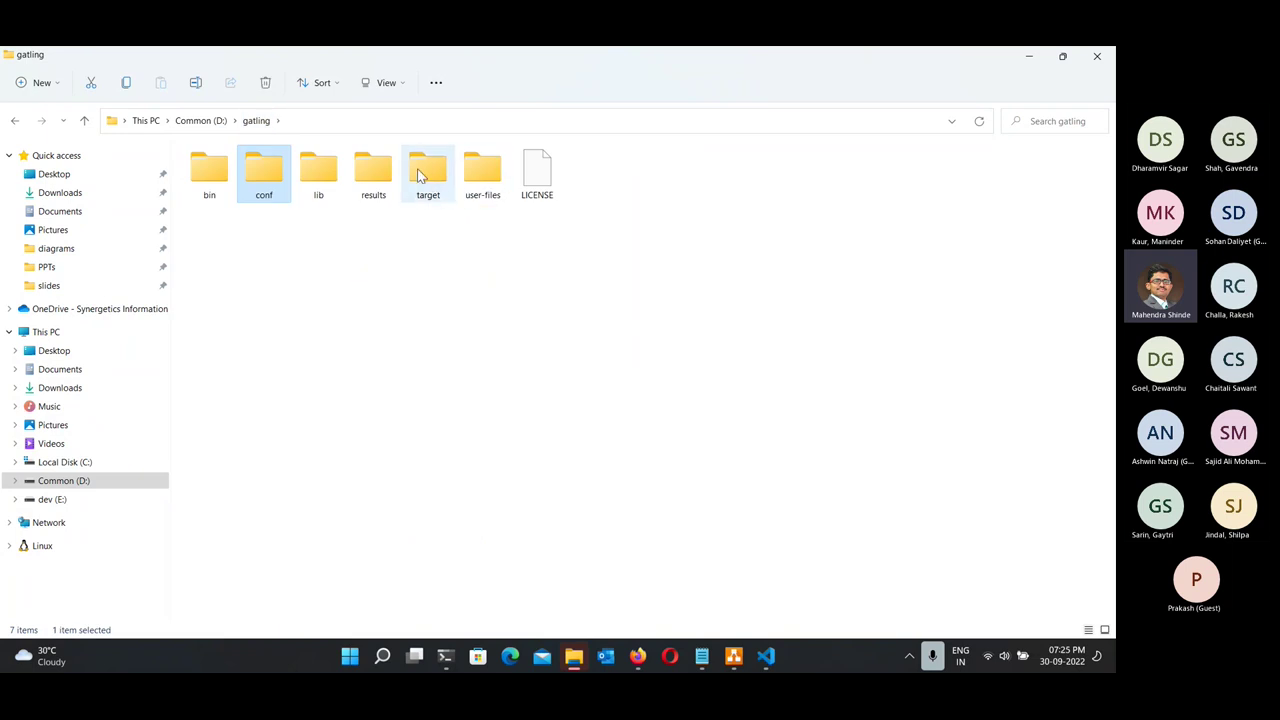
{"action": "double_click", "coordinate": [373, 172]}
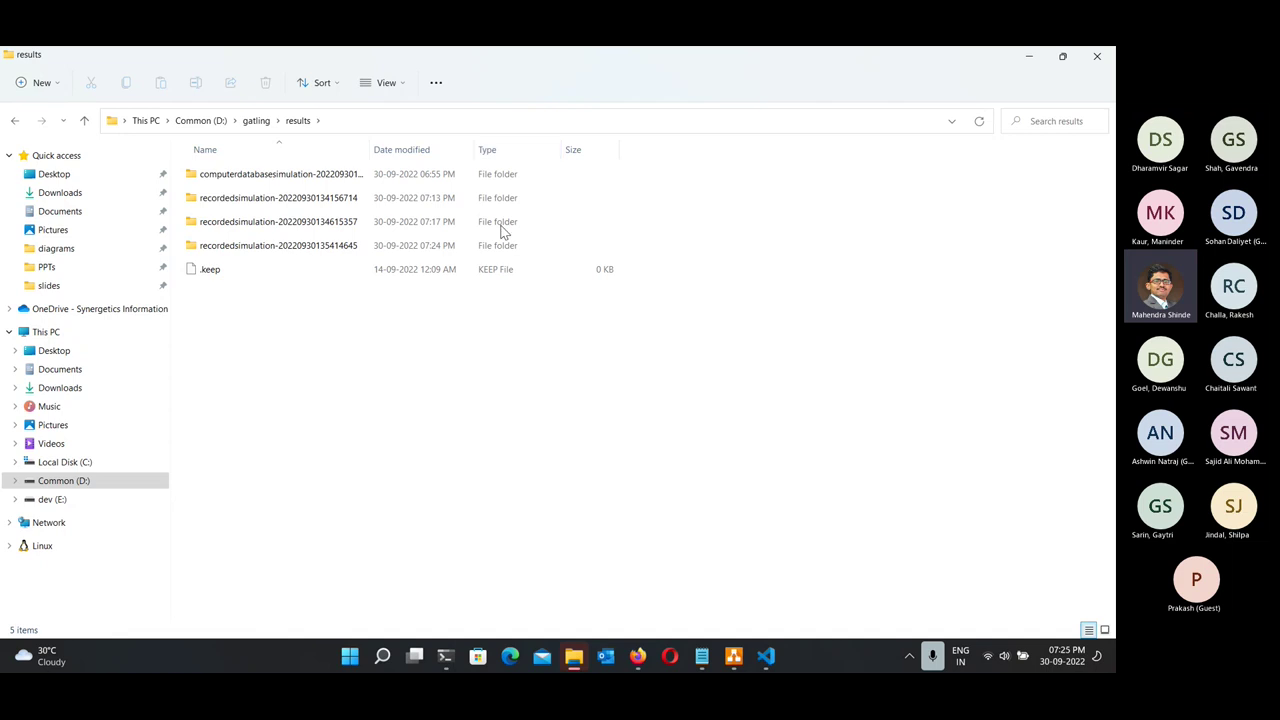
{"action": "left_click", "coordinate": [254, 248]}
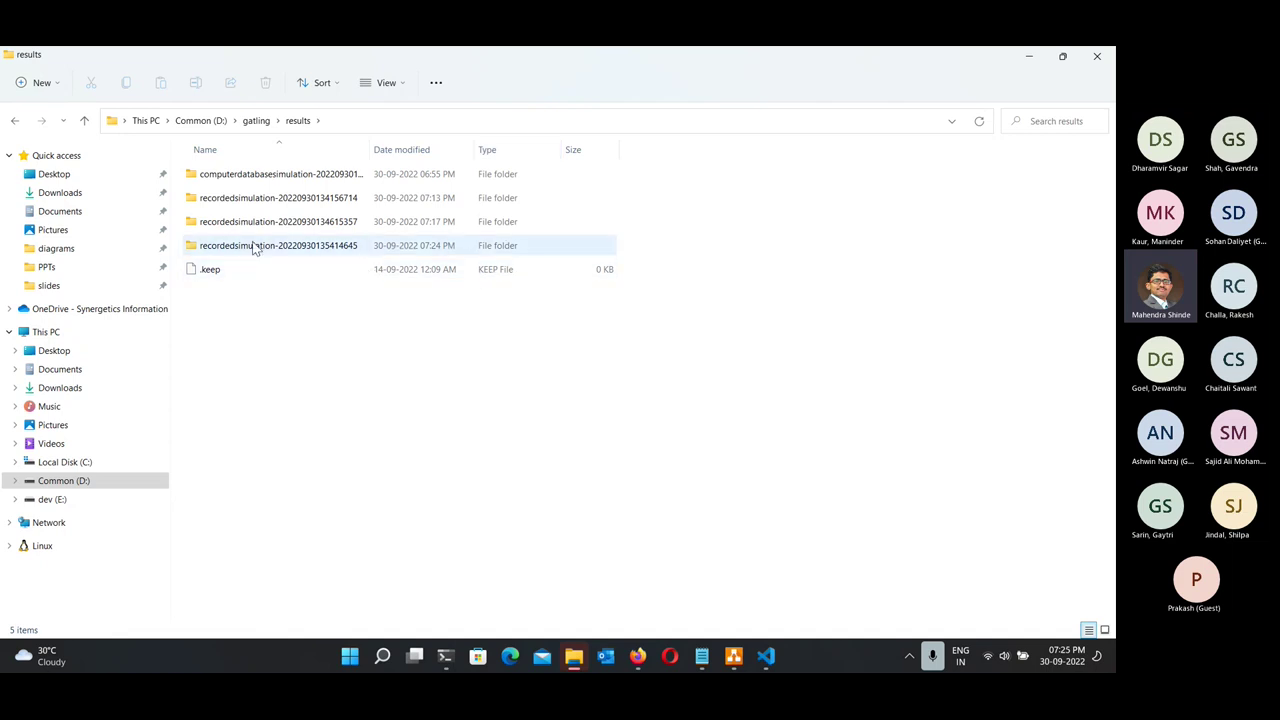
{"action": "double_click", "coordinate": [254, 248]}
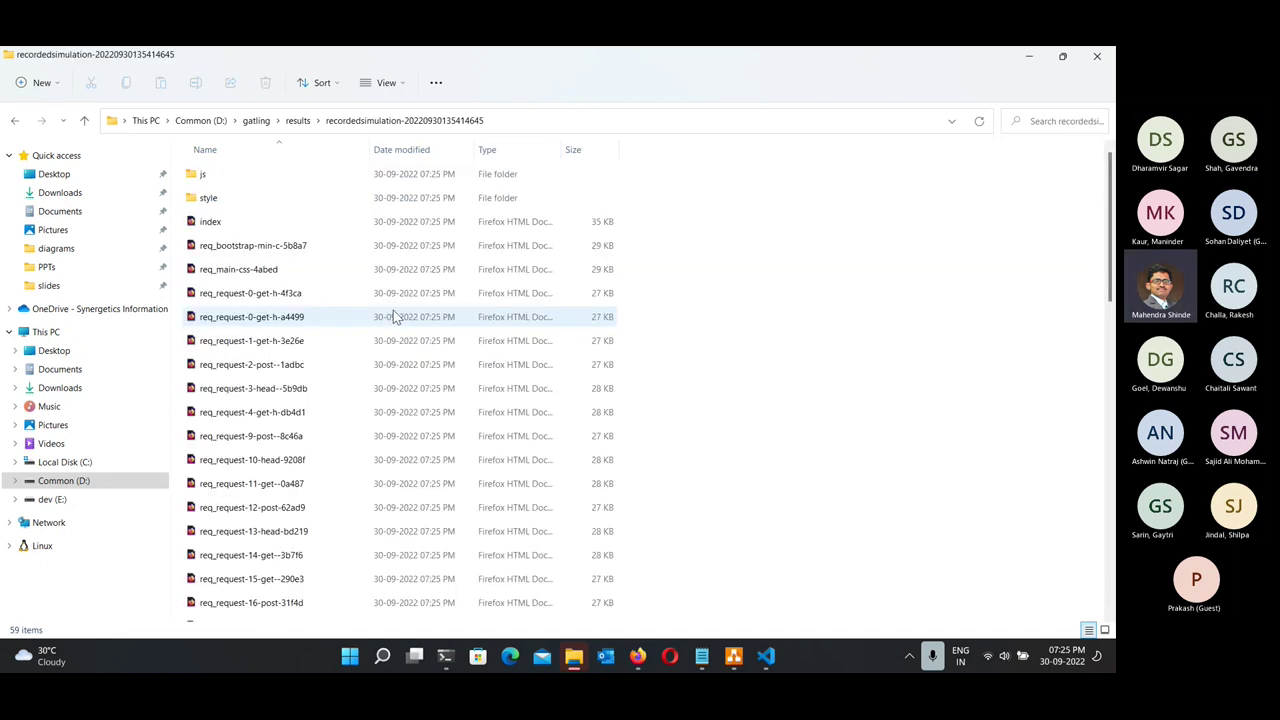
Dismiss the finished run's pause in PowerShell and open the index report from the new results folder in Firefox.
{"action": "left_click", "coordinate": [1033, 57]}
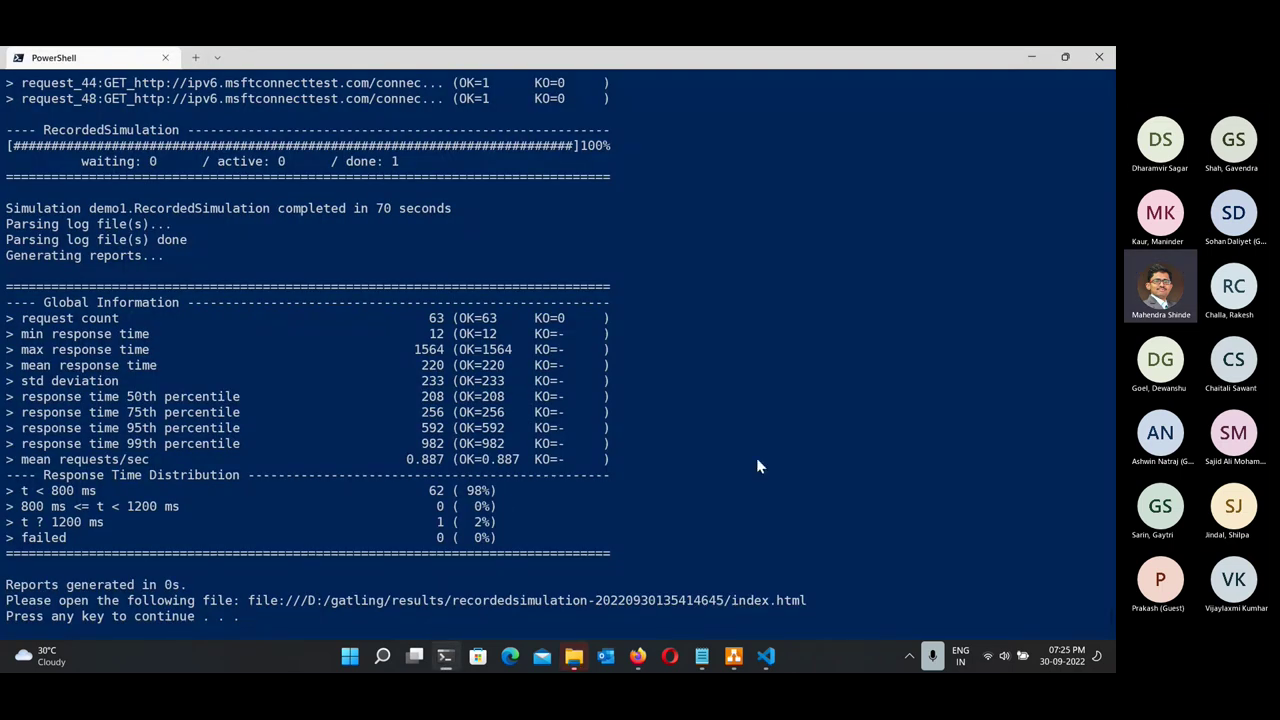
{"action": "key", "text": "Return"}
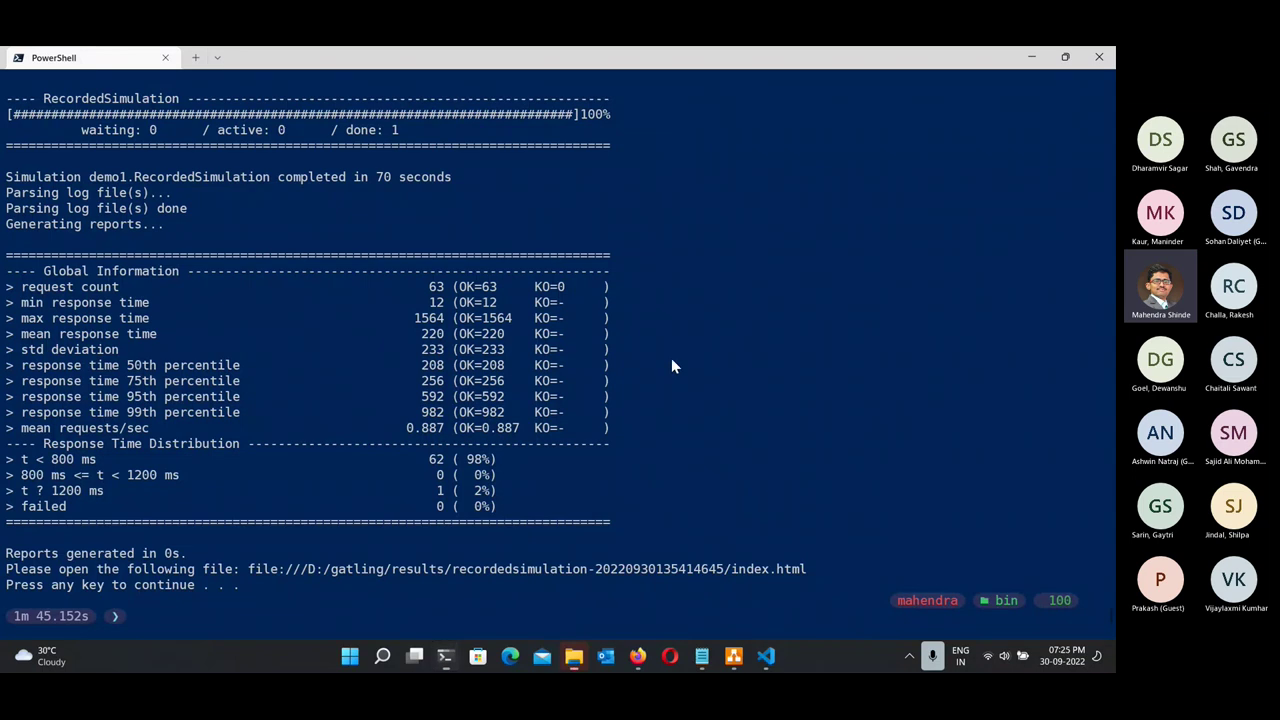
{"action": "key", "text": "alt+Tab"}
{"action": "left_click", "coordinate": [273, 222]}
{"action": "double_click", "coordinate": [273, 222]}
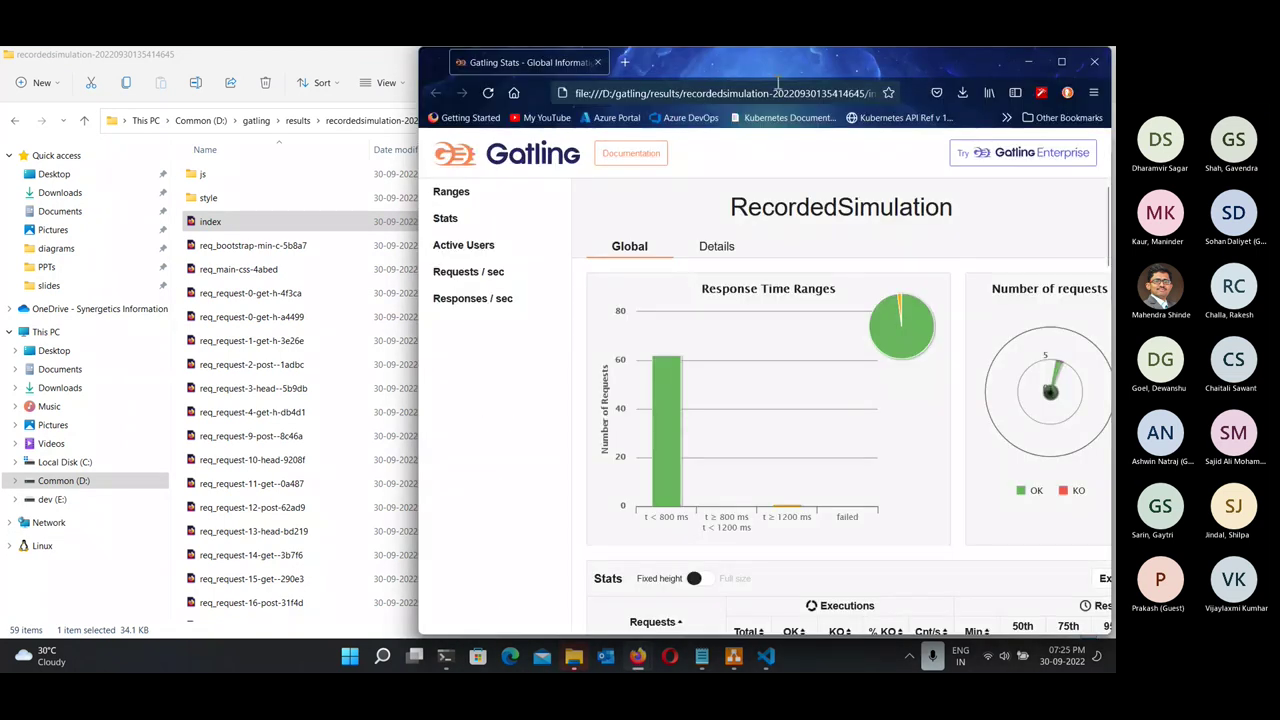
Maximize the new RecordedSimulation report, examine its Active Users chart and close the report.
{"action": "double_click", "coordinate": [788, 53]}
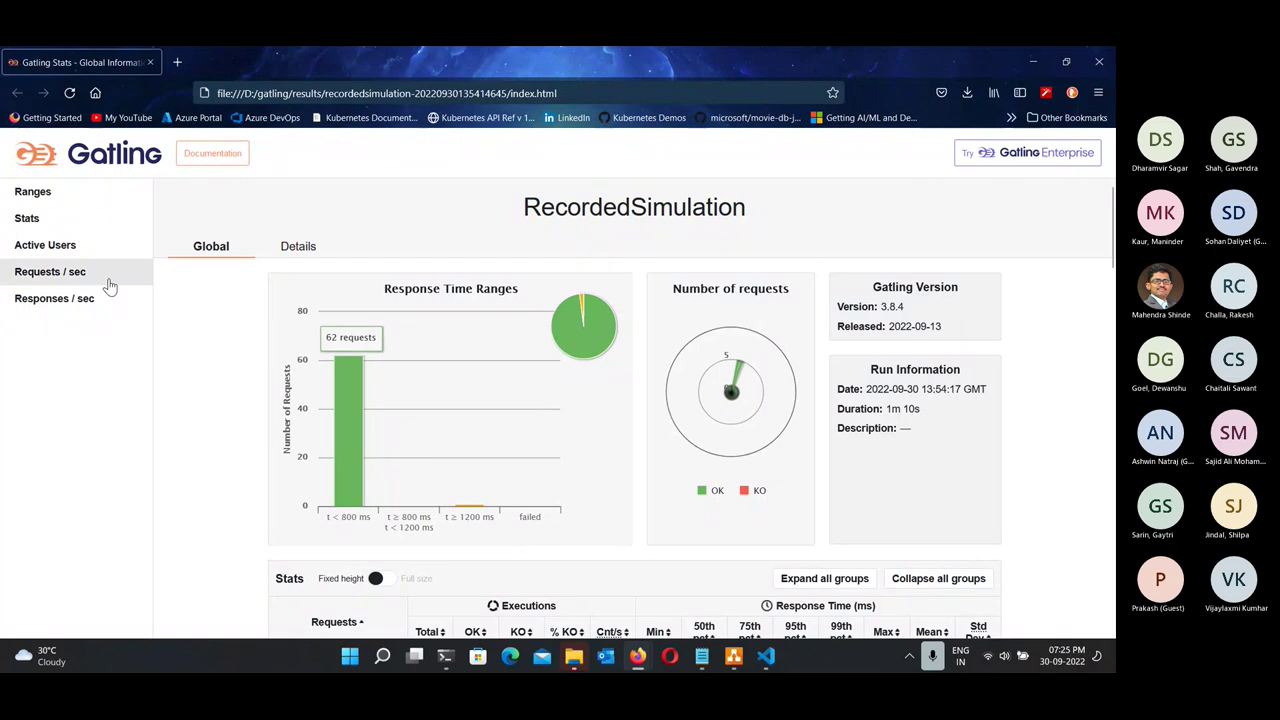
{"action": "left_click", "coordinate": [45, 244]}
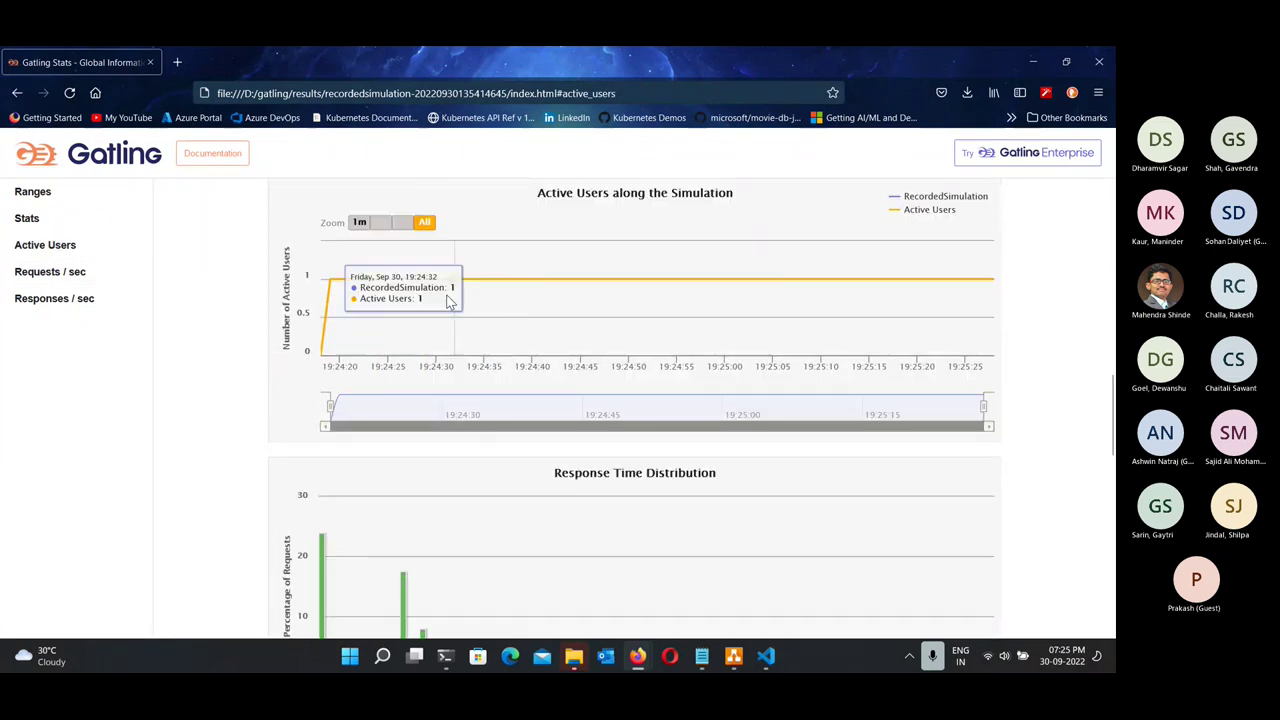
{"action": "scroll", "coordinate": [645, 400], "scroll_direction": "down", "scroll_amount": 3}
{"action": "left_click", "coordinate": [1103, 60]}
Browse to gatling\user-files\simulations\demo1 and open the RecordedSimulation Java file in a maximized Notepad window.
{"action": "left_click", "coordinate": [252, 121]}
{"action": "left_click", "coordinate": [482, 186]}
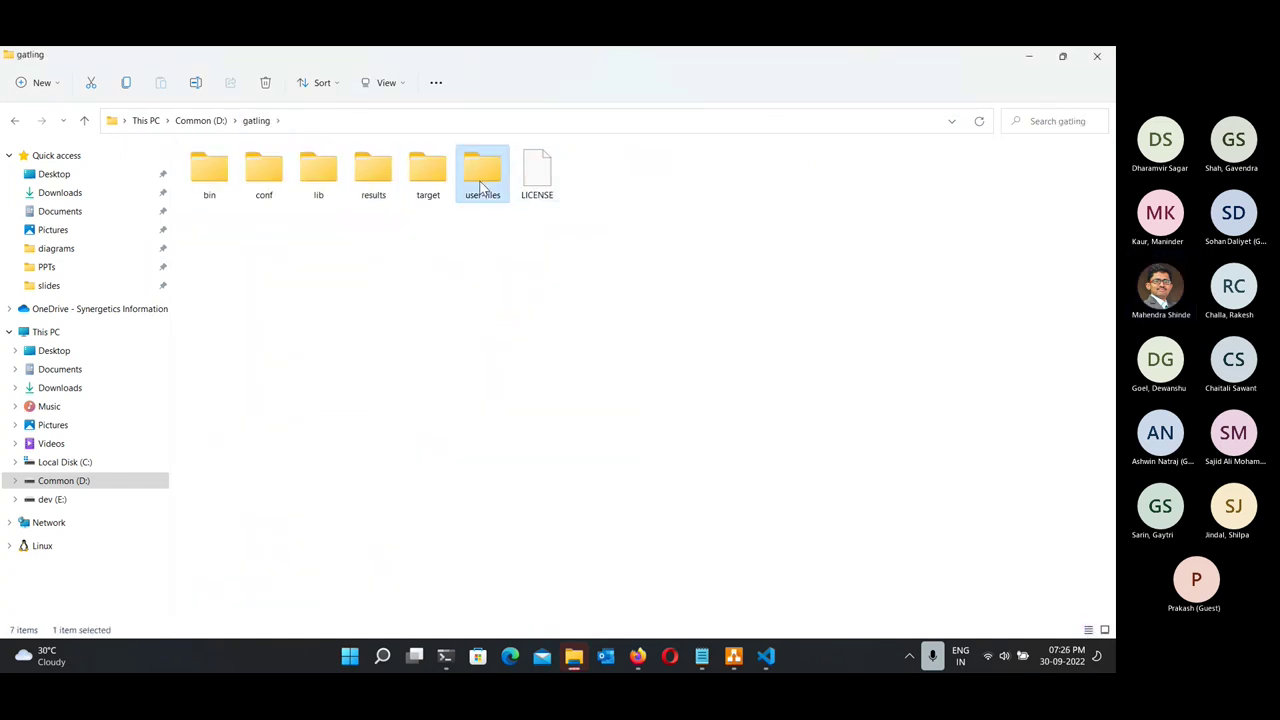
{"action": "double_click", "coordinate": [482, 186]}
{"action": "double_click", "coordinate": [241, 219]}
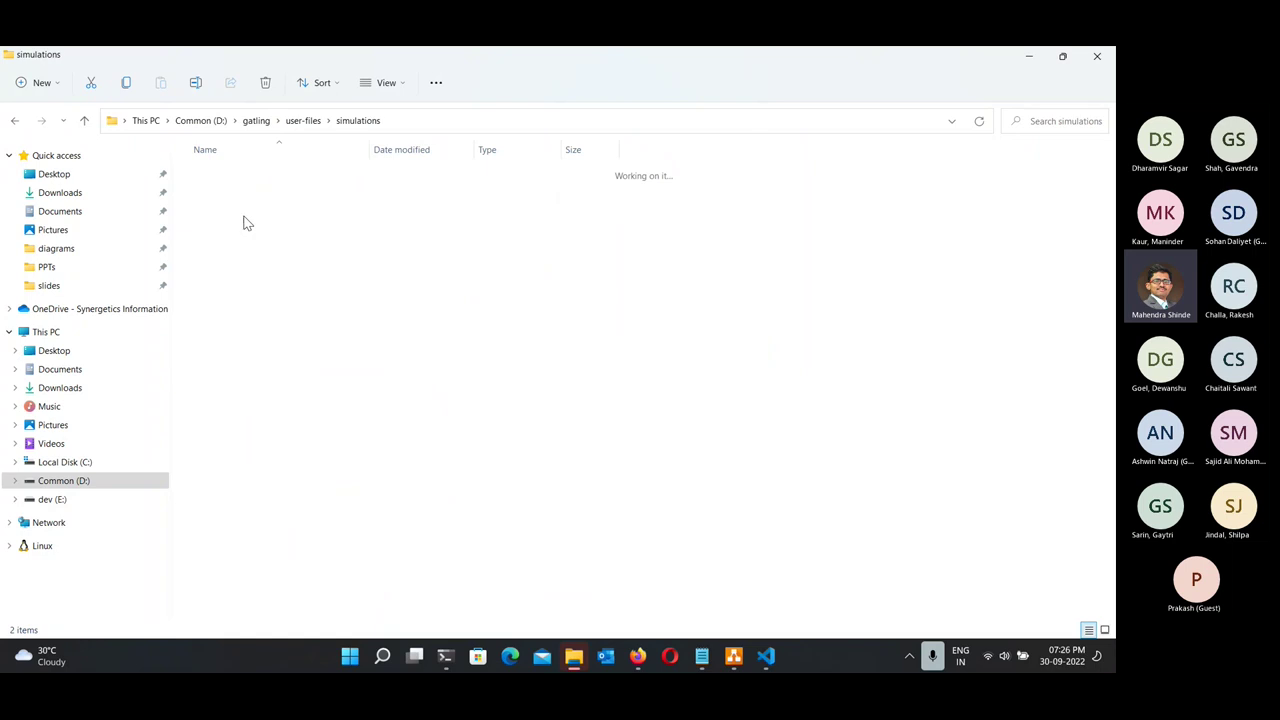
{"action": "double_click", "coordinate": [268, 205]}
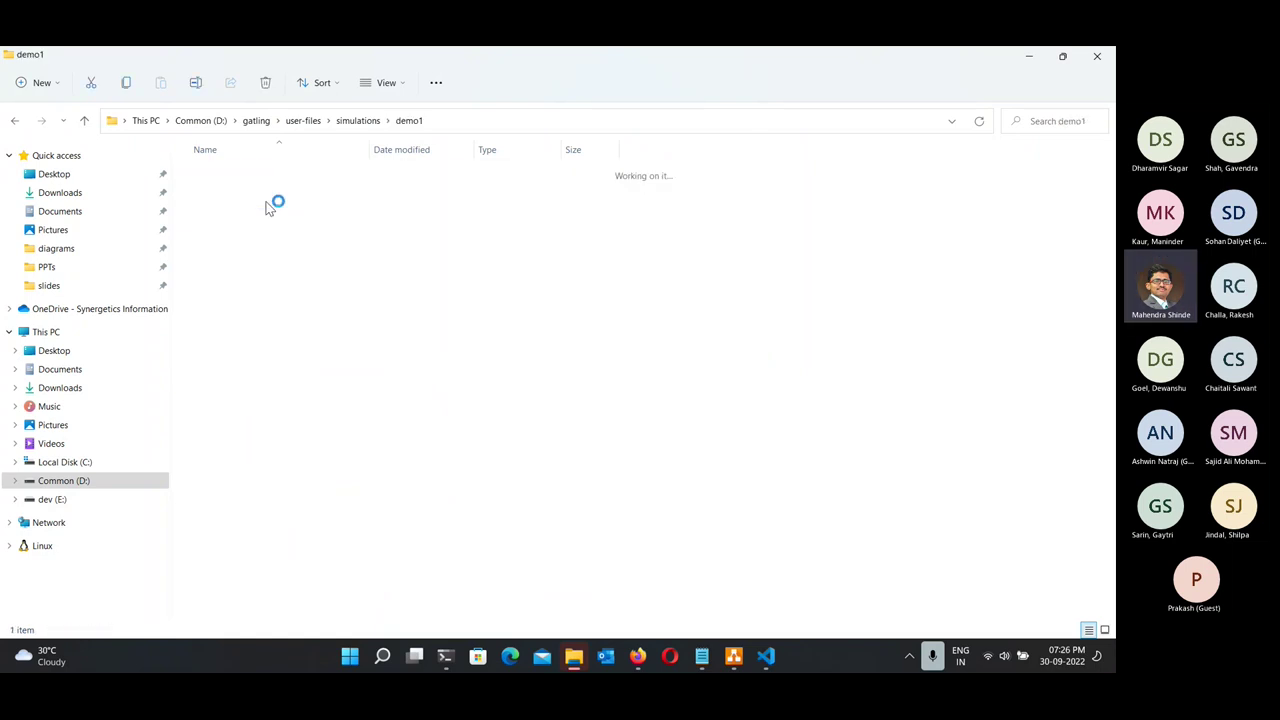
{"action": "left_click", "coordinate": [292, 184]}
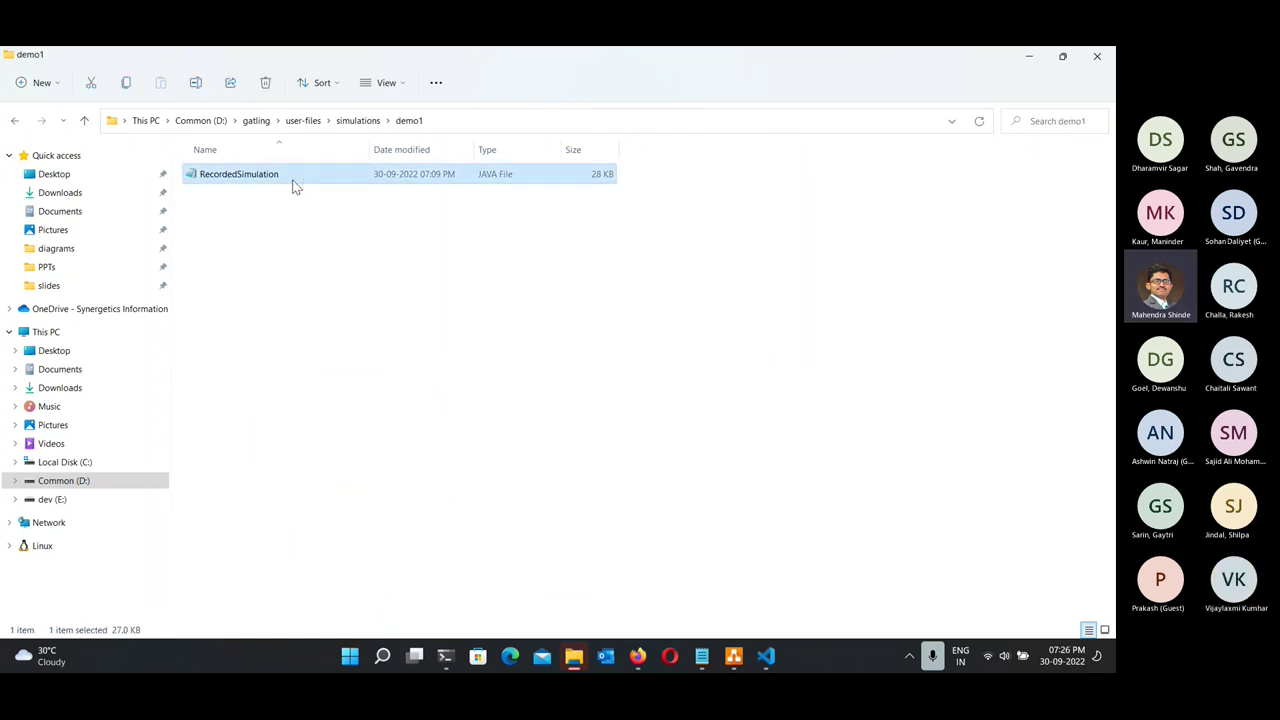
{"action": "double_click", "coordinate": [293, 186]}
{"action": "double_click", "coordinate": [591, 205]}
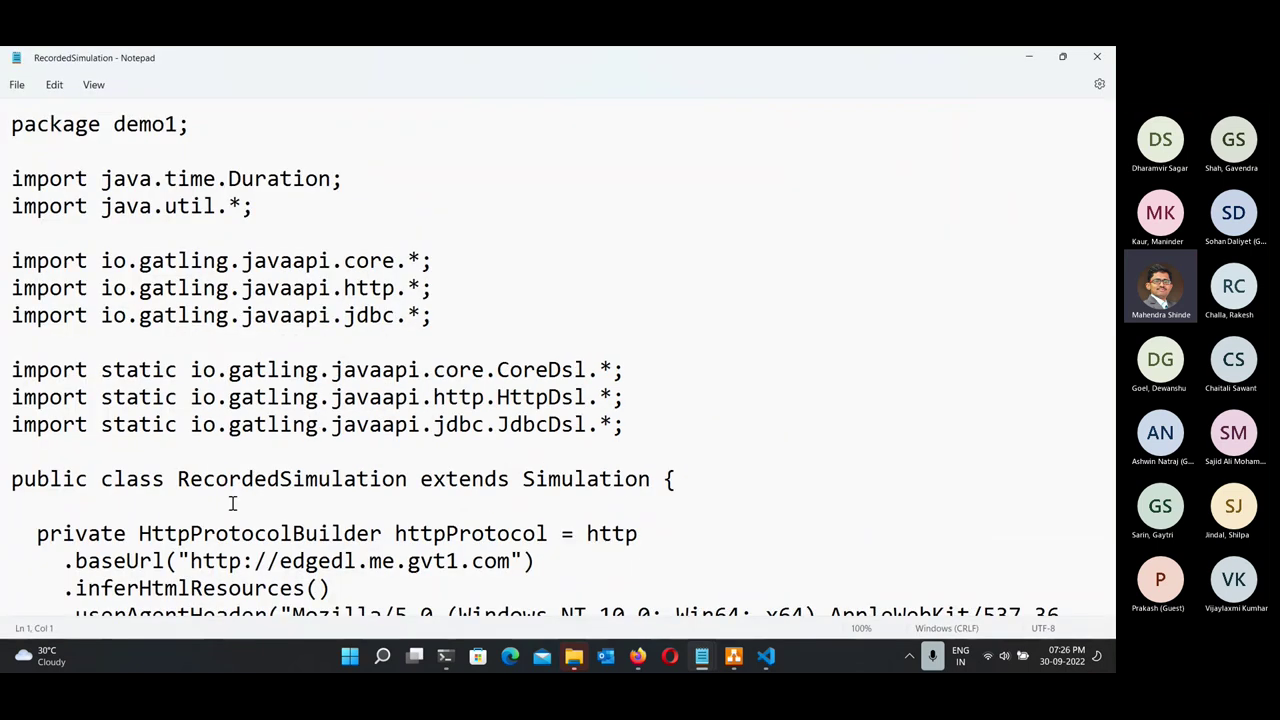
Insert three blank lines below the public class RecordedSimulation declaration and place the cursor on the second blank line.
{"action": "scroll", "coordinate": [232, 503], "scroll_direction": "down", "scroll_amount": 2}
{"action": "left_click", "coordinate": [130, 322]}
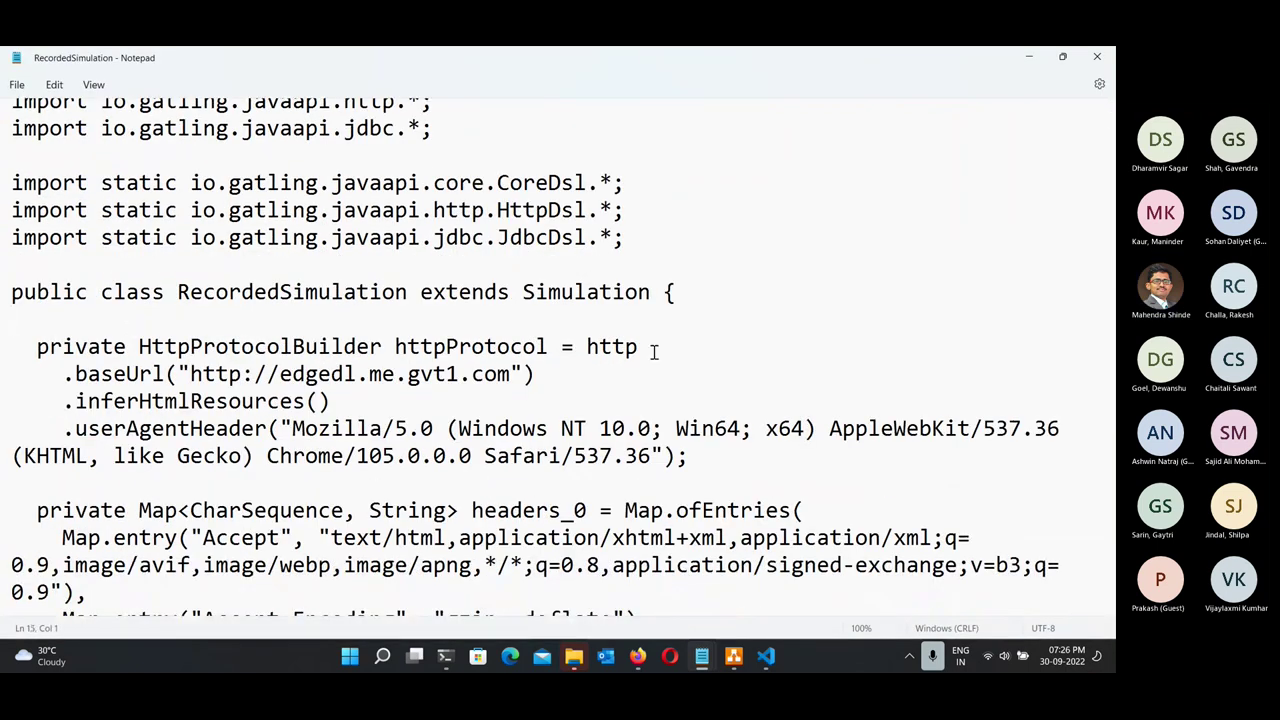
{"action": "key", "text": "Return"}
{"action": "key", "text": "Return"}
{"action": "key", "text": "Return"}
{"action": "key", "text": "Up"}
{"action": "key", "text": "Up"}
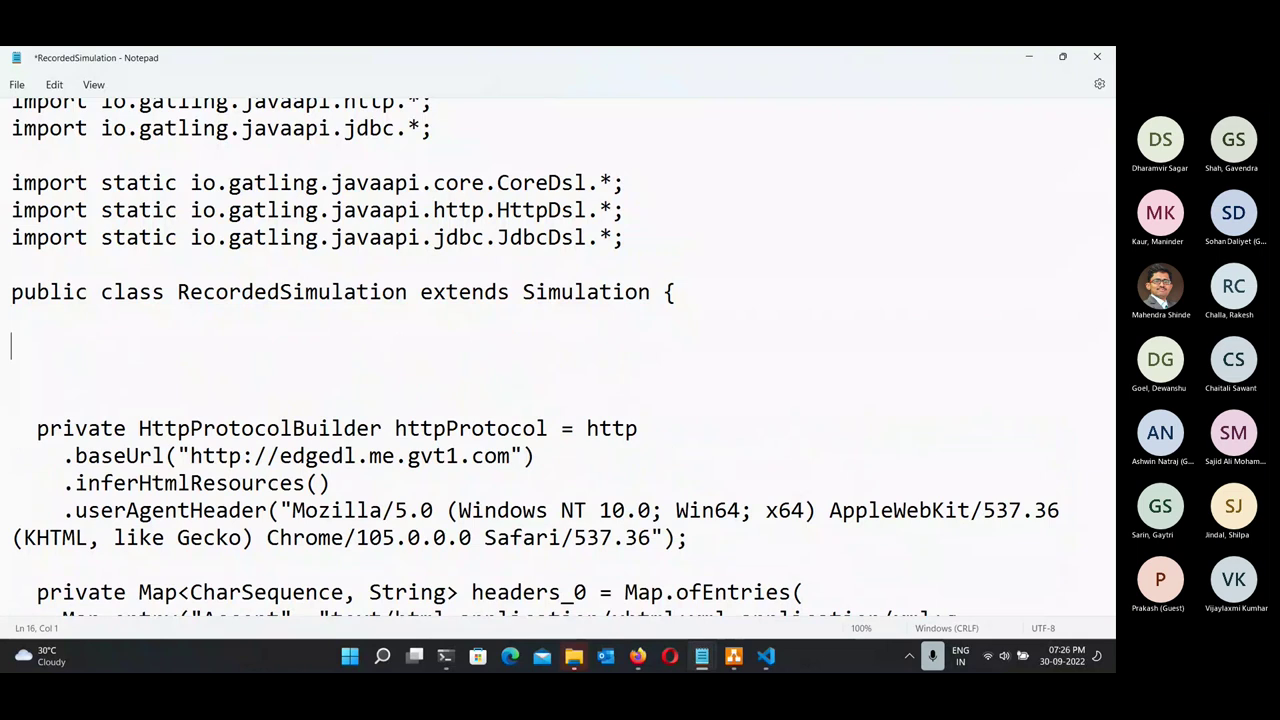
Try adding setUp(scn.injectOpen(atOnceUsers(1))).protocols(httpProtocol); below the class declaration, and cut it out again.
{"action": "type", "text": "setUp(scn.injectOpen(atOnceUsers(1))).protocols(httpProtocol);"}
{"action": "key", "text": "shift+Home"}
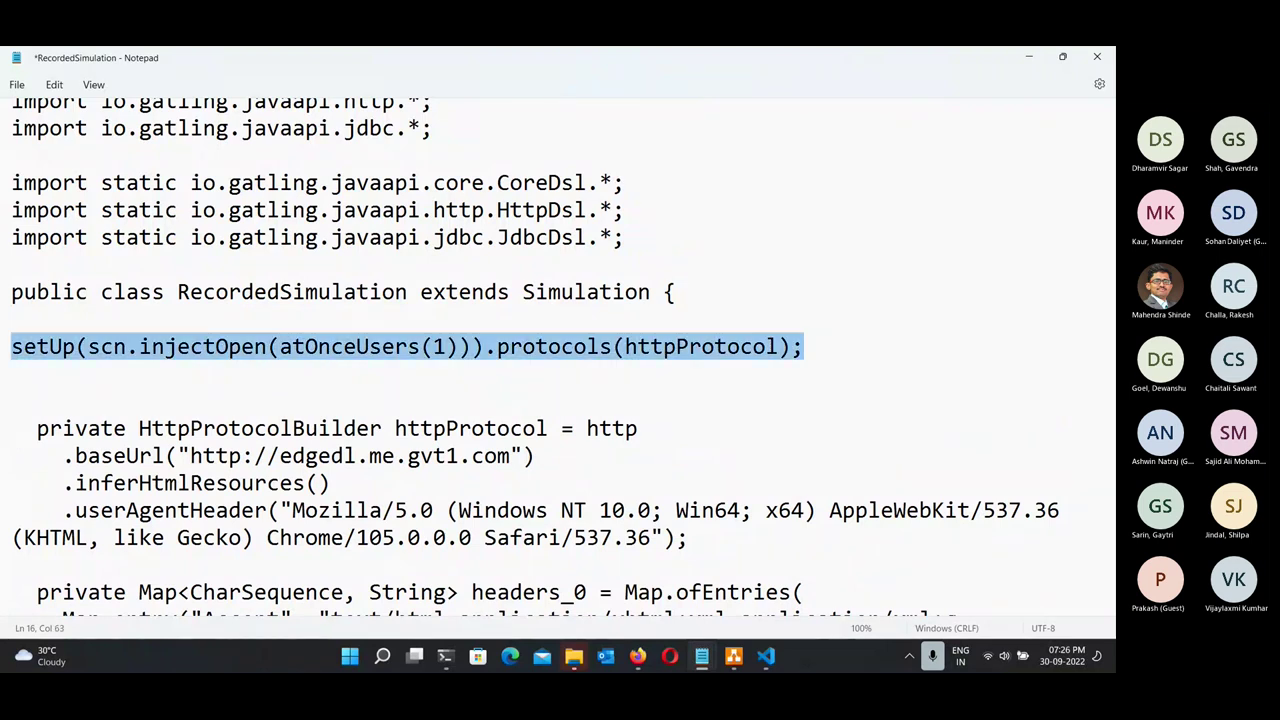
{"action": "key", "text": "ctrl+x"}
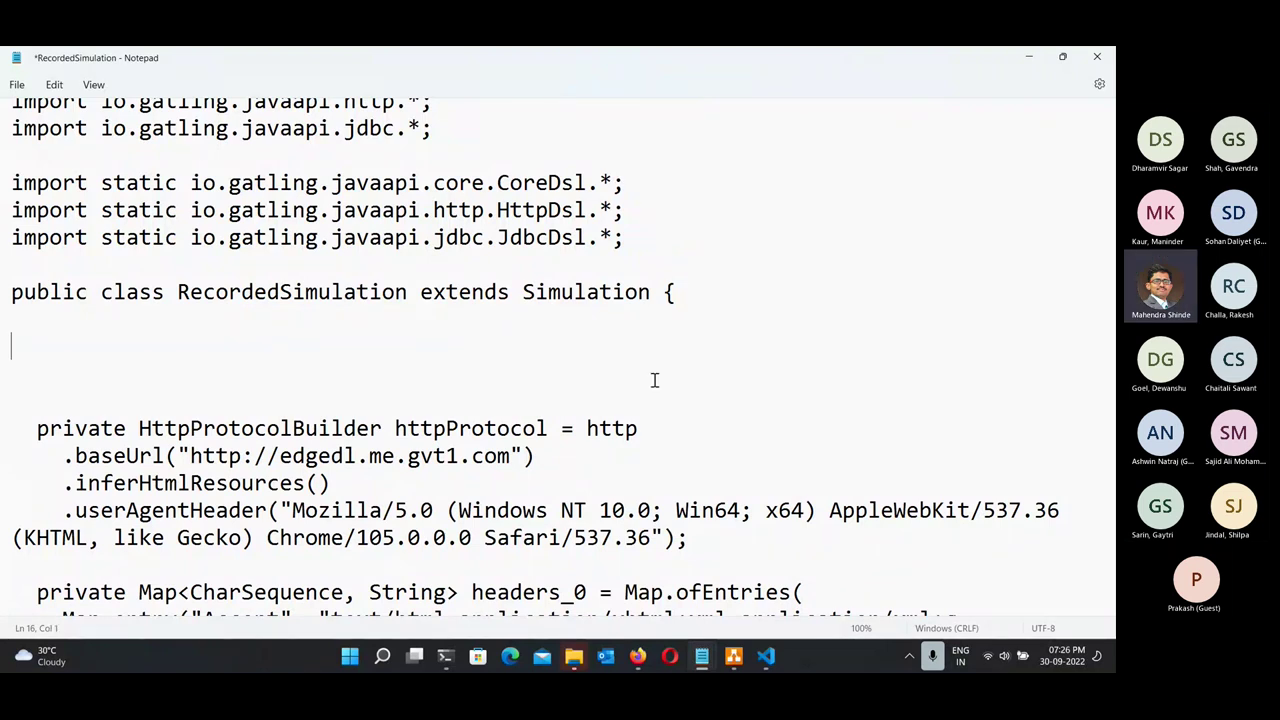
Read through the RecordedSimulation code, from the header maps to the recorded chain of exec requests and pauses.
{"action": "scroll", "coordinate": [652, 378], "scroll_direction": "down", "scroll_amount": 7}
{"action": "scroll", "coordinate": [650, 380], "scroll_direction": "down", "scroll_amount": 20}
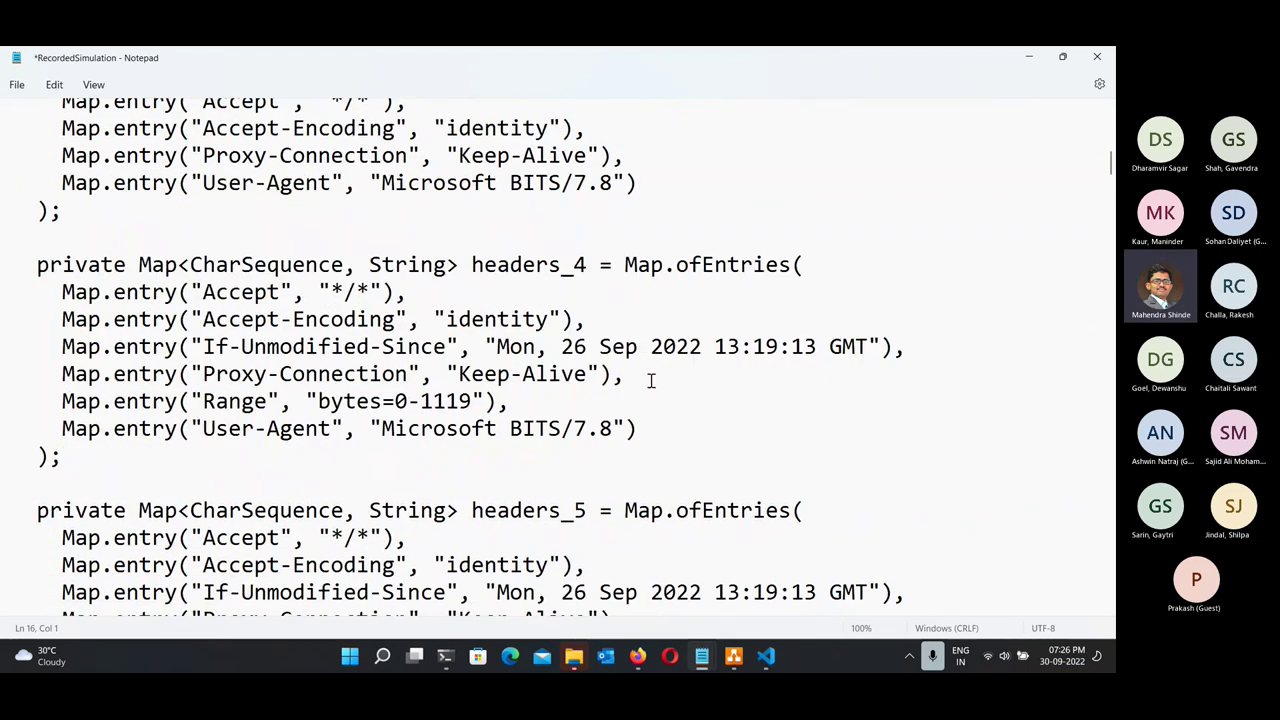
{"action": "scroll", "coordinate": [650, 380], "scroll_direction": "down", "scroll_amount": 20}
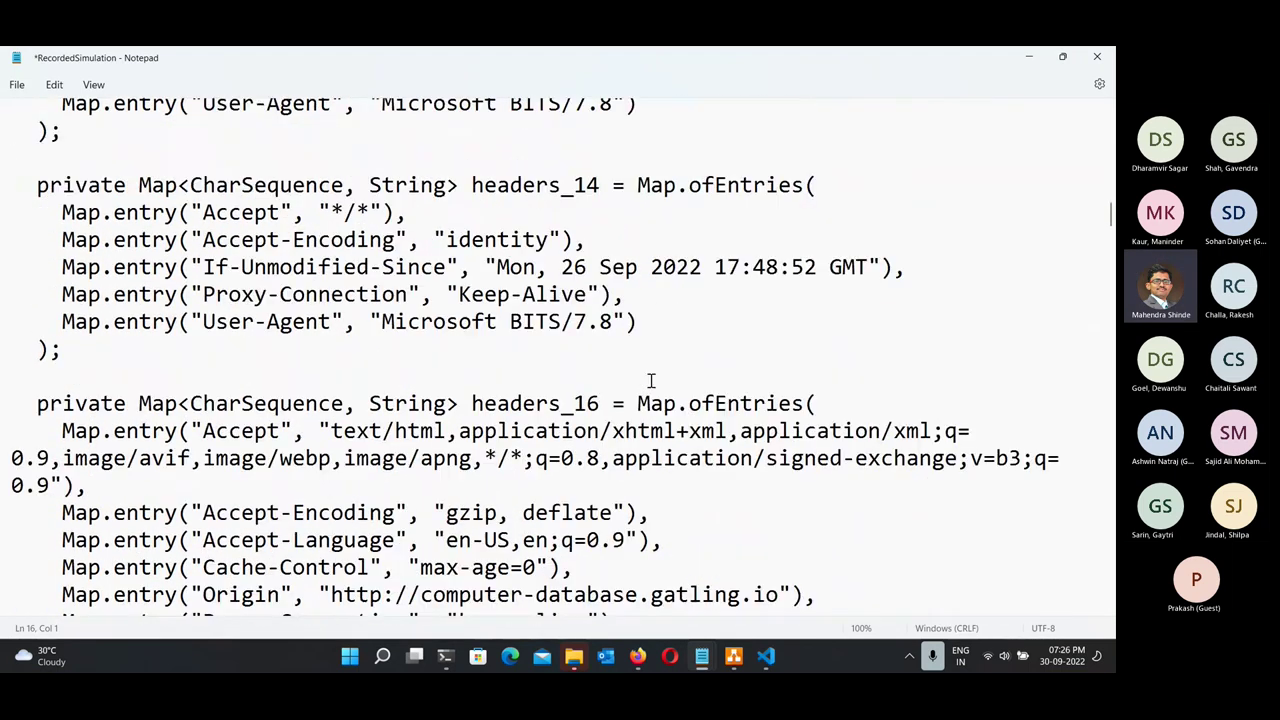
{"action": "scroll", "coordinate": [650, 380], "scroll_direction": "down", "scroll_amount": 20}
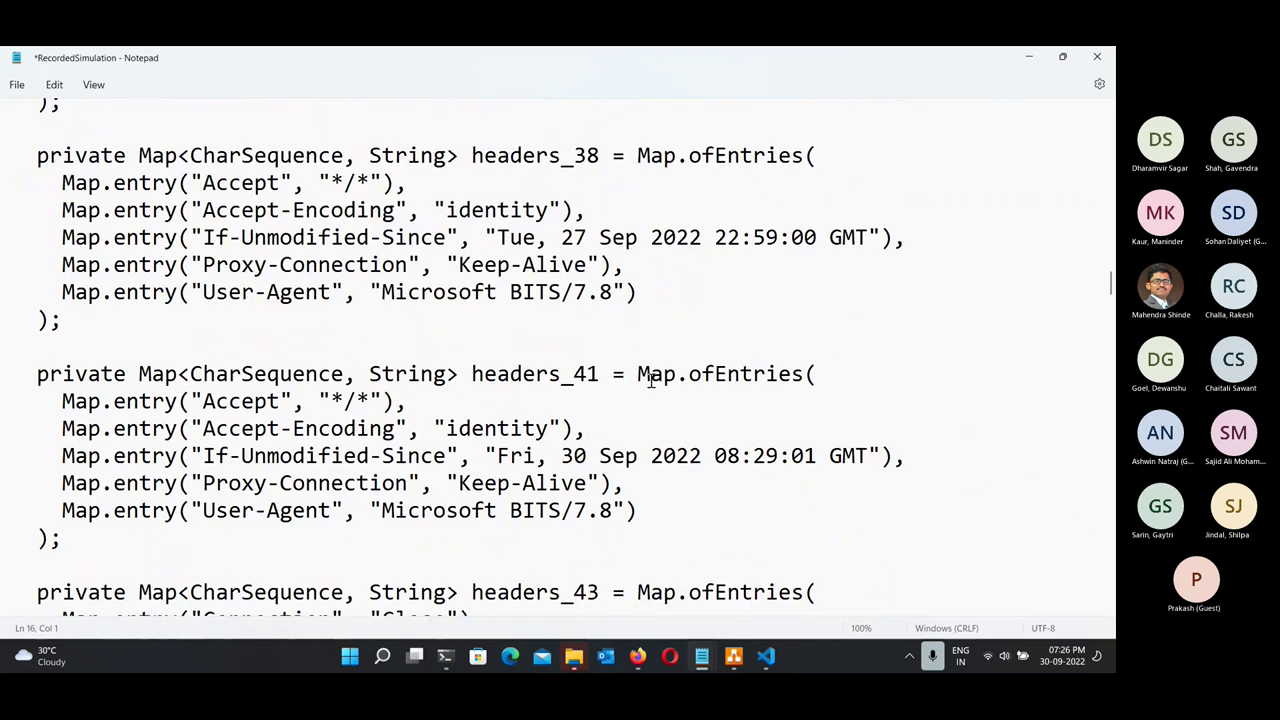
{"action": "scroll", "coordinate": [650, 380], "scroll_direction": "down", "scroll_amount": 12}
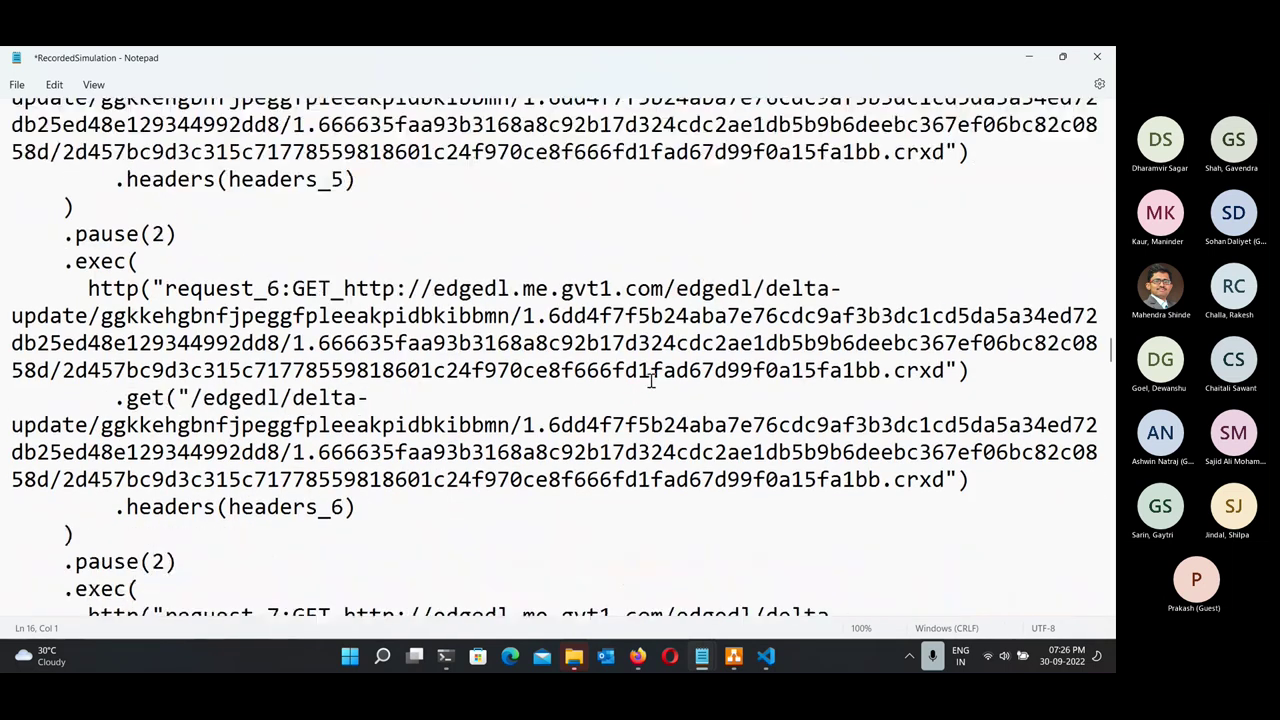
{"action": "scroll", "coordinate": [650, 380], "scroll_direction": "down", "scroll_amount": 20}
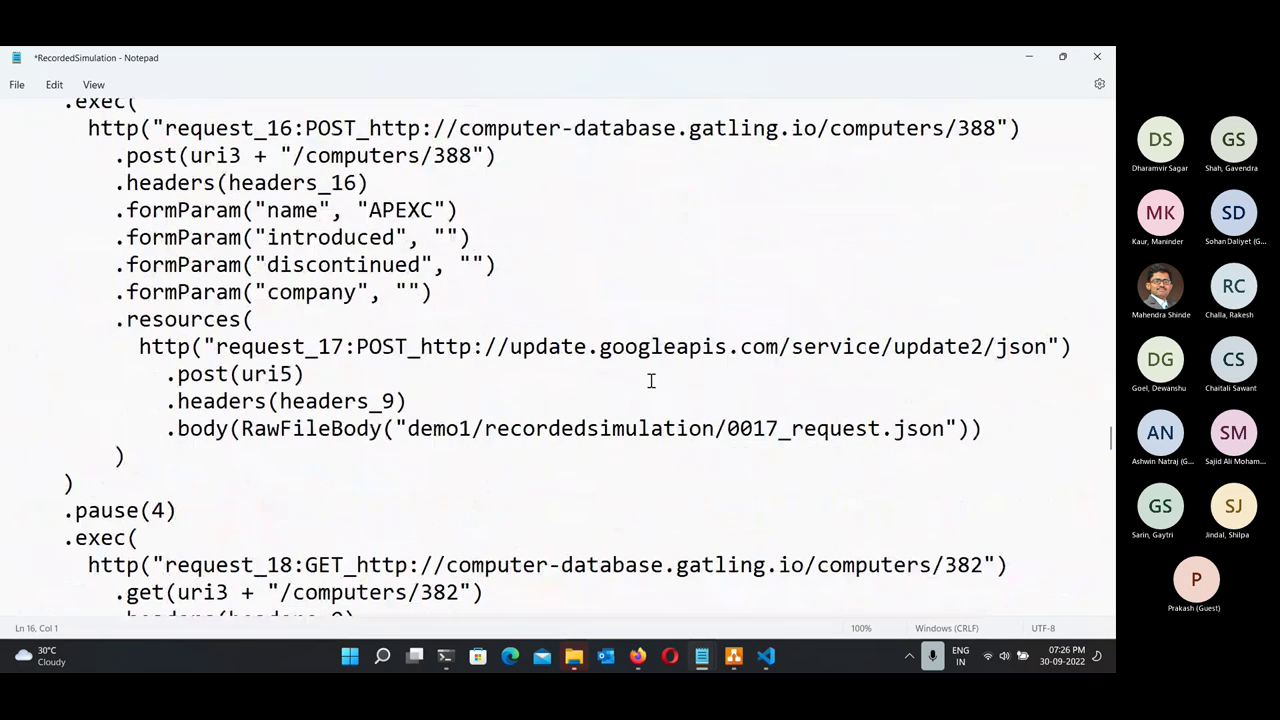
{"action": "scroll", "coordinate": [651, 380], "scroll_direction": "down", "scroll_amount": 20}
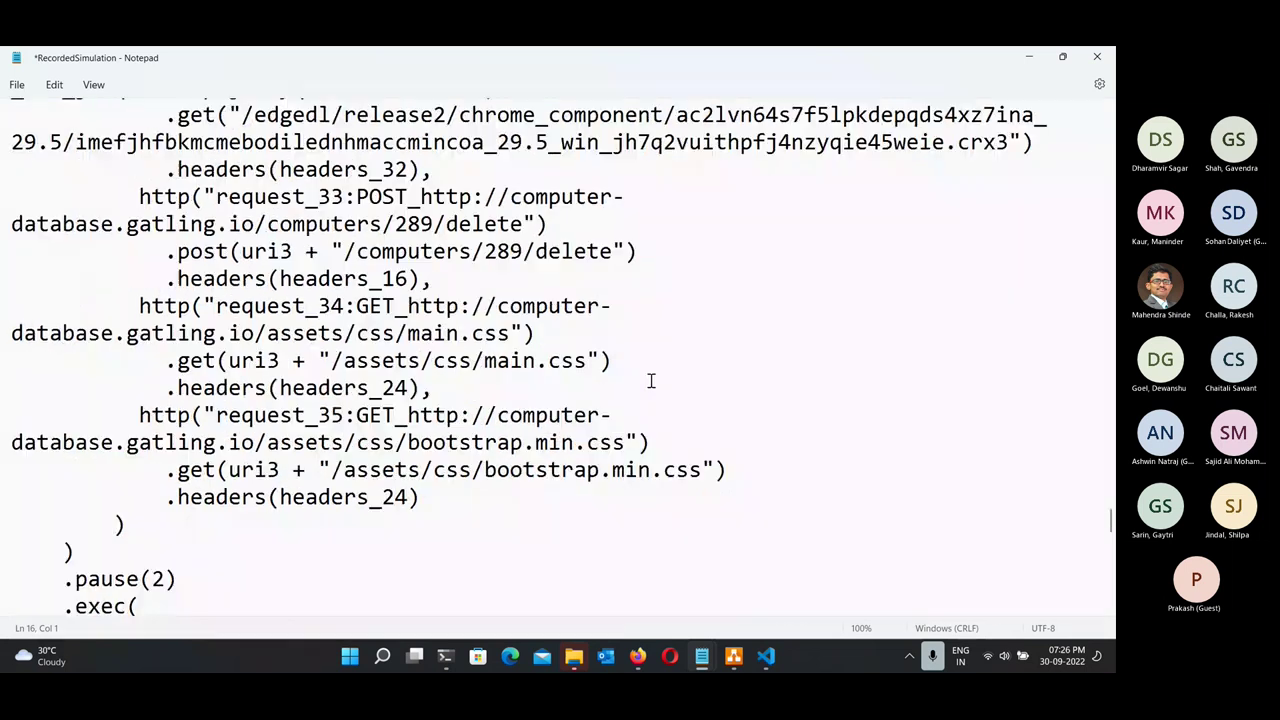
{"action": "scroll", "coordinate": [651, 380], "scroll_direction": "down", "scroll_amount": 5}
Return to the start of the file and examine the header maps, the uri strings and the ScenarioBuilder scn definition.
{"action": "scroll", "coordinate": [651, 380], "scroll_direction": "up", "scroll_amount": 20}
{"action": "scroll", "coordinate": [651, 380], "scroll_direction": "up", "scroll_amount": 20}
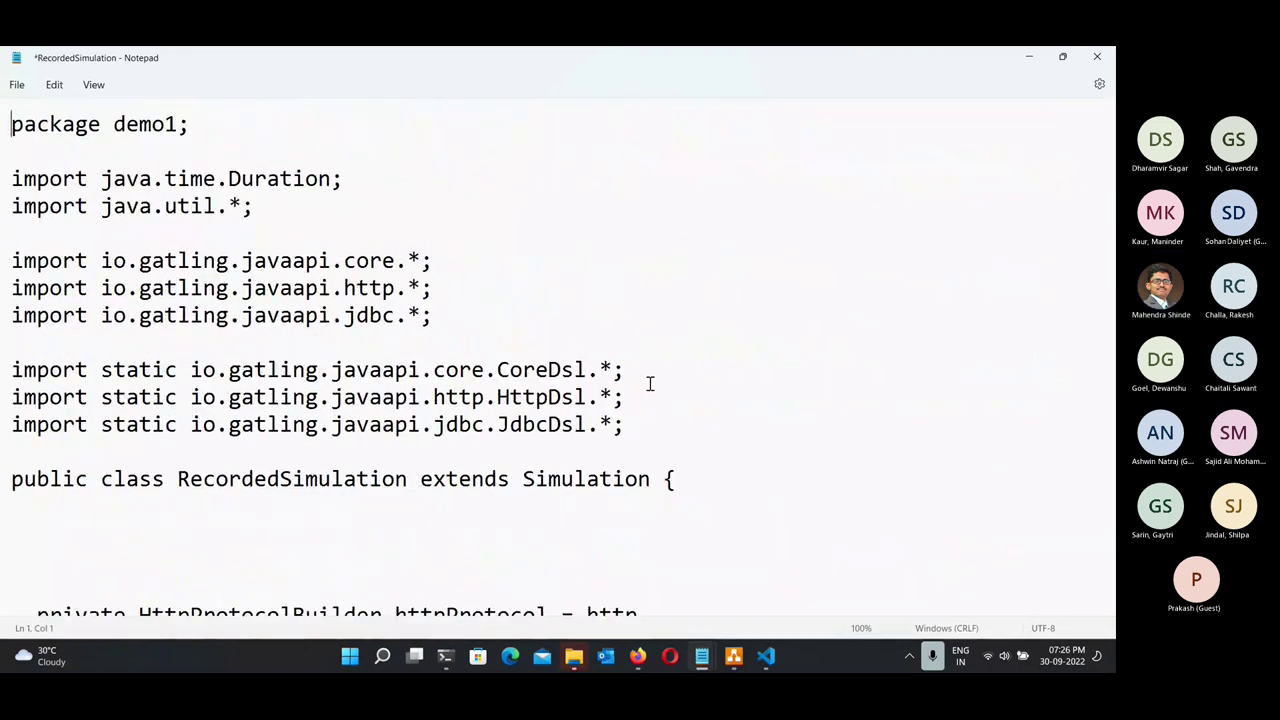
{"action": "scroll", "coordinate": [649, 383], "scroll_direction": "down", "scroll_amount": 20}
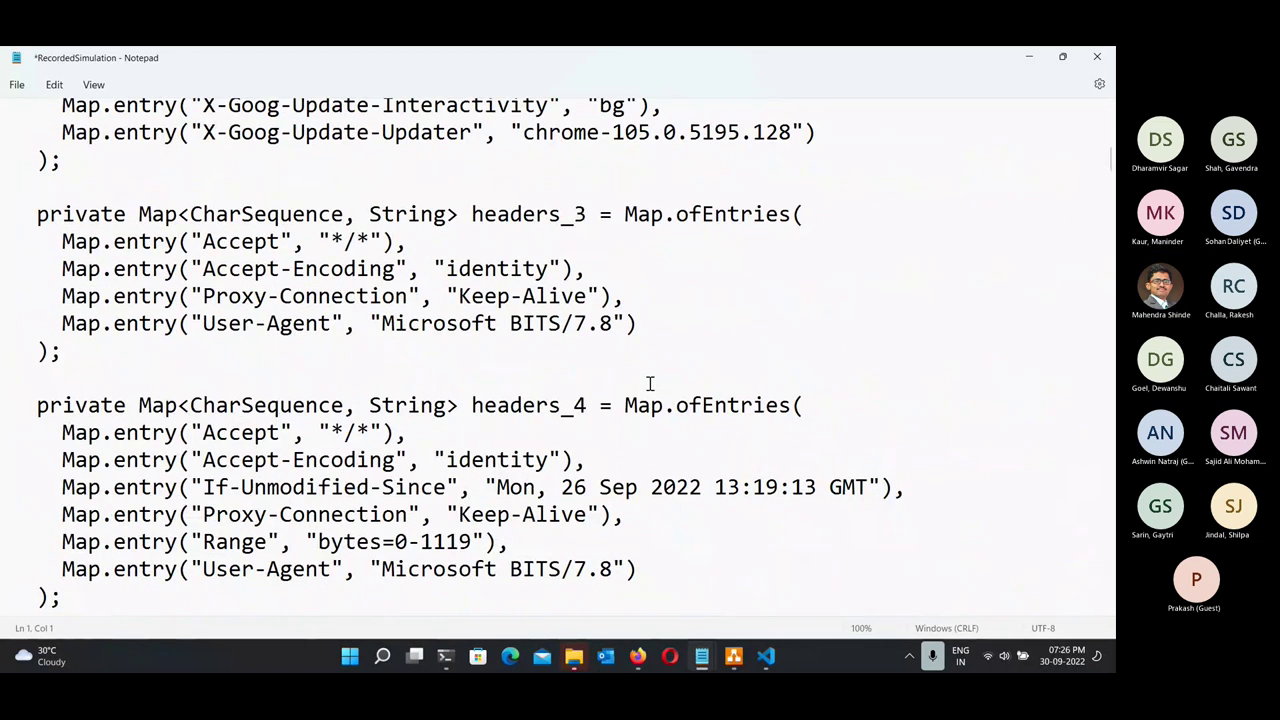
{"action": "scroll", "coordinate": [649, 383], "scroll_direction": "down", "scroll_amount": 20}
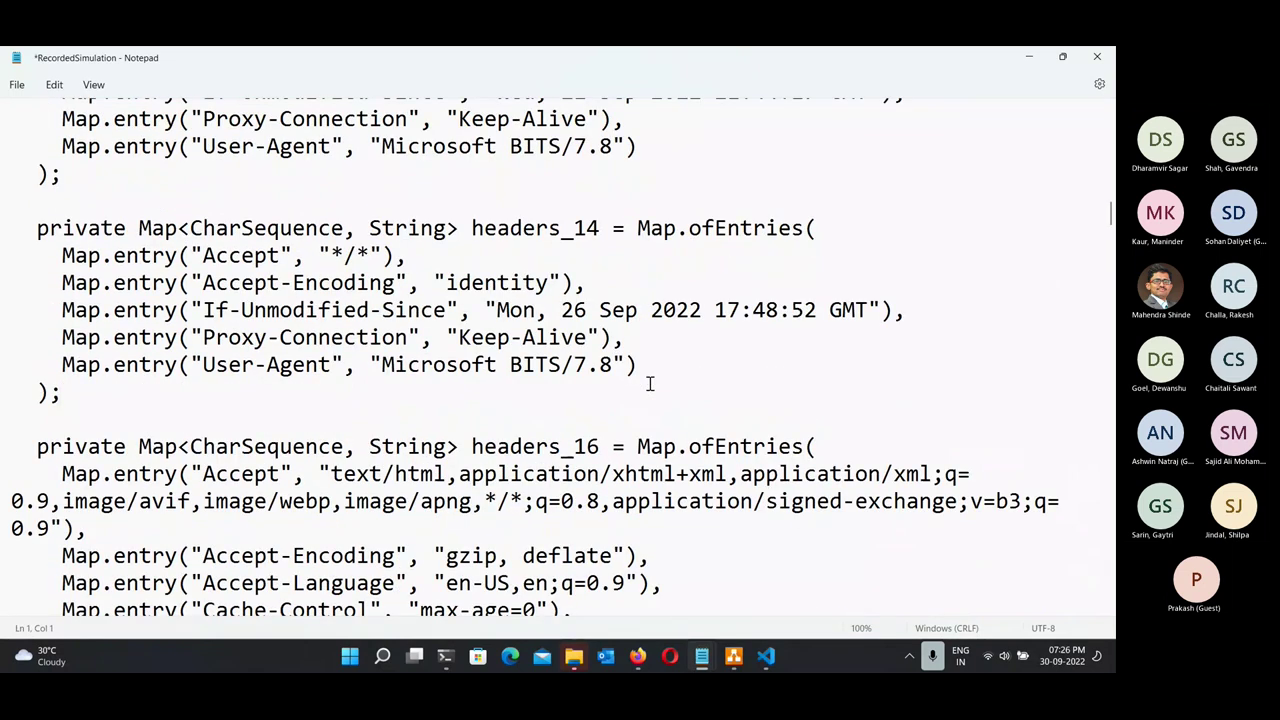
{"action": "scroll", "coordinate": [651, 383], "scroll_direction": "down", "scroll_amount": 20}
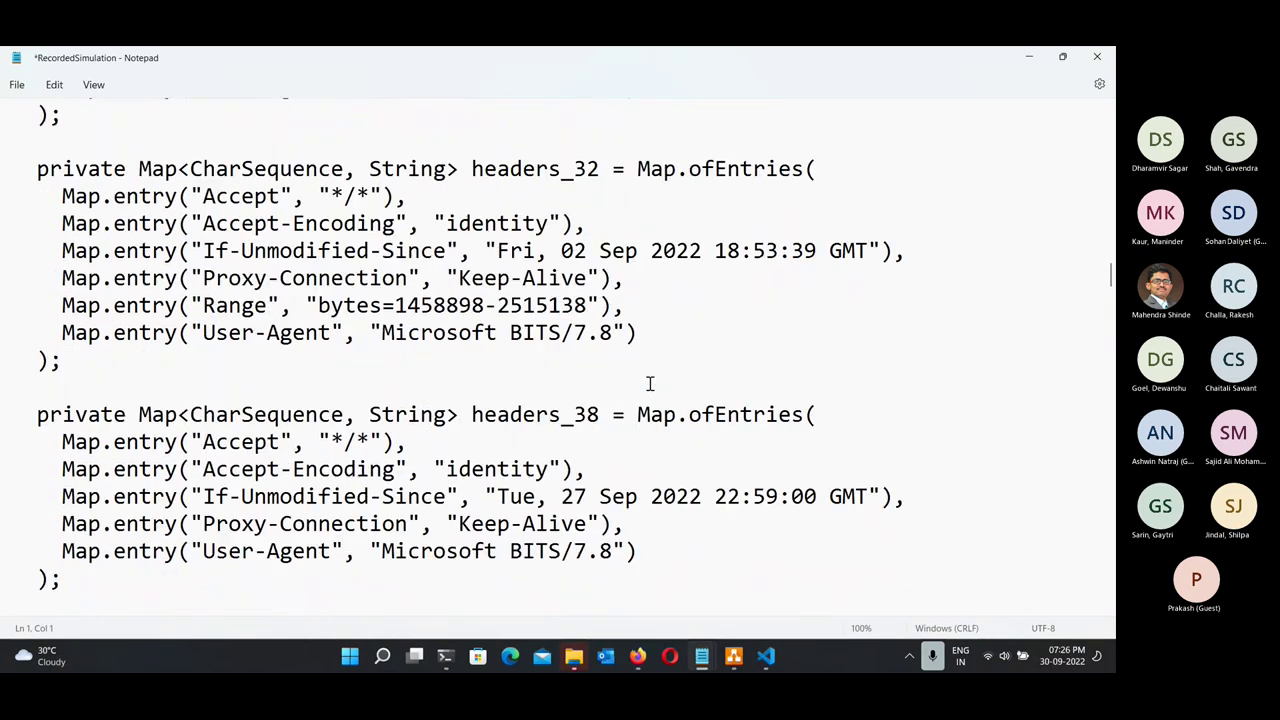
{"action": "scroll", "coordinate": [649, 383], "scroll_direction": "up", "scroll_amount": 4}
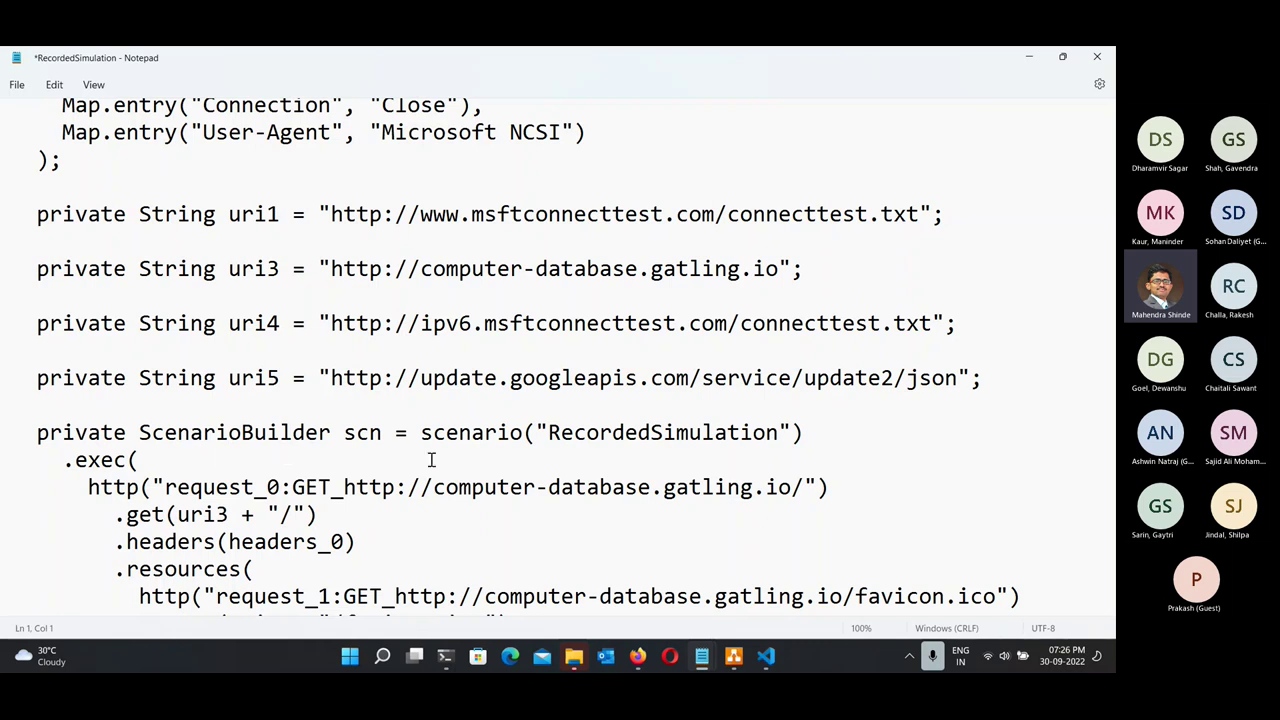
{"action": "scroll", "coordinate": [466, 503], "scroll_direction": "down", "scroll_amount": 4}
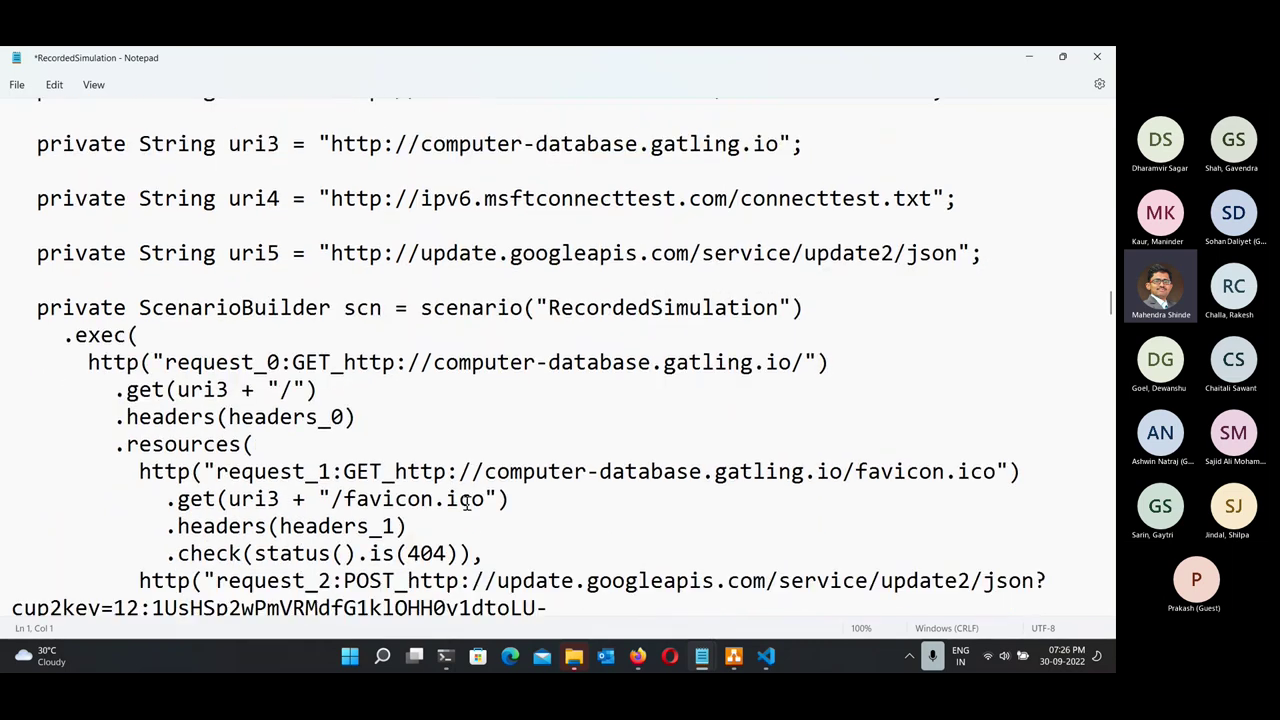
Read the recorded requests in the RecordedSimulation scenario from request_0 through request_14.
{"action": "scroll", "coordinate": [466, 503], "scroll_direction": "down", "scroll_amount": 7}
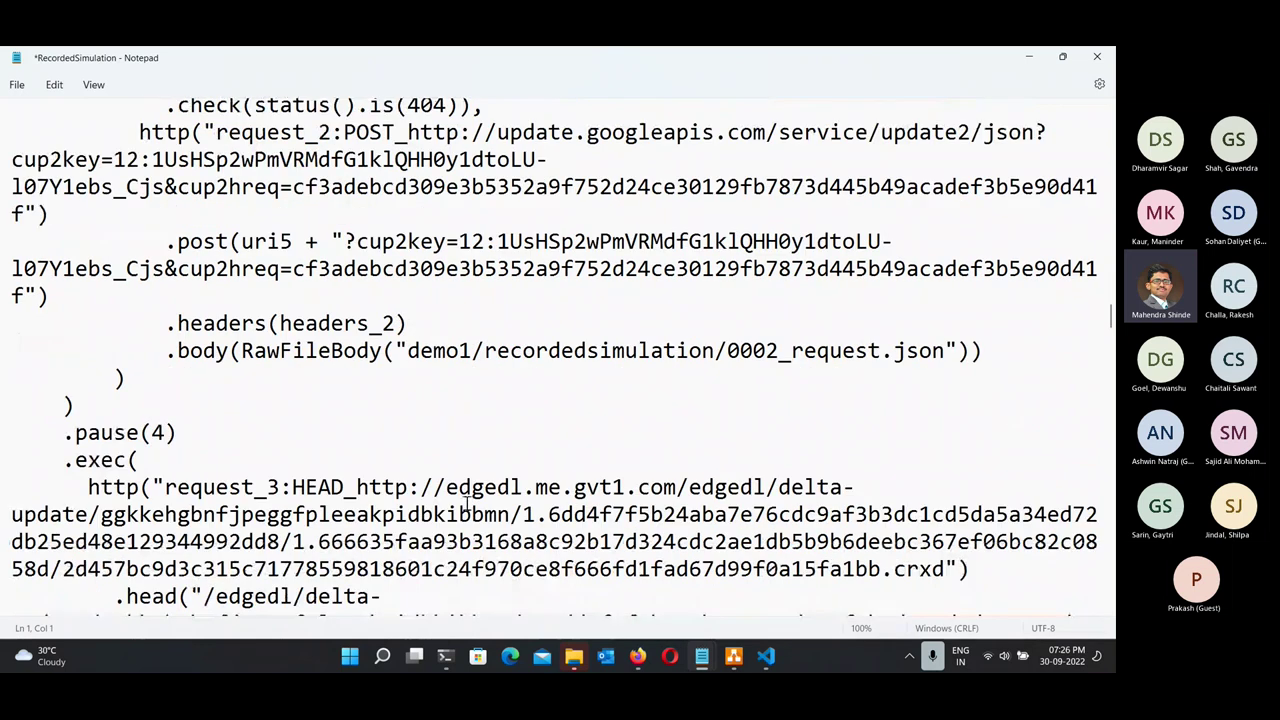
{"action": "scroll", "coordinate": [466, 503], "scroll_direction": "down", "scroll_amount": 12}
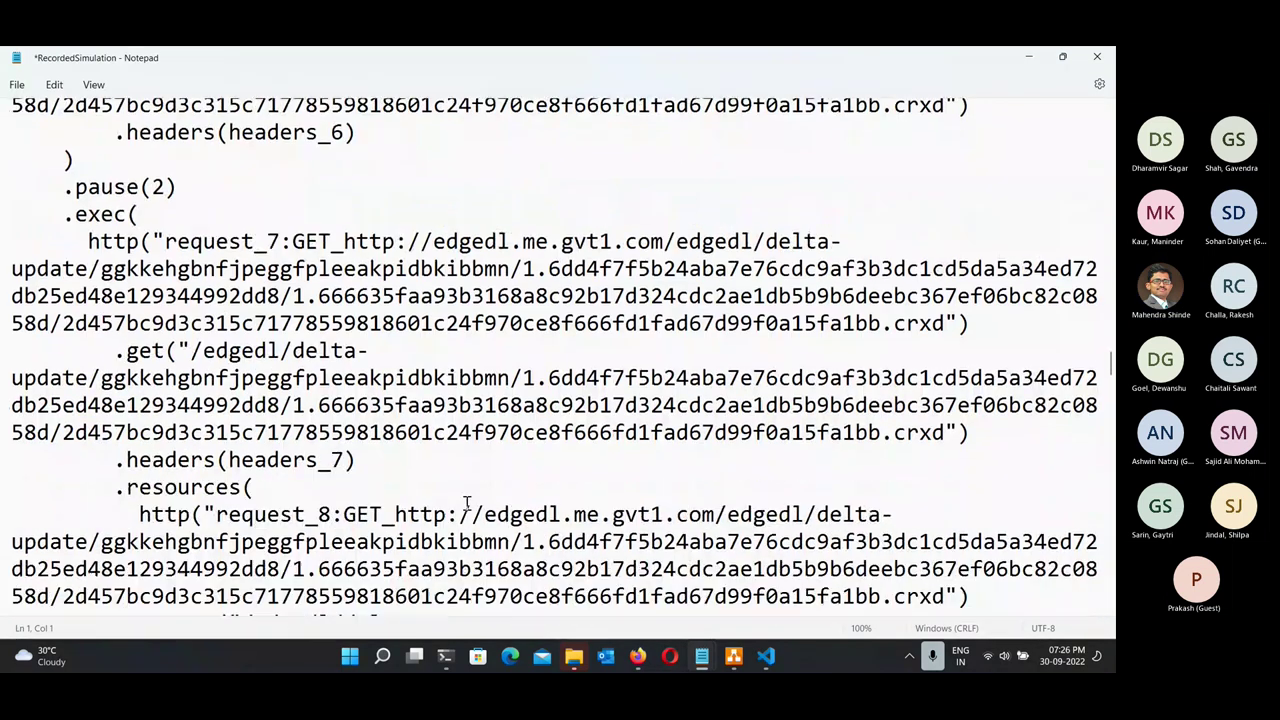
{"action": "scroll", "coordinate": [466, 503], "scroll_direction": "down", "scroll_amount": 15}
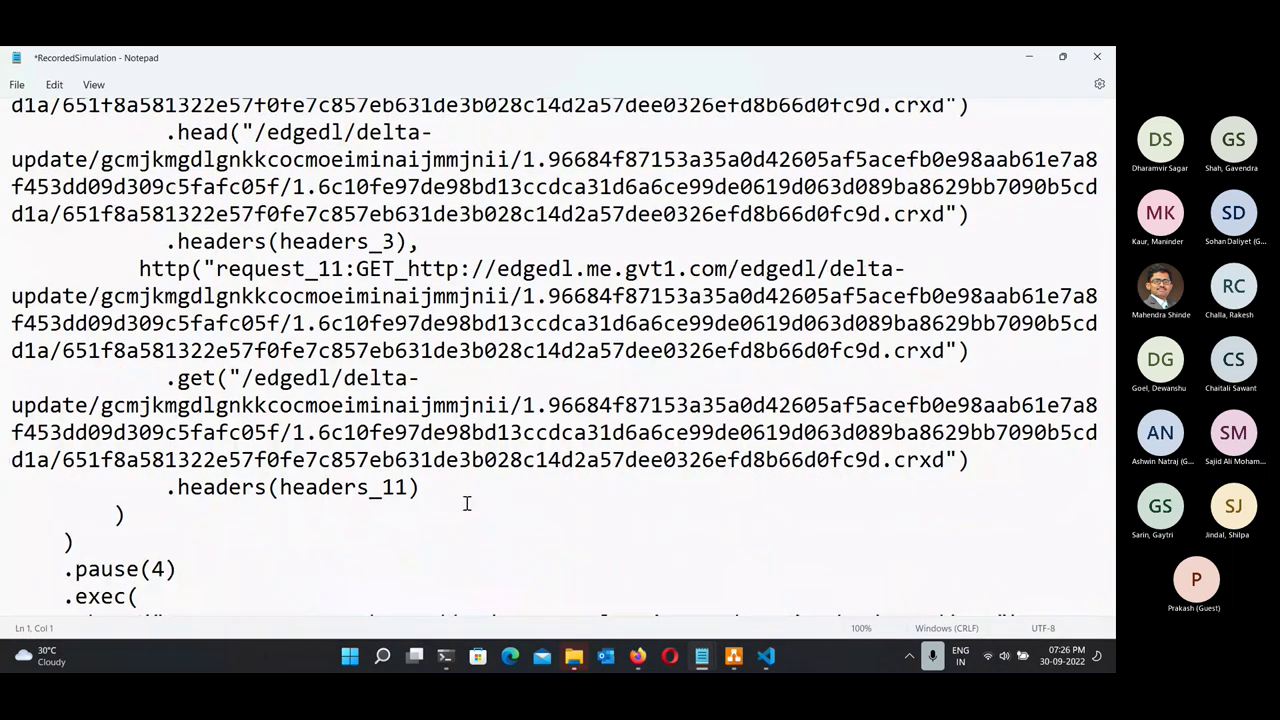
{"action": "scroll", "coordinate": [466, 503], "scroll_direction": "down", "scroll_amount": 2}
{"action": "scroll", "coordinate": [466, 503], "scroll_direction": "down", "scroll_amount": 10}
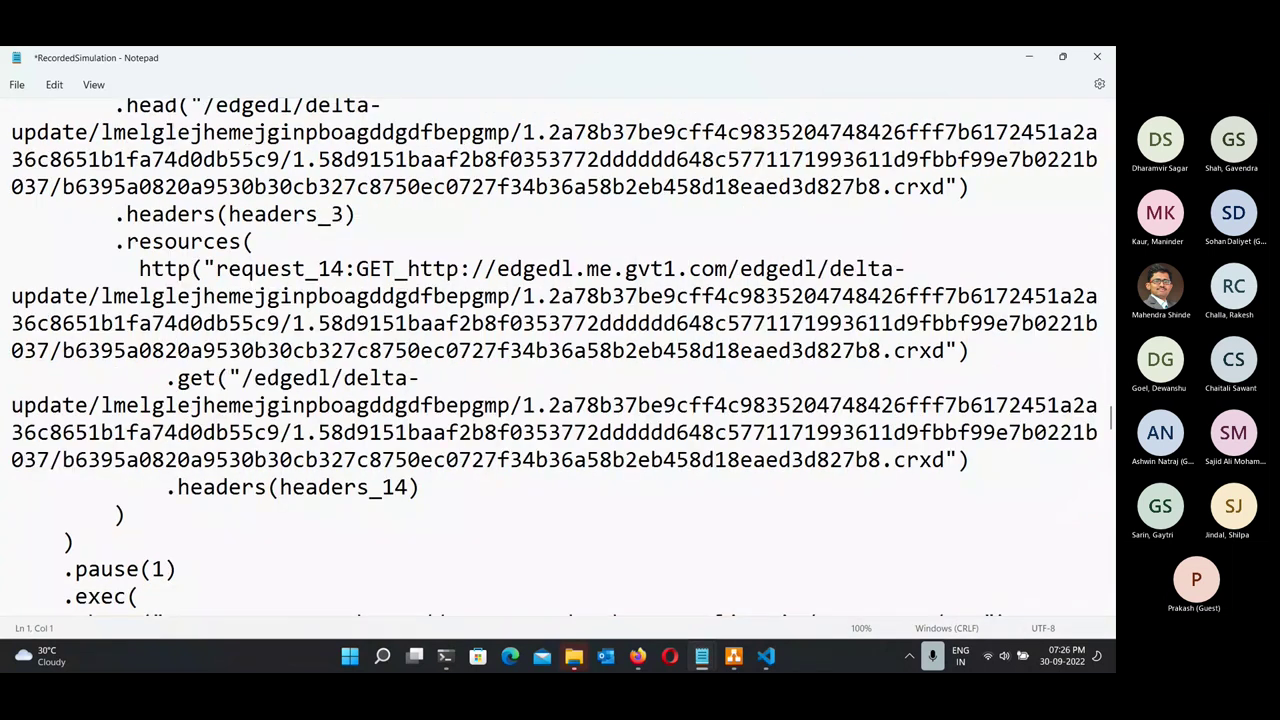
Open ComputerDatabaseSimulation from the computerdatabase folder under simulations.
{"action": "left_click", "coordinate": [1032, 58]}
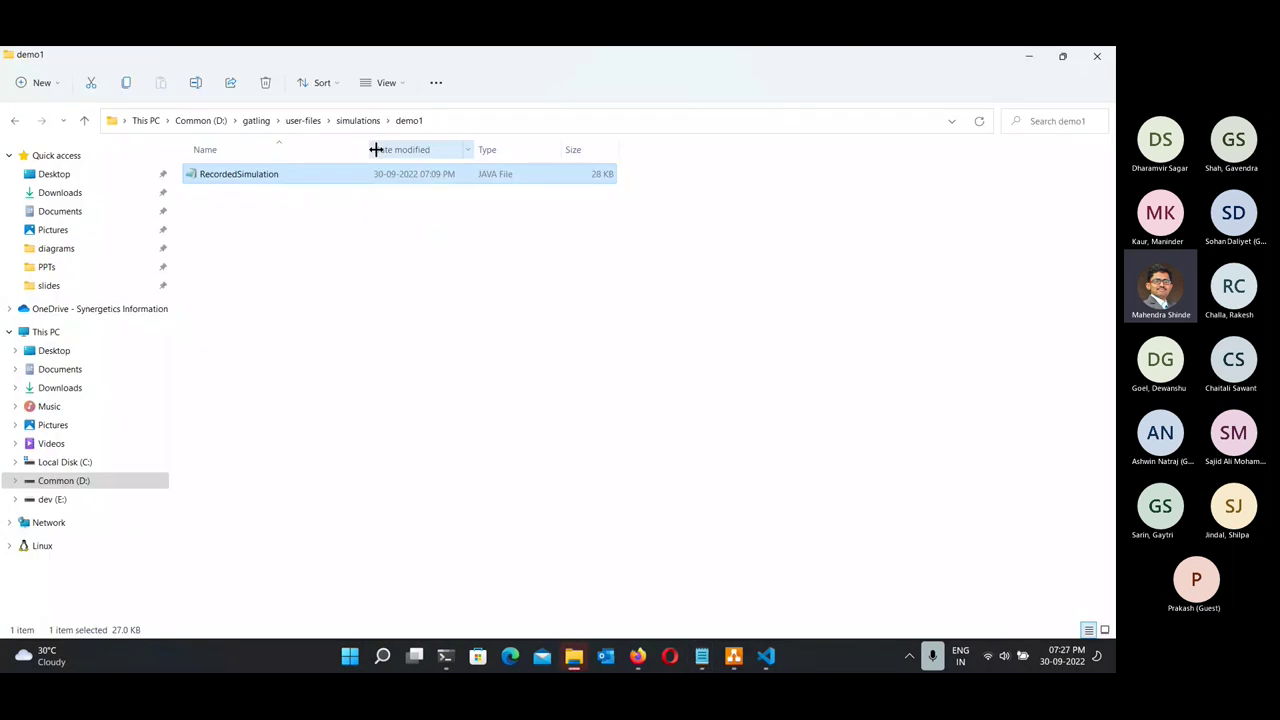
{"action": "left_click", "coordinate": [357, 121]}
{"action": "double_click", "coordinate": [232, 177]}
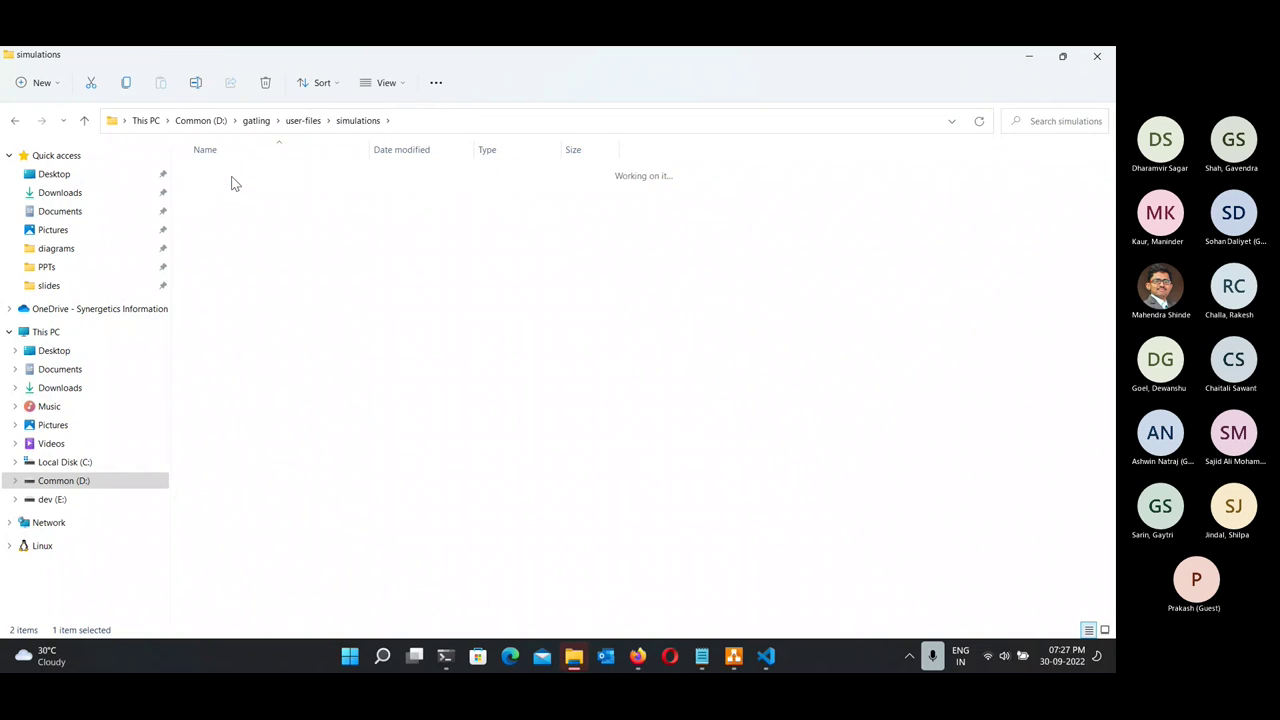
{"action": "double_click", "coordinate": [223, 177]}
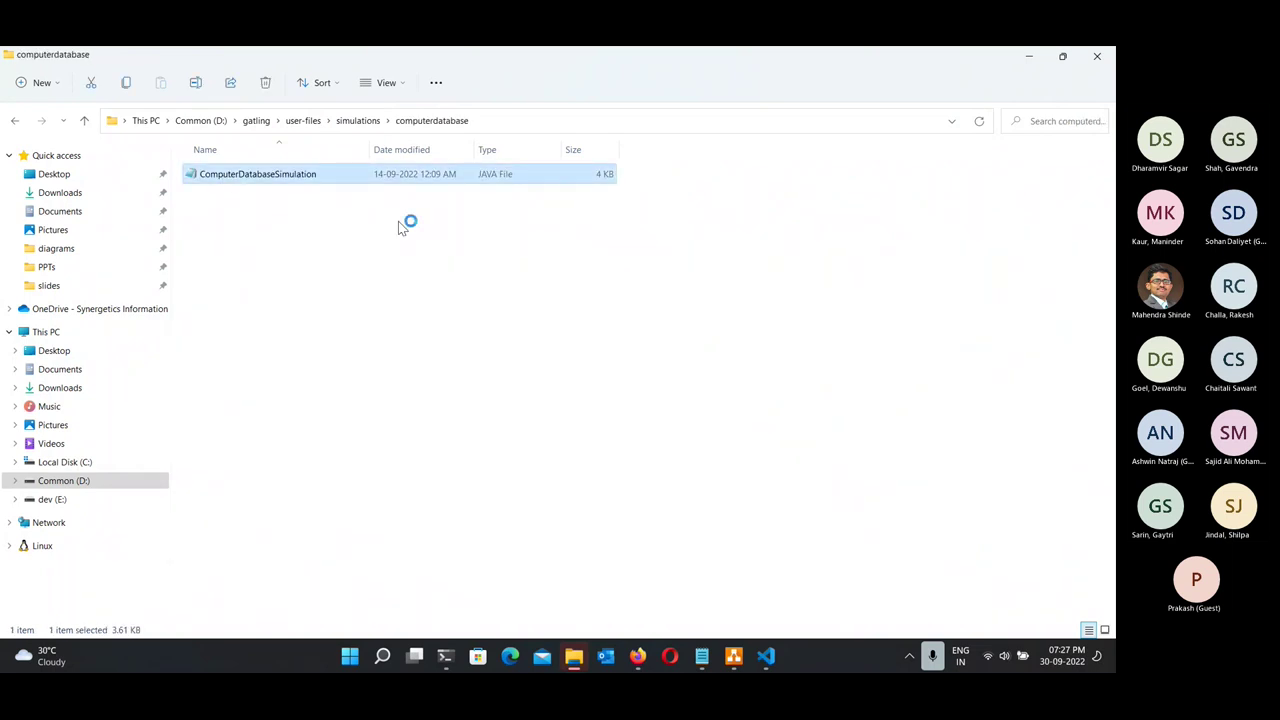
{"action": "double_click", "coordinate": [523, 206]}
Examine the search.csv feeder and the search chain in the ComputerDatabaseSimulation class.
{"action": "scroll", "coordinate": [307, 432], "scroll_direction": "down", "scroll_amount": 3}
{"action": "scroll", "coordinate": [307, 432], "scroll_direction": "down", "scroll_amount": 2}
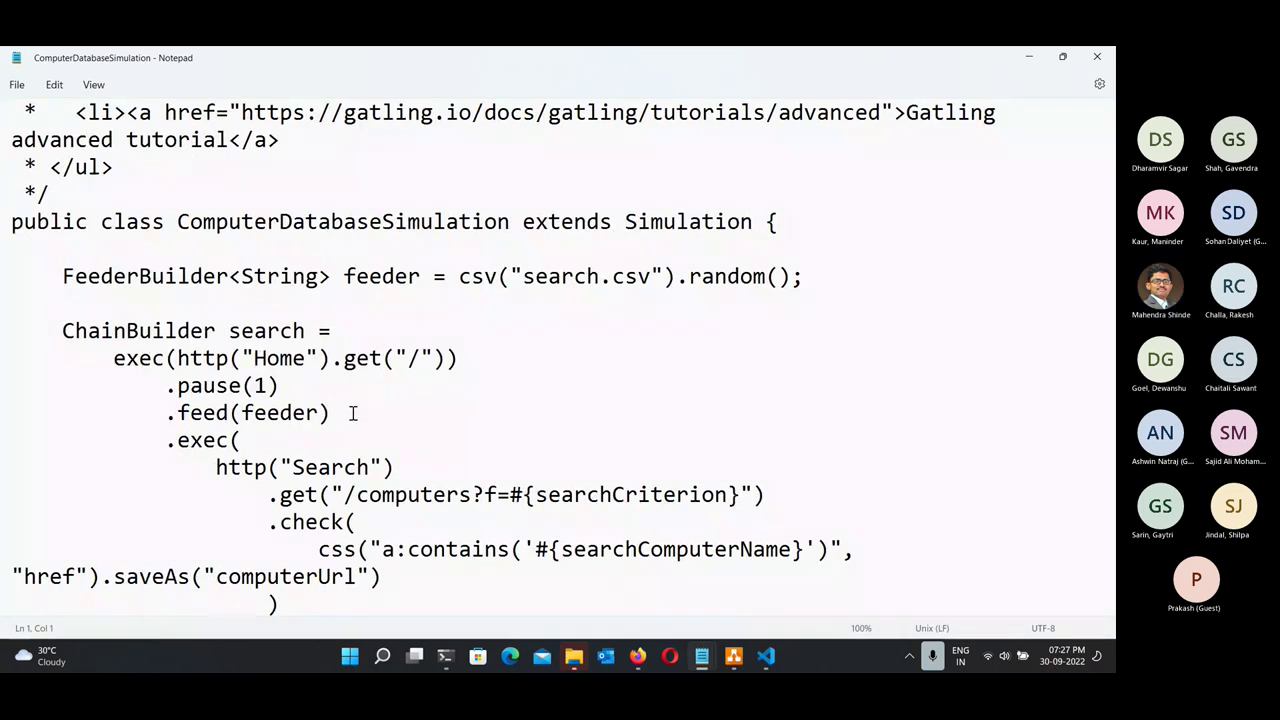
{"action": "scroll", "coordinate": [352, 412], "scroll_direction": "down", "scroll_amount": 1}
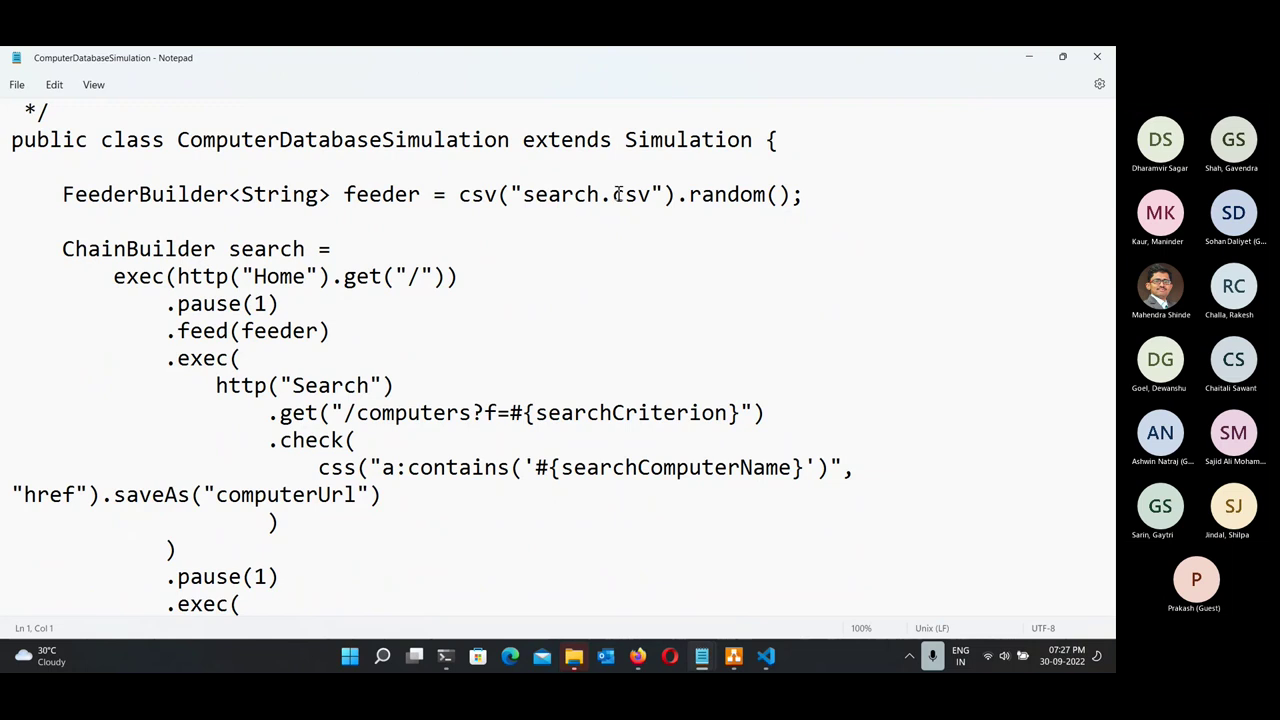
{"action": "scroll", "coordinate": [352, 394], "scroll_direction": "down", "scroll_amount": 1}
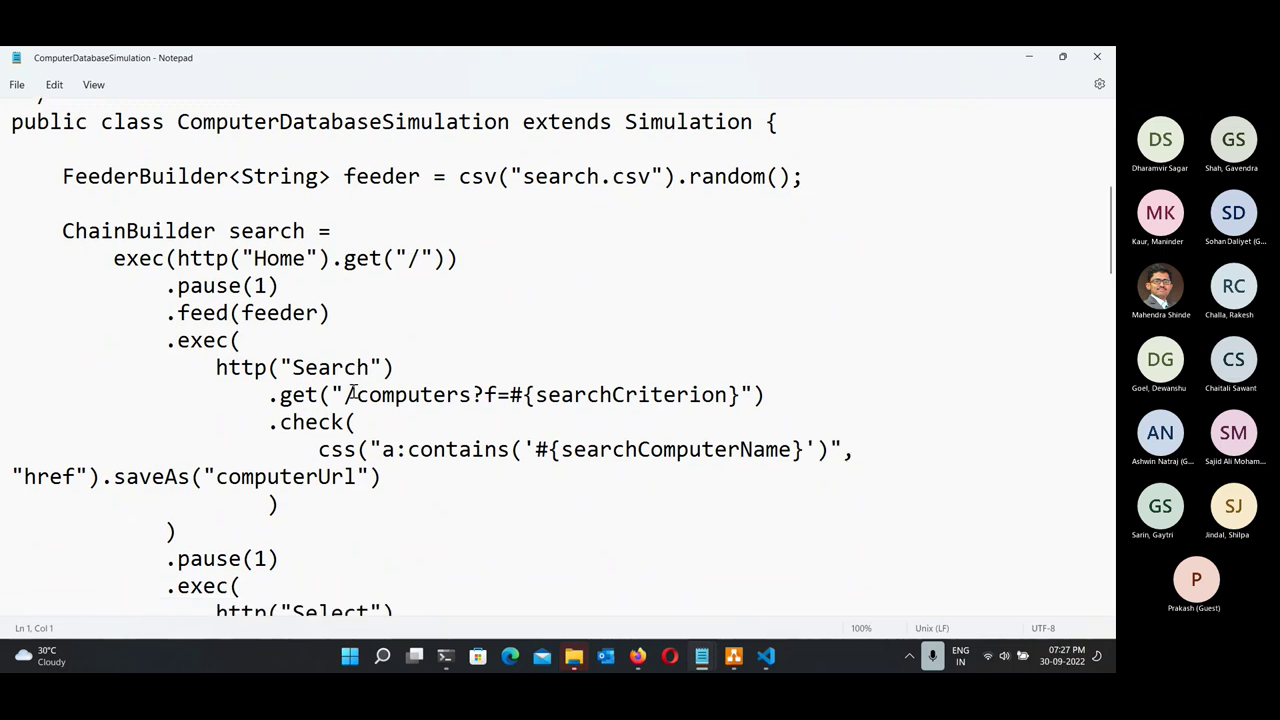
{"action": "scroll", "coordinate": [440, 449], "scroll_direction": "down", "scroll_amount": 6}
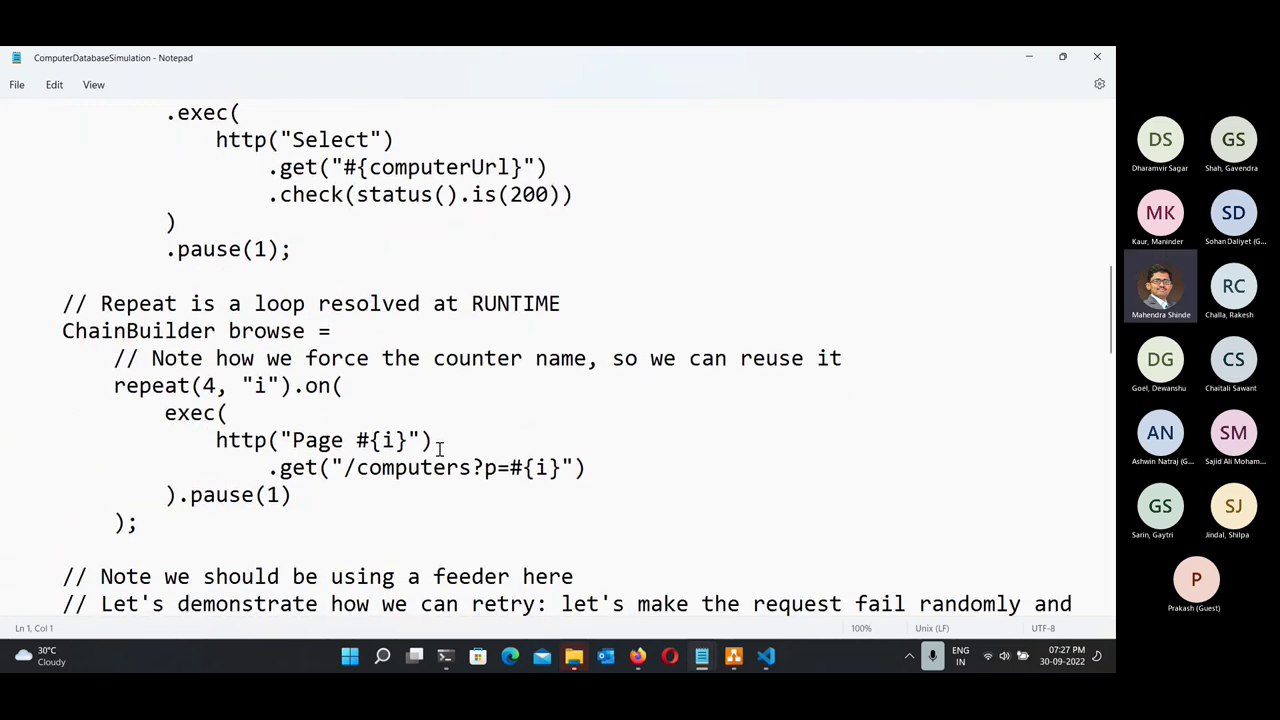
Highlight the repeat(4, "i").on( loop and the tryMax(2) retry, and read on to the scenario definitions and setUp block.
{"action": "left_click_drag", "start_coordinate": [100, 382], "coordinate": [436, 392]}
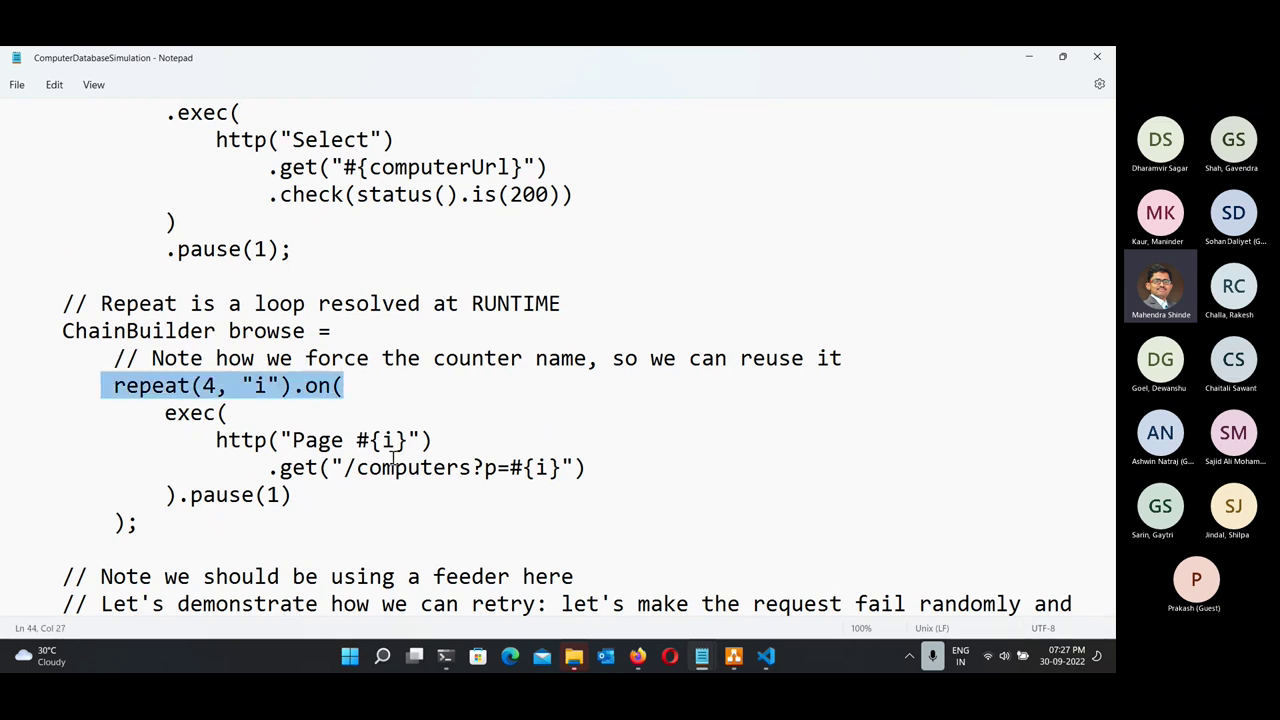
{"action": "scroll", "coordinate": [392, 460], "scroll_direction": "down", "scroll_amount": 5}
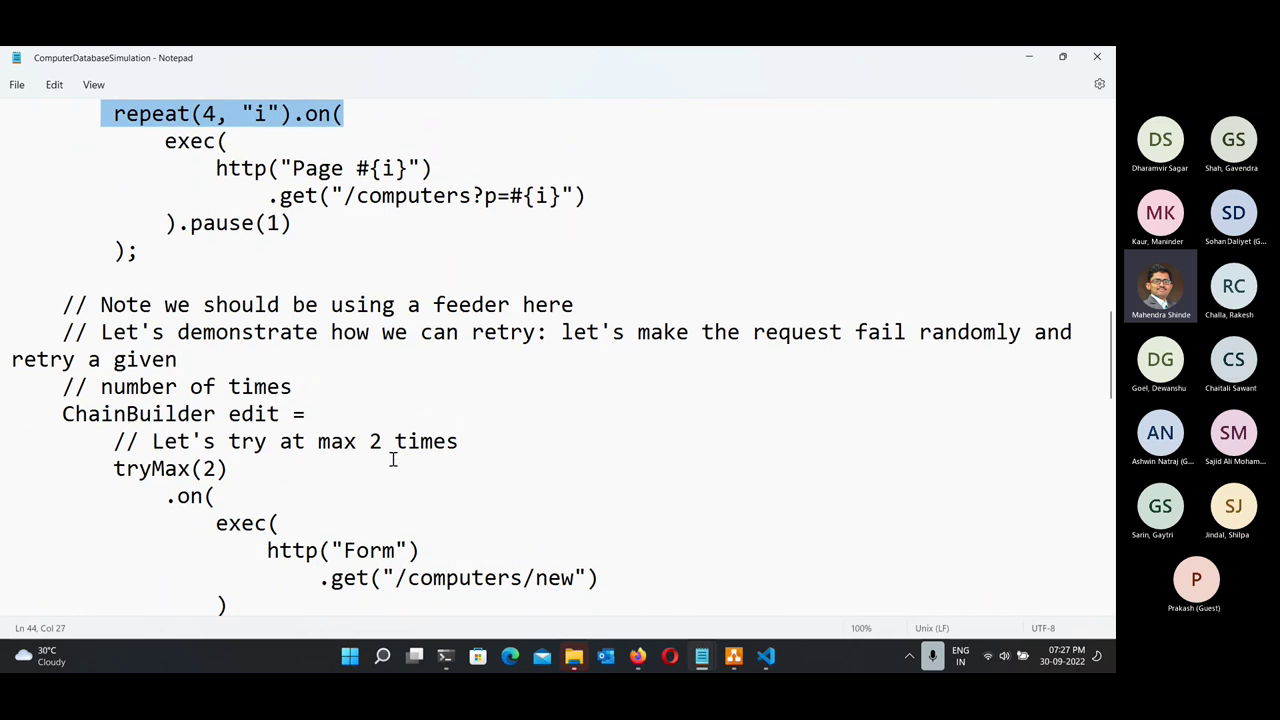
{"action": "left_click_drag", "start_coordinate": [104, 343], "coordinate": [230, 333]}
{"action": "scroll", "coordinate": [423, 409], "scroll_direction": "down", "scroll_amount": 1}
{"action": "scroll", "coordinate": [421, 413], "scroll_direction": "down", "scroll_amount": 10}
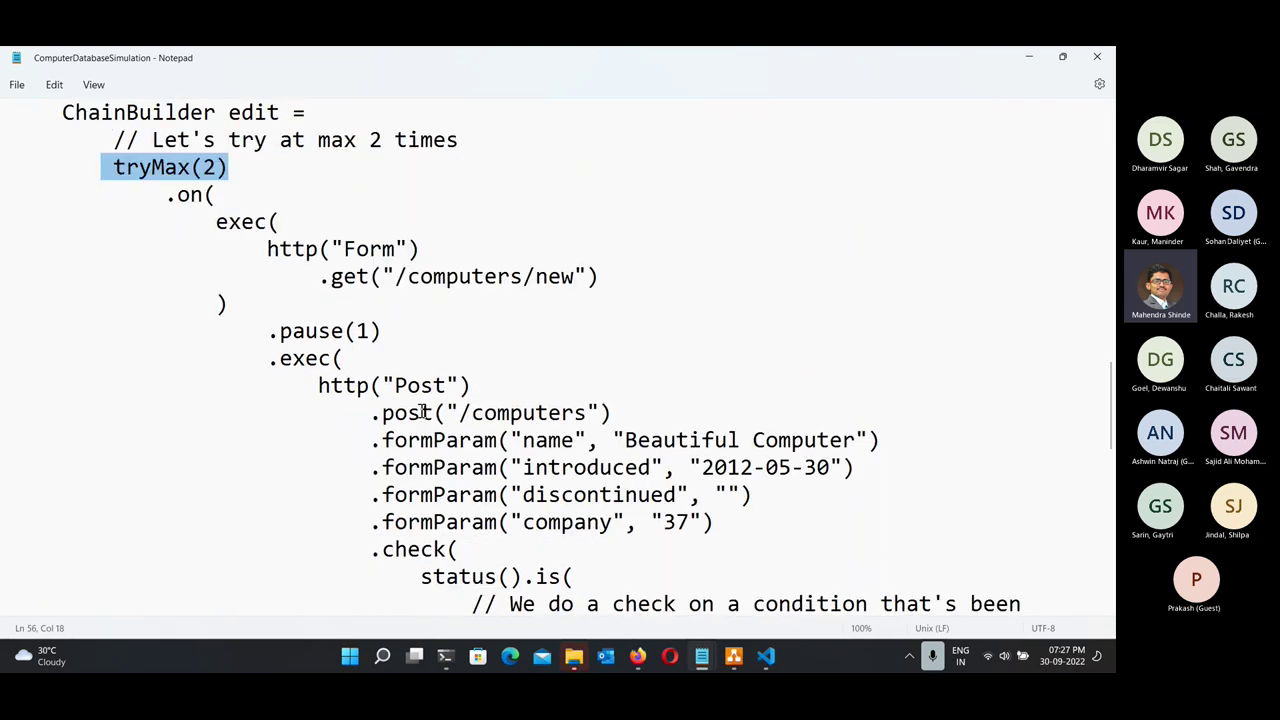
{"action": "scroll", "coordinate": [421, 411], "scroll_direction": "down", "scroll_amount": 2}
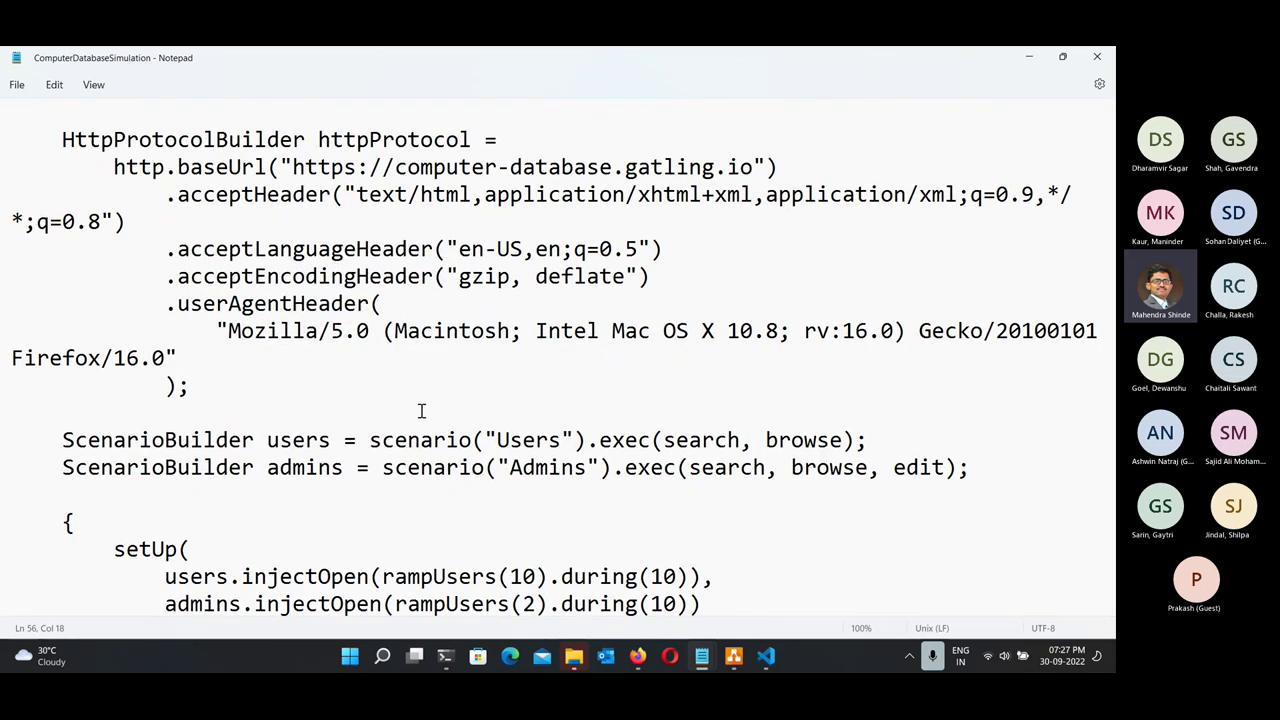
{"action": "scroll", "coordinate": [421, 411], "scroll_direction": "down", "scroll_amount": 2}
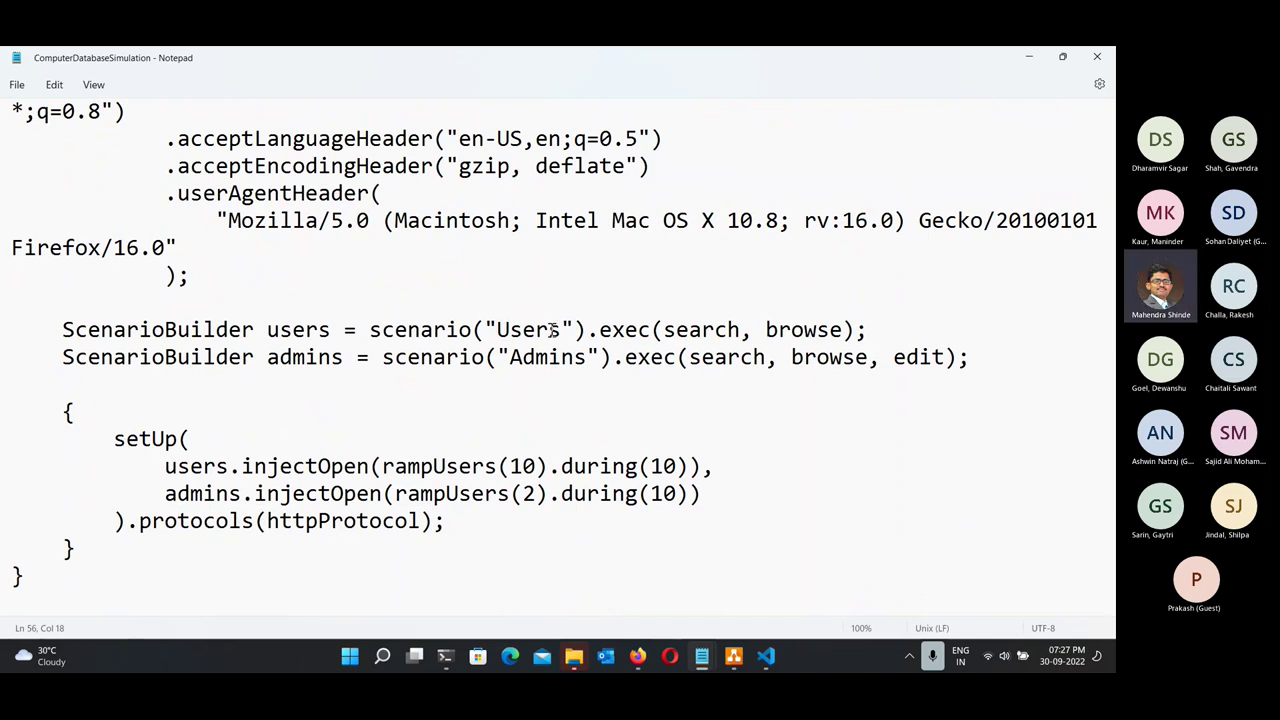
Go back to the simulations folder and open RecordedSimulation from the demo1 folder.
{"action": "key", "text": "alt+Tab"}
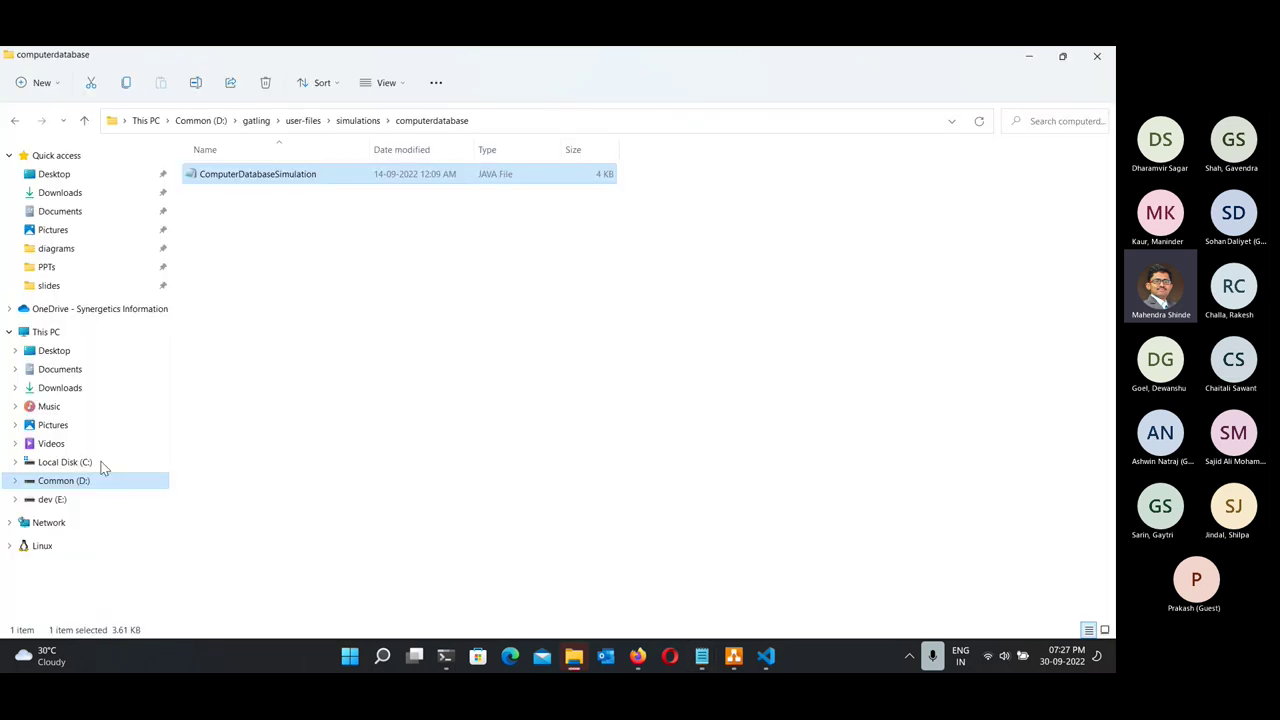
{"action": "left_click", "coordinate": [358, 120]}
{"action": "double_click", "coordinate": [236, 200]}
{"action": "double_click", "coordinate": [247, 177]}
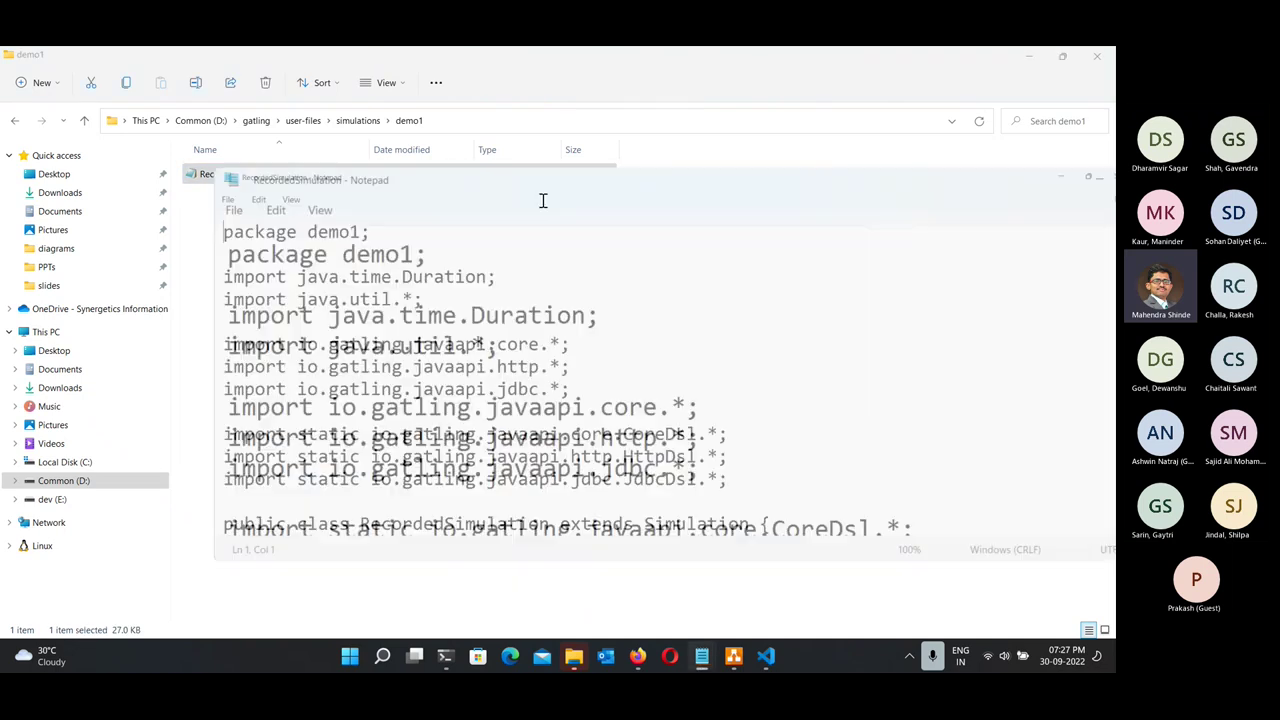
Add a braces block below the RecordedSimulation class declaration containing setUp(scn.injectOpen(atOnceUsers(1))).protocols(httpProtocol);.
{"action": "left_click", "coordinate": [129, 508]}
{"action": "key", "text": "Return"}
{"action": "type", "text": "{"}
{"action": "key", "text": "Return"}
{"action": "type", "text": "}"}
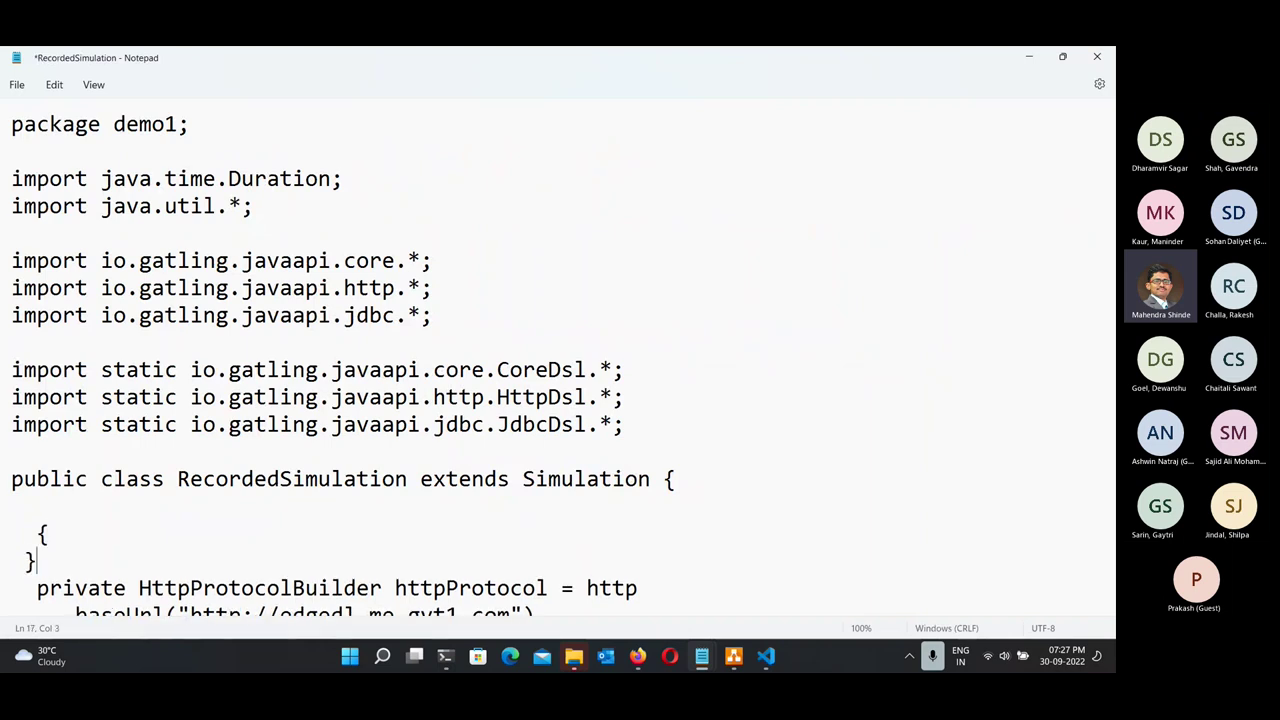
{"action": "key", "text": "End"}
{"action": "key", "text": "Up"}
{"action": "key", "text": "Return"}
{"action": "type", "text": "setUp(scn.injectOpen(atOnceUsers(1))).protocols(httpProtocol);"}
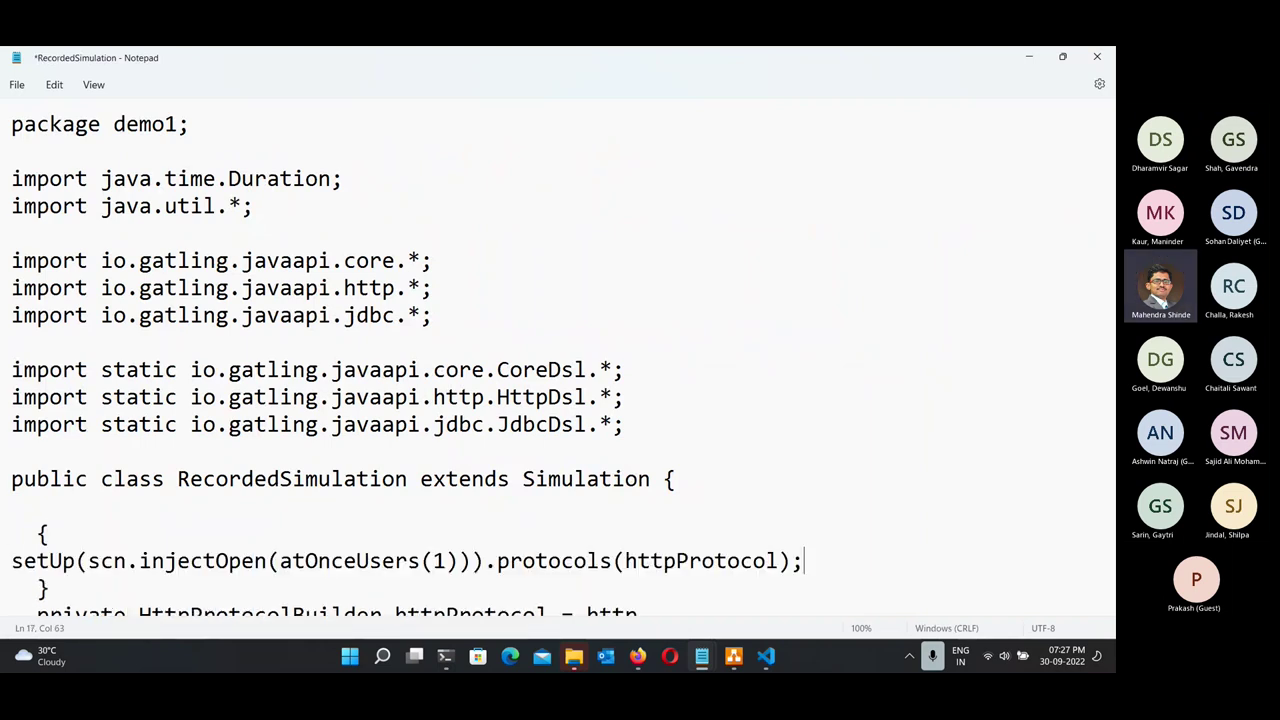
{"action": "key", "text": "Home"}
Change the atOnceUsers argument in the setUp line to 100 and save the file.
{"action": "left_click", "coordinate": [447, 561]}
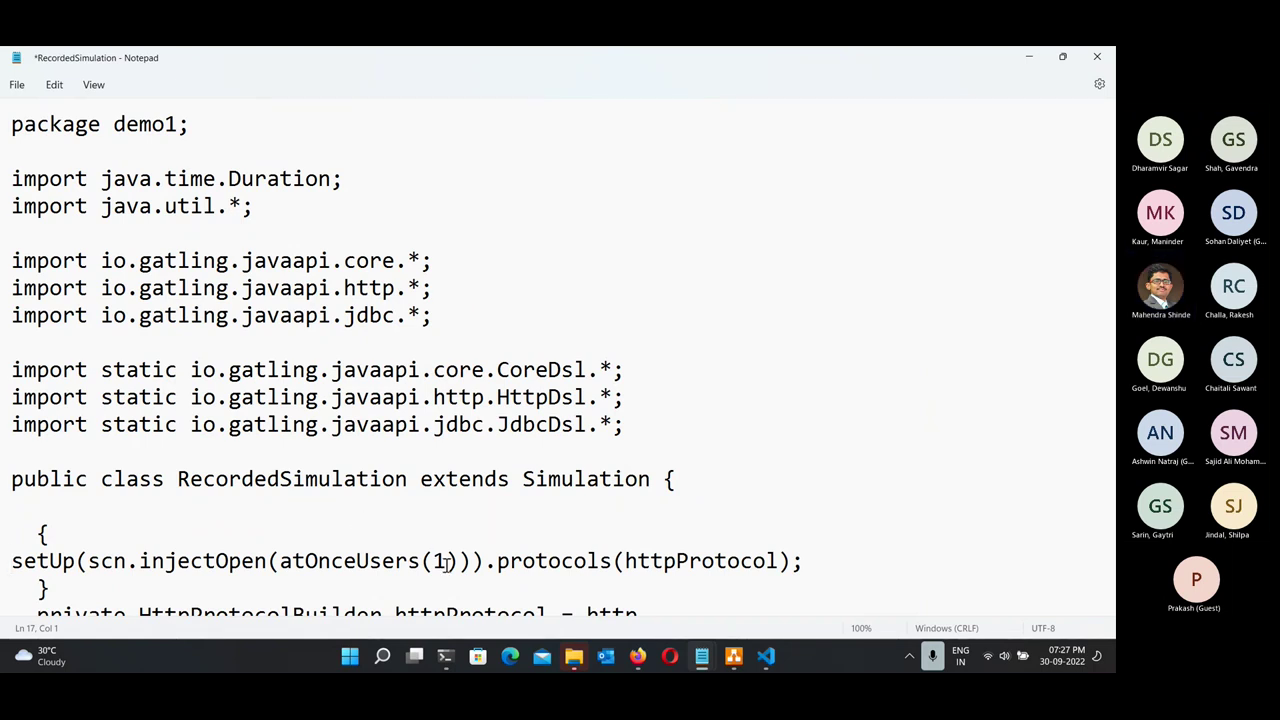
{"action": "type", "text": "00"}
{"action": "key", "text": "ctrl+s"}
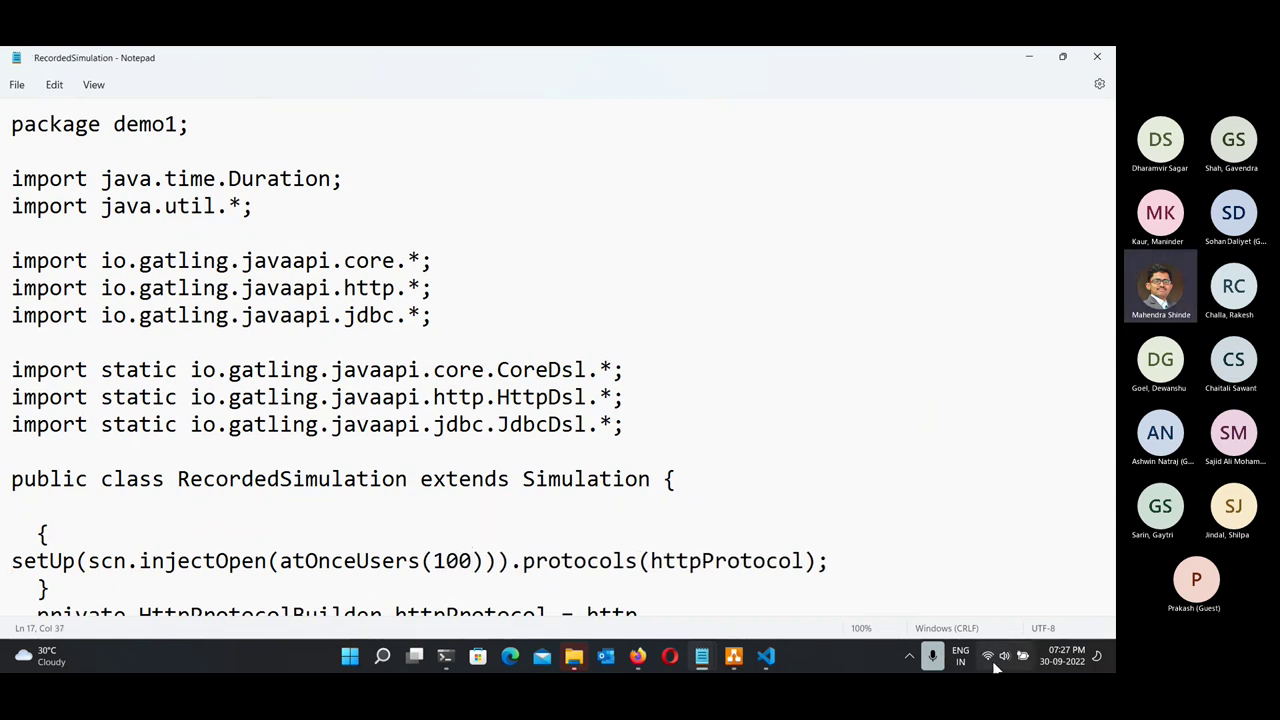
Switch to PowerShell and run .\gatling.bat -s demo1.RecordedSimulation -rm, choosing option 1 to run the simulation locally.
{"action": "key", "text": "alt+Tab"}
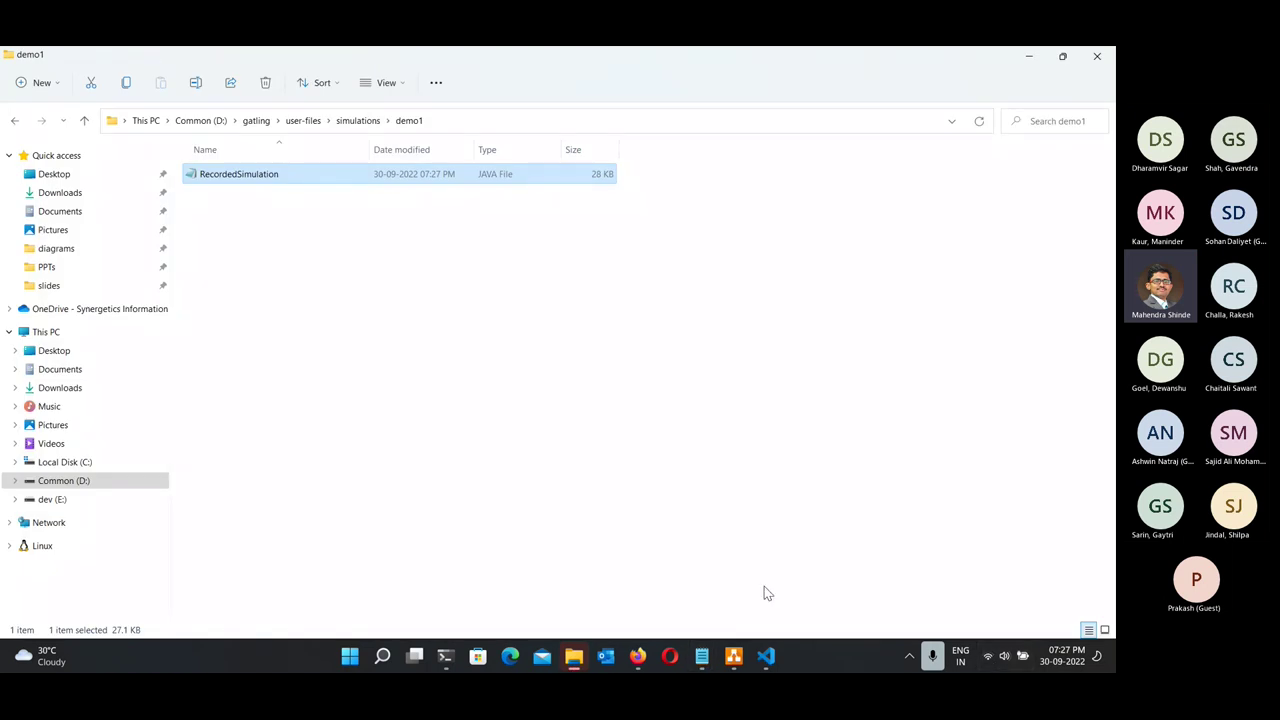
{"action": "left_click", "coordinate": [446, 655]}
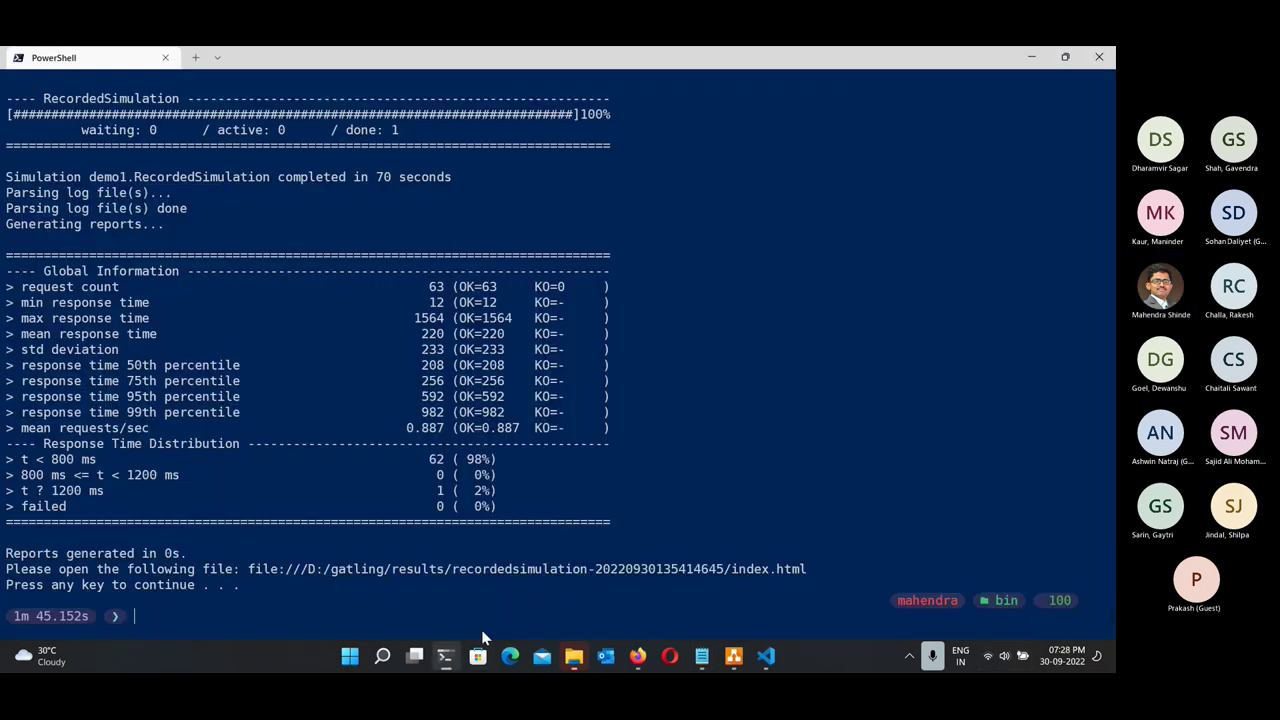
{"action": "key", "text": "Up"}
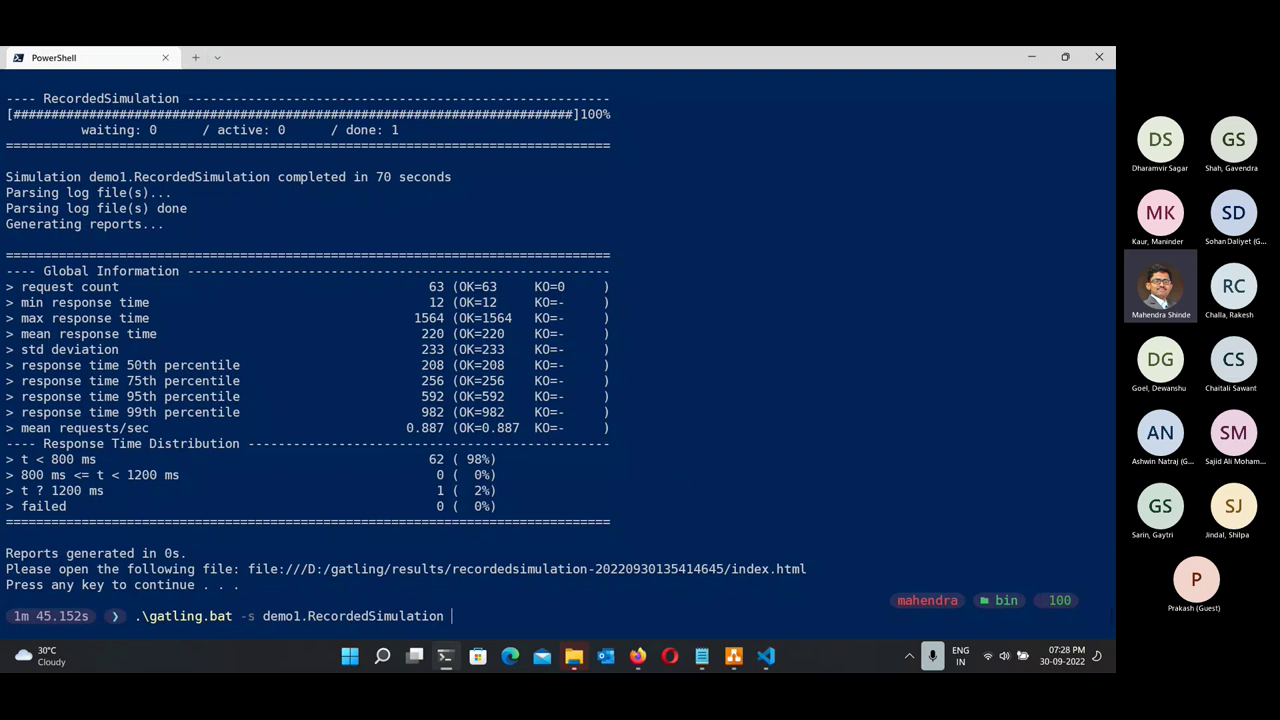
{"action": "type", "text": "-RMrm"}
{"action": "key", "text": "Return"}
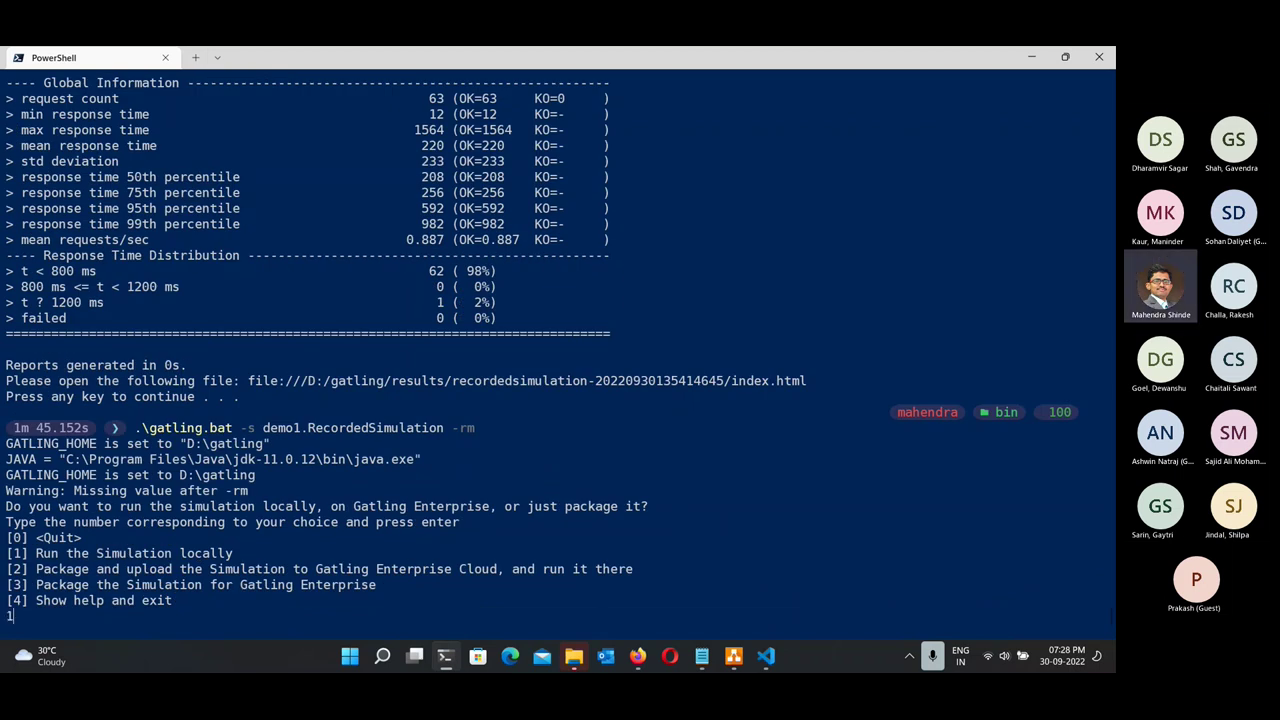
{"action": "key", "text": "Return"}
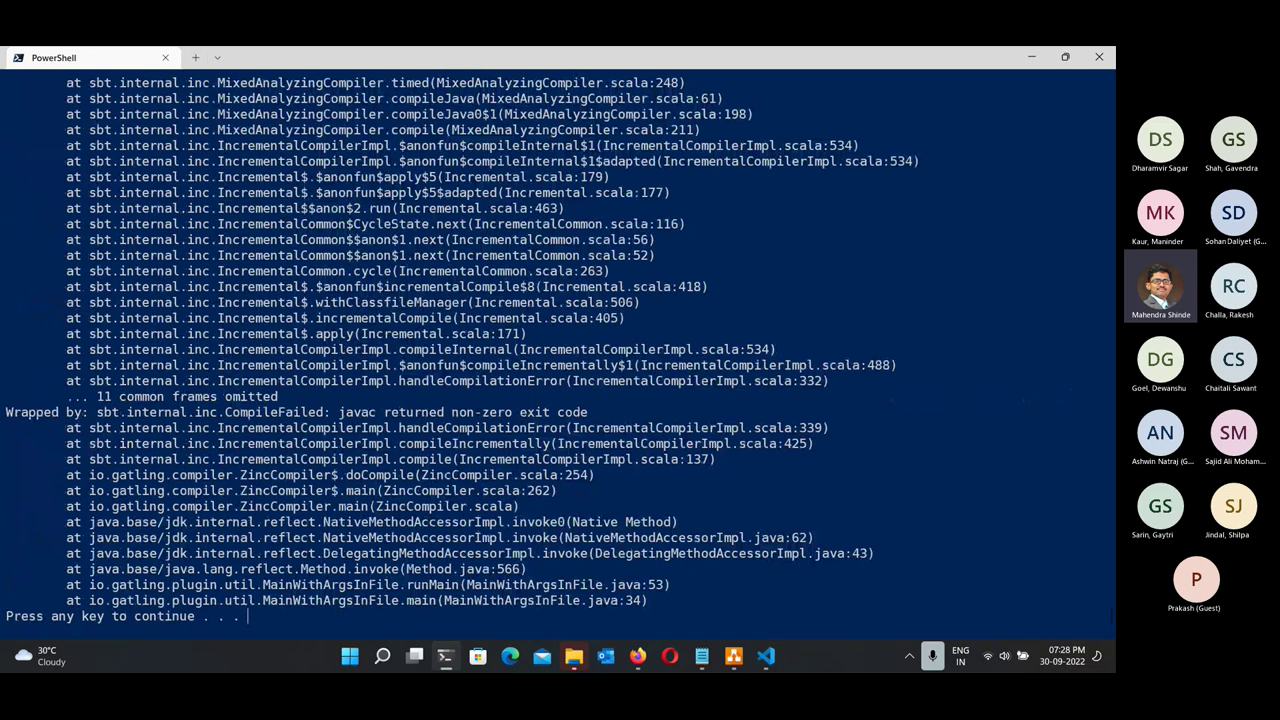
Return to the command prompt and examine the compiler output of the last Gatling run from its beginning.
{"action": "key", "text": "Return"}
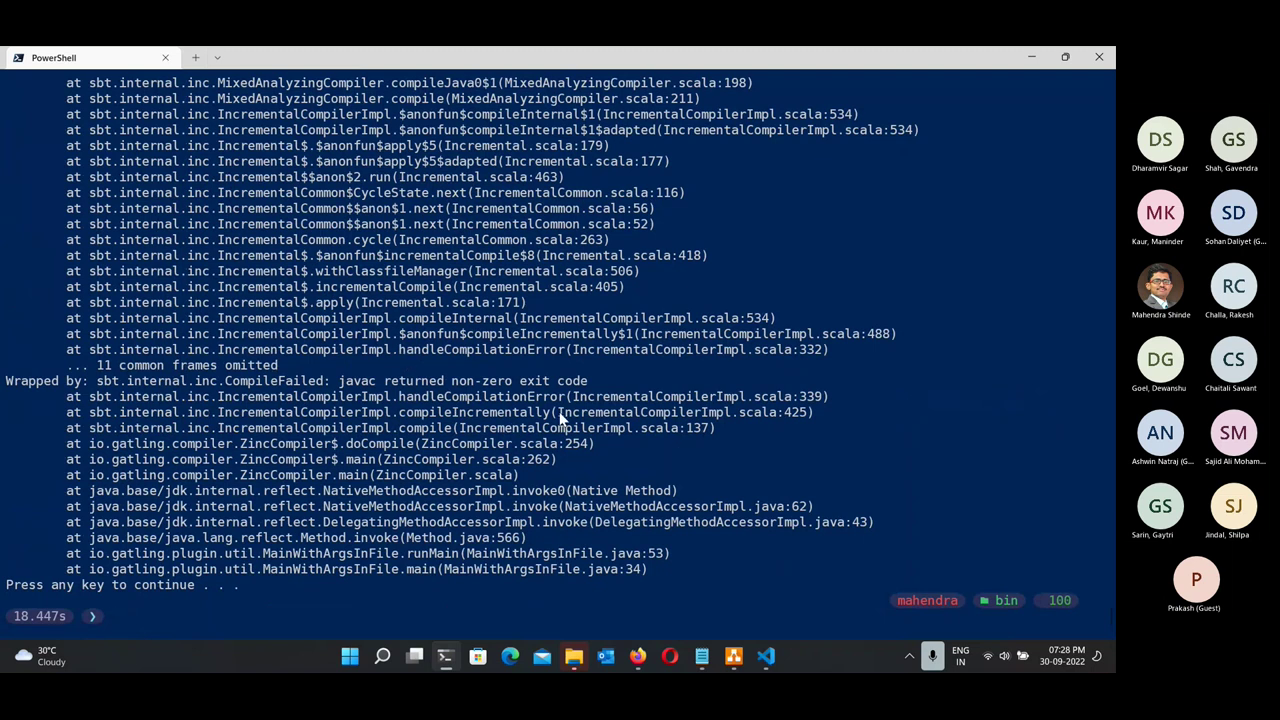
{"action": "scroll", "coordinate": [560, 420], "scroll_direction": "up", "scroll_amount": 10}
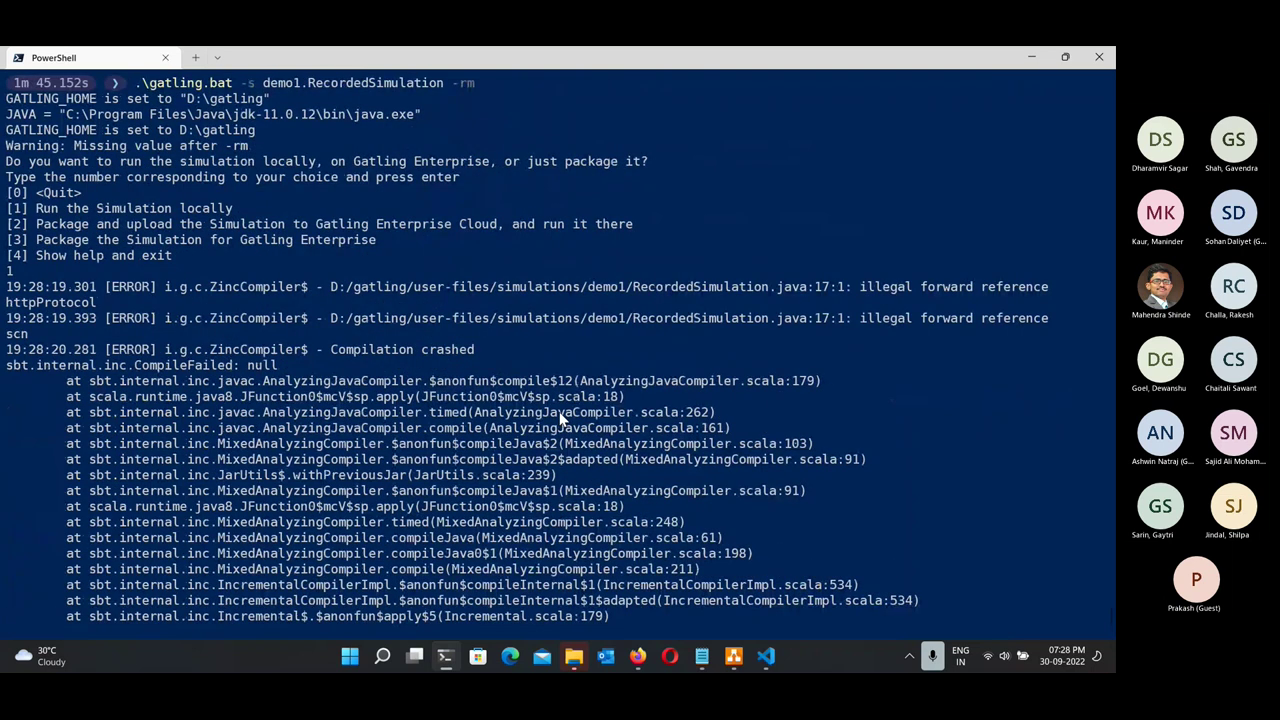
{"action": "scroll", "coordinate": [825, 295], "scroll_direction": "up", "scroll_amount": 3}
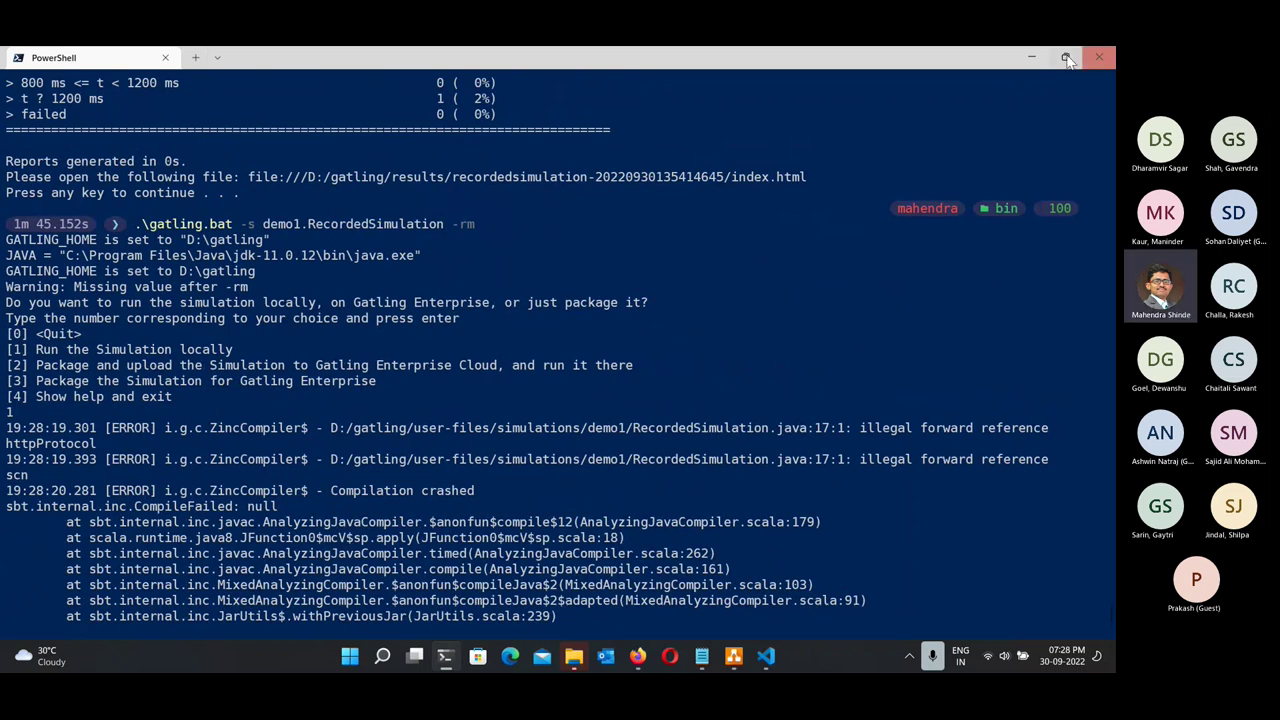
Close the demo1 folder and PowerShell windows, and switch to the Gatling report in Firefox.
{"action": "left_click", "coordinate": [1099, 57]}
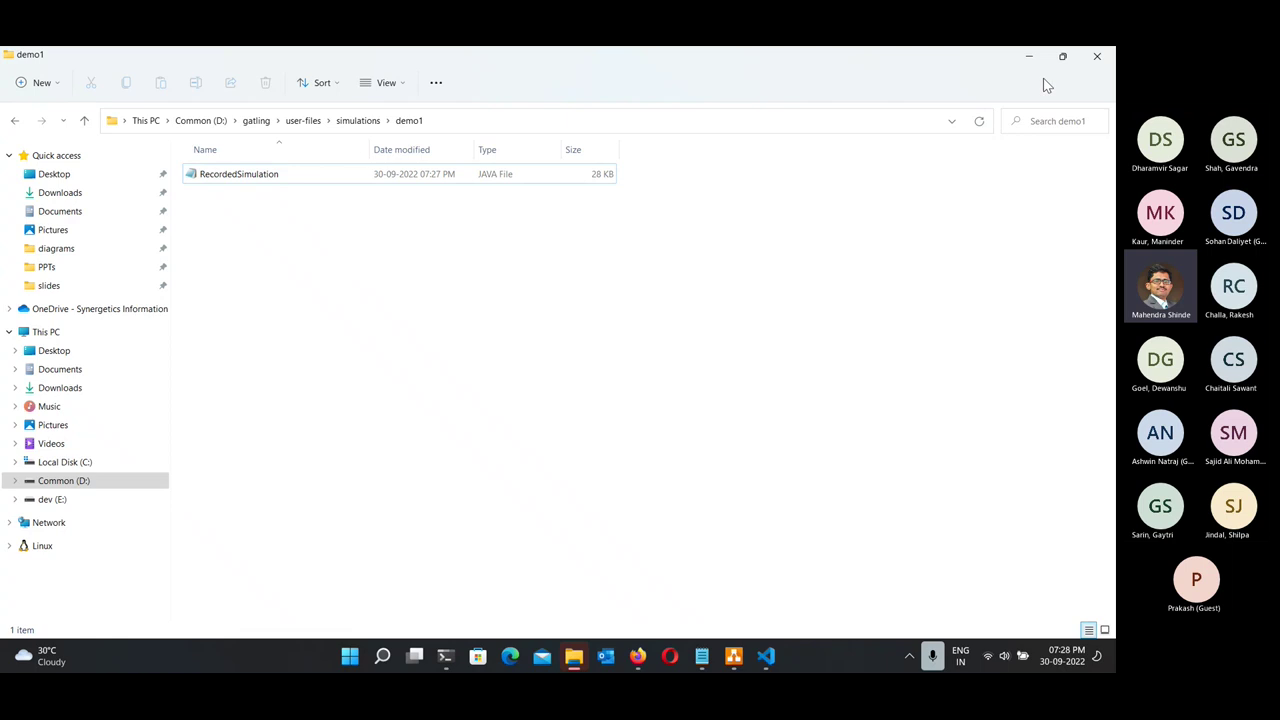
{"action": "left_click", "coordinate": [1097, 56]}
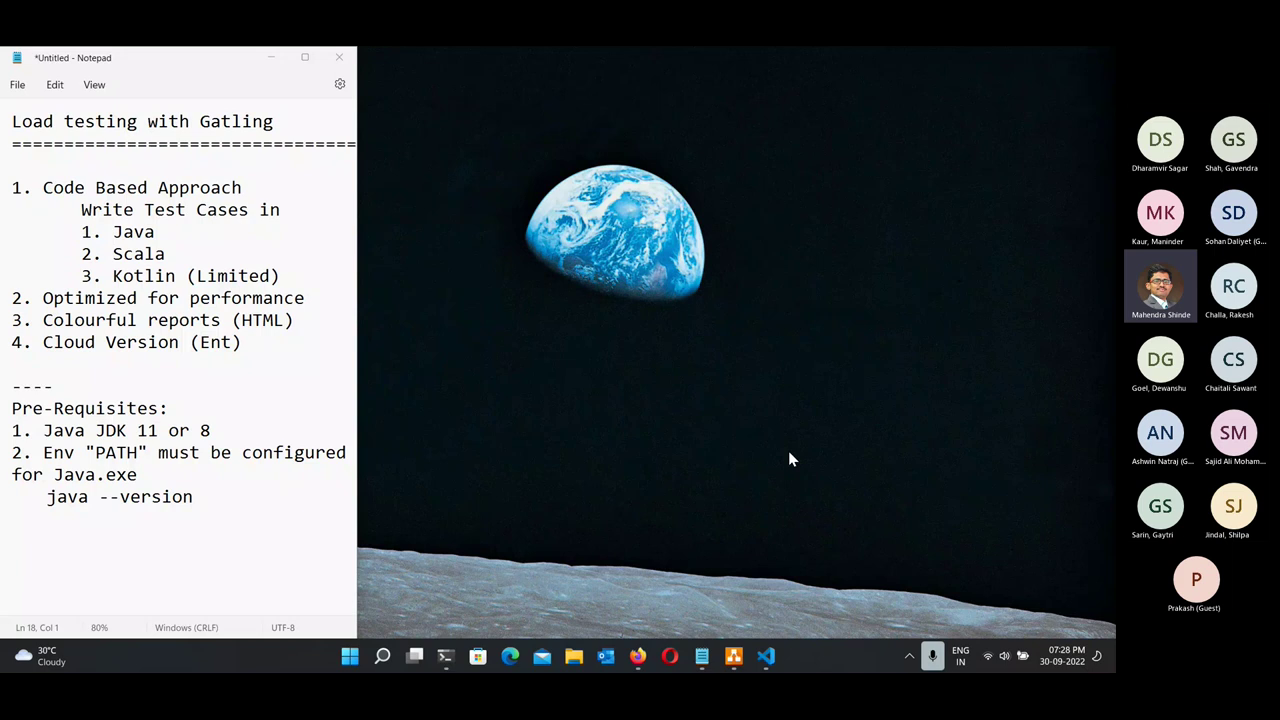
{"action": "left_click", "coordinate": [446, 656]}
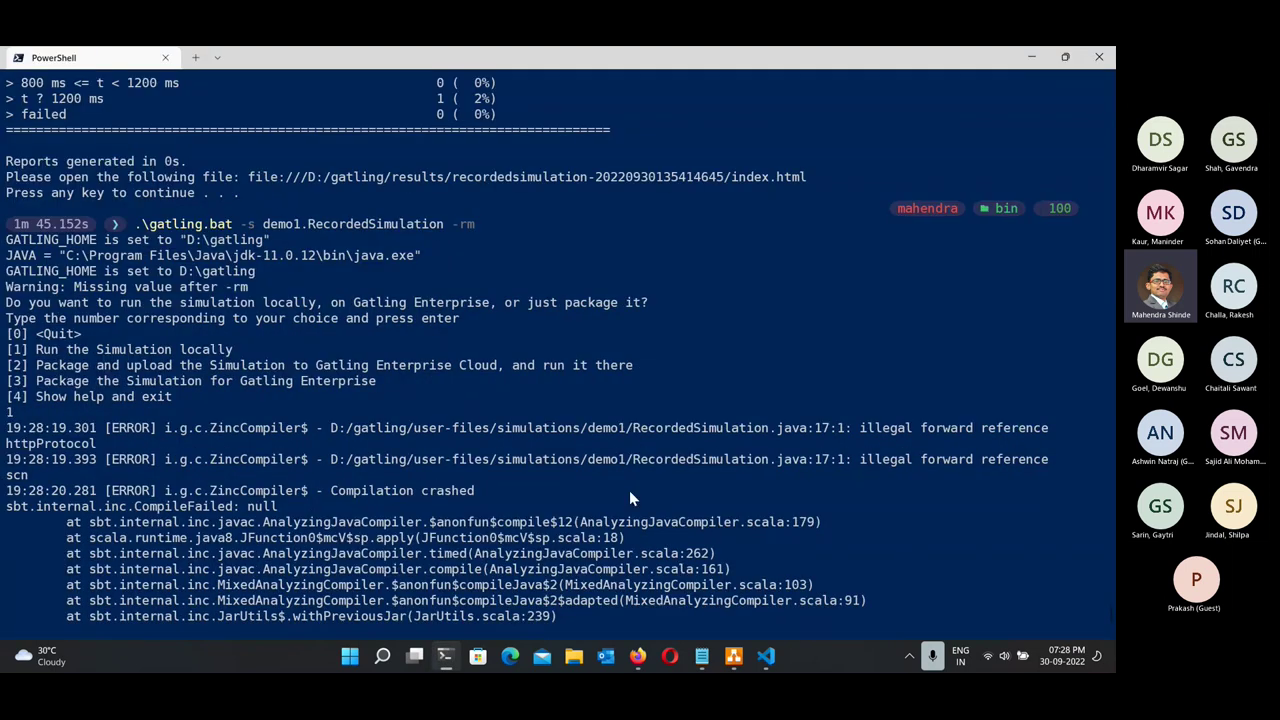
{"action": "left_click", "coordinate": [1088, 58]}
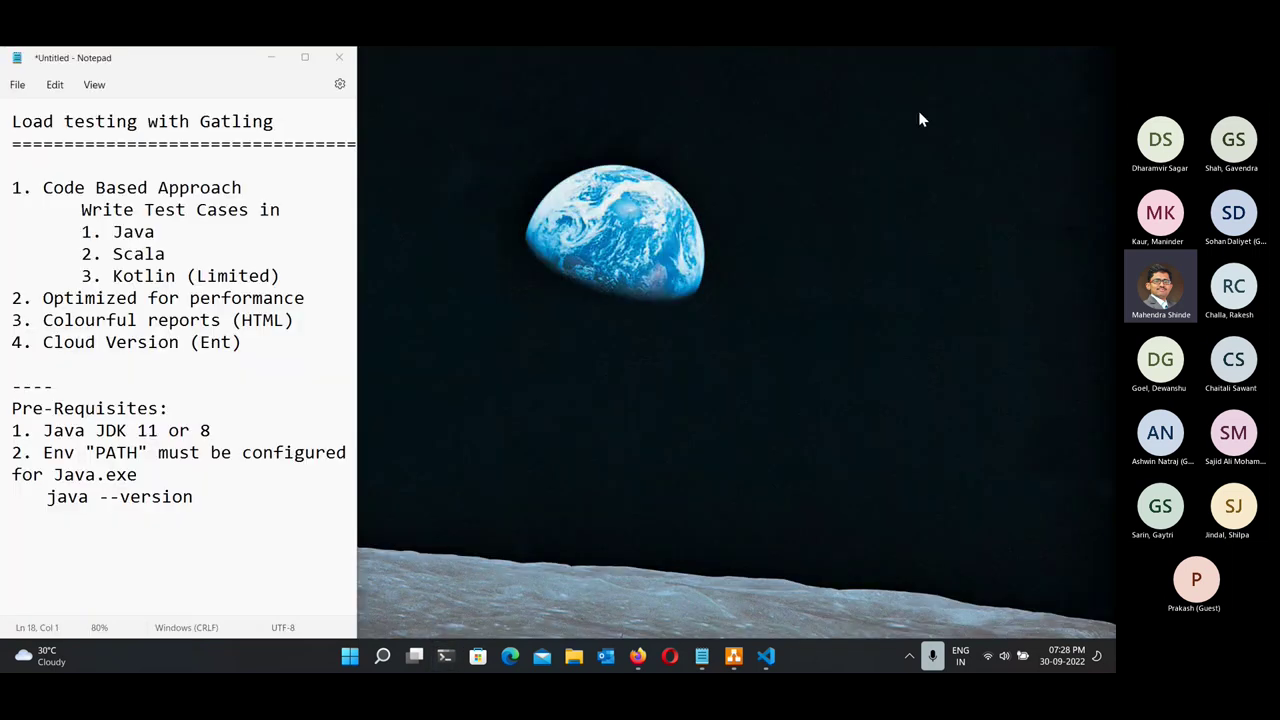
{"action": "left_click", "coordinate": [638, 656]}
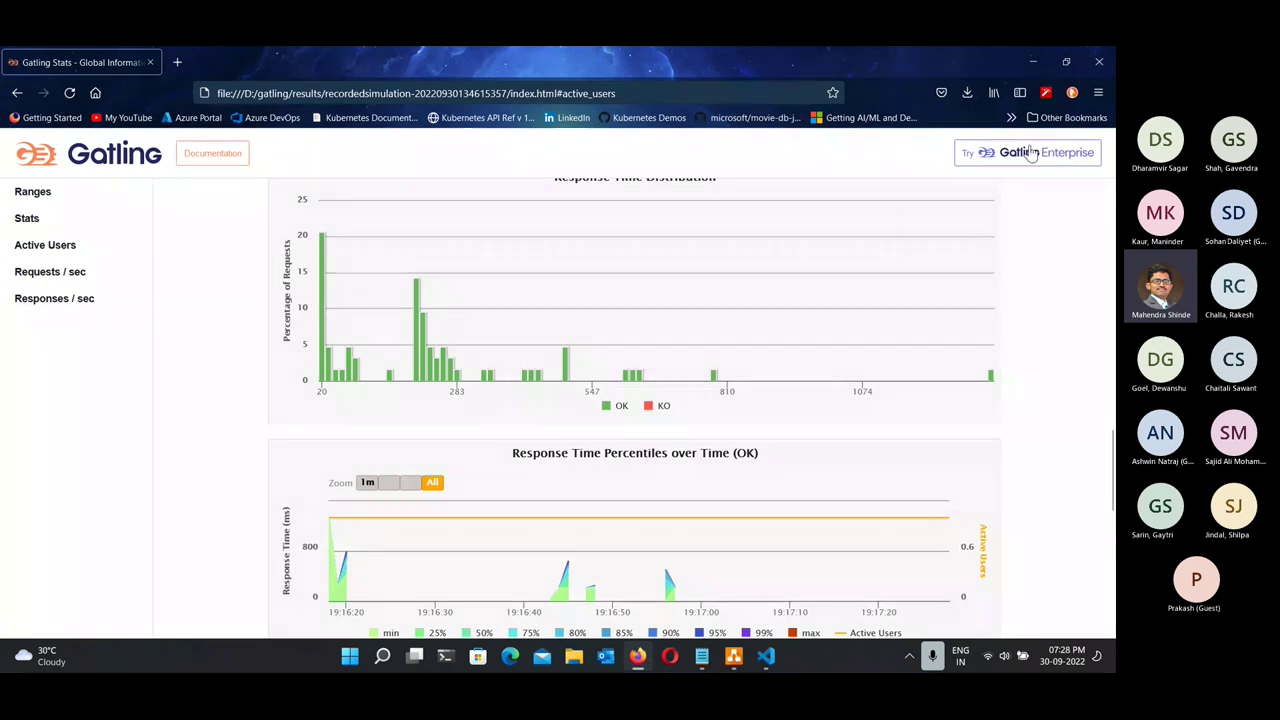
Restore the Firefox window to a smaller size beside the Notepad notes and switch to the gatling diagram in draw.io.
{"action": "left_click", "coordinate": [1055, 64]}
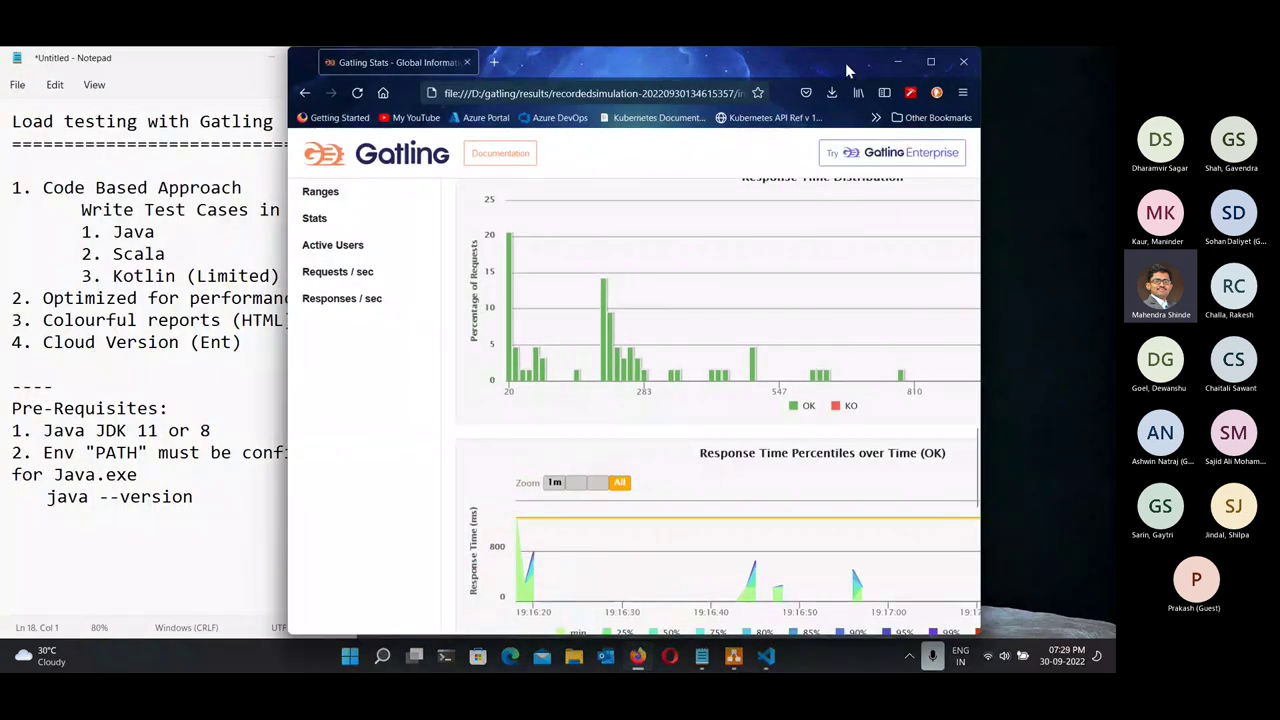
{"action": "left_click_drag", "start_coordinate": [845, 62], "coordinate": [922, 68]}
{"action": "left_click_drag", "start_coordinate": [1056, 166], "coordinate": [1116, 164]}
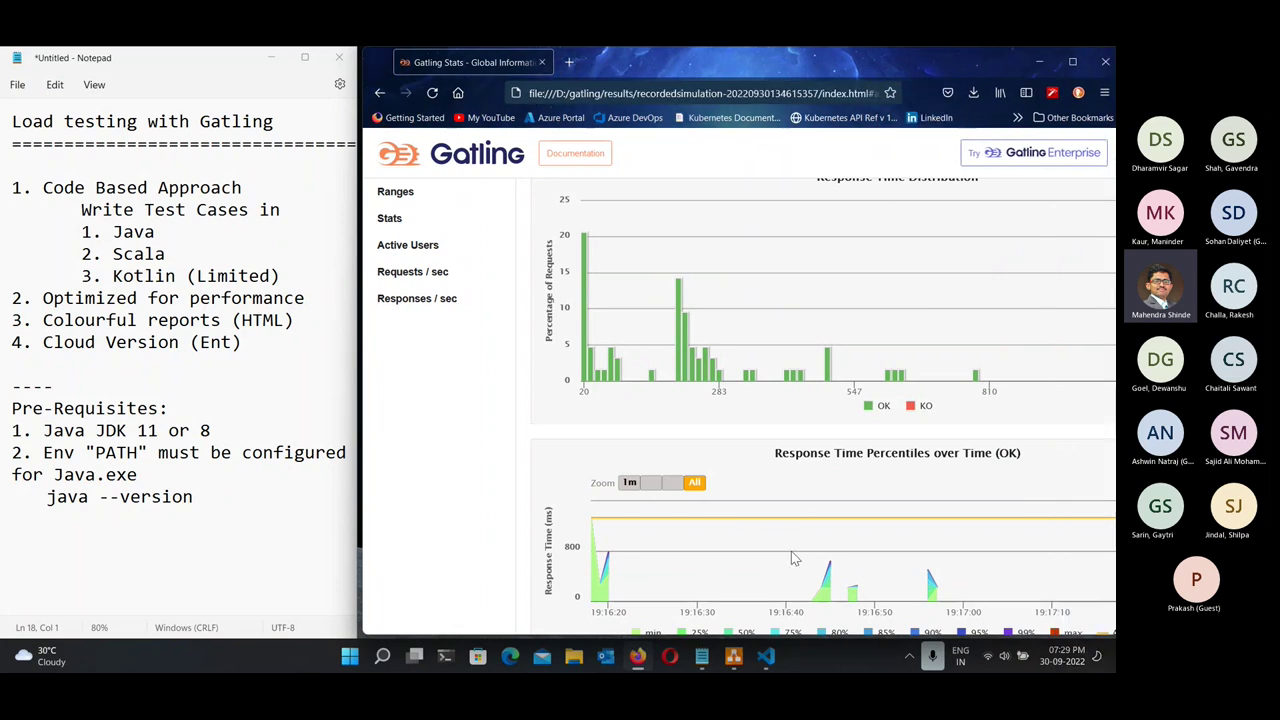
{"action": "mouse_move", "coordinate": [730, 670]}
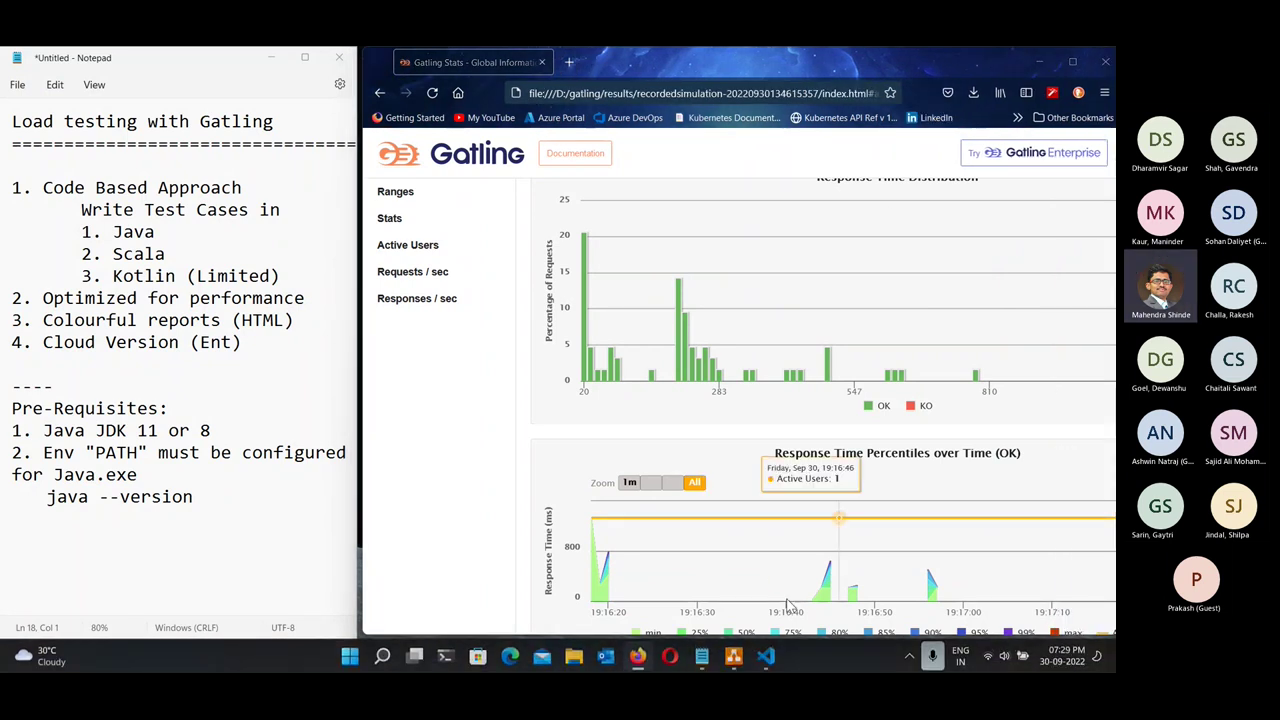
{"action": "left_click", "coordinate": [733, 656]}
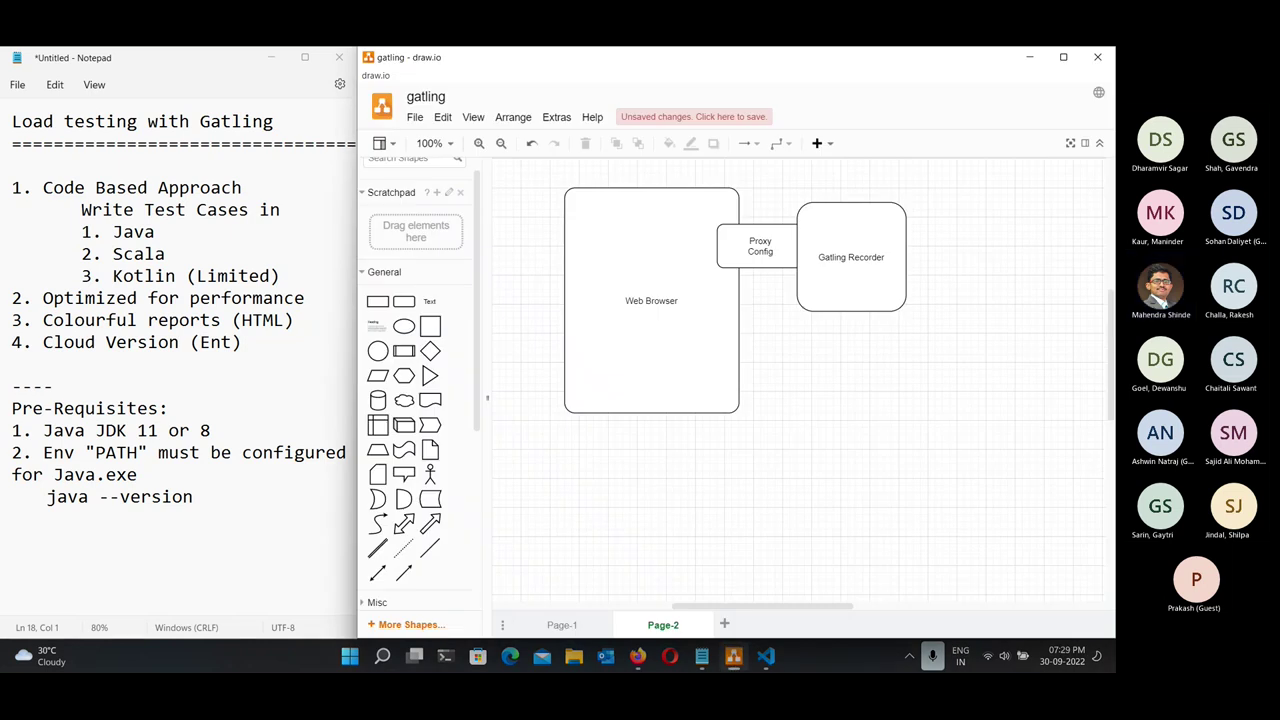
In the Notepad notes, add the line cd gatling\bin below java --version, leaving a blank line between them.
{"action": "left_click", "coordinate": [211, 515]}
{"action": "key", "text": "Return"}
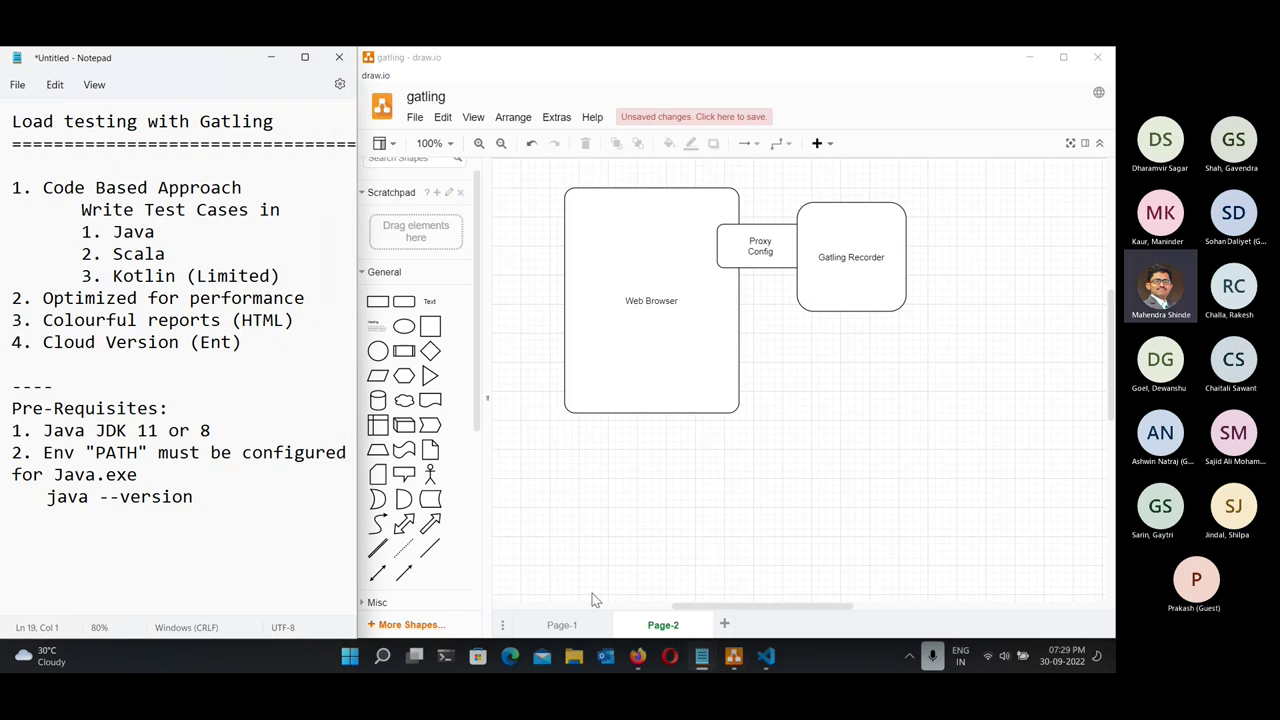
{"action": "type", "text": "cd gatling\\bin"}
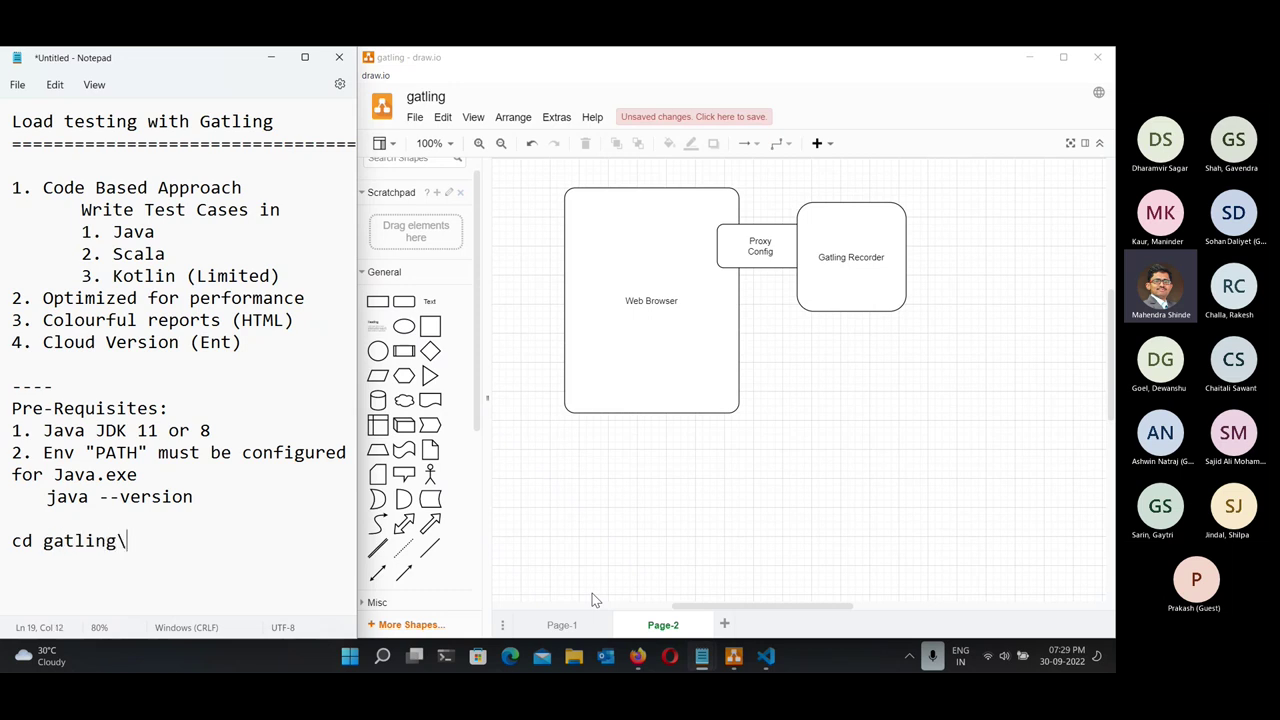
{"action": "key", "text": "Return"}
{"action": "type", "text": "gatling"}
{"action": "key", "text": "BackSpace"}
{"action": "key", "text": "BackSpace"}
{"action": "key", "text": "BackSpace"}
{"action": "key", "text": "BackSpace"}
{"action": "key", "text": "BackSpace"}
{"action": "key", "text": "BackSpace"}
{"action": "key", "text": "BackSpace"}
Start the recorder command with "reco" on the line below cd gatling\bin in the notes.
{"action": "type", "text": "reco"}
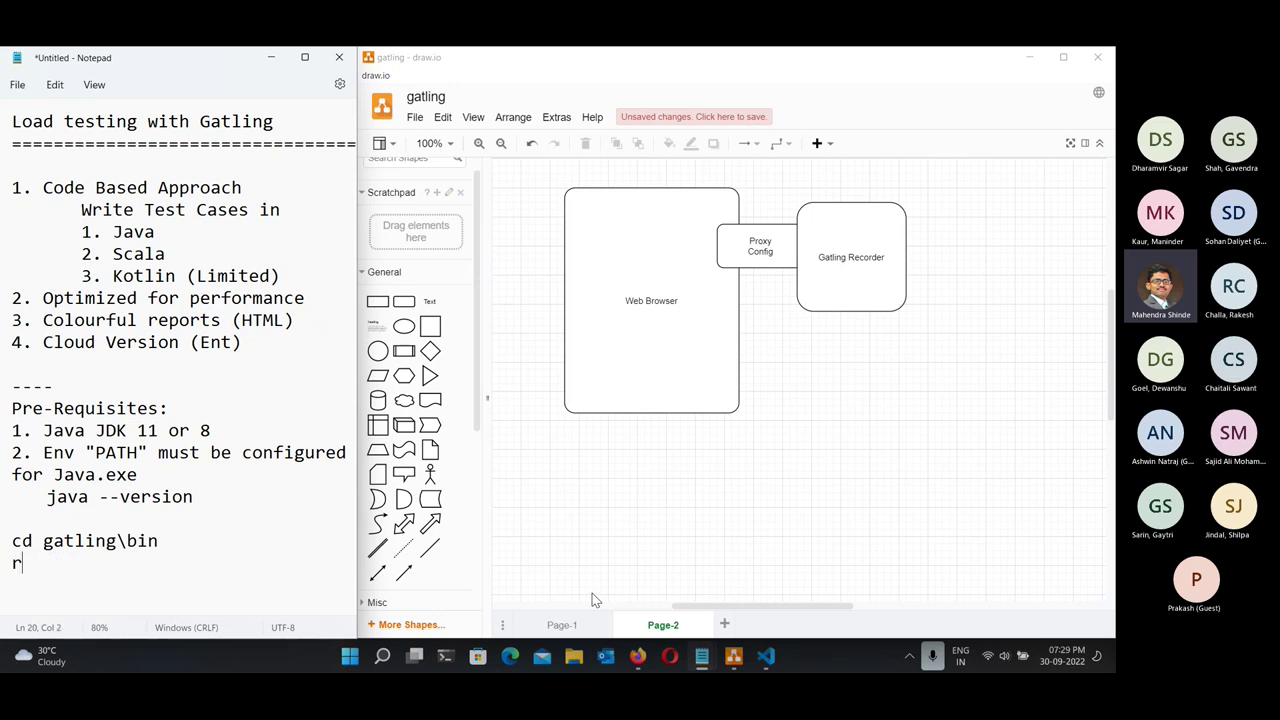